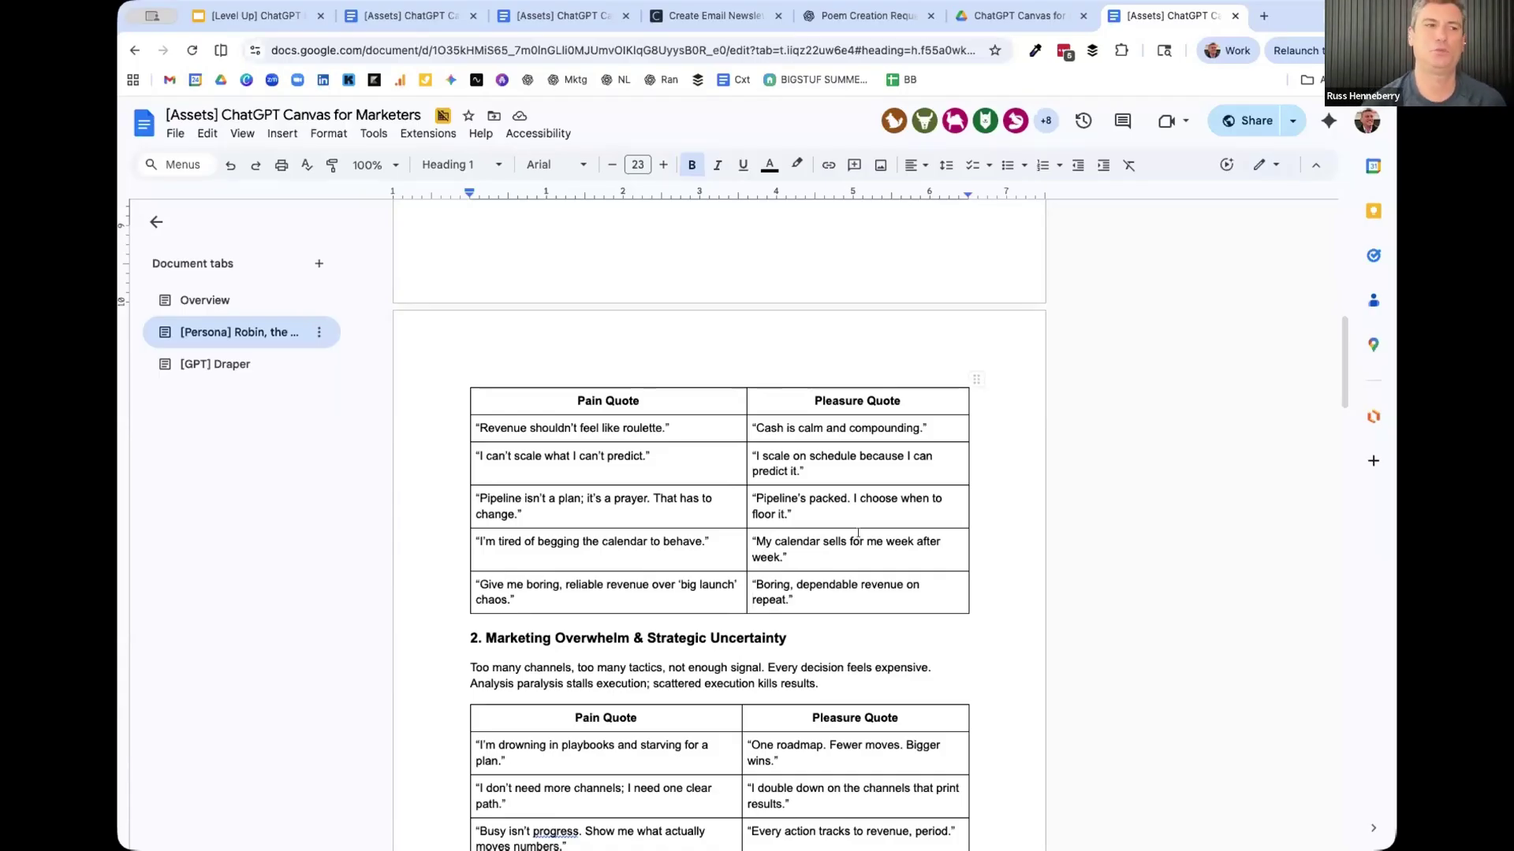
- Review the AI-Forward Entrepreneur persona's summary, key responsibilities and first pain point with its pain and pleasure quotes
{"action": "scroll", "coordinate": [801, 556], "scroll_direction": "up", "scroll_amount": 6}
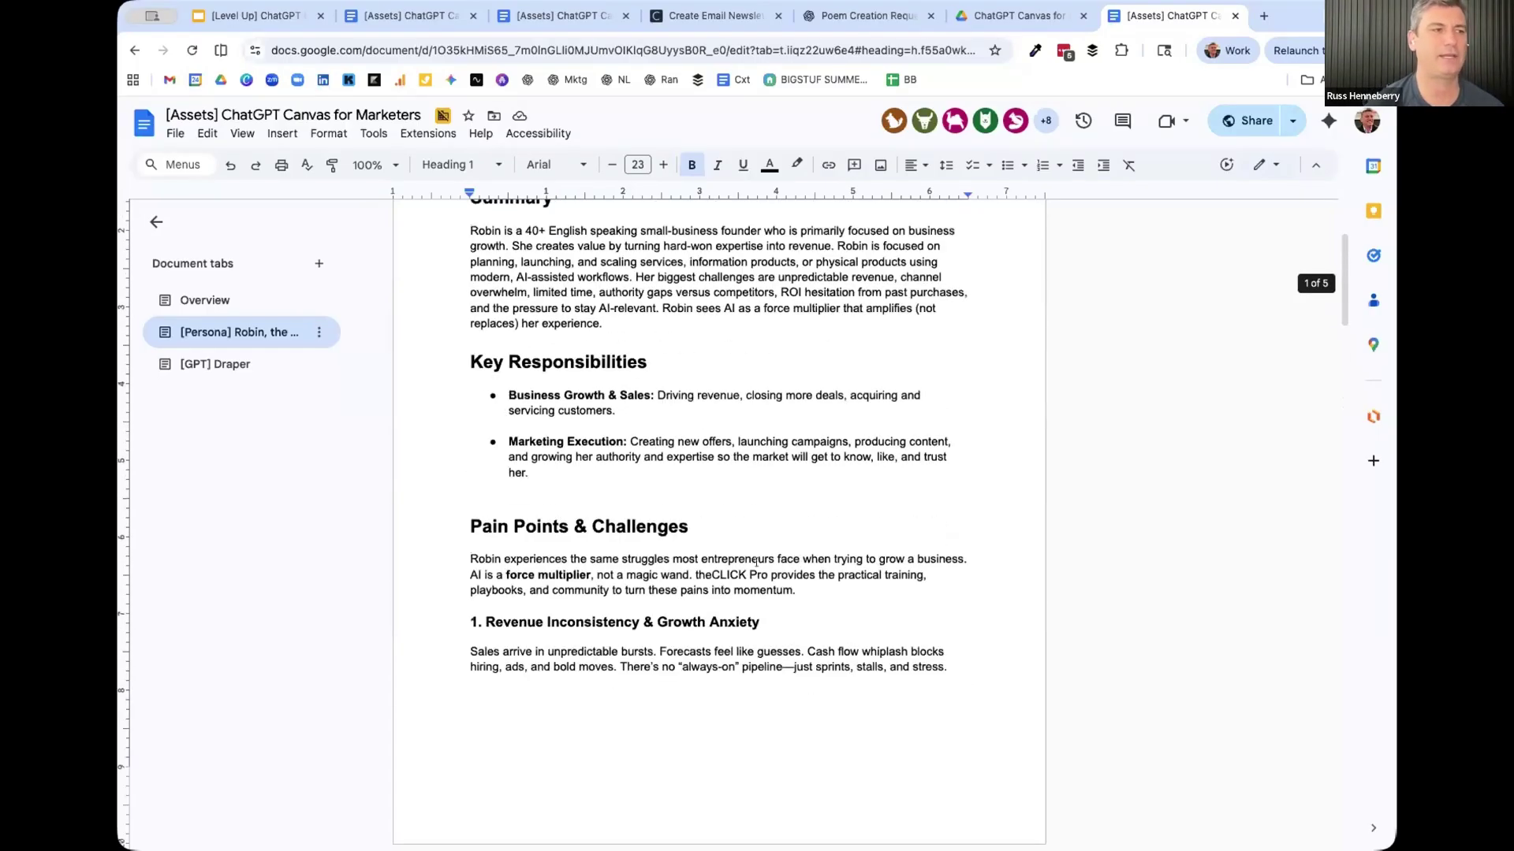
{"action": "scroll", "coordinate": [513, 608], "scroll_direction": "down", "scroll_amount": 5}
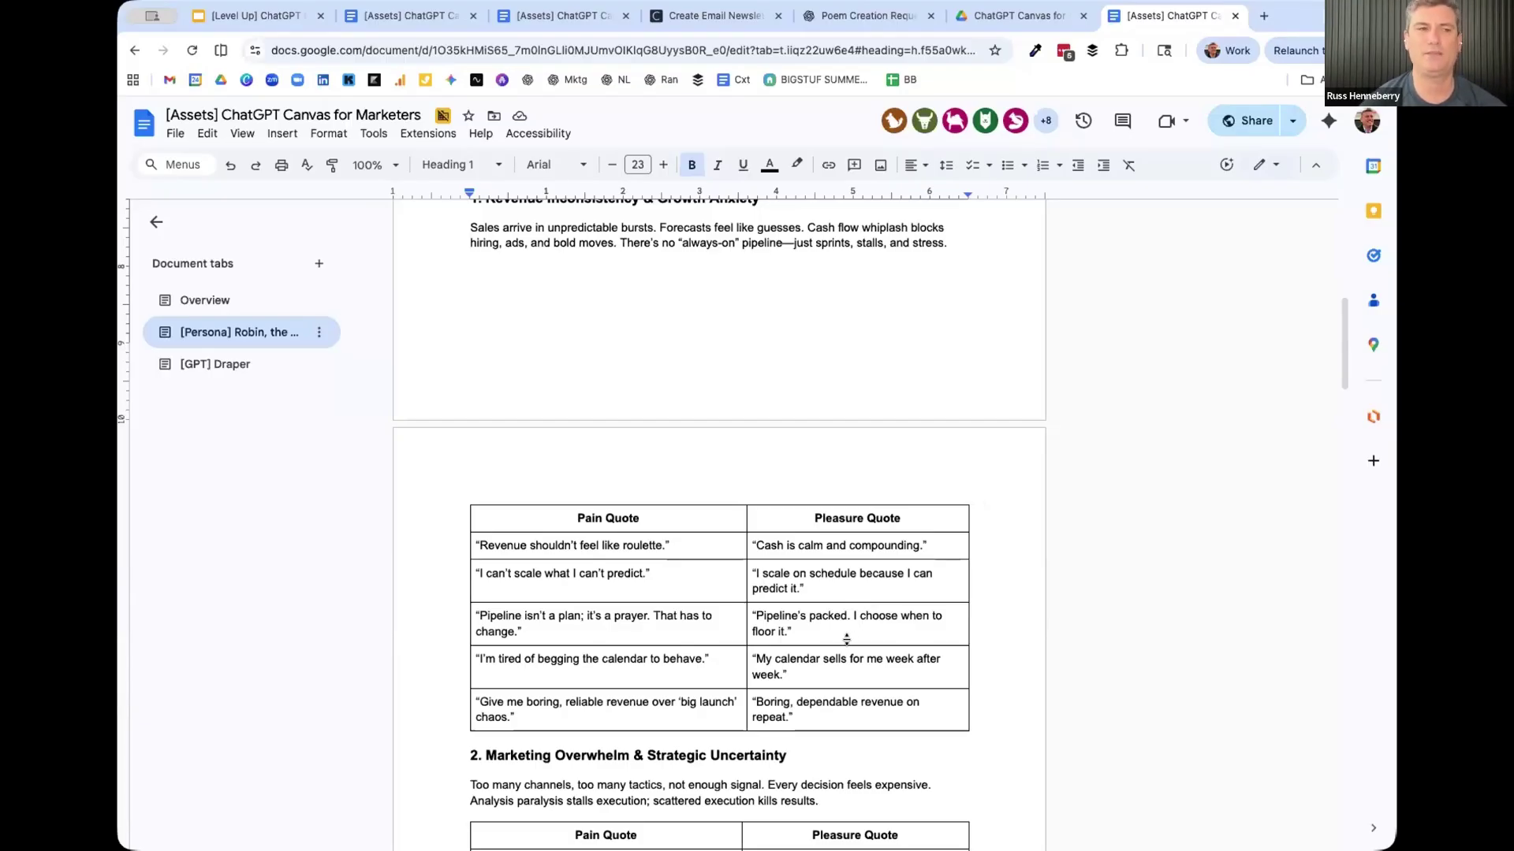
{"action": "scroll", "coordinate": [842, 651], "scroll_direction": "up", "scroll_amount": 8}
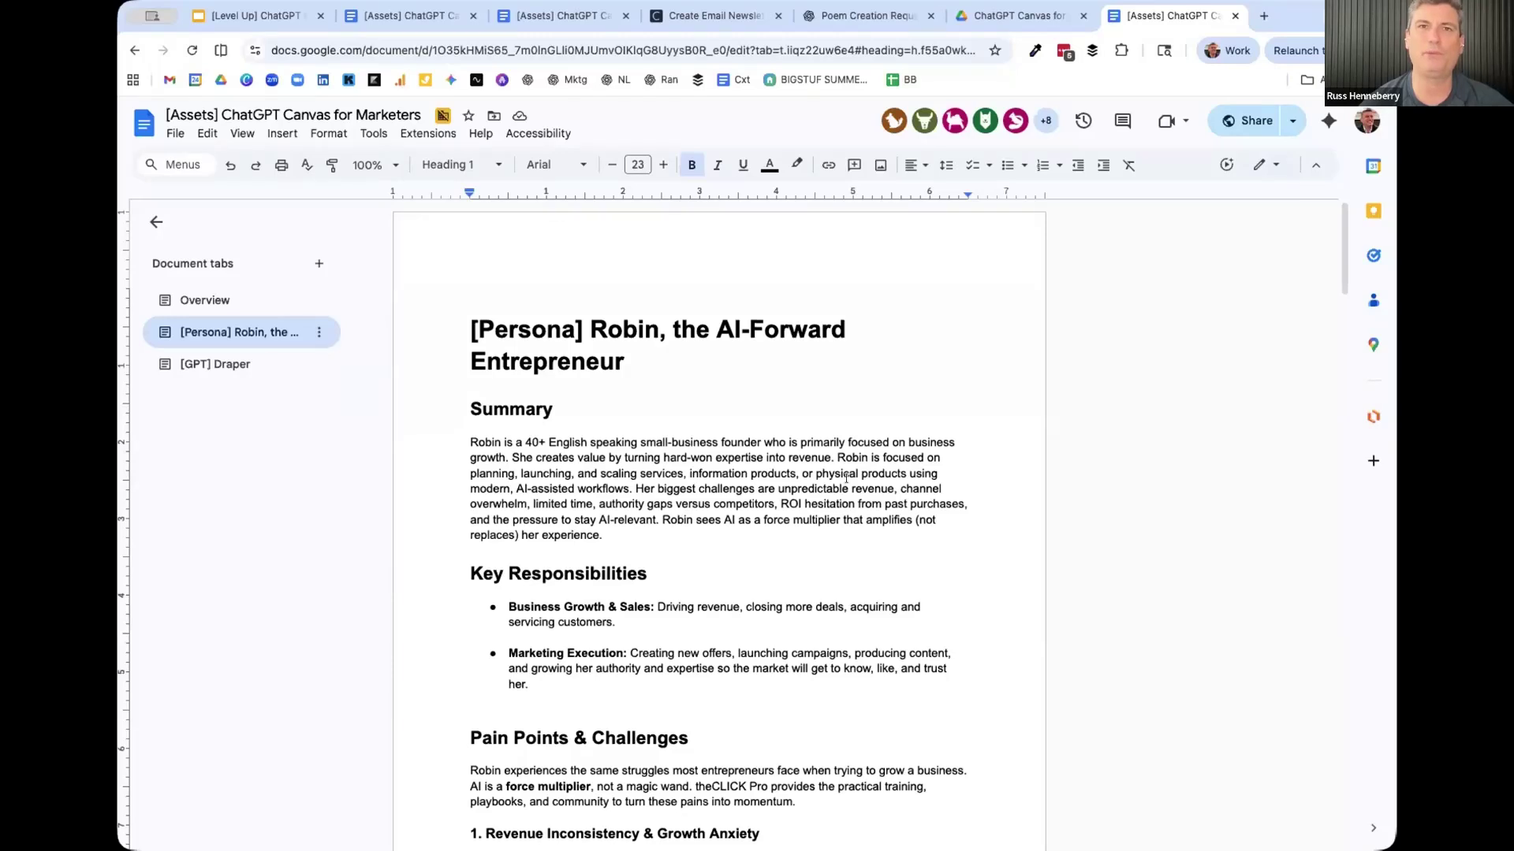
{"action": "scroll", "coordinate": [845, 477], "scroll_direction": "down", "scroll_amount": 3}
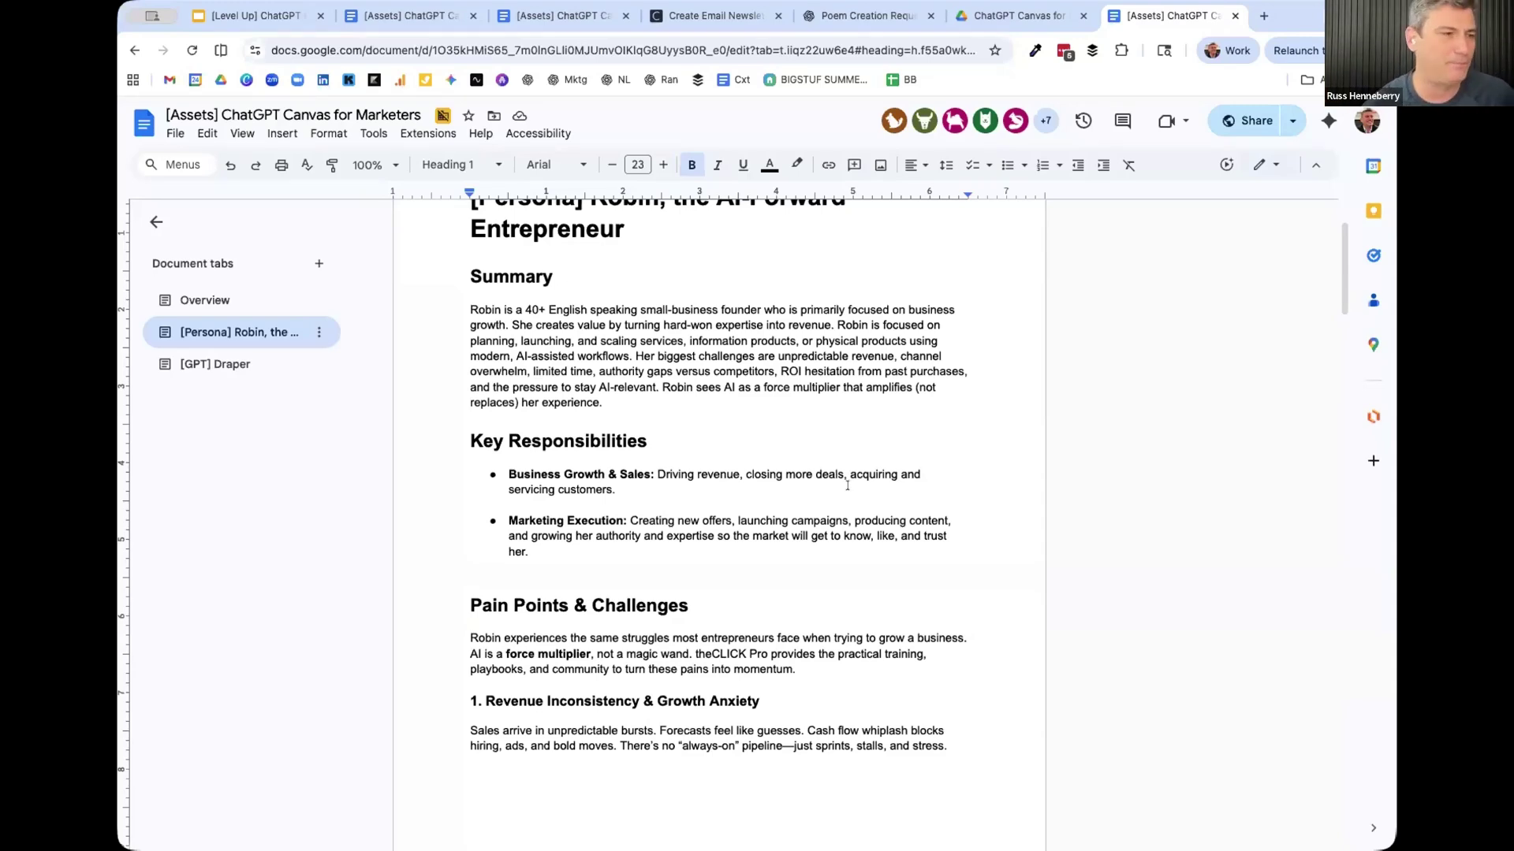
{"action": "left_click", "coordinate": [886, 536]}
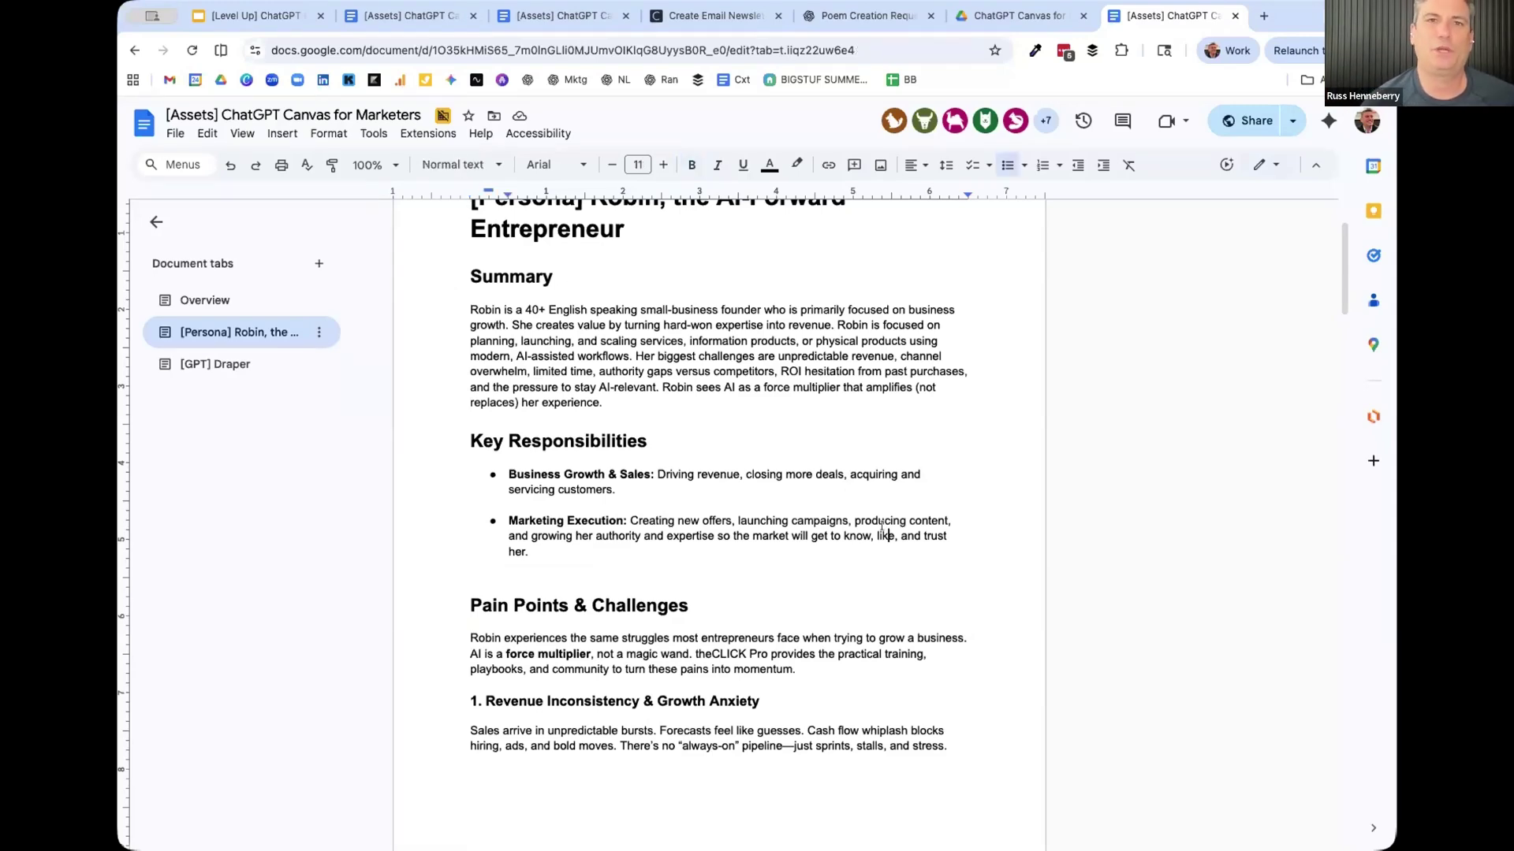
{"action": "scroll", "coordinate": [875, 544], "scroll_direction": "up", "scroll_amount": 2}
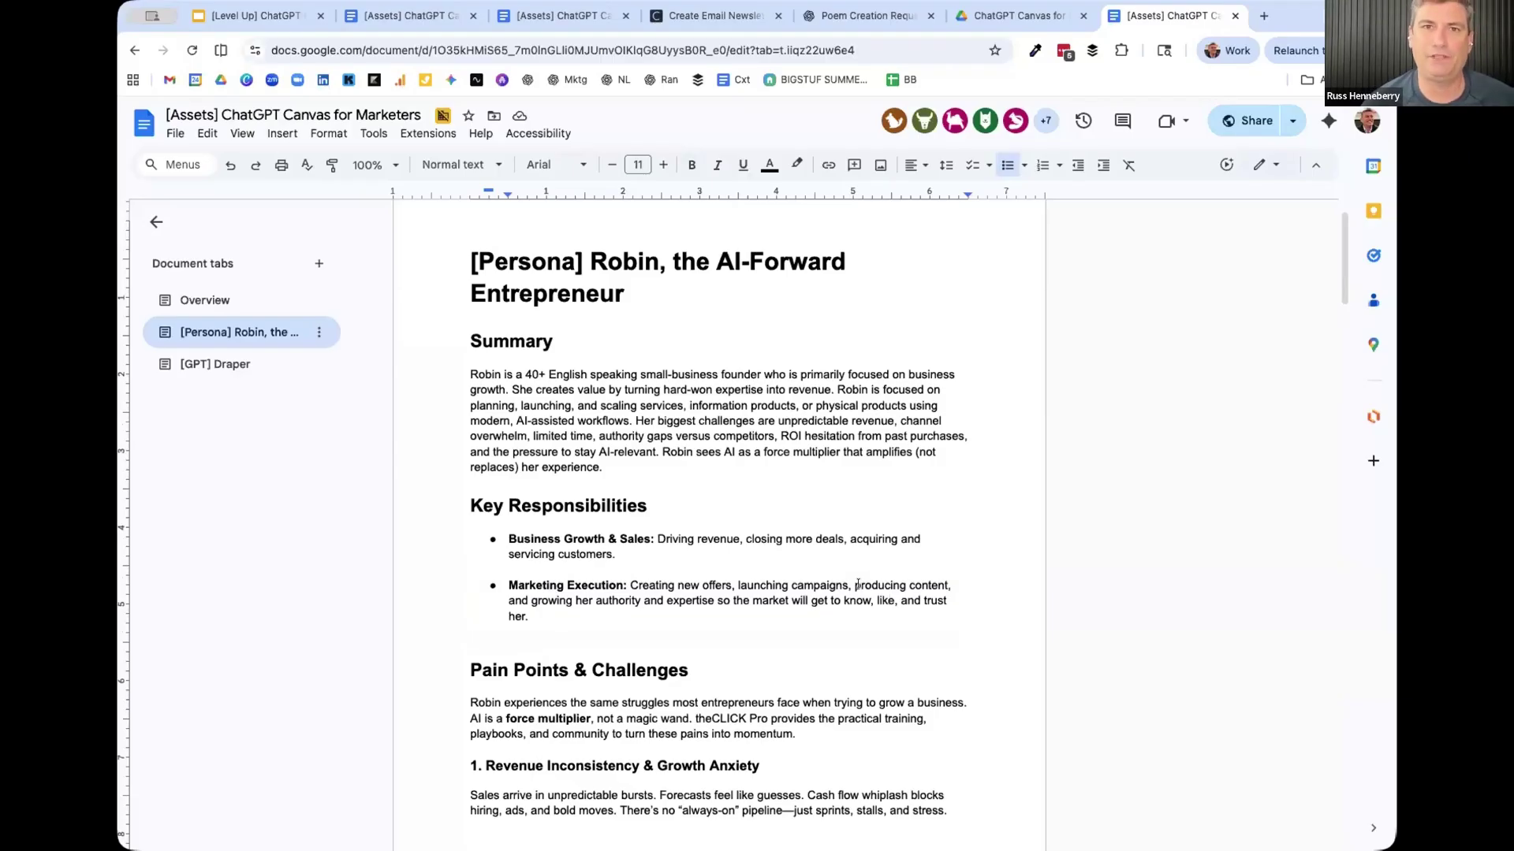
{"action": "left_click", "coordinate": [637, 405]}
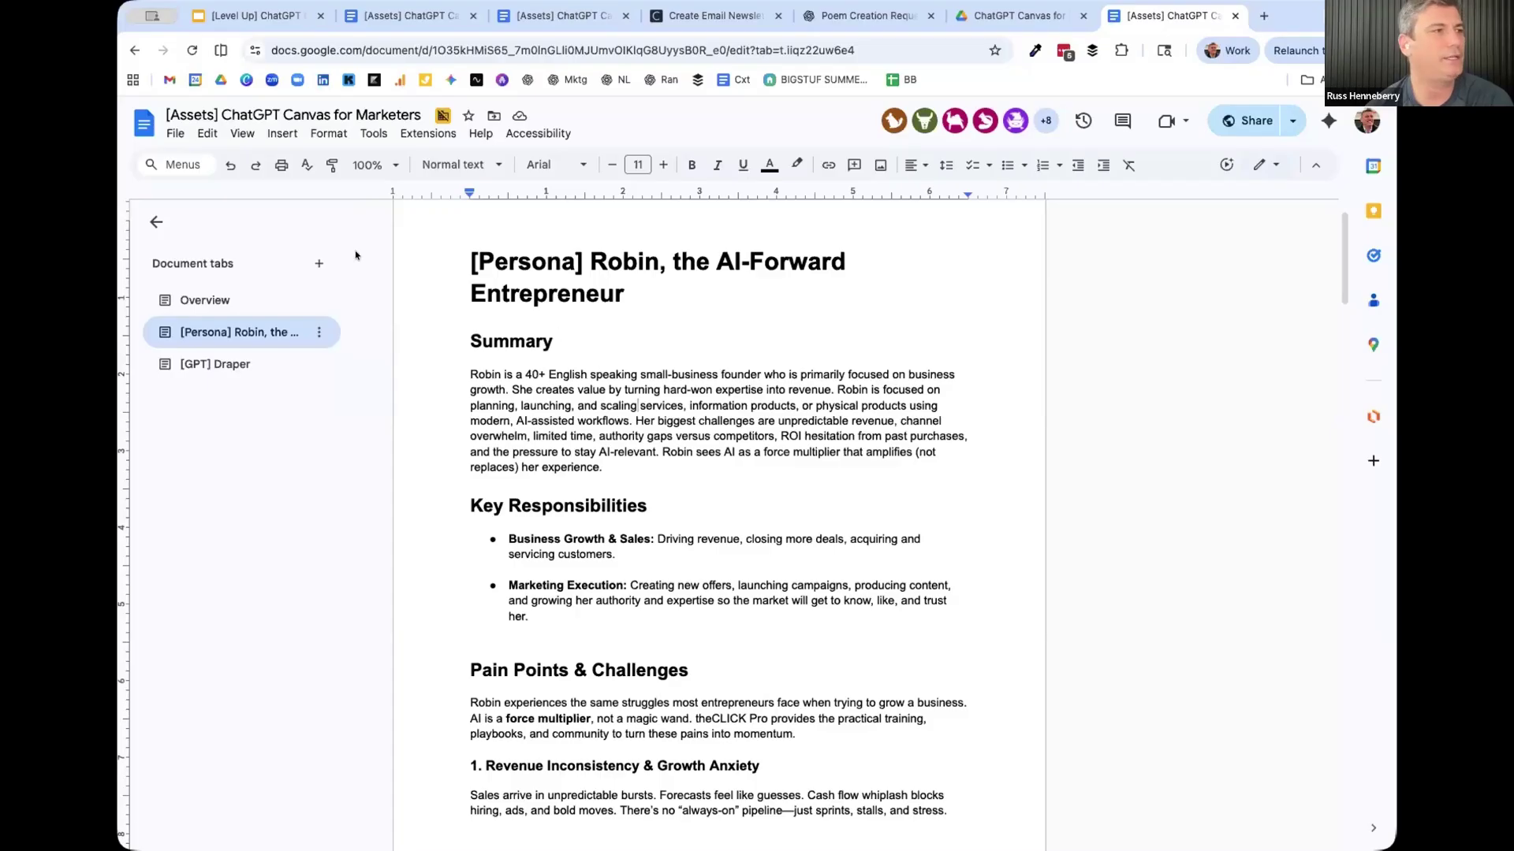
- Check which download formats the document offers, including Markdown (.md), without exporting it
{"action": "left_click", "coordinate": [171, 135]}
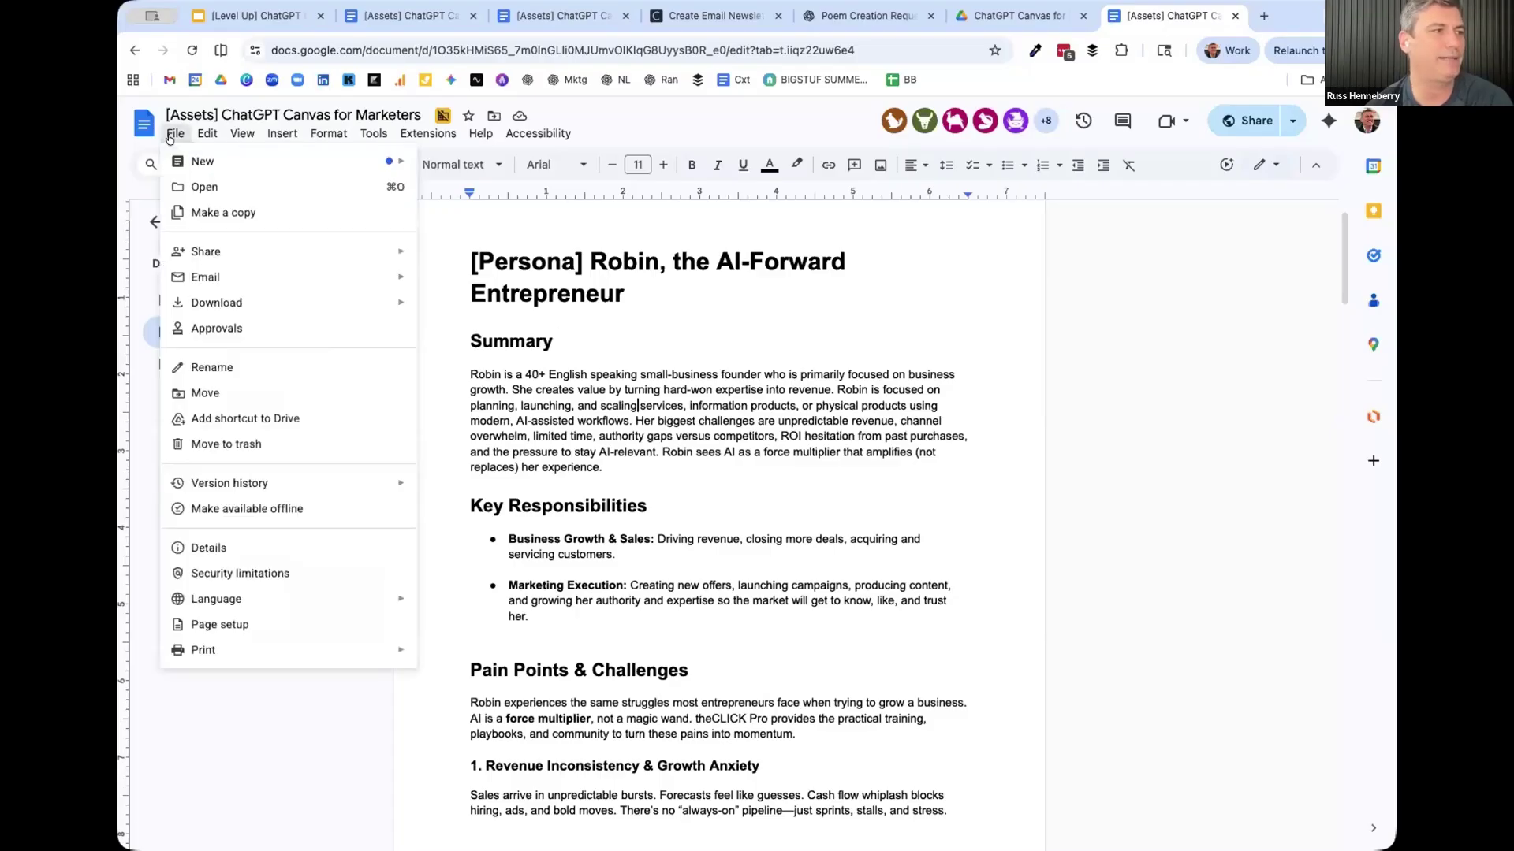
{"action": "left_click", "coordinate": [769, 308]}
{"action": "scroll", "coordinate": [763, 352], "scroll_direction": "up", "scroll_amount": 1}
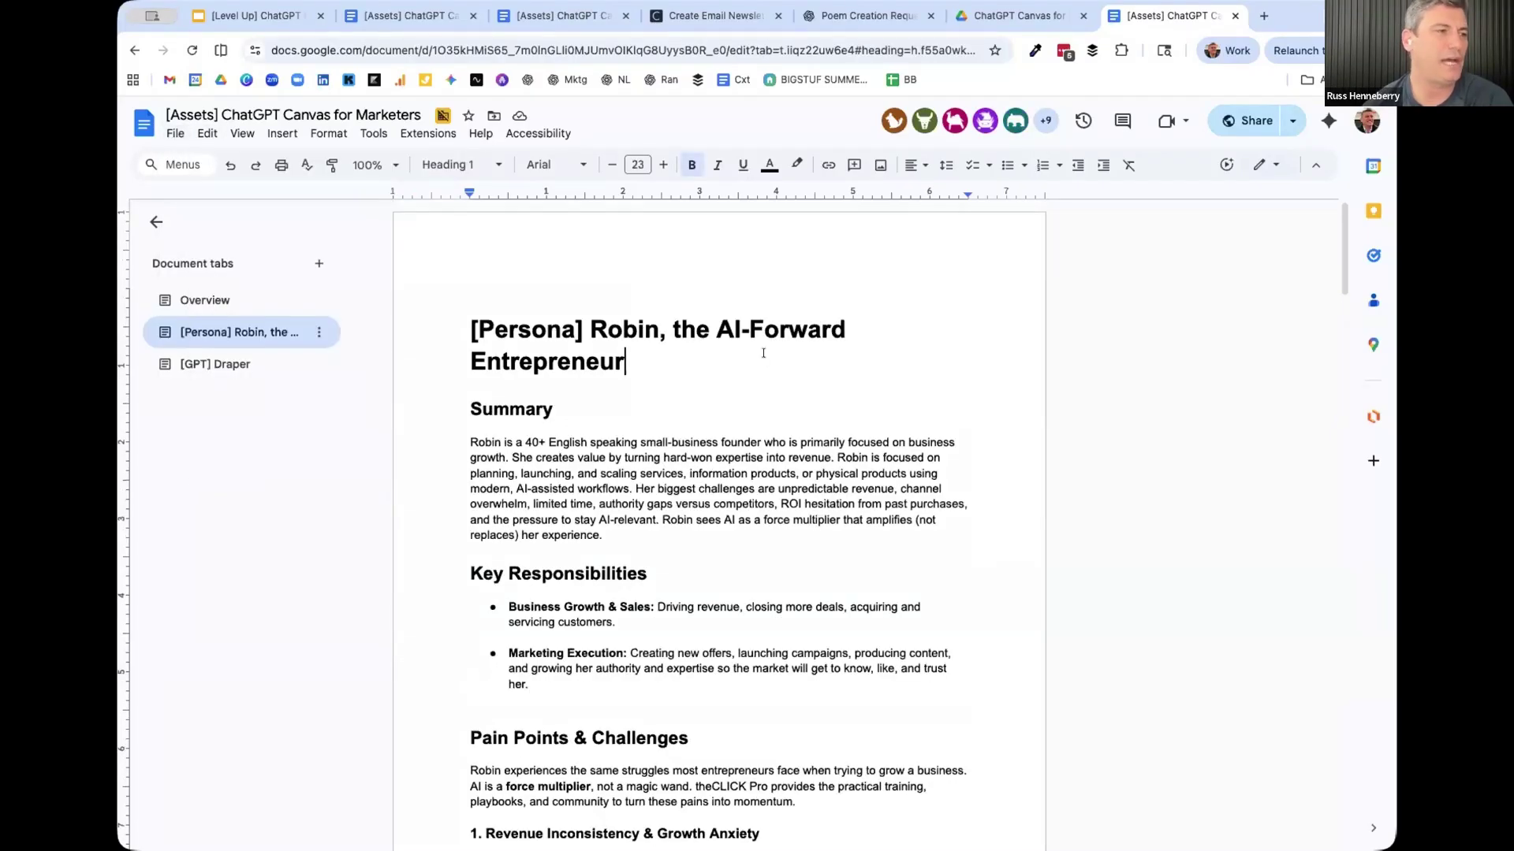
{"action": "left_click", "coordinate": [176, 135]}
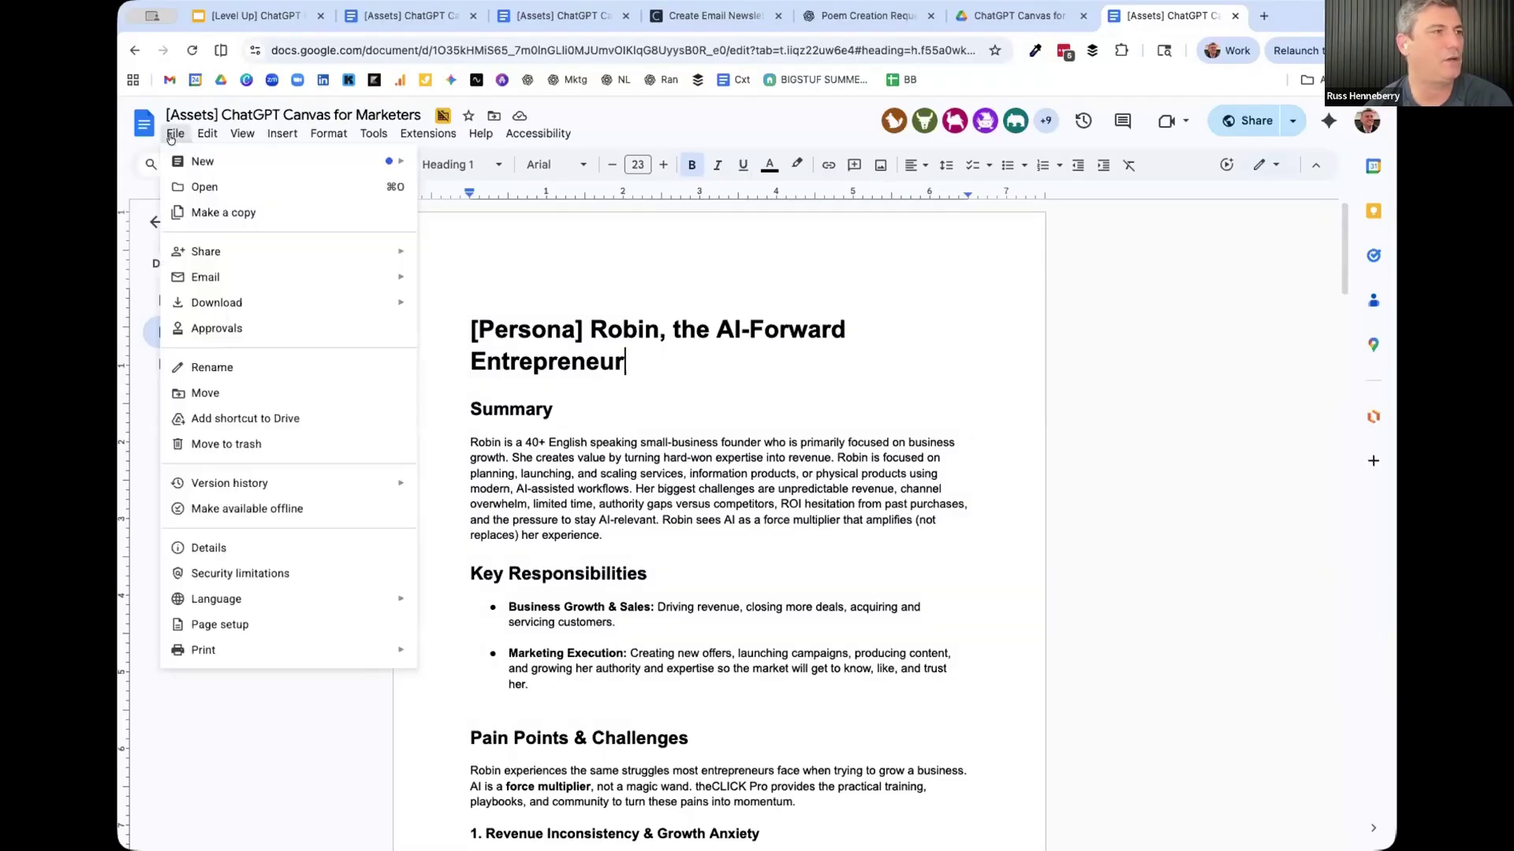
{"action": "mouse_move", "coordinate": [256, 315]}
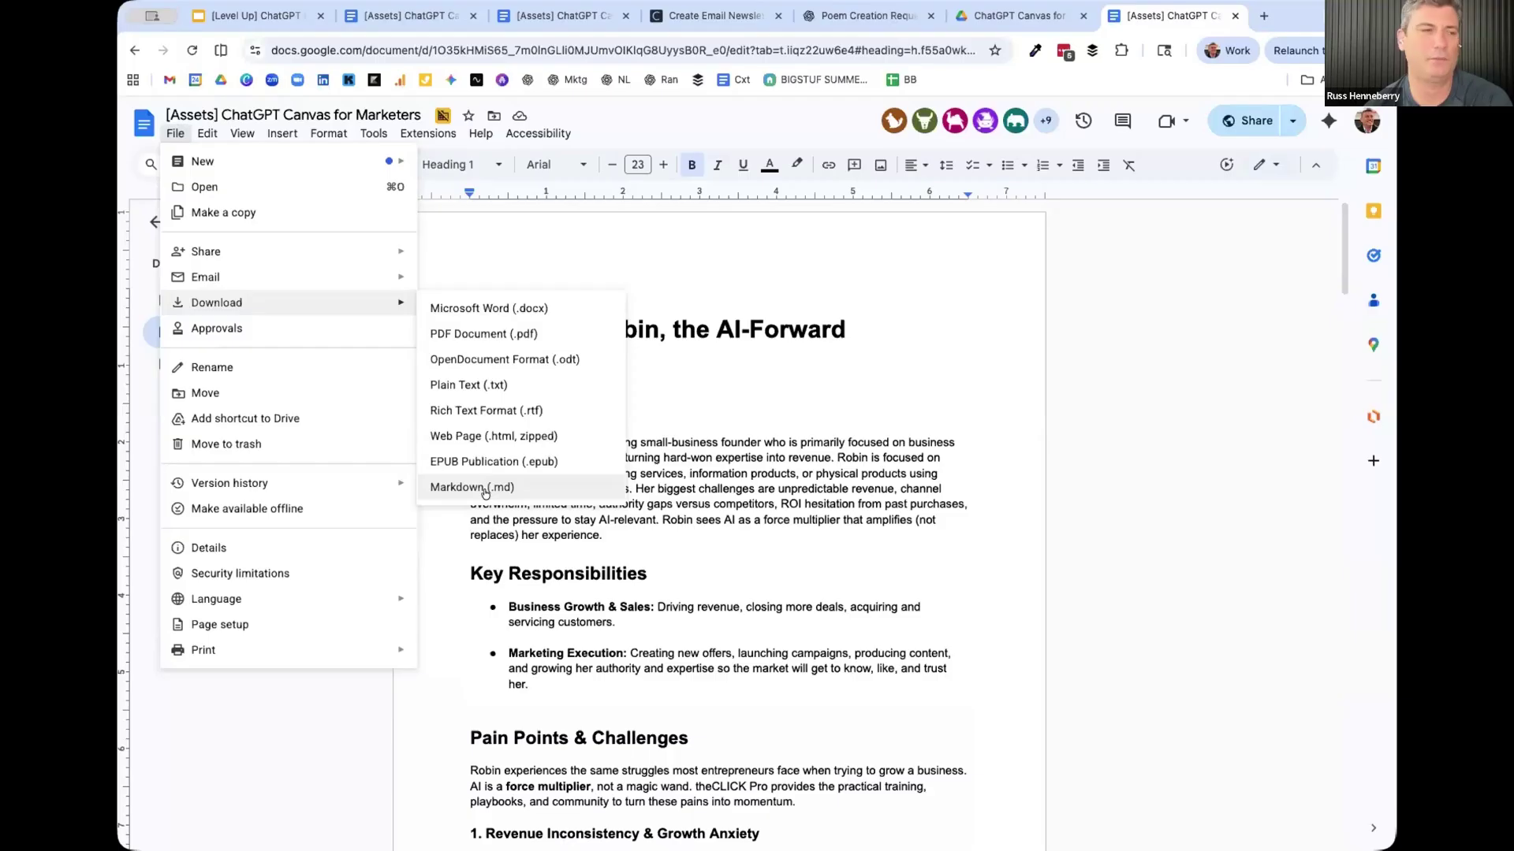
{"action": "left_click", "coordinate": [473, 182]}
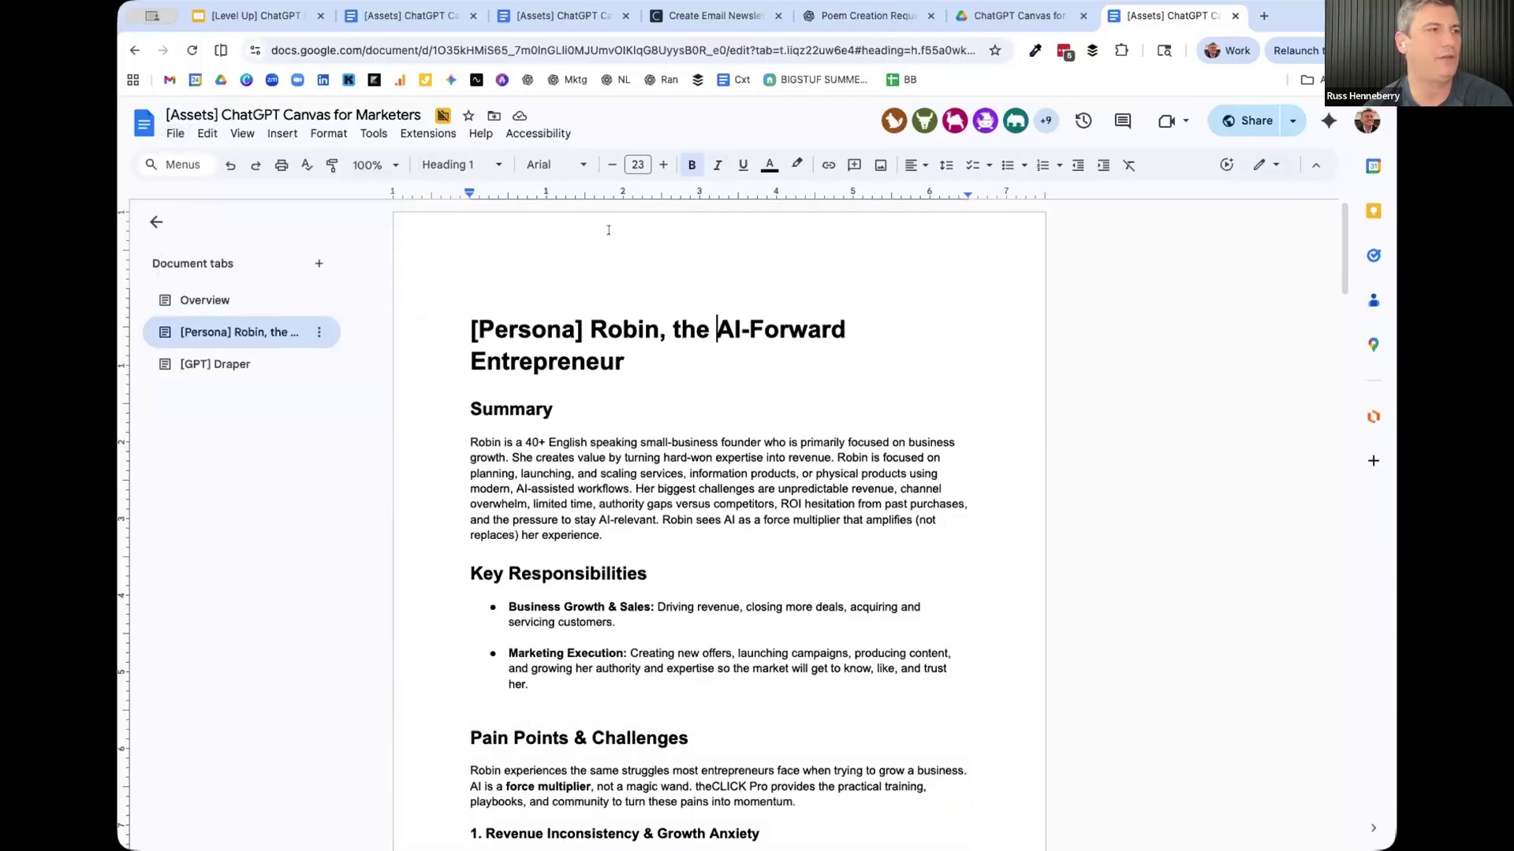
- Inspect the Enable Markdown option in the document preferences and leave the preferences without saving changes
{"action": "left_click", "coordinate": [362, 136]}
{"action": "left_click", "coordinate": [417, 597]}
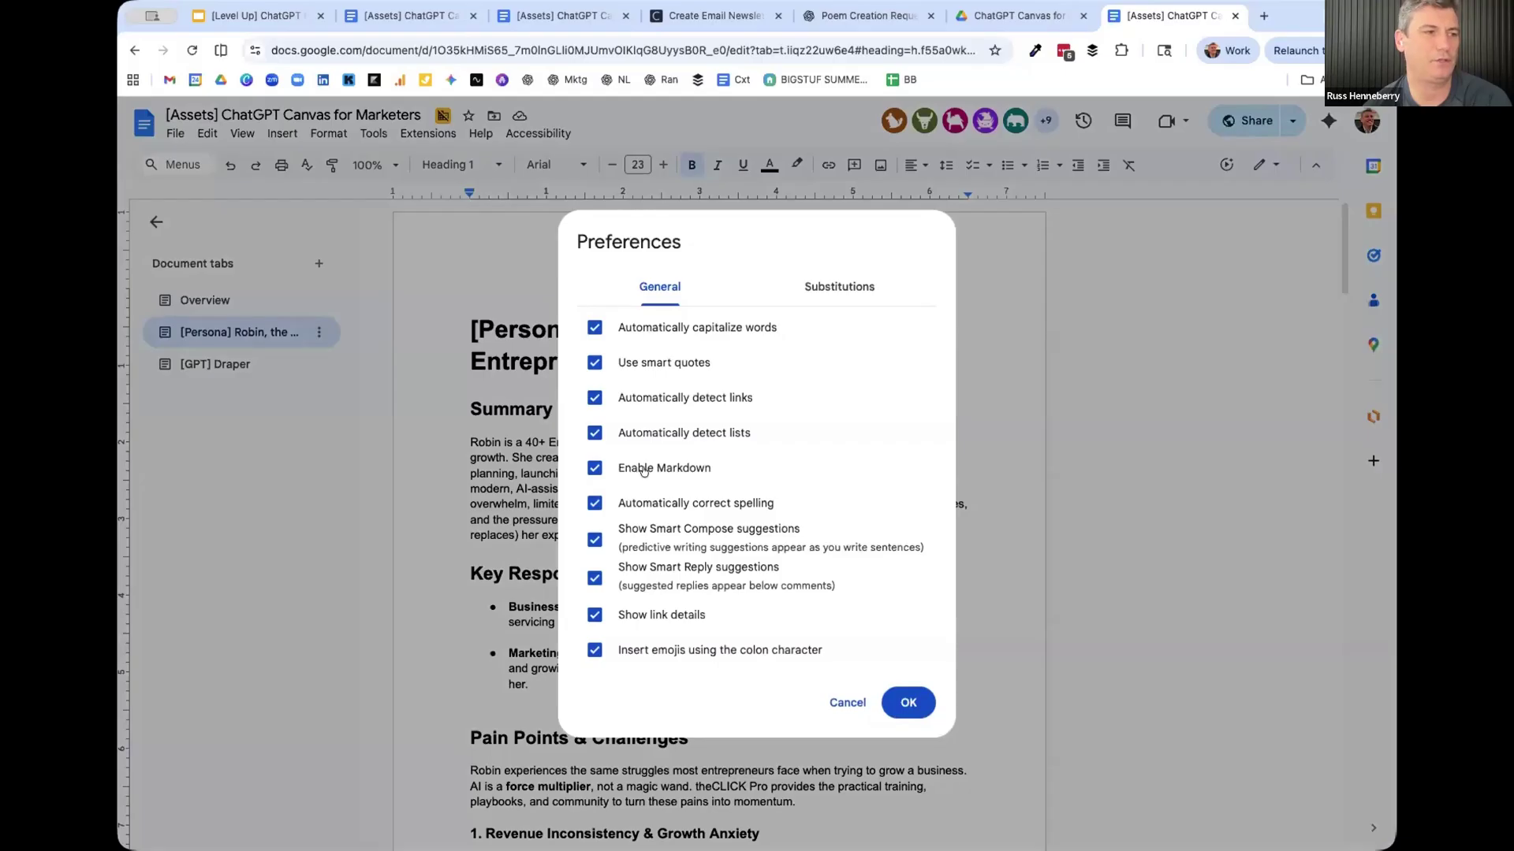
{"action": "left_click_drag", "start_coordinate": [618, 469], "coordinate": [712, 472]}
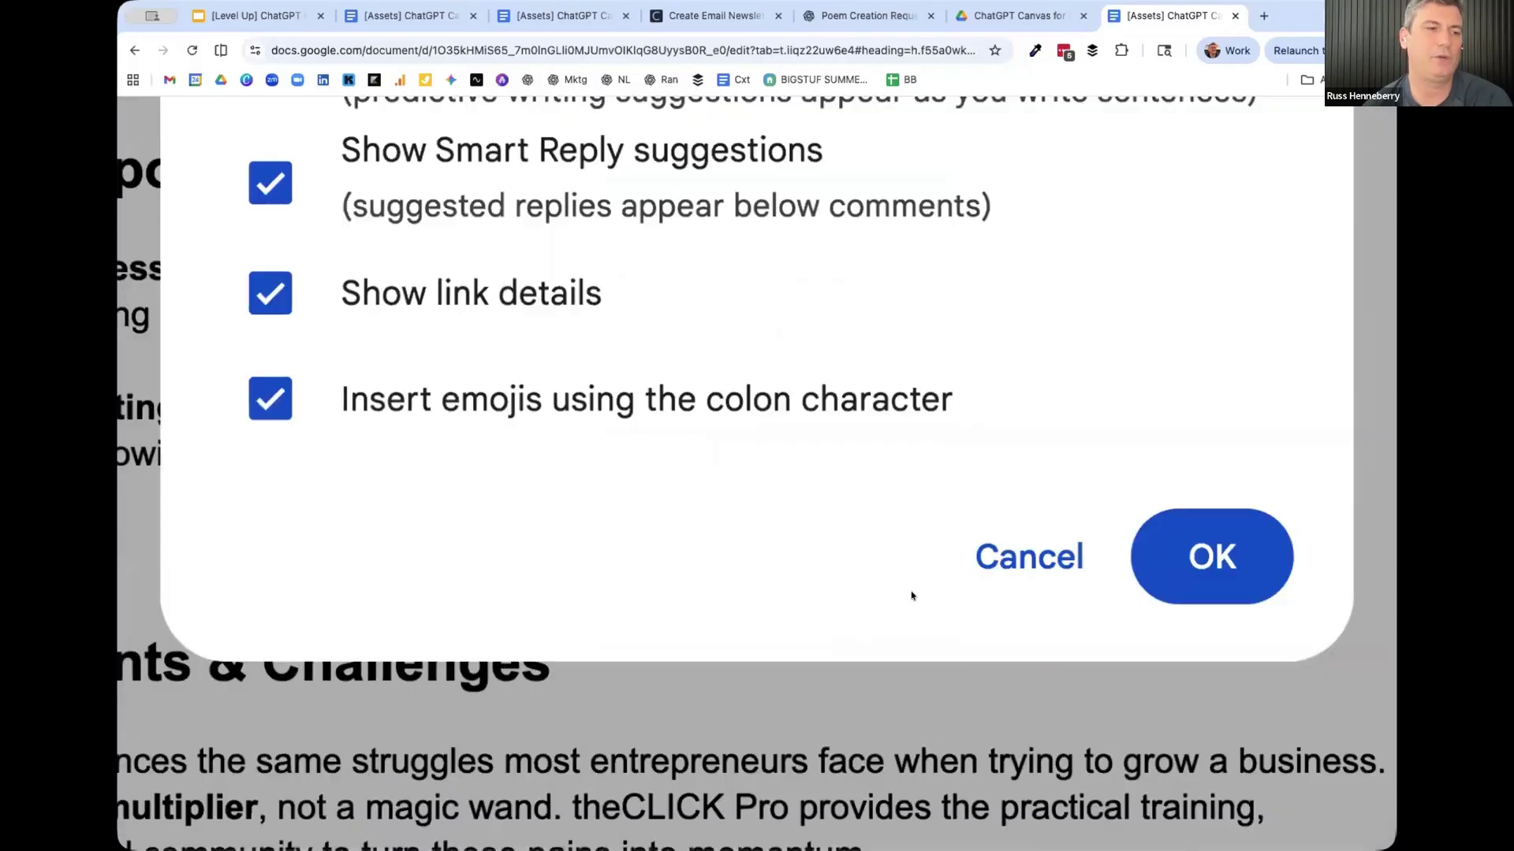
{"action": "scroll", "coordinate": [904, 610], "scroll_direction": "down", "scroll_amount": 5}
{"action": "left_click", "coordinate": [847, 701]}
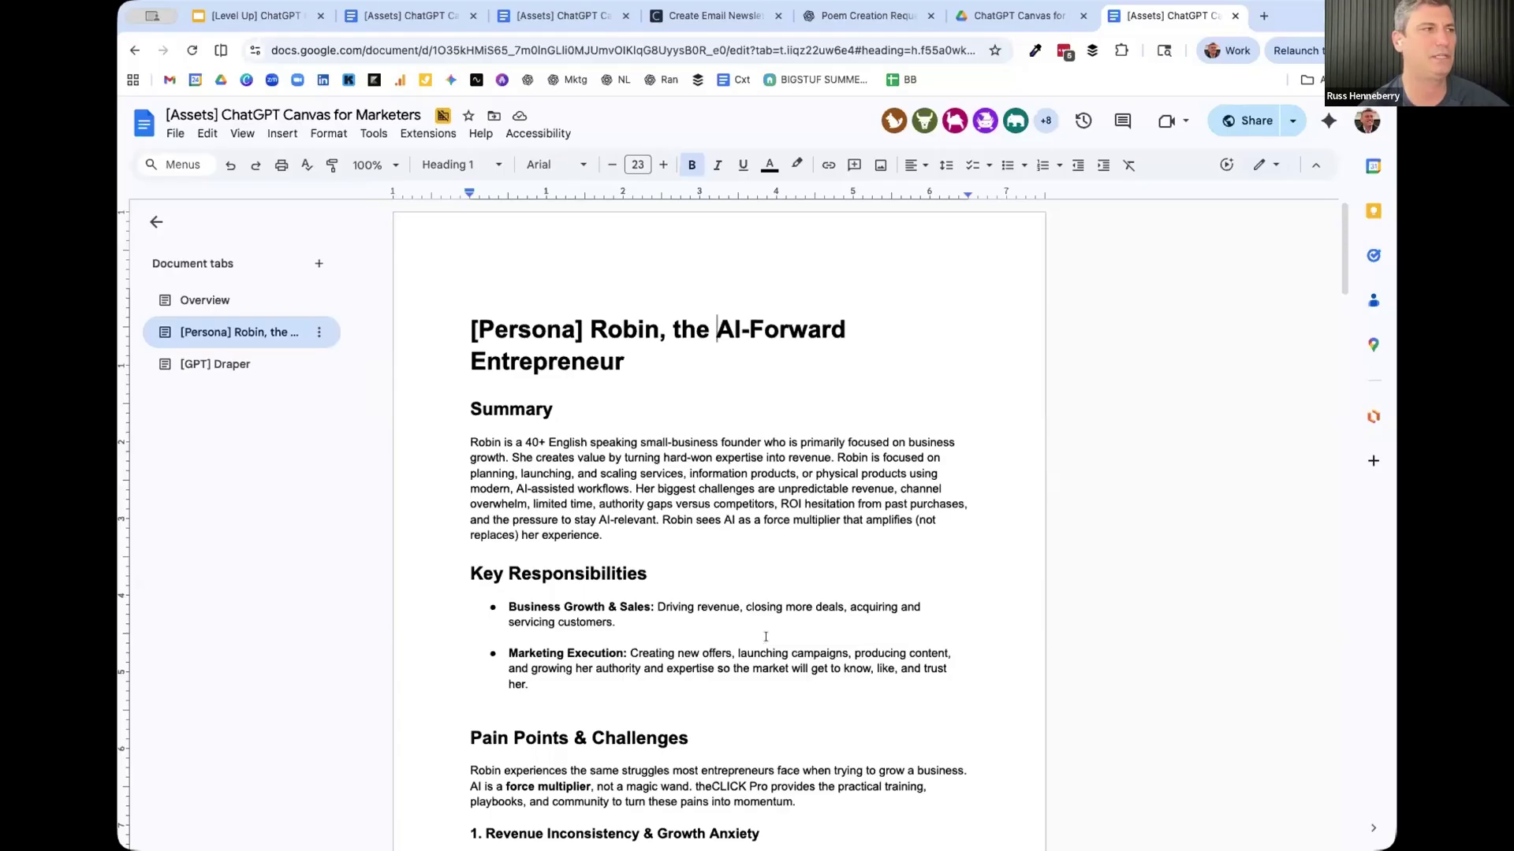
- Export only the current persona tab of the document as a PDF
{"action": "left_click", "coordinate": [175, 134]}
{"action": "mouse_move", "coordinate": [252, 303]}
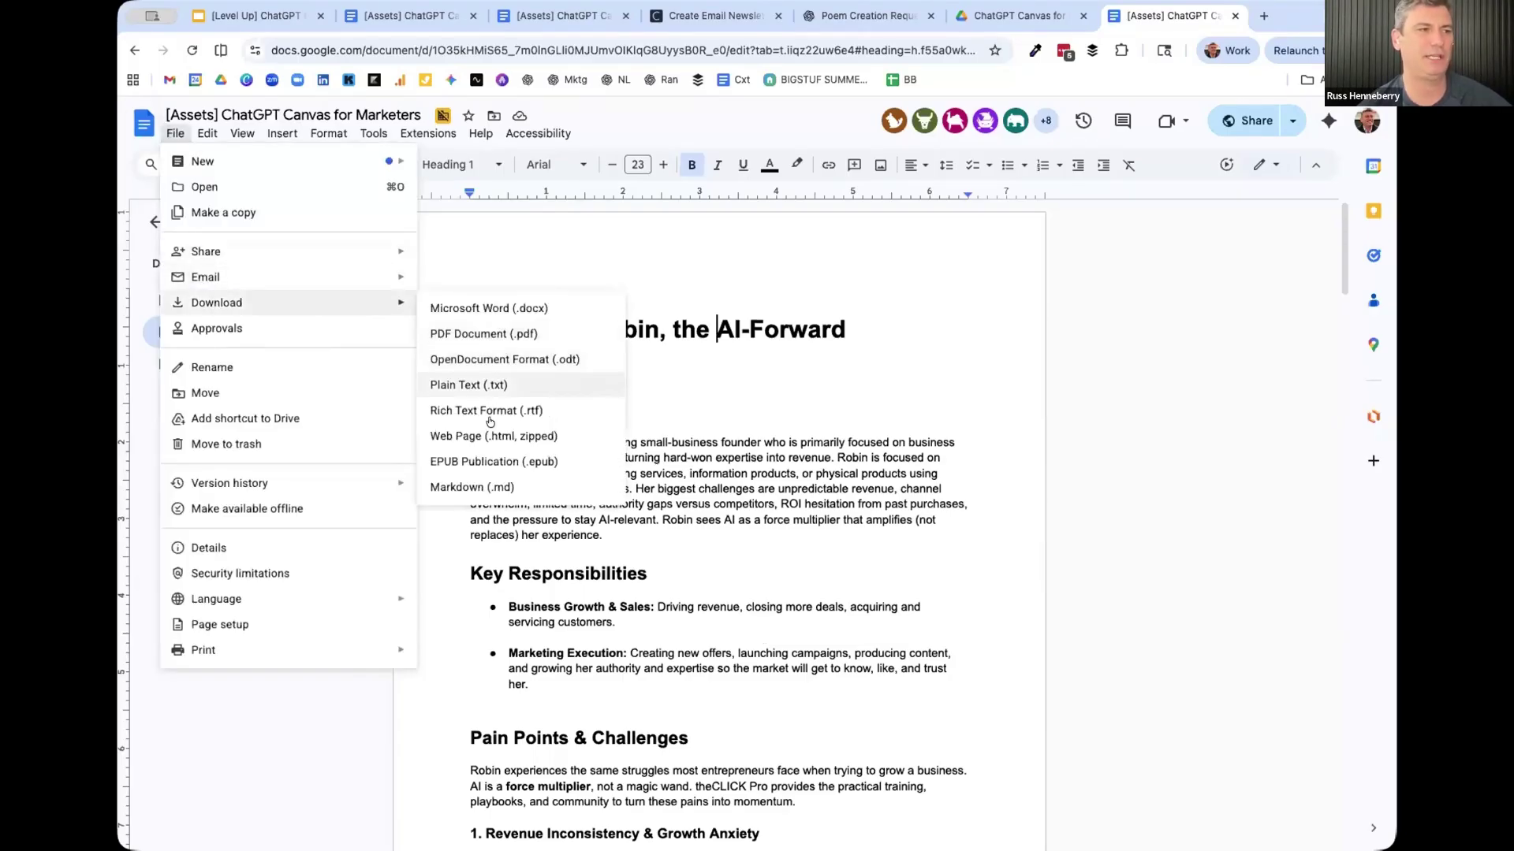
{"action": "left_click", "coordinate": [489, 335]}
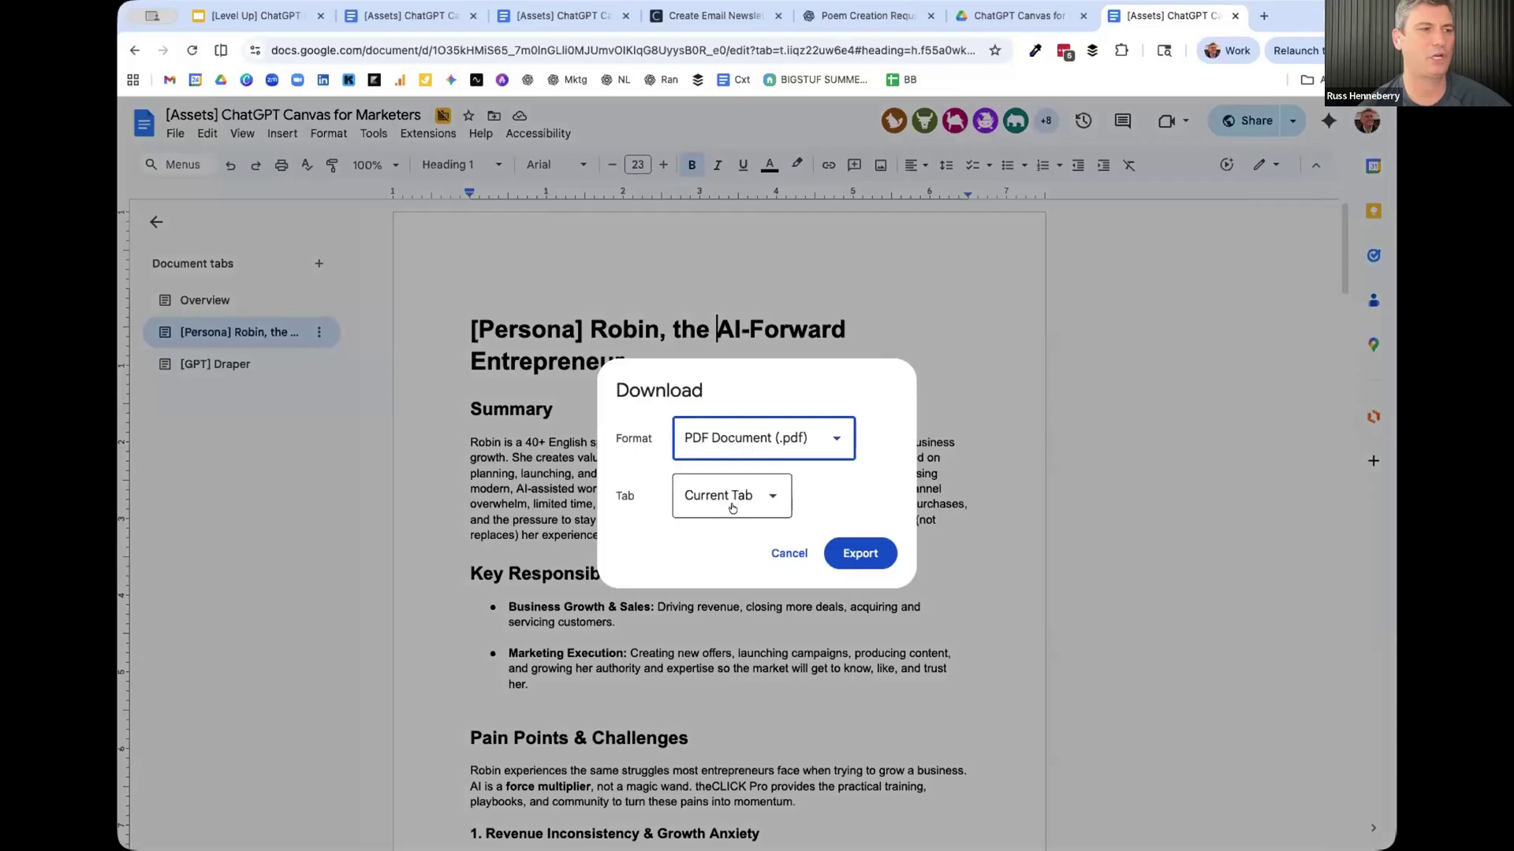
{"action": "left_click", "coordinate": [831, 544]}
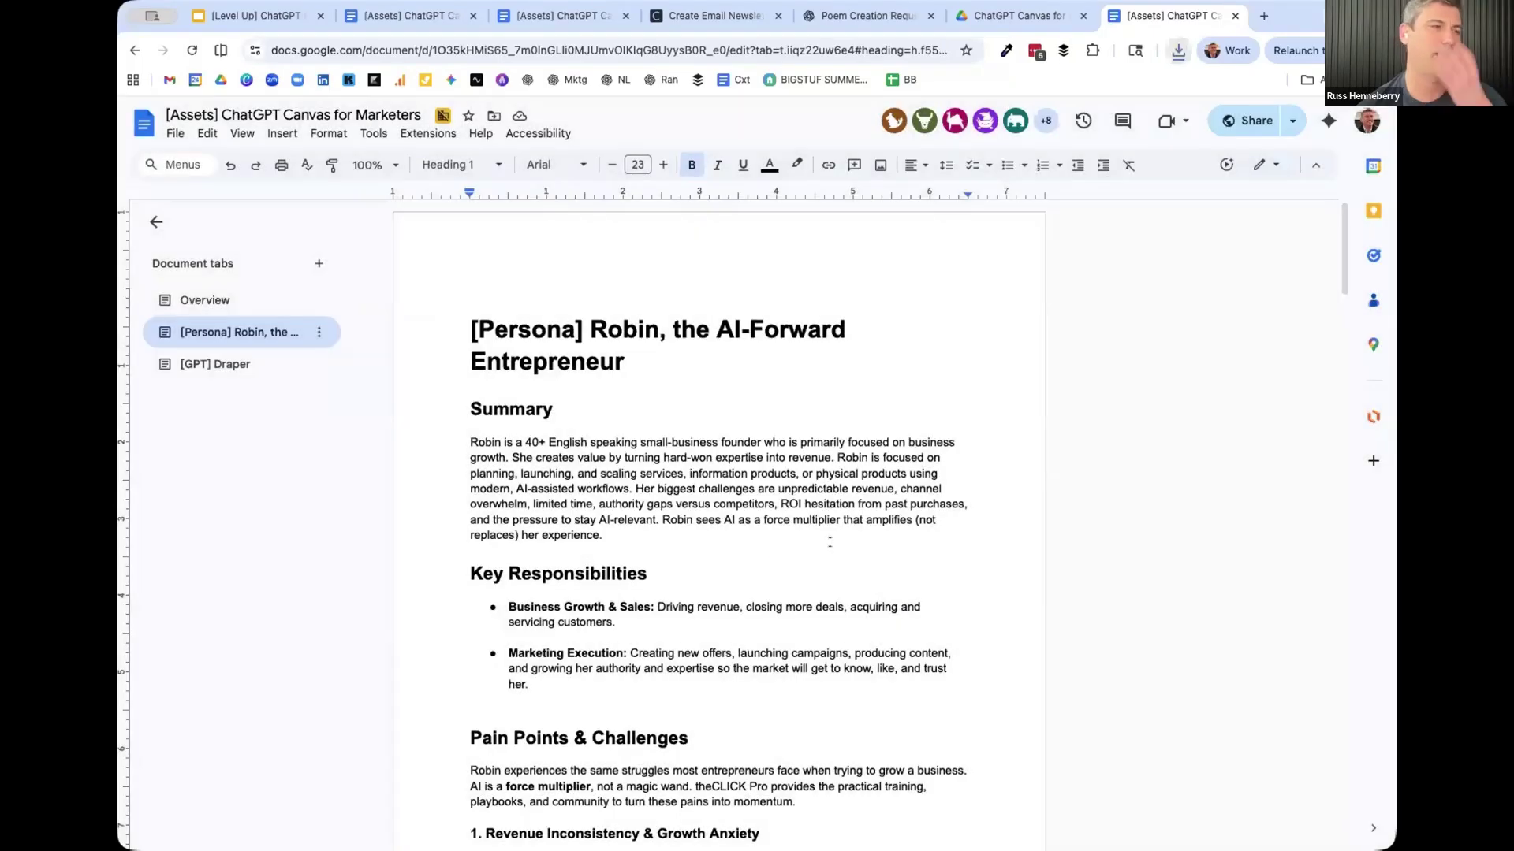
{"action": "left_click", "coordinate": [172, 134]}
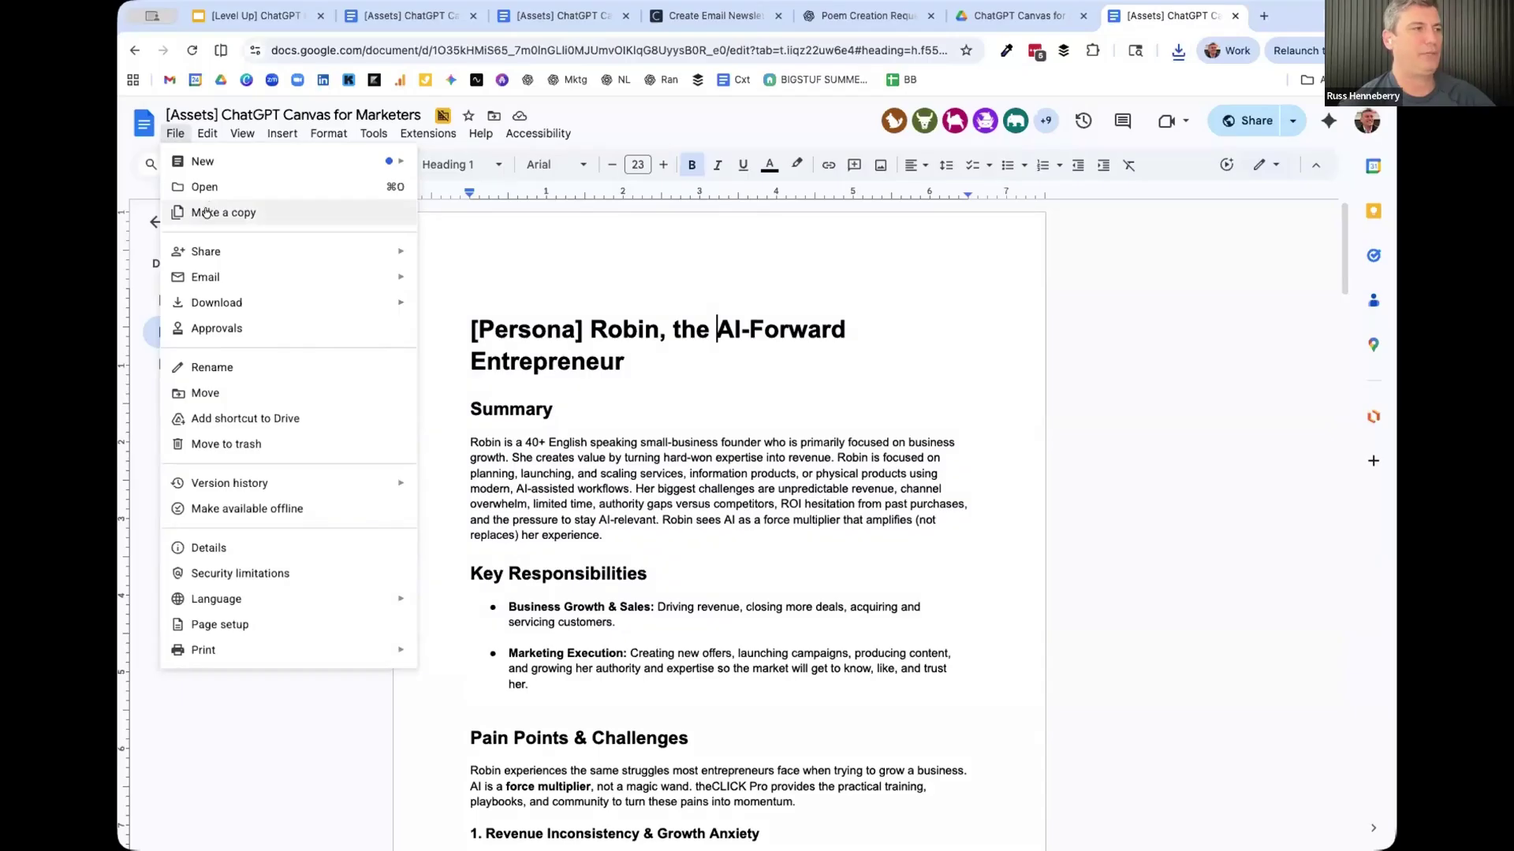
{"action": "left_click", "coordinate": [1149, 445]}
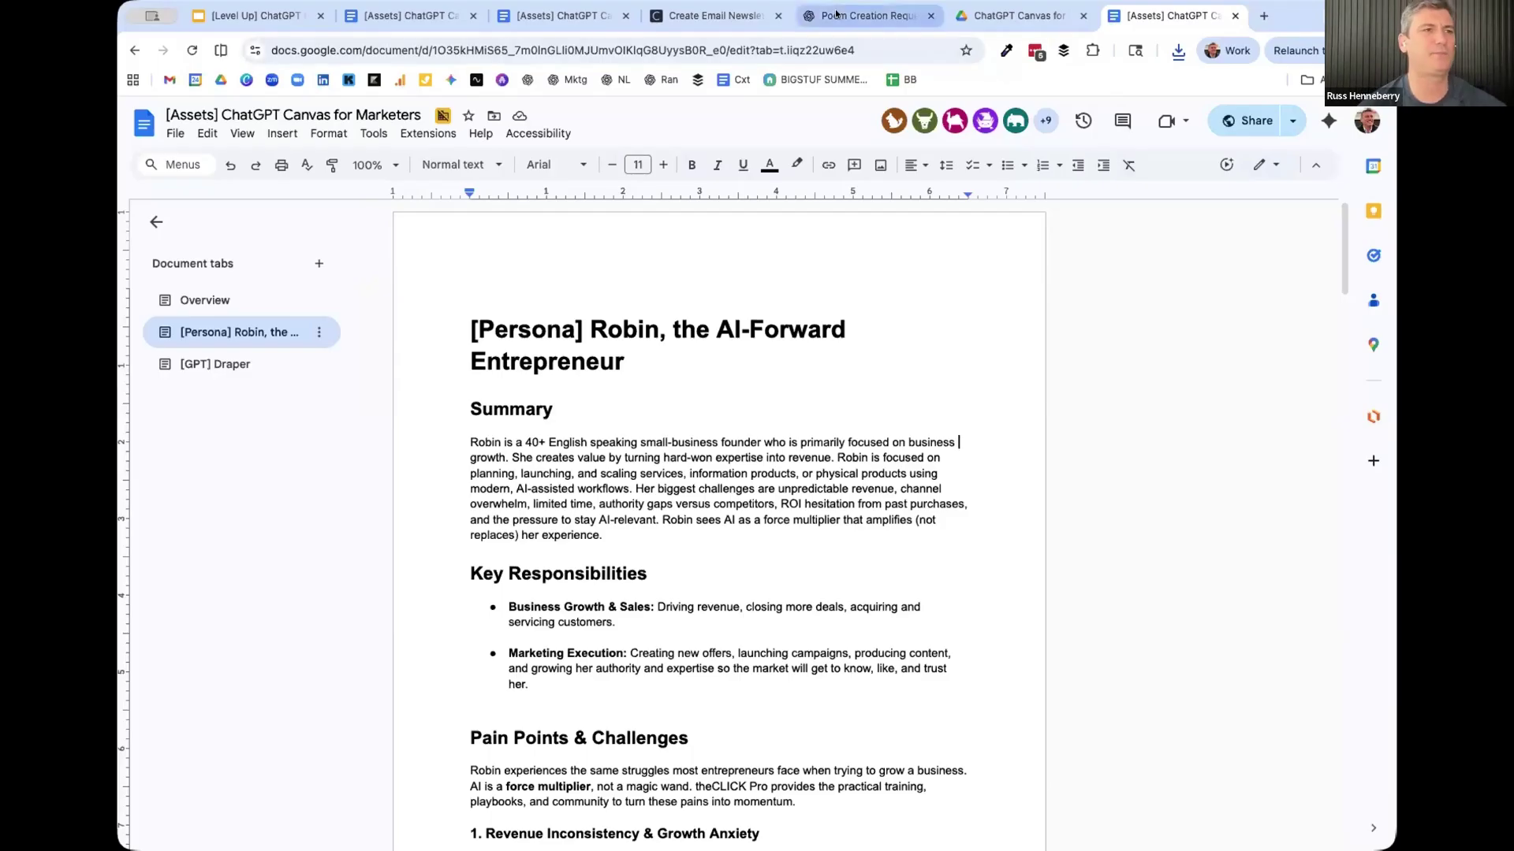
- Switch to ChatGPT, start a new chat and attach the exported "[Assets] ChatGPT Canvas for Marketers" PDF
{"action": "left_click", "coordinate": [867, 15]}
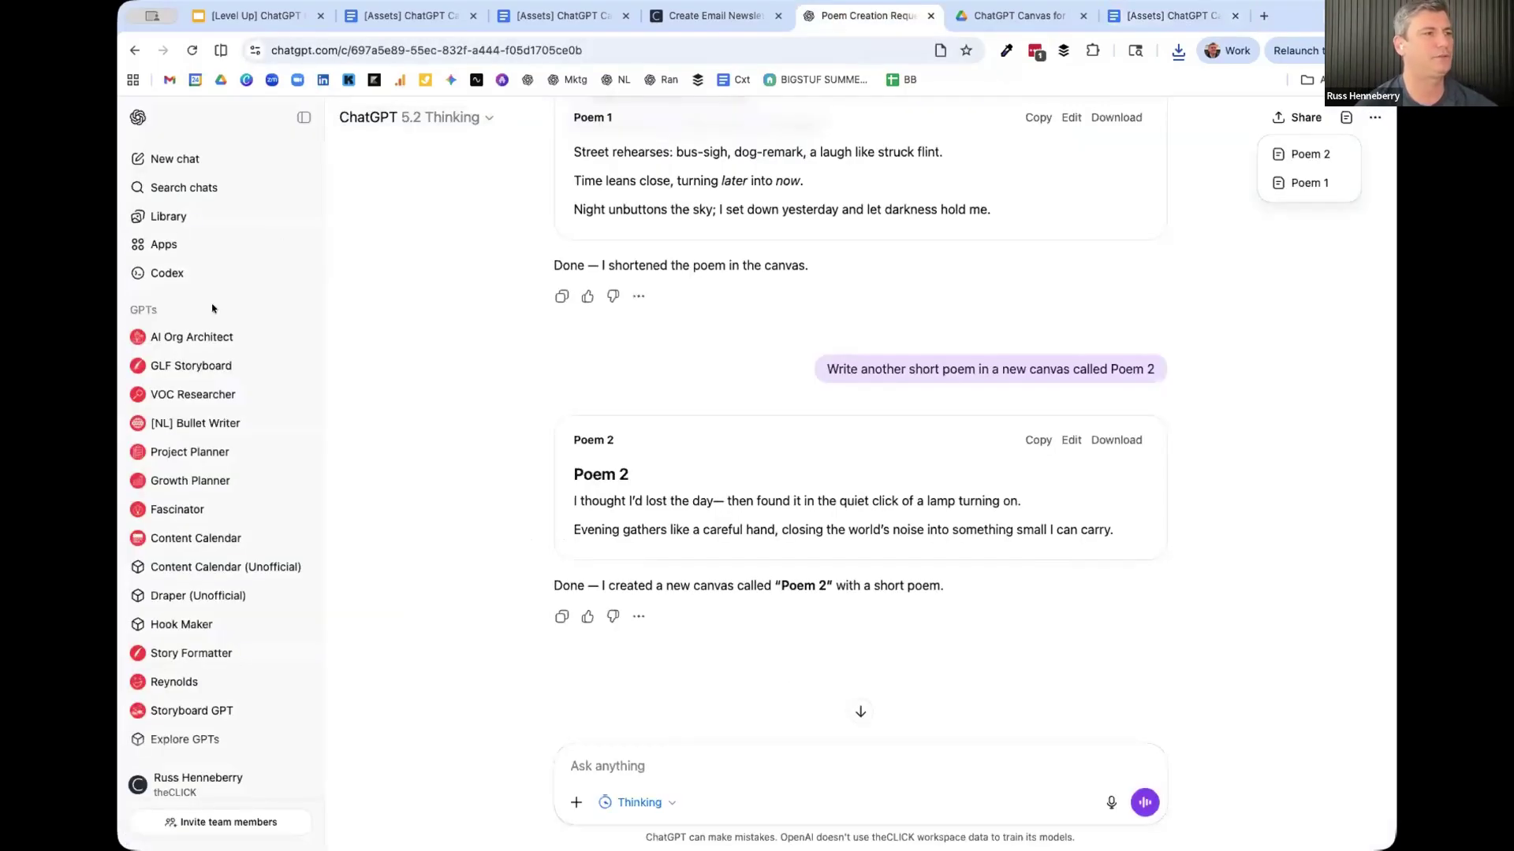
{"action": "left_click", "coordinate": [177, 157]}
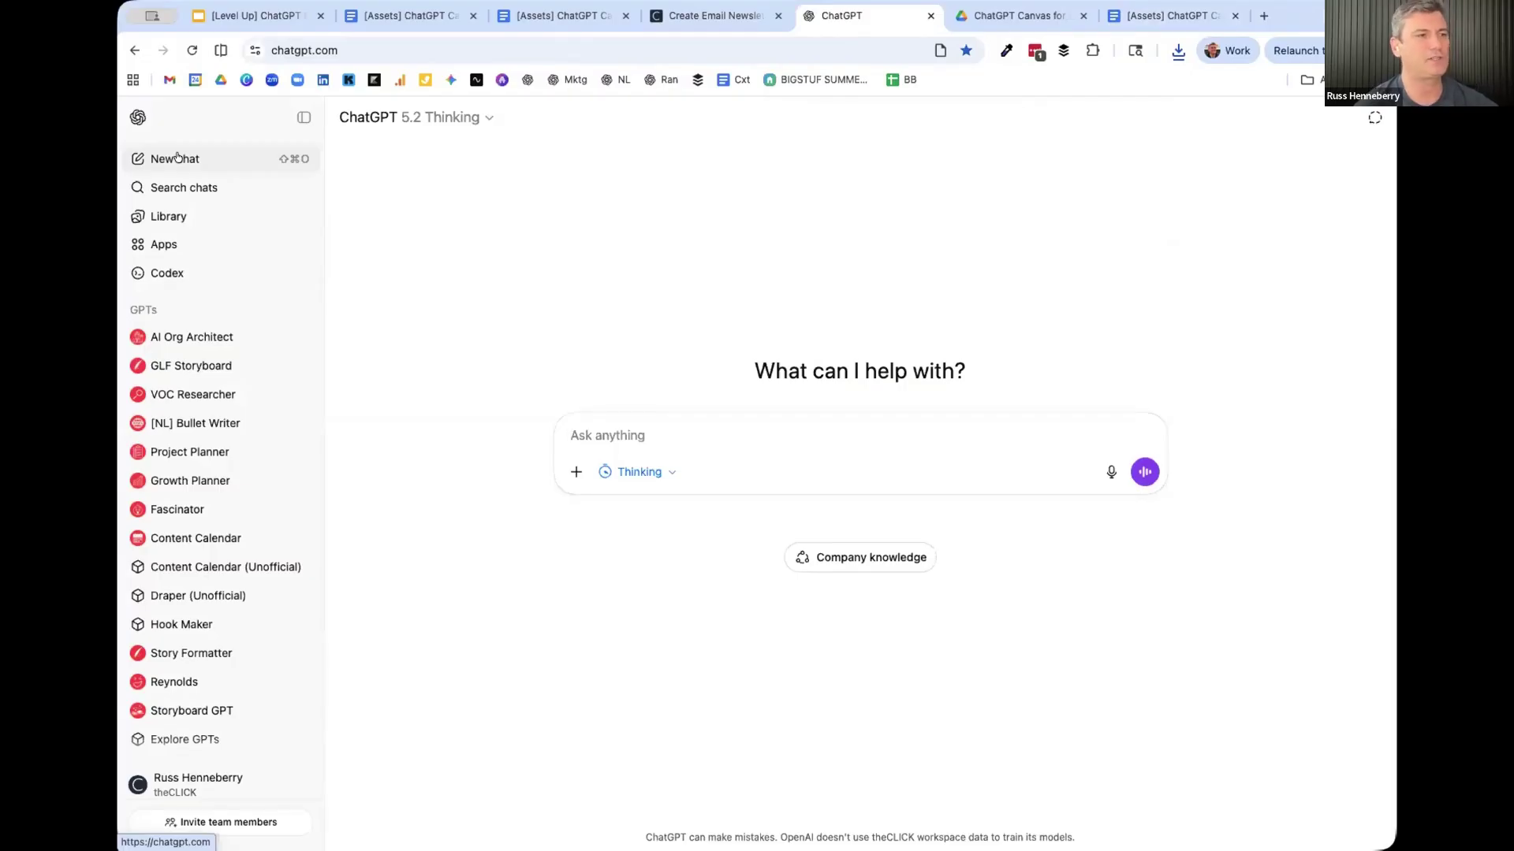
{"action": "left_click", "coordinate": [576, 473]}
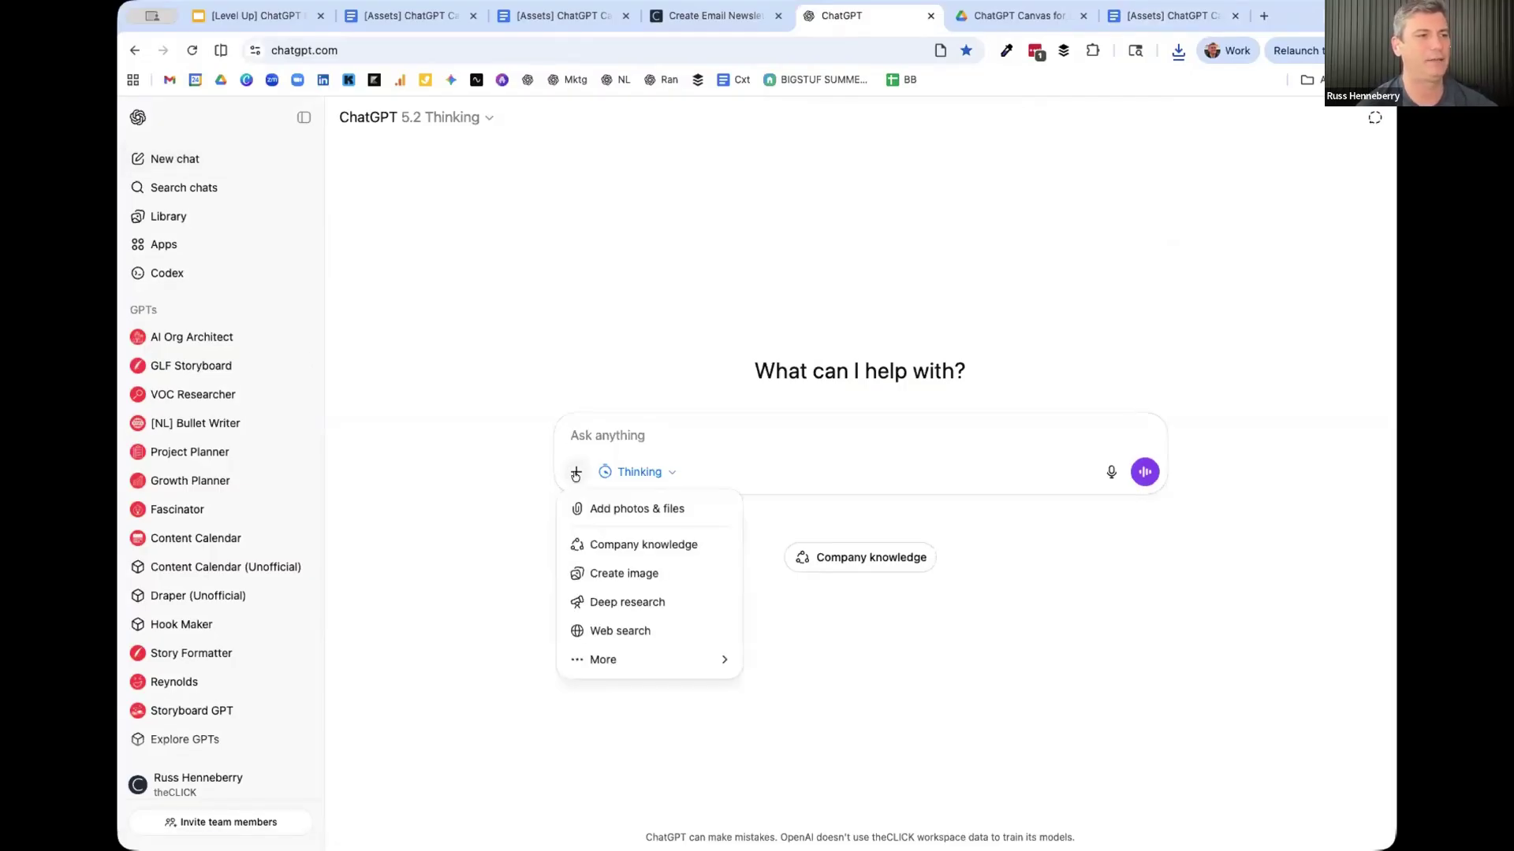
{"action": "left_click", "coordinate": [674, 511]}
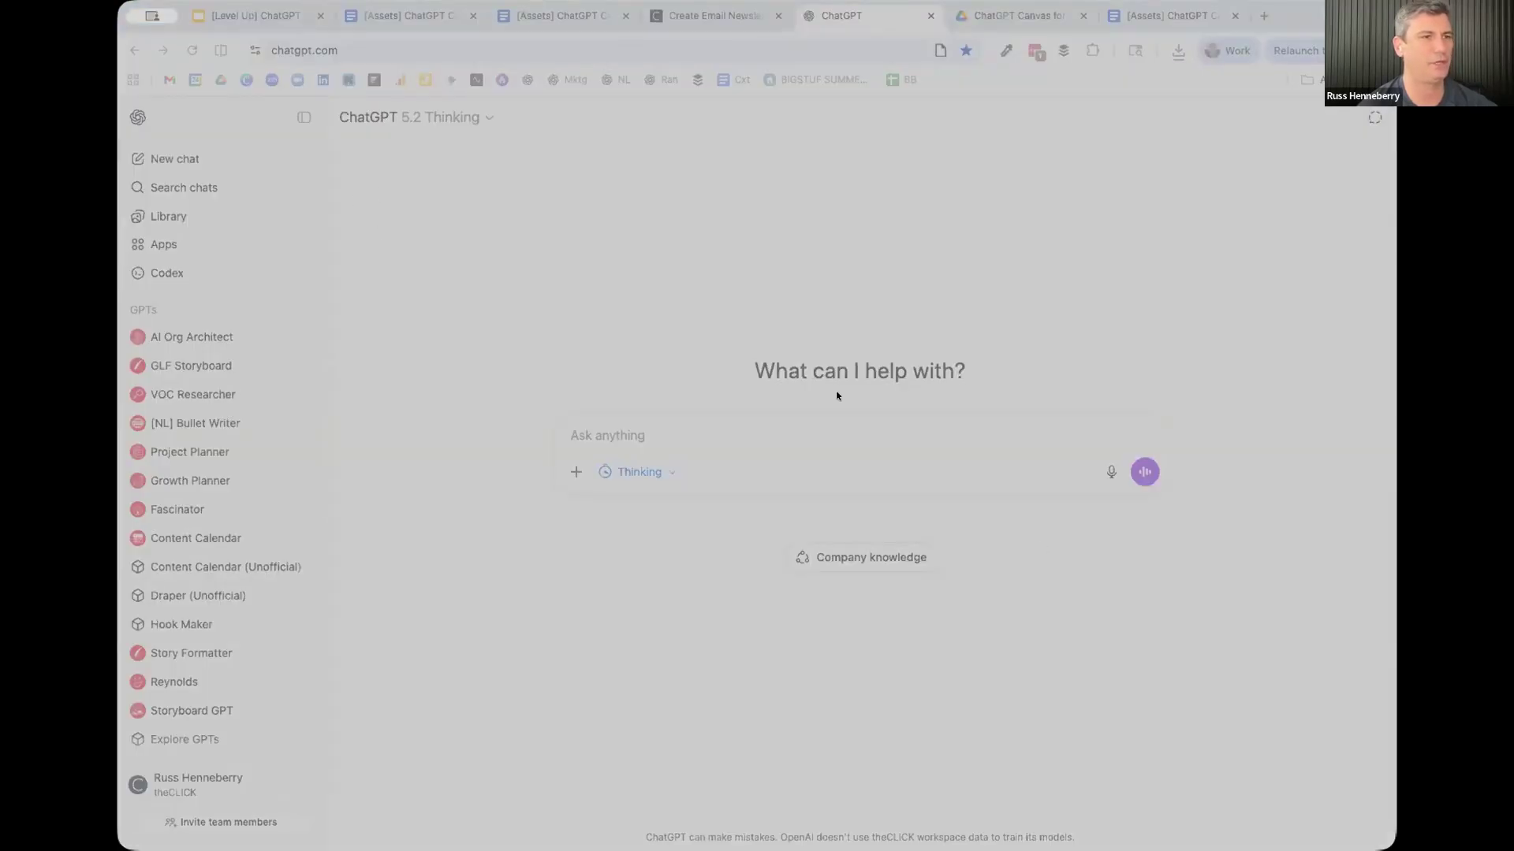
{"action": "left_click", "coordinate": [1336, 717]}
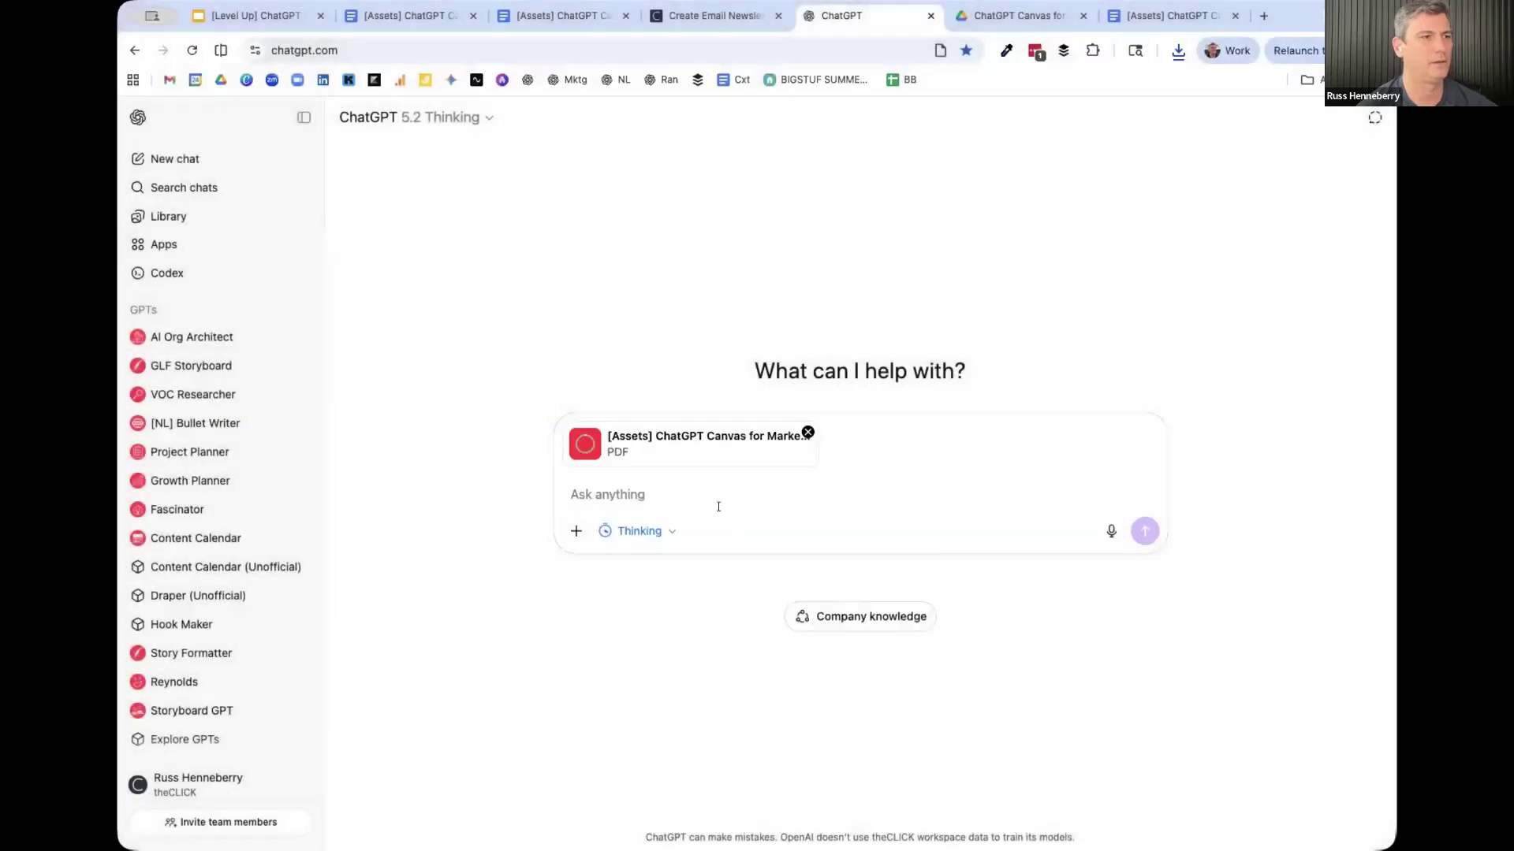
- Return to the persona document in Google Docs and skim its summary, responsibilities, pain point sections and quote tables
{"action": "left_click", "coordinate": [1144, 19]}
{"action": "scroll", "coordinate": [686, 394], "scroll_direction": "down", "scroll_amount": 2}
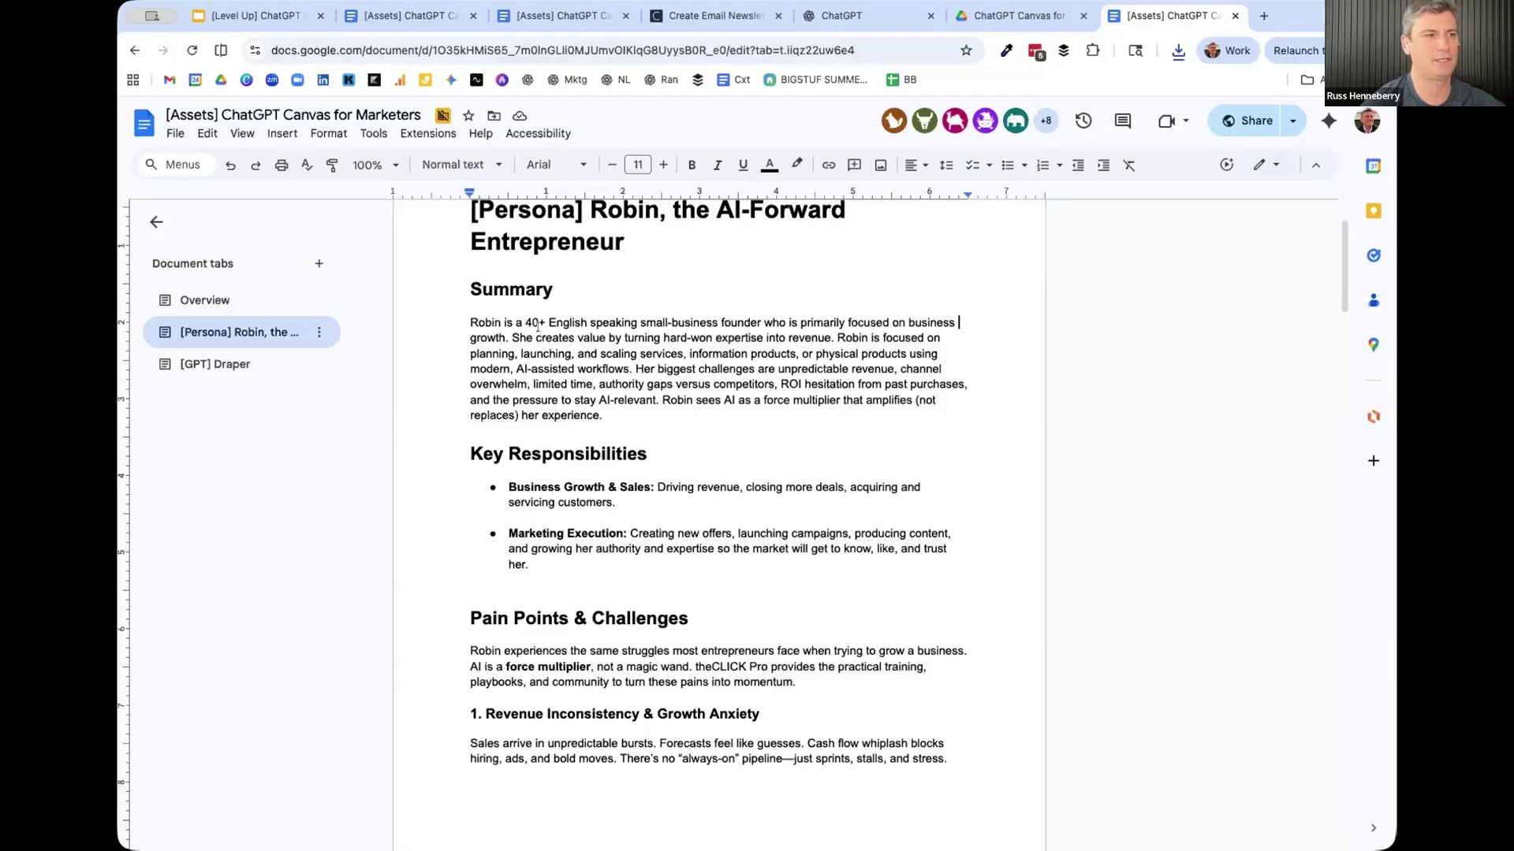
{"action": "scroll", "coordinate": [614, 549], "scroll_direction": "down", "scroll_amount": 15}
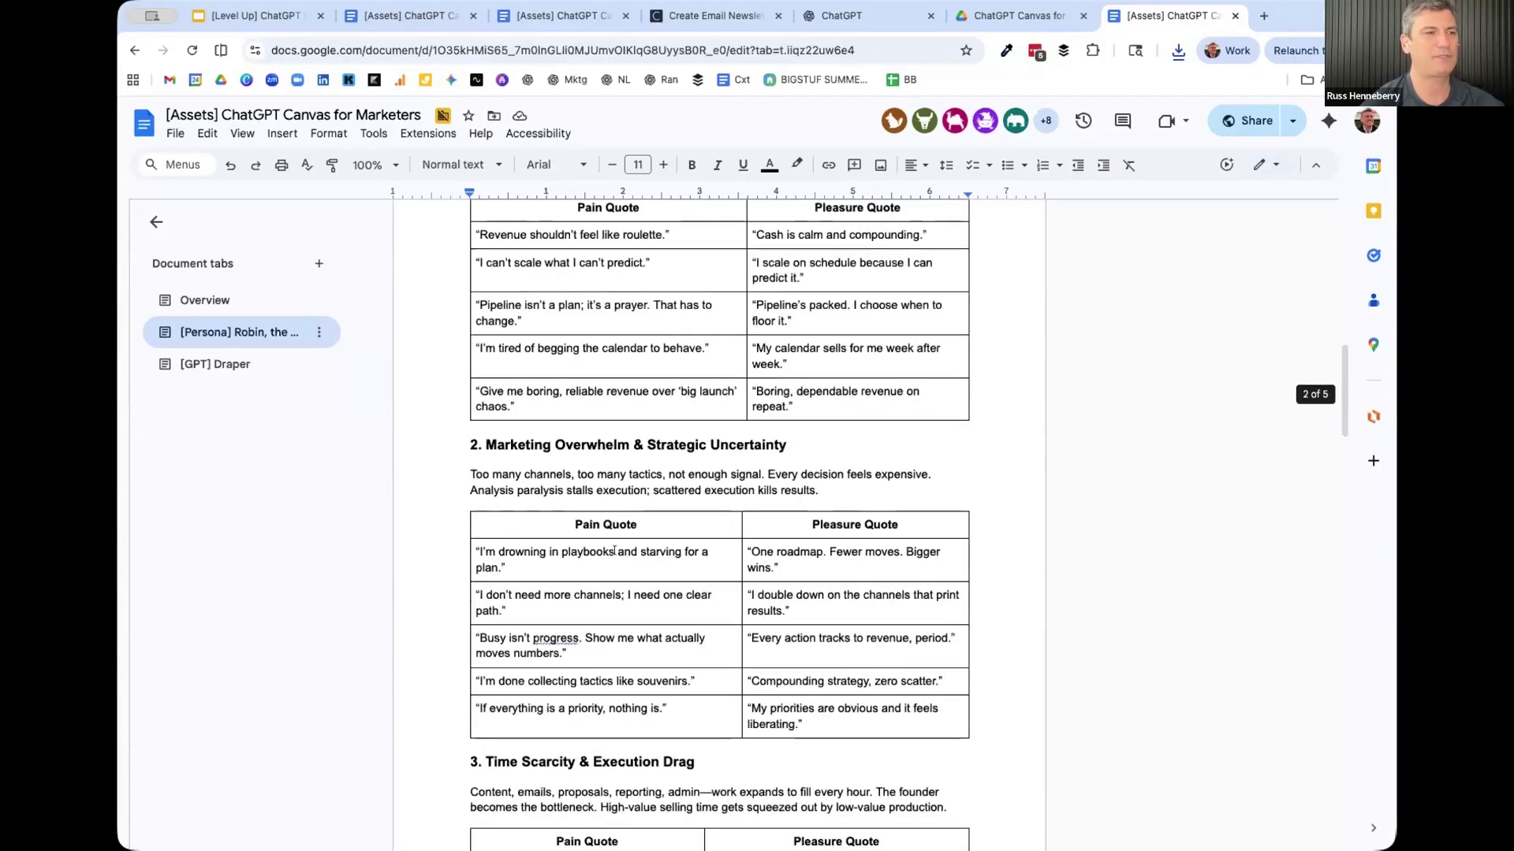
{"action": "scroll", "coordinate": [615, 549], "scroll_direction": "down", "scroll_amount": 20}
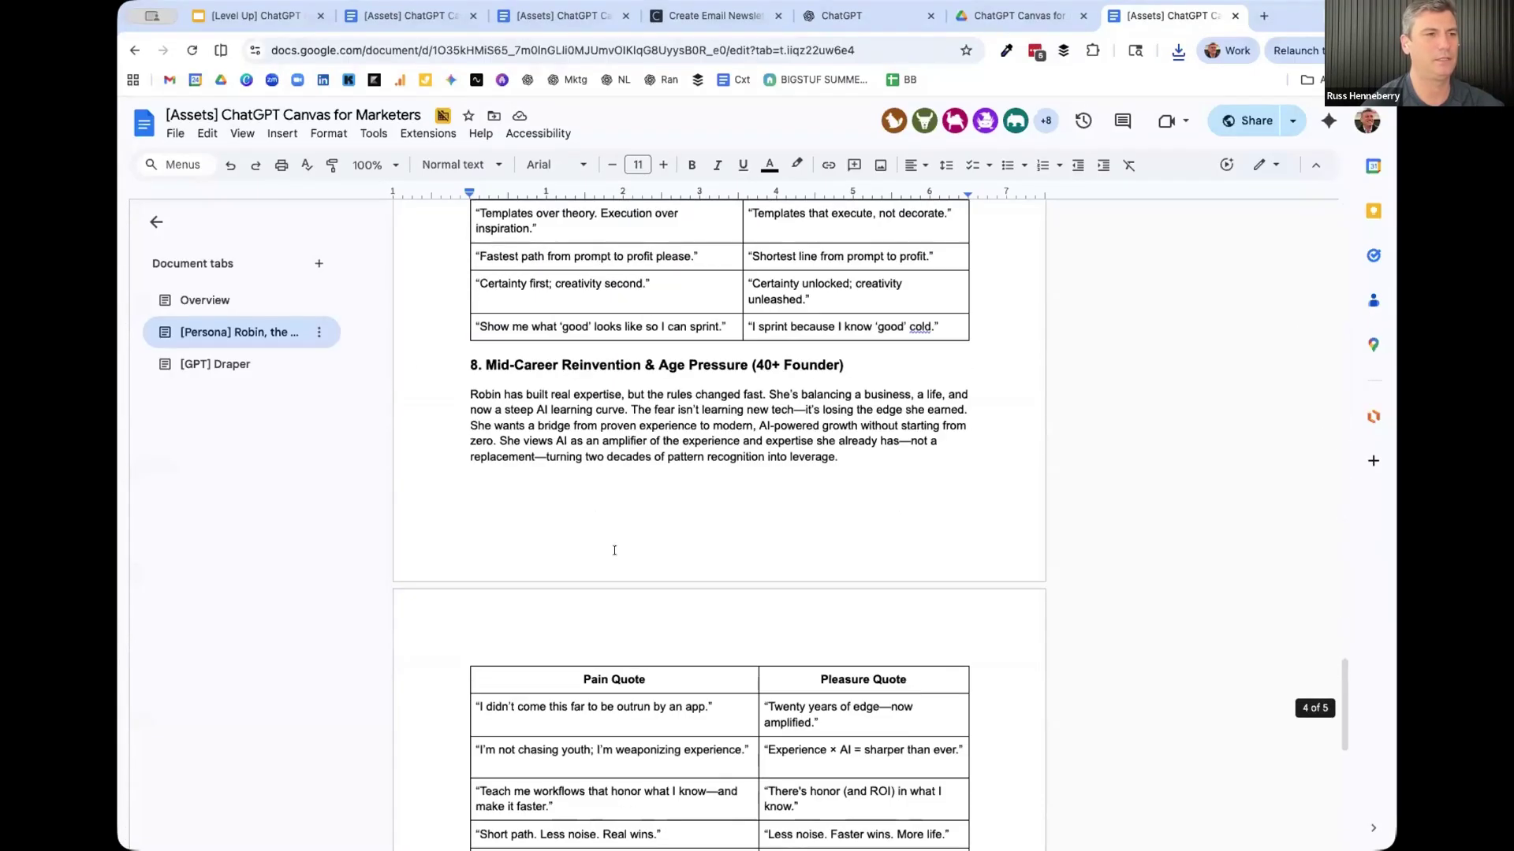
{"action": "scroll", "coordinate": [614, 549], "scroll_direction": "up", "scroll_amount": 20}
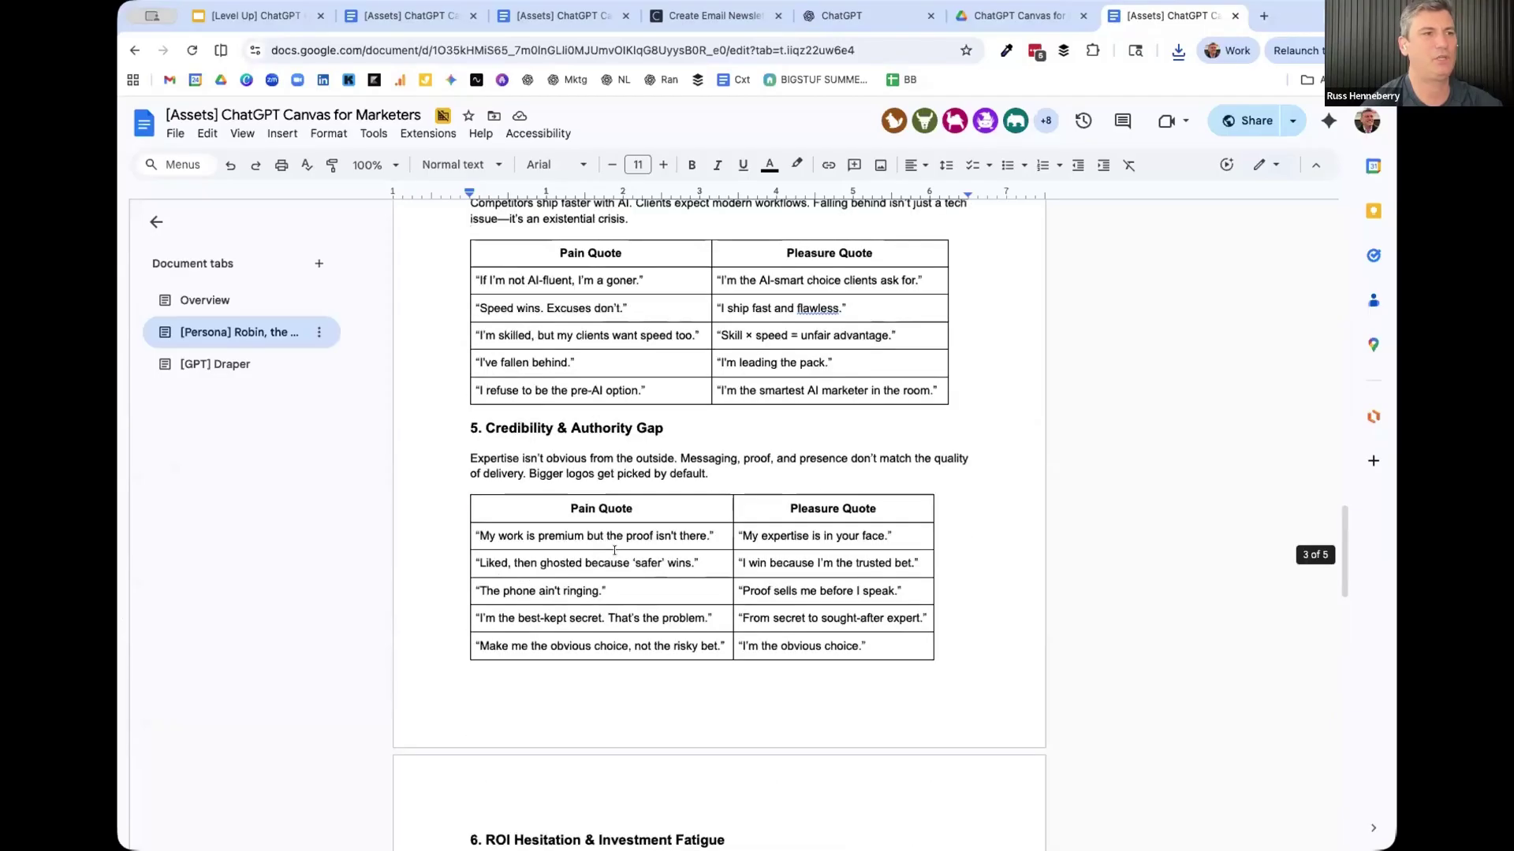
{"action": "scroll", "coordinate": [614, 549], "scroll_direction": "up", "scroll_amount": 1}
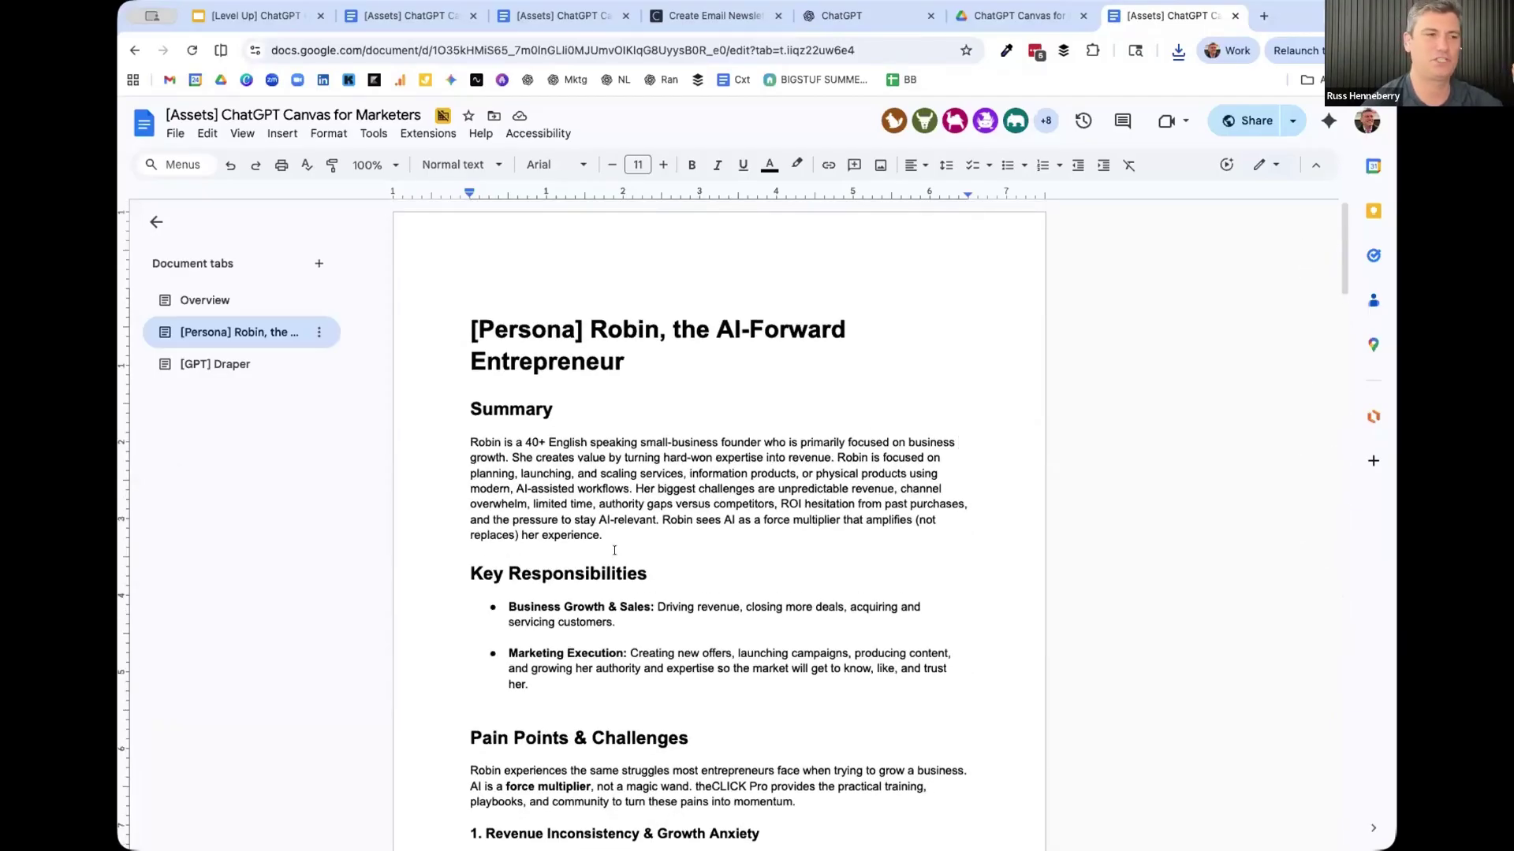
{"action": "scroll", "coordinate": [614, 550], "scroll_direction": "down", "scroll_amount": 3}
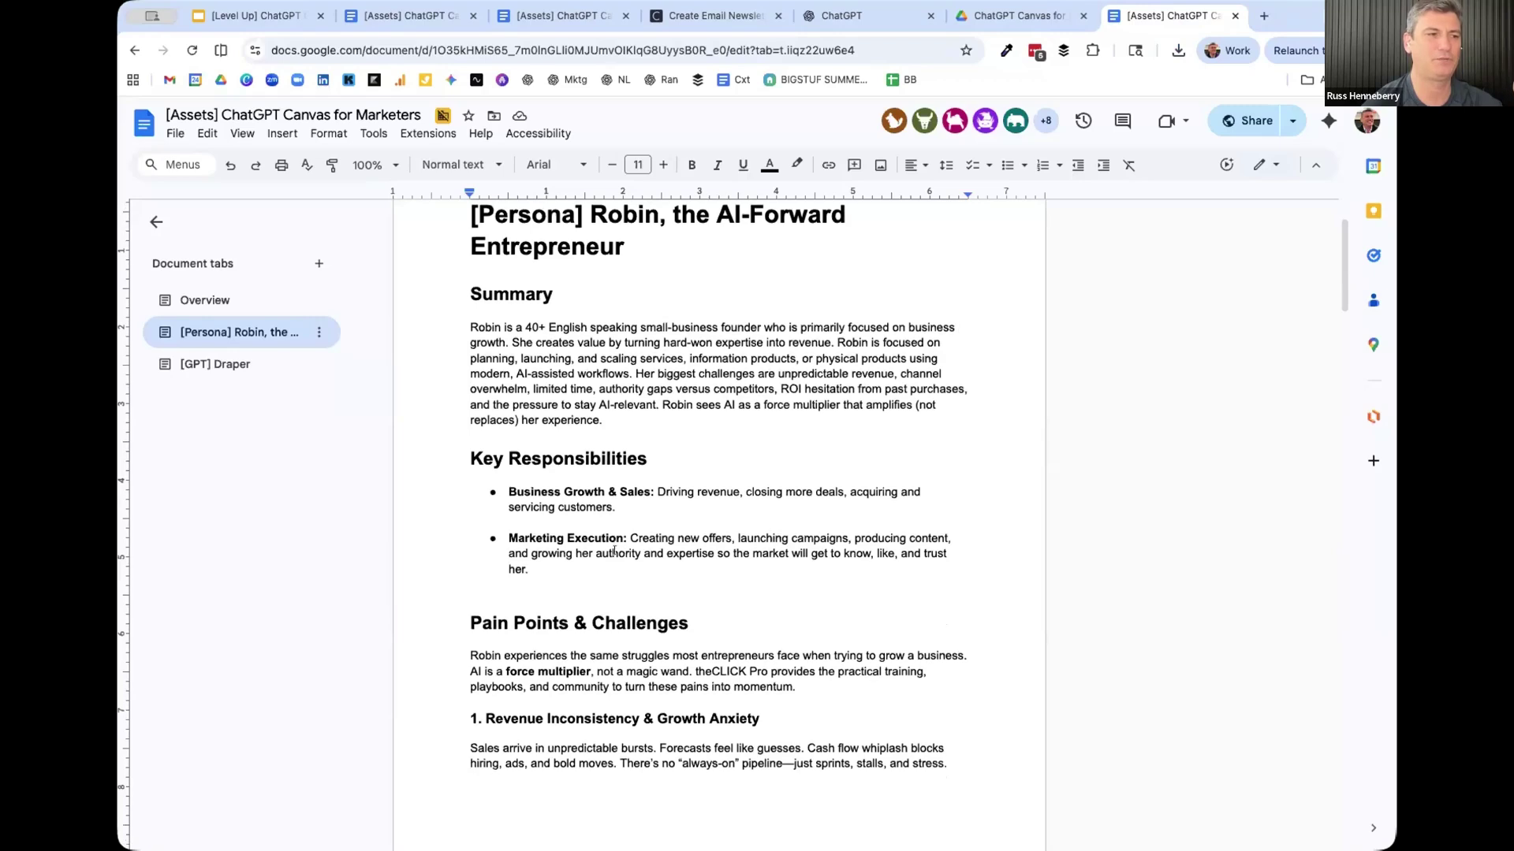
{"action": "scroll", "coordinate": [614, 550], "scroll_direction": "down", "scroll_amount": 1}
{"action": "scroll", "coordinate": [614, 550], "scroll_direction": "up", "scroll_amount": 4}
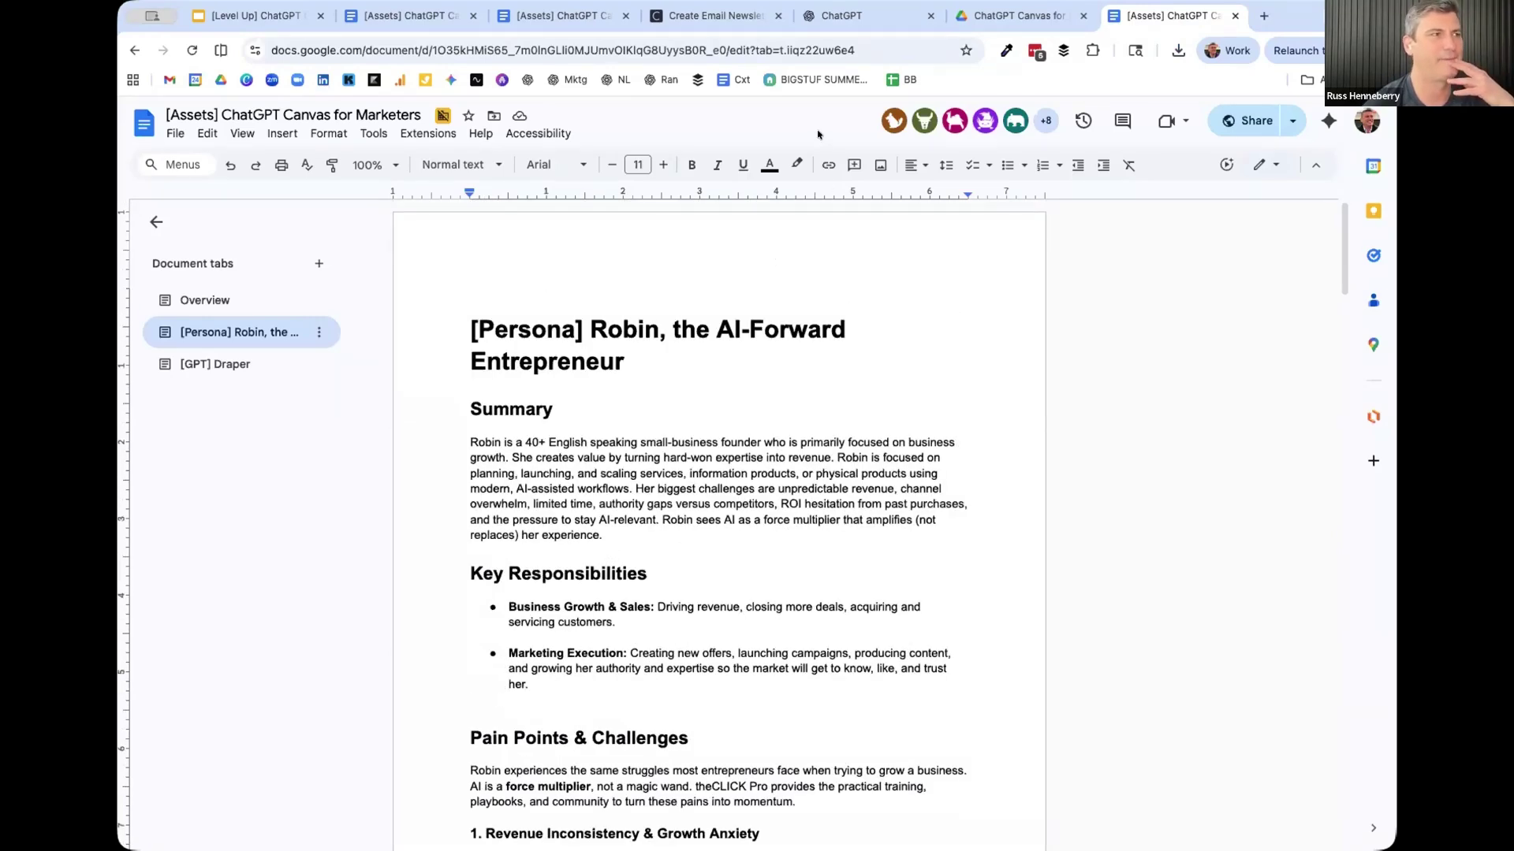
- Switch to ChatGPT and submit the prompt "Read the attached and outline what you find out about the persona we are targeting."
{"action": "left_click", "coordinate": [848, 18]}
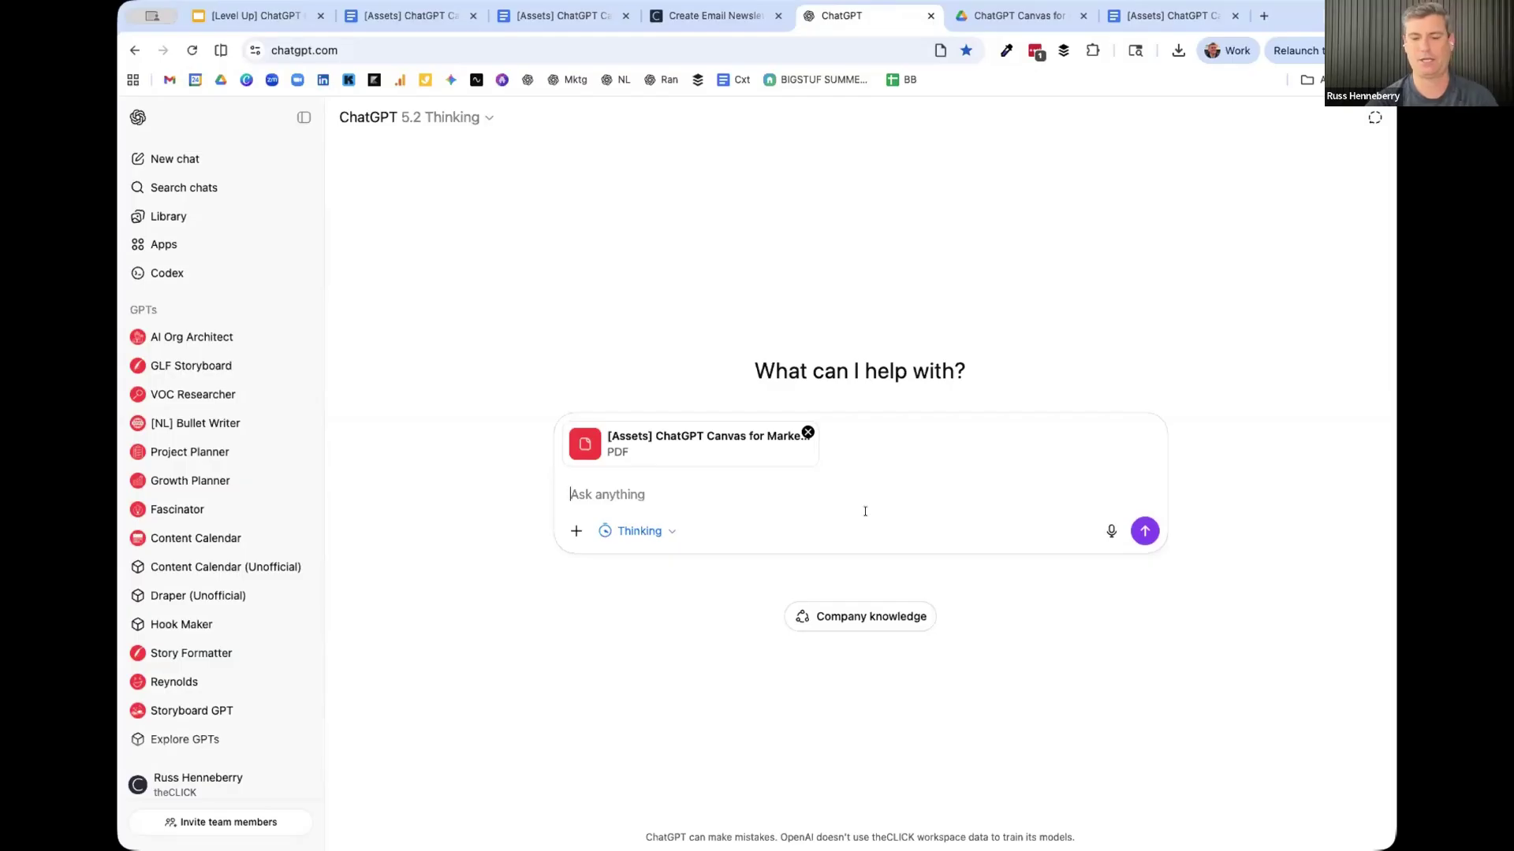
{"action": "type", "text": "Rea"}
{"action": "key", "text": "BackSpace"}
{"action": "type", "text": "ad the attached and outline what you "}
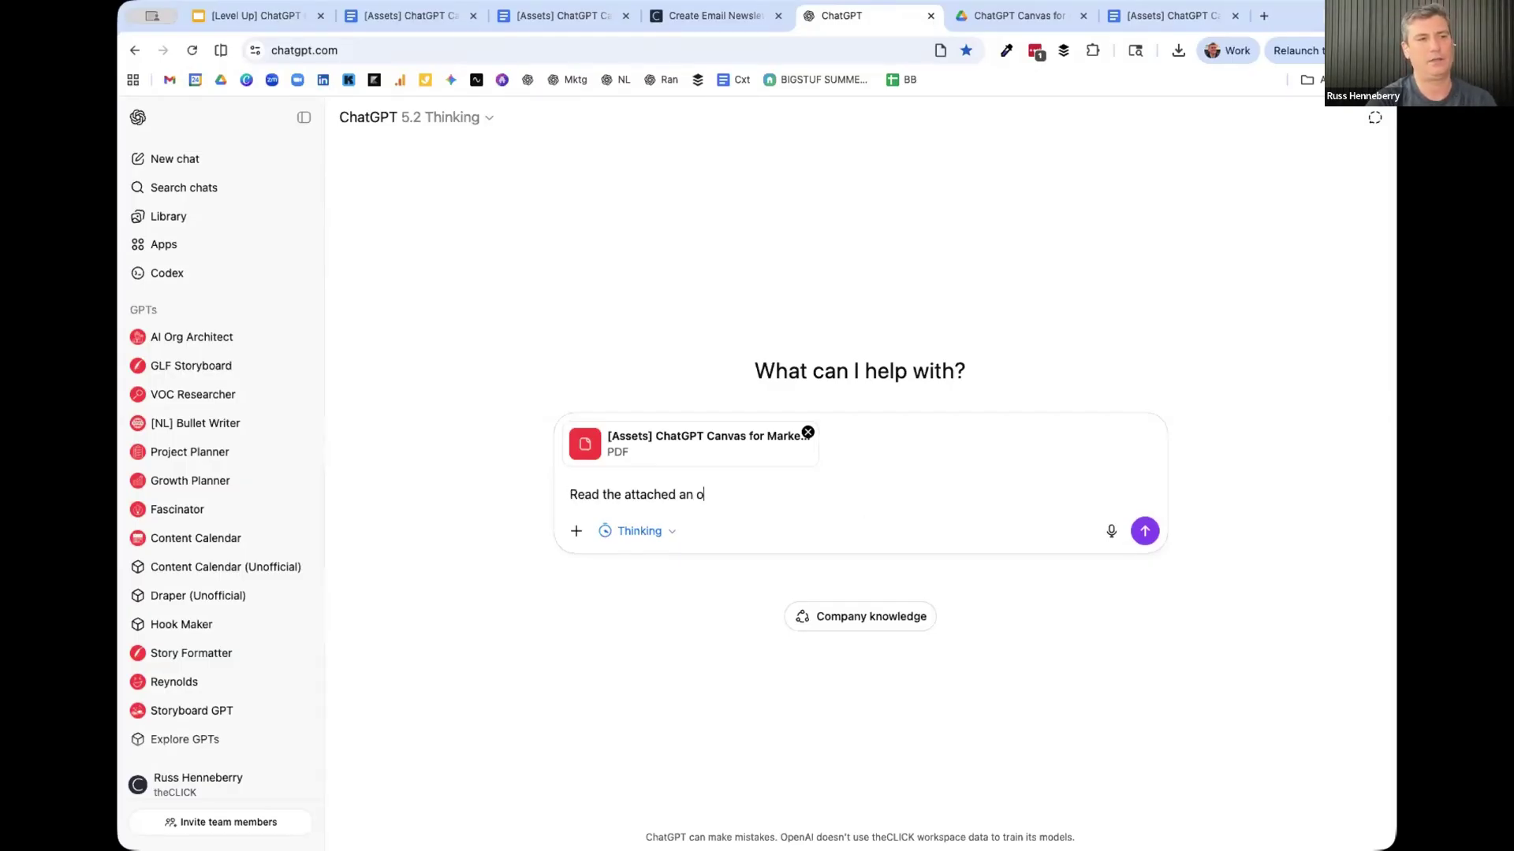
{"action": "type", "text": "find"}
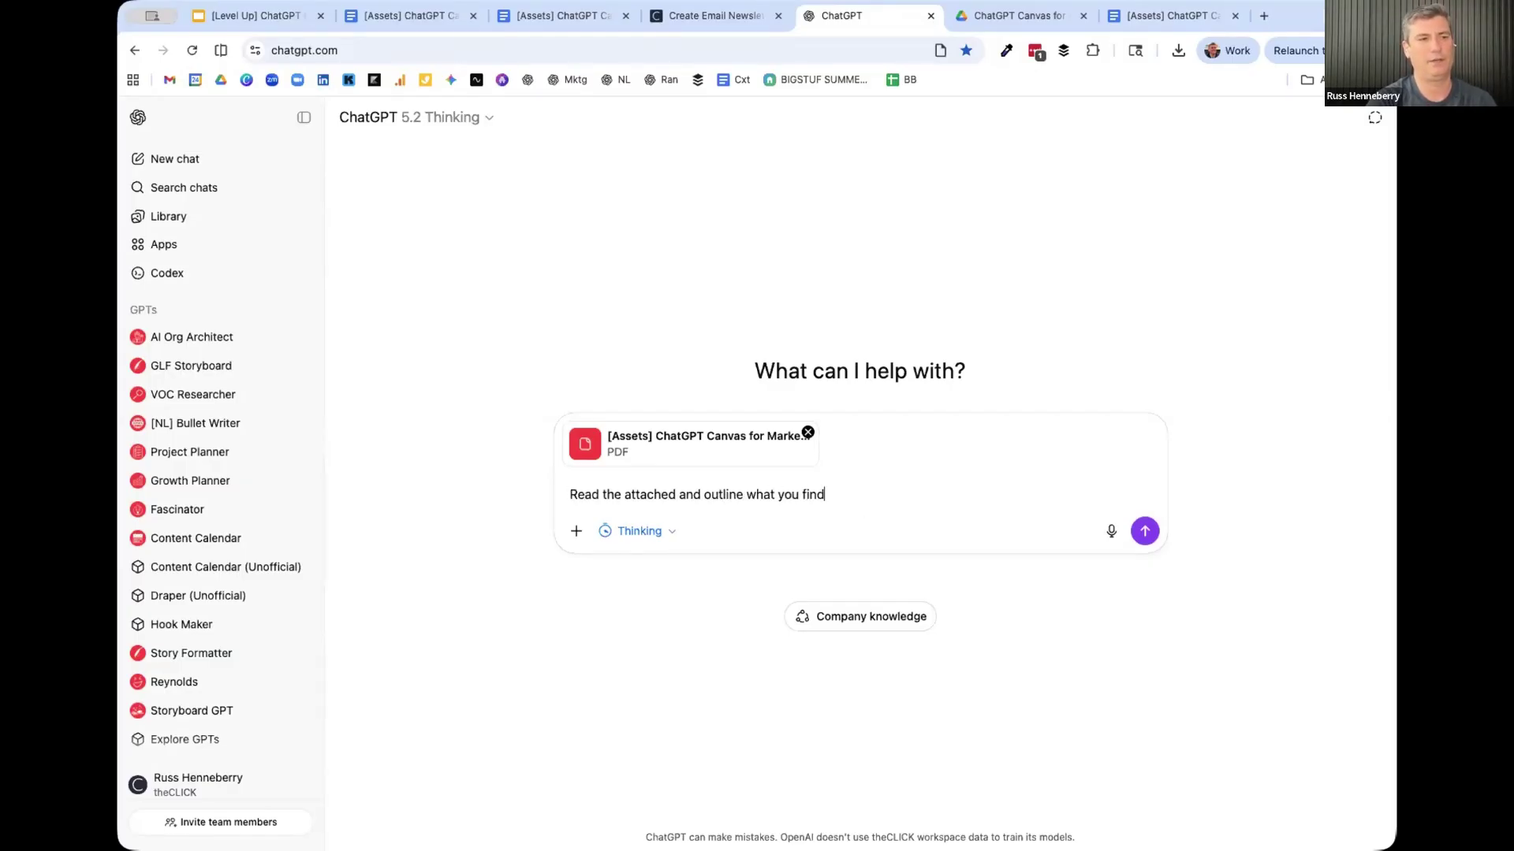
{"action": "type", "text": " out about the persona we are targeting."}
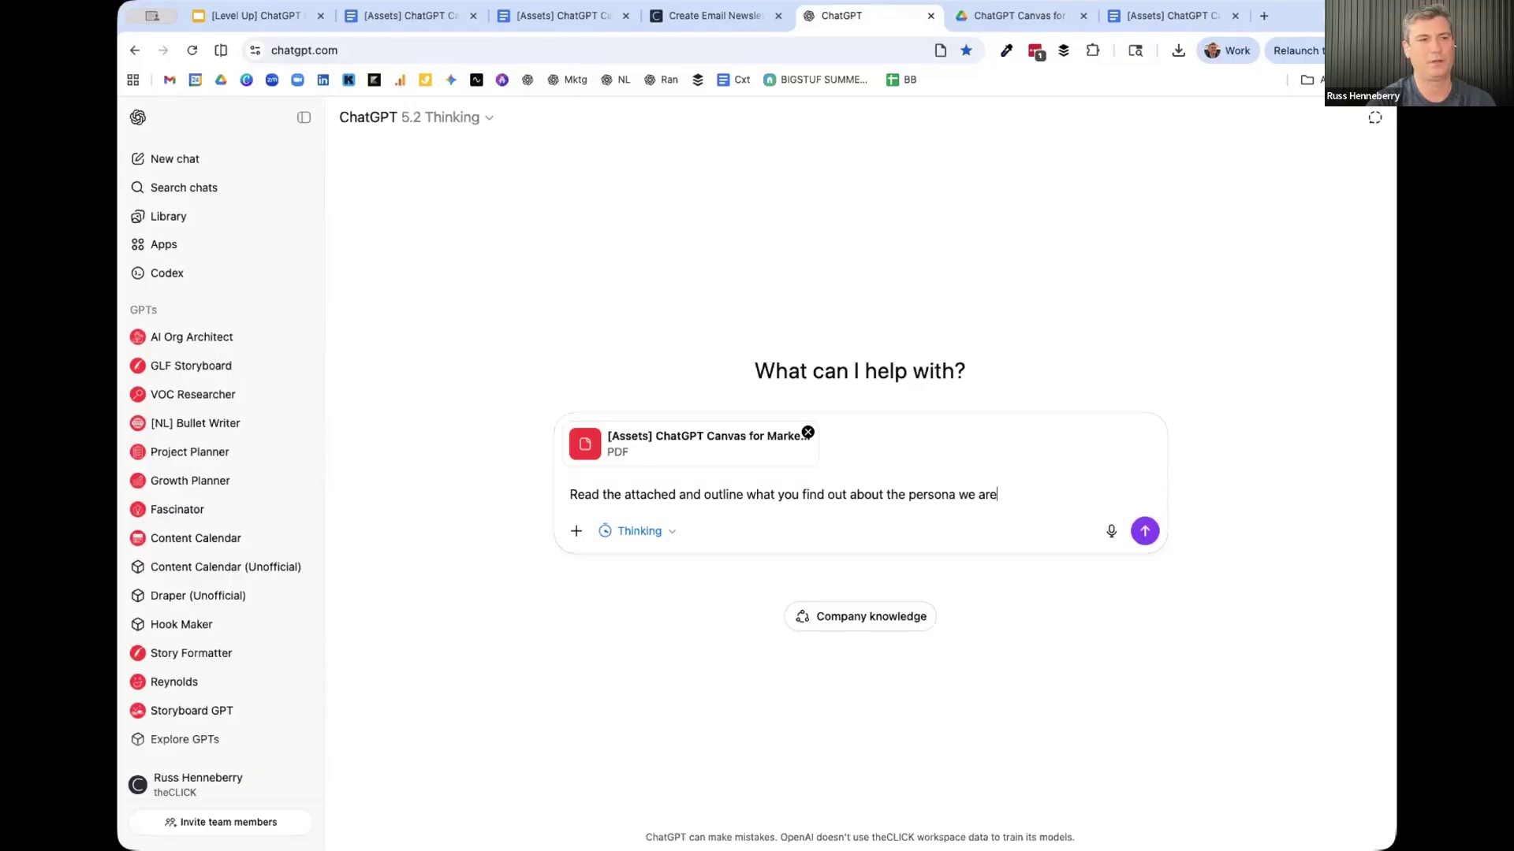
{"action": "key", "text": "Return"}
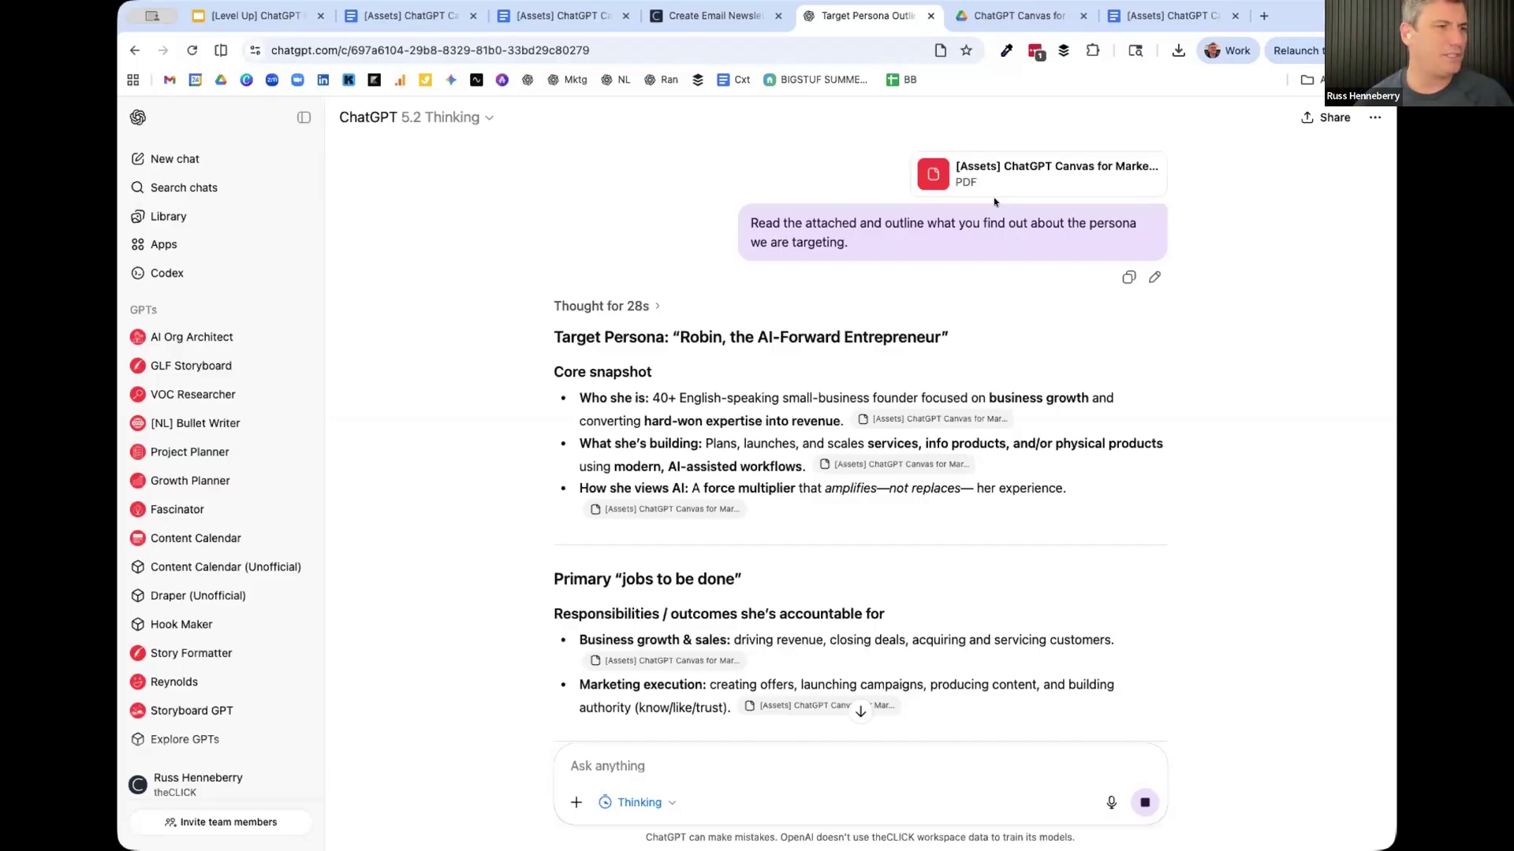
- Read through the generated persona outline, covering the responsibilities and the numbered list of big pains
{"action": "scroll", "coordinate": [715, 339], "scroll_direction": "down", "scroll_amount": 6}
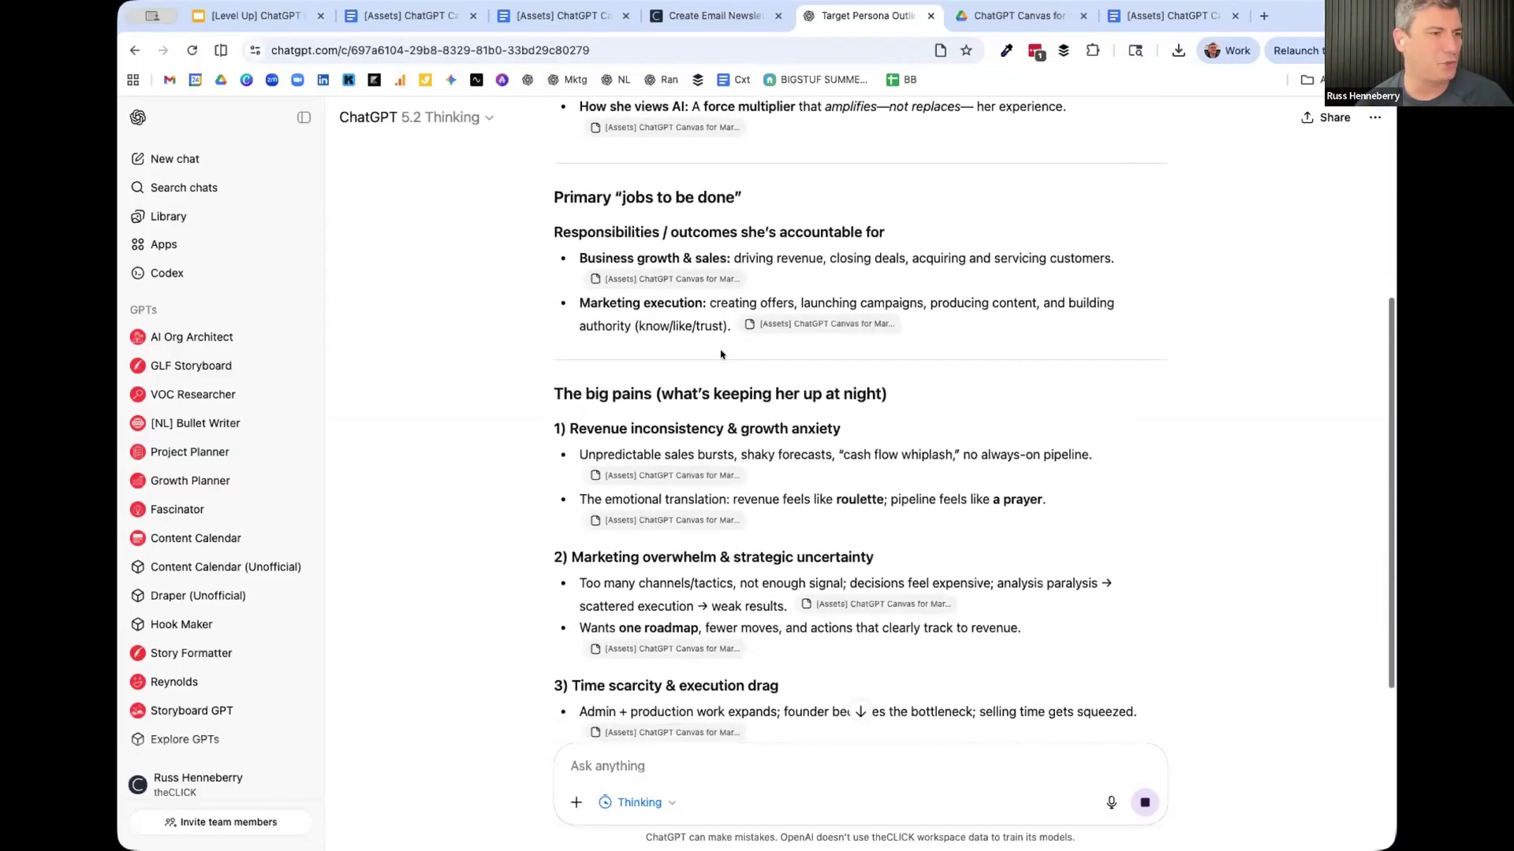
{"action": "scroll", "coordinate": [717, 362], "scroll_direction": "down", "scroll_amount": 1}
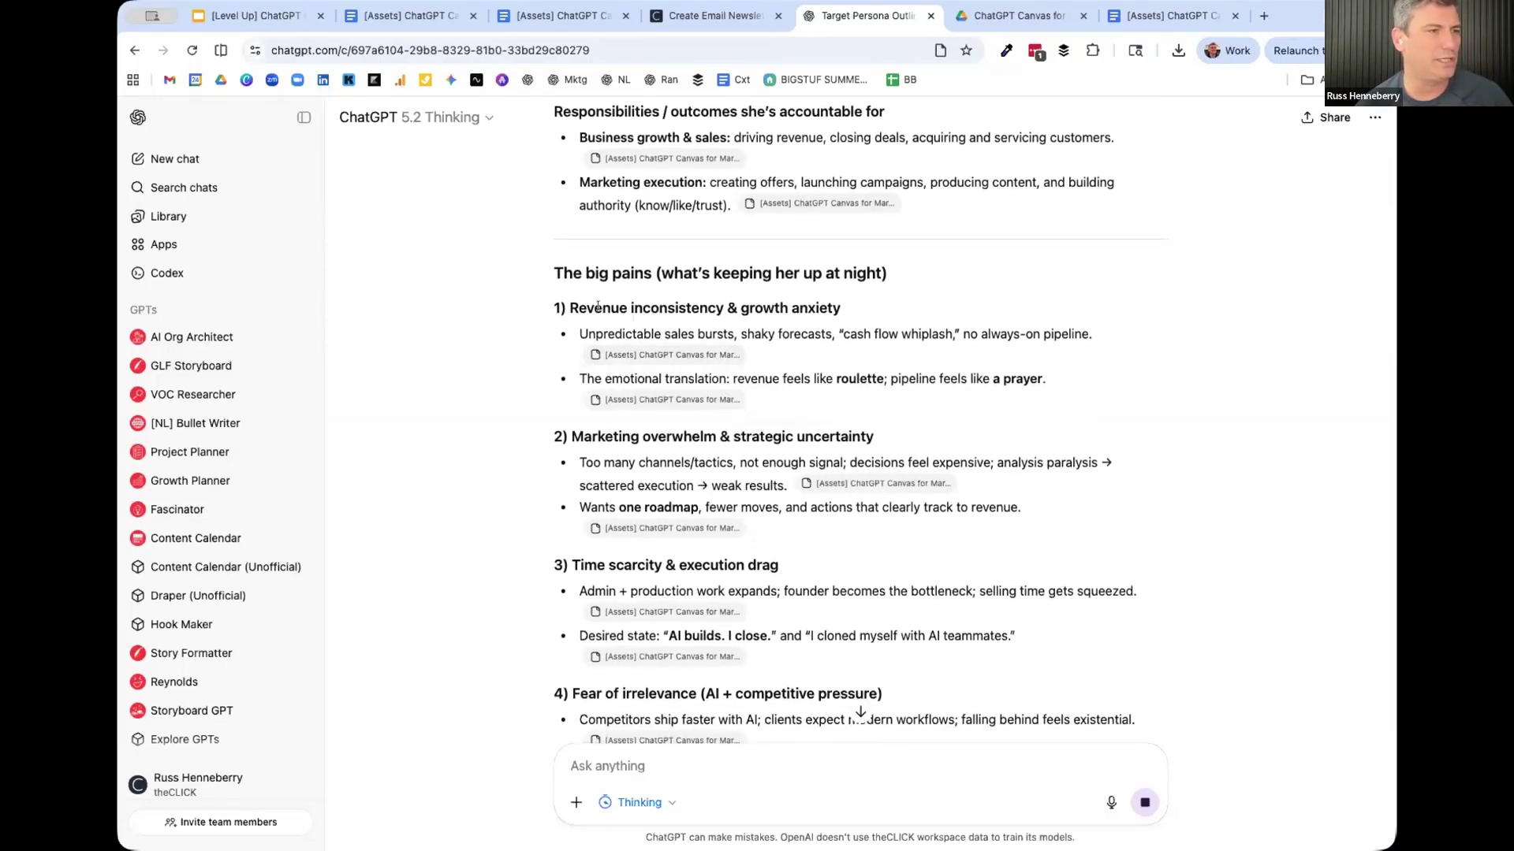
{"action": "left_click_drag", "start_coordinate": [565, 306], "coordinate": [908, 463]}
{"action": "scroll", "coordinate": [931, 468], "scroll_direction": "down", "scroll_amount": 2}
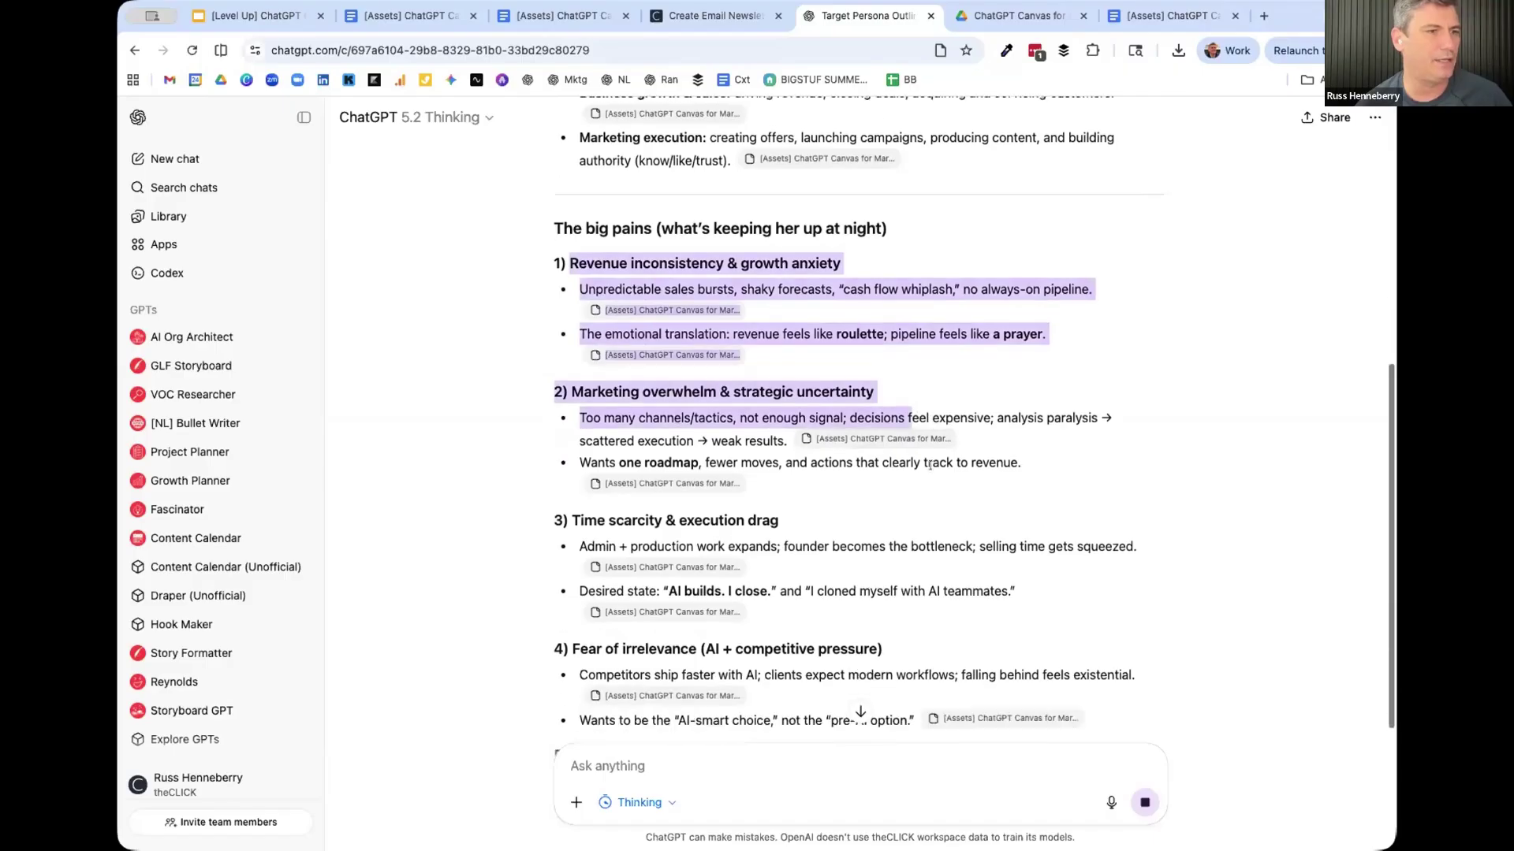
{"action": "left_click_drag", "start_coordinate": [573, 461], "coordinate": [805, 508]}
{"action": "scroll", "coordinate": [804, 505], "scroll_direction": "down", "scroll_amount": 1}
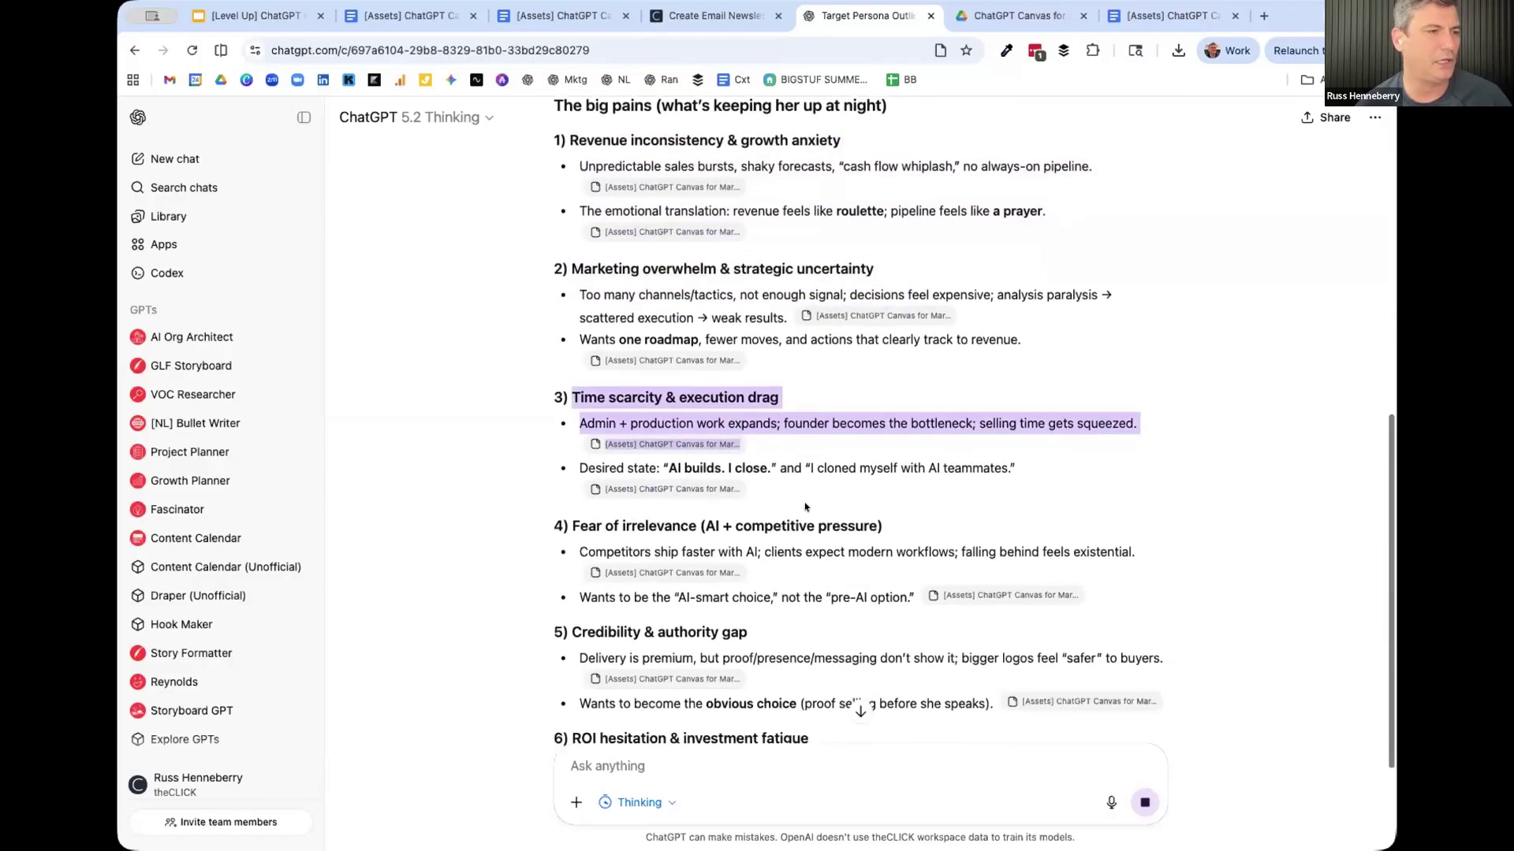
{"action": "scroll", "coordinate": [804, 504], "scroll_direction": "down", "scroll_amount": 4}
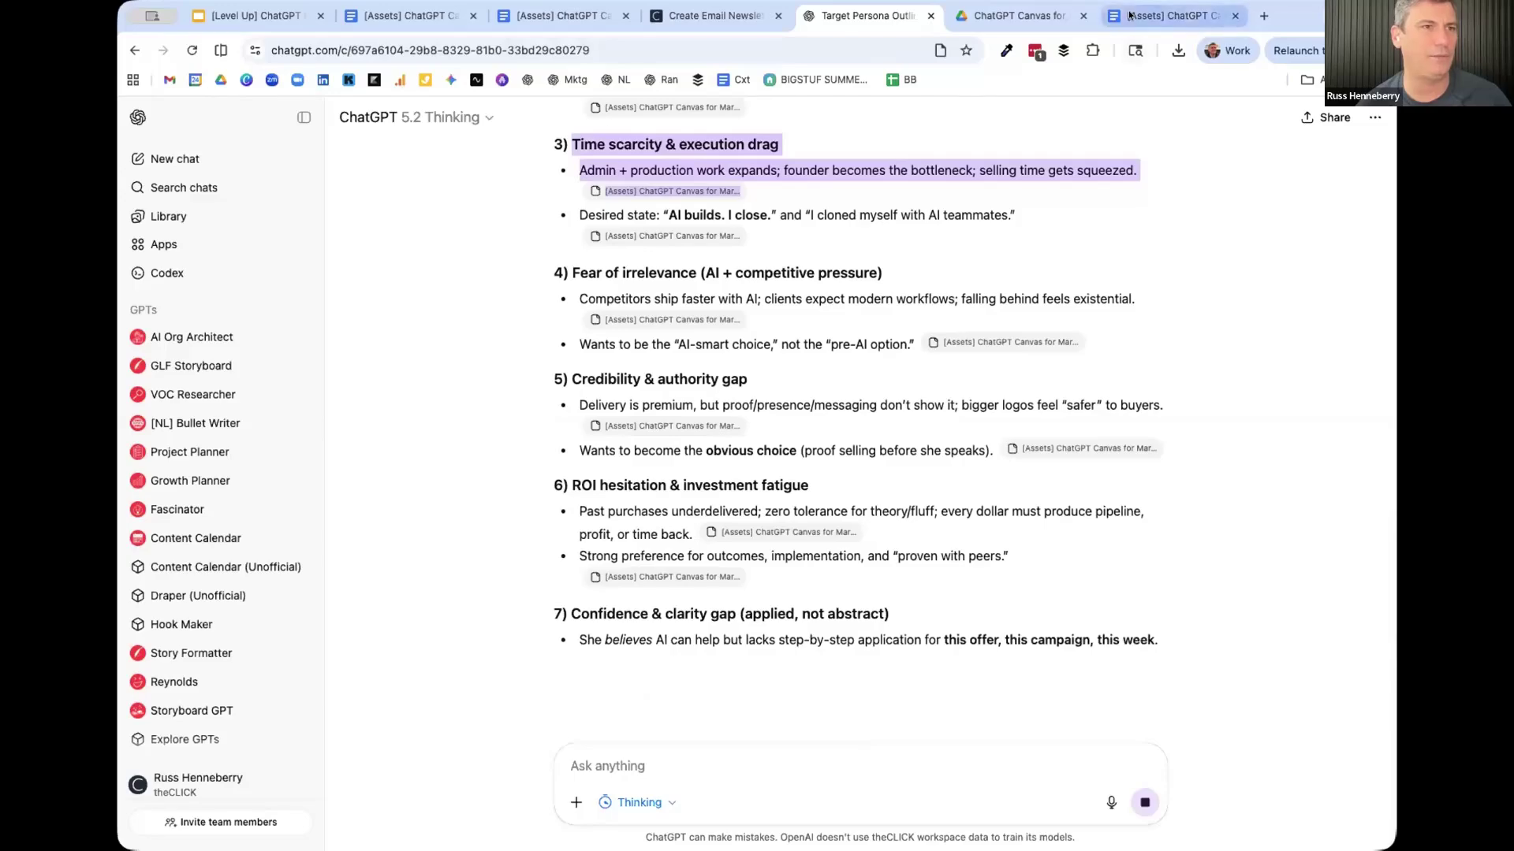
- Compare the outline with the persona's pain and pleasure quote tables in Google Docs, and return to ChatGPT to read the remaining sections
{"action": "left_click", "coordinate": [1172, 16]}
{"action": "scroll", "coordinate": [536, 507], "scroll_direction": "down", "scroll_amount": 20}
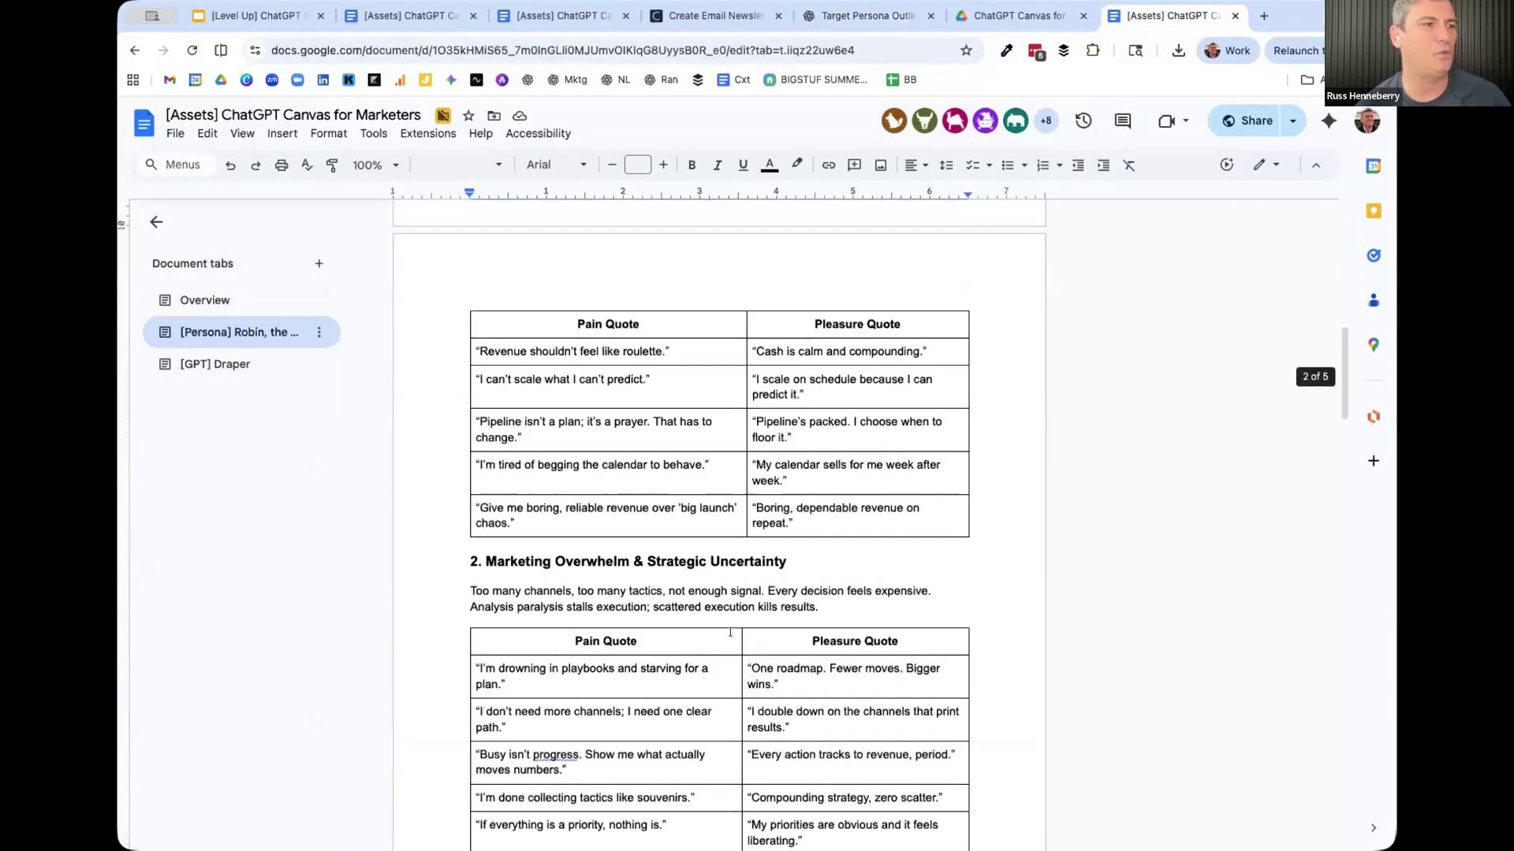
{"action": "scroll", "coordinate": [729, 628], "scroll_direction": "down", "scroll_amount": 15}
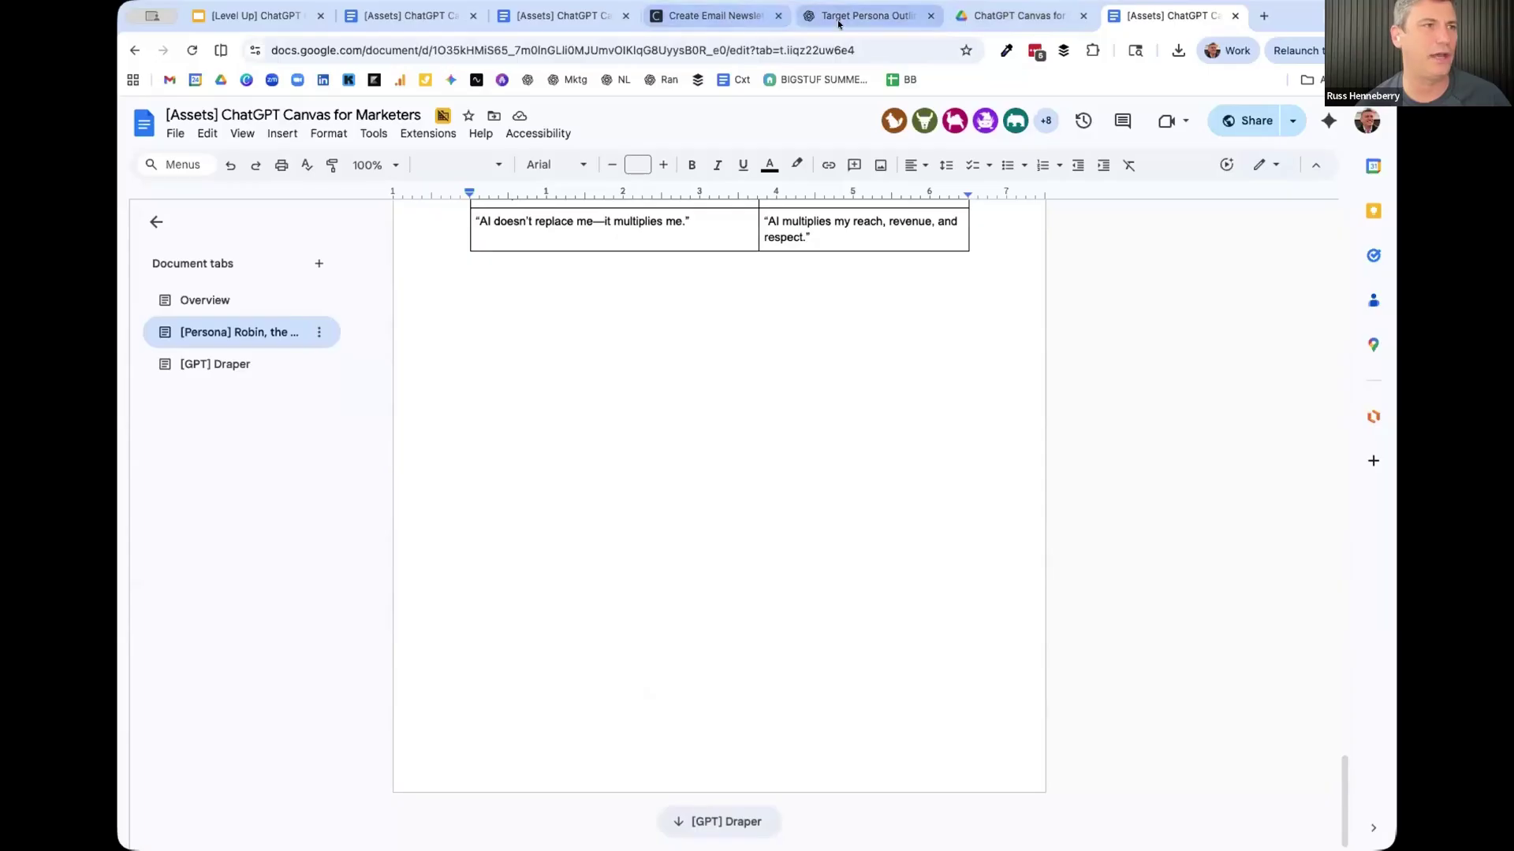
{"action": "left_click", "coordinate": [863, 16]}
{"action": "scroll", "coordinate": [792, 409], "scroll_direction": "down", "scroll_amount": 5}
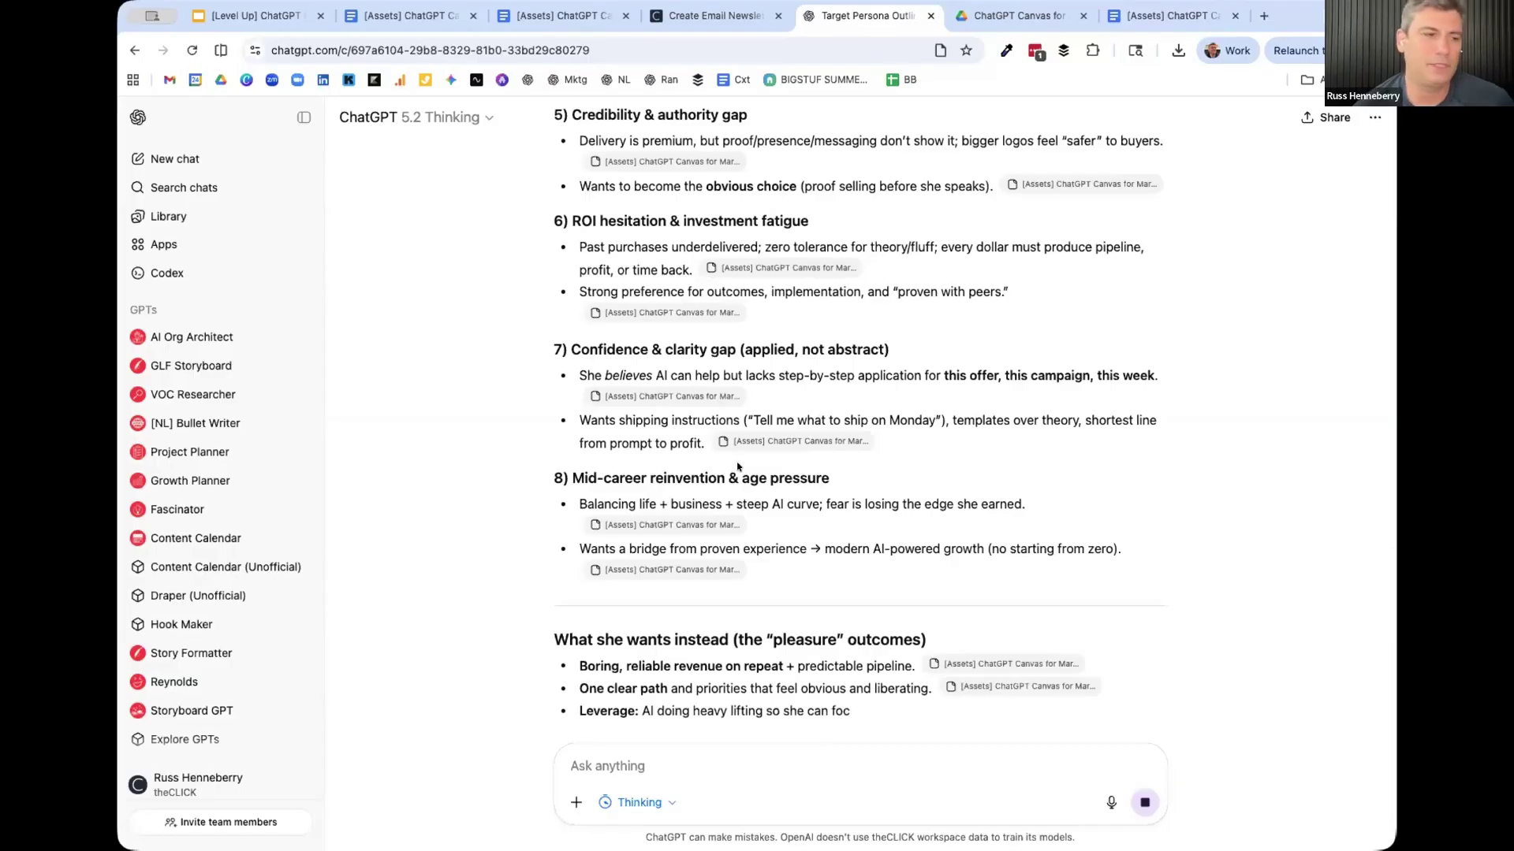
{"action": "scroll", "coordinate": [706, 495], "scroll_direction": "down", "scroll_amount": 2}
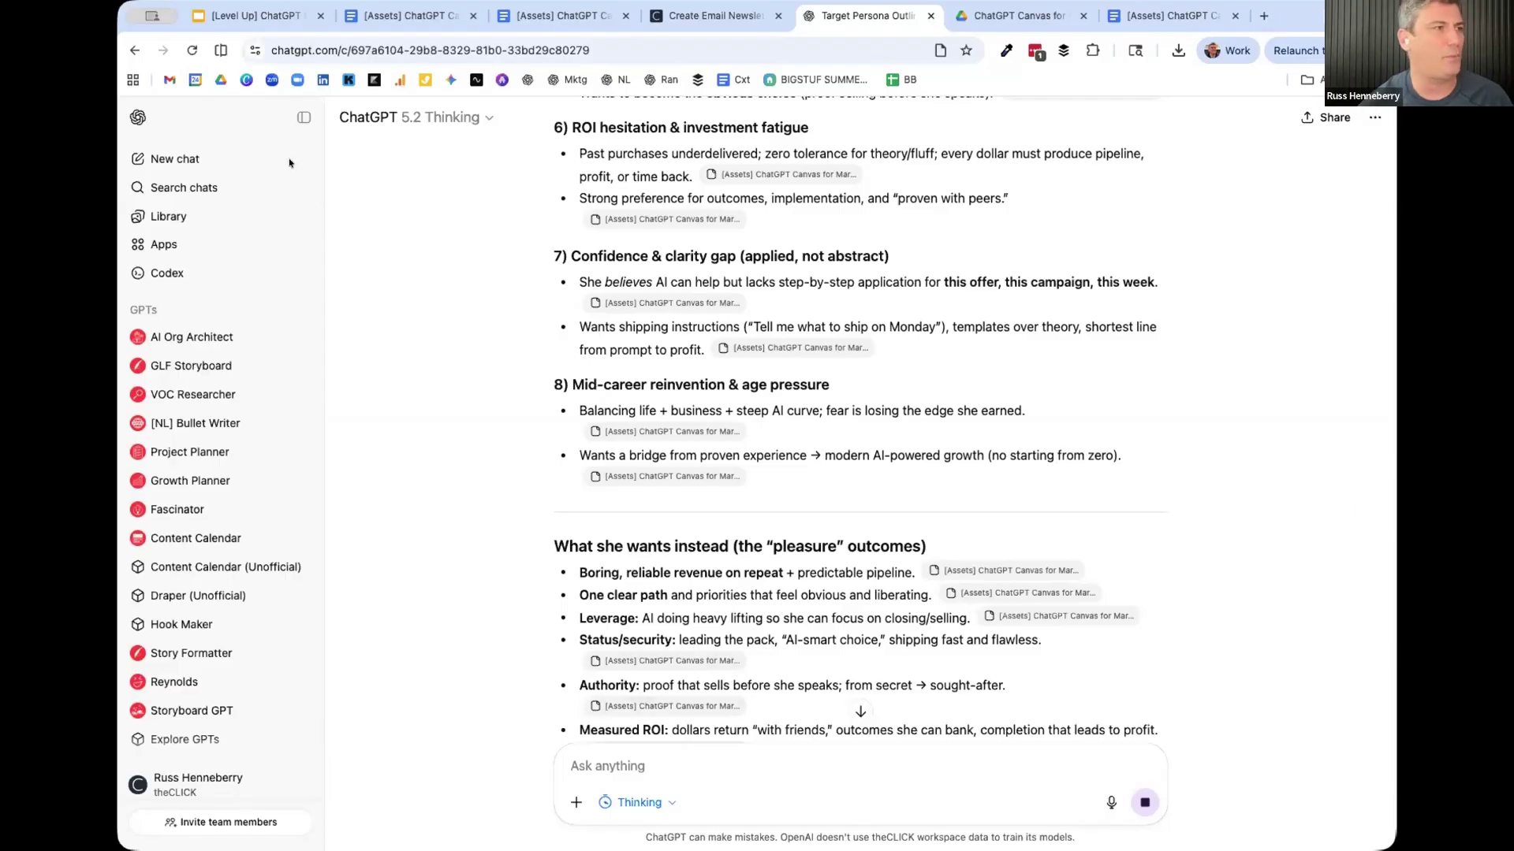
- Switch to the training slides to view the Plan, Draft and Polish agenda, and return to the ChatGPT conversation
{"action": "left_click", "coordinate": [253, 20]}
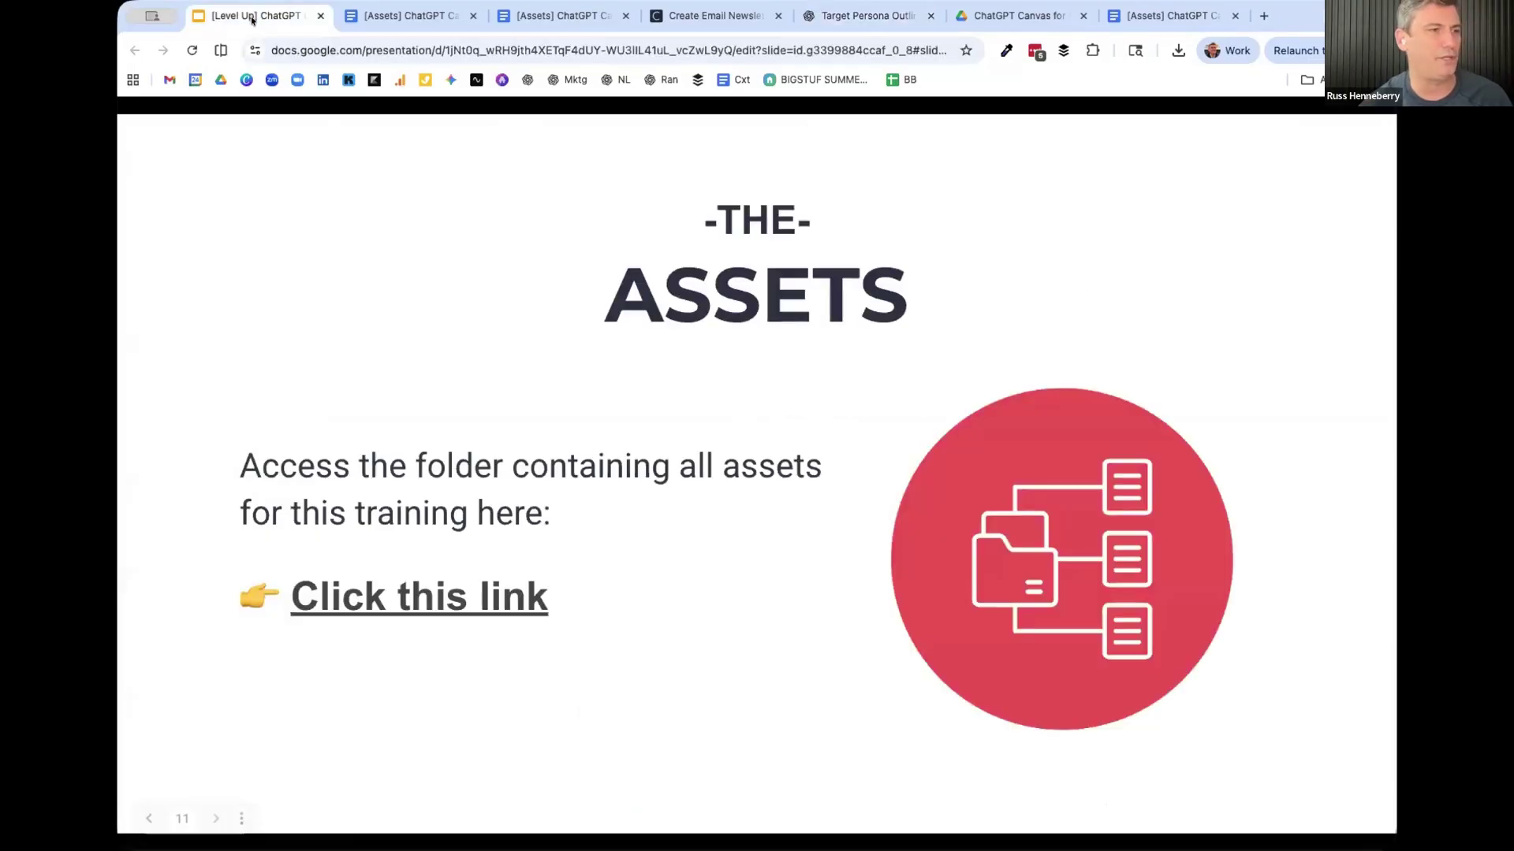
{"action": "left_click", "coordinate": [385, 328]}
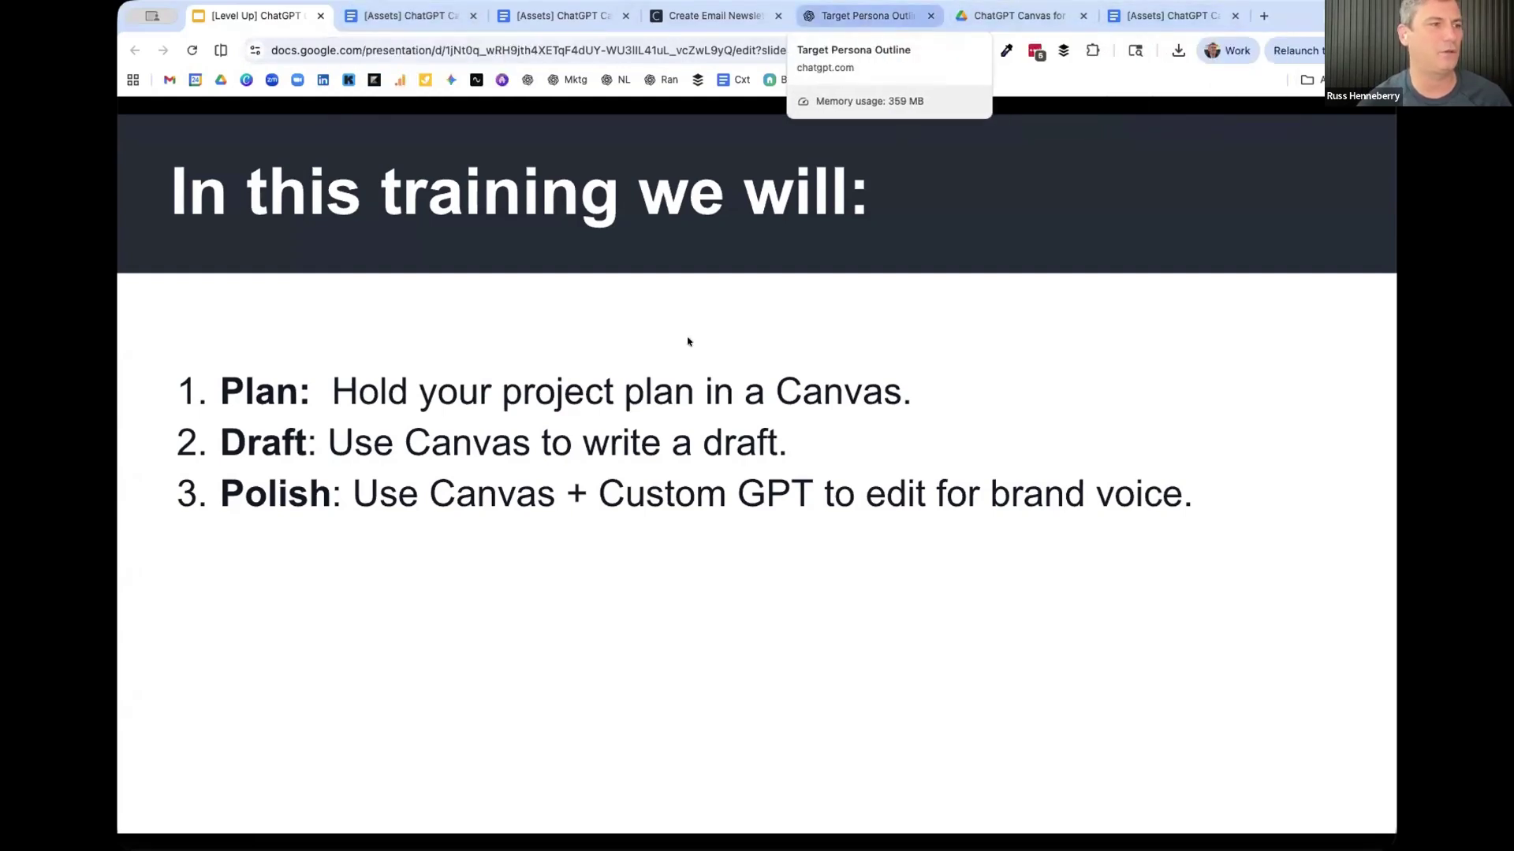
{"action": "key", "text": "super+5"}
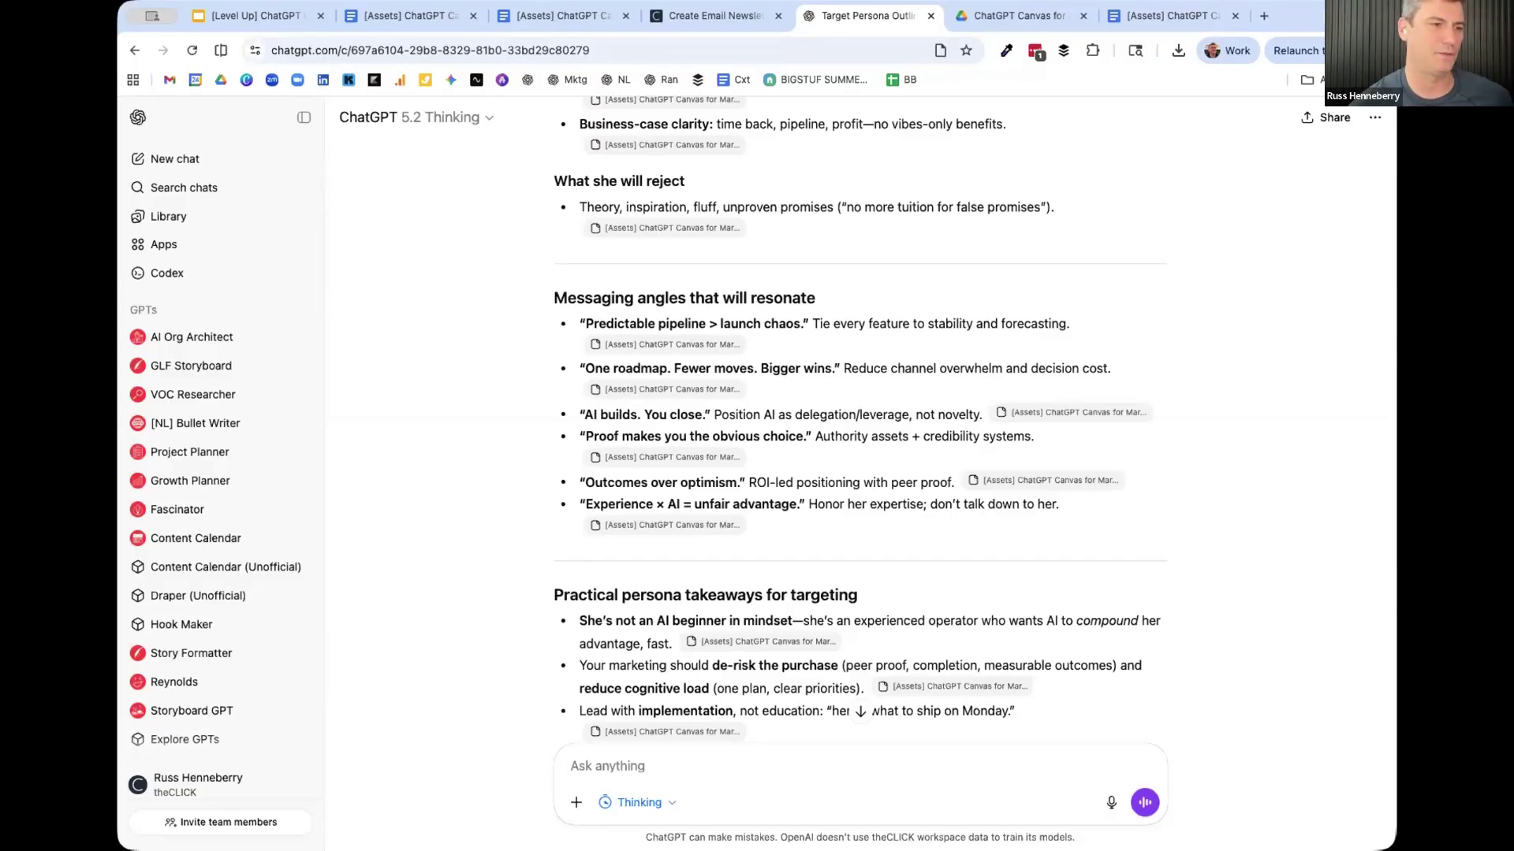
- Begin a follow-up prompt: "I want to start publishing to this persona on LinkedIn. Let's start with creating a Linked In Content Calendar."
{"action": "scroll", "coordinate": [636, 458], "scroll_direction": "down", "scroll_amount": 3}
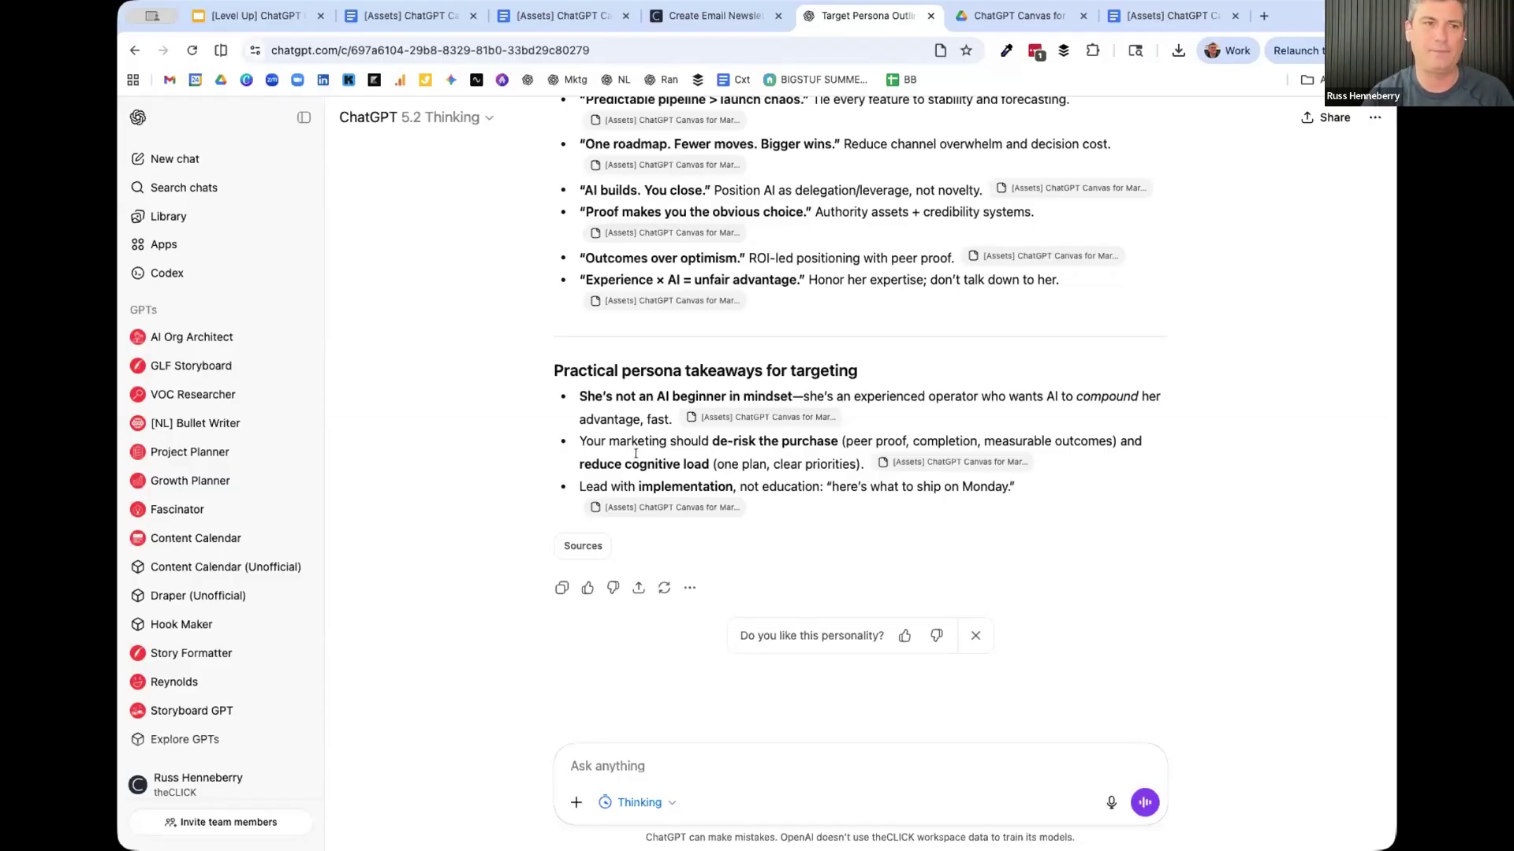
{"action": "type", "text": "I want to st"}
{"action": "type", "text": "art p"}
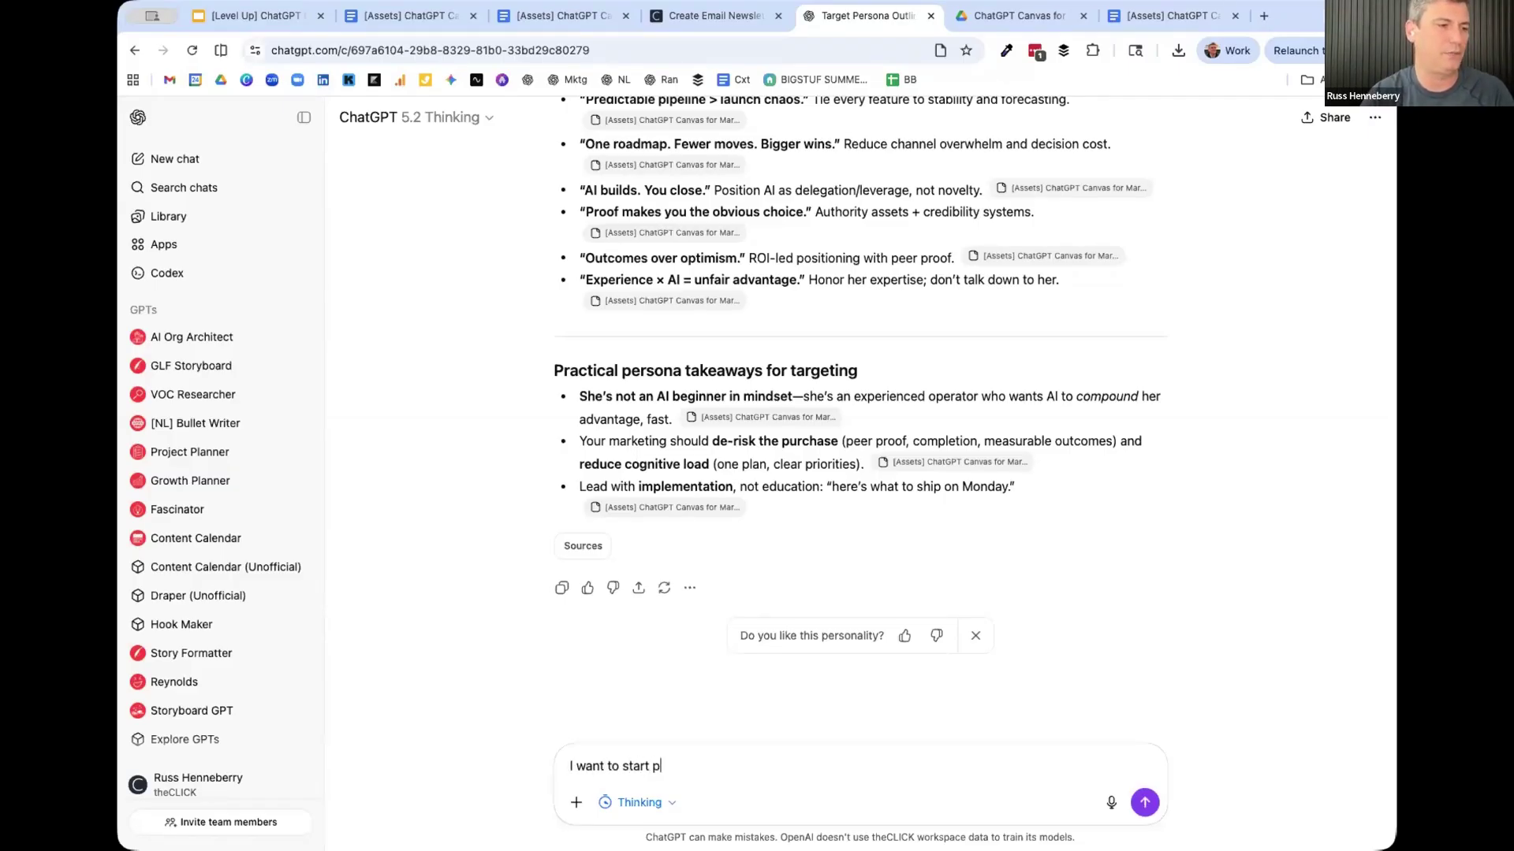
{"action": "type", "text": "ublishing to this per"}
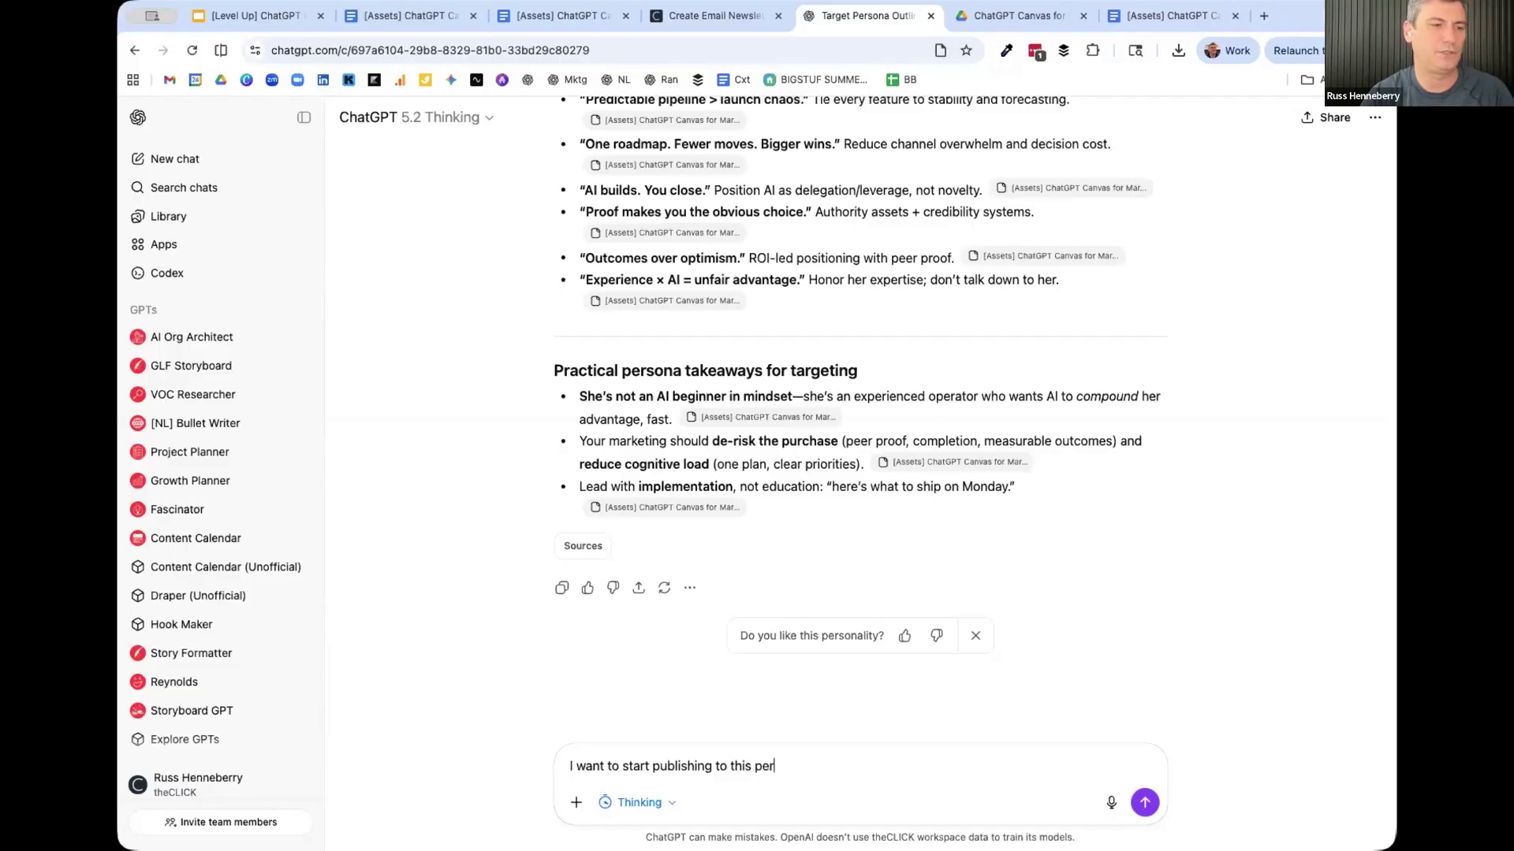
{"action": "type", "text": "sona on LinkedIn. Let's"}
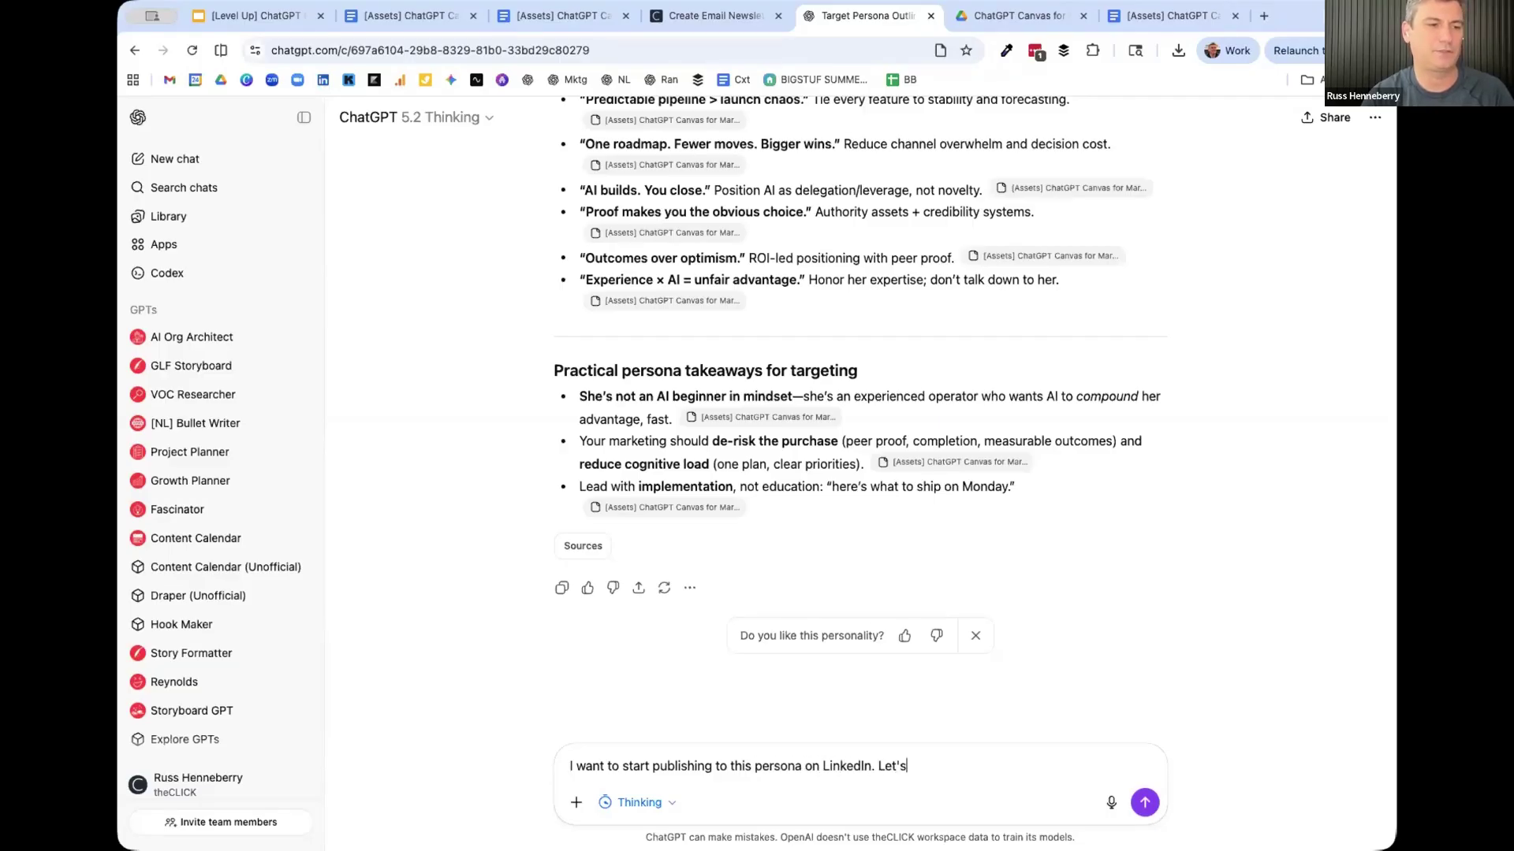
{"action": "type", "text": " start with crea"}
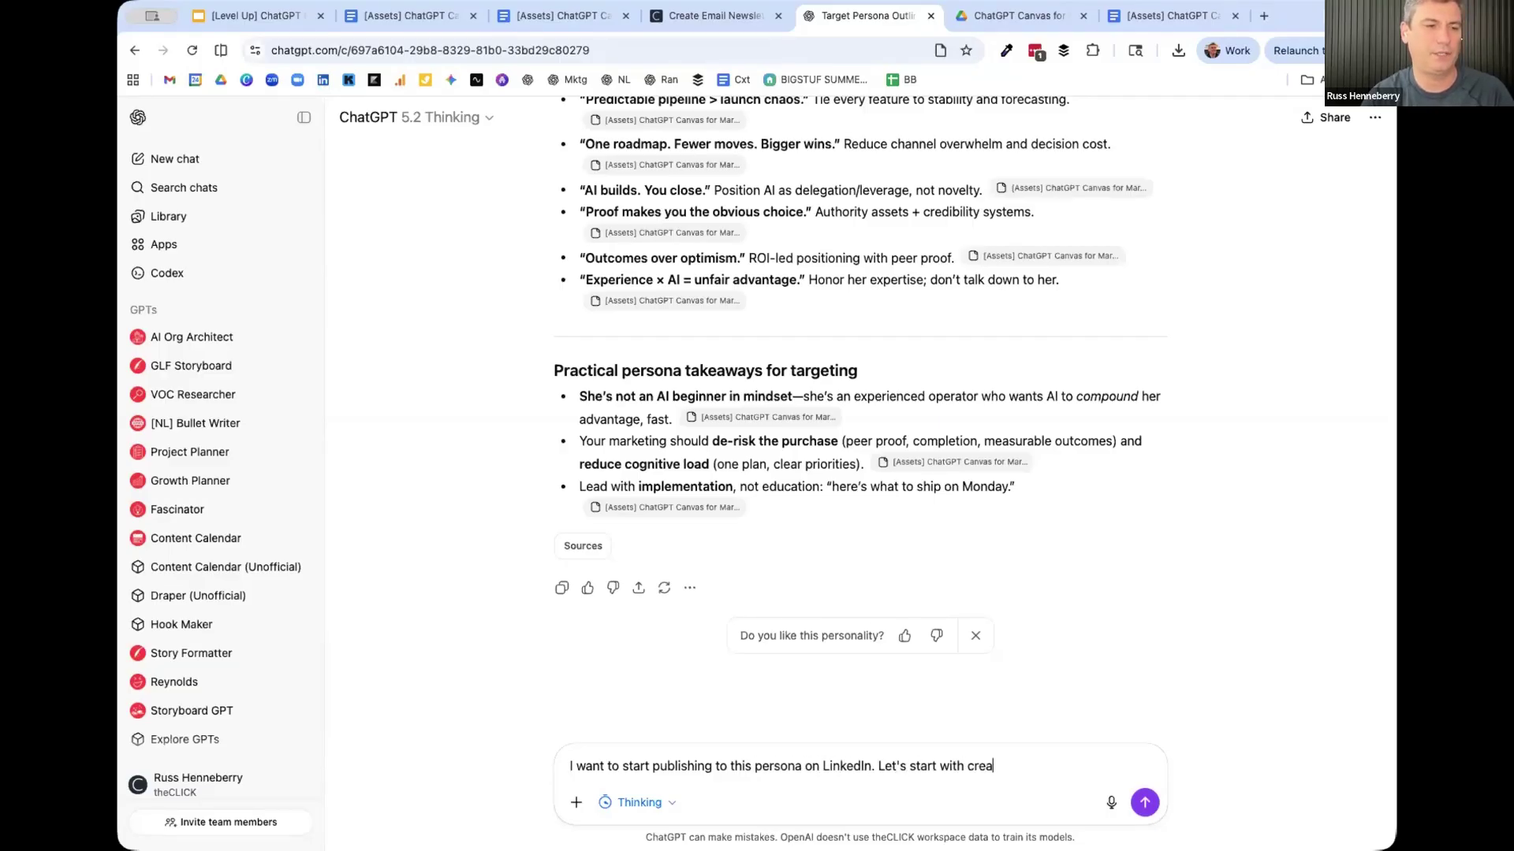
{"action": "type", "text": "ting a Linked In Content Calendar."}
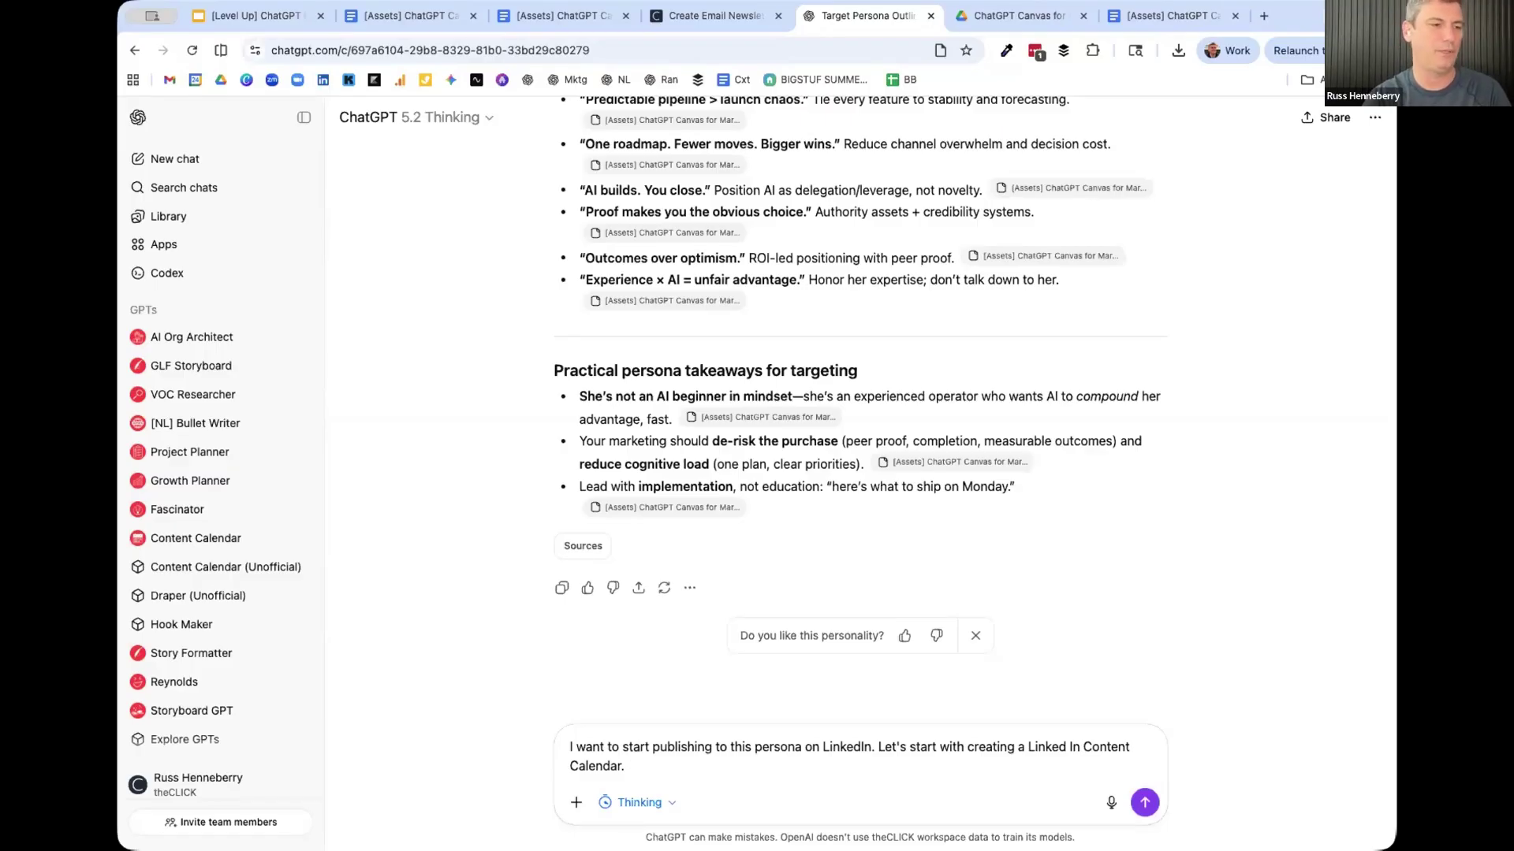
- Extend the prompt's last sentence with "include columns such as:" and list Publish Date, Topic and Marketing Hook as asterisk bullets
{"action": "key", "text": "BackSpace"}
{"action": "type", "text": "include columns such as:"}
{"action": "key", "text": "shift+Return"}
{"action": "type", "text": "*"}
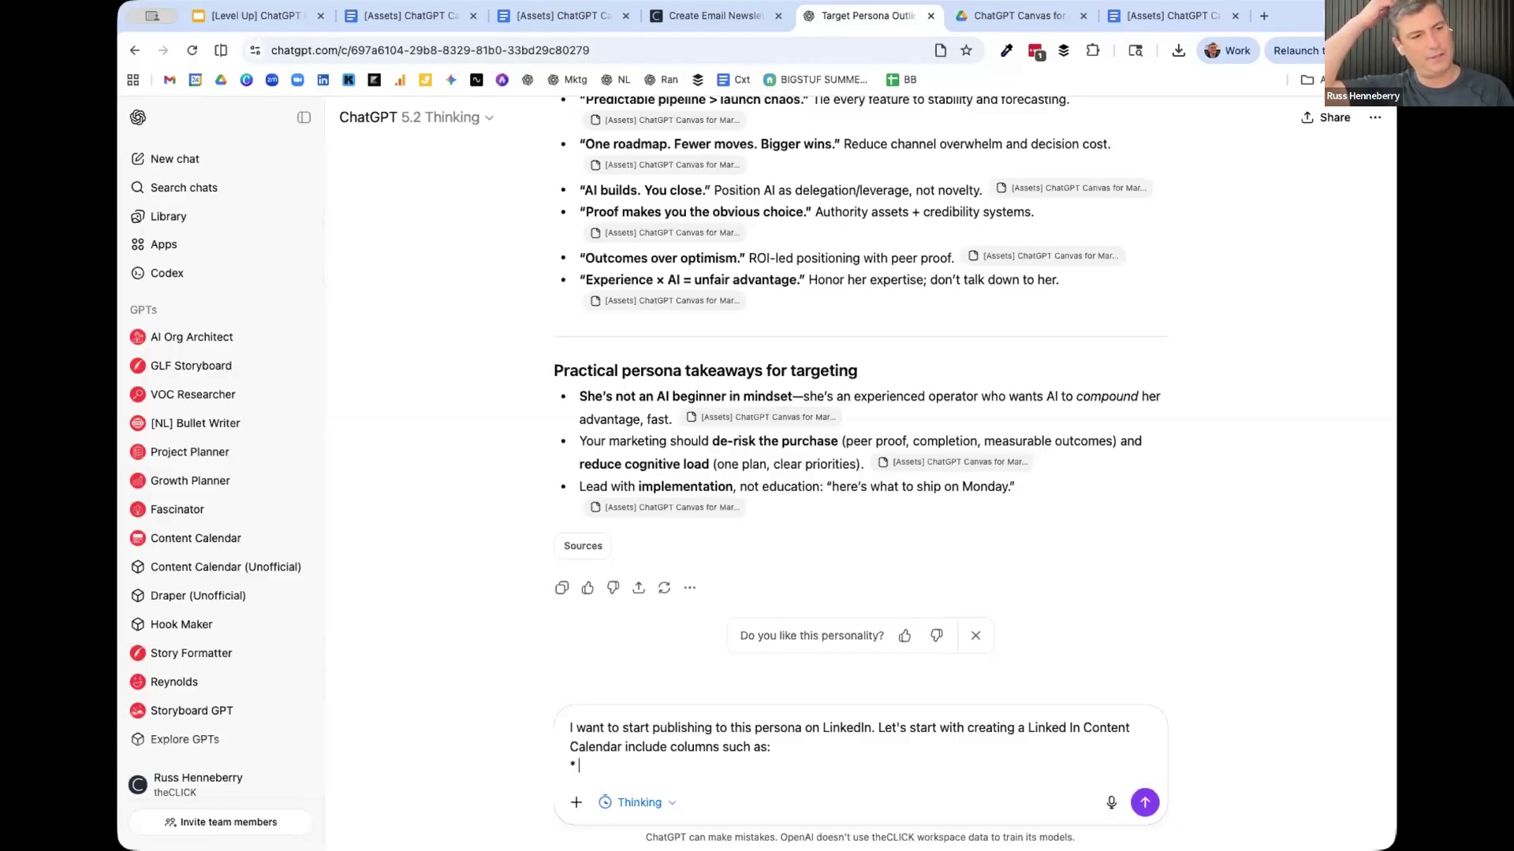
{"action": "type", "text": "Publish Date"}
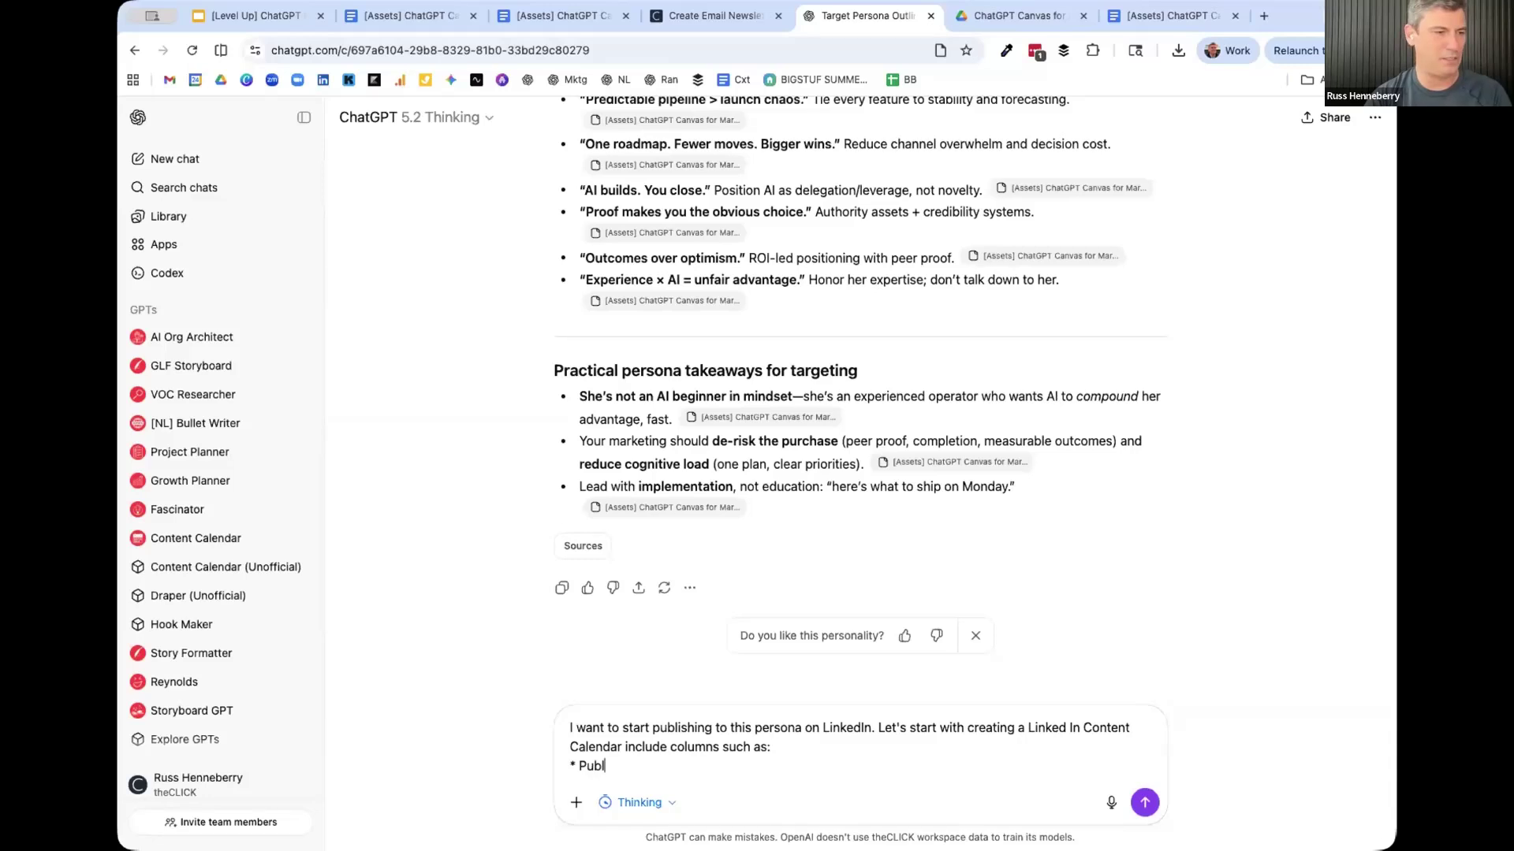
{"action": "key", "text": "shift+Return"}
{"action": "type", "text": "* Topic"}
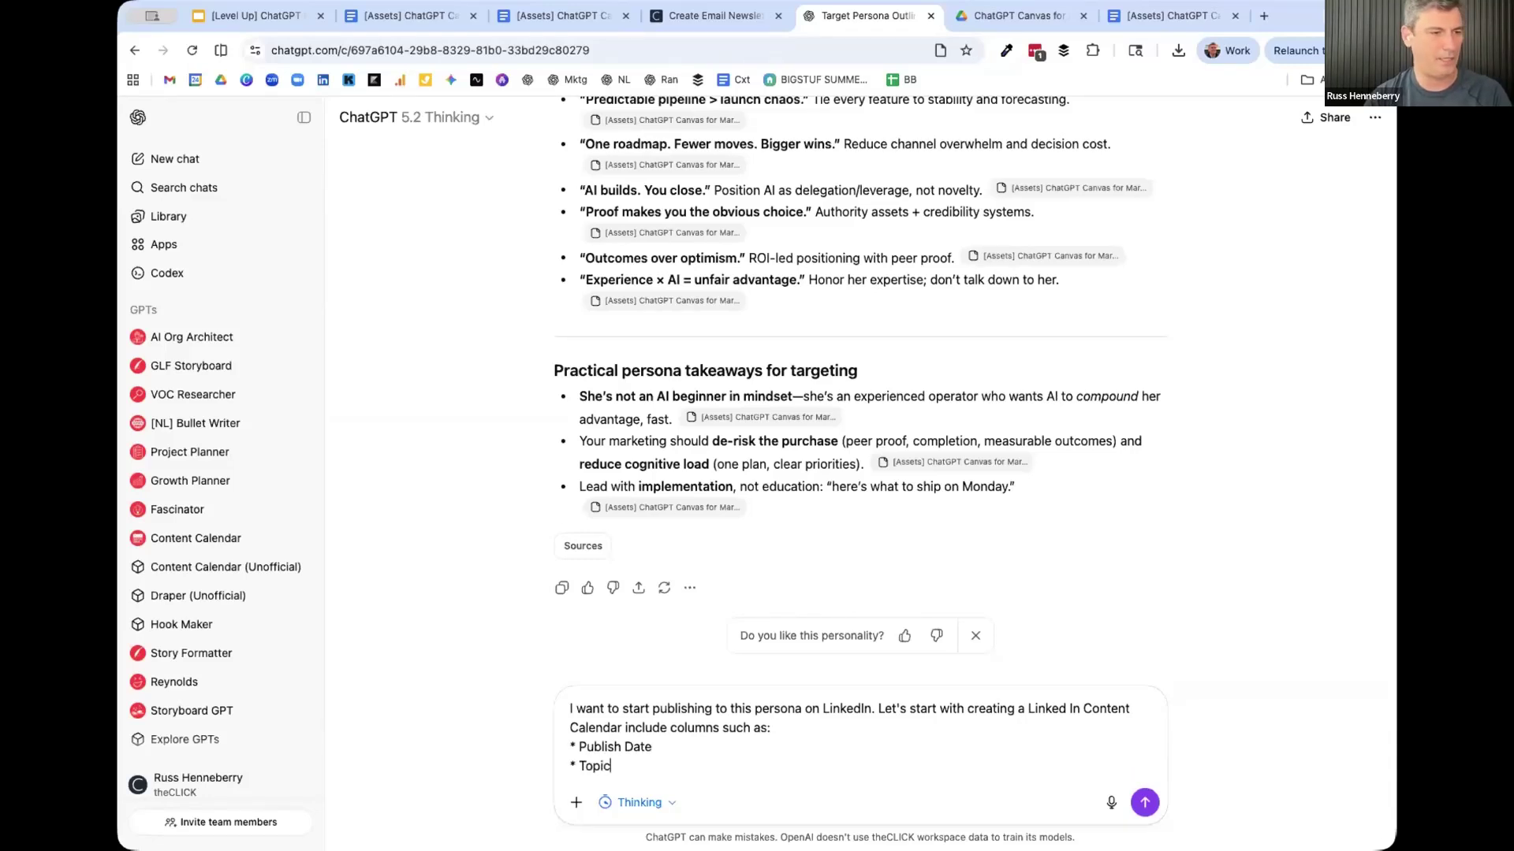
{"action": "key", "text": "shift+Return"}
{"action": "type", "text": "*"}
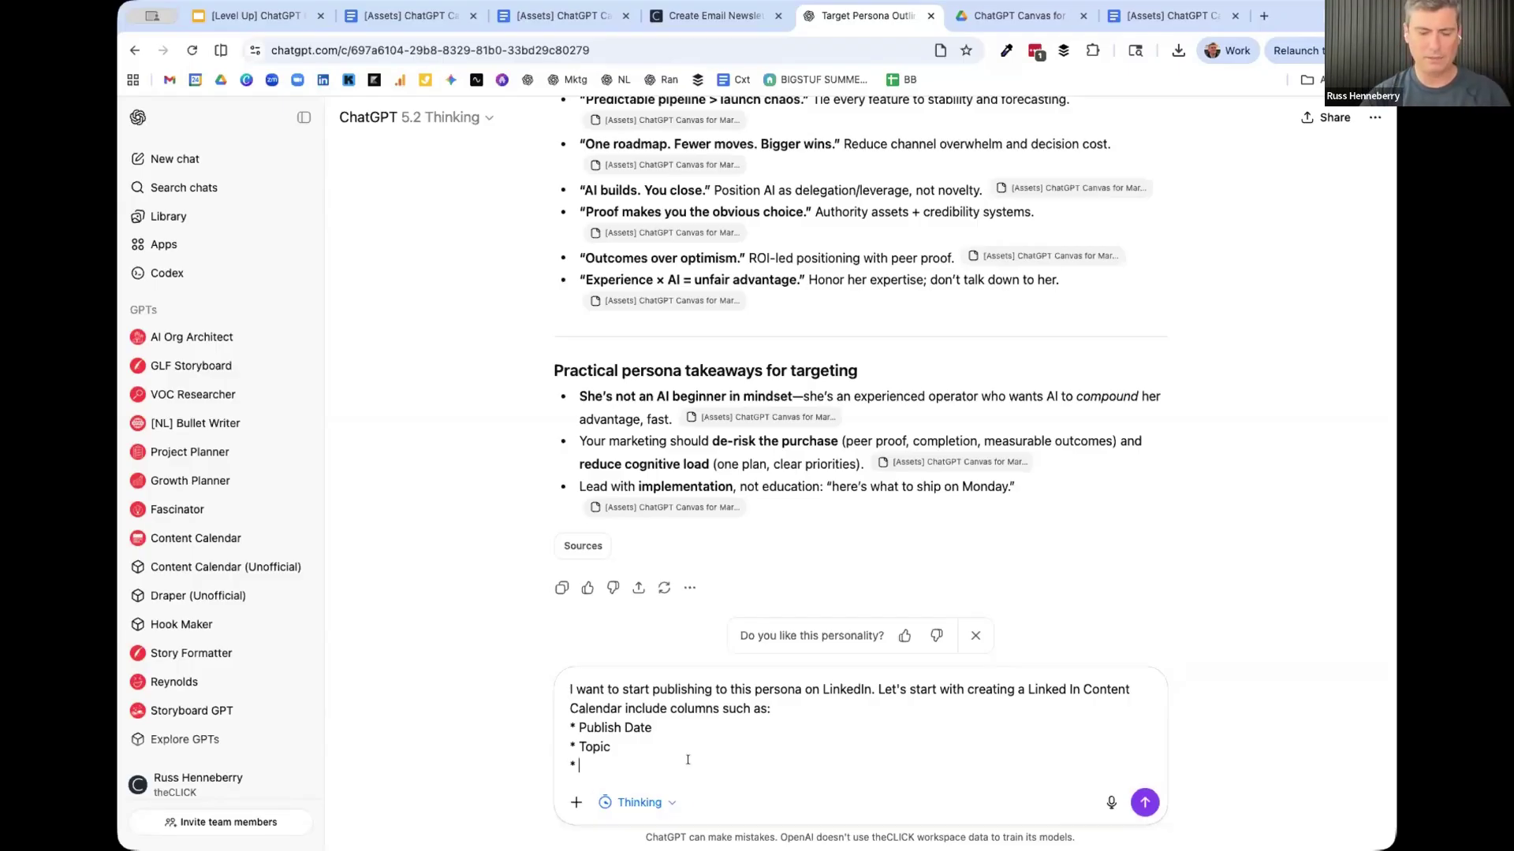
{"action": "type", "text": "Marketing Hook"}
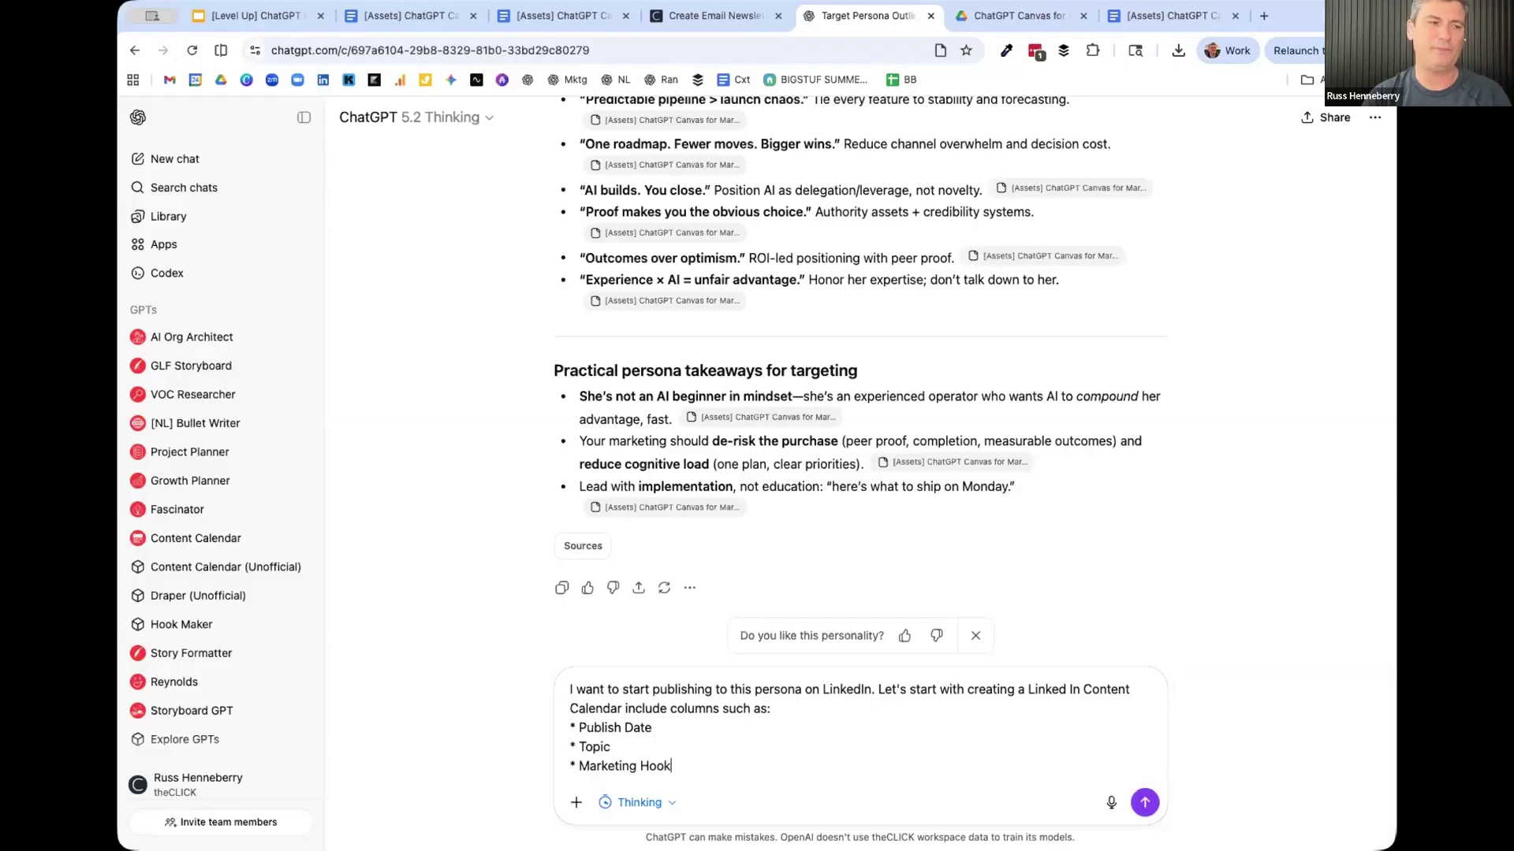
- Add Call to Action and Graphic/image recommendation for the post as the last asterisk bullets, and leave a blank line below the list
{"action": "key", "text": "shift+Return"}
{"action": "type", "text": "* "}
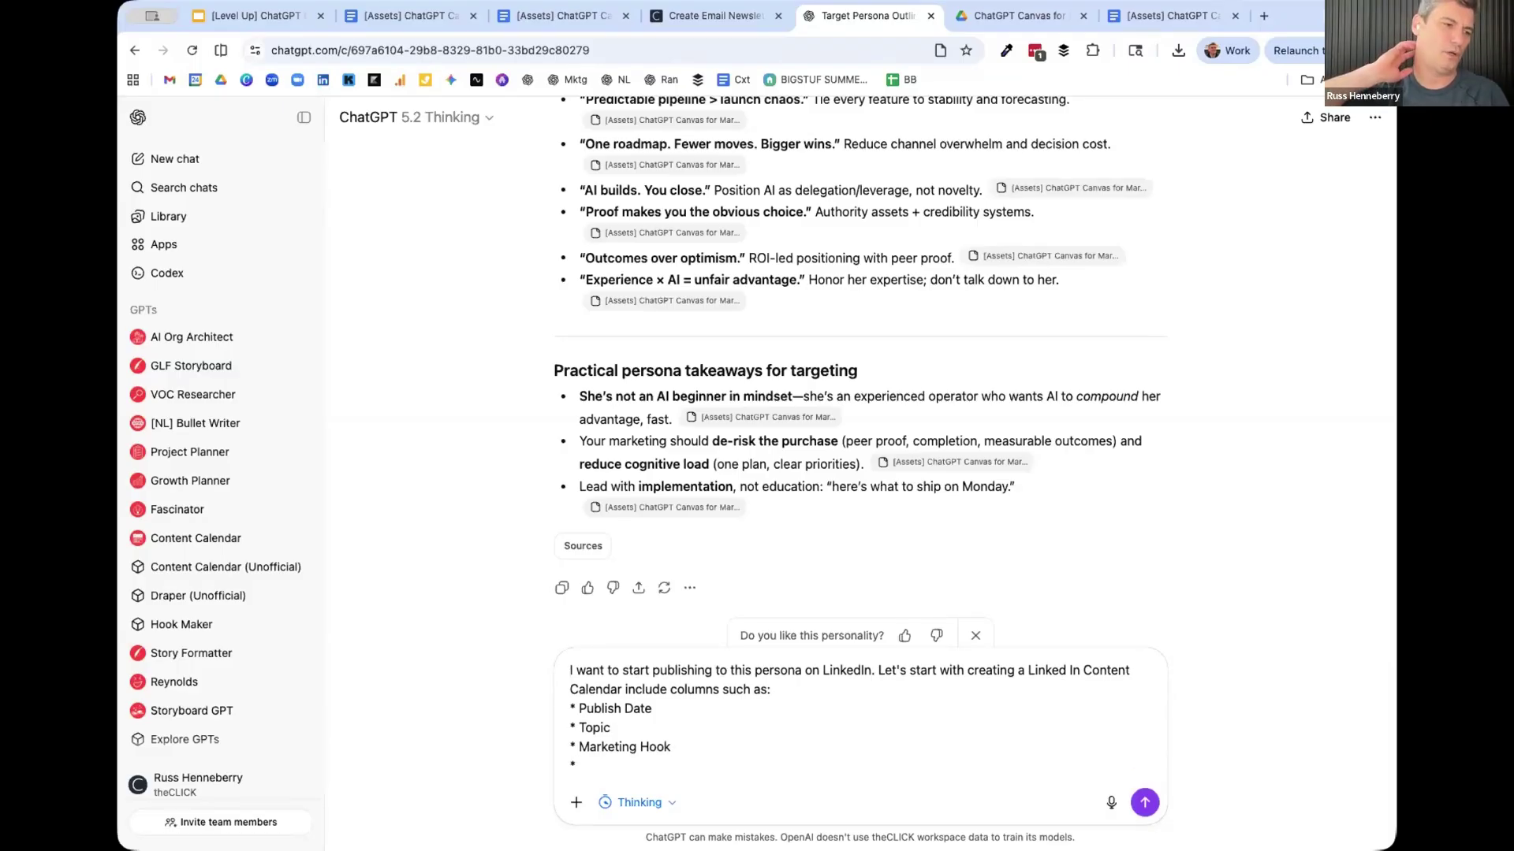
{"action": "type", "text": "Call to Action"}
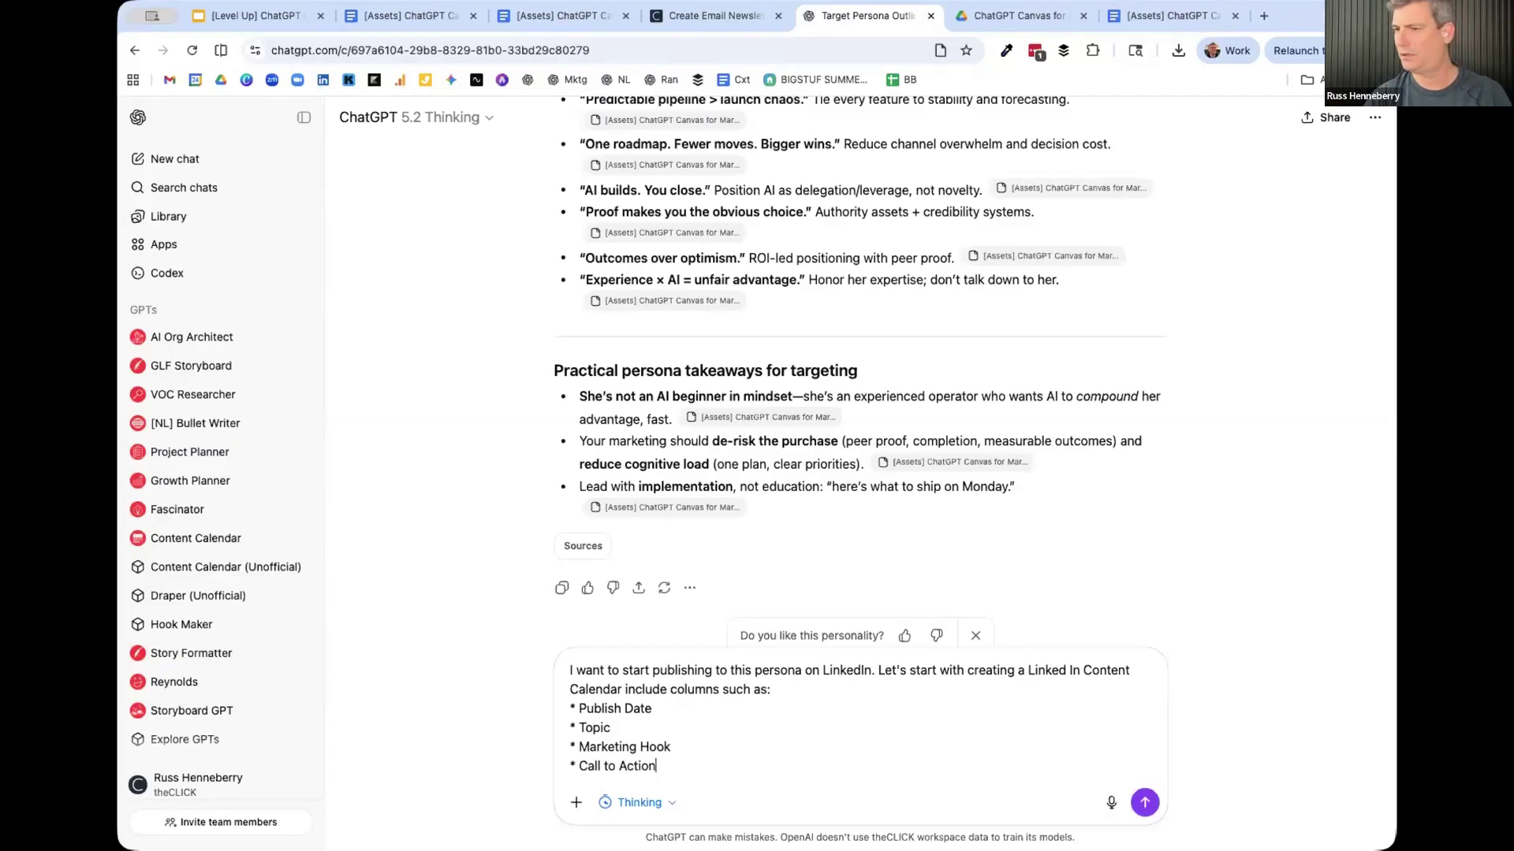
{"action": "key", "text": "shift+Return"}
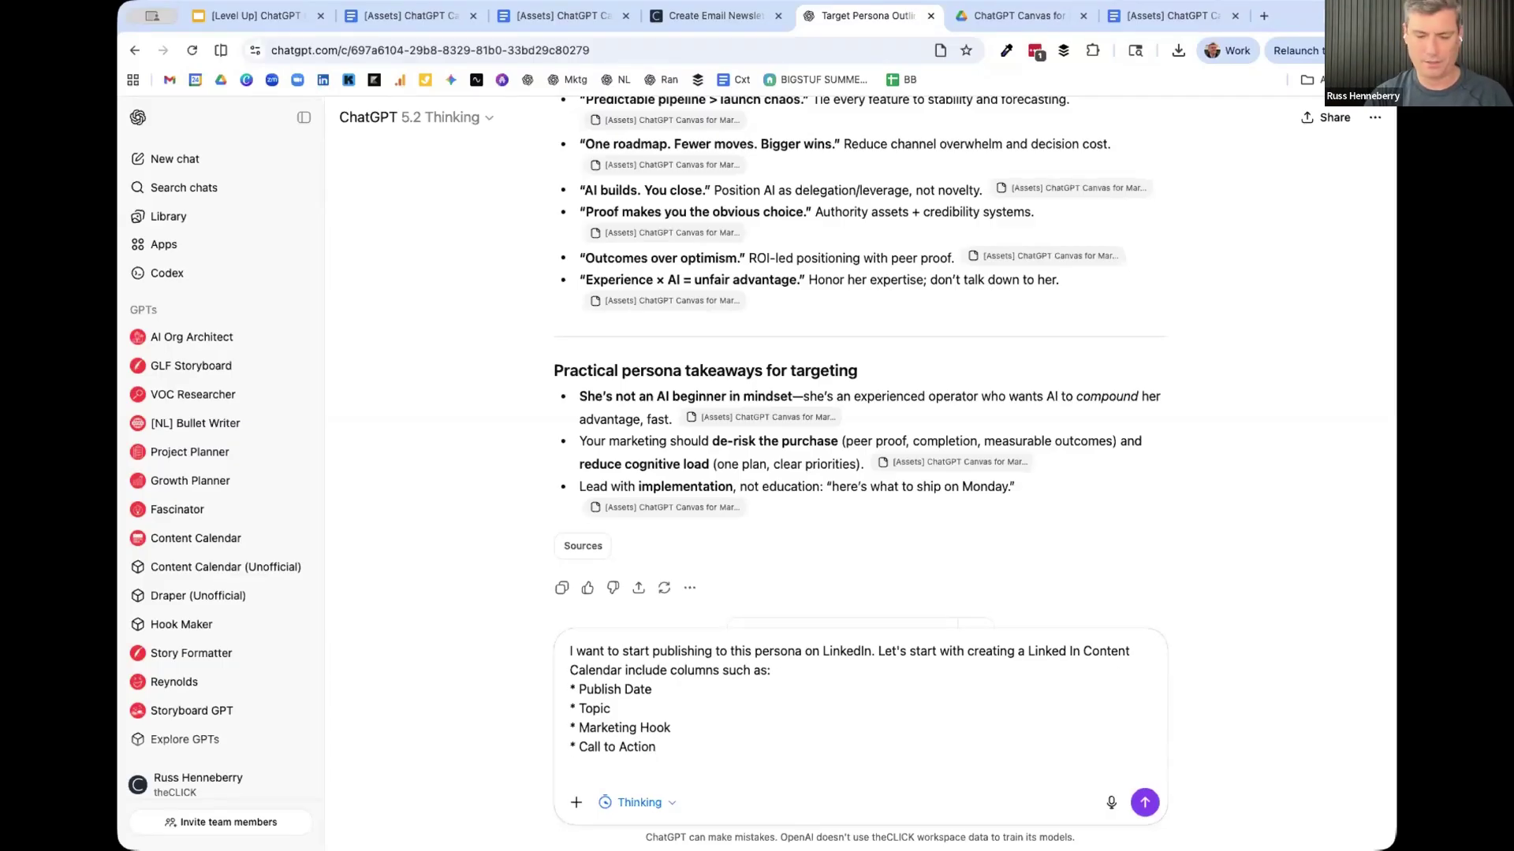
{"action": "type", "text": "* "}
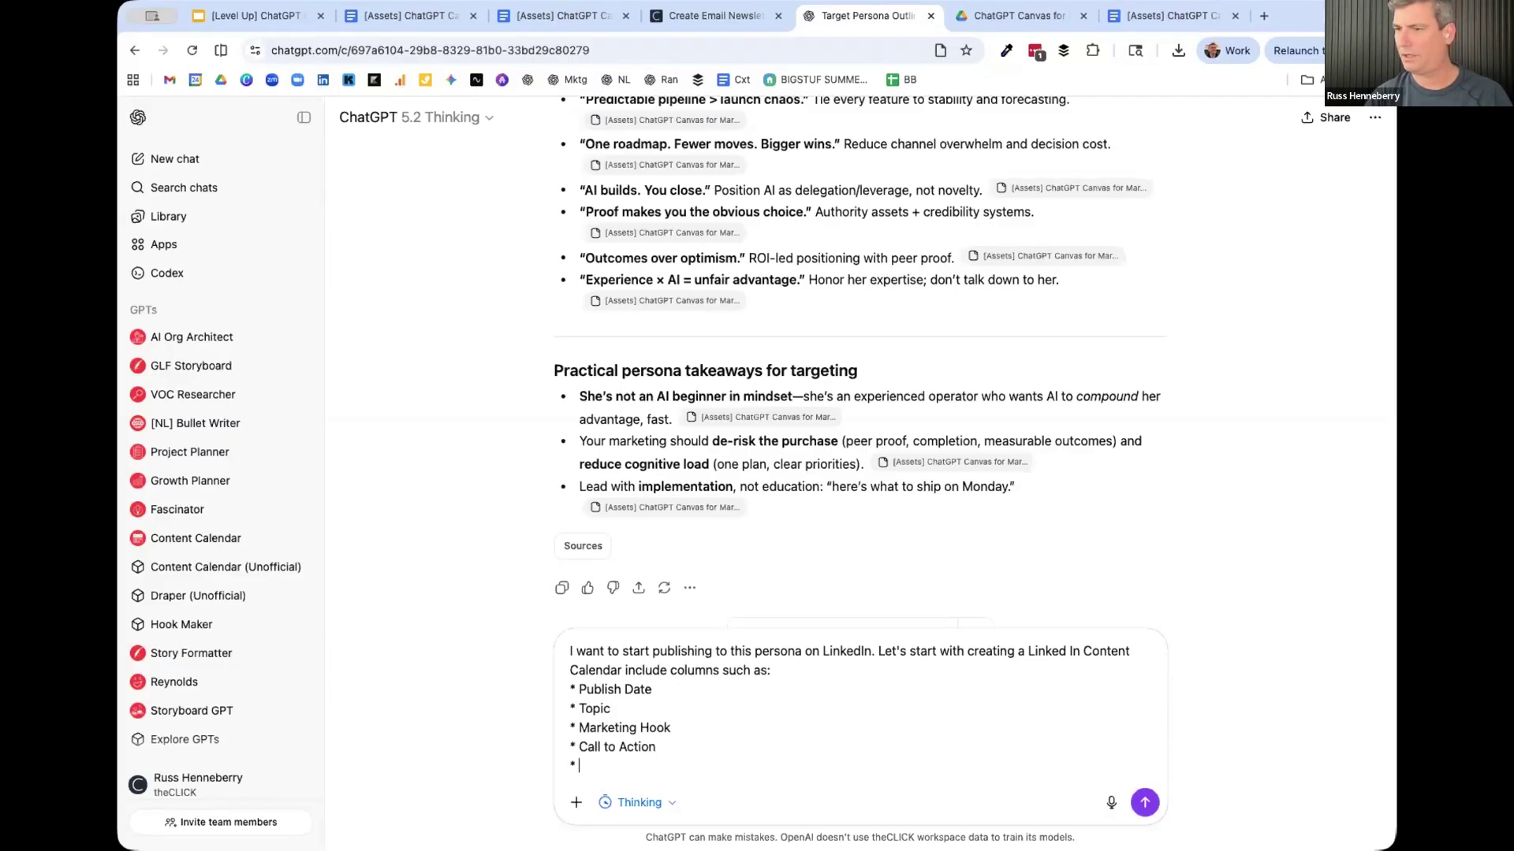
{"action": "type", "text": "Graphic/"}
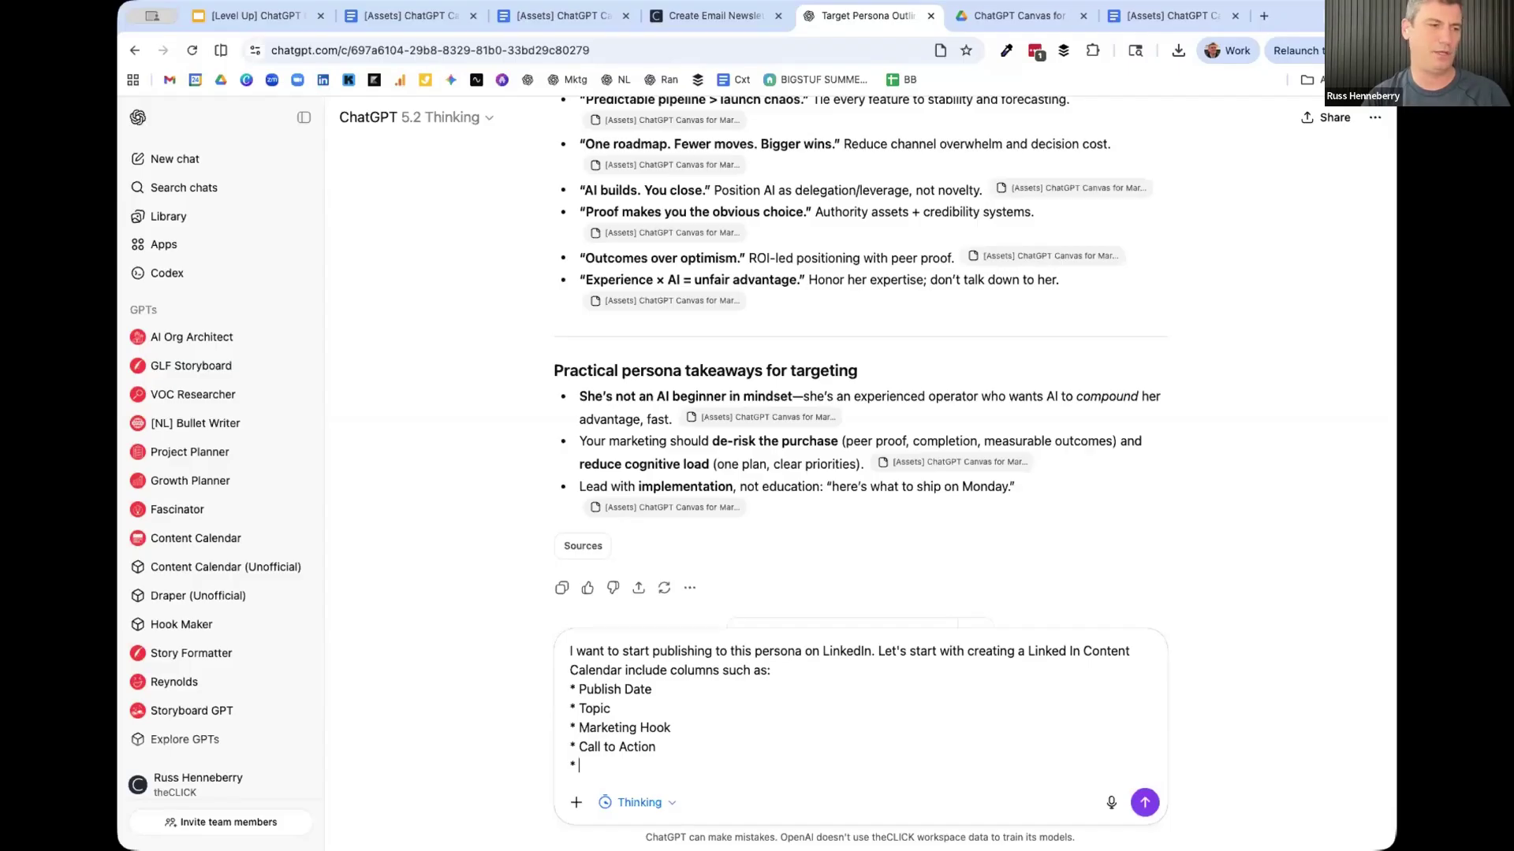
{"action": "type", "text": "ima"}
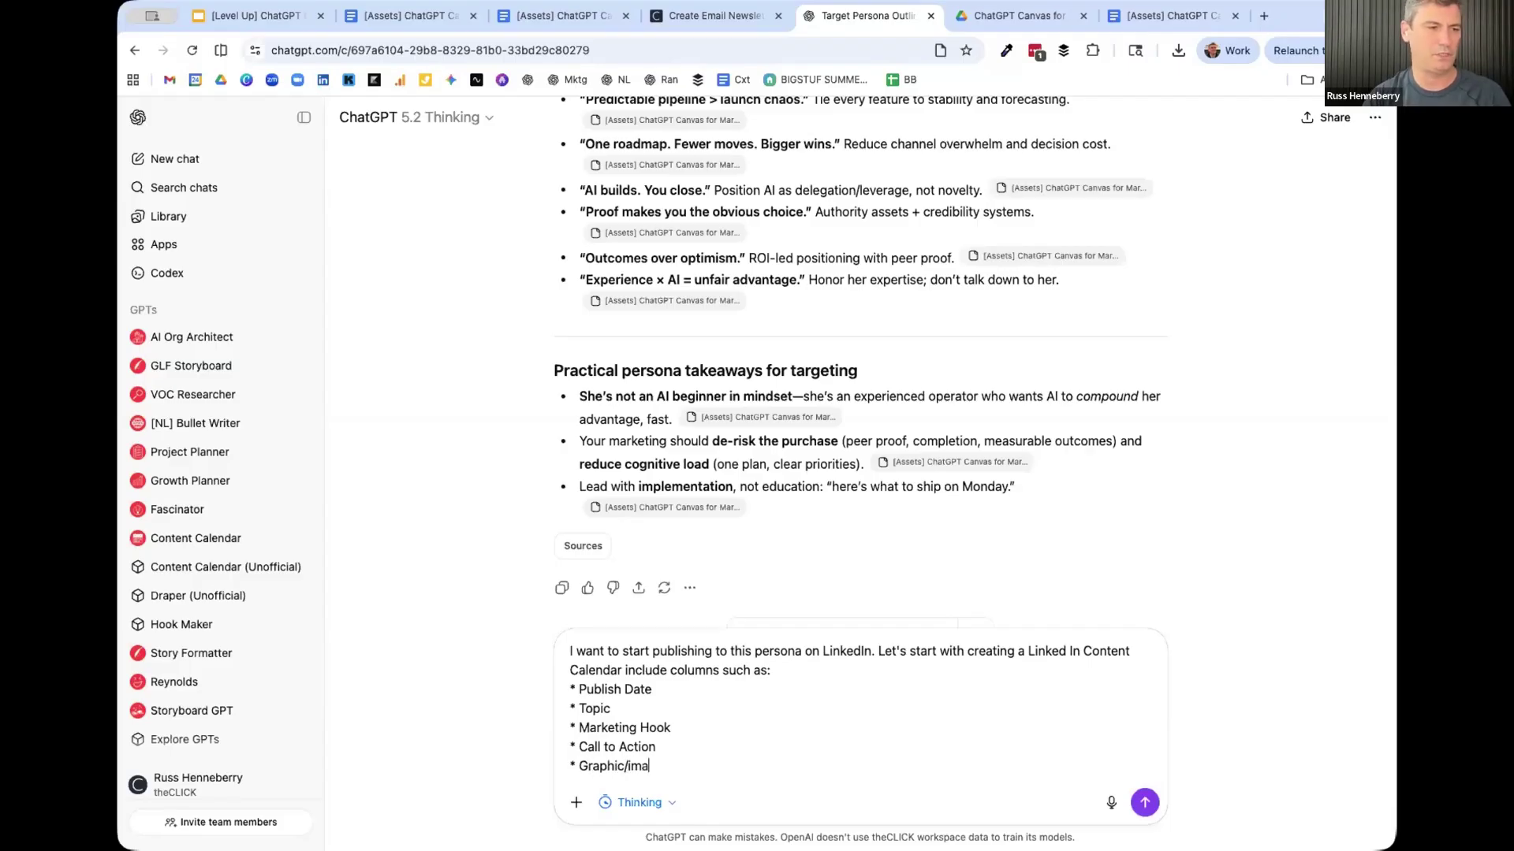
{"action": "type", "text": "ge recommendation for the pos"}
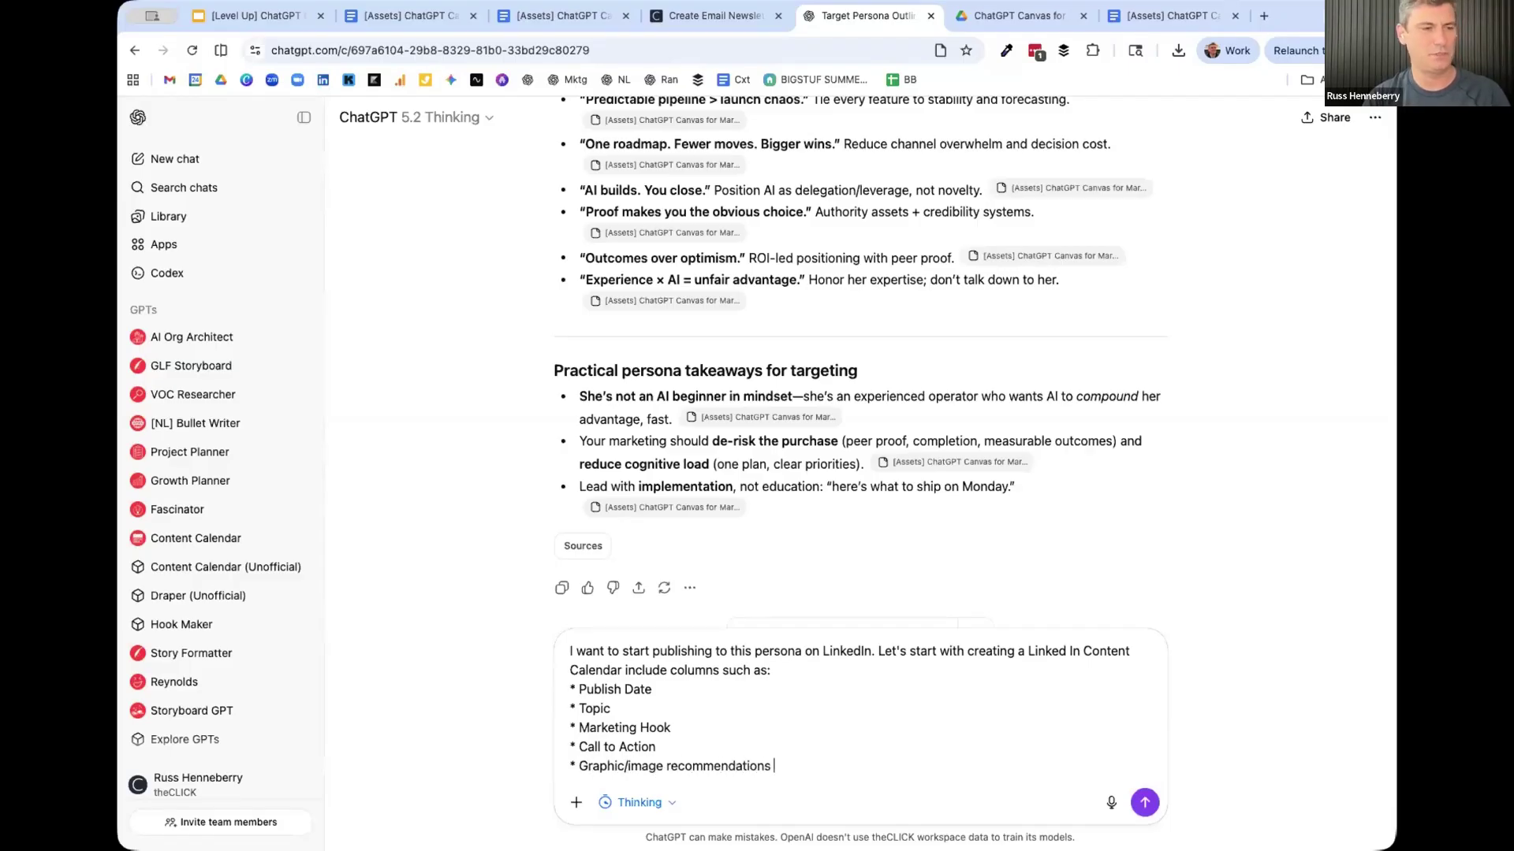
{"action": "type", "text": "t"}
{"action": "key", "text": "shift+Return"}
{"action": "type", "text": "*"}
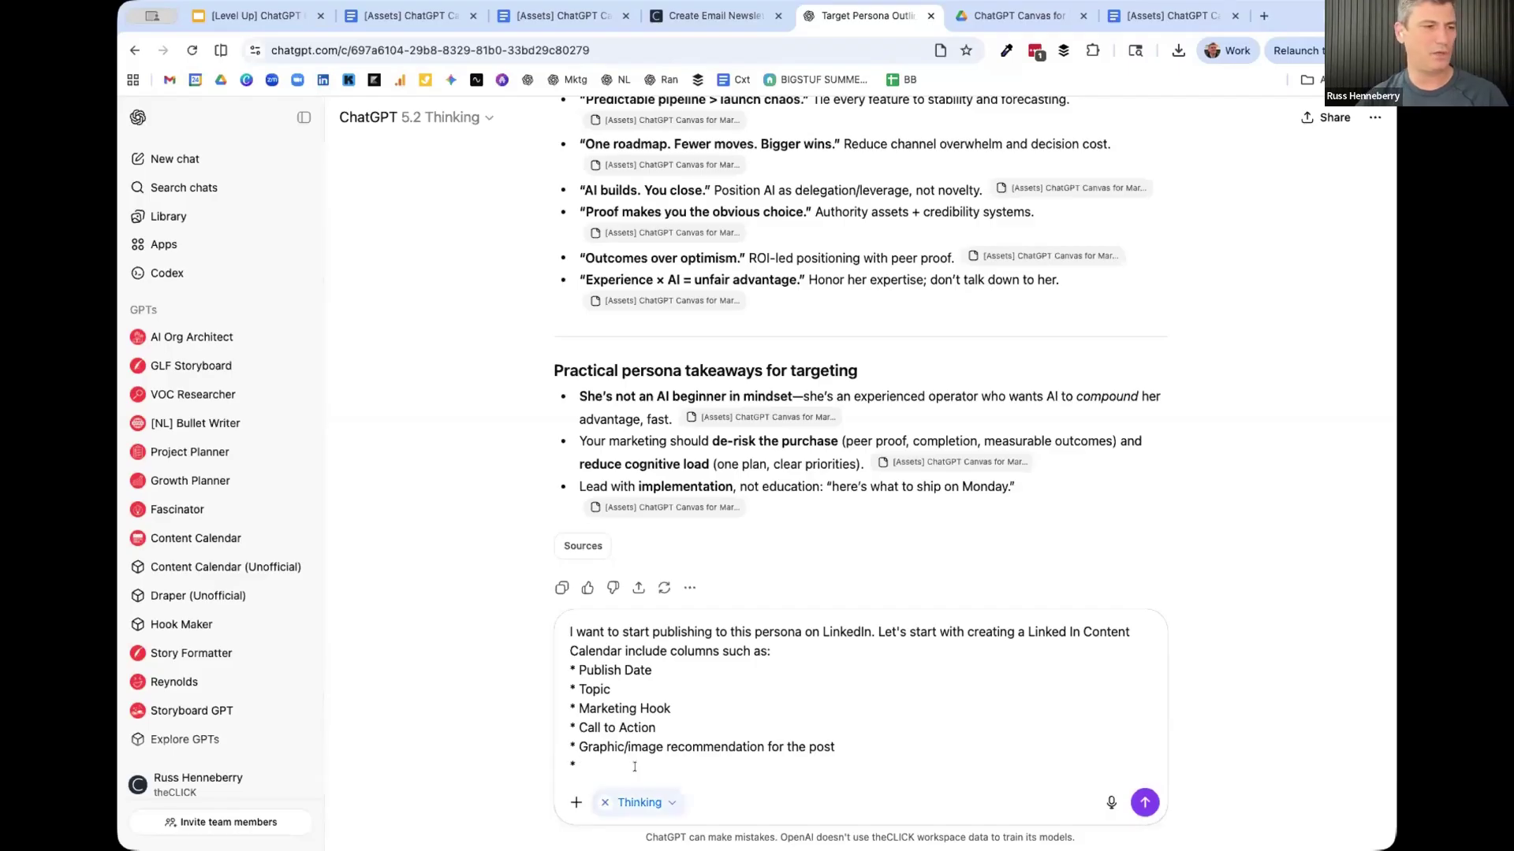
{"action": "left_click_drag", "start_coordinate": [583, 765], "coordinate": [541, 765]}
{"action": "key", "text": "shift+Return"}
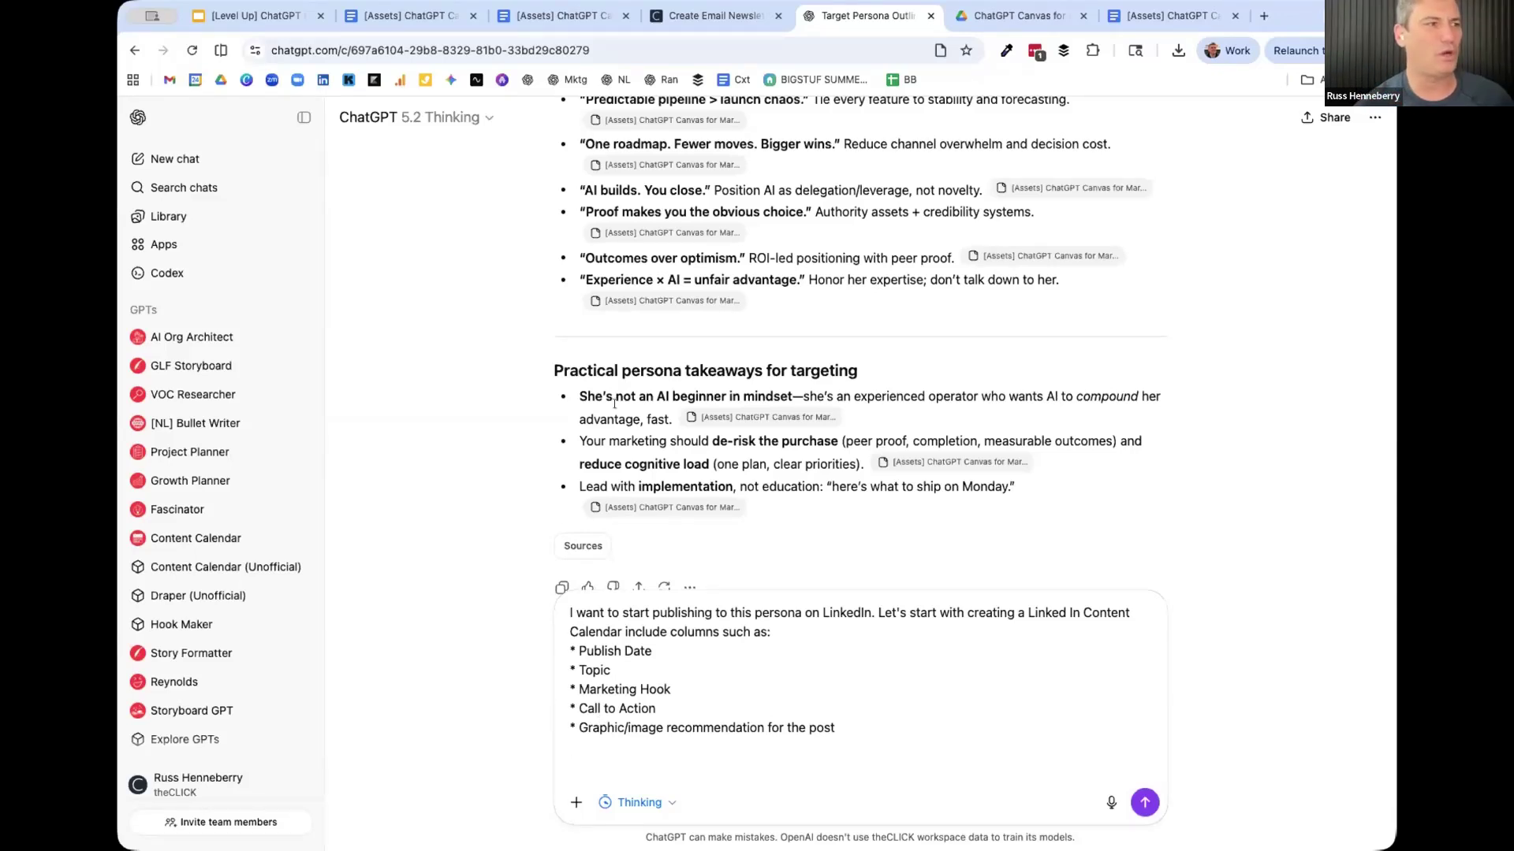
- Add the prompt paragraph "Create a placeholder table for our LInkedIn content calendar with these columns. Include one row with reasonable placeholder inforation."
{"action": "scroll", "coordinate": [619, 408], "scroll_direction": "up", "scroll_amount": 15}
{"action": "scroll", "coordinate": [619, 408], "scroll_direction": "down", "scroll_amount": 15}
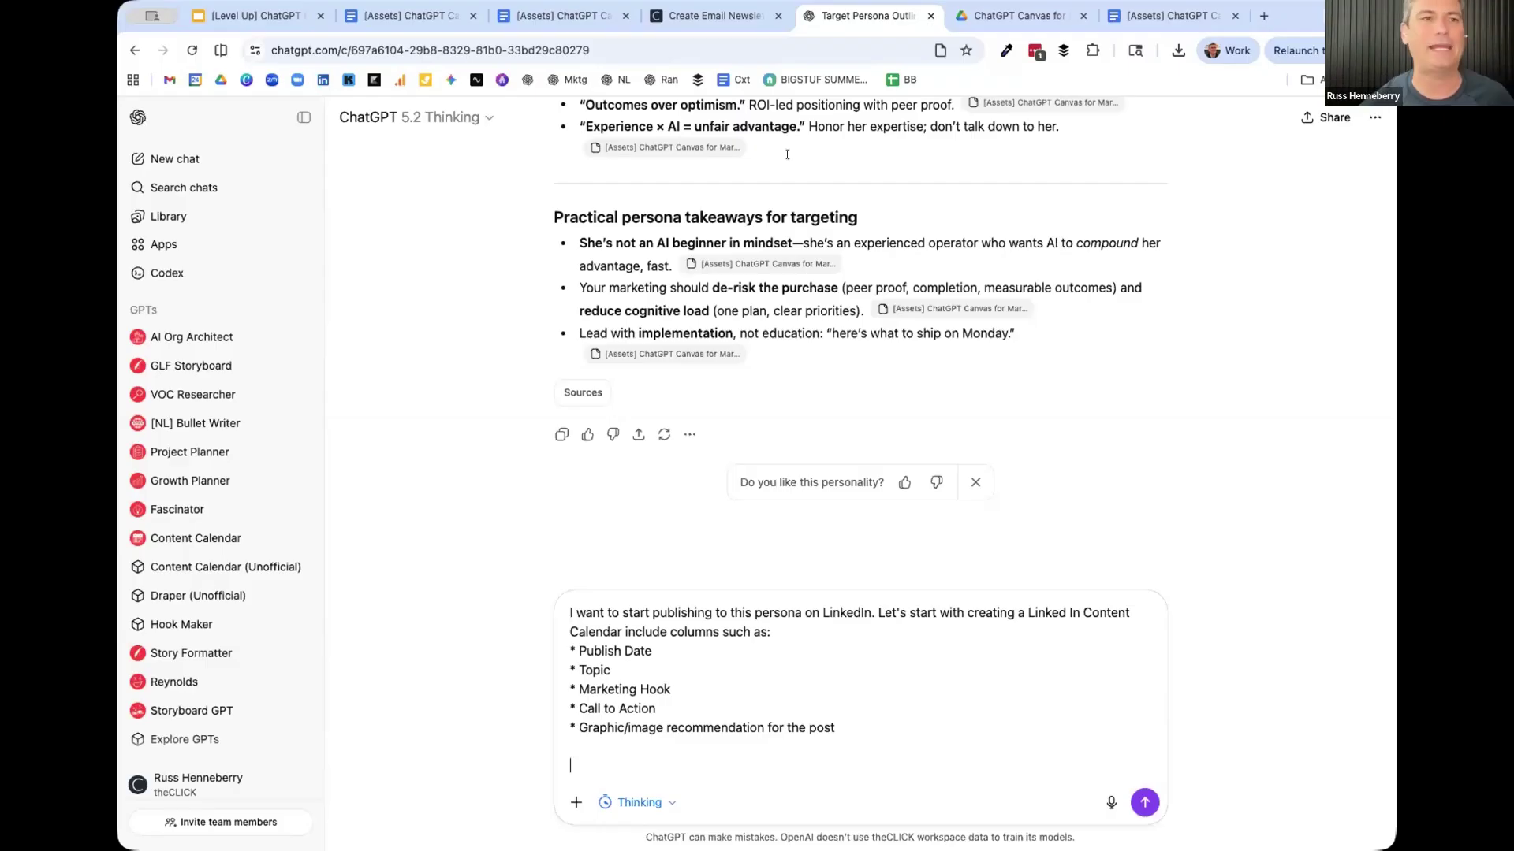
{"action": "scroll", "coordinate": [1251, 256], "scroll_direction": "up", "scroll_amount": 1}
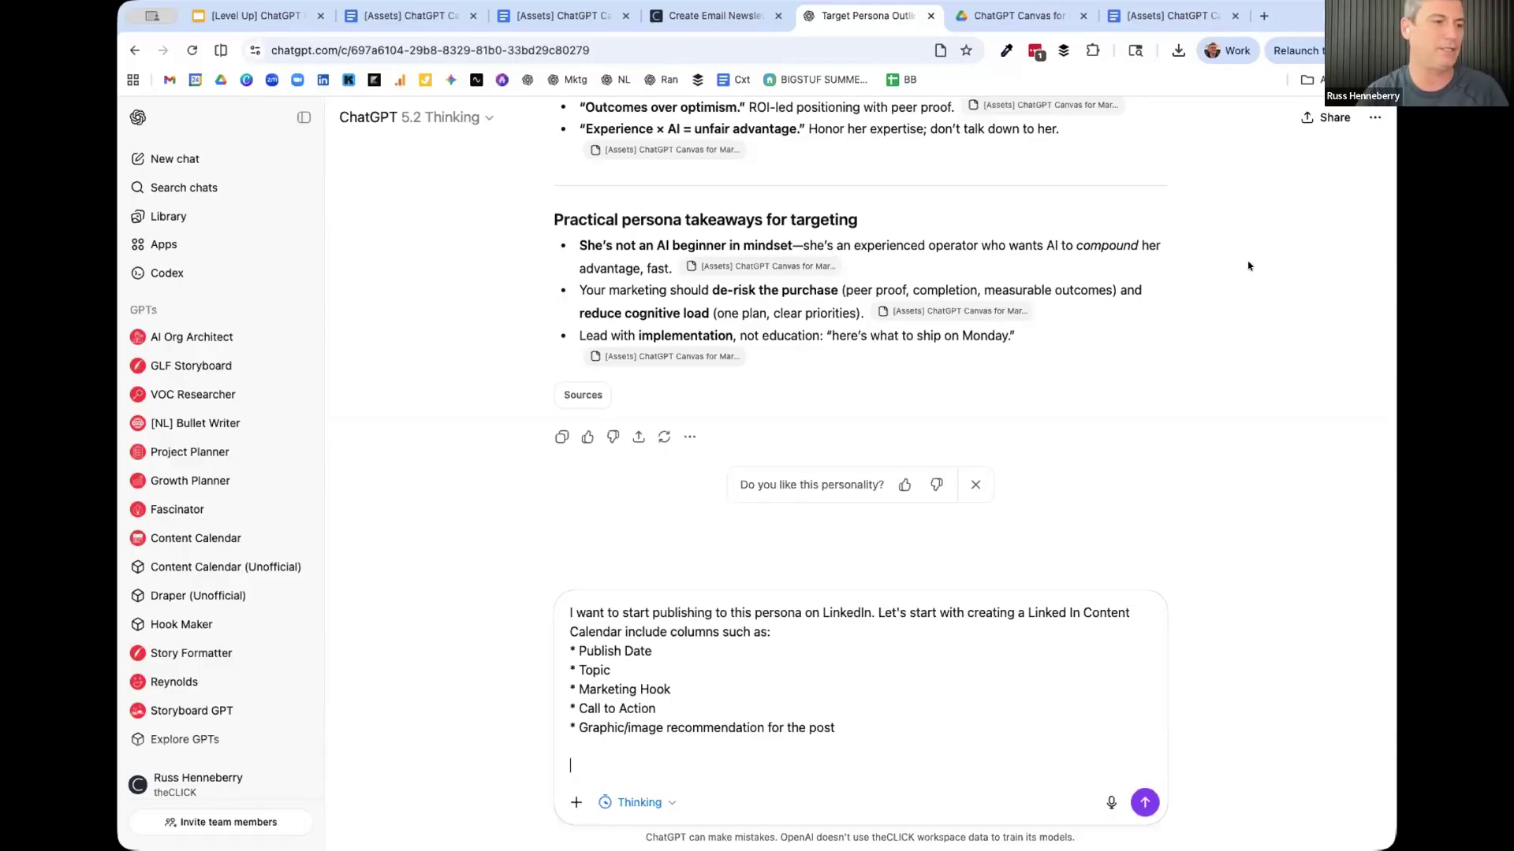
{"action": "type", "text": "Create a pla"}
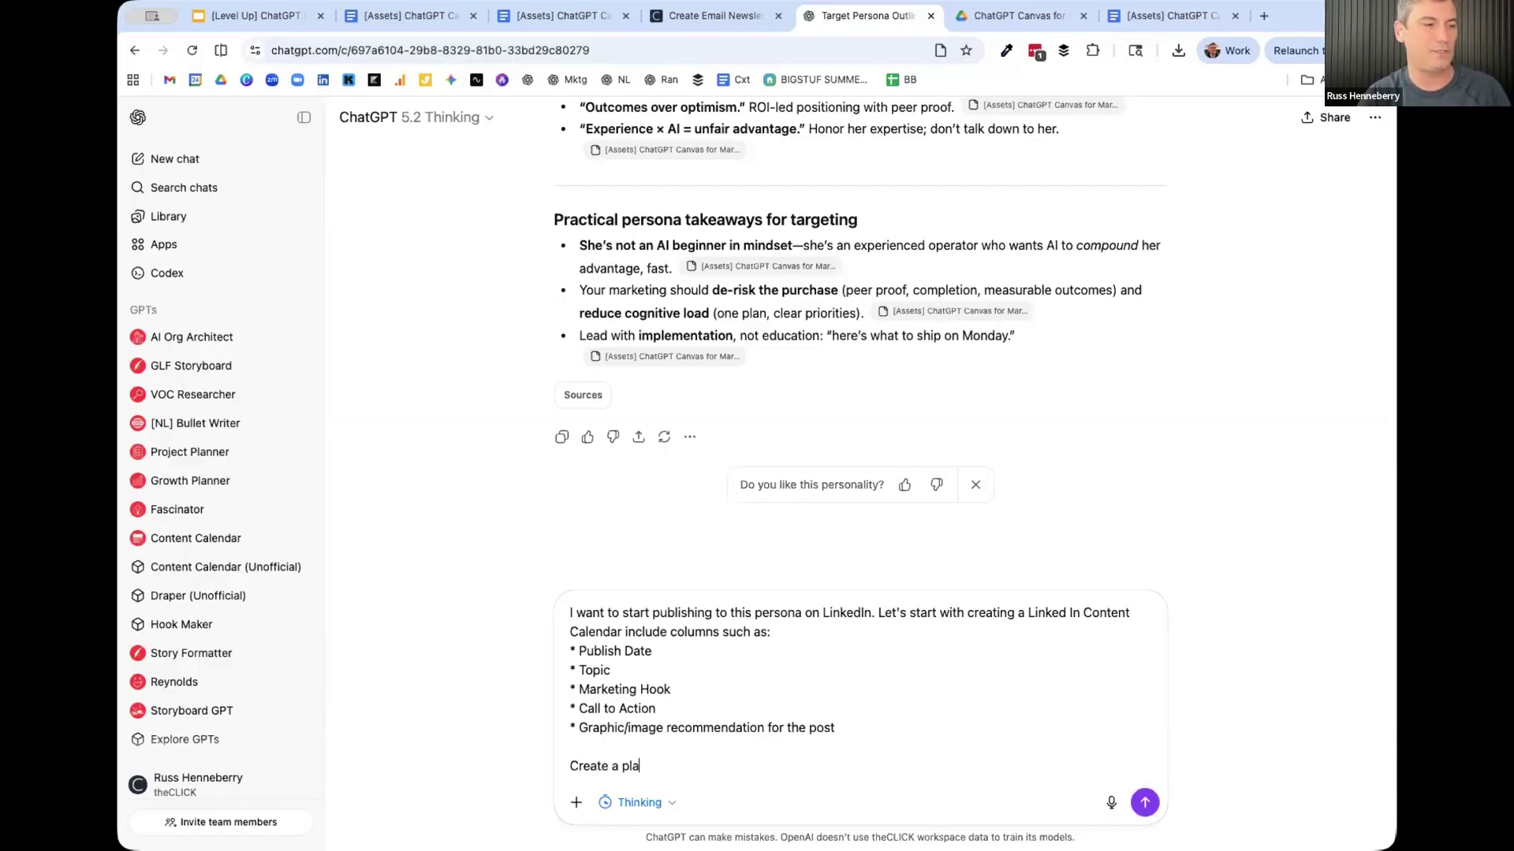
{"action": "type", "text": "ceholder table for ou"}
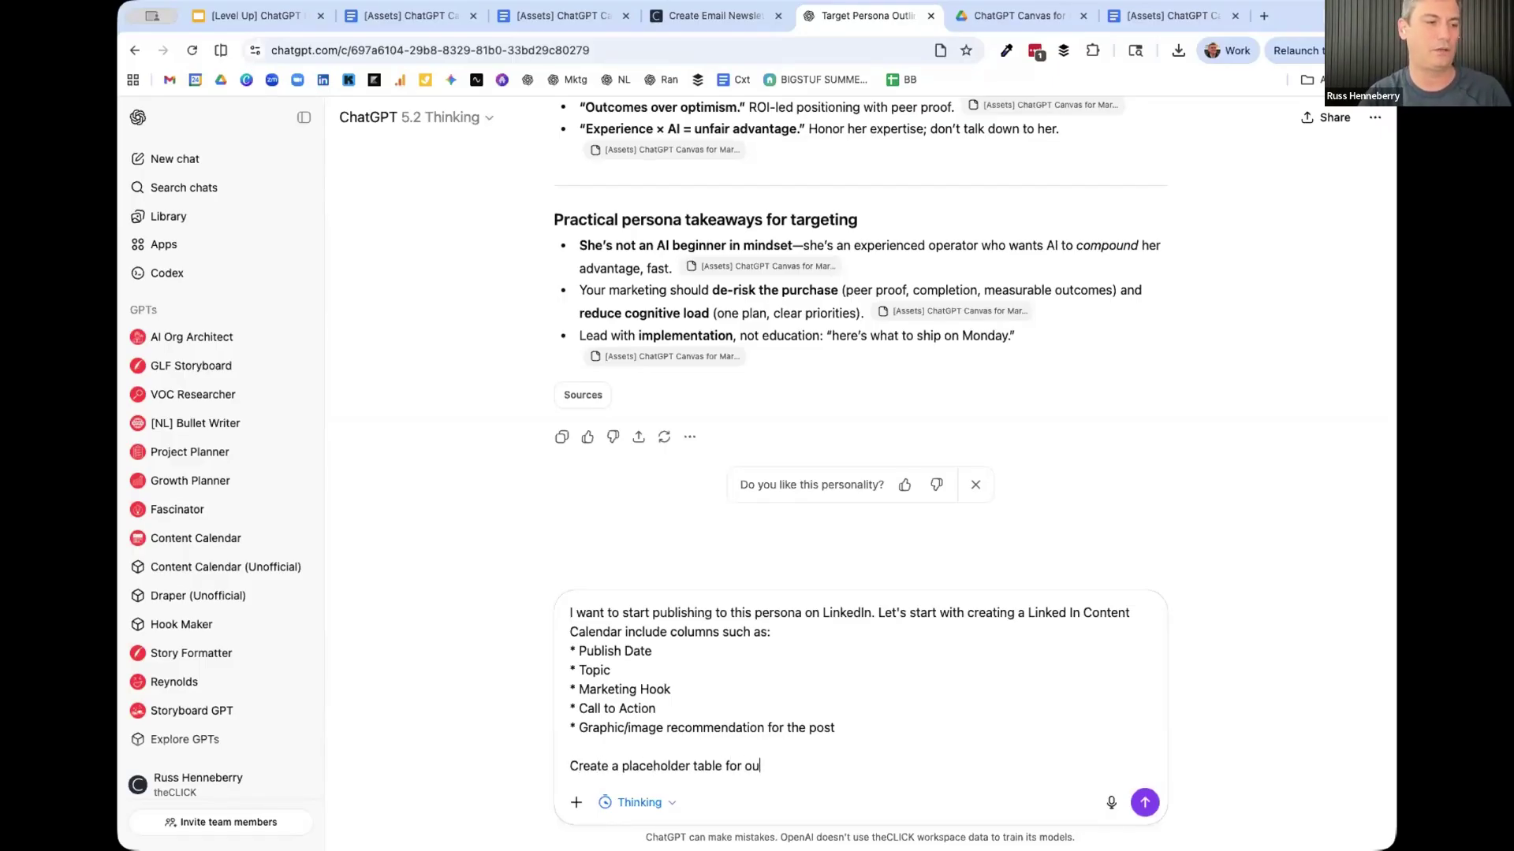
{"action": "type", "text": "r LInkedIn content calendar with"}
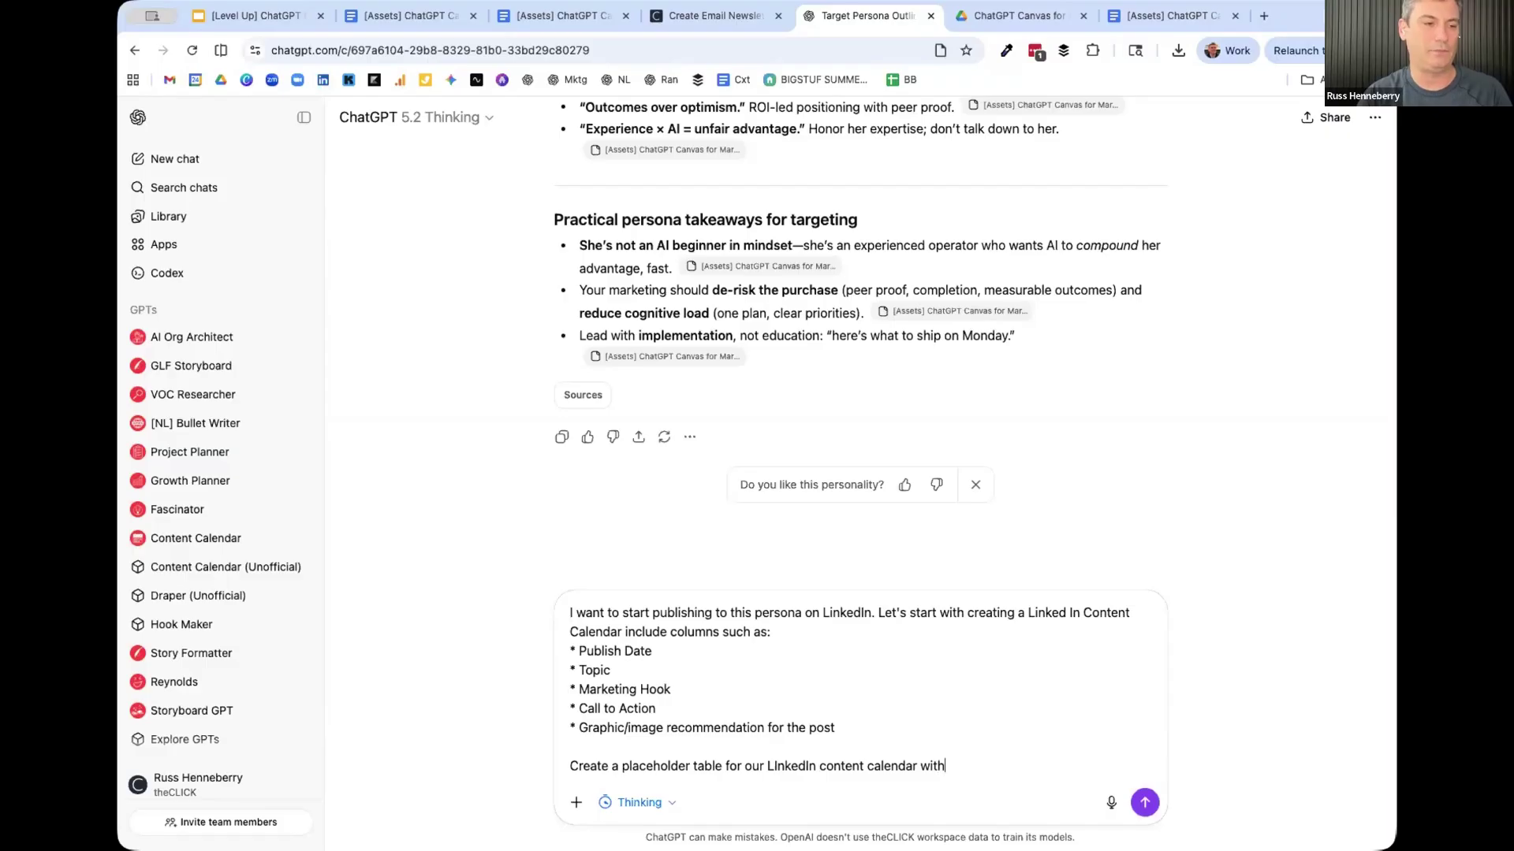
{"action": "type", "text": " these columns. Include on"}
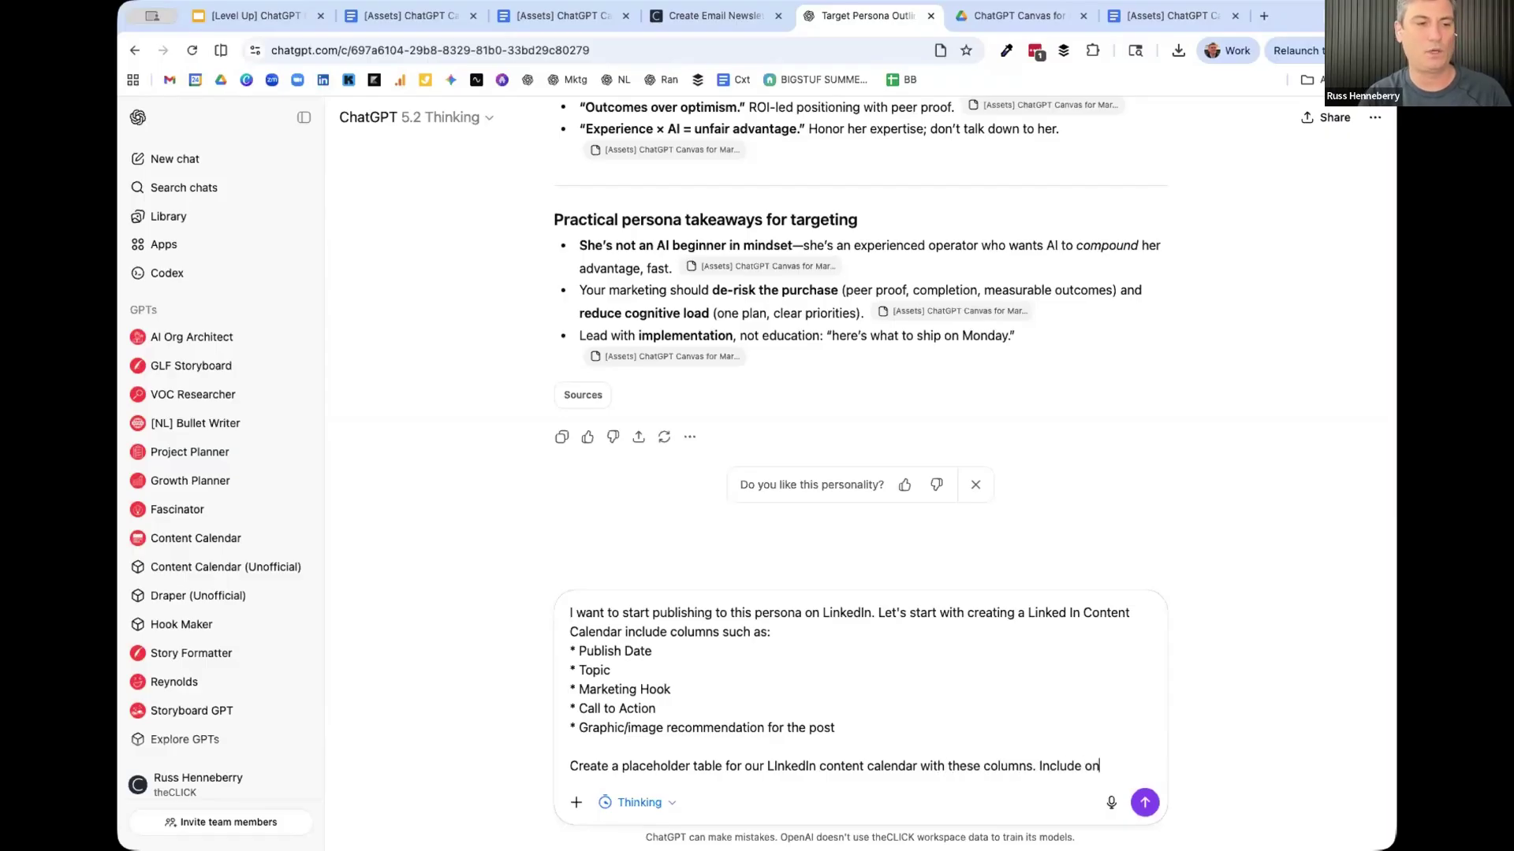
{"action": "type", "text": "e row with re"}
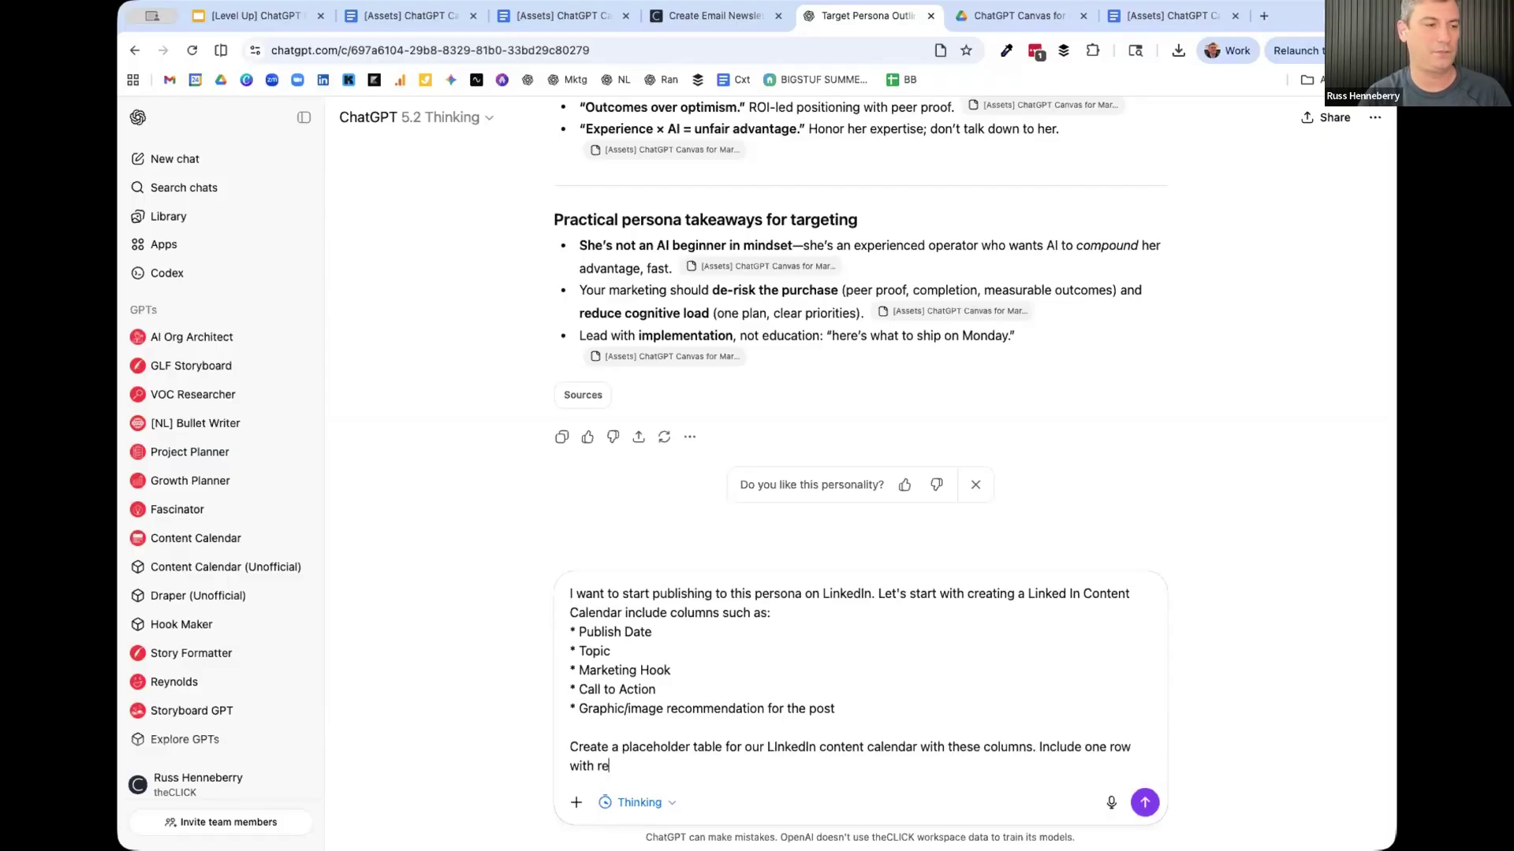
{"action": "type", "text": "asonable placeh"}
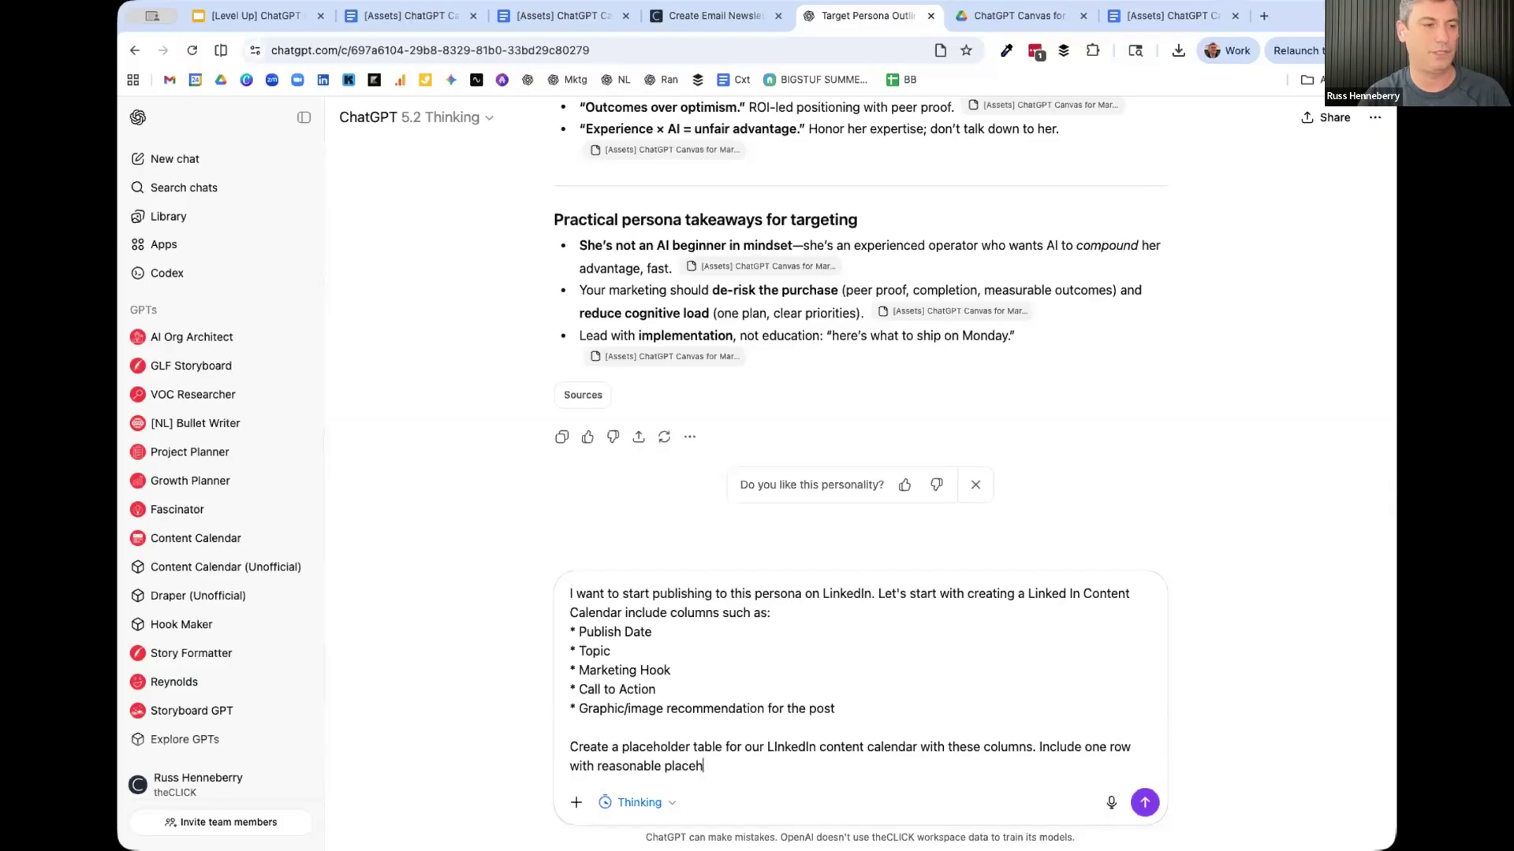
{"action": "type", "text": "older inforation."}
- Add the final paragraph "Create this in a new canvas called 'LinkedIn Content Calendar'" and send the prompt
{"action": "key", "text": "shift+Return"}
{"action": "key", "text": "shift+Return"}
{"action": "type", "text": "Create "}
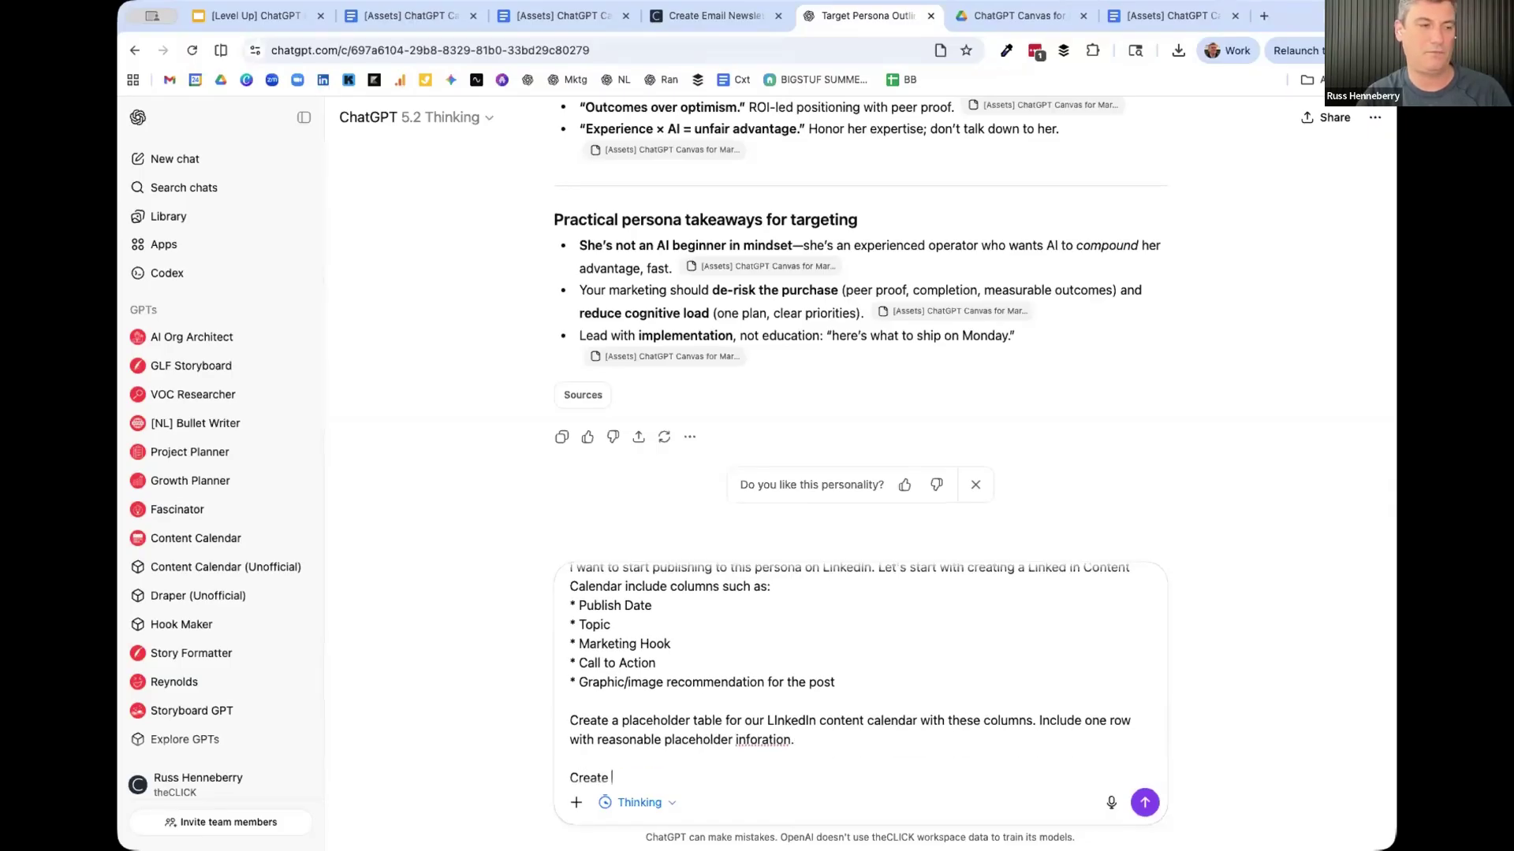
{"action": "type", "text": "this in a new canvas"}
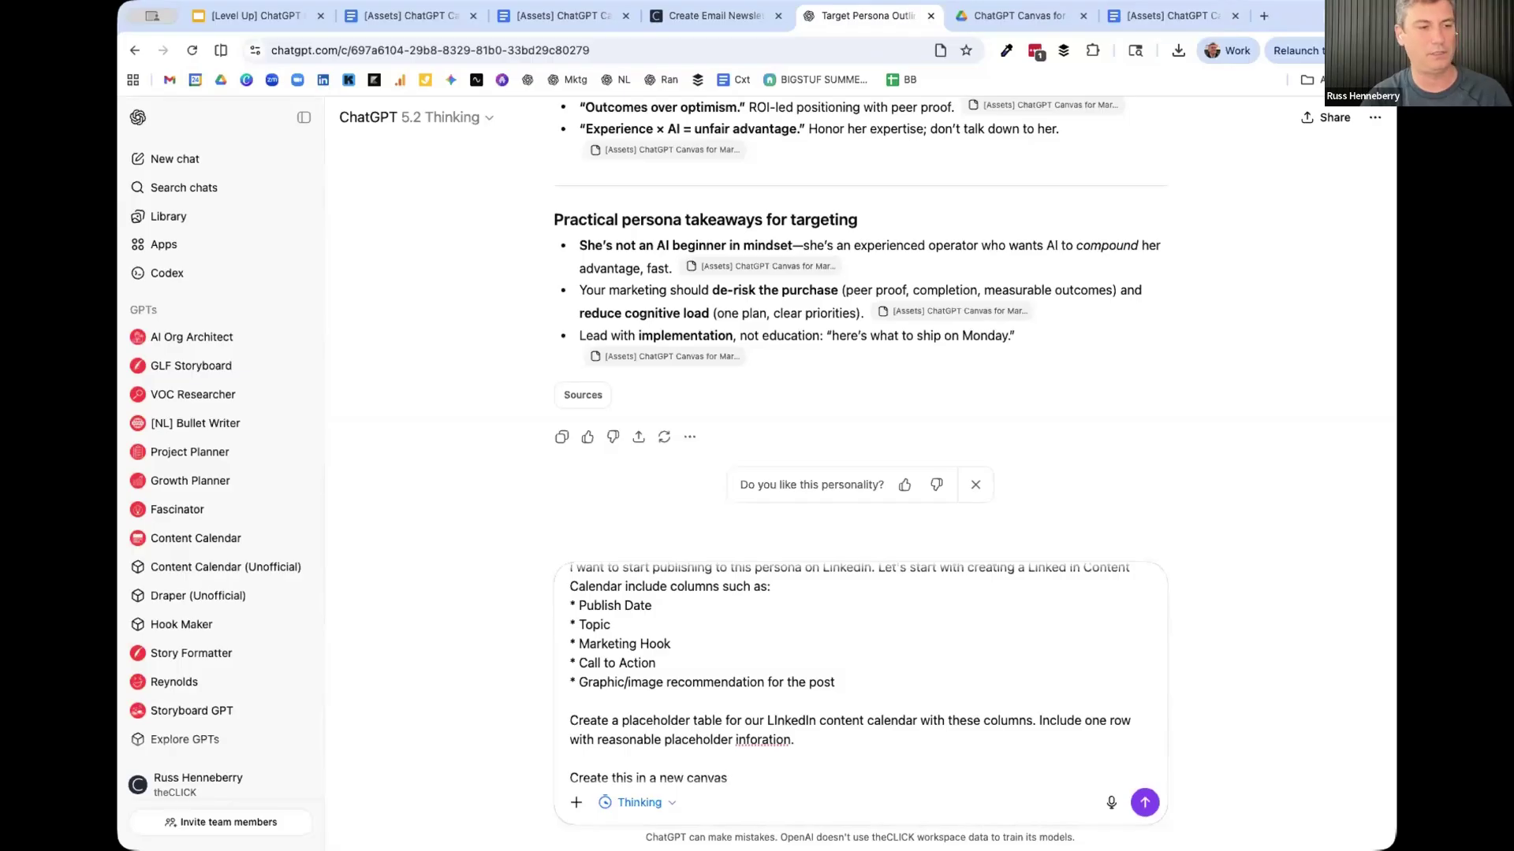
{"action": "type", "text": ".  called 'LinkedIn Content "}
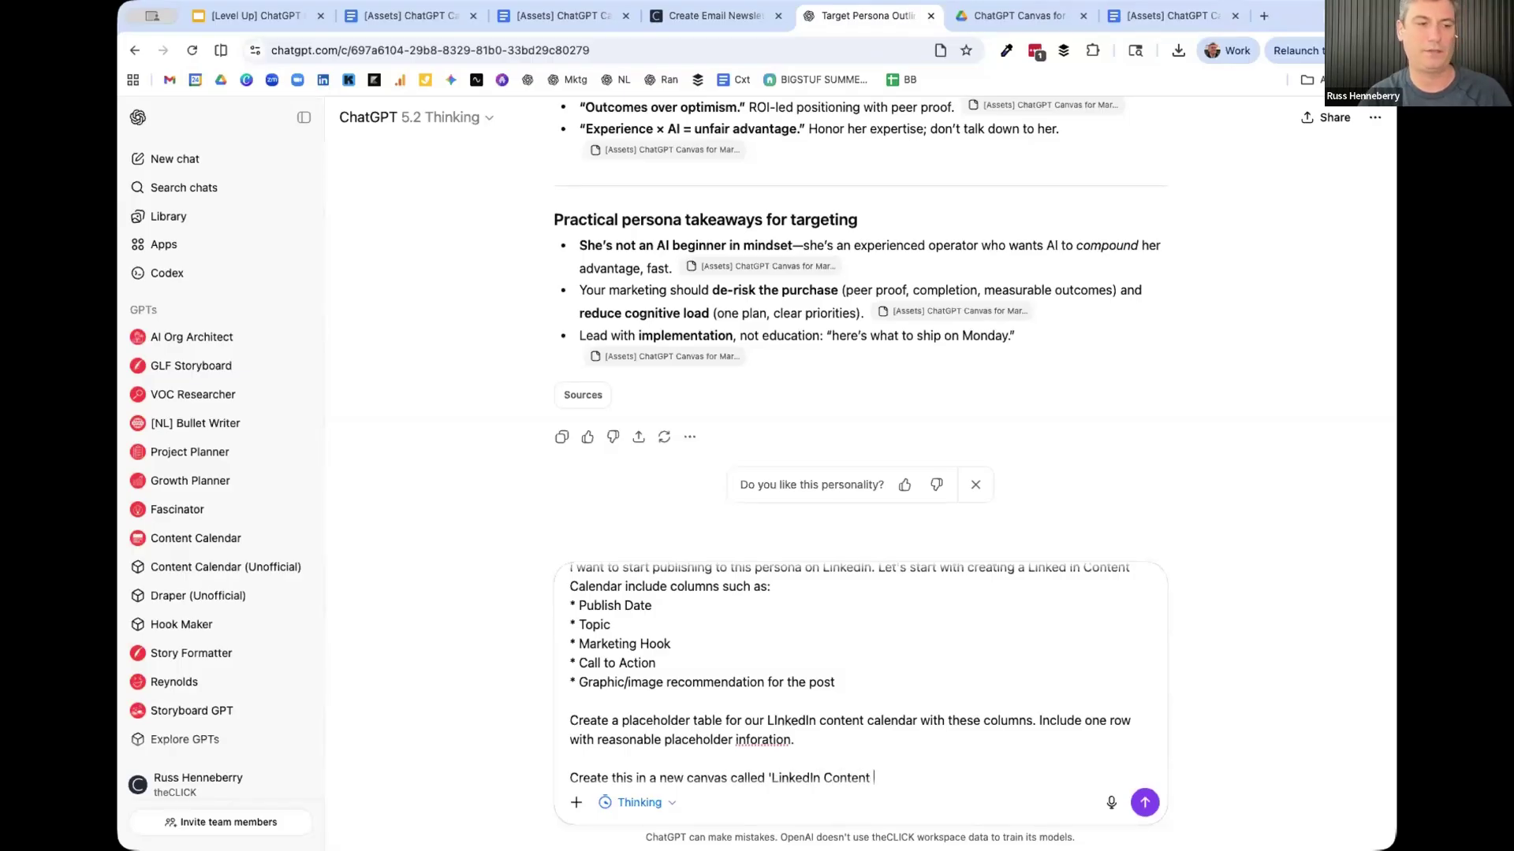
{"action": "type", "text": "Calendar"}
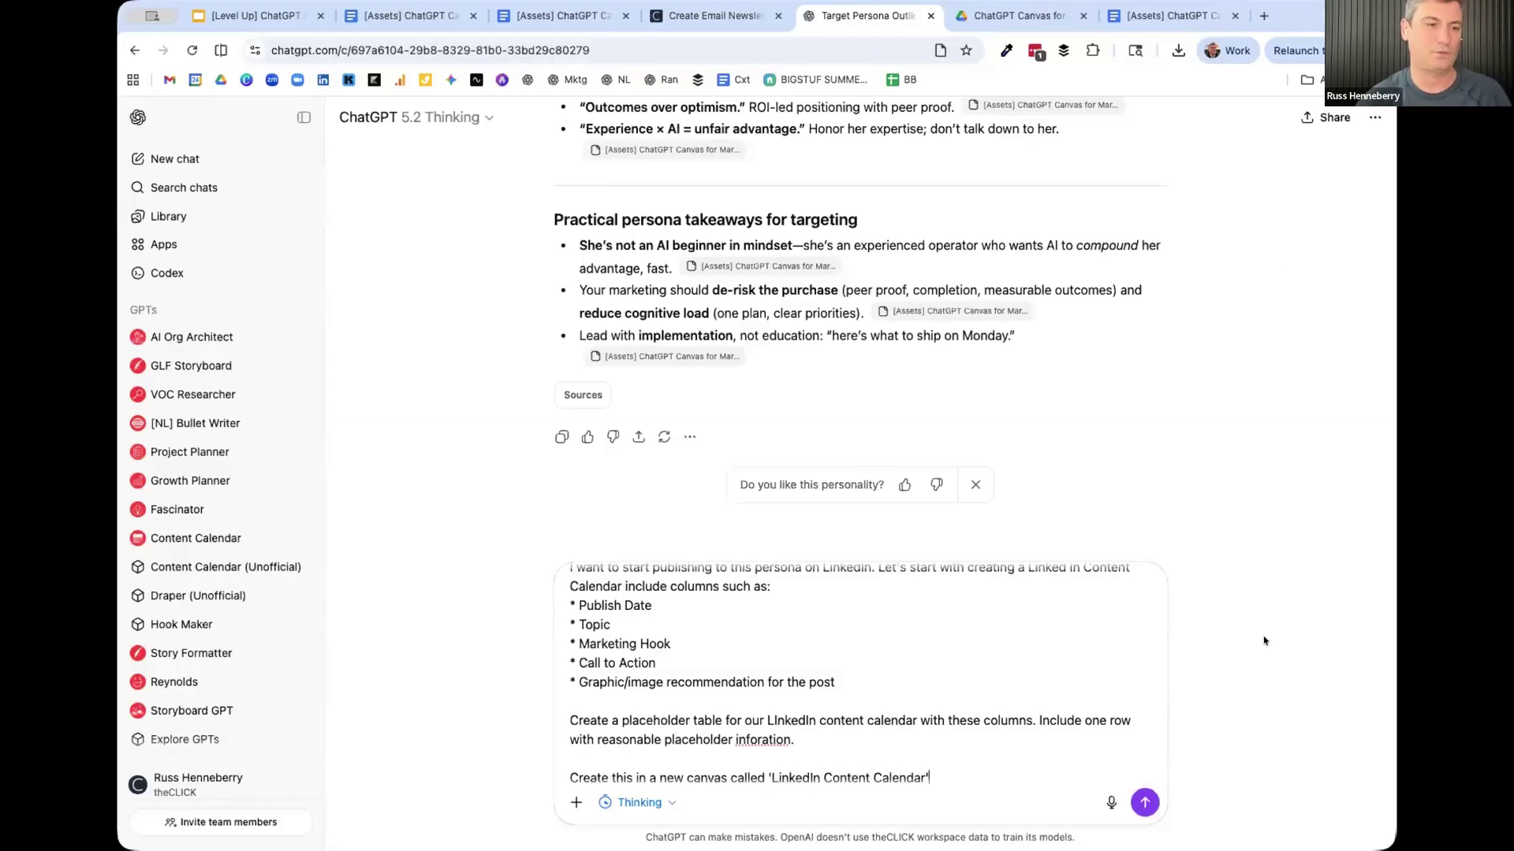
{"action": "left_click", "coordinate": [1145, 803]}
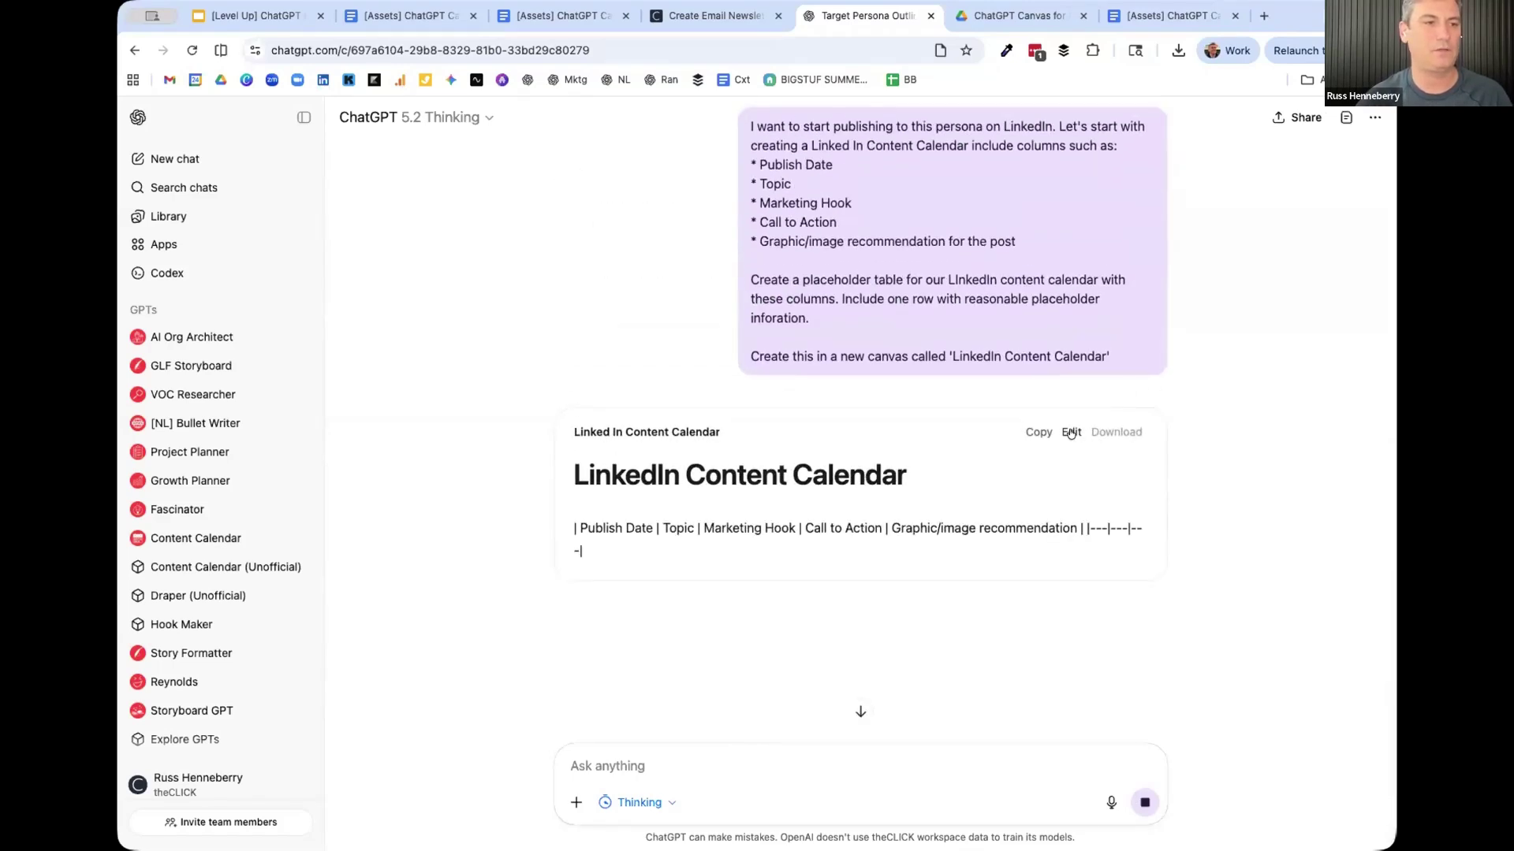
- Open the LinkedIn Content Calendar canvas for editing and examine the placeholder row's date, topic, hook and call to action beside the reply
{"action": "left_click", "coordinate": [1072, 433]}
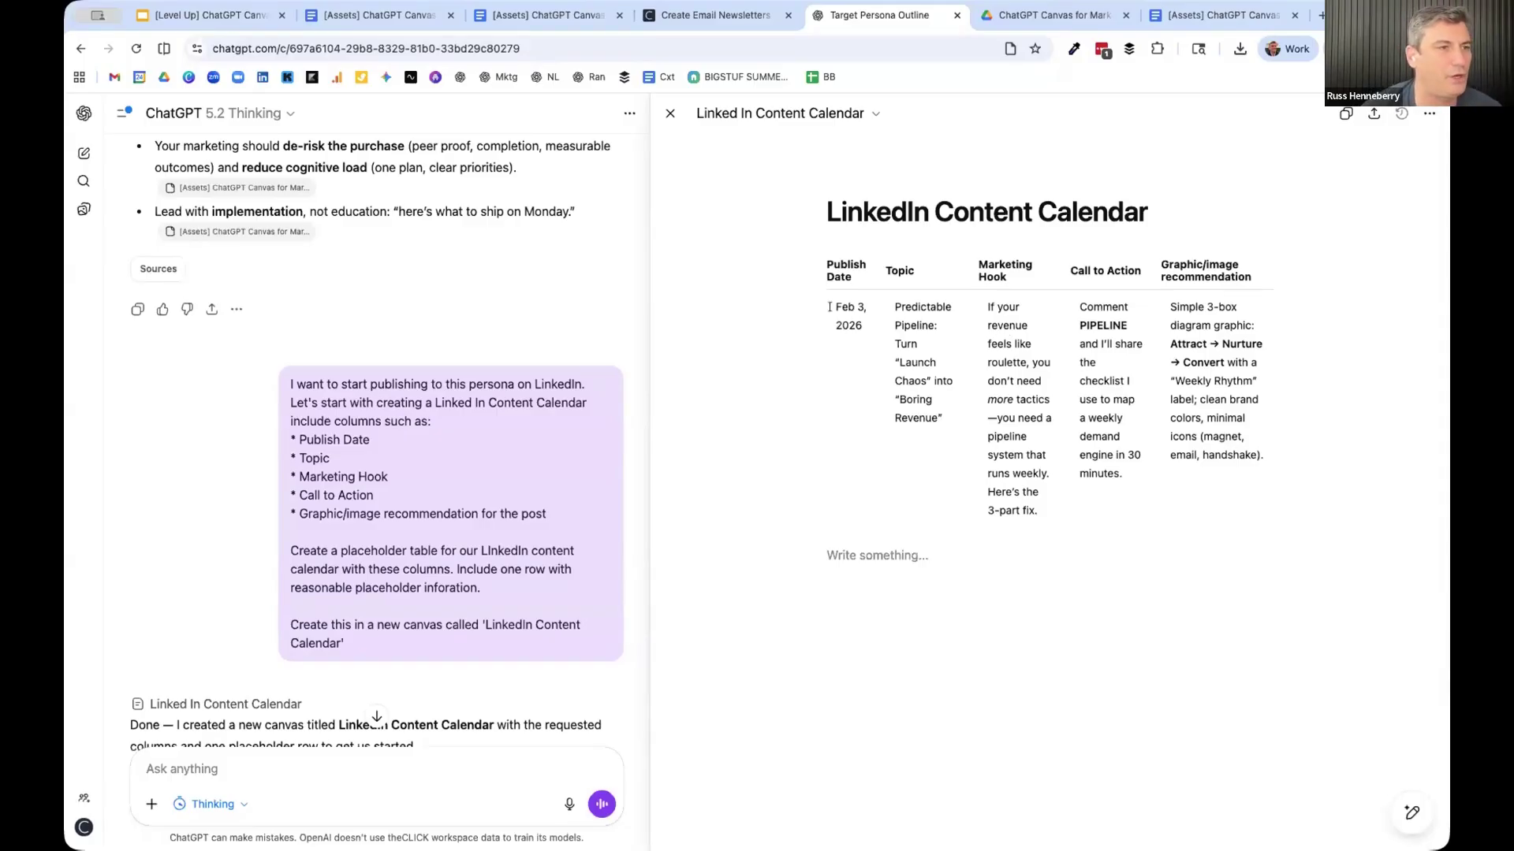
{"action": "left_click_drag", "start_coordinate": [895, 307], "coordinate": [942, 419]}
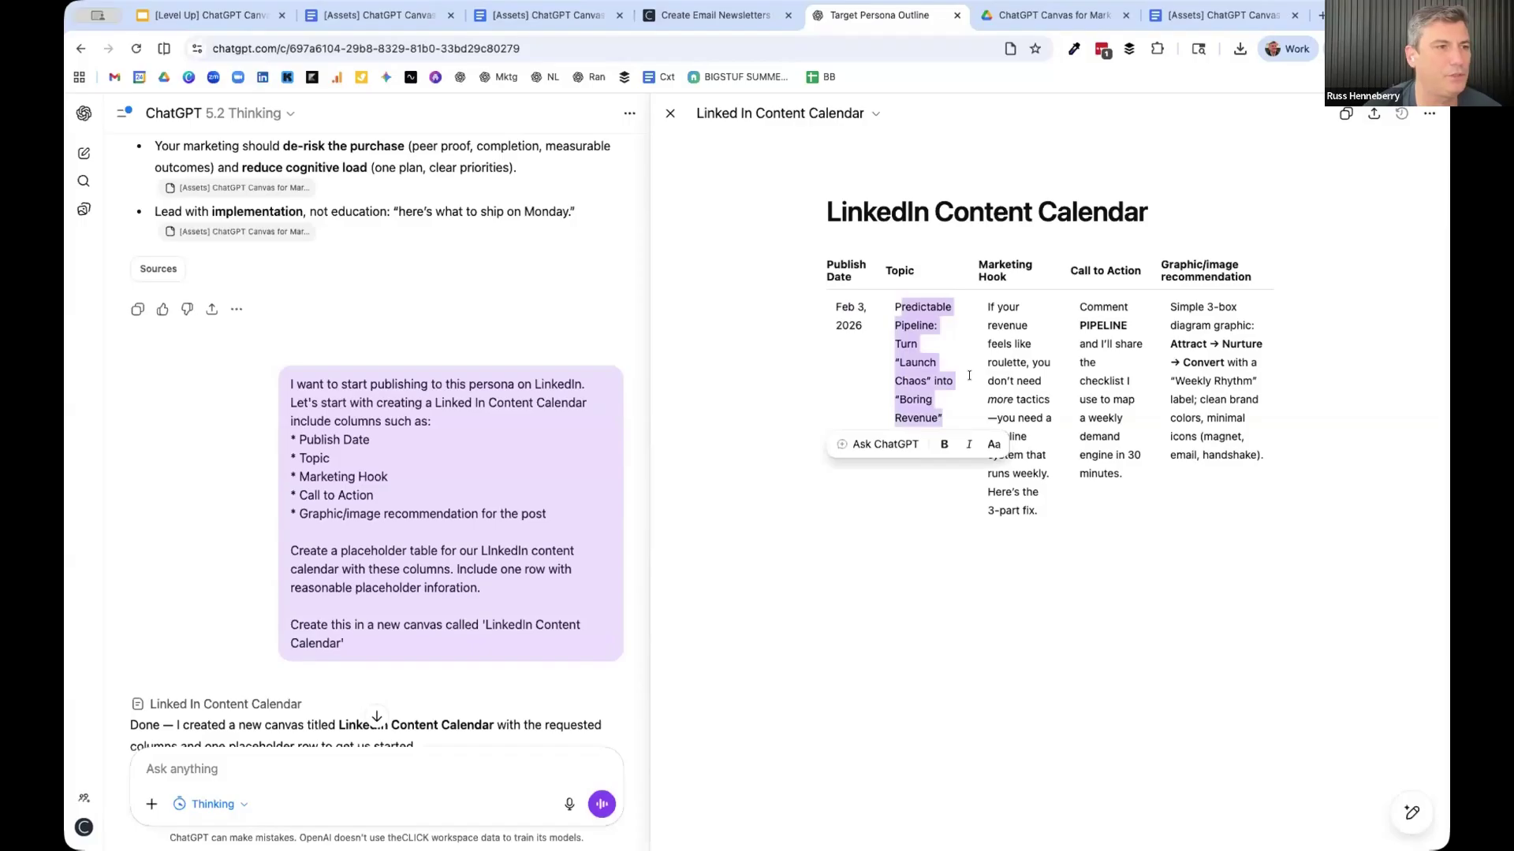
{"action": "left_click", "coordinate": [896, 306]}
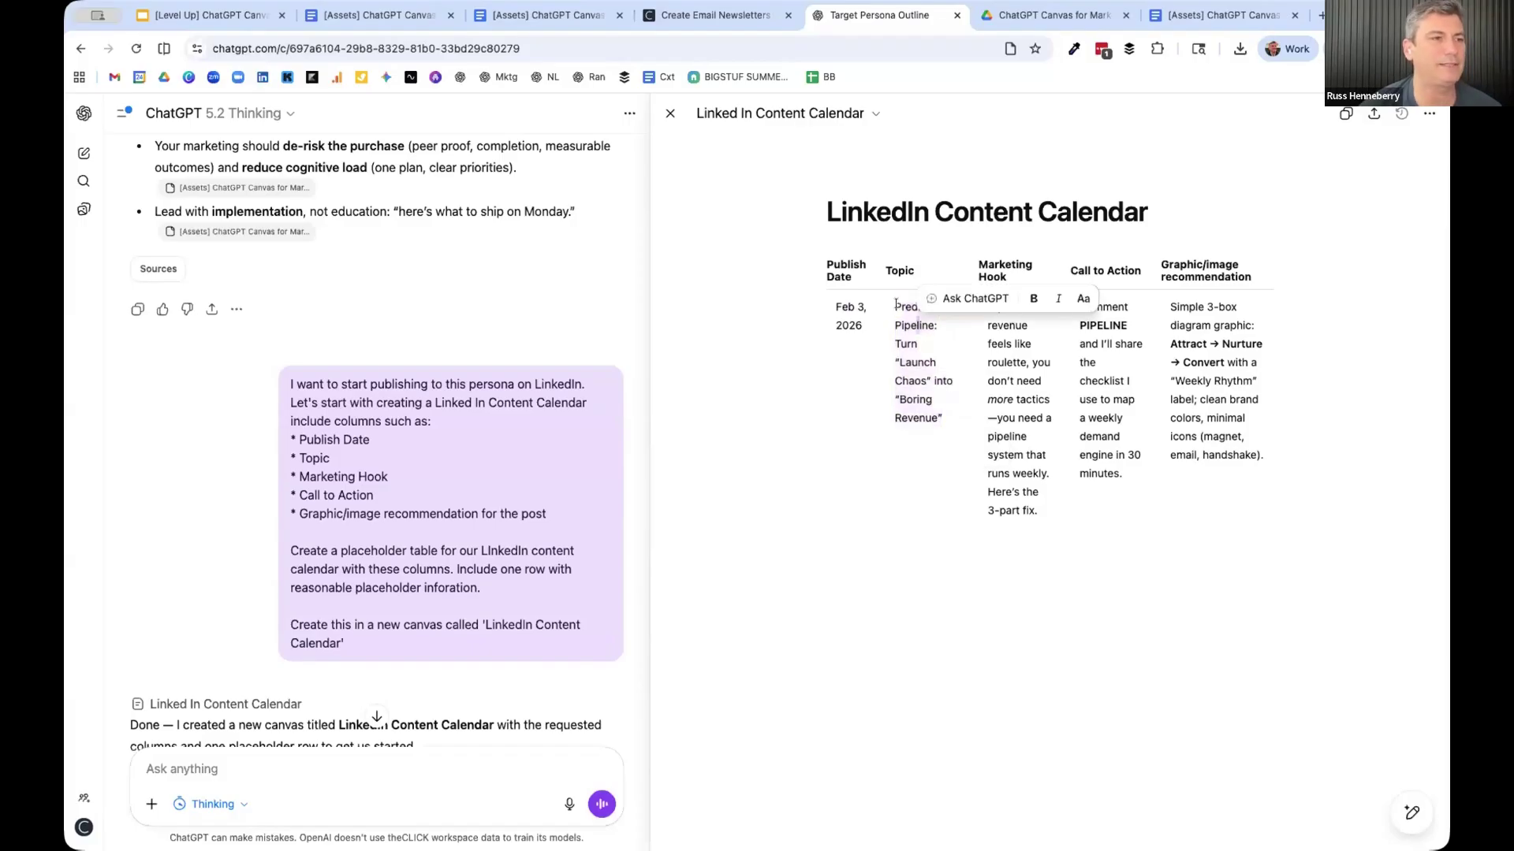
{"action": "triple_click", "coordinate": [924, 365]}
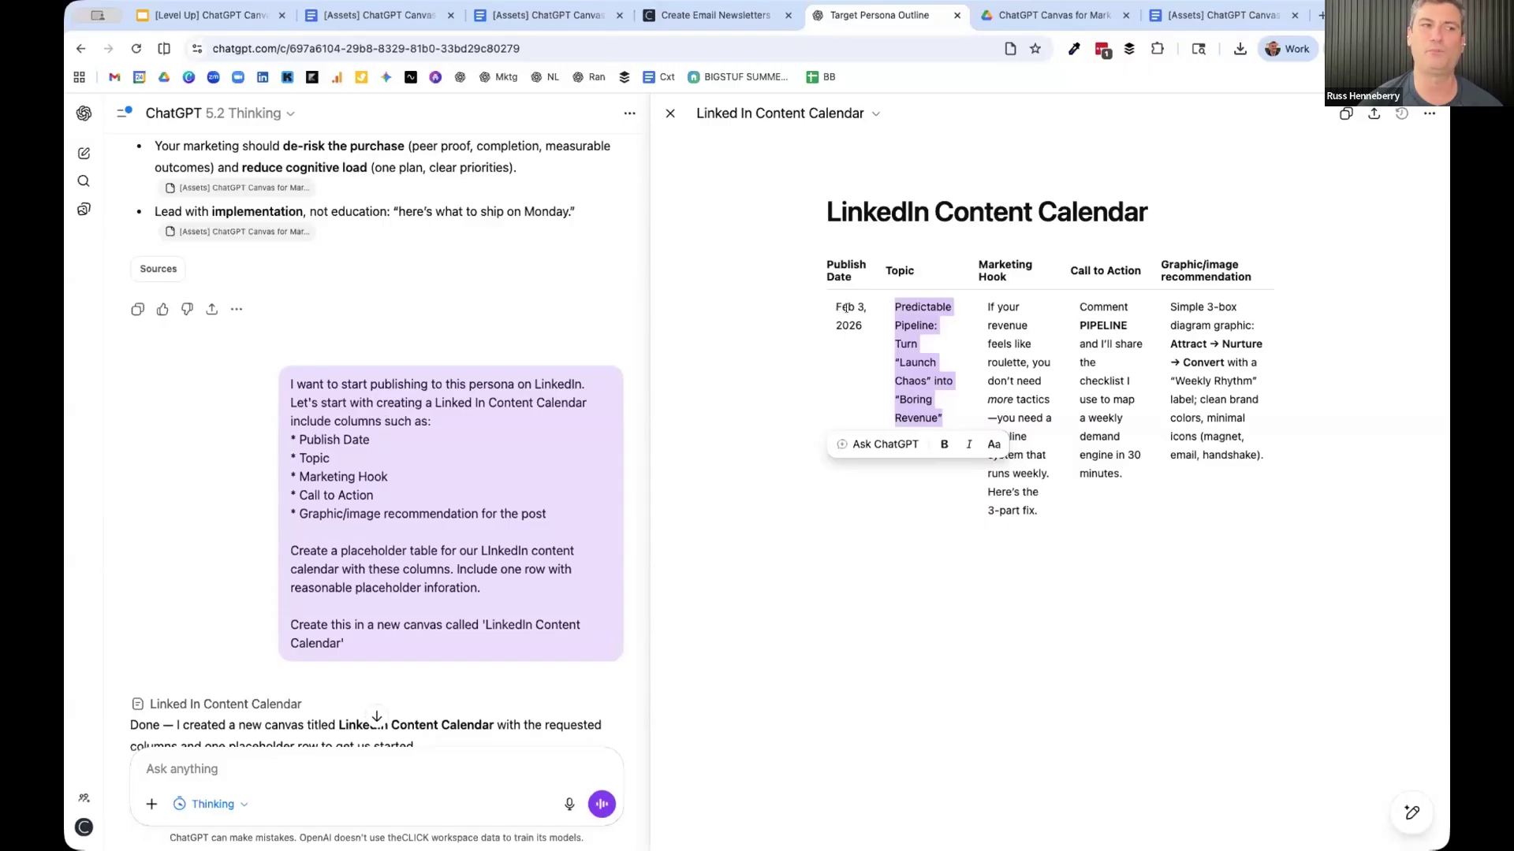
{"action": "left_click_drag", "start_coordinate": [845, 308], "coordinate": [1148, 465]}
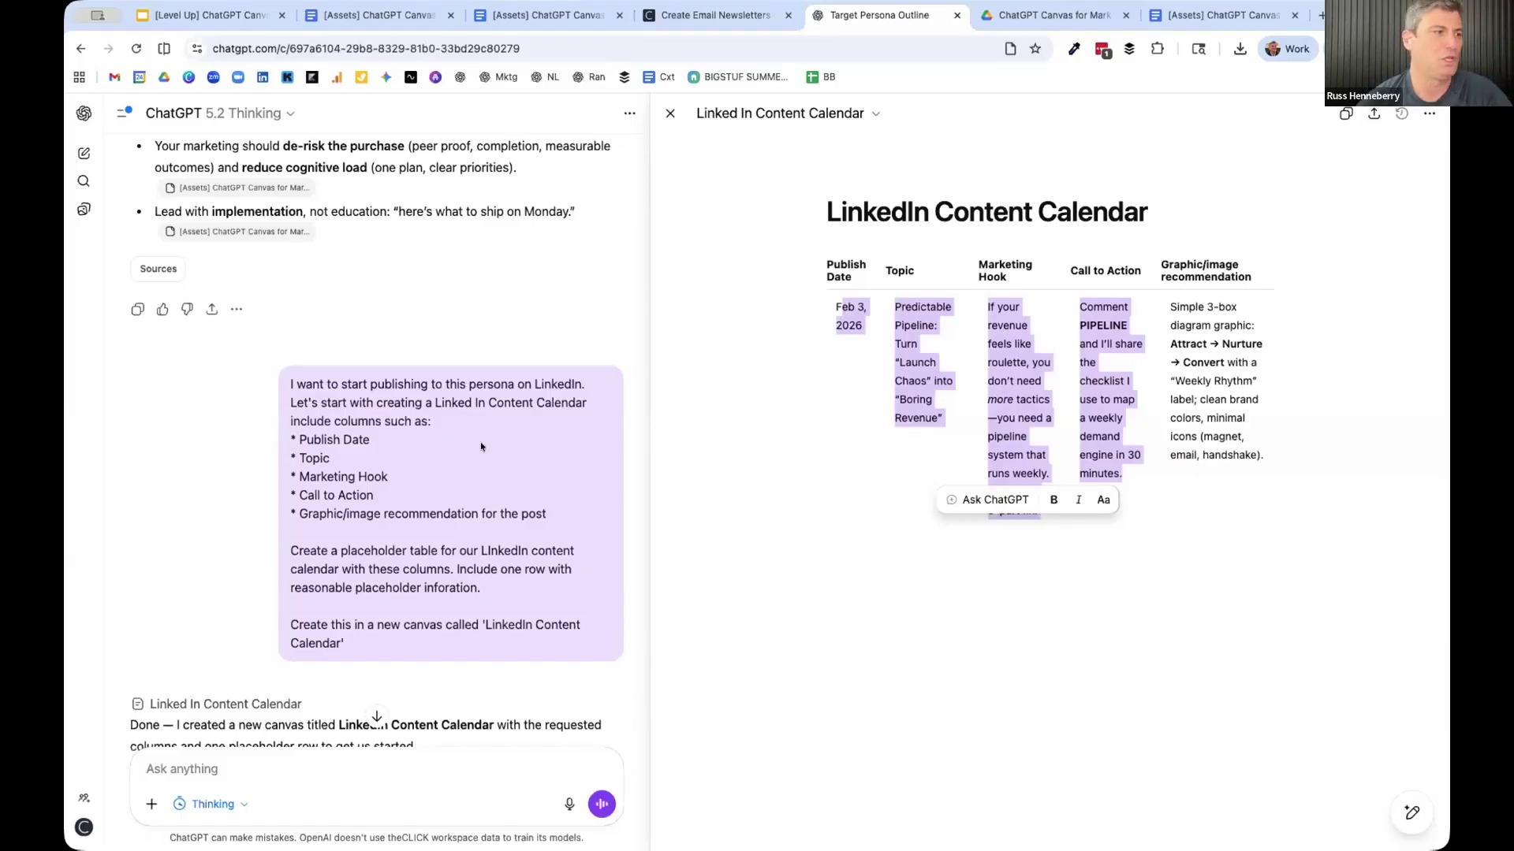
{"action": "scroll", "coordinate": [481, 447], "scroll_direction": "down", "scroll_amount": 7}
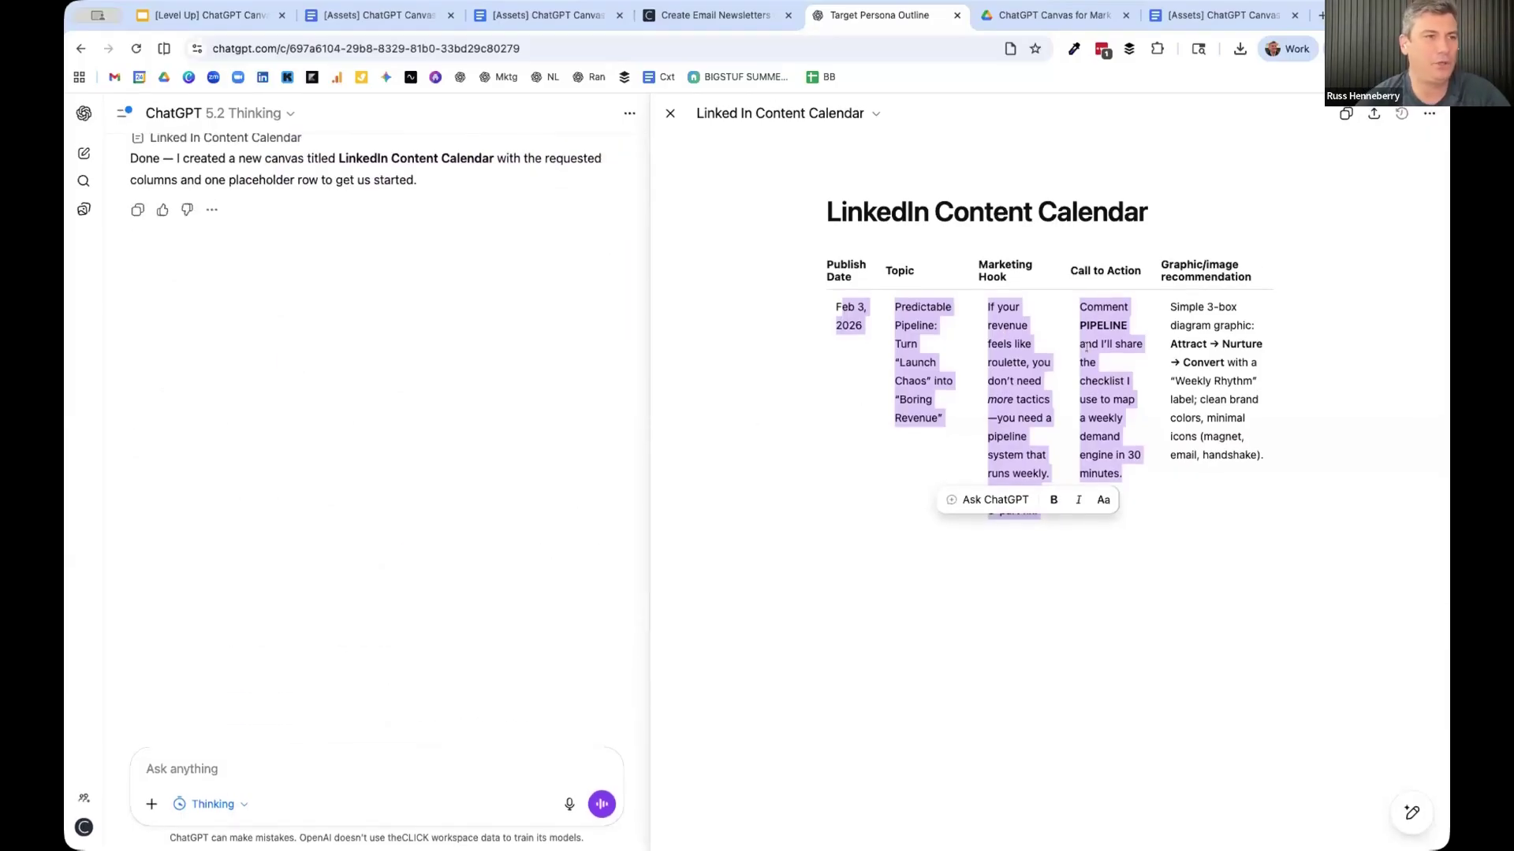
{"action": "left_click", "coordinate": [216, 752]}
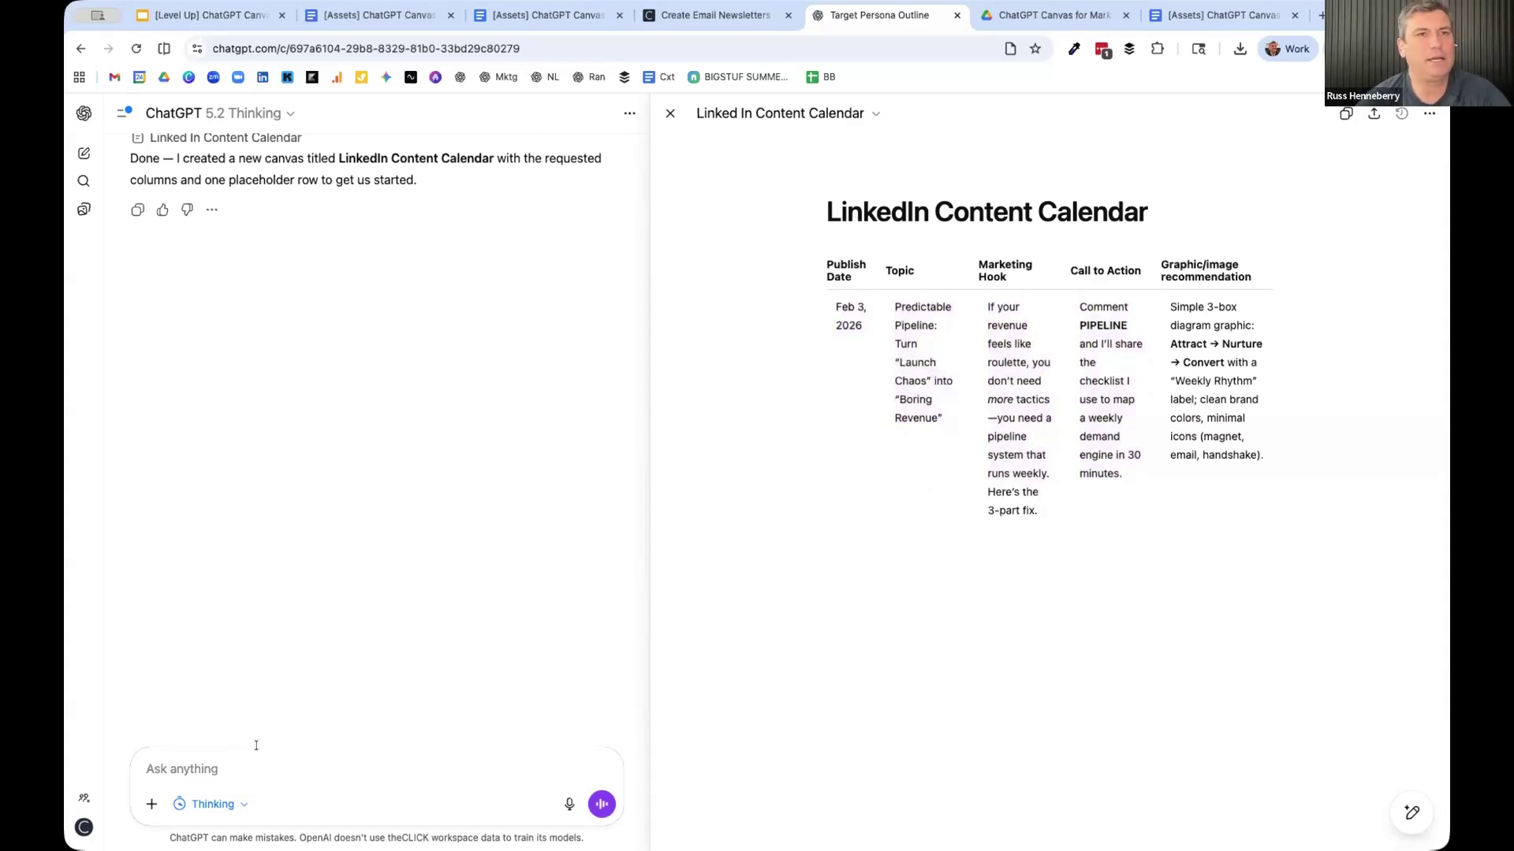
- Close and reopen the LinkedIn Content Calendar canvas twice, and close it again to return to the full-width conversation
{"action": "left_click", "coordinate": [669, 113]}
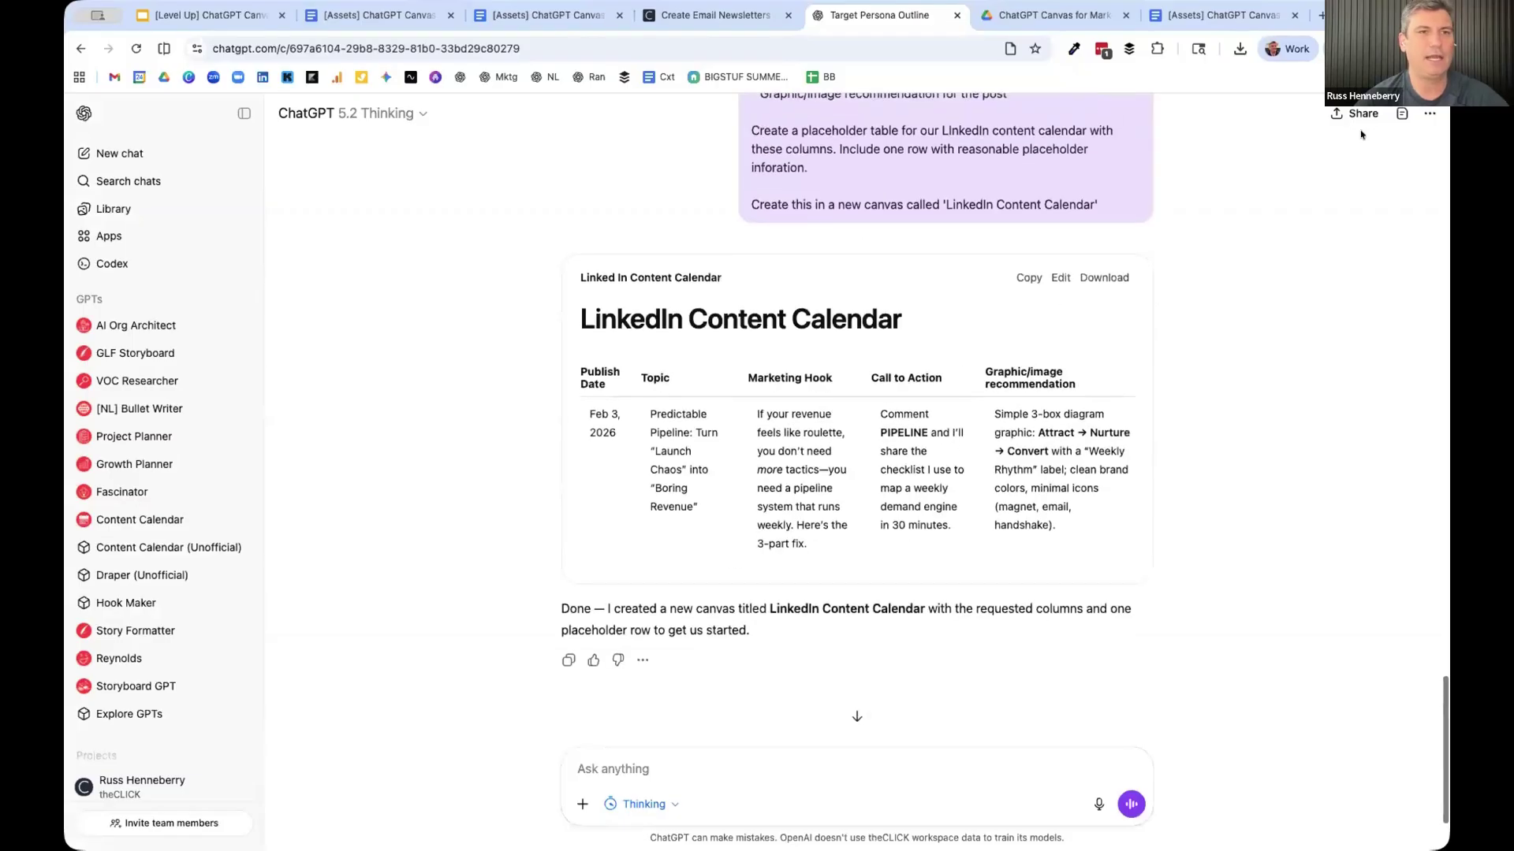
{"action": "left_click", "coordinate": [1401, 113]}
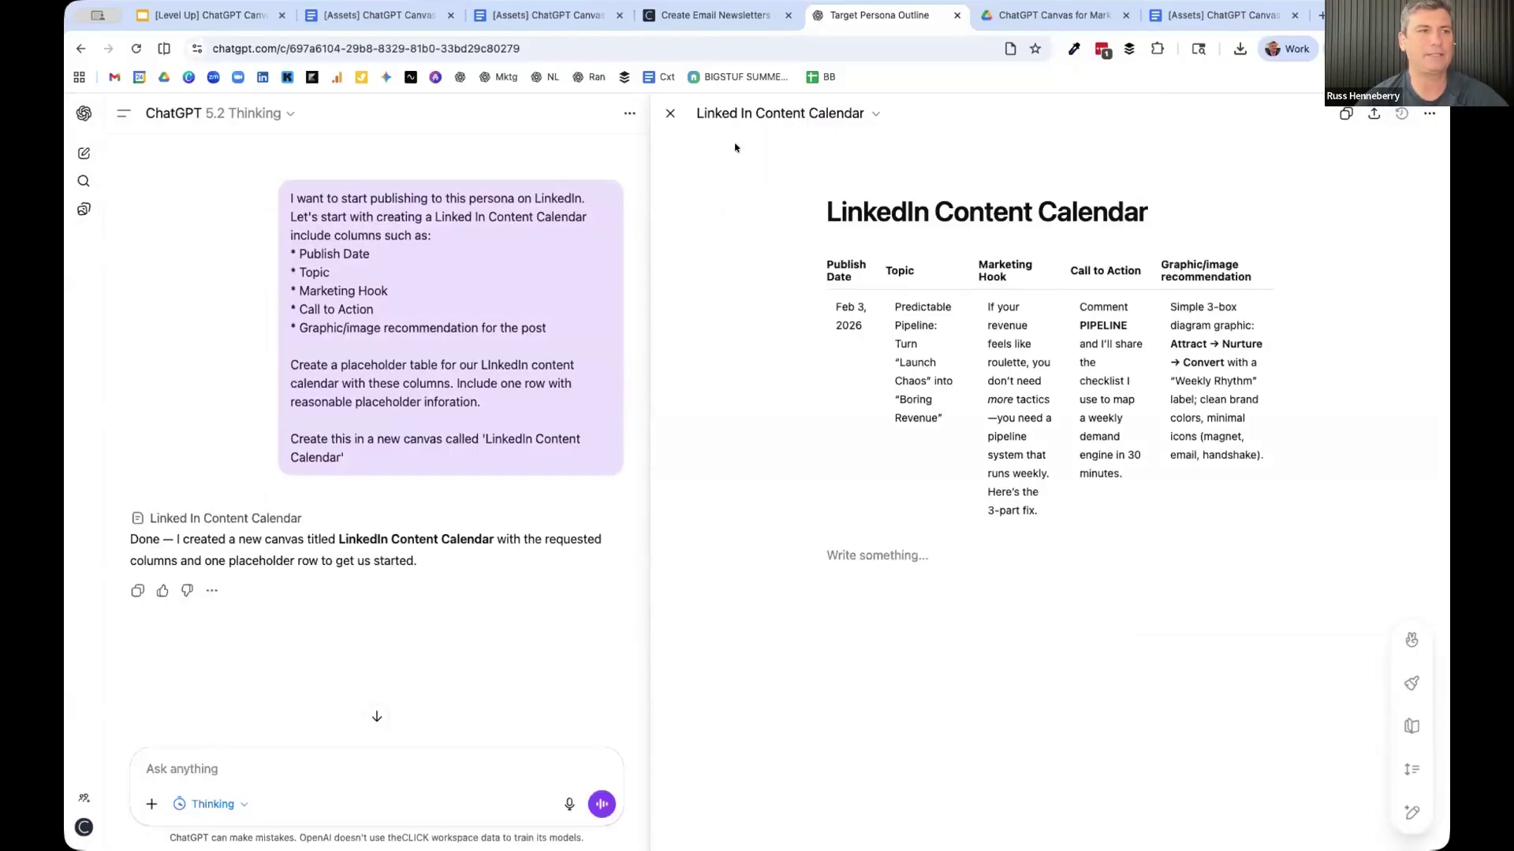
{"action": "left_click", "coordinate": [669, 114]}
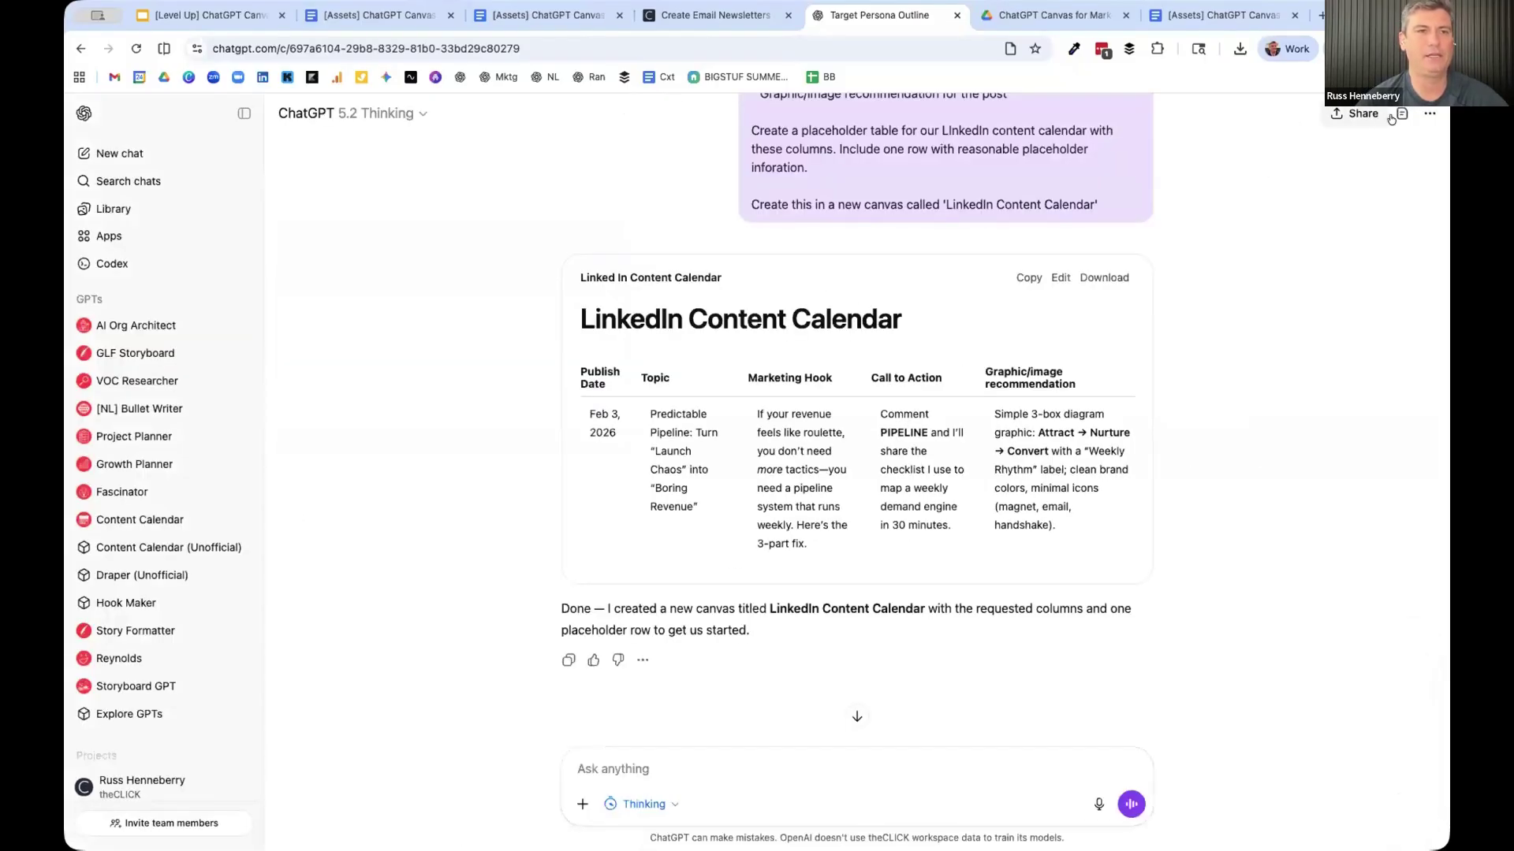
{"action": "left_click", "coordinate": [1401, 113]}
{"action": "left_click", "coordinate": [669, 113]}
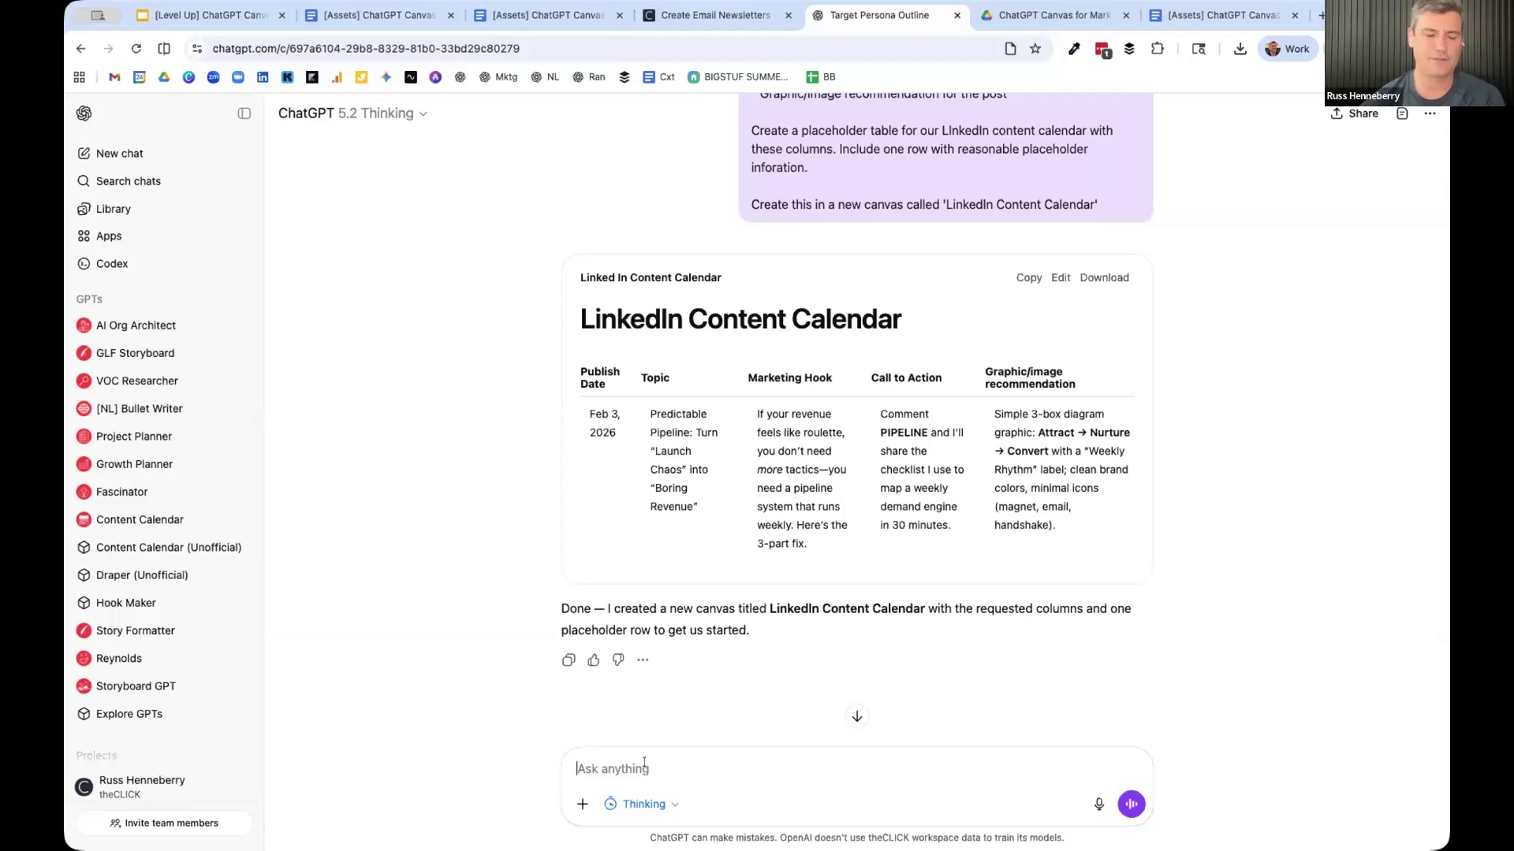
- Start a prompt with "Based on what you know about my persona, let's create 10 content pillars we will publish about on LinkedIn."
{"action": "type", "text": "Based"}
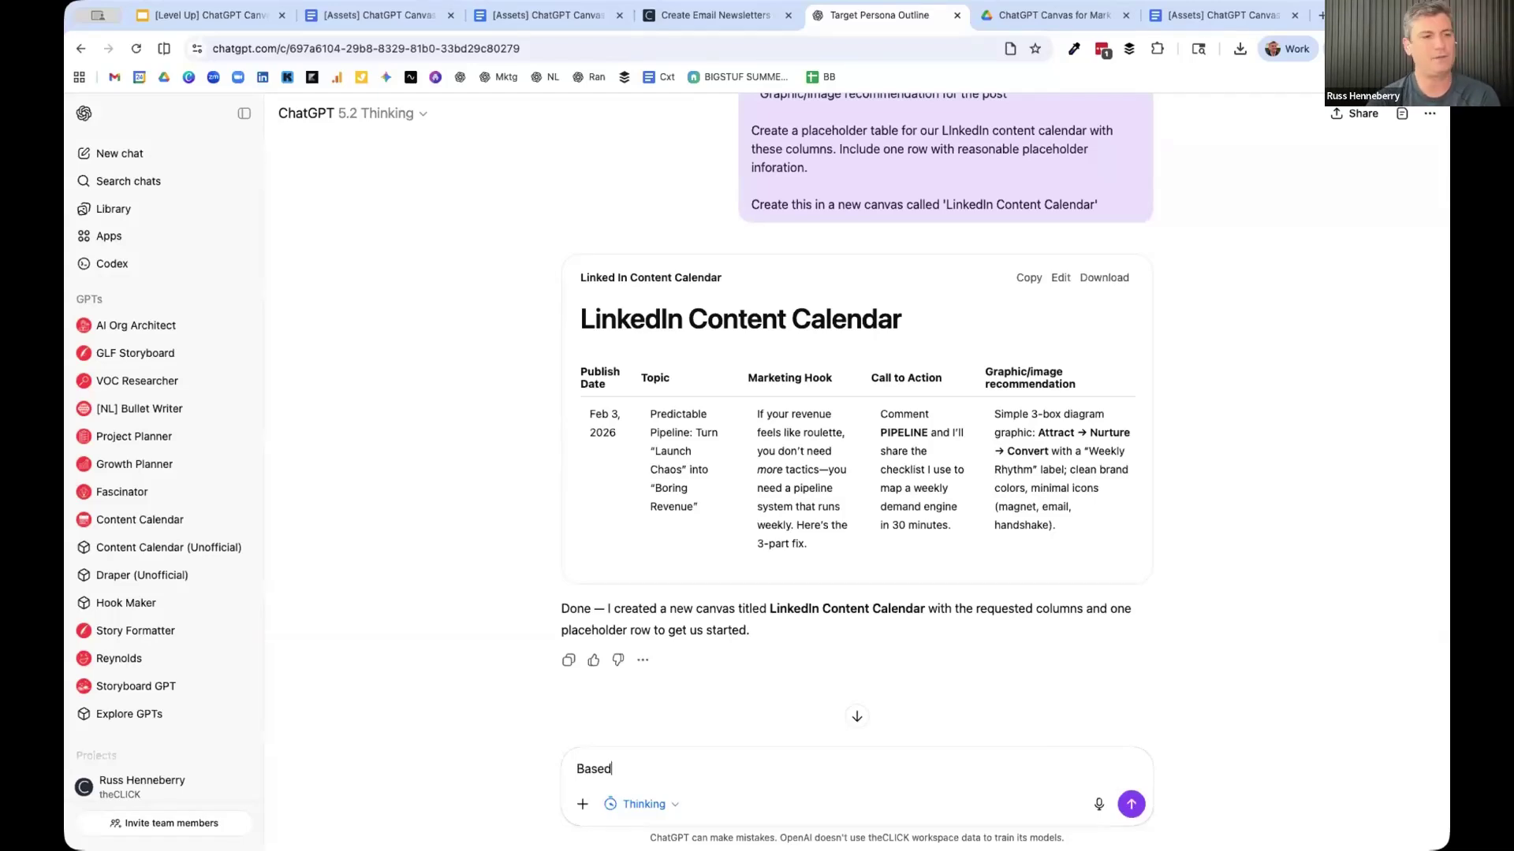
{"action": "type", "text": " on what you know ab"}
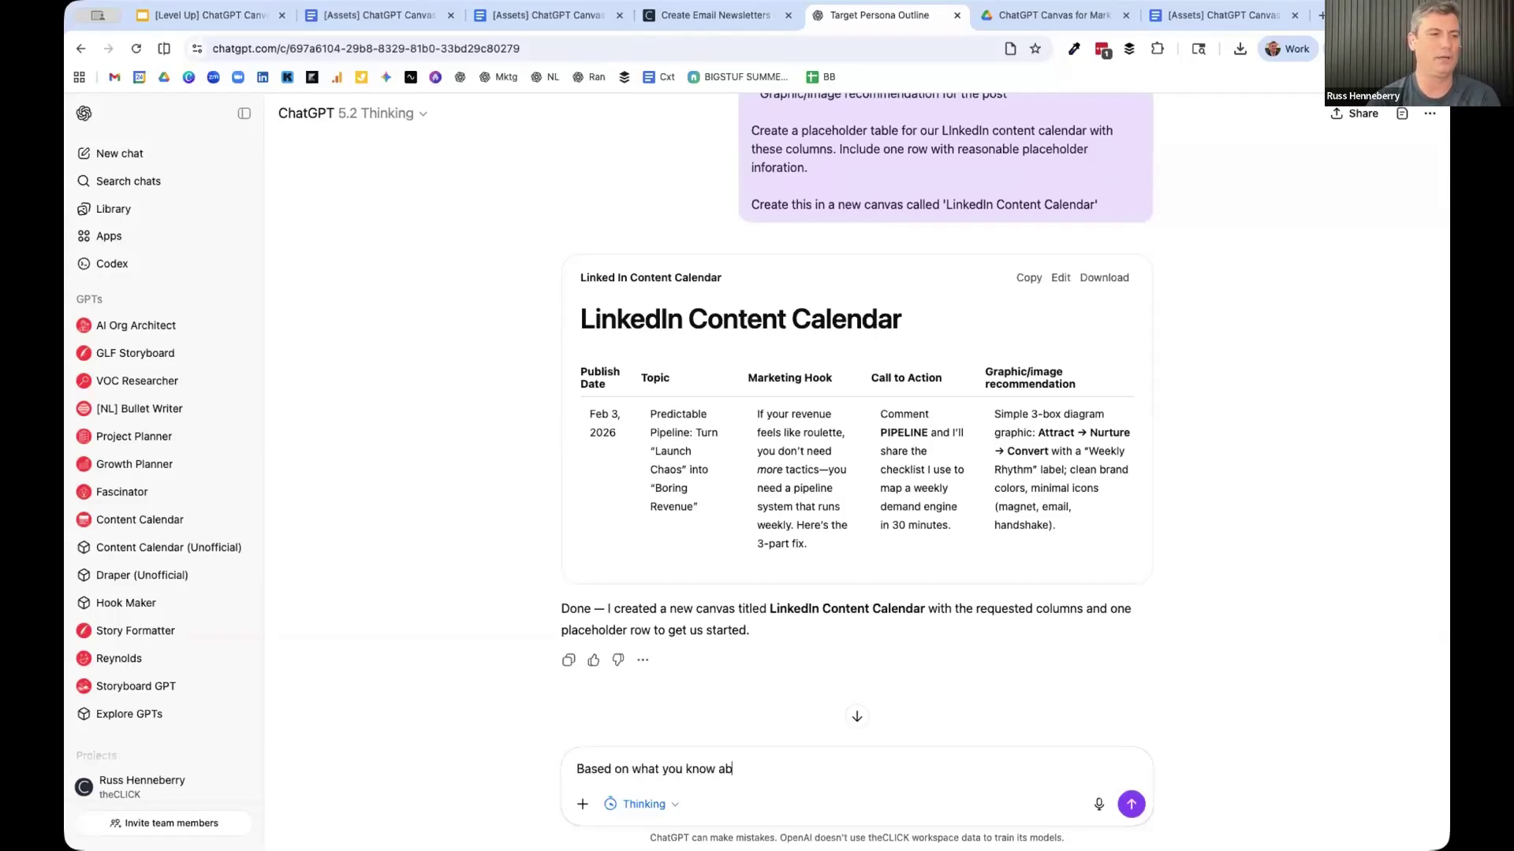
{"action": "type", "text": "out my persona, let's create "}
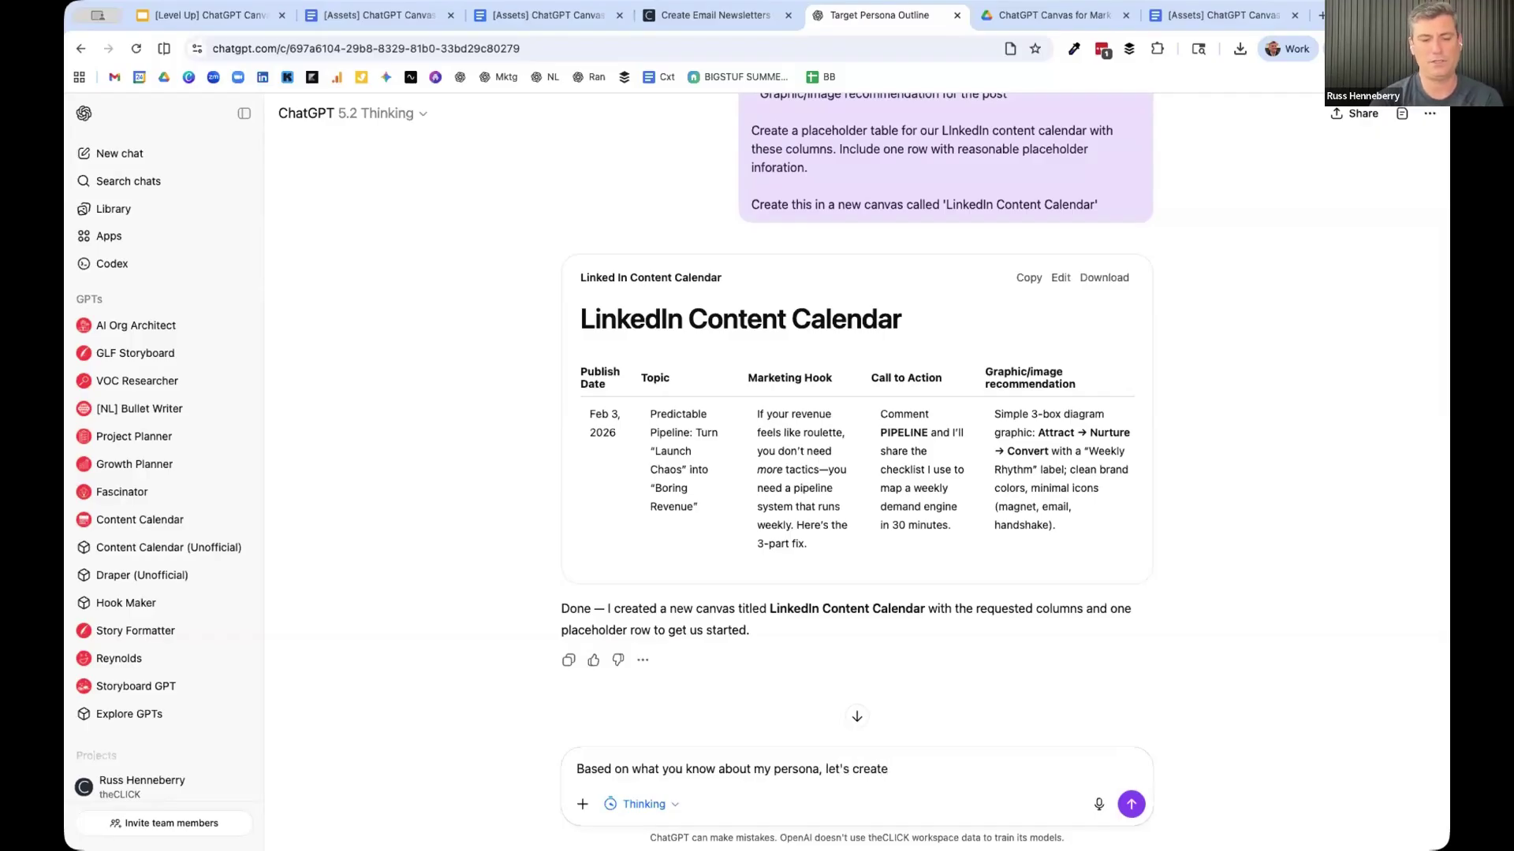
{"action": "type", "text": "10"}
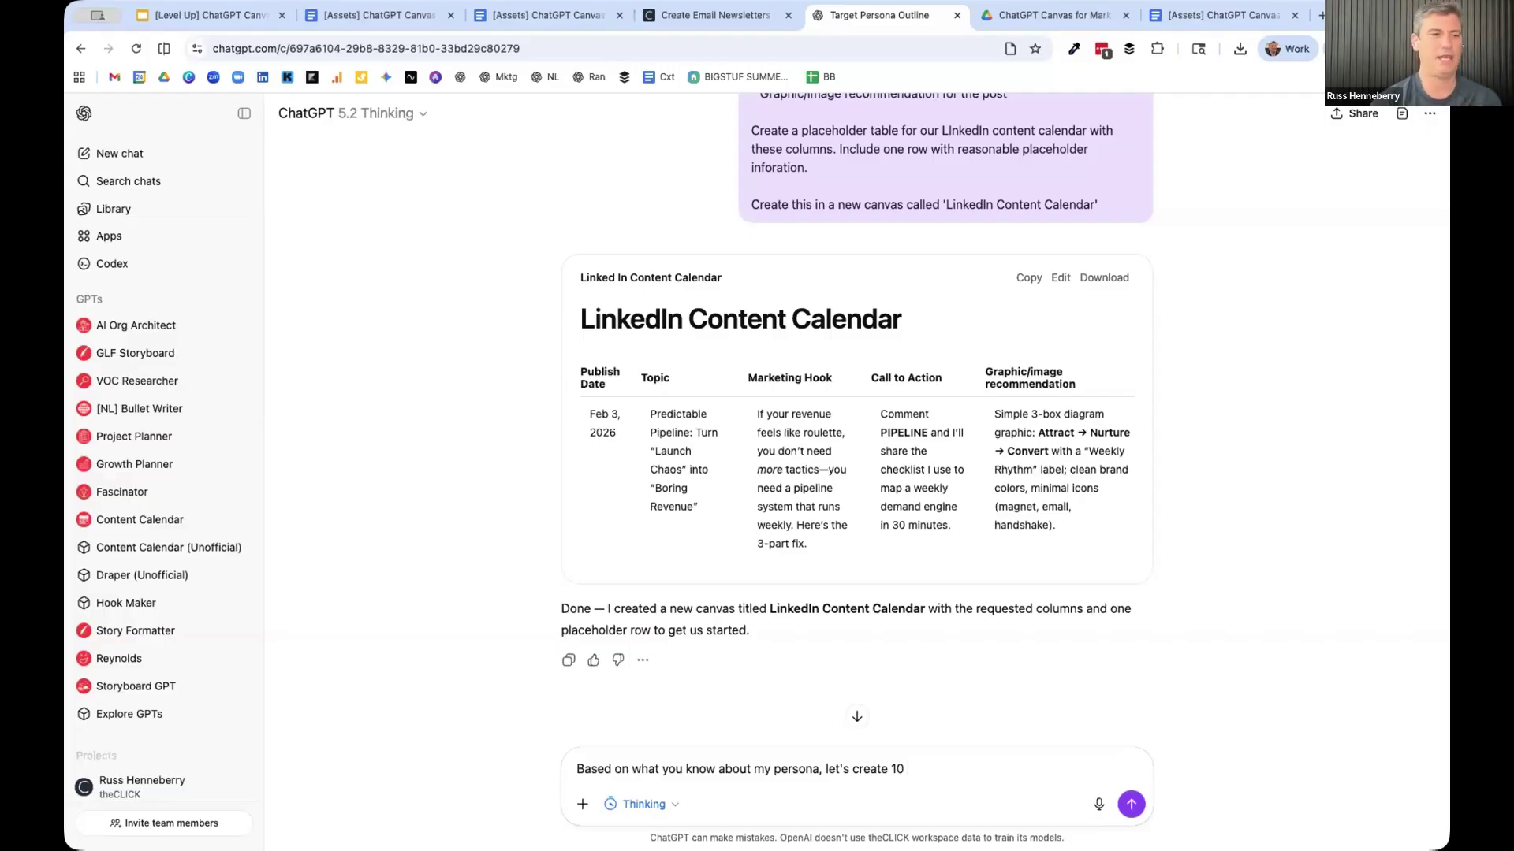
{"action": "type", "text": "content pillar"}
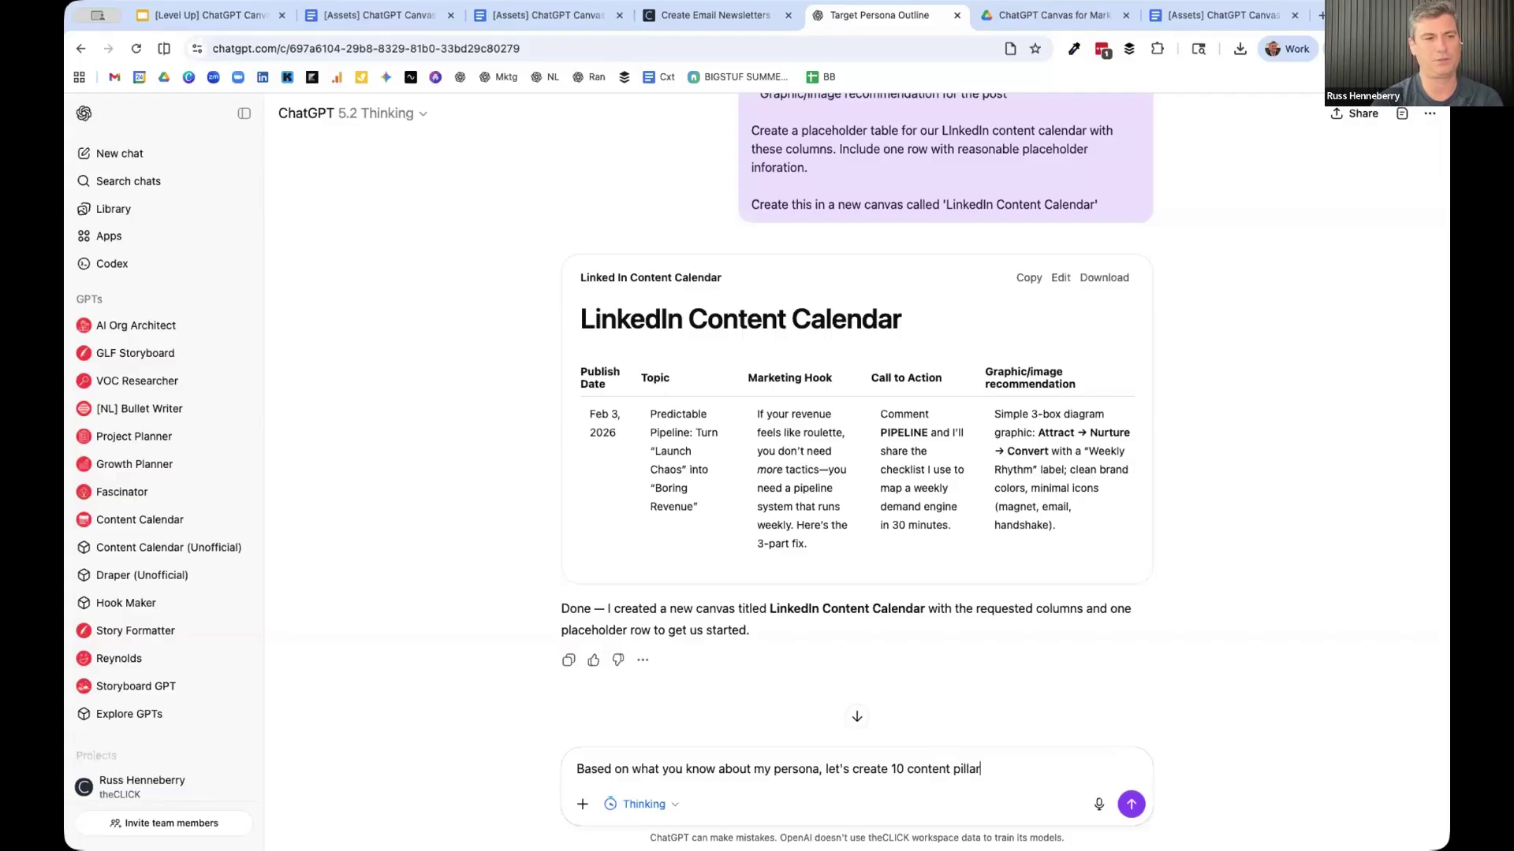
{"action": "type", "text": "s we will publish about o"}
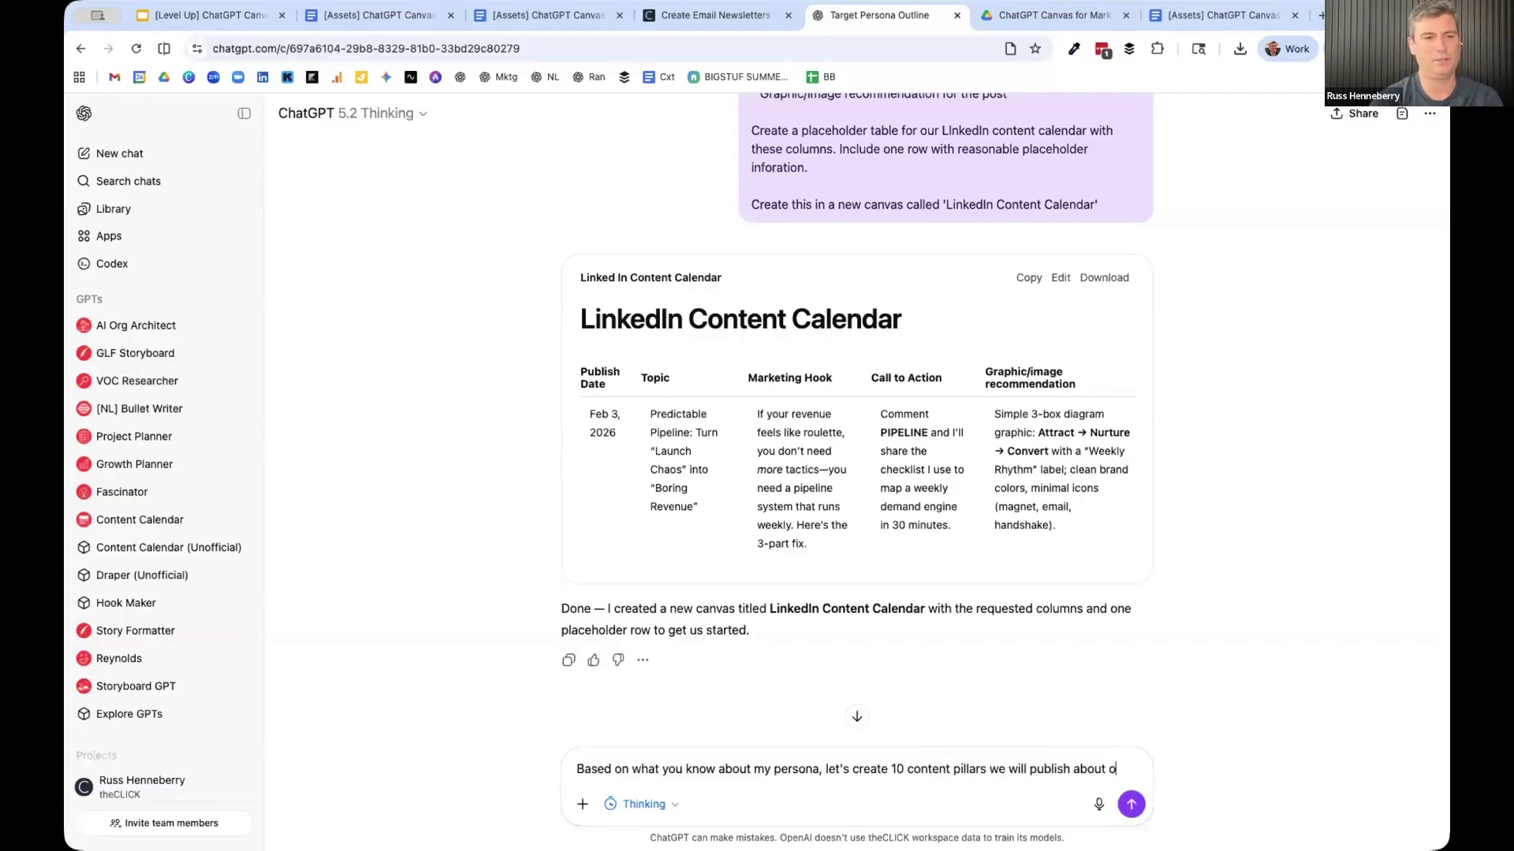
{"action": "type", "text": "n LinkedIn.  Give me"}
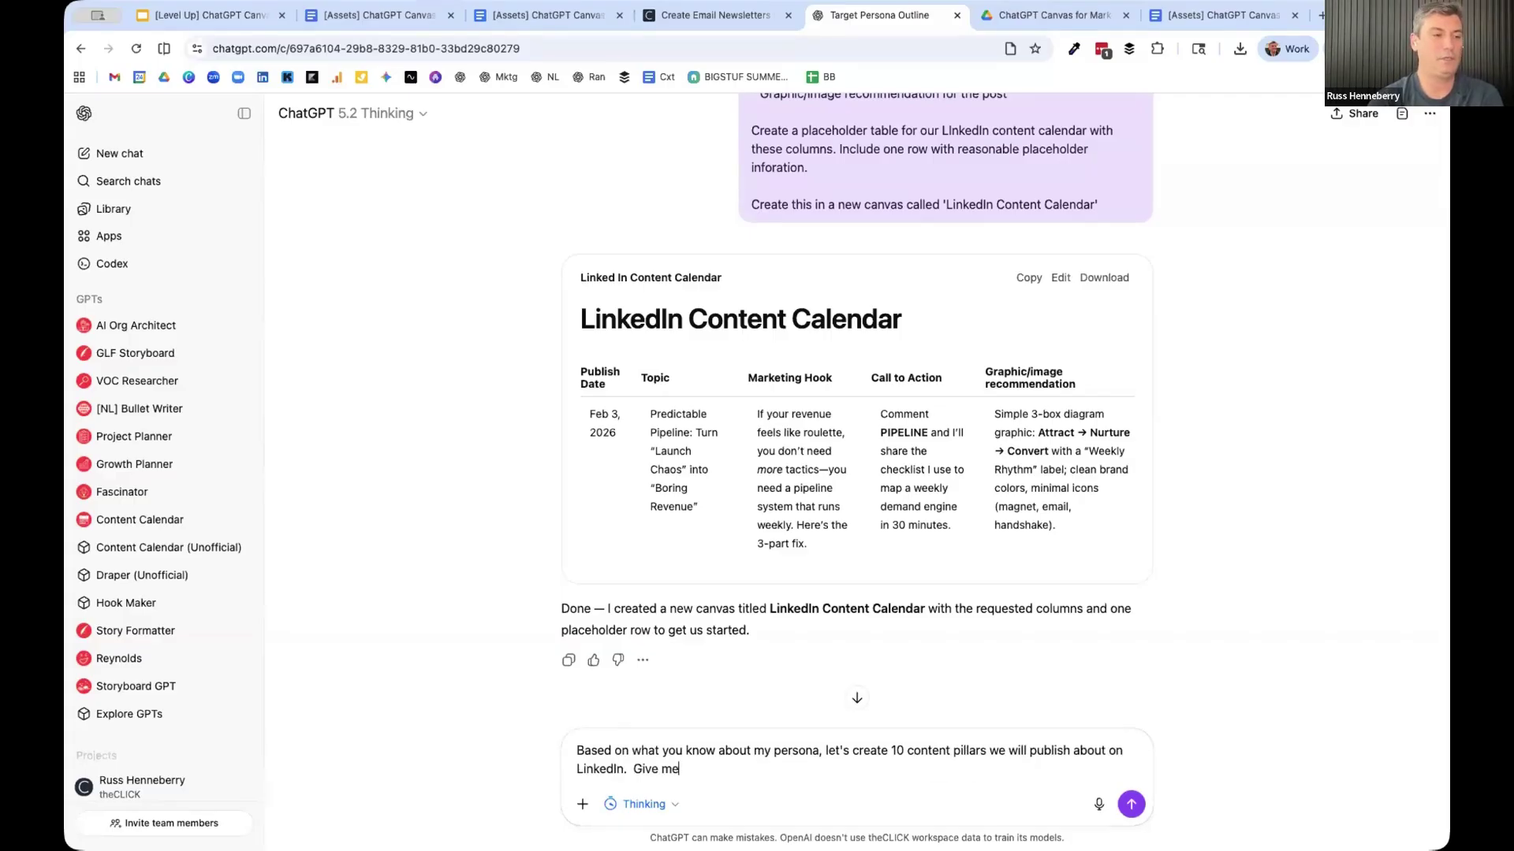
- Request the name of the pillar, a description and 3 example linkedin post topics for each pillar, and send the prompt
{"action": "type", "text": " the name of the pillar and th"}
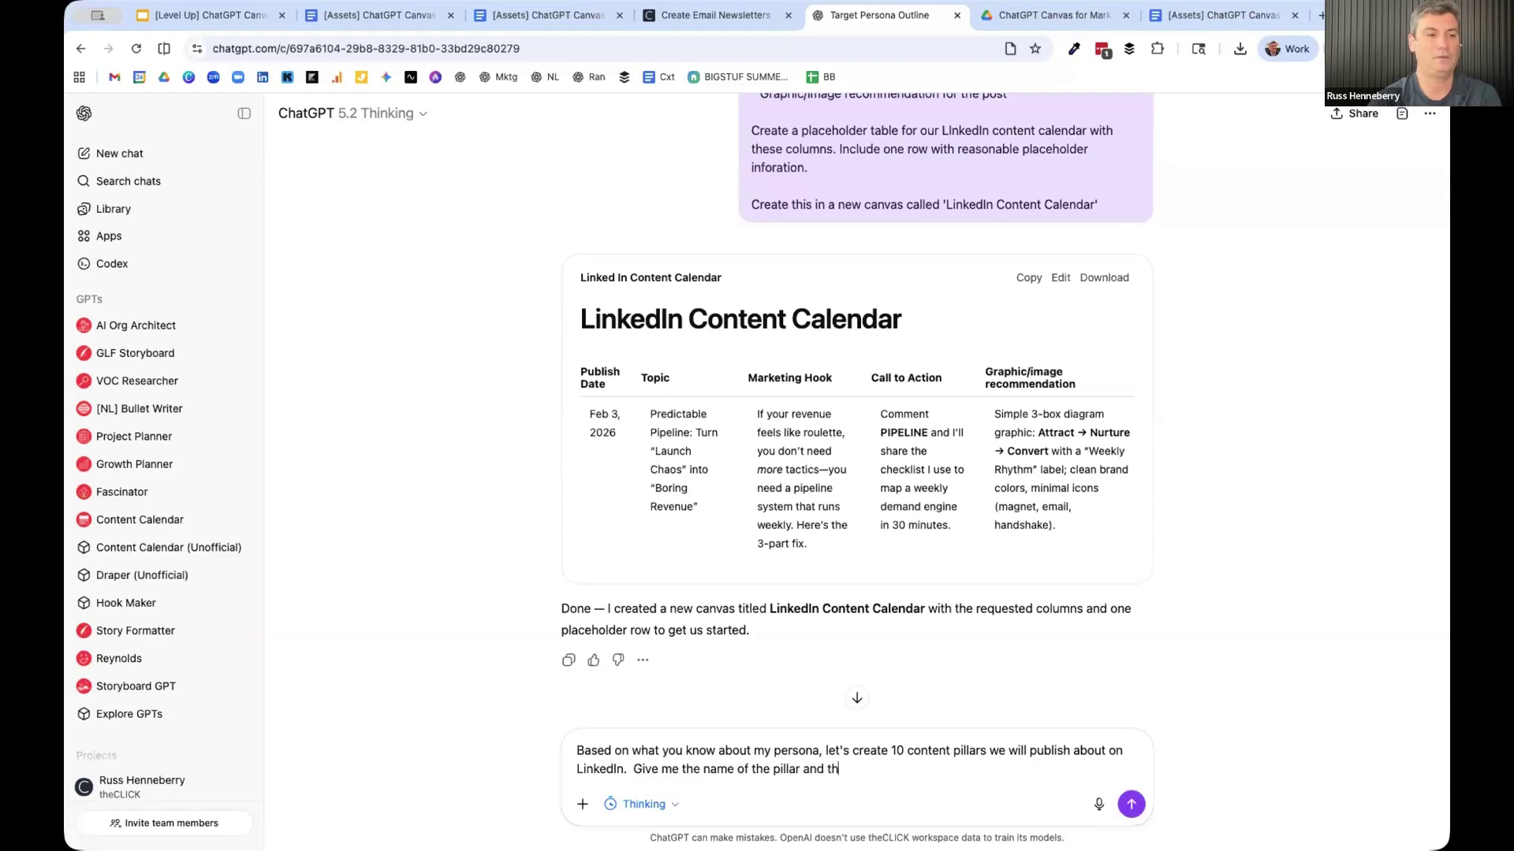
{"action": "key", "text": "BackSpace"}
{"action": "key", "text": "BackSpace"}
{"action": "type", "text": "a description an"}
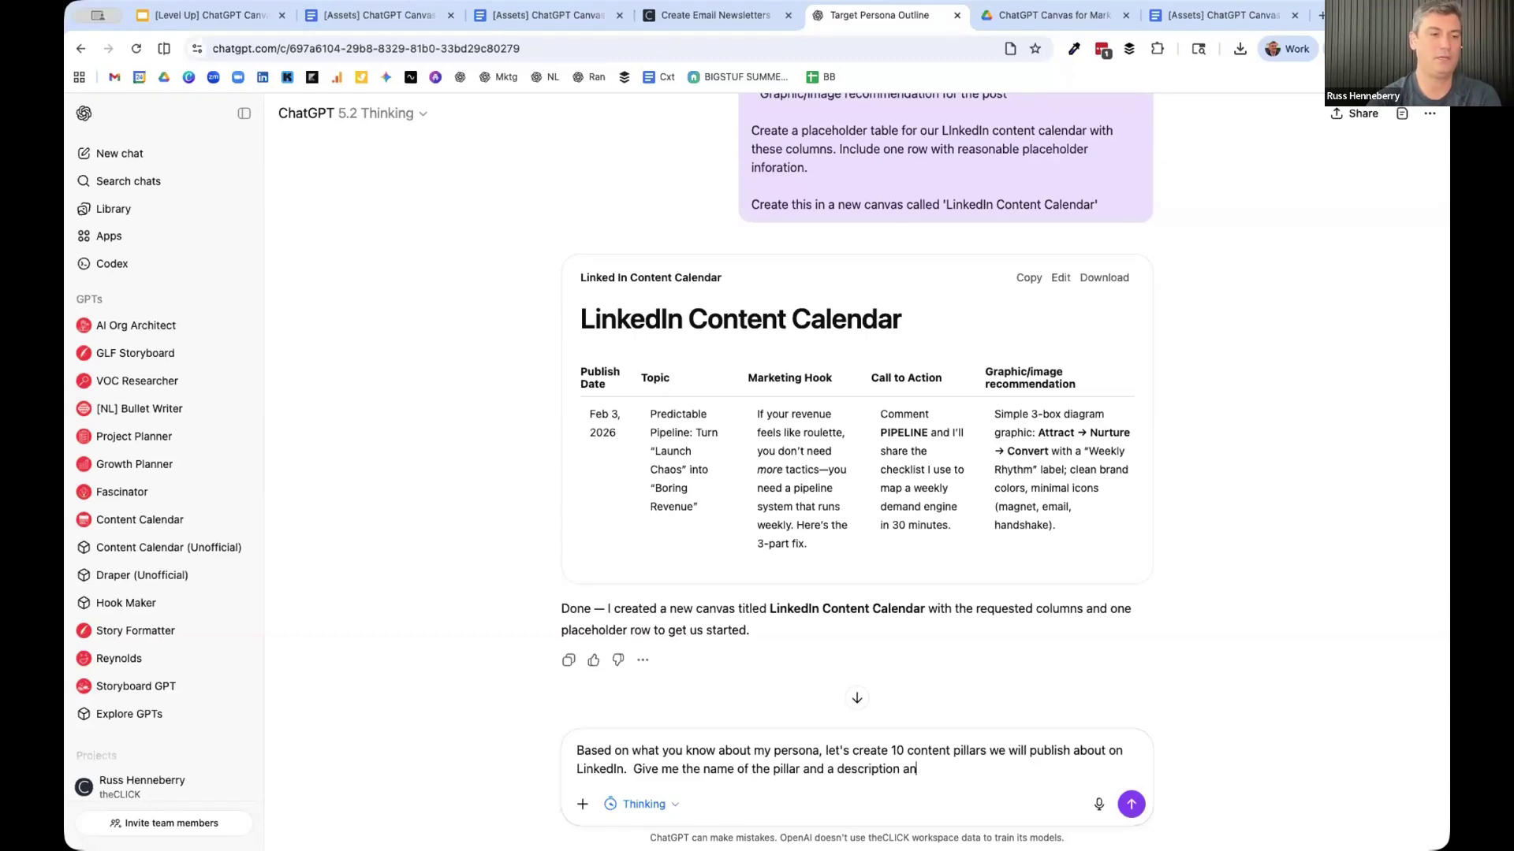
{"action": "type", "text": "d 3"}
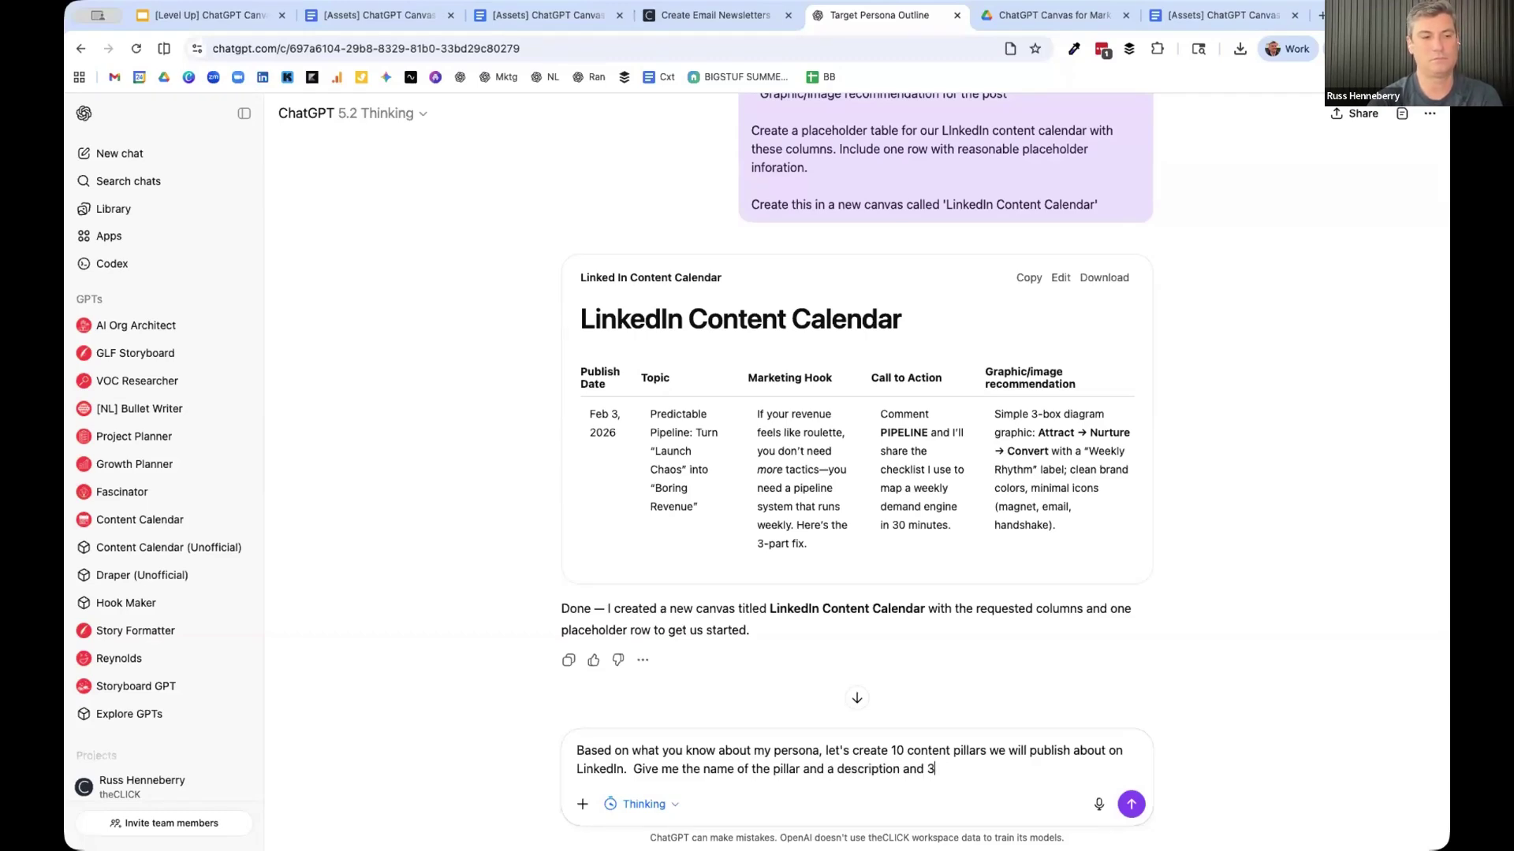
{"action": "type", "text": " example"}
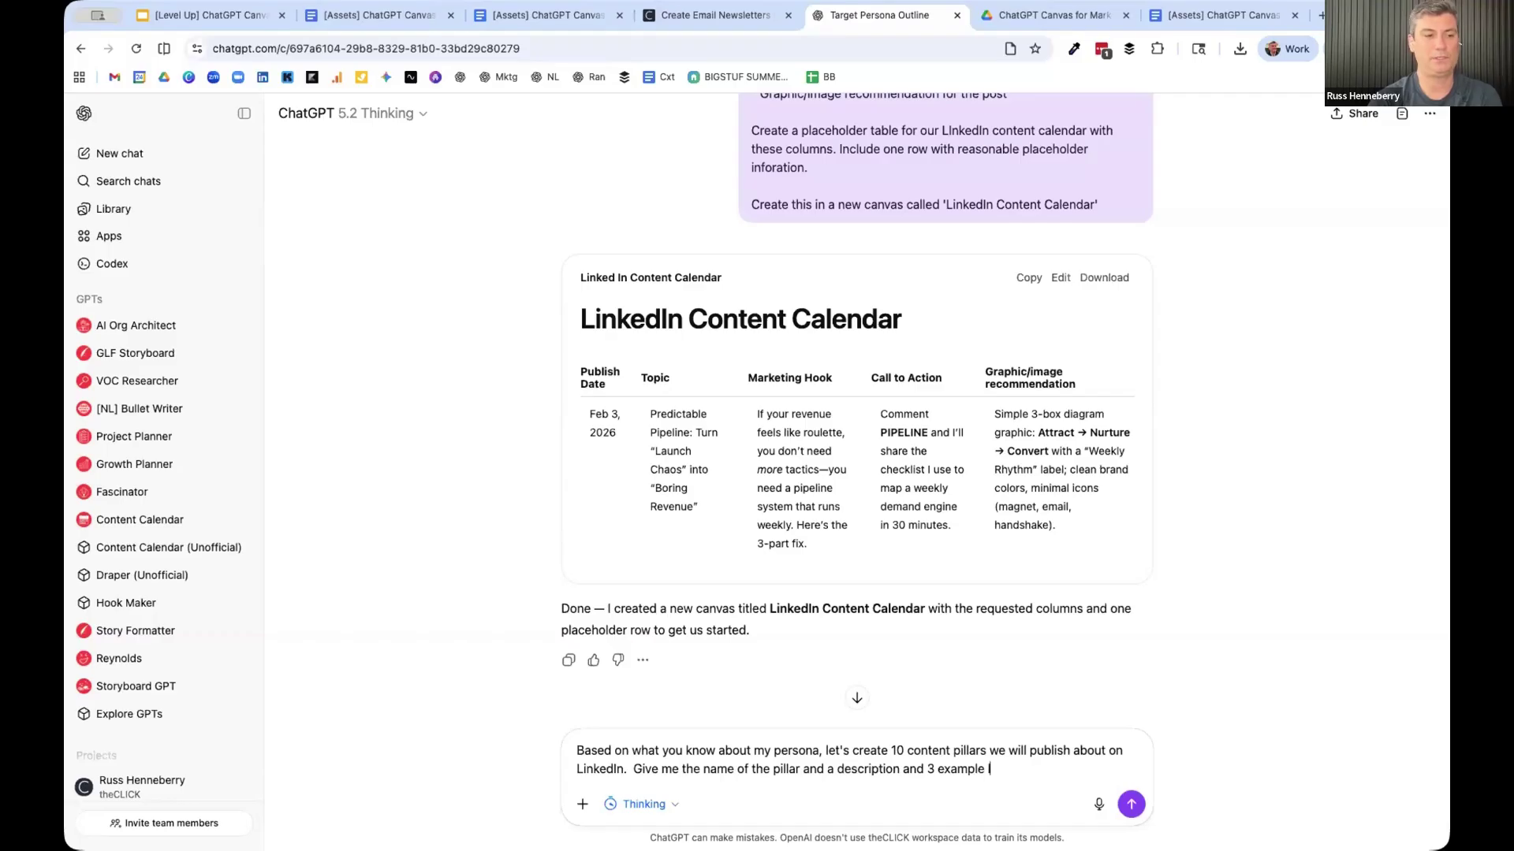
{"action": "type", "text": " linkedin post topics for eac"}
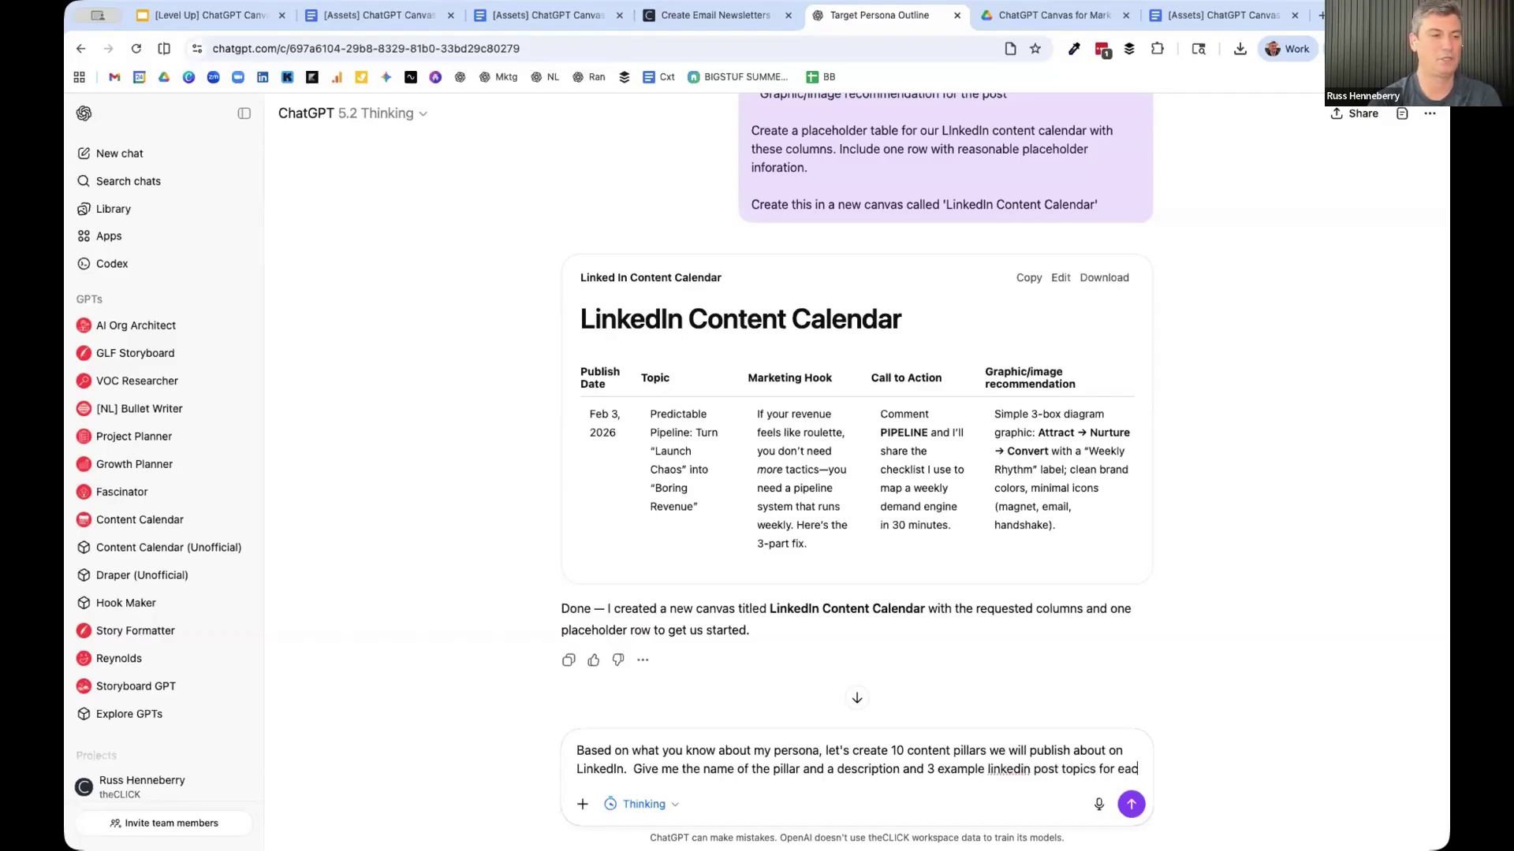
{"action": "type", "text": "h pillar"}
{"action": "key", "text": "Return"}
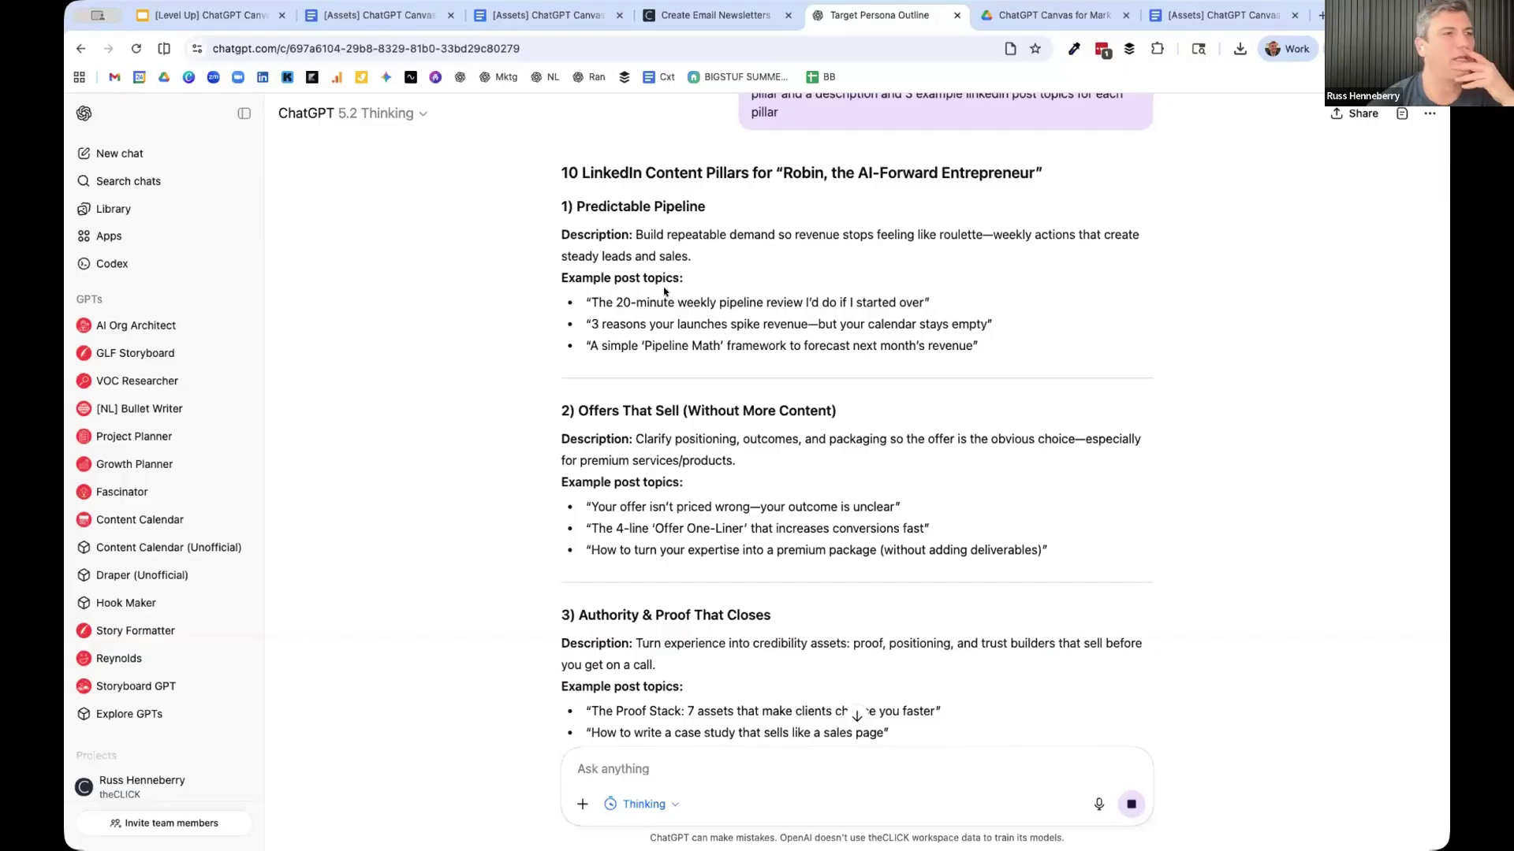
- Review the ten content pillars in the reply, highlighting the Founder Time Leverage pillar along the way
{"action": "scroll", "coordinate": [652, 347], "scroll_direction": "down", "scroll_amount": 3}
{"action": "scroll", "coordinate": [652, 346], "scroll_direction": "down", "scroll_amount": 4}
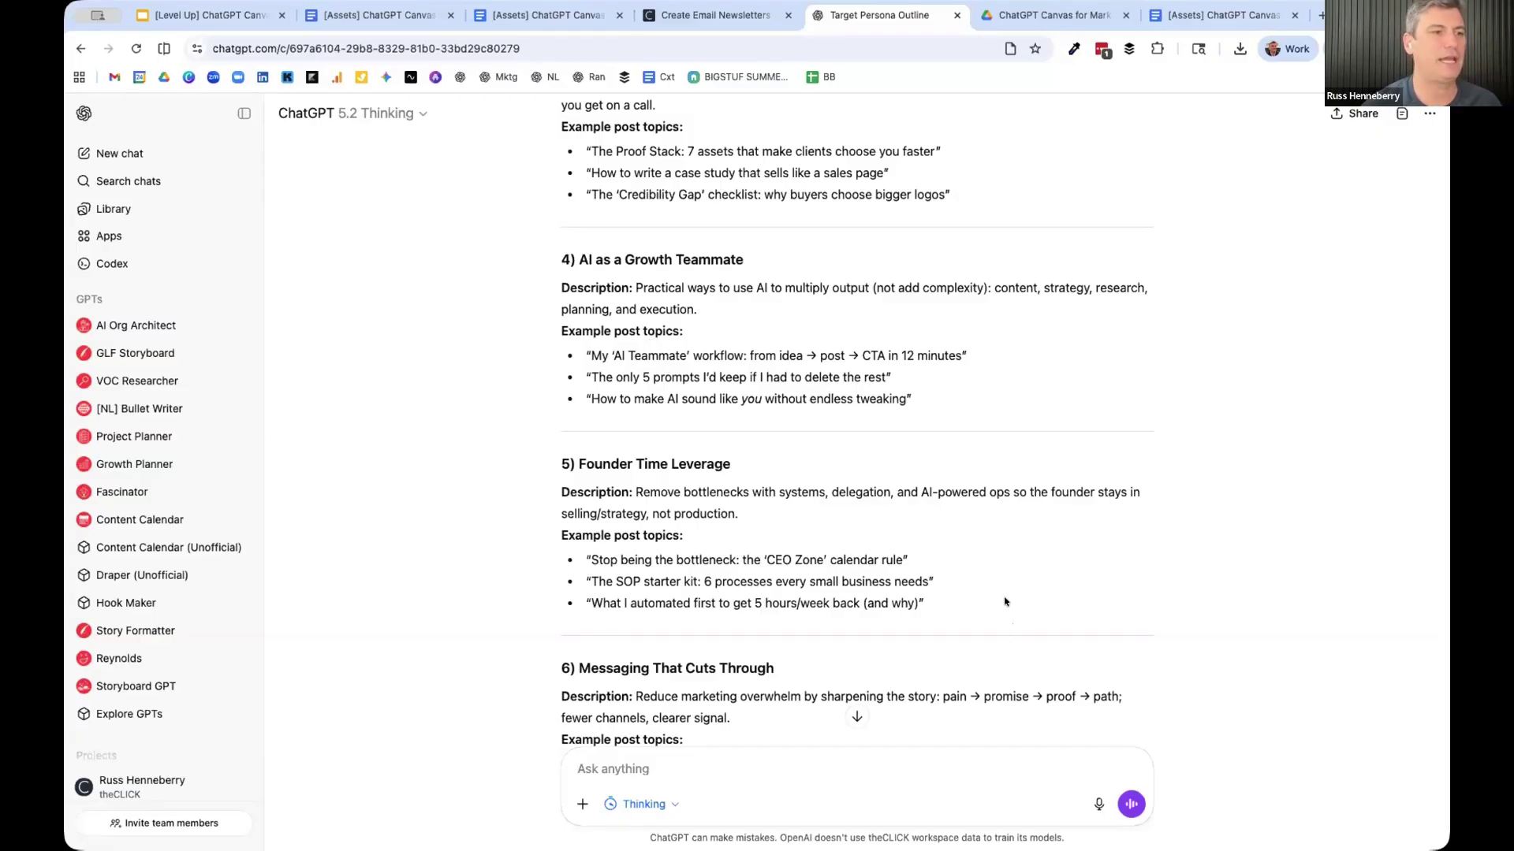
{"action": "left_click_drag", "start_coordinate": [1004, 602], "coordinate": [577, 465]}
{"action": "scroll", "coordinate": [552, 630], "scroll_direction": "down", "scroll_amount": 20}
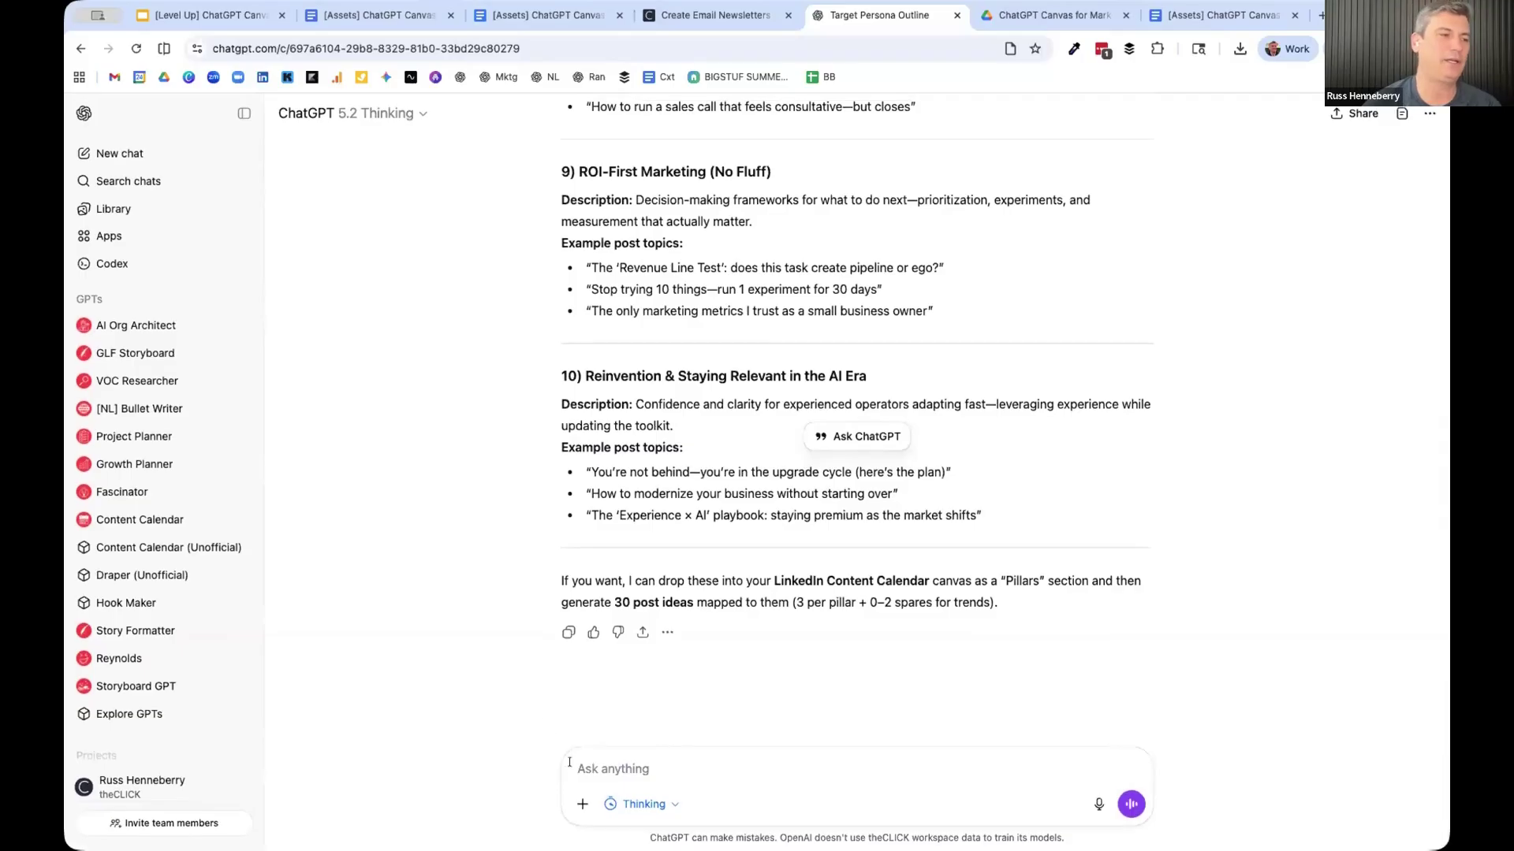
- Start a new prompt with "Create a new canvas called 'Content Pillars' and put the first 5 pillars in that canvas."
{"action": "left_click", "coordinate": [612, 765]}
{"action": "type", "text": "Crea"}
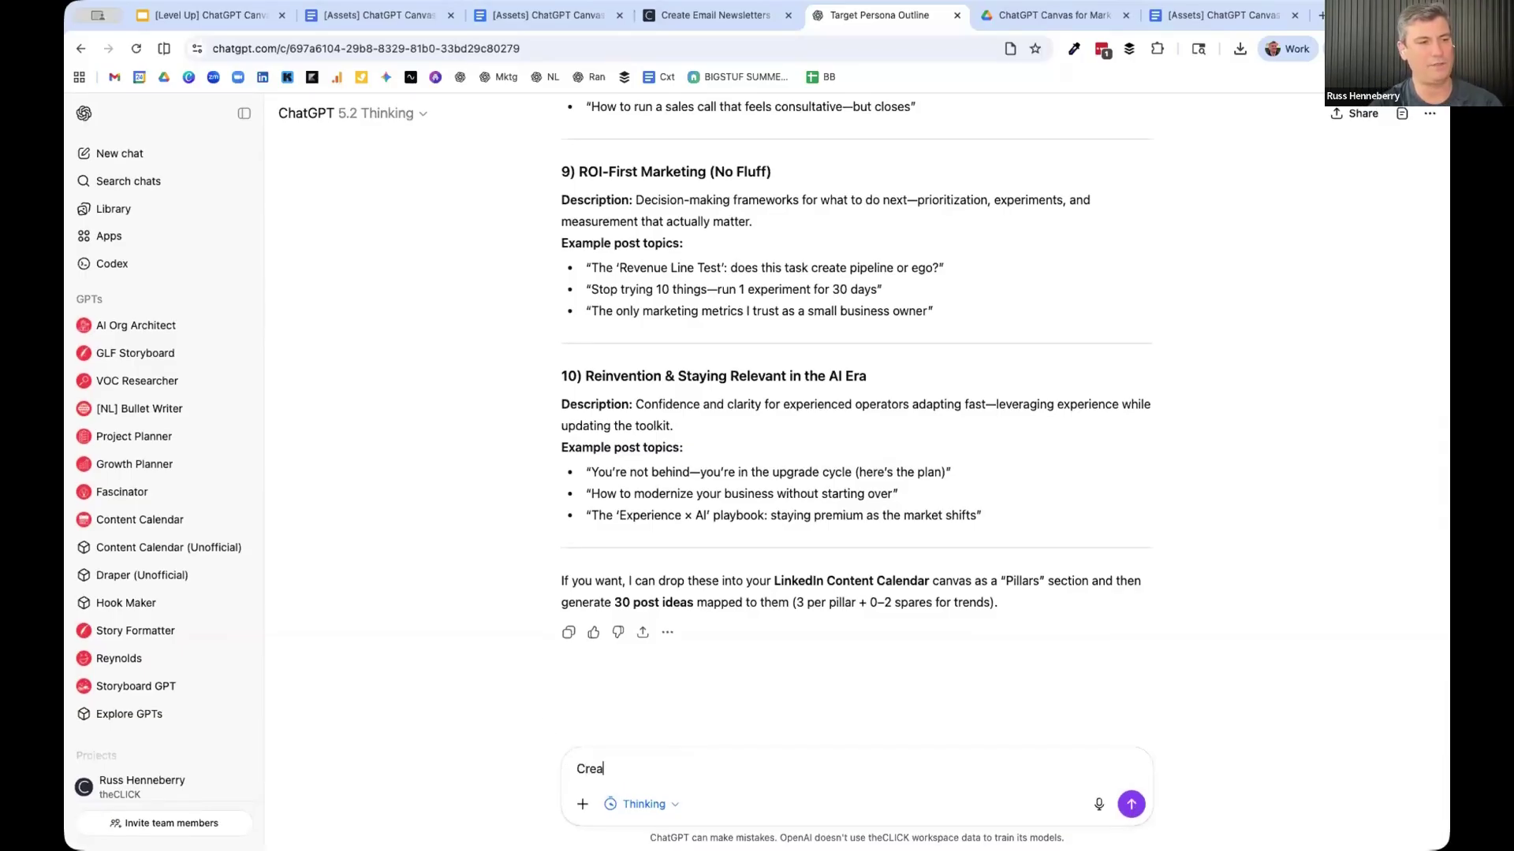
{"action": "type", "text": "te a new canvas called 'Content"}
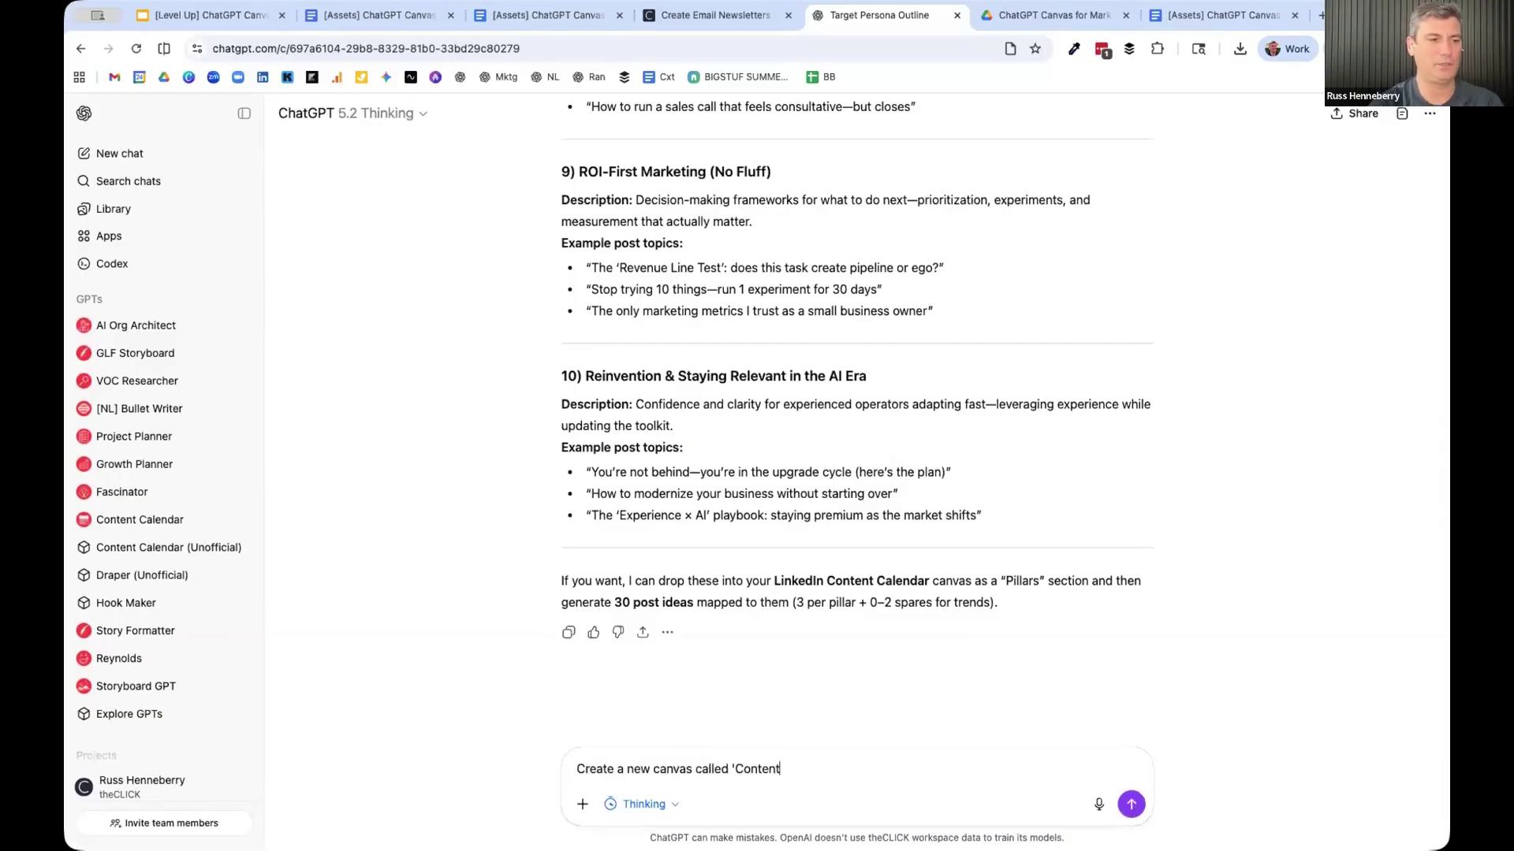
{"action": "type", "text": " Pillars' and put the first"}
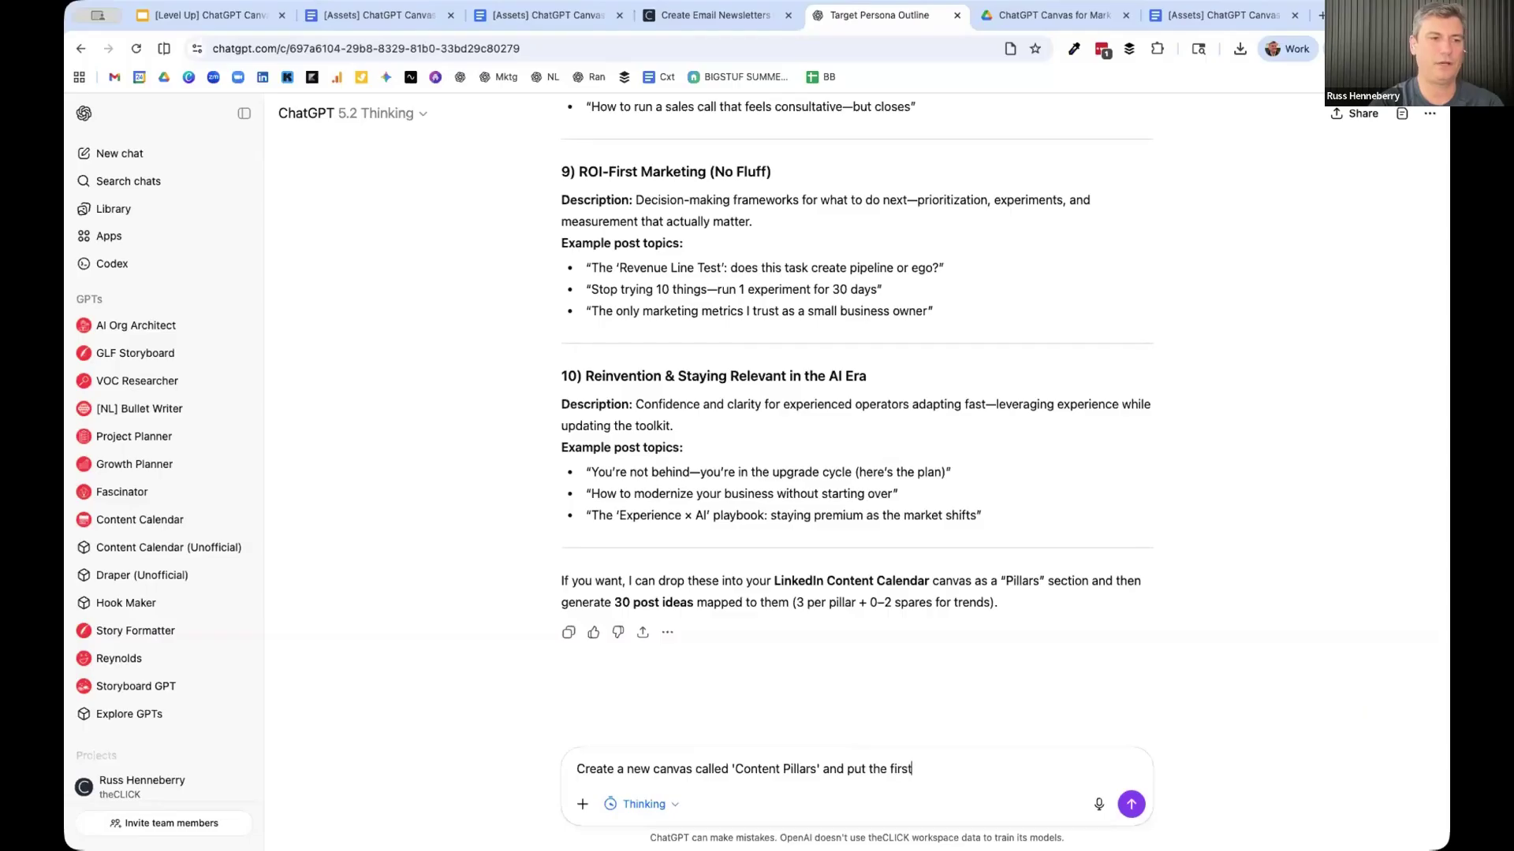
{"action": "type", "text": " 5 pillars in th"}
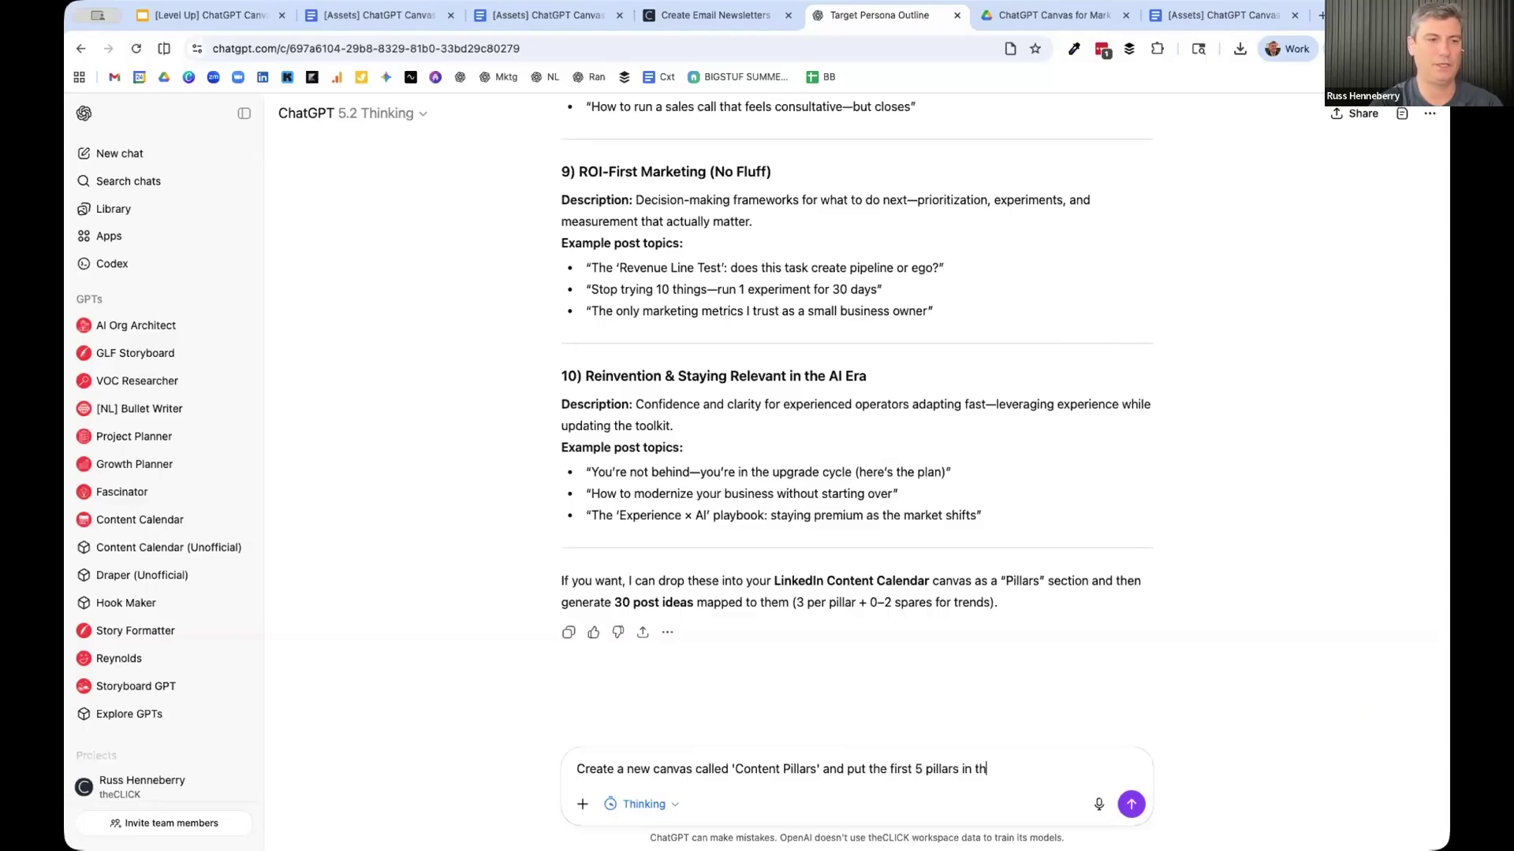
{"action": "type", "text": "at canvas.  Also add "}
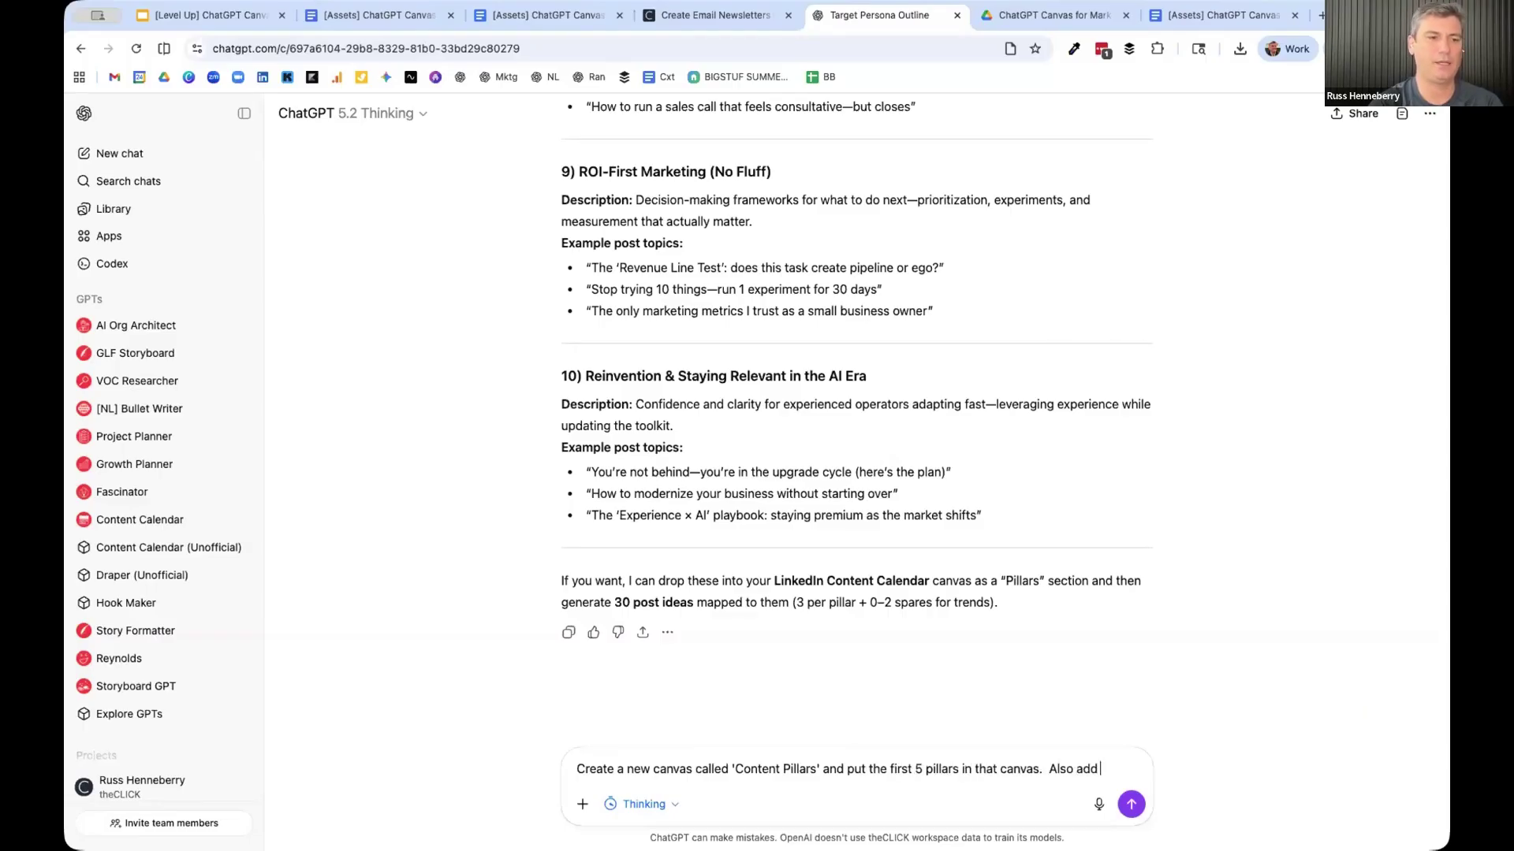
- Ask to also add "a little intro as to what these pillars are and what the purpose is" and send the prompt
{"action": "type", "text": "a little intro as to w"}
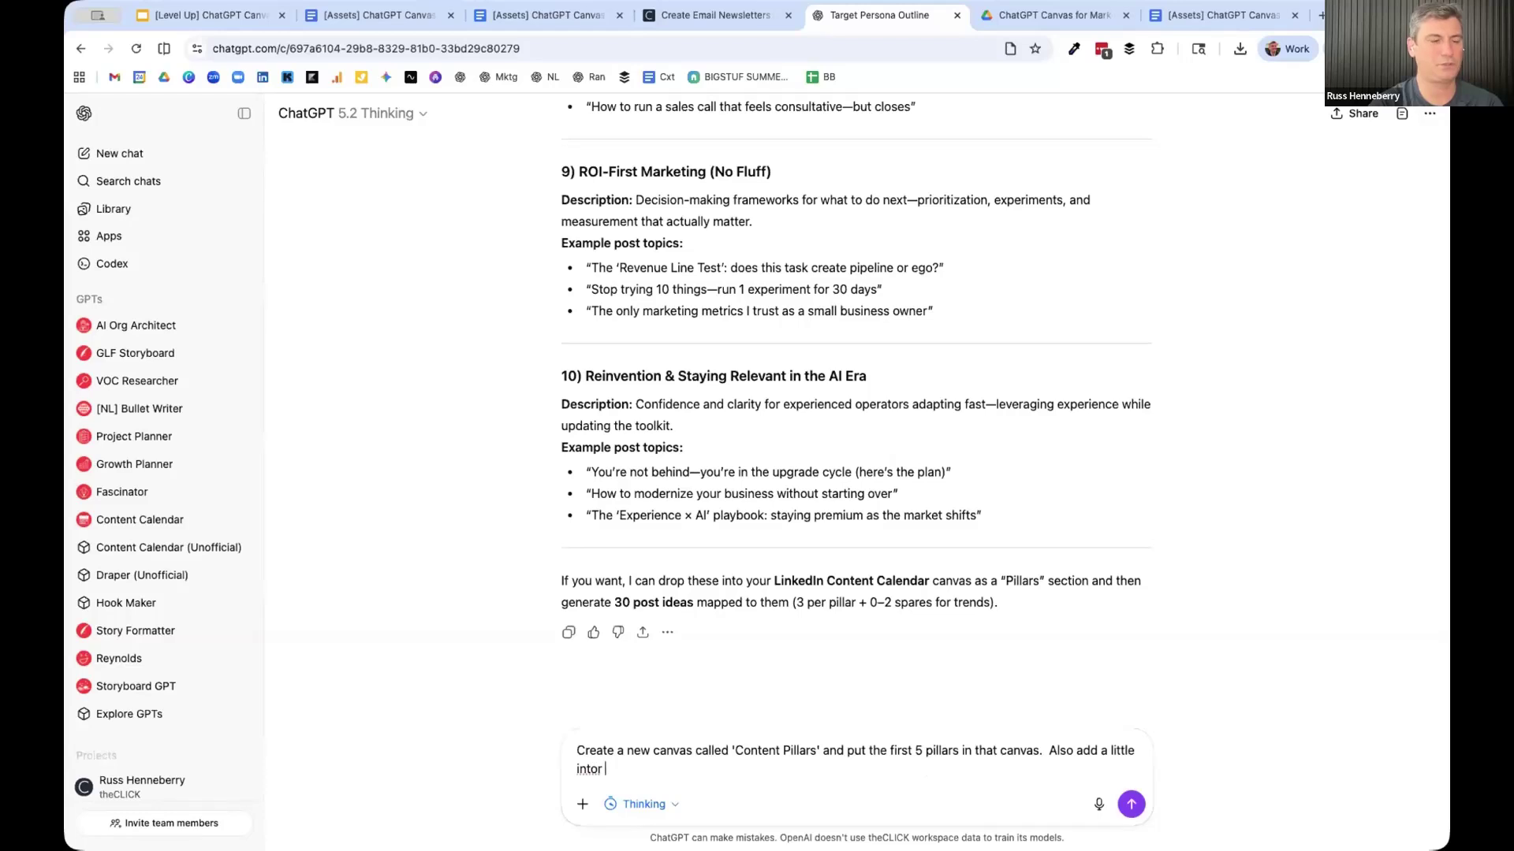
{"action": "type", "text": "t the "}
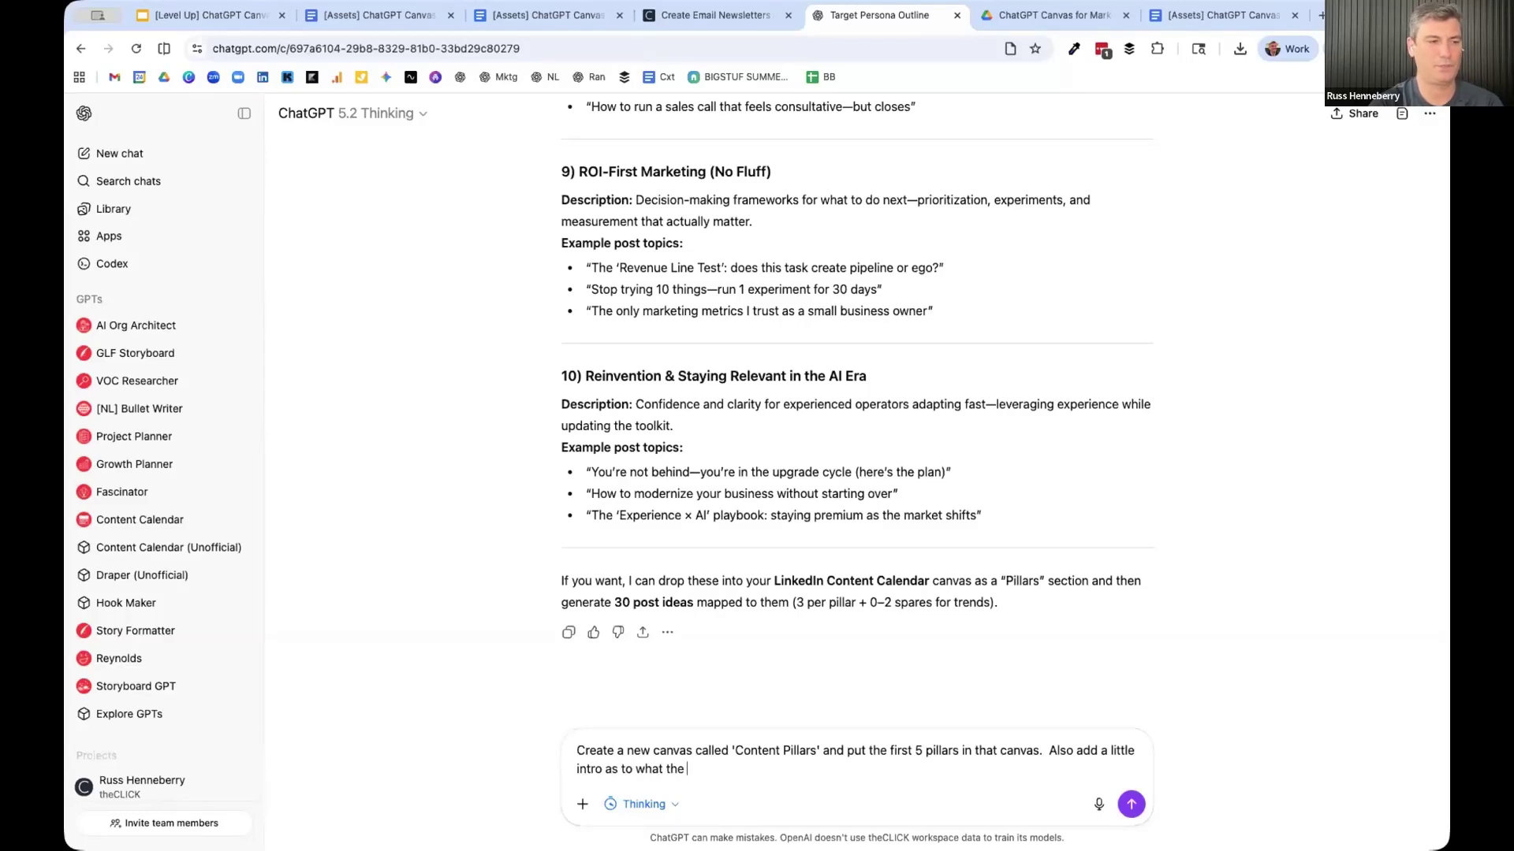
{"action": "type", "text": "se pillars are and what the purpose is"}
{"action": "key", "text": "Return"}
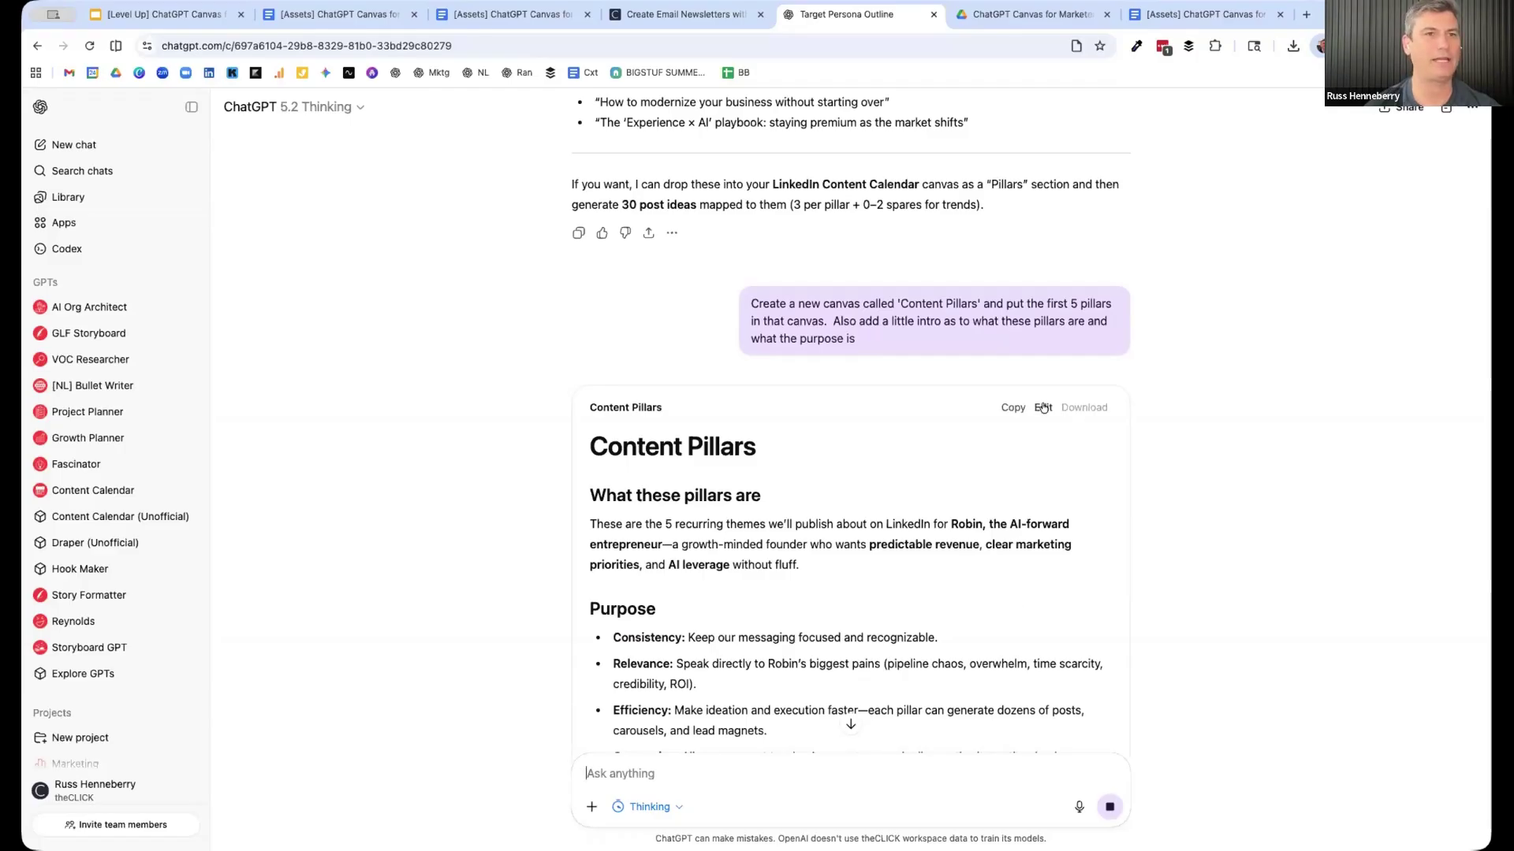
- View the LinkedIn Content Calendar canvas, and open the Content Pillars canvas with a wider conversation pane beside it
{"action": "left_click", "coordinate": [1444, 115]}
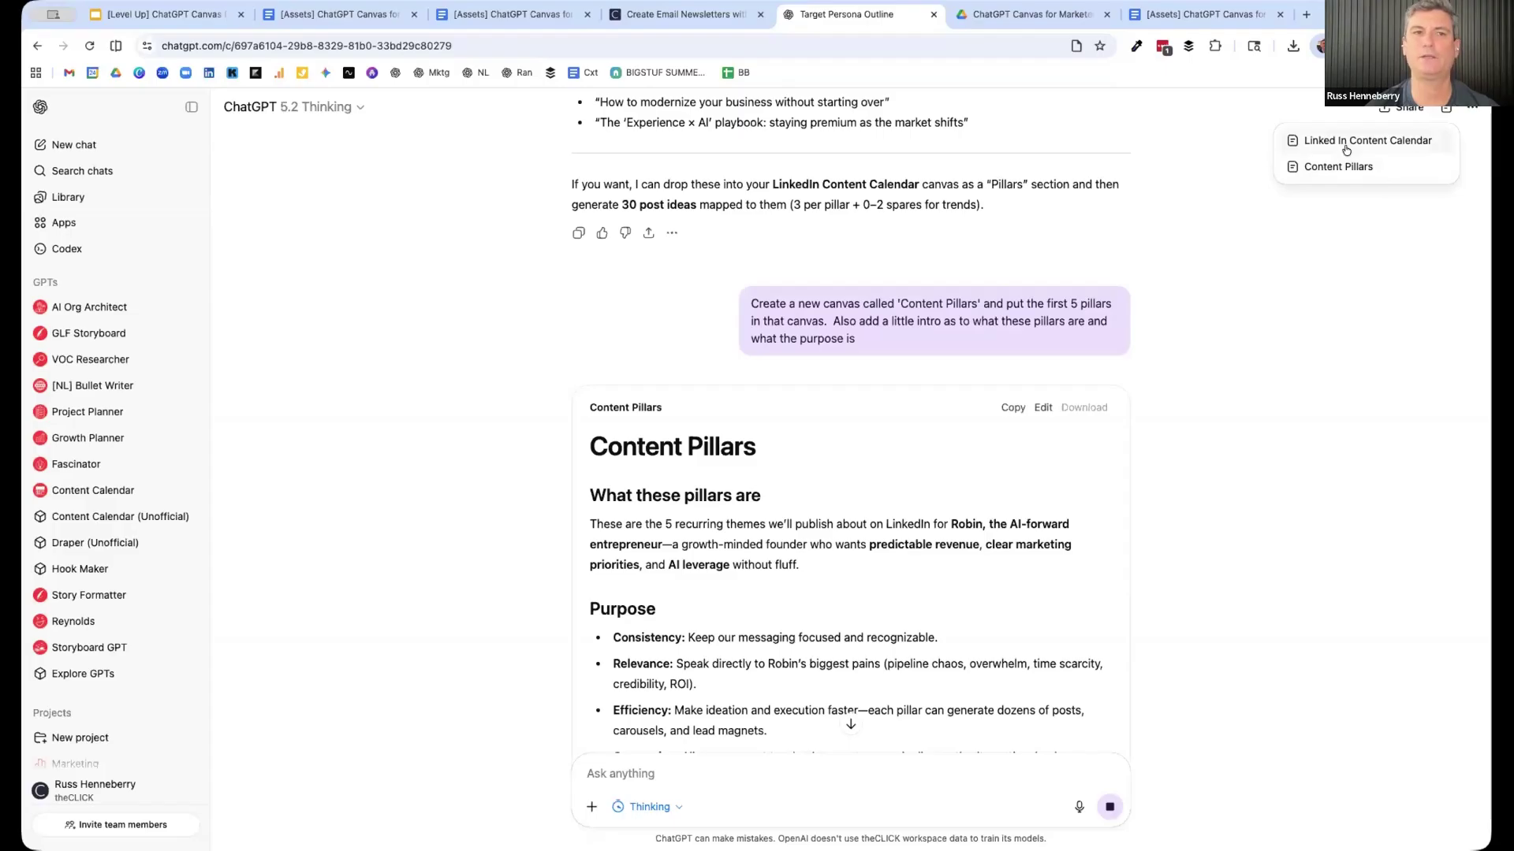
{"action": "left_click", "coordinate": [1345, 150]}
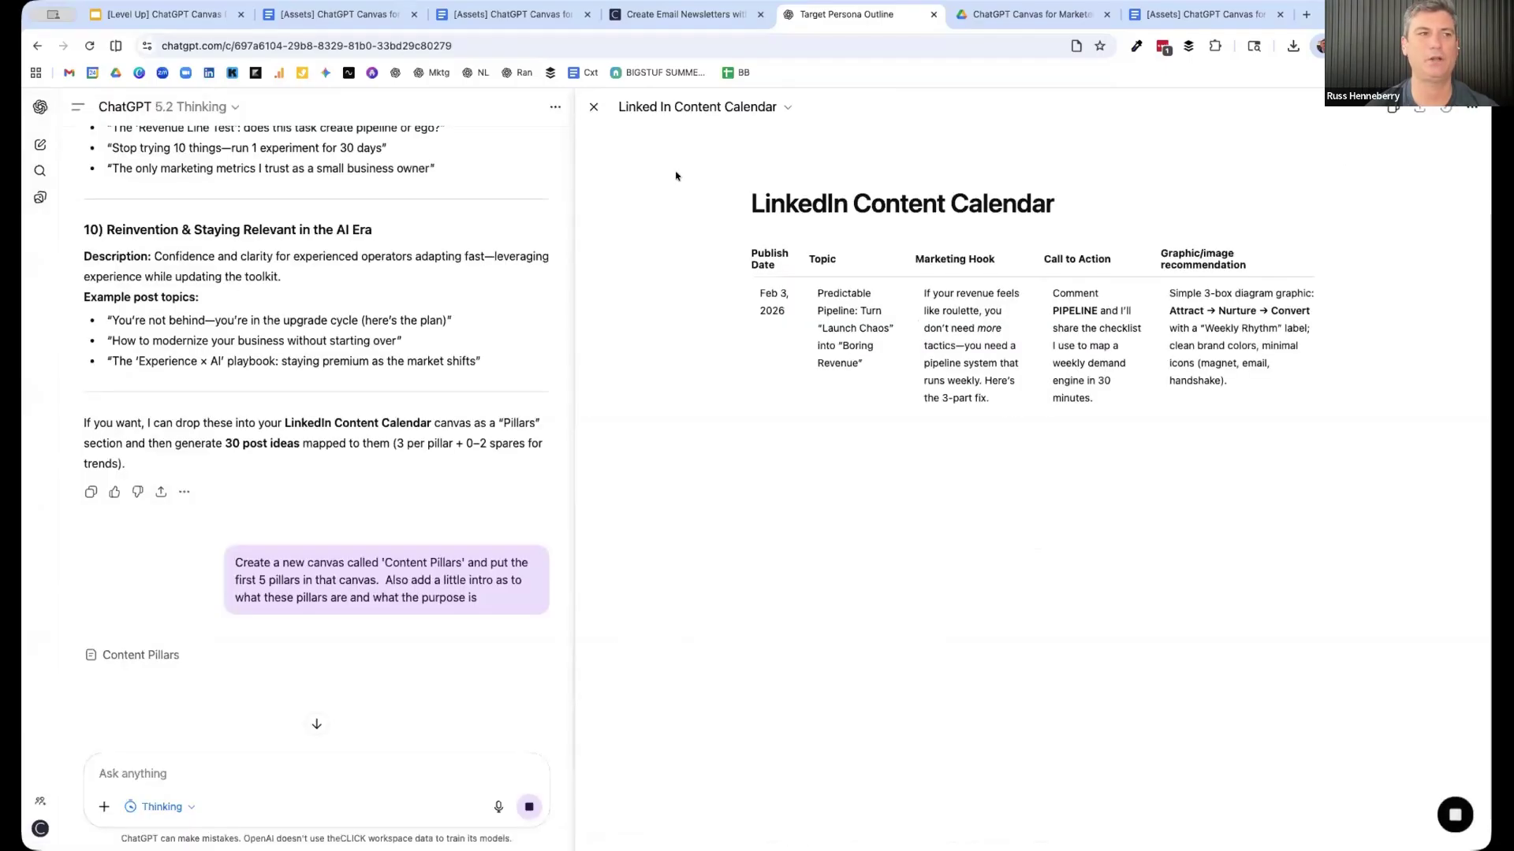
{"action": "left_click", "coordinate": [1445, 115]}
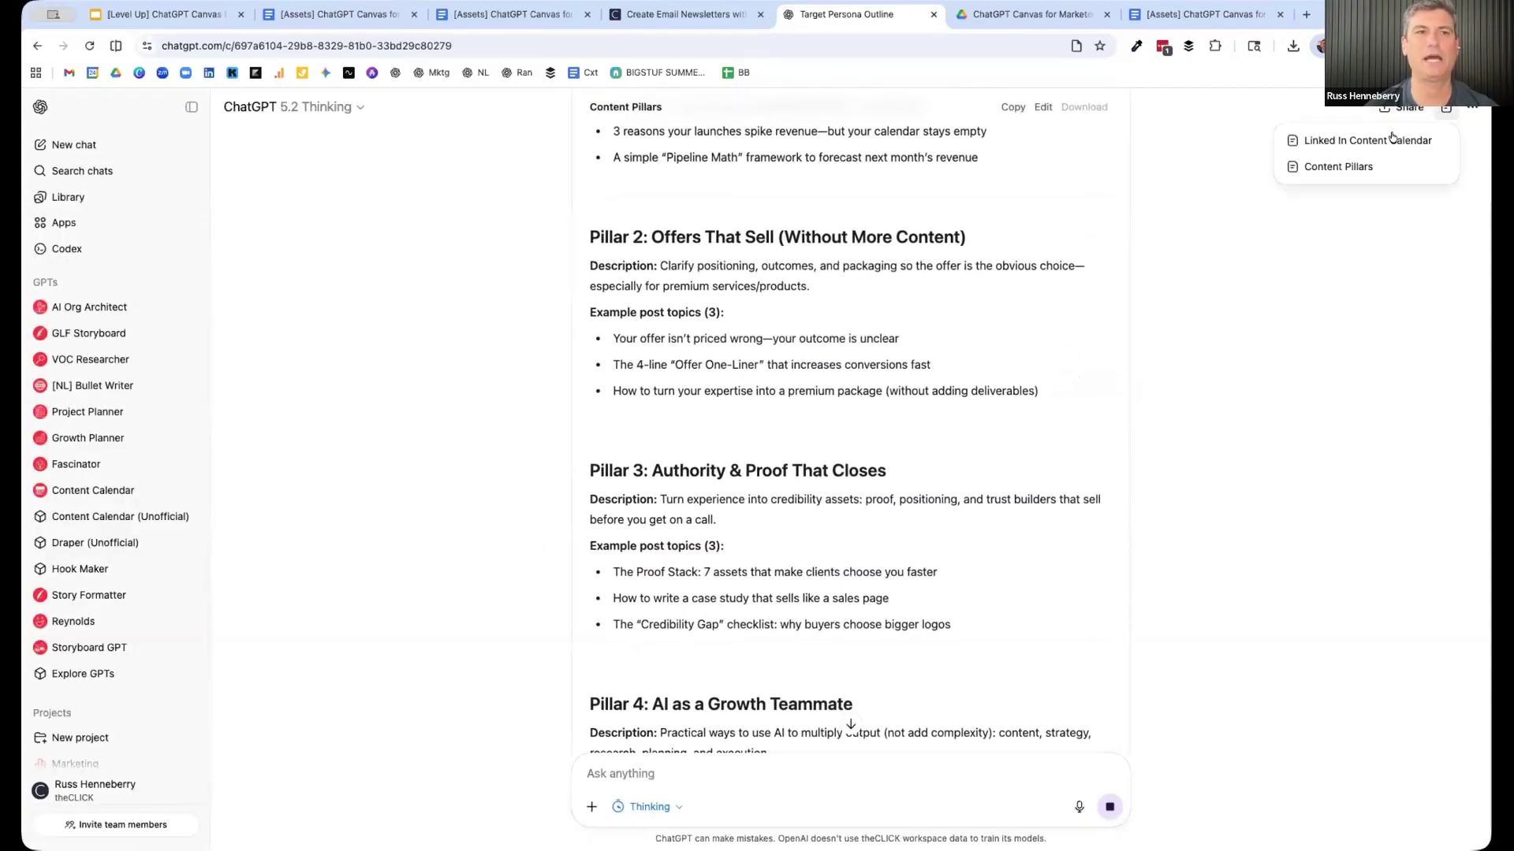
{"action": "left_click", "coordinate": [1327, 168]}
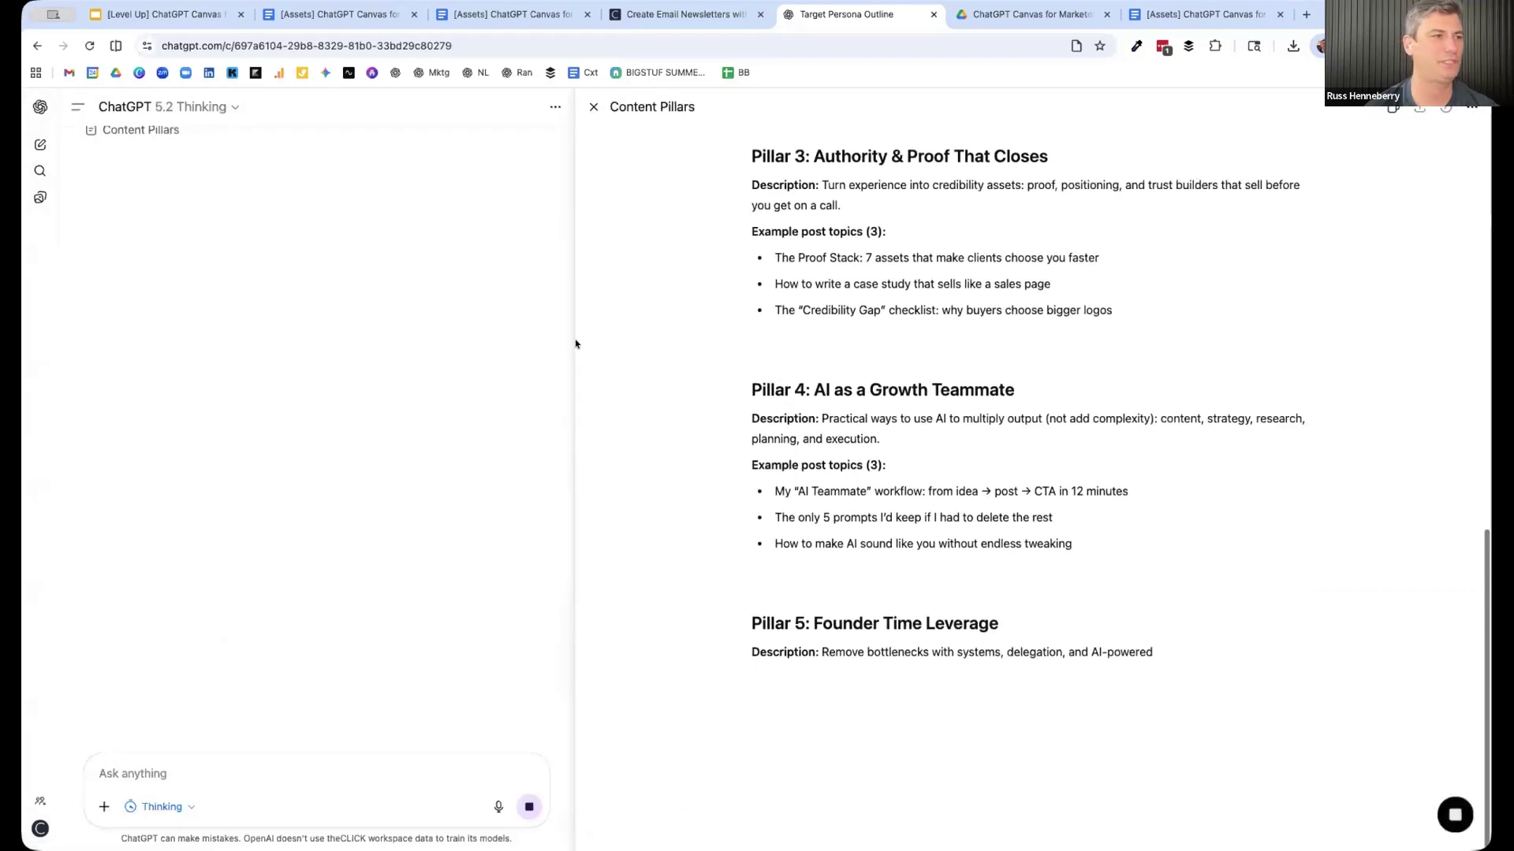
{"action": "left_click_drag", "start_coordinate": [568, 339], "coordinate": [726, 347]}
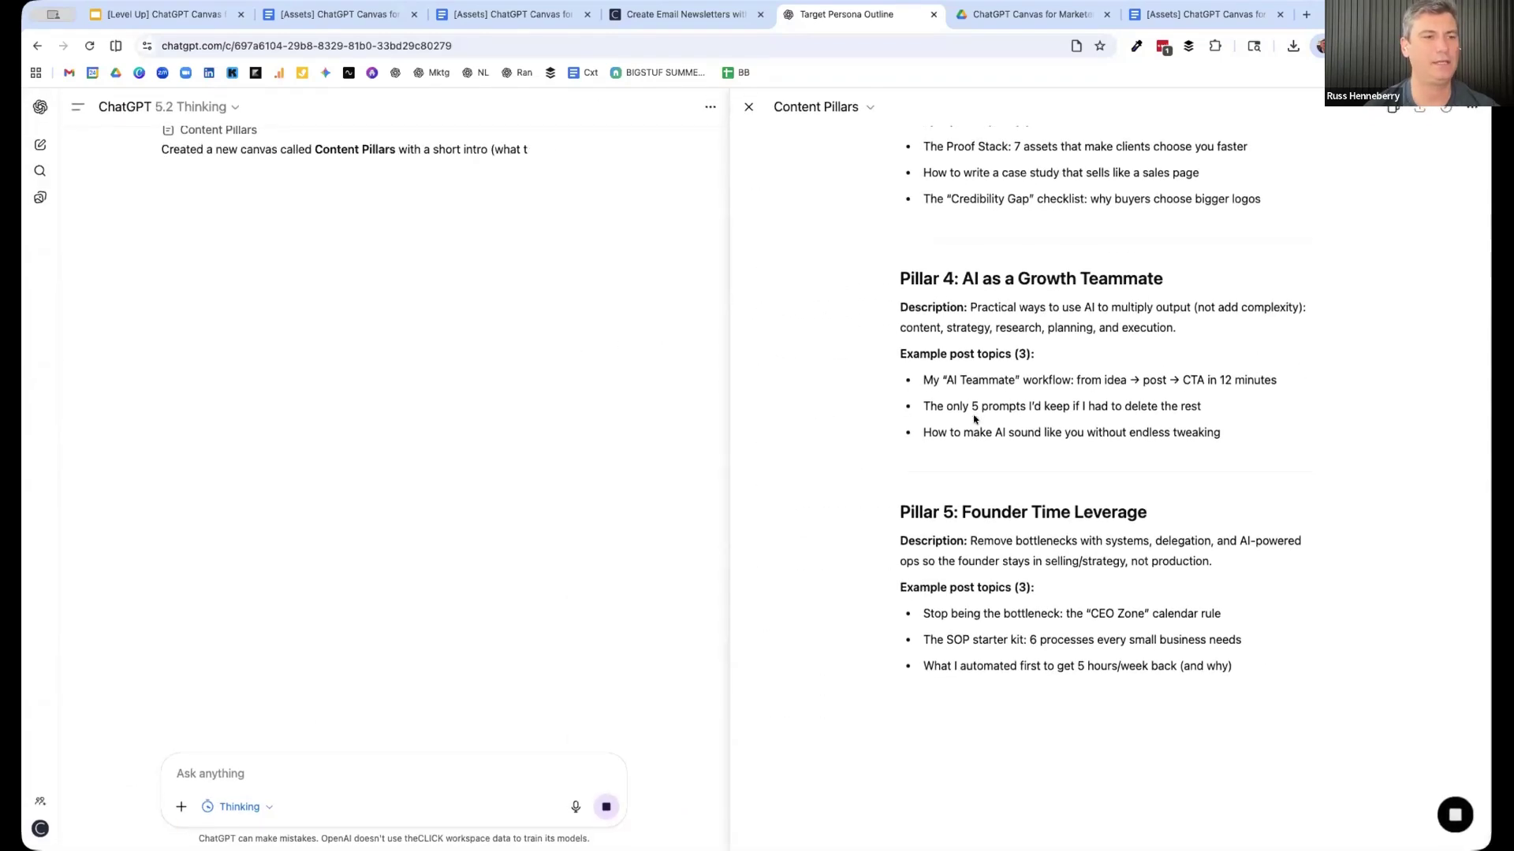
- Examine the Content Pillars canvas from Pillar 5 back to its title, highlighting the "What these pillars are" intro and the Purpose section
{"action": "scroll", "coordinate": [974, 417], "scroll_direction": "up", "scroll_amount": 7}
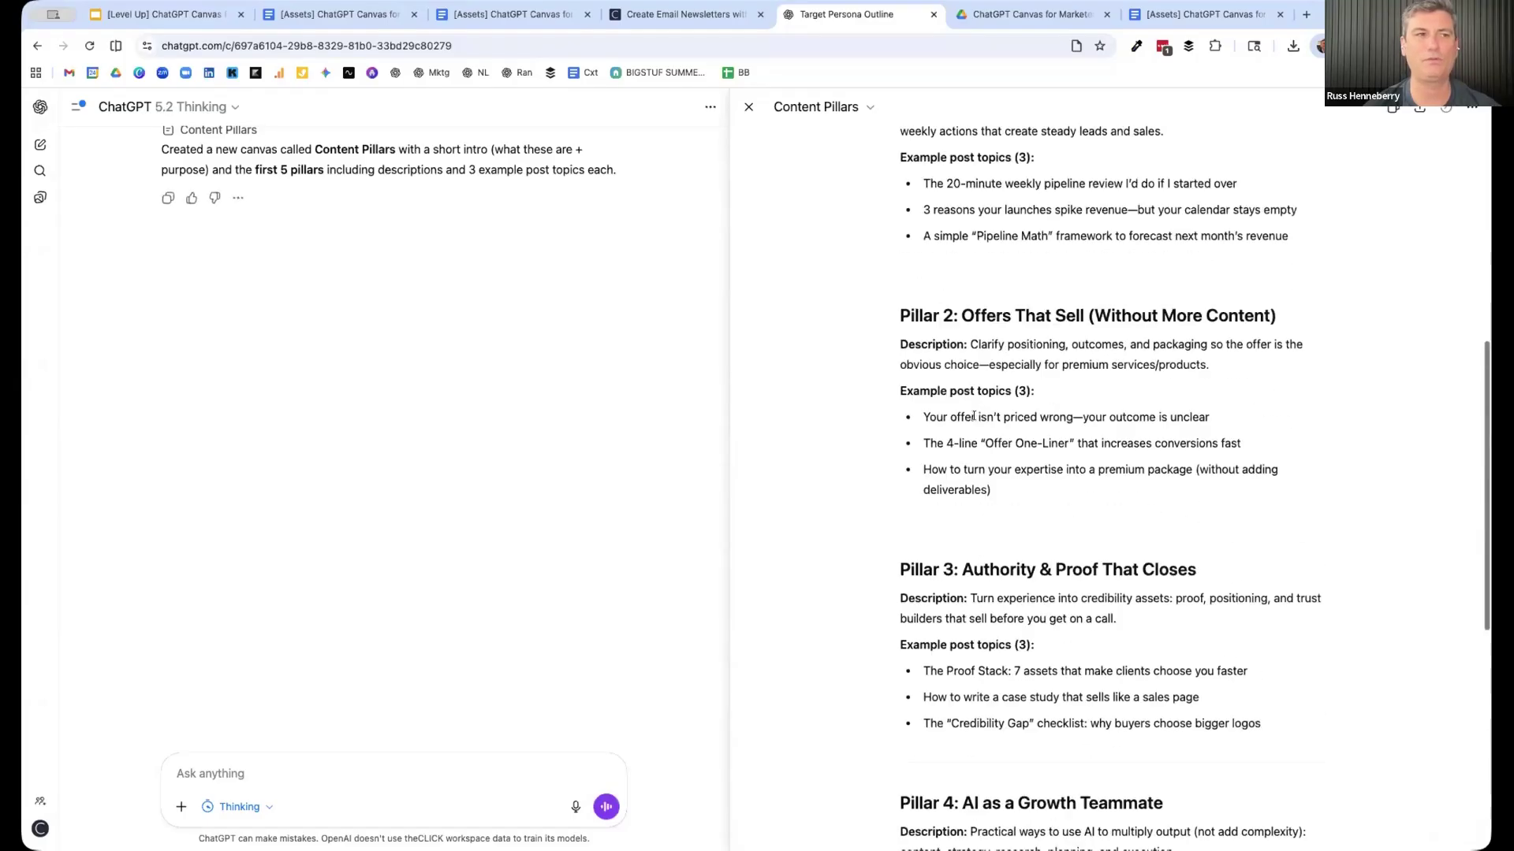
{"action": "scroll", "coordinate": [974, 418], "scroll_direction": "up", "scroll_amount": 4}
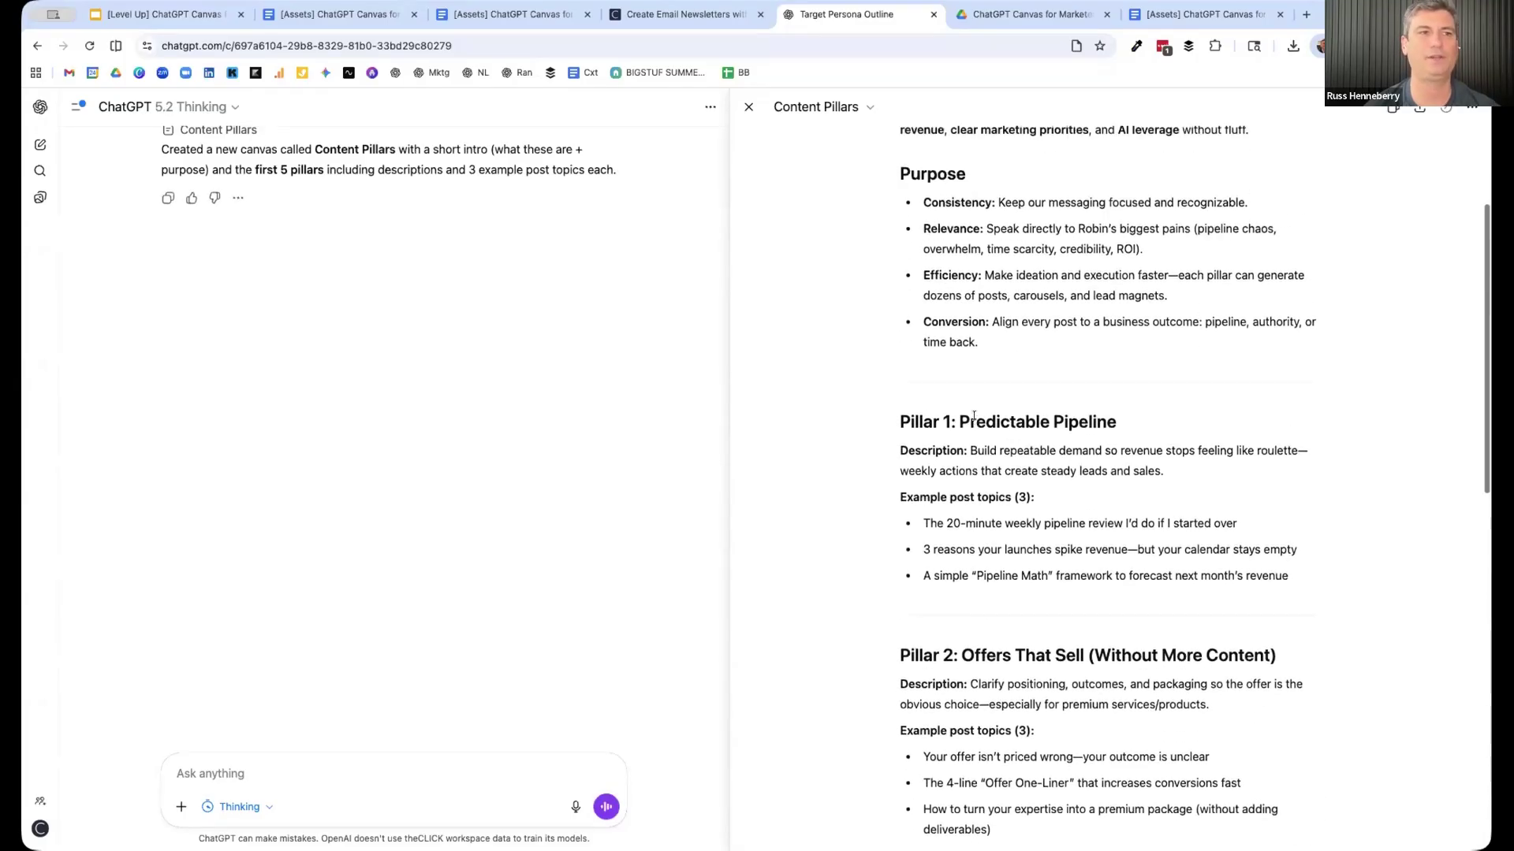
{"action": "scroll", "coordinate": [974, 417], "scroll_direction": "up", "scroll_amount": 1}
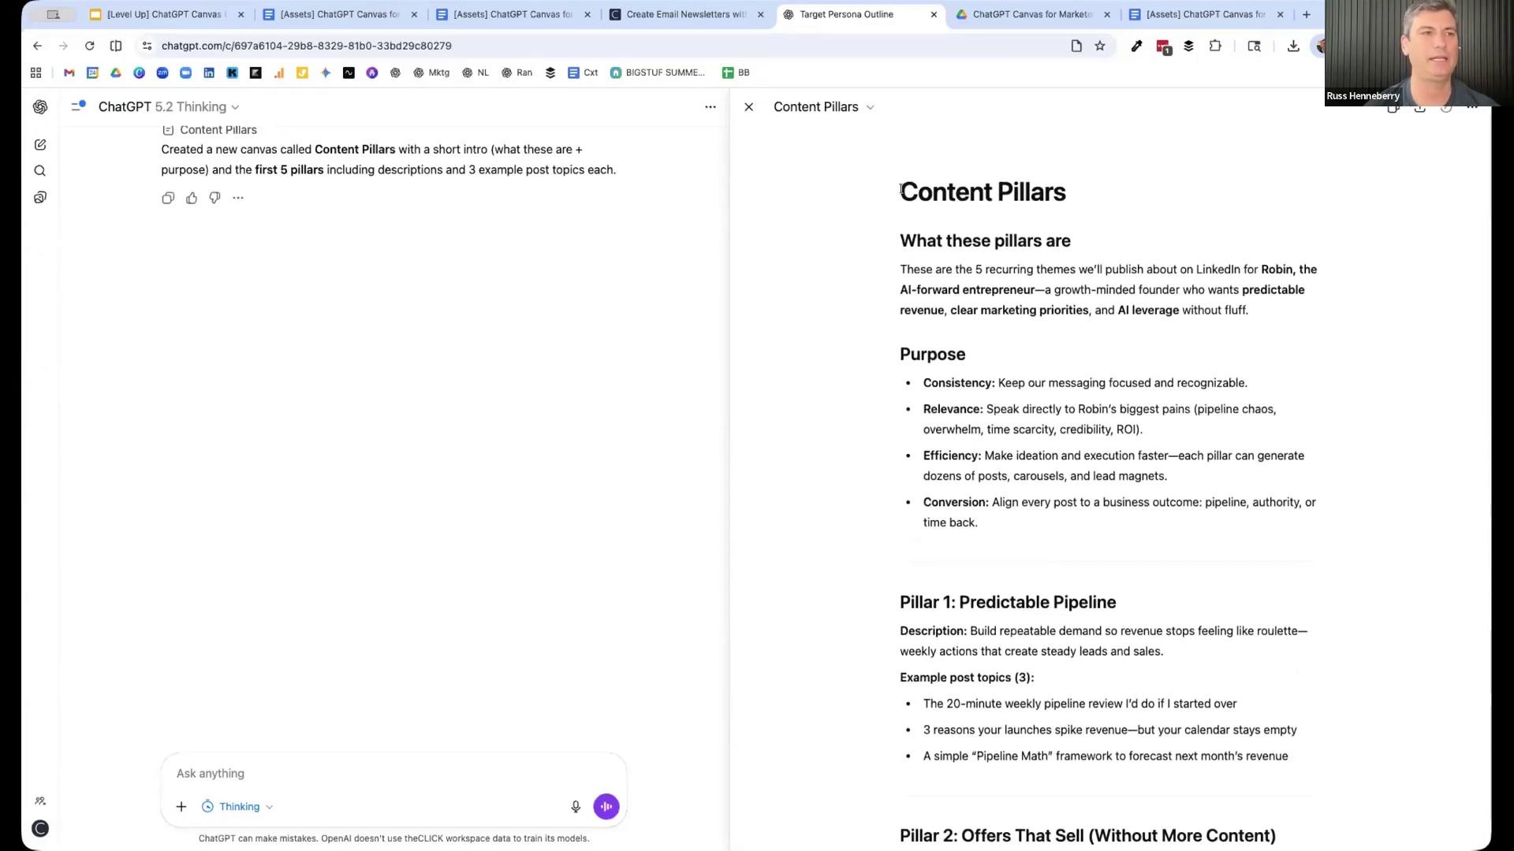
{"action": "left_click_drag", "start_coordinate": [900, 192], "coordinate": [1044, 260]}
{"action": "left_click", "coordinate": [936, 279]}
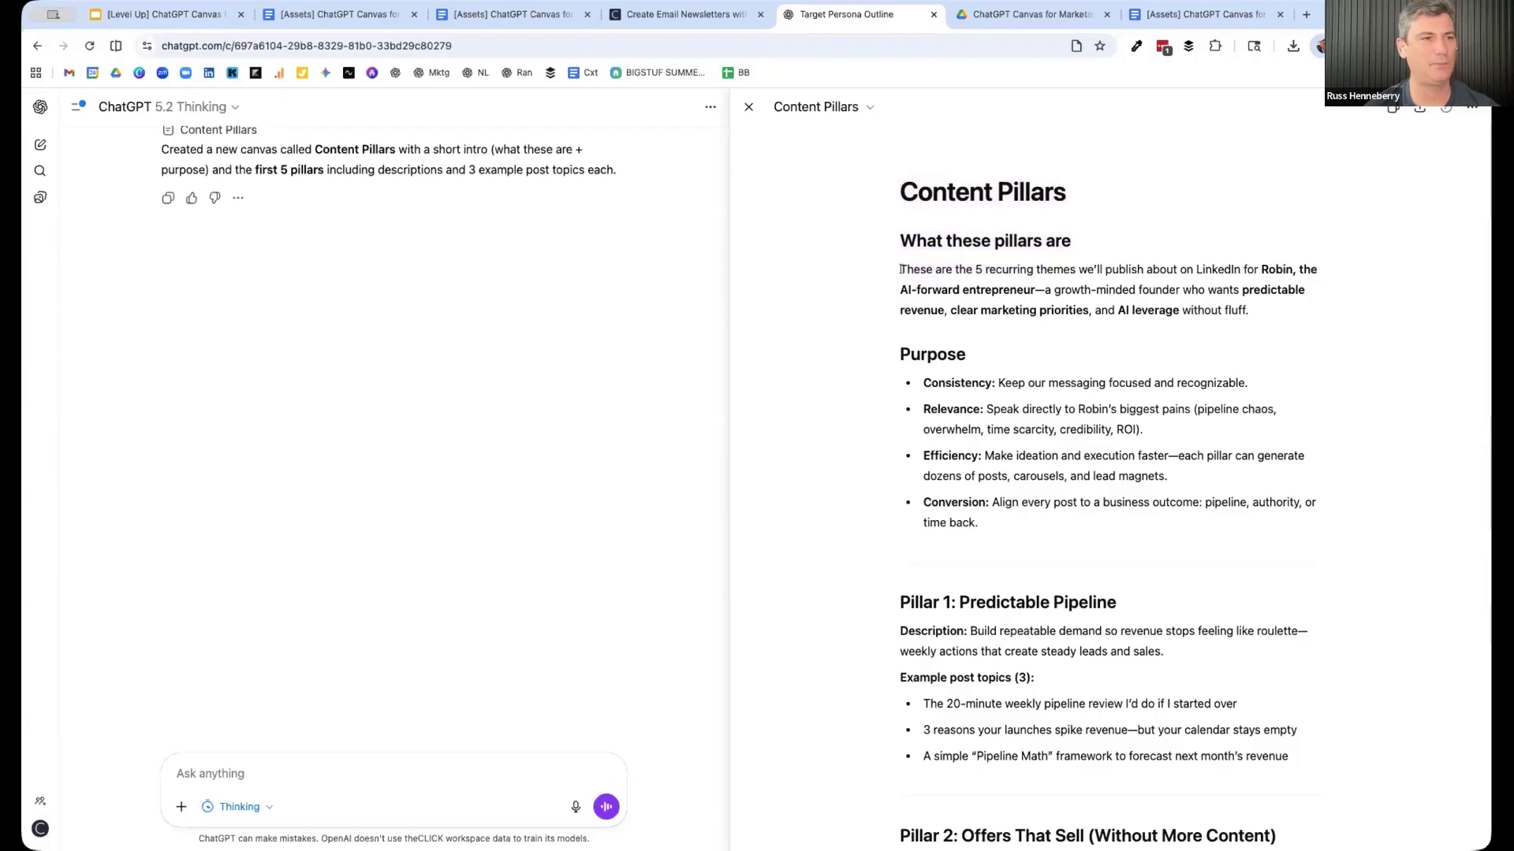
{"action": "left_click_drag", "start_coordinate": [906, 270], "coordinate": [1222, 304]}
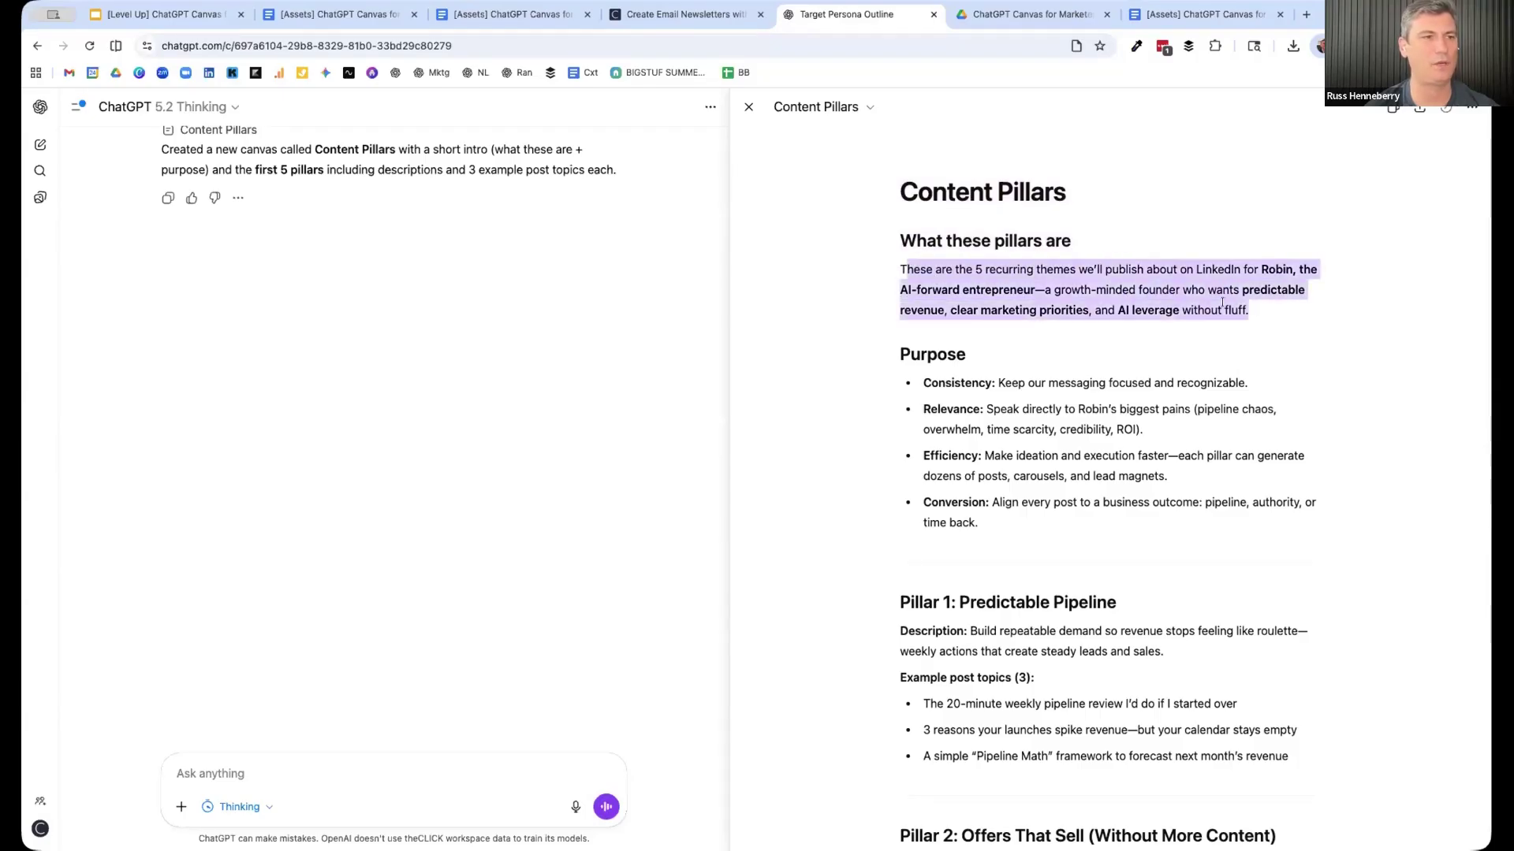
{"action": "left_click_drag", "start_coordinate": [985, 268], "coordinate": [1242, 305]}
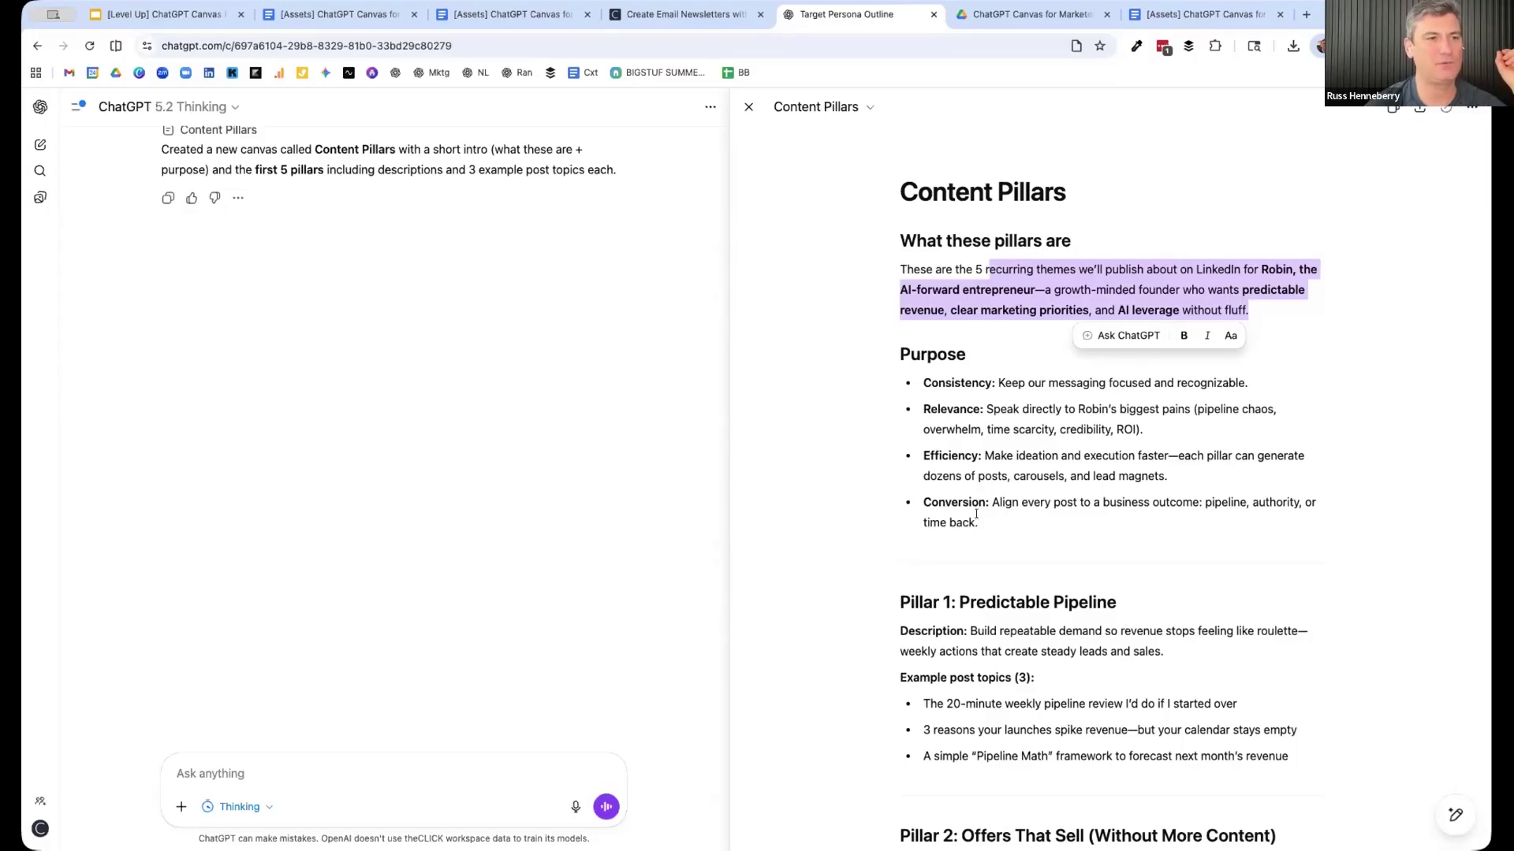
{"action": "left_click_drag", "start_coordinate": [994, 523], "coordinate": [828, 329]}
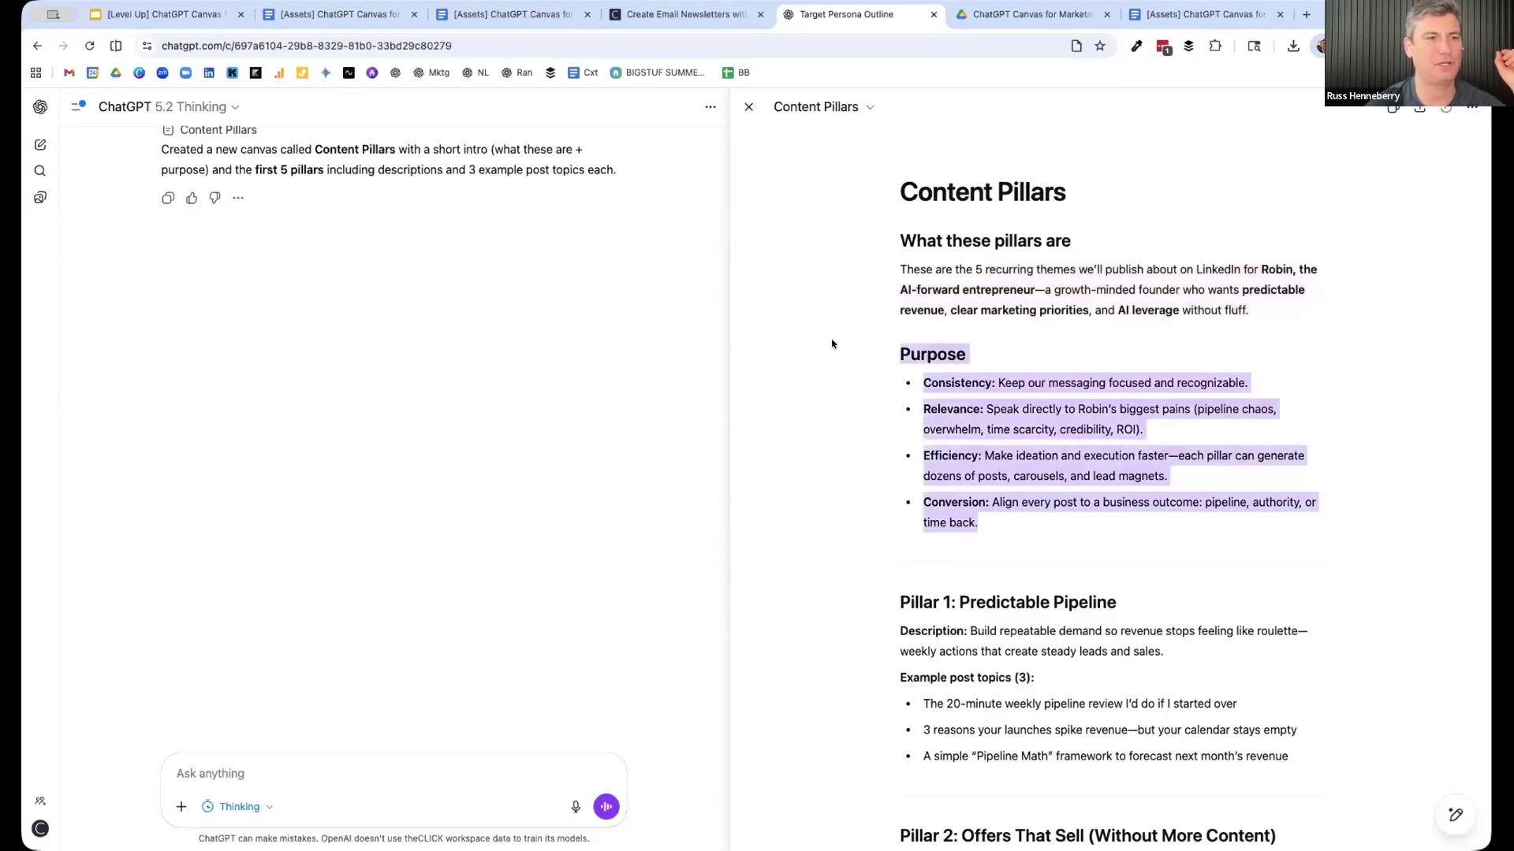
- Close the Content Pillars canvas to return to the full conversation, and view the list of canvases it contains
{"action": "scroll", "coordinate": [1098, 392], "scroll_direction": "down", "scroll_amount": 2}
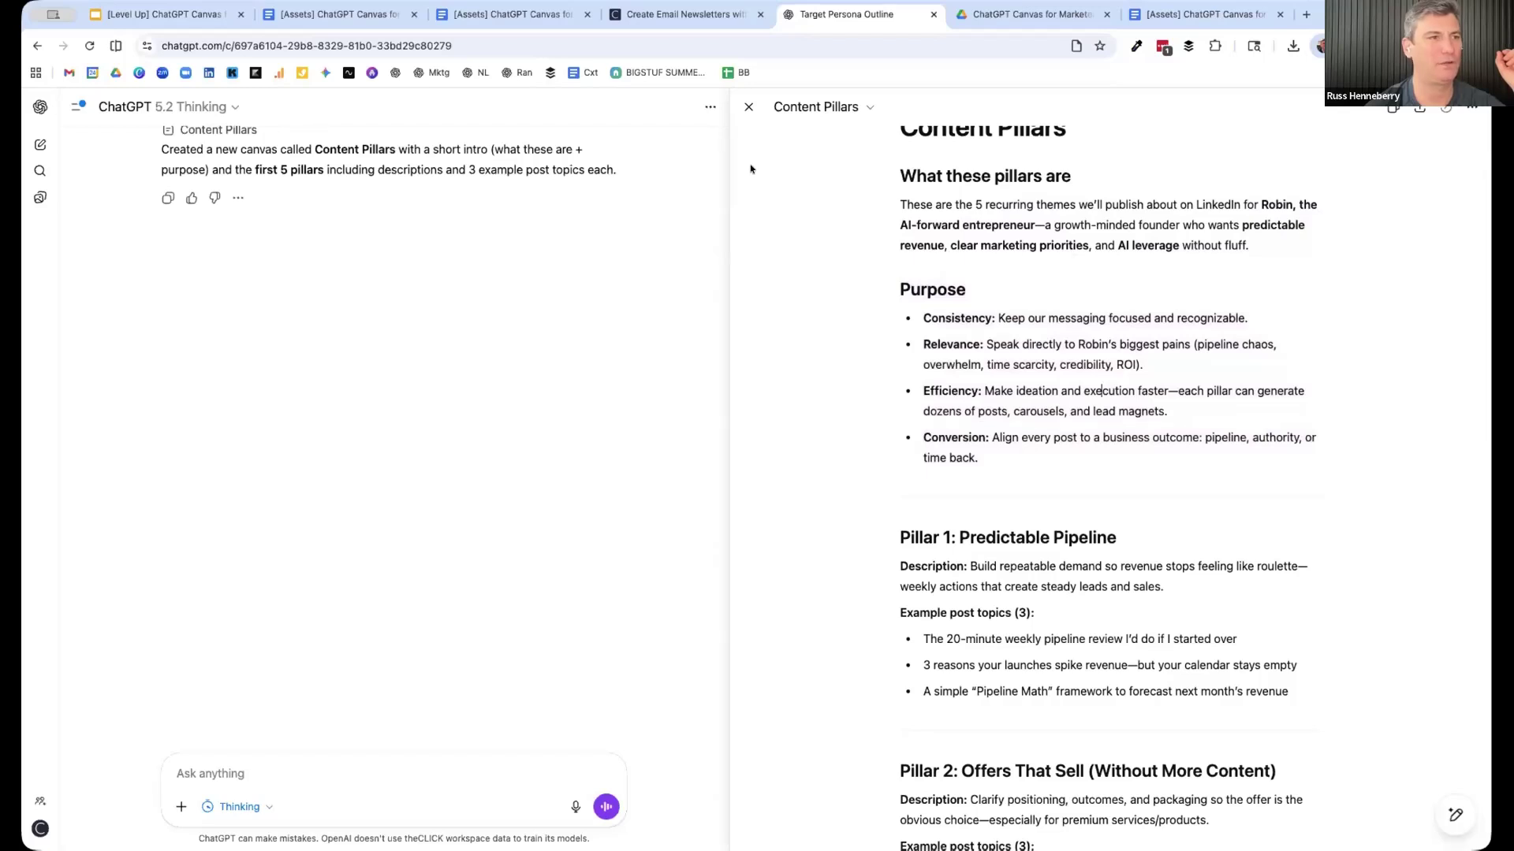
{"action": "left_click", "coordinate": [750, 108]}
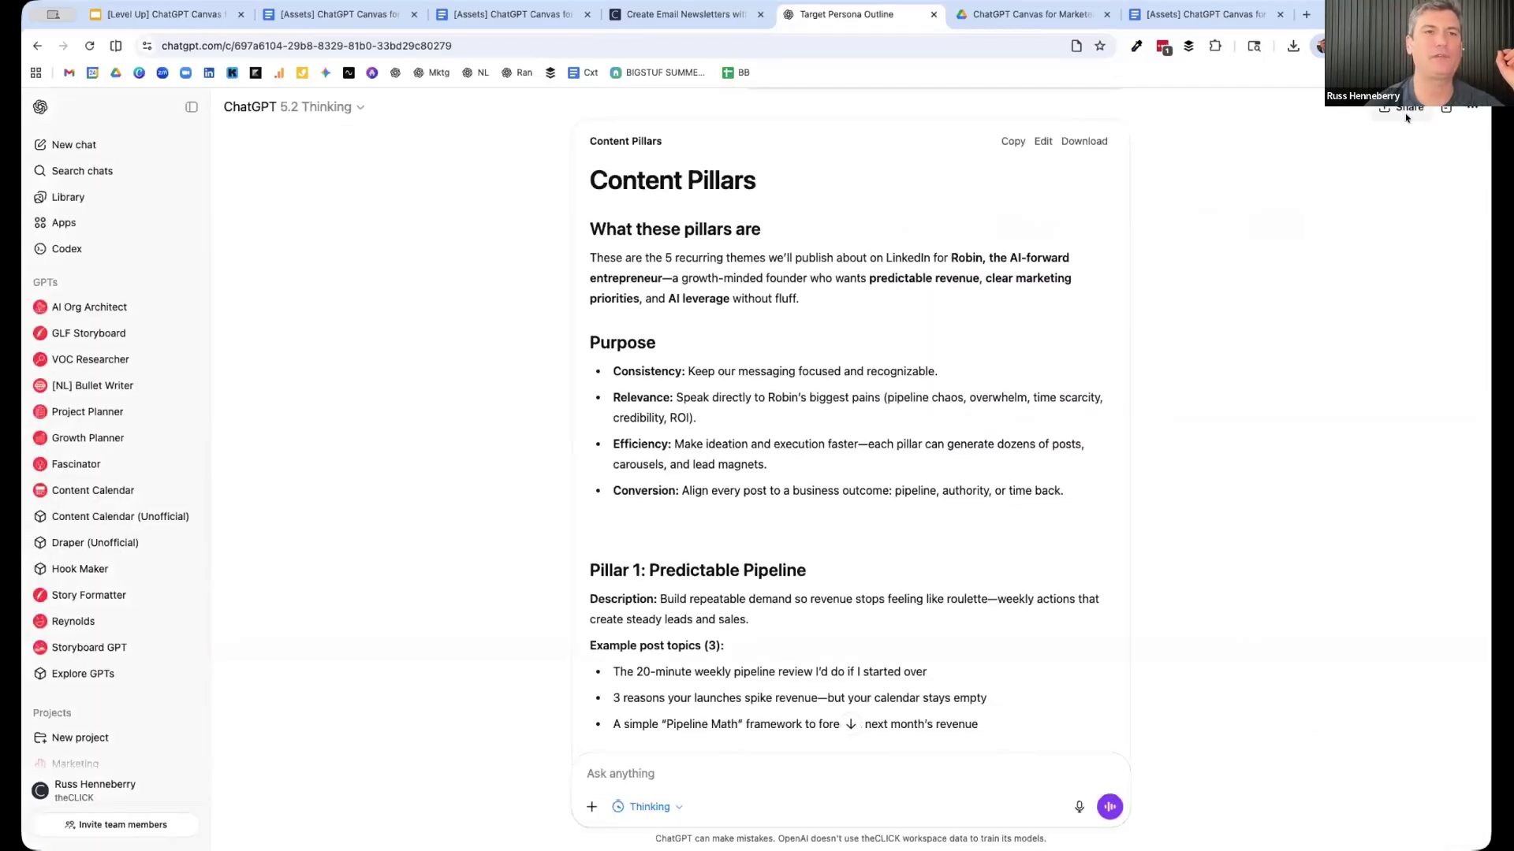
{"action": "left_click", "coordinate": [1440, 115]}
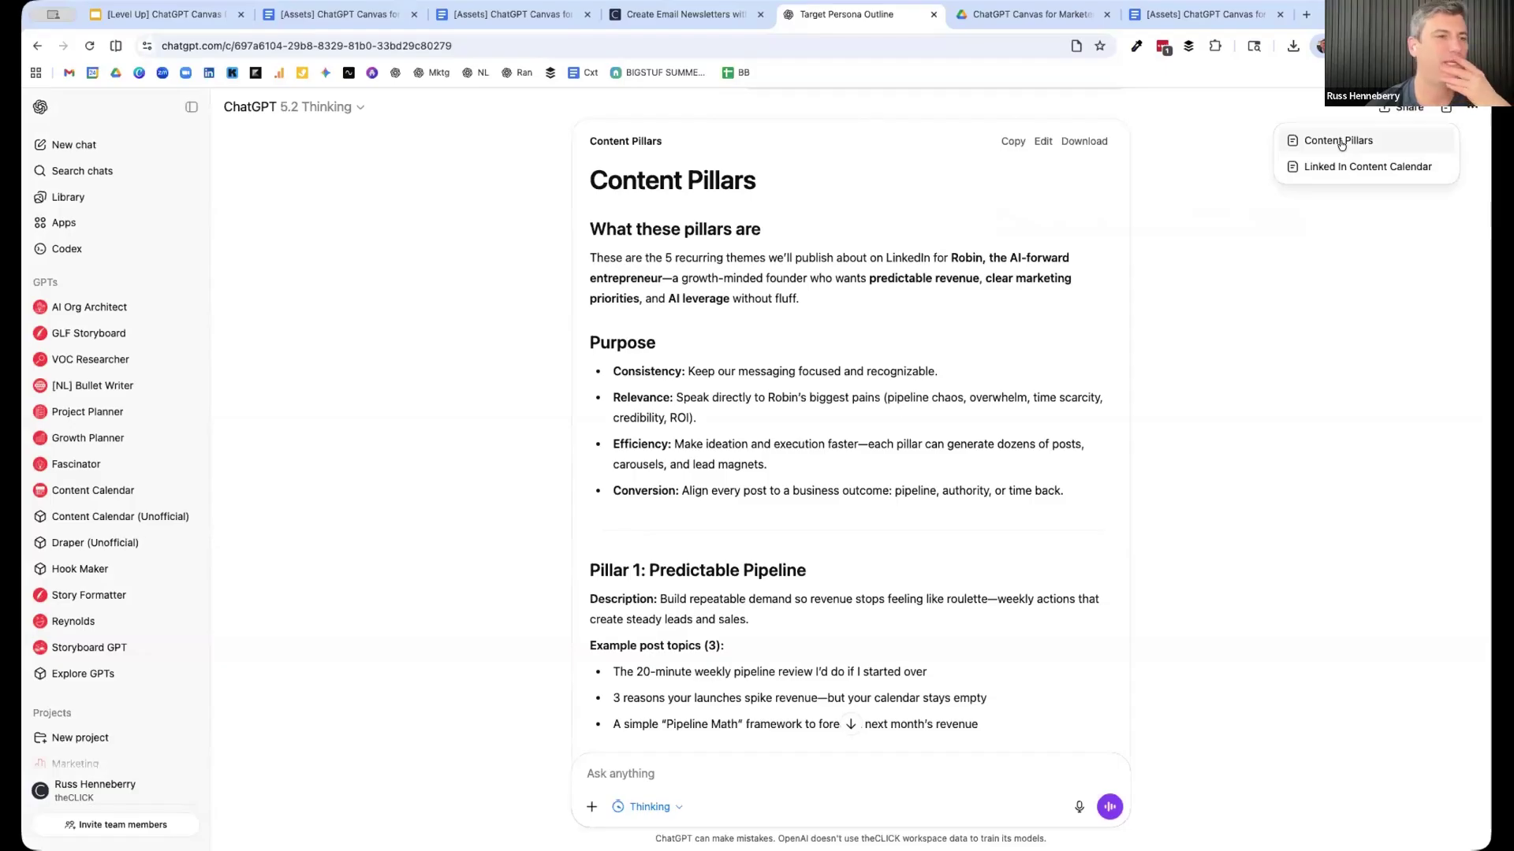
{"action": "left_click", "coordinate": [1340, 147]}
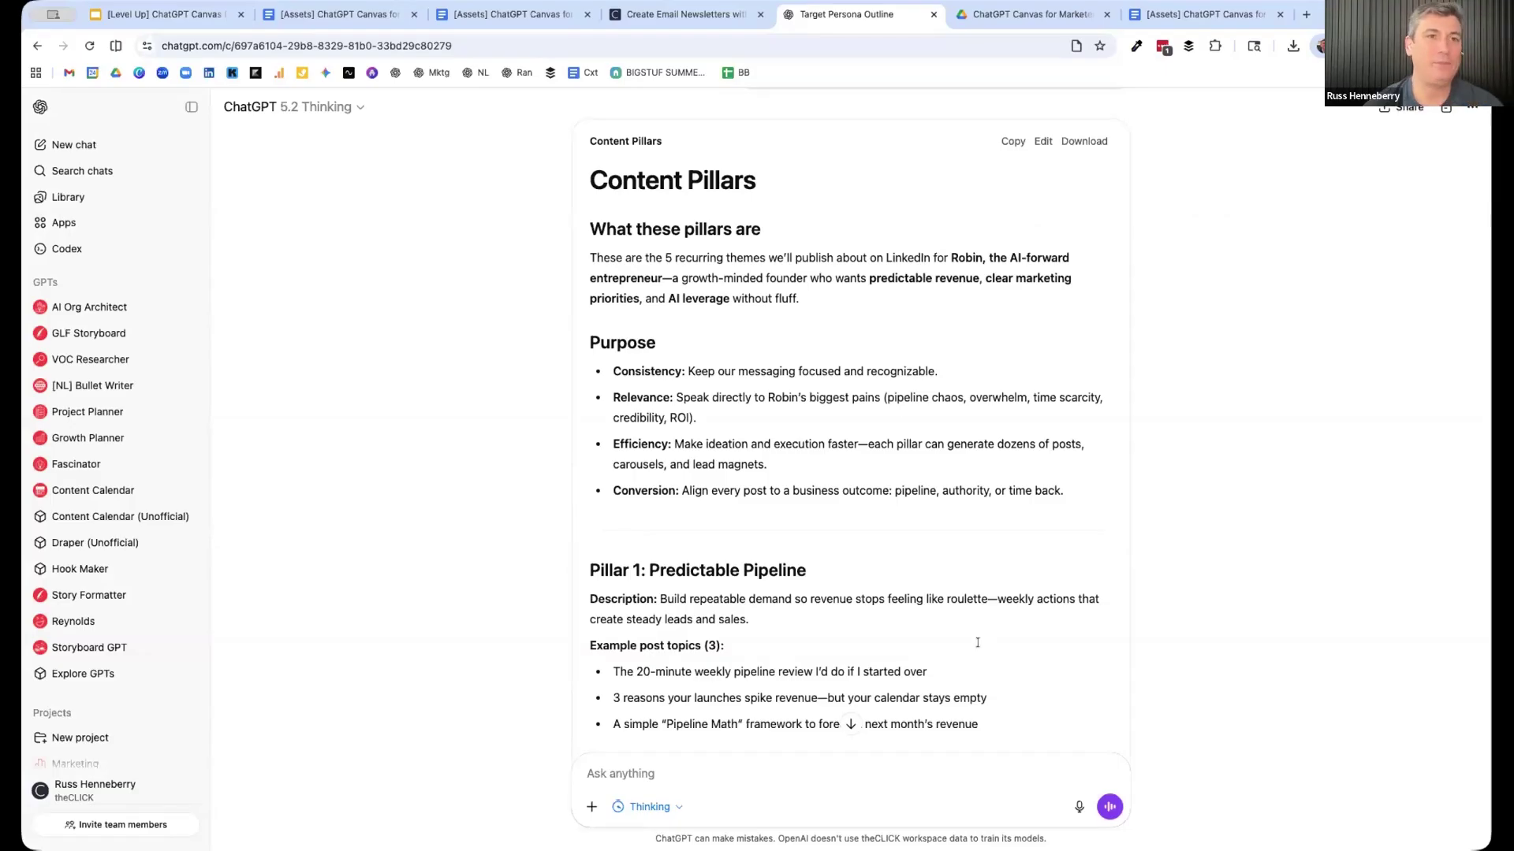
{"action": "left_click", "coordinate": [1440, 110]}
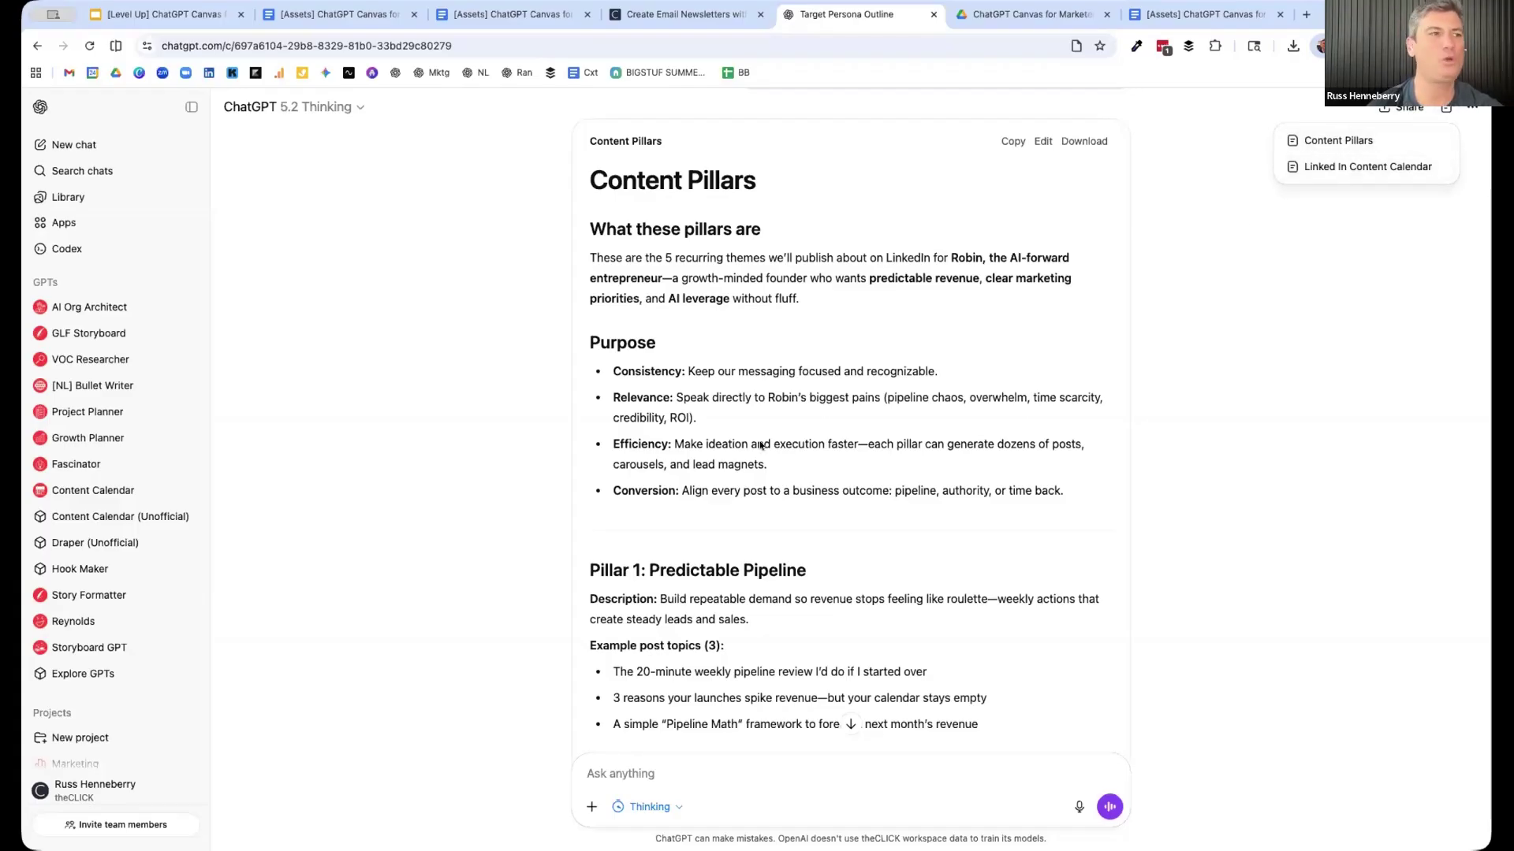
{"action": "left_click", "coordinate": [529, 471]}
- Look back through the conversation to the opening prompt with the attached PDF about the target persona
{"action": "scroll", "coordinate": [530, 471], "scroll_direction": "up", "scroll_amount": 20}
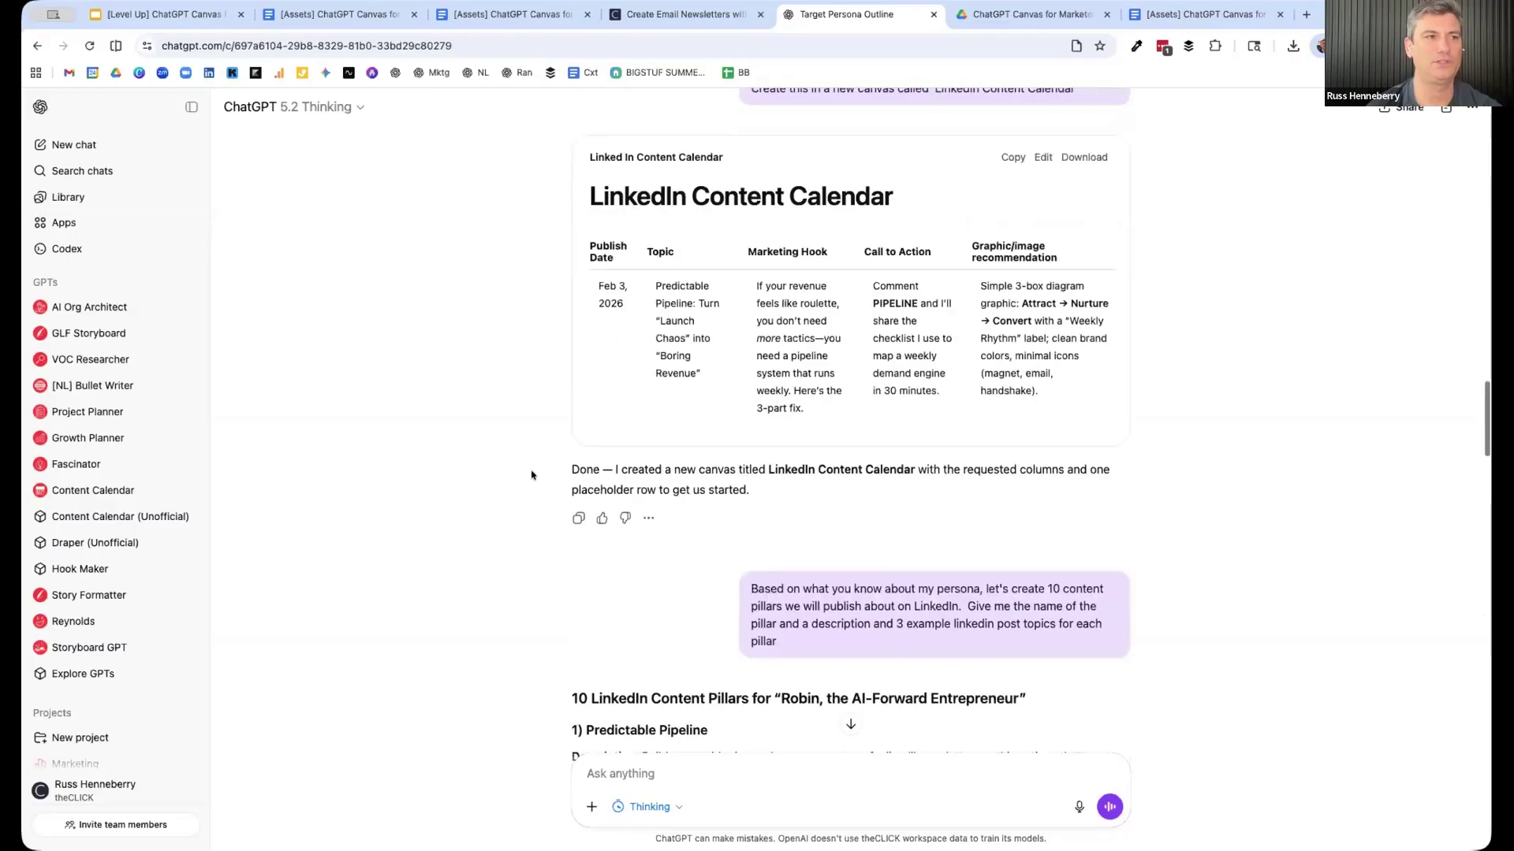
{"action": "scroll", "coordinate": [536, 470], "scroll_direction": "down", "scroll_amount": 2}
{"action": "scroll", "coordinate": [536, 472], "scroll_direction": "up", "scroll_amount": 2}
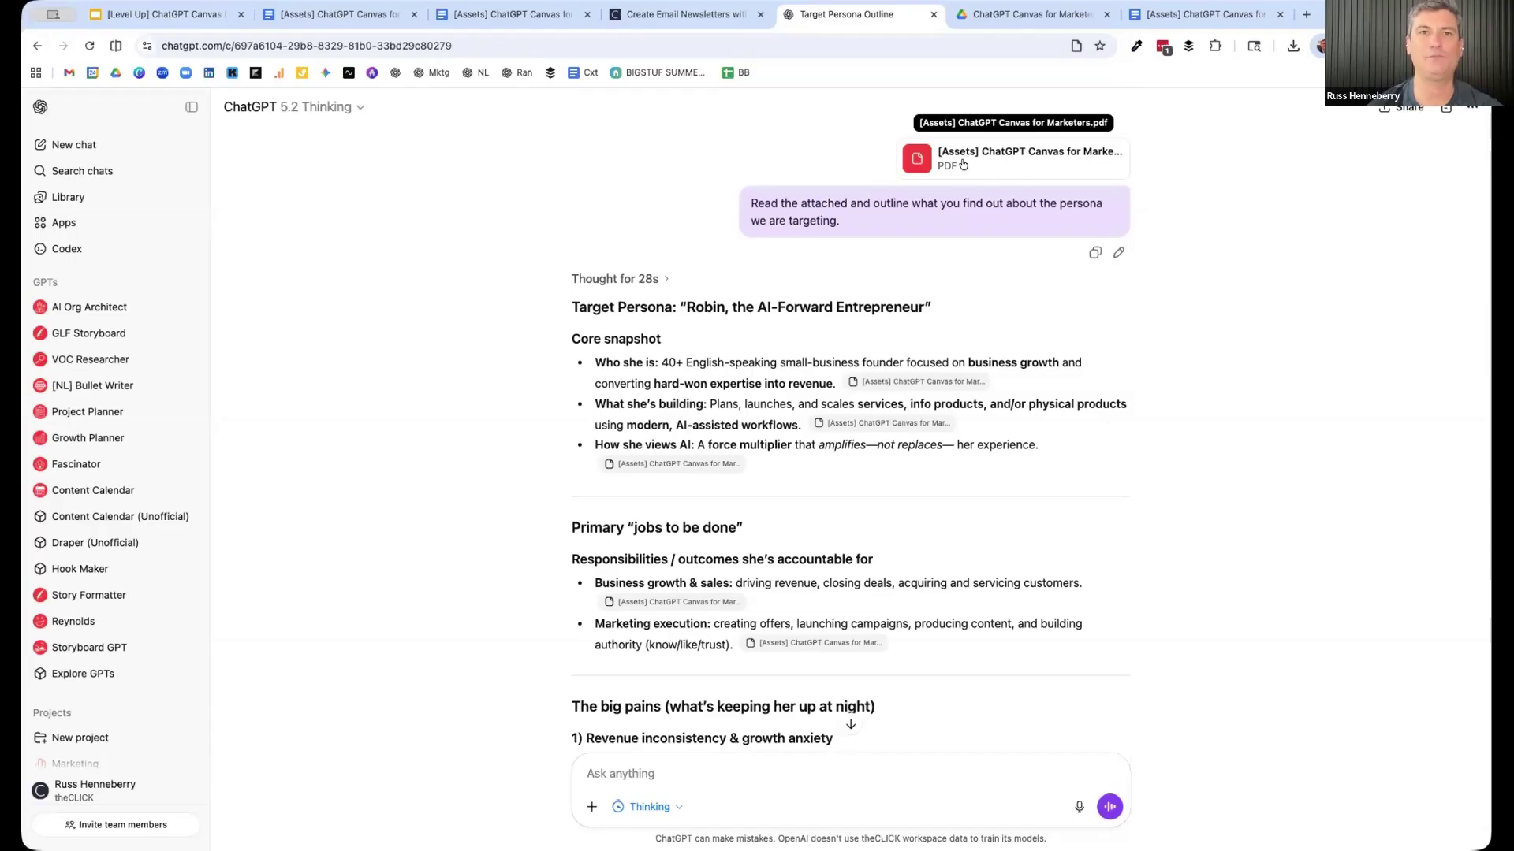
- Open the LinkedIn Content Calendar canvas and send "We want to publish 3 times a week. Create the calendar for the next two weeks."
{"action": "left_click", "coordinate": [1445, 108]}
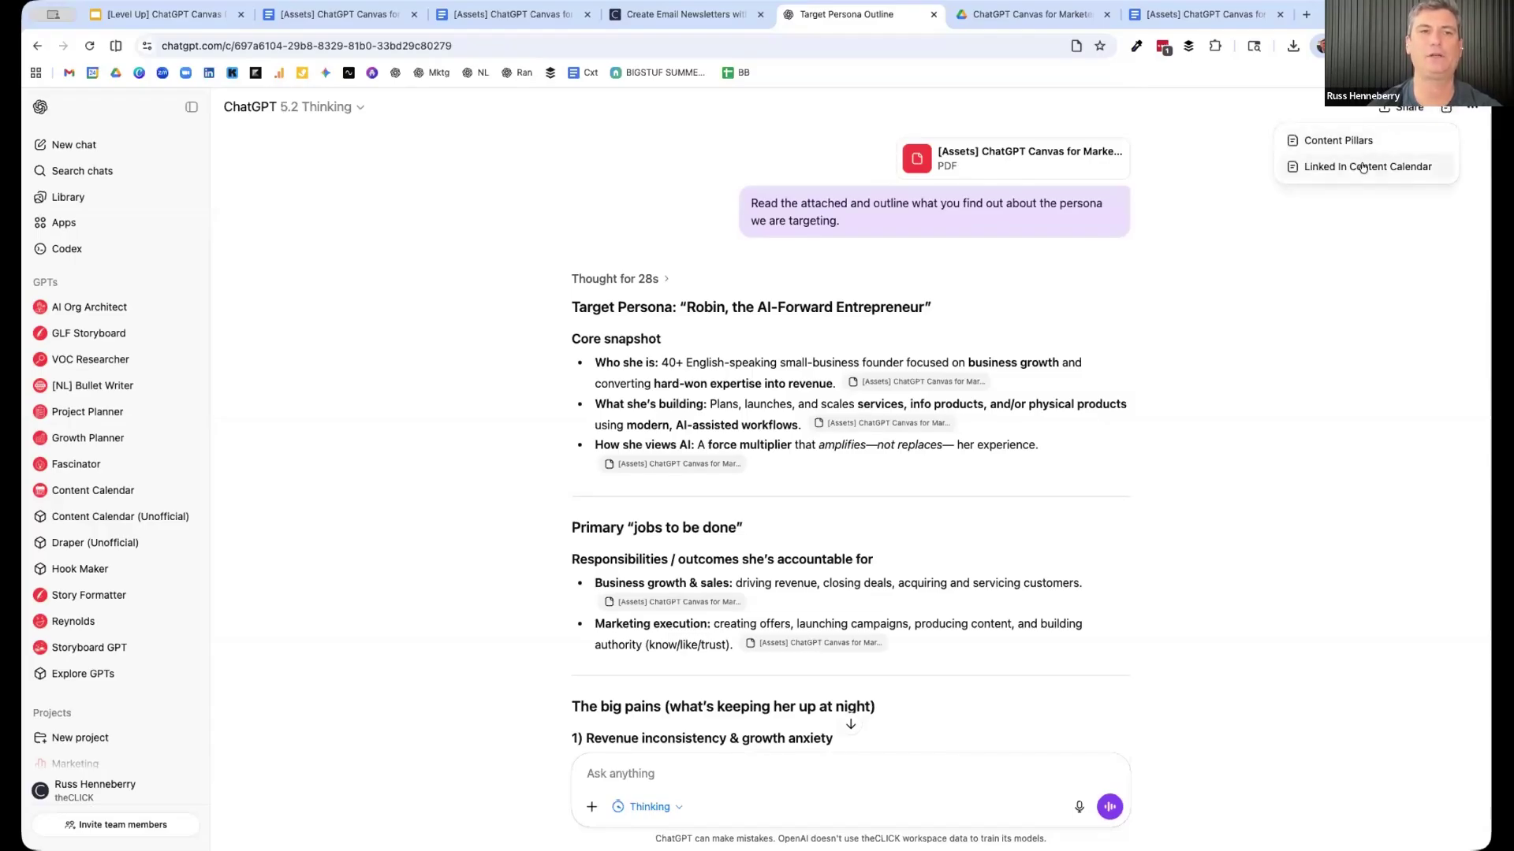
{"action": "left_click", "coordinate": [1411, 167]}
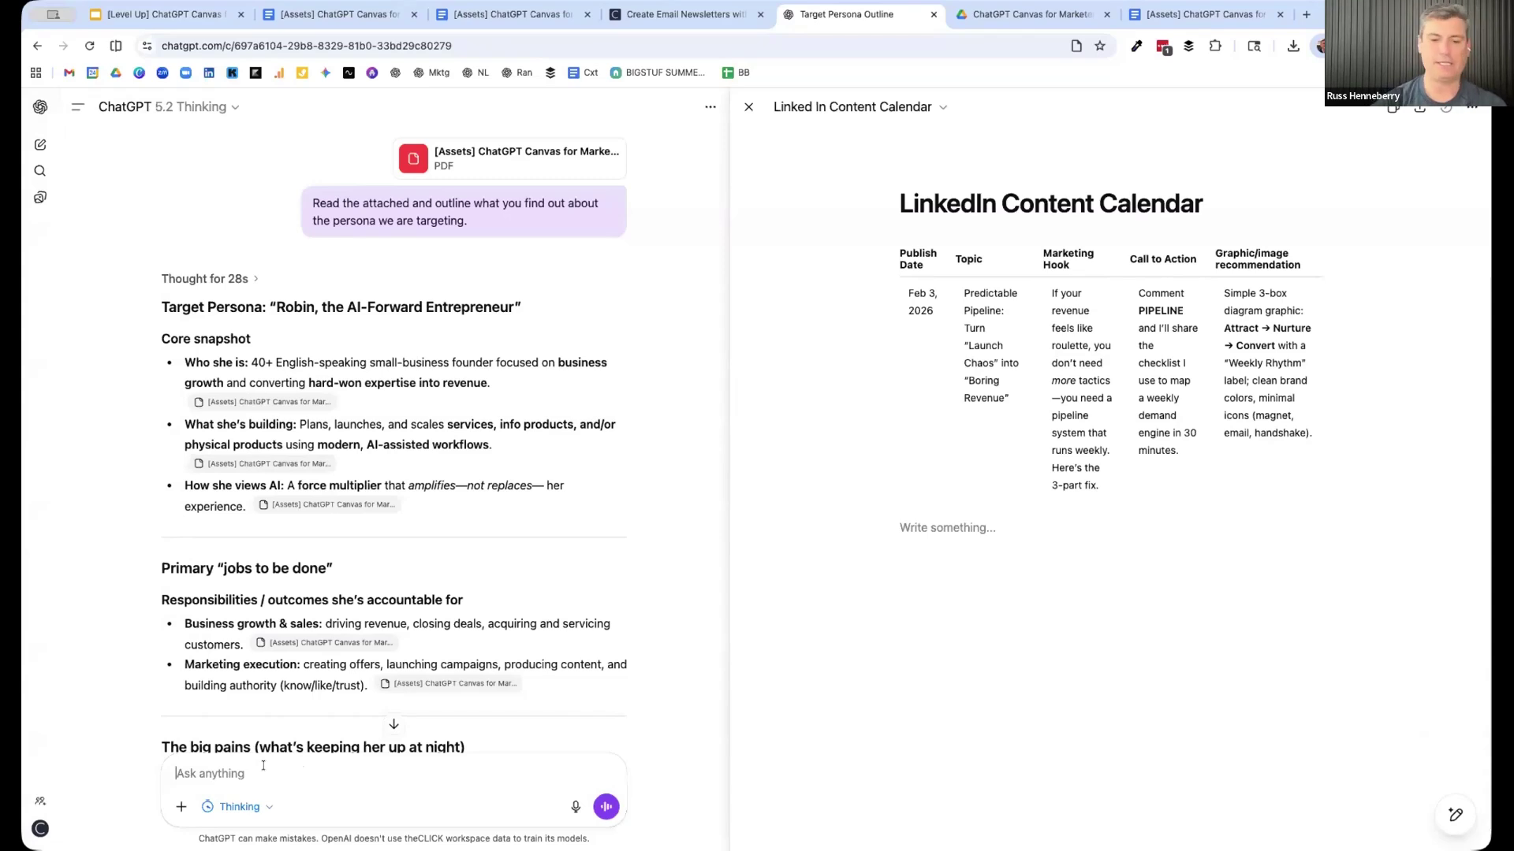
{"action": "type", "text": "Bu"}
{"action": "key", "text": "BackSpace"}
{"action": "key", "text": "BackSpace"}
{"action": "type", "text": "We "}
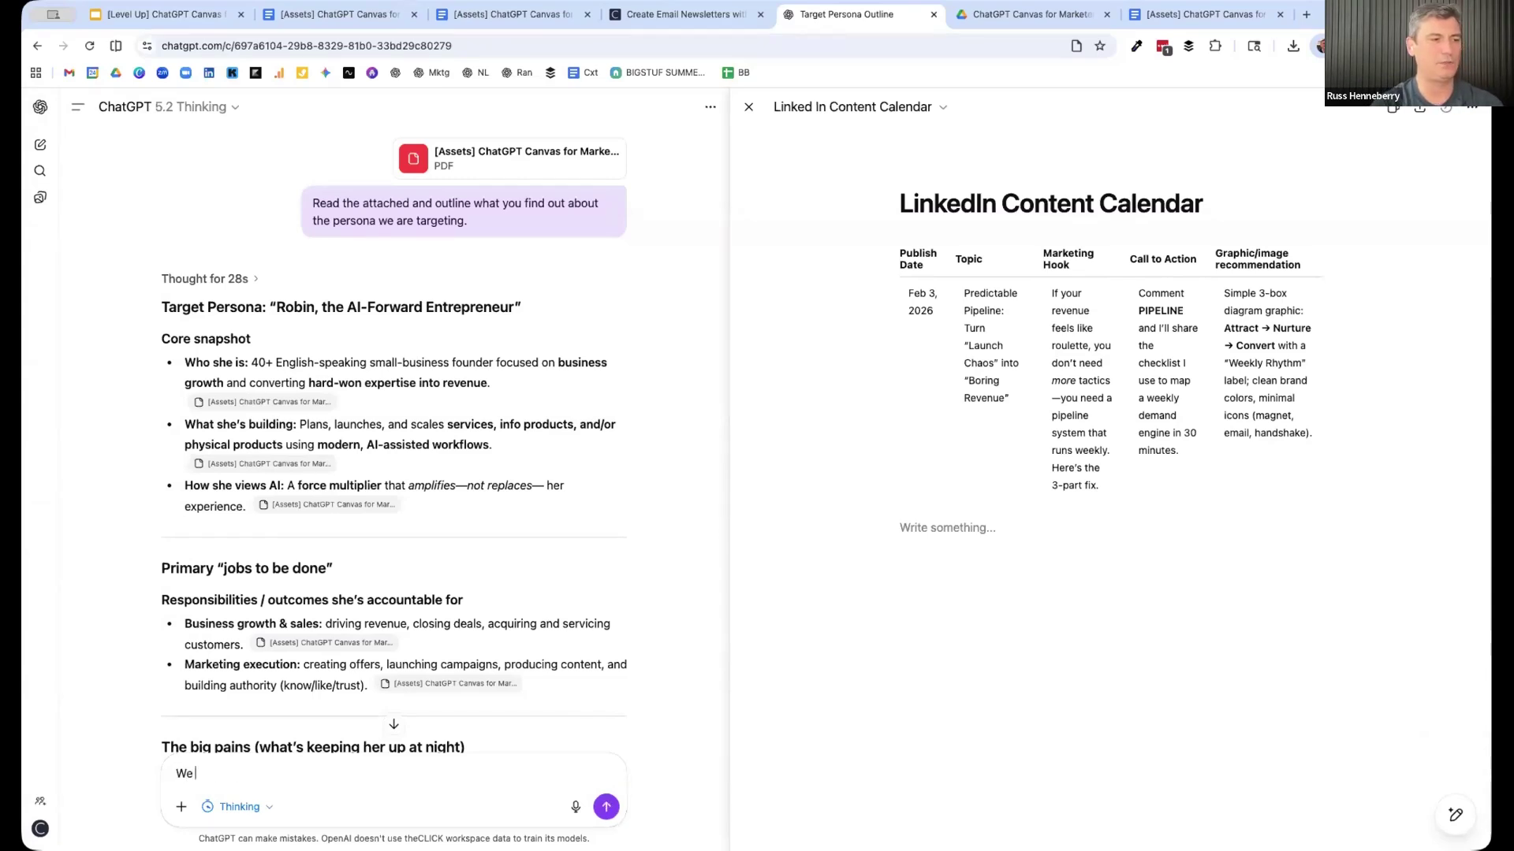
{"action": "type", "text": "want to publish 3 times"}
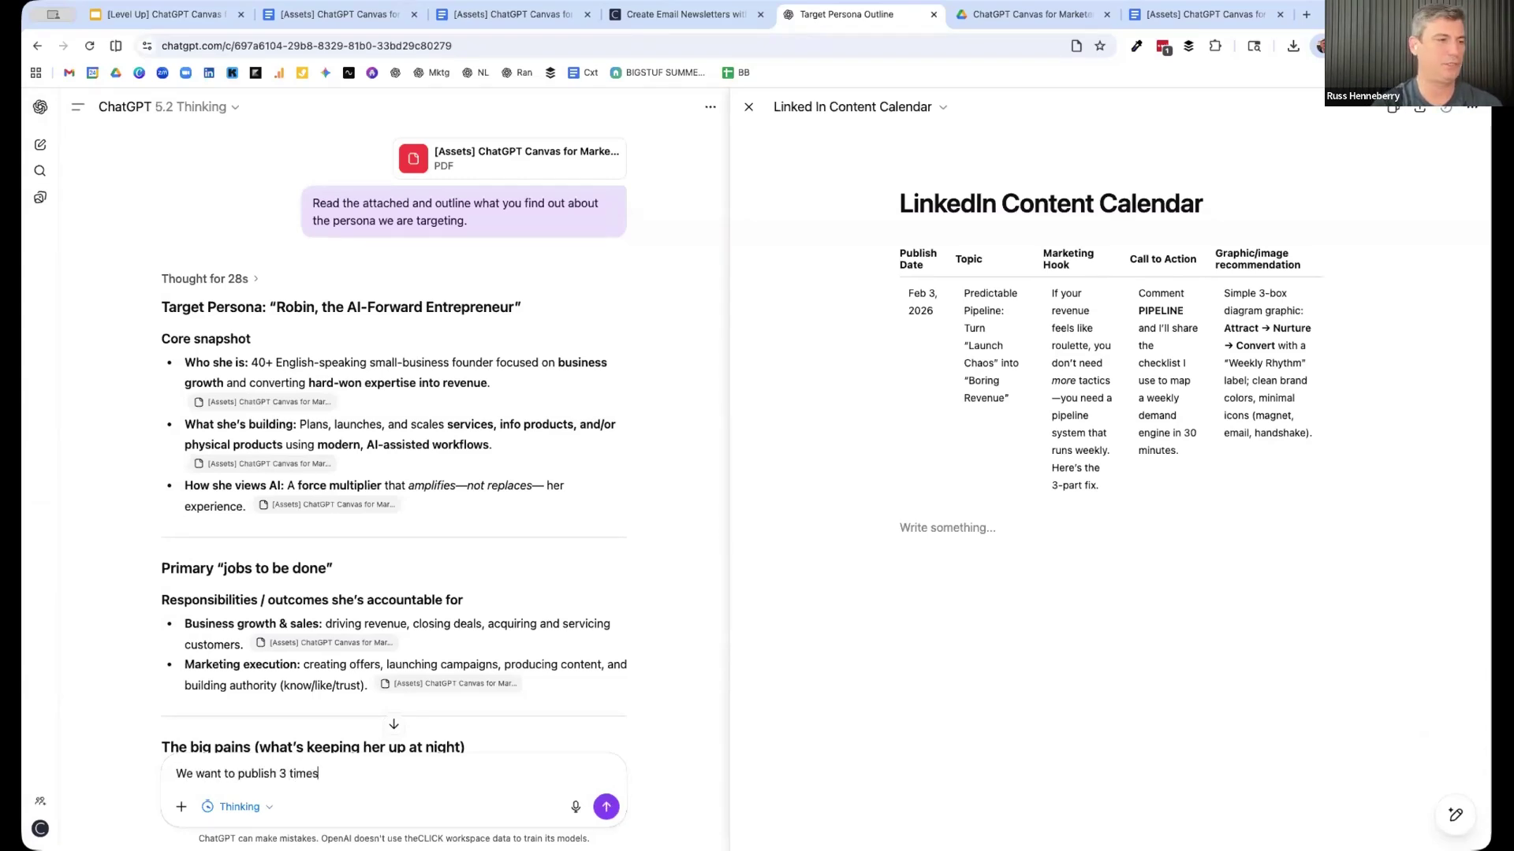
{"action": "type", "text": " a week. Create the calendar for the n"}
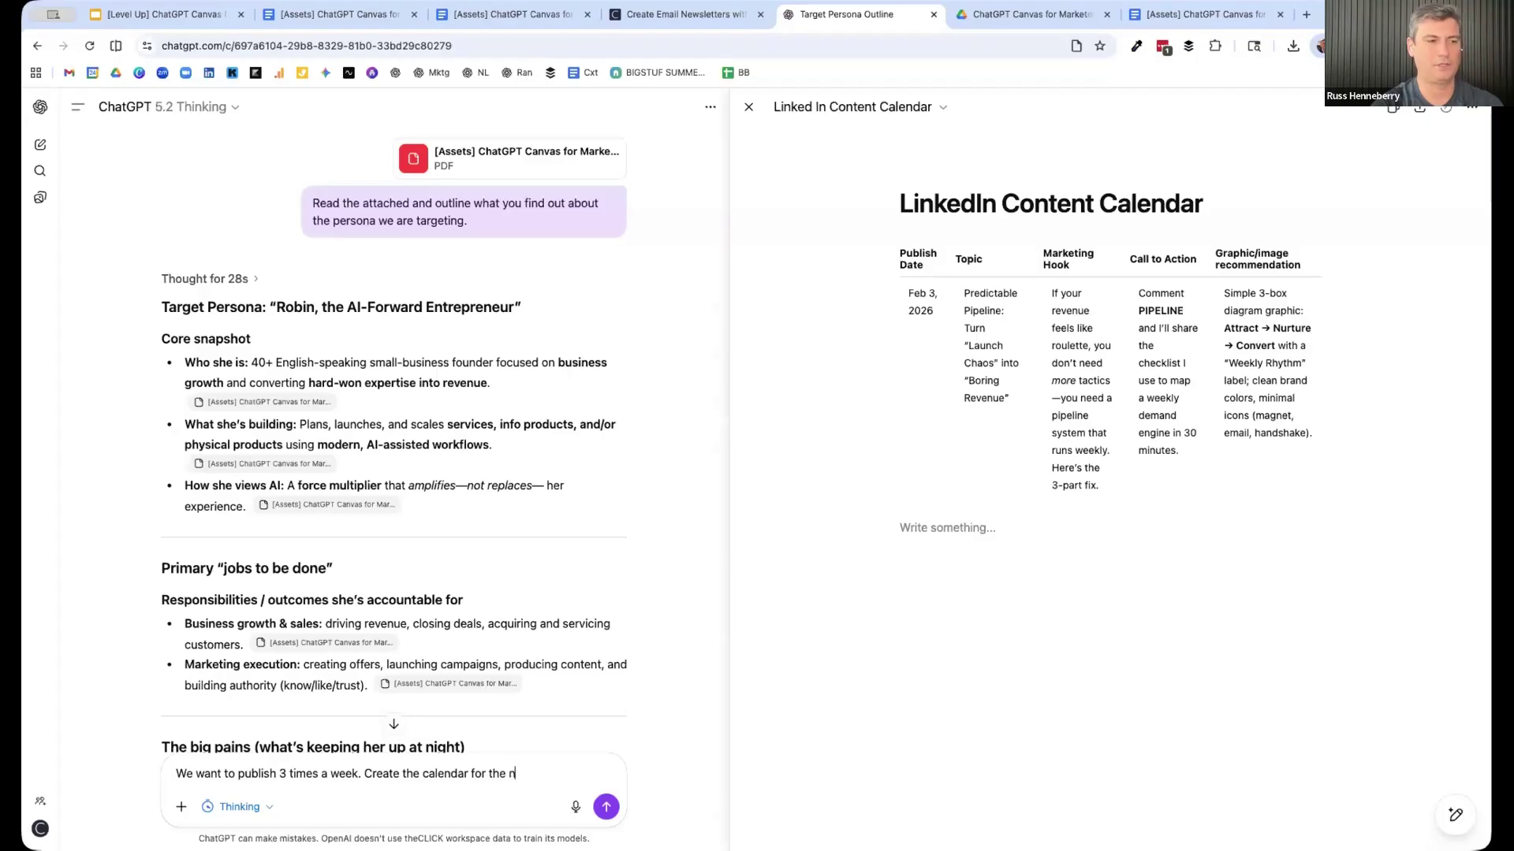
{"action": "type", "text": "ext two weeks."}
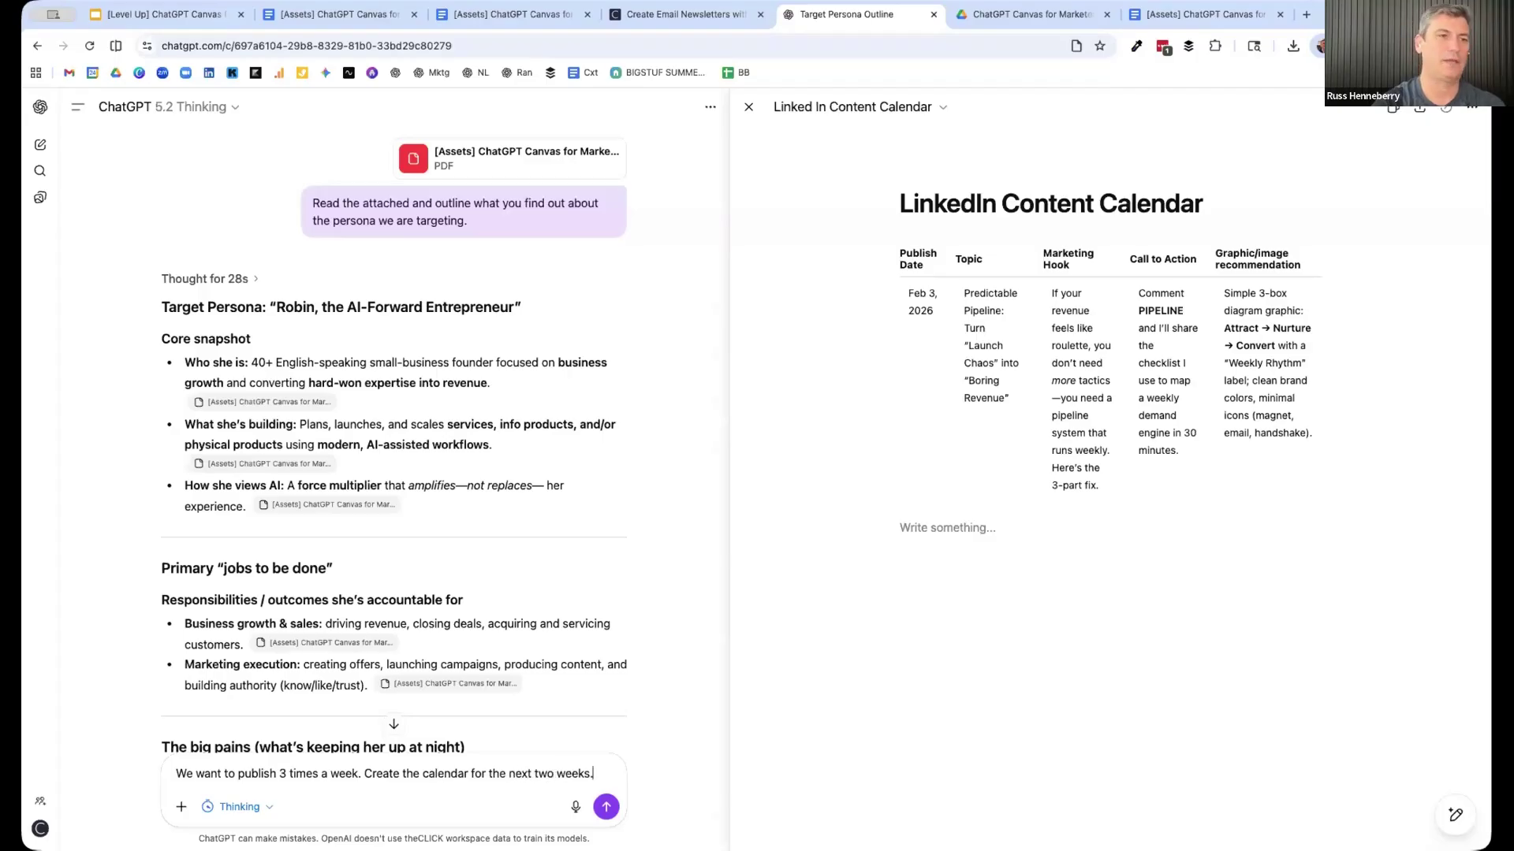
{"action": "key", "text": "Return"}
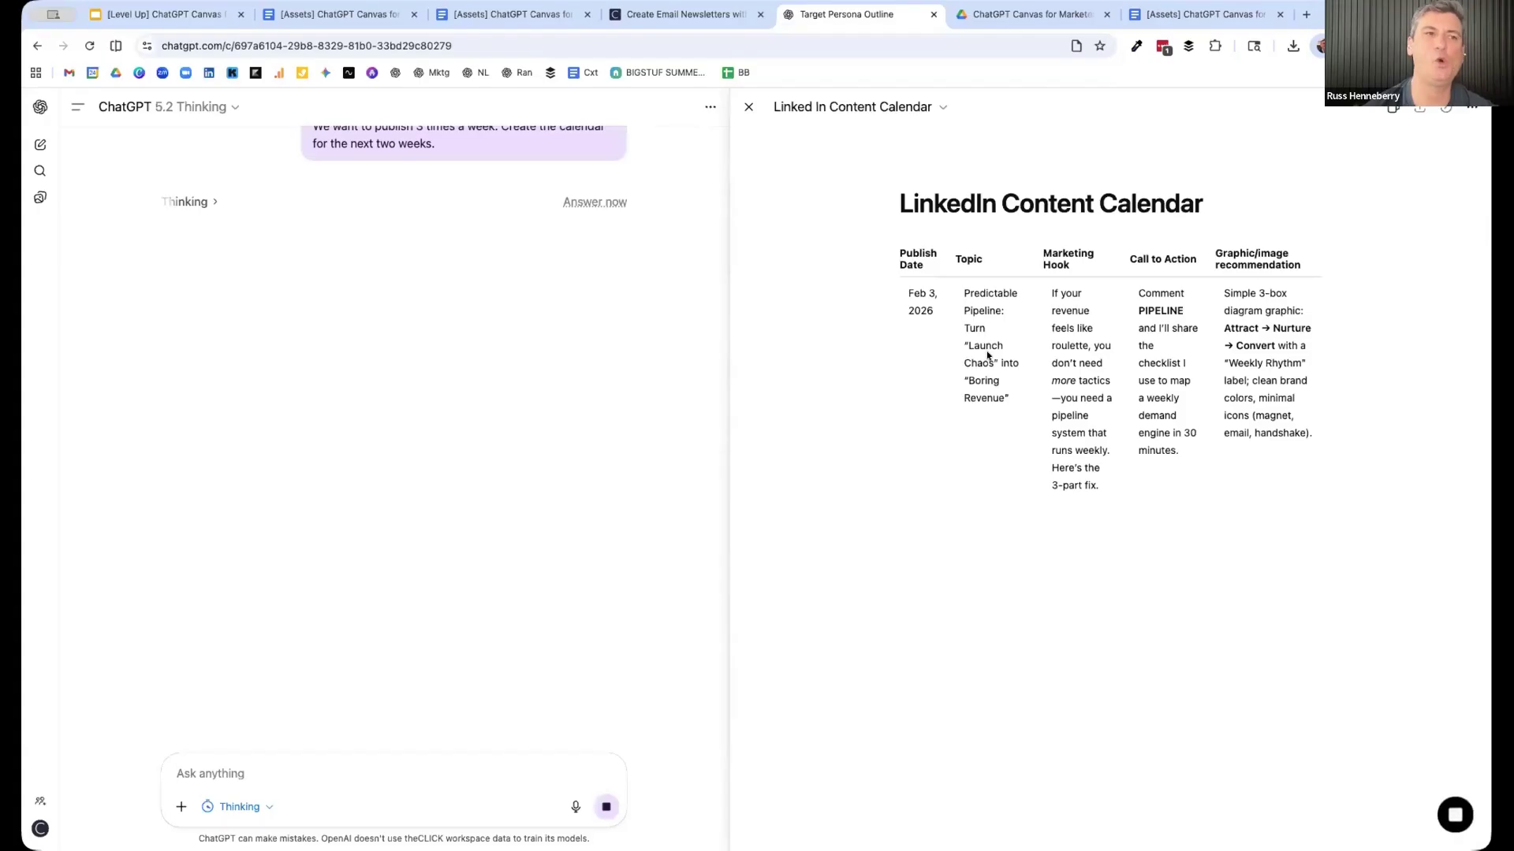
- Examine the updated LinkedIn Content Calendar down to its final entry, briefly highlighting the Feb 11, 2026 row
{"action": "scroll", "coordinate": [436, 183], "scroll_direction": "up", "scroll_amount": 1}
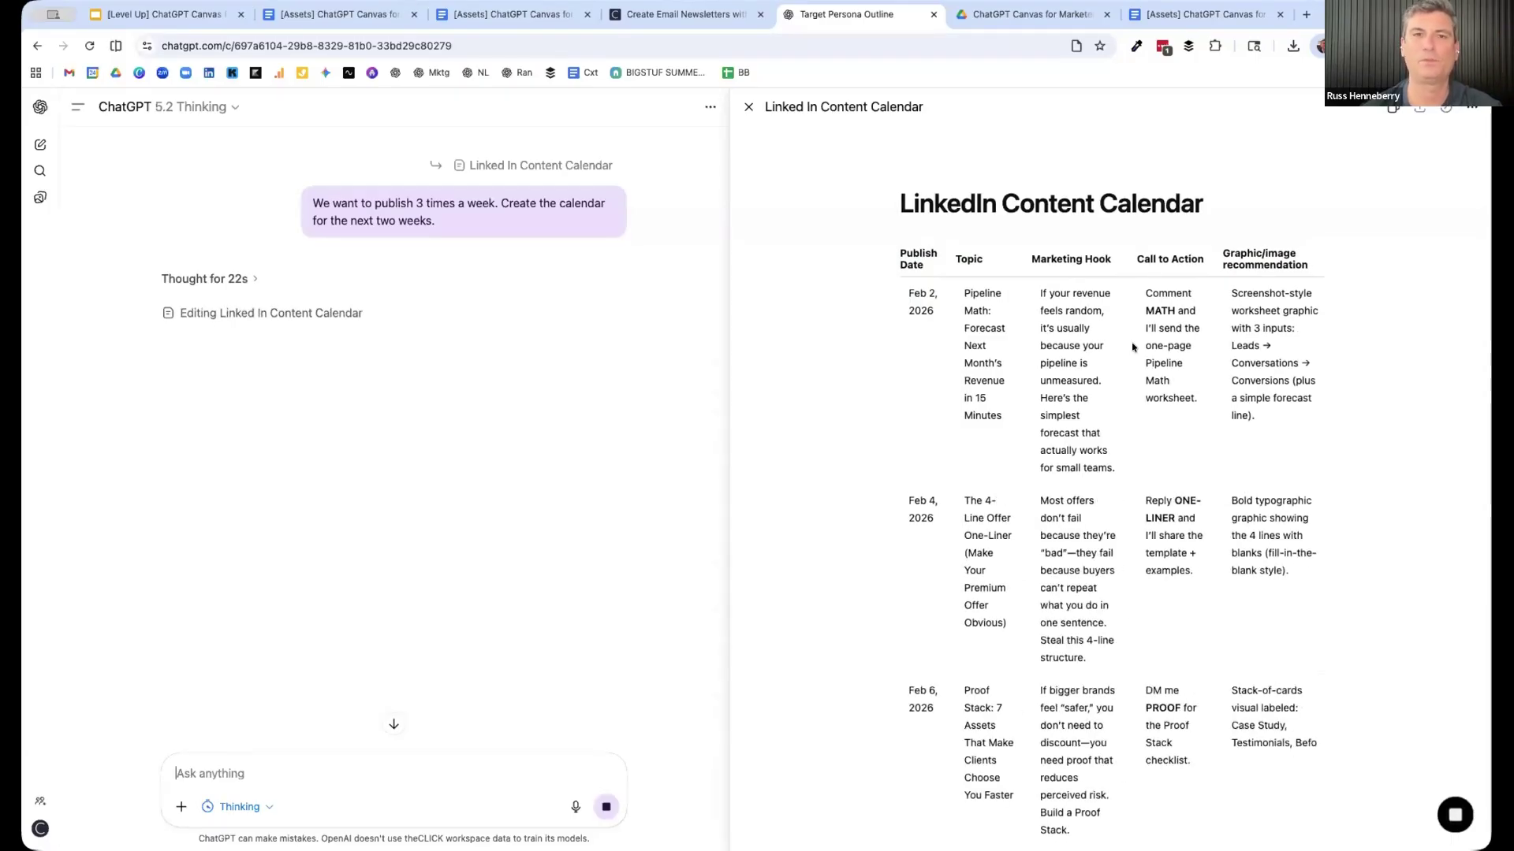
{"action": "scroll", "coordinate": [1133, 346], "scroll_direction": "down", "scroll_amount": 5}
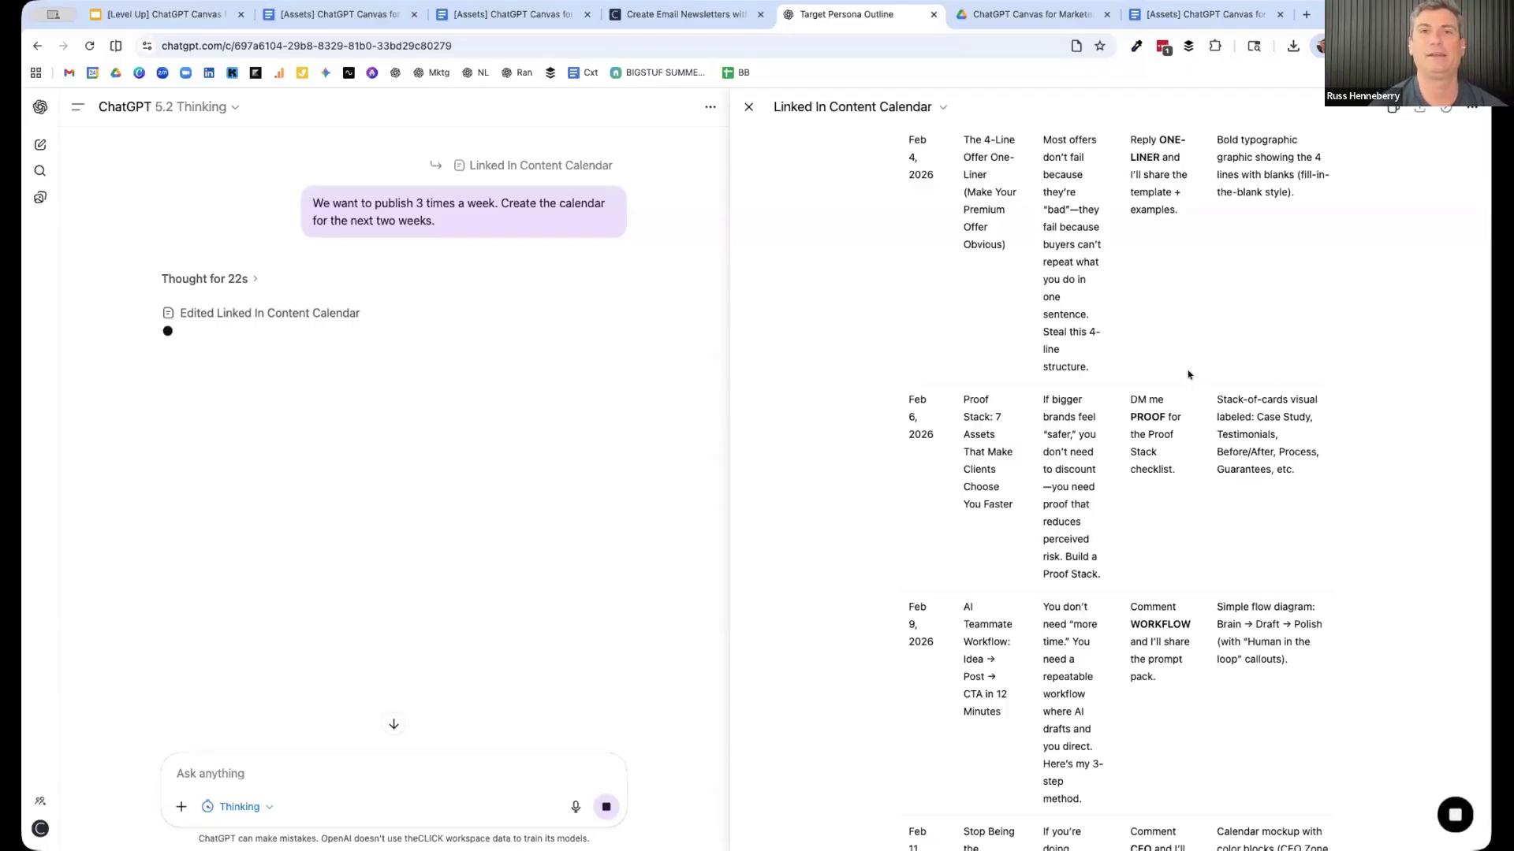
{"action": "scroll", "coordinate": [1175, 383], "scroll_direction": "down", "scroll_amount": 2}
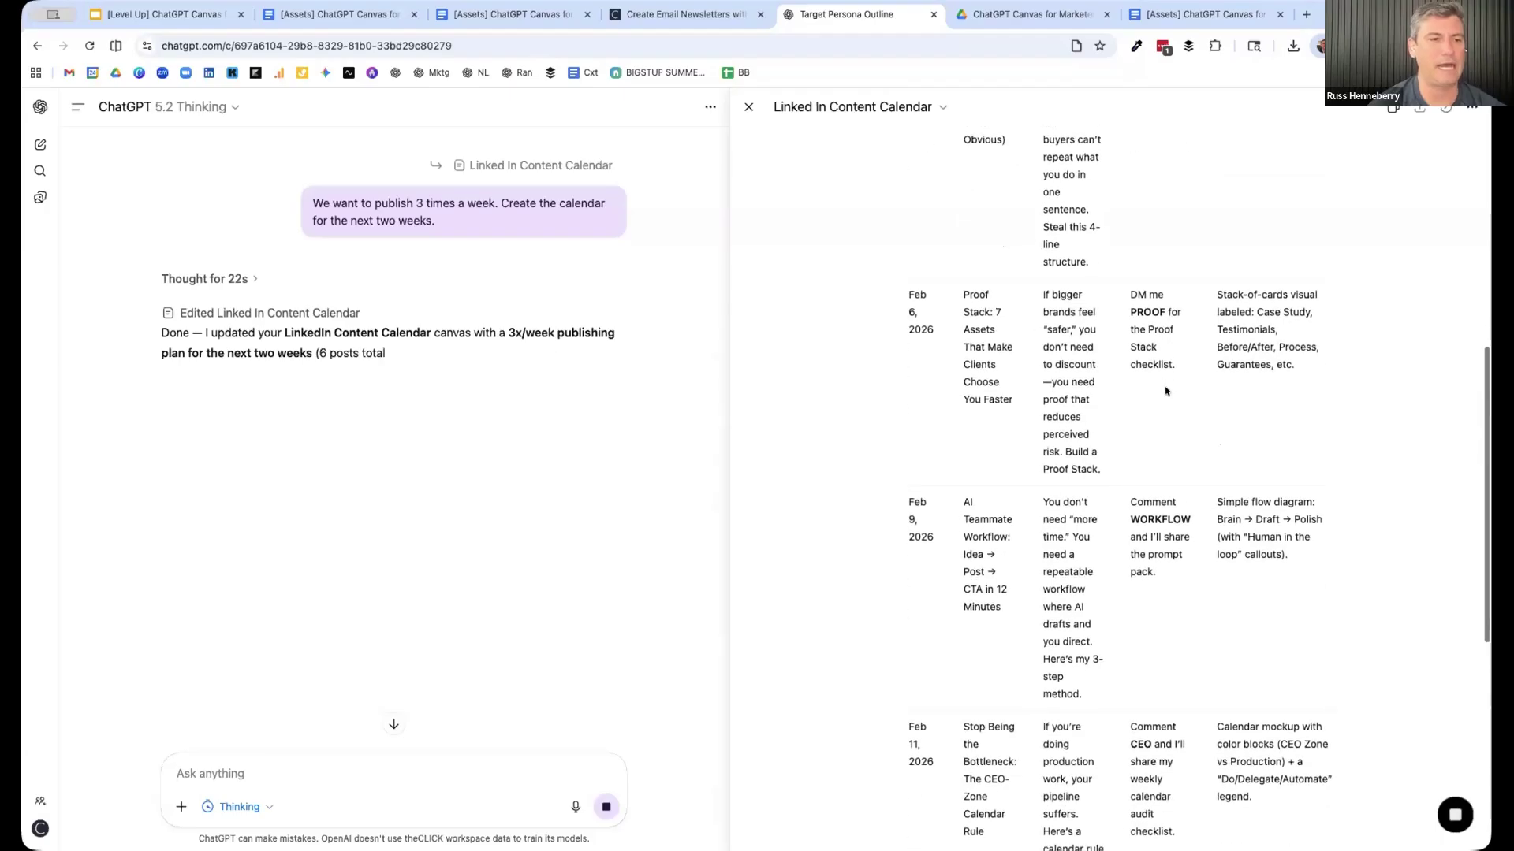
{"action": "scroll", "coordinate": [1165, 391], "scroll_direction": "down", "scroll_amount": 5}
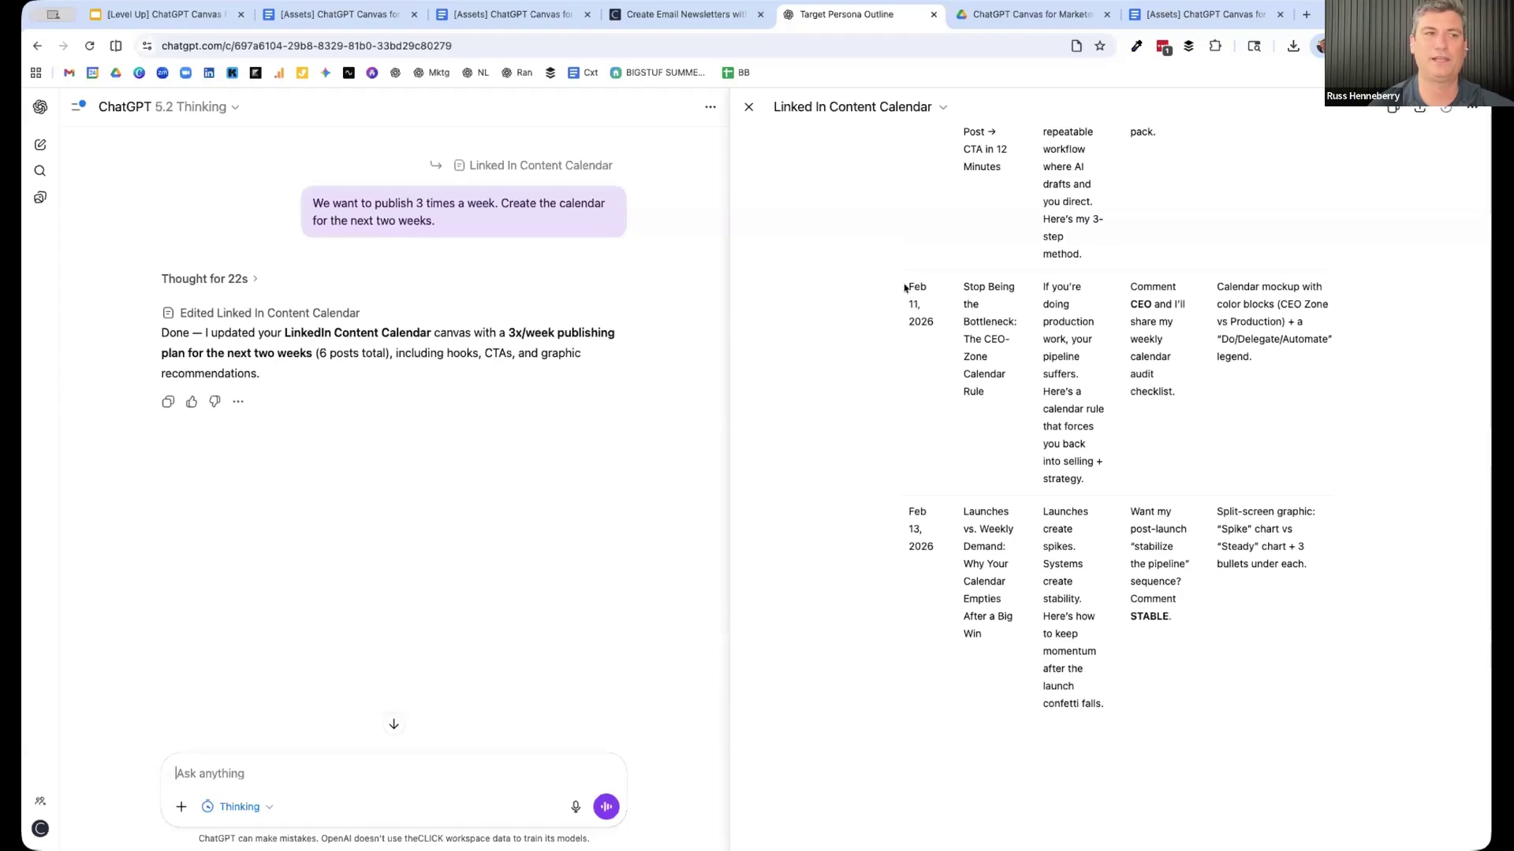
{"action": "left_click_drag", "start_coordinate": [905, 283], "coordinate": [1125, 326]}
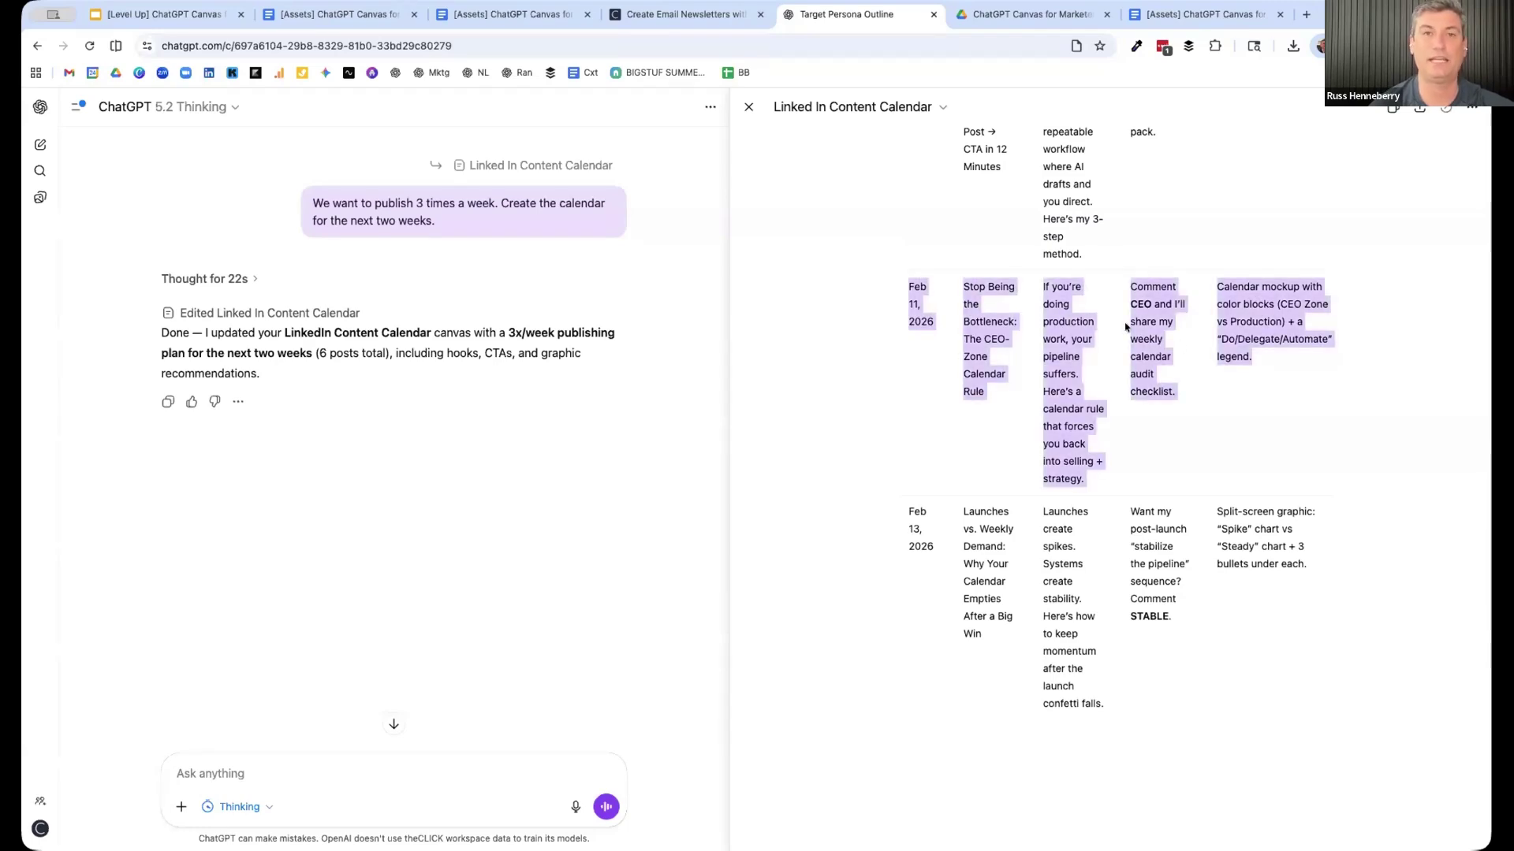
{"action": "left_click", "coordinate": [1124, 325]}
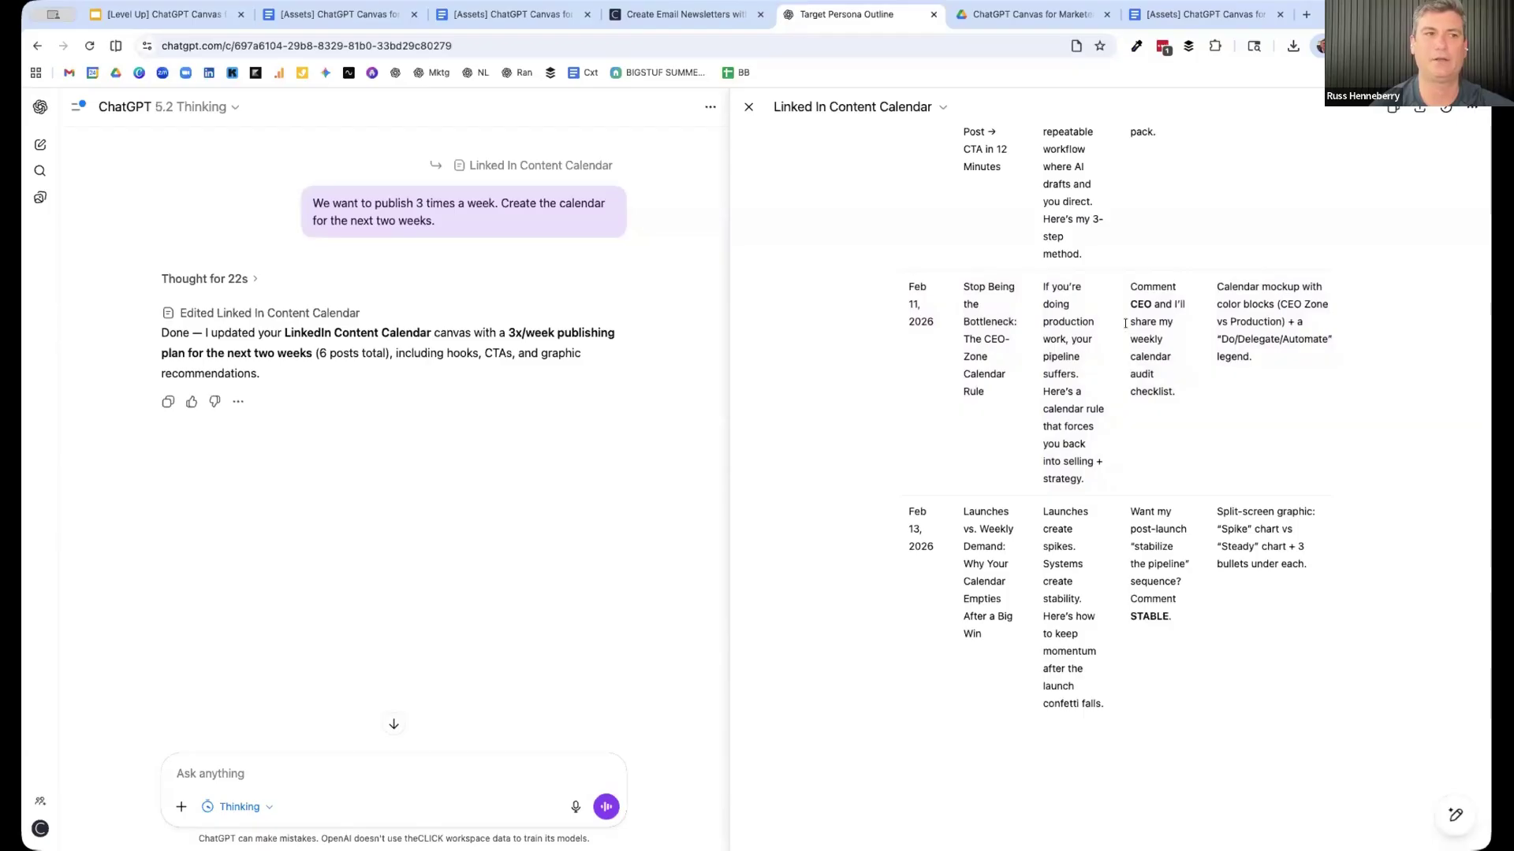
- Review the calendar's earlier entries from the column headings down, briefly highlighting the Feb 4, 2026 row
{"action": "scroll", "coordinate": [1113, 386], "scroll_direction": "up", "scroll_amount": 15}
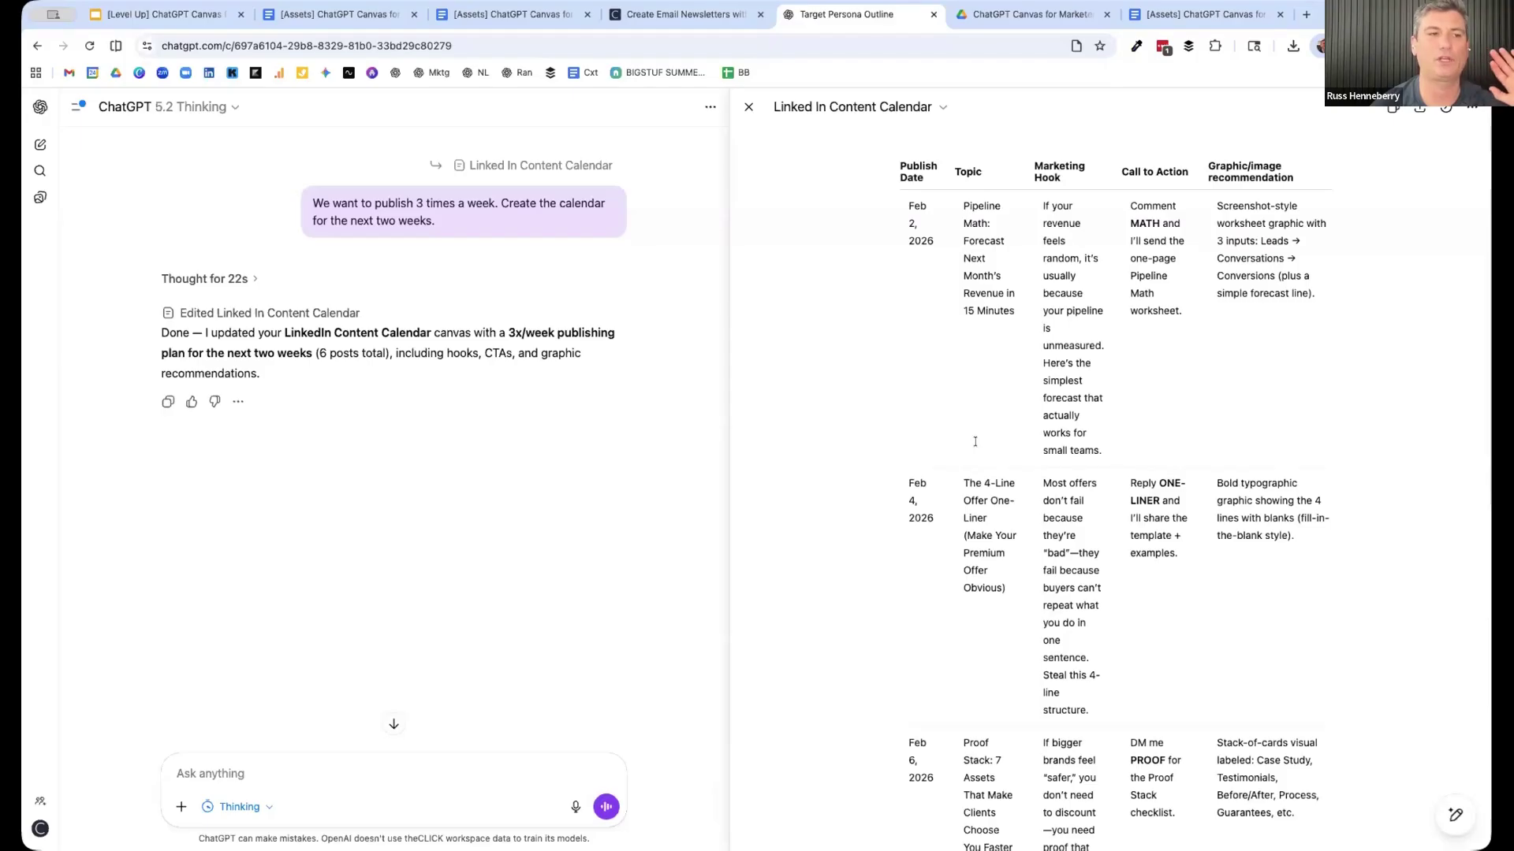
{"action": "scroll", "coordinate": [957, 418], "scroll_direction": "down", "scroll_amount": 3}
{"action": "left_click_drag", "start_coordinate": [901, 360], "coordinate": [1295, 443]}
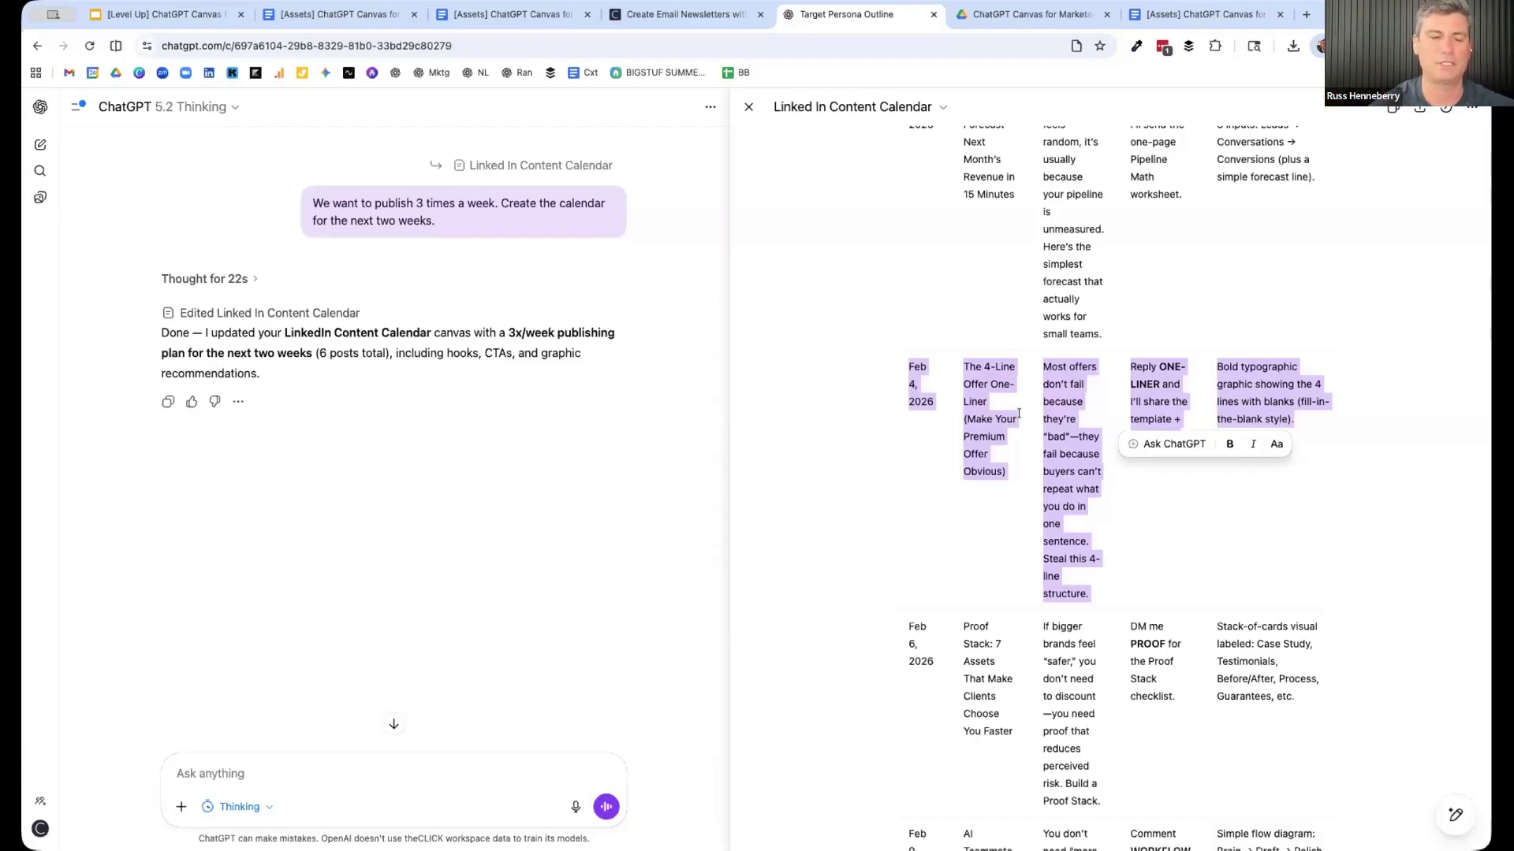
{"action": "left_click", "coordinate": [878, 492]}
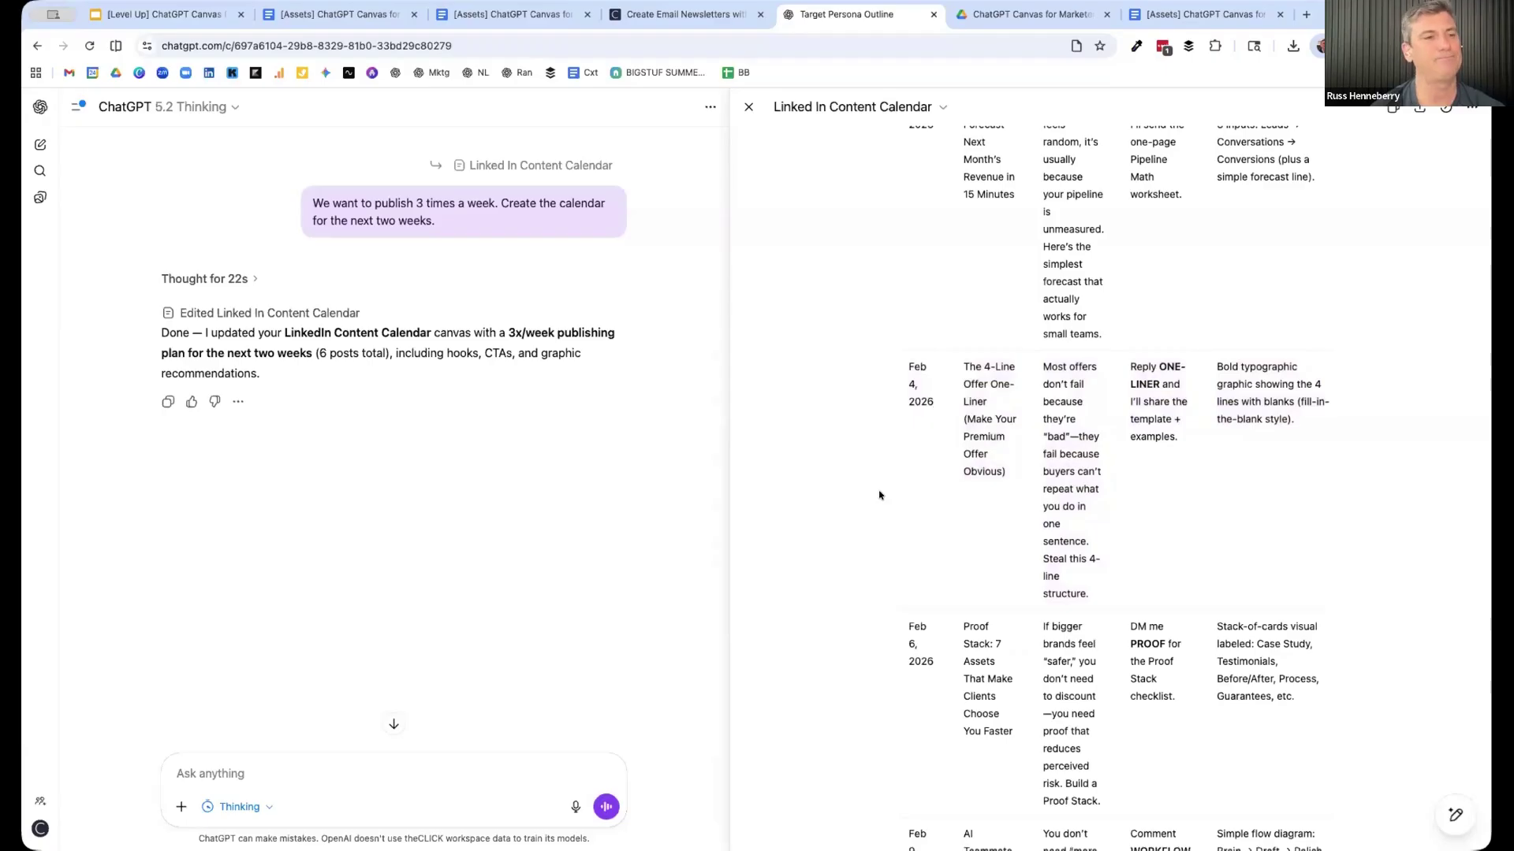
{"action": "scroll", "coordinate": [879, 495], "scroll_direction": "up", "scroll_amount": 3}
{"action": "scroll", "coordinate": [879, 495], "scroll_direction": "down", "scroll_amount": 4}
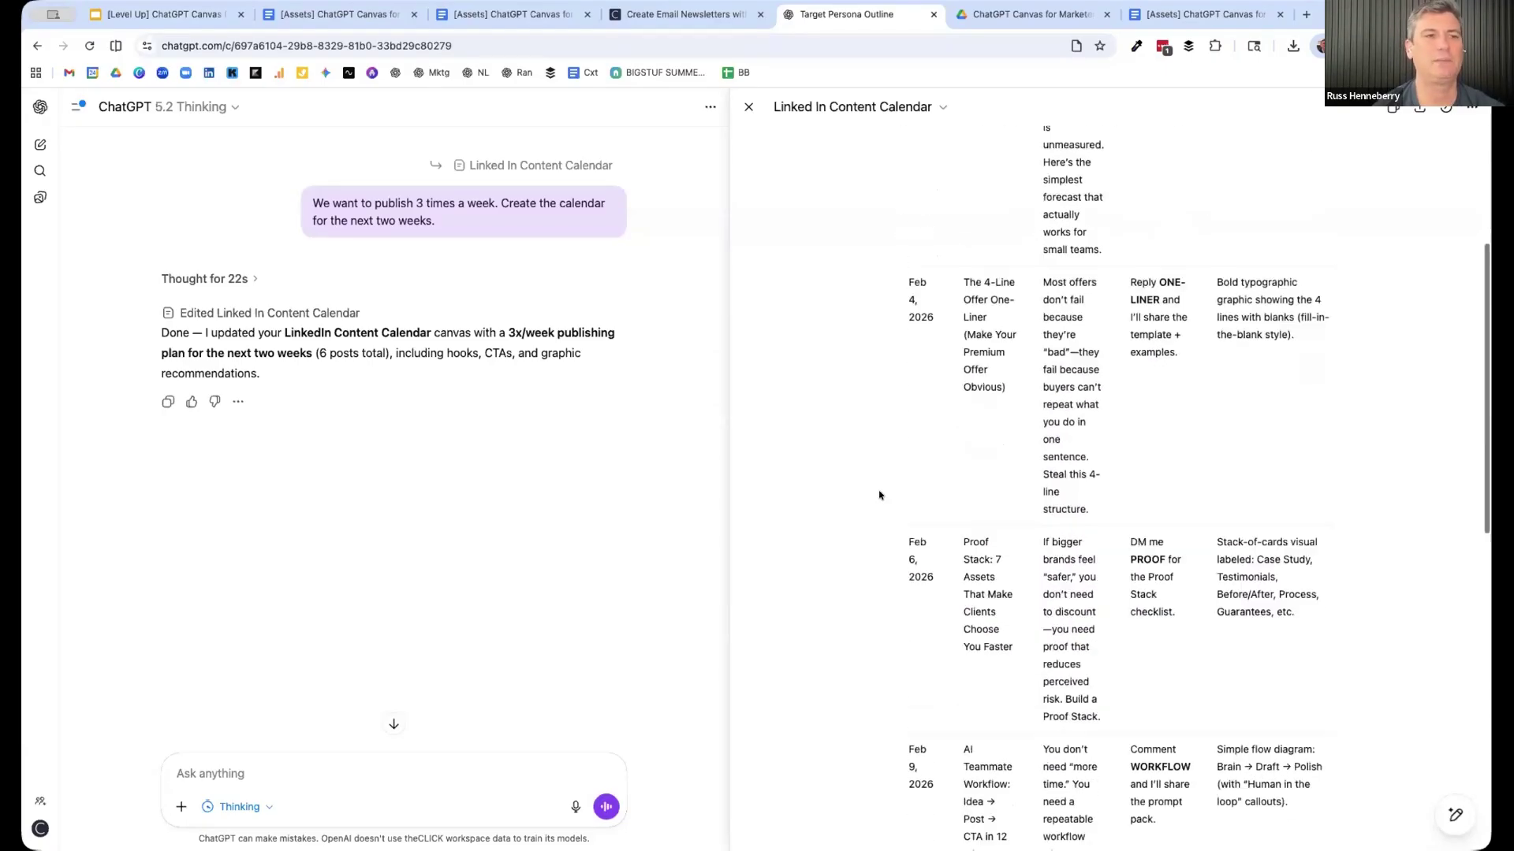
{"action": "scroll", "coordinate": [879, 495], "scroll_direction": "down", "scroll_amount": 1}
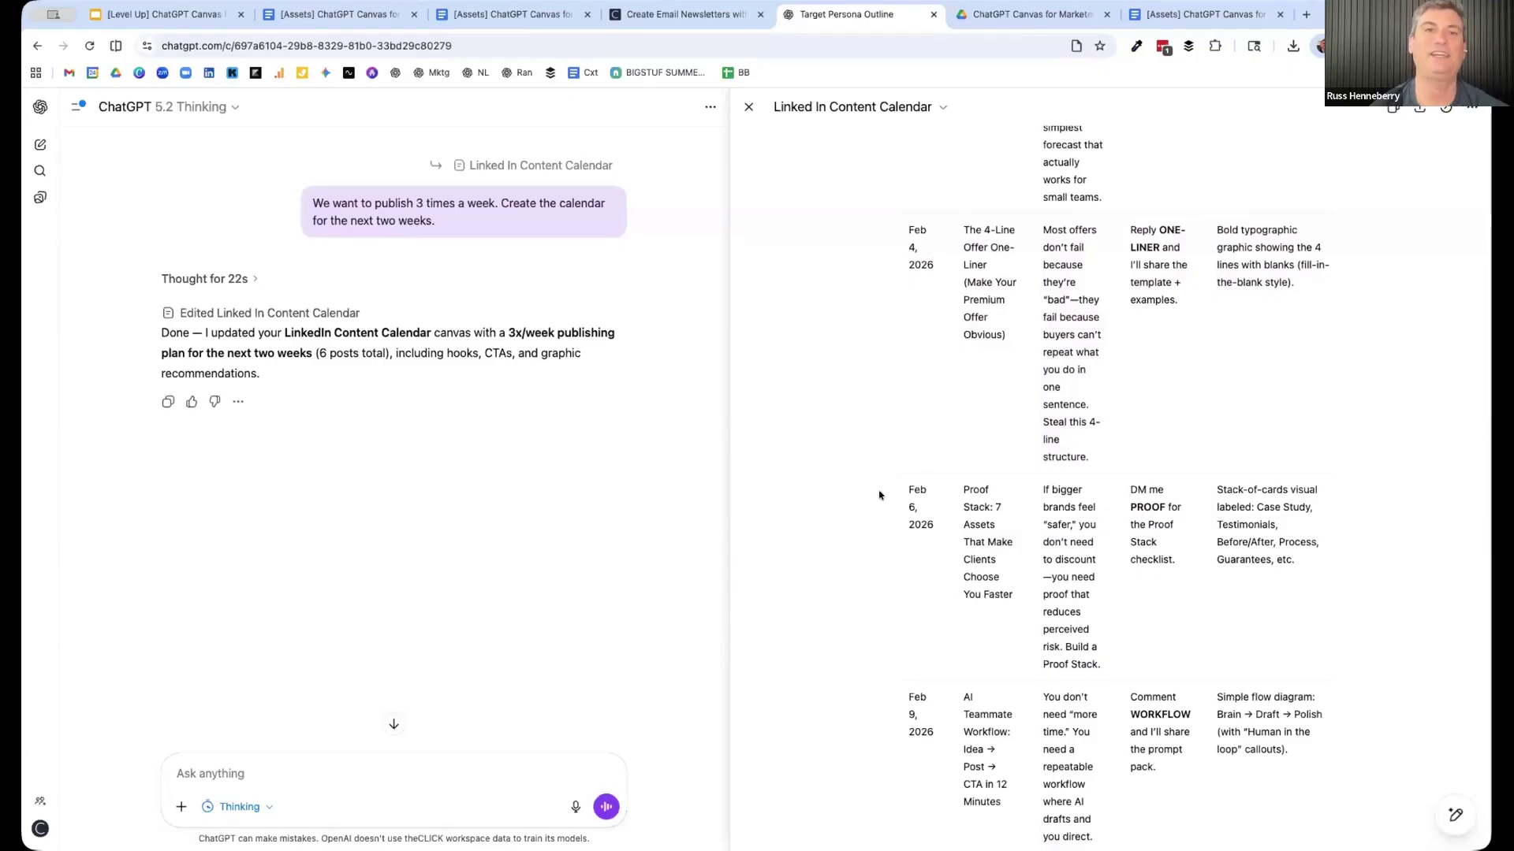
- Read through the calendar's topics from the title to the final entry, and select the Feb 11, 2026 row
{"action": "left_click", "coordinate": [242, 772]}
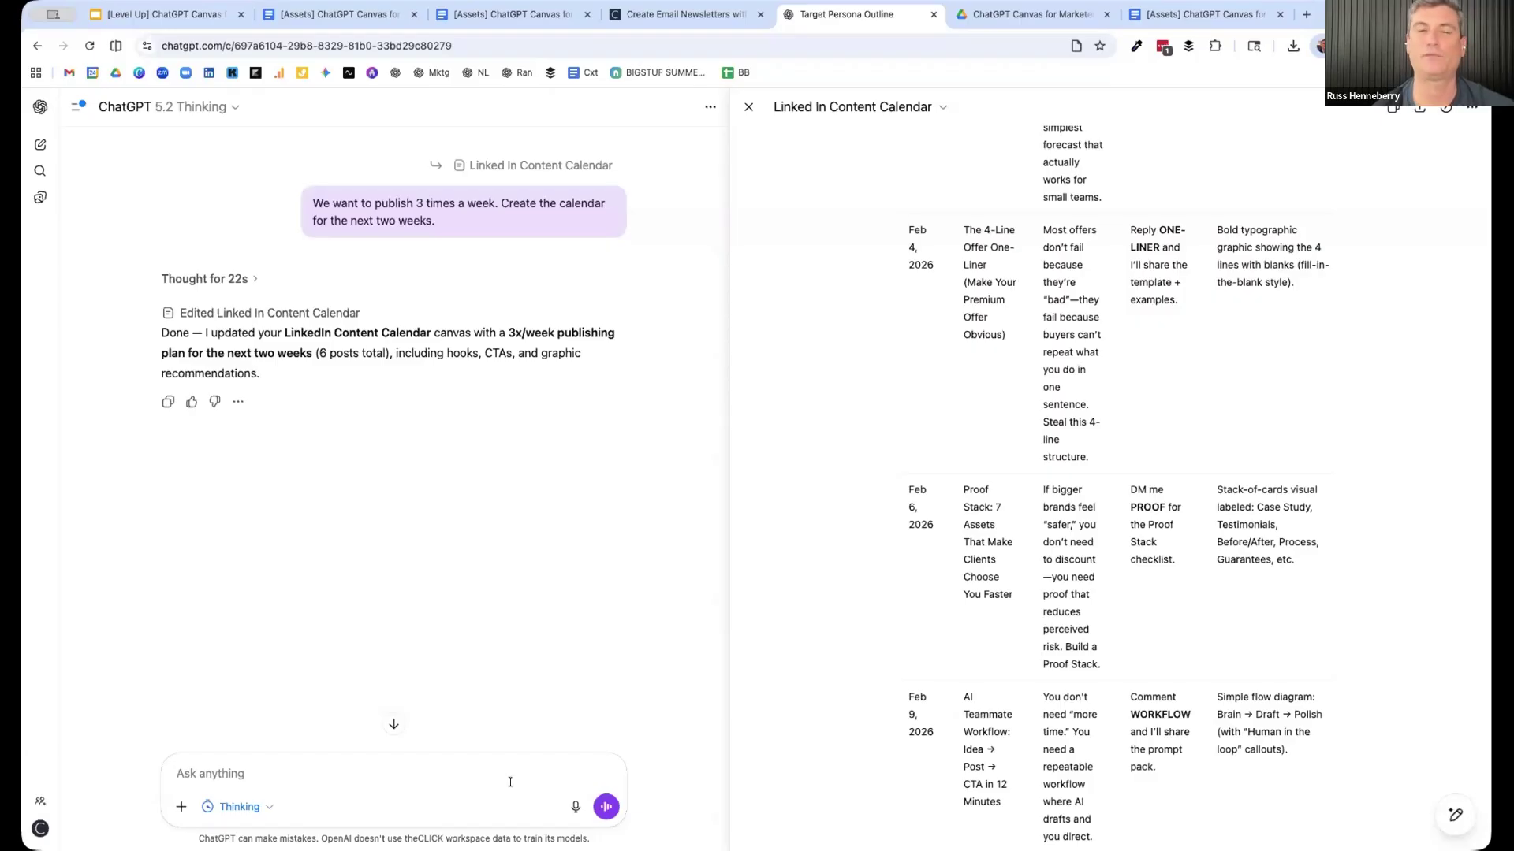
{"action": "scroll", "coordinate": [890, 681], "scroll_direction": "up", "scroll_amount": 5}
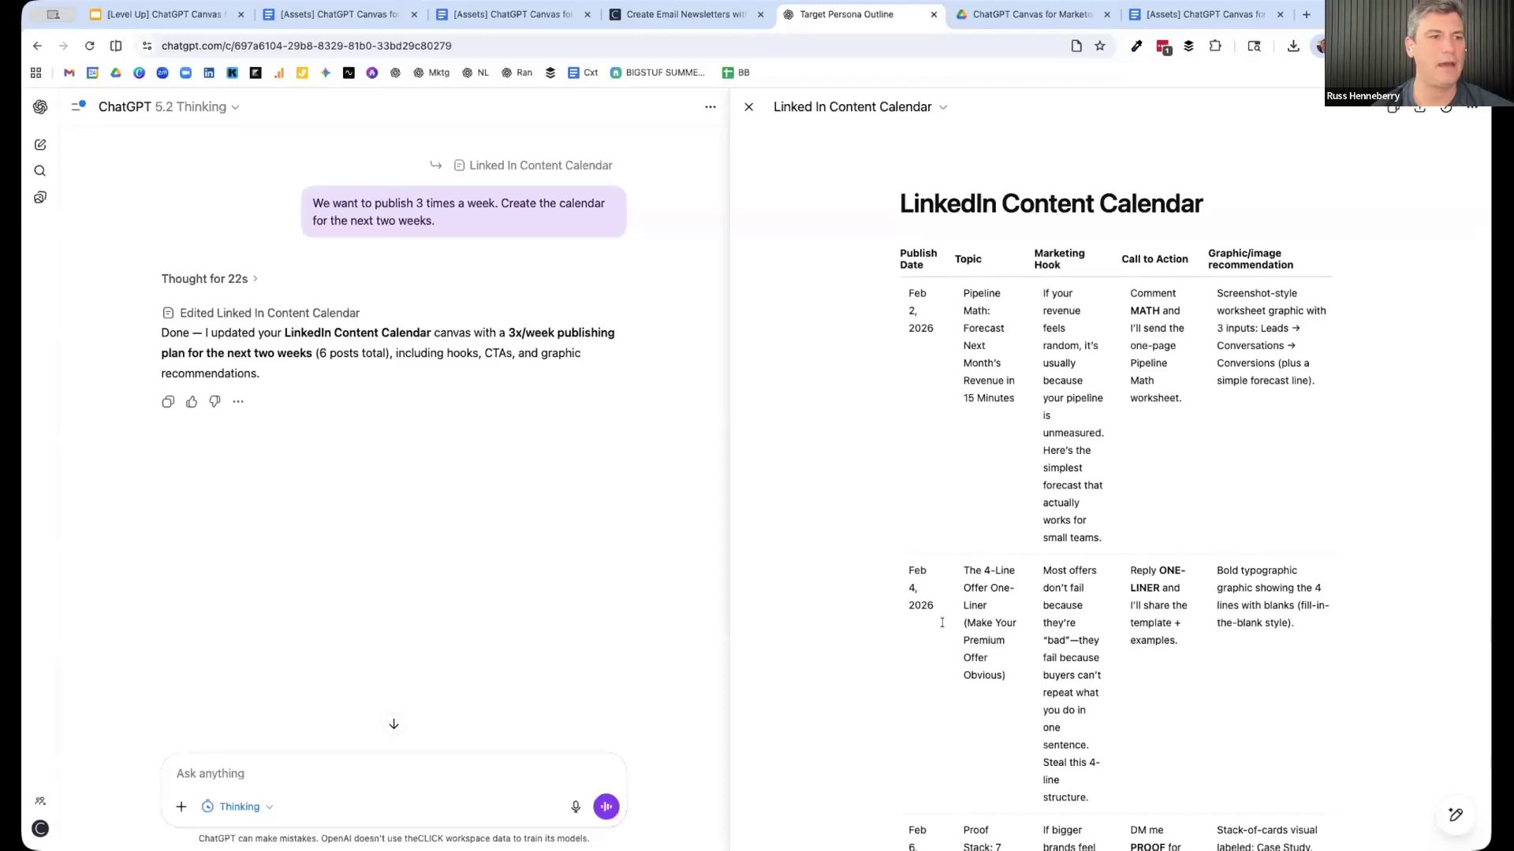
{"action": "scroll", "coordinate": [941, 623], "scroll_direction": "down", "scroll_amount": 1}
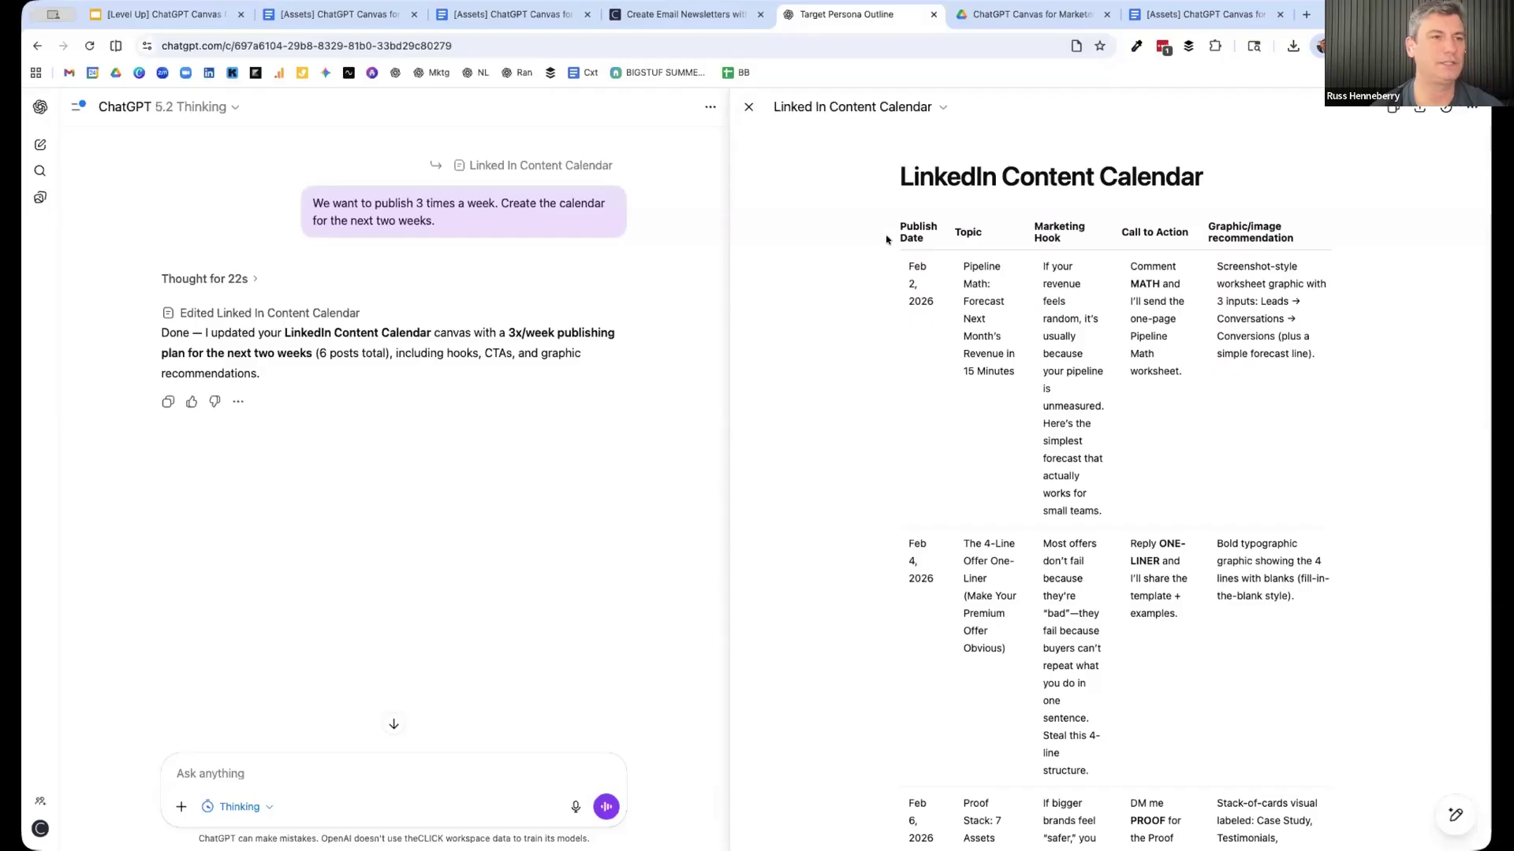
{"action": "left_click", "coordinate": [940, 299]}
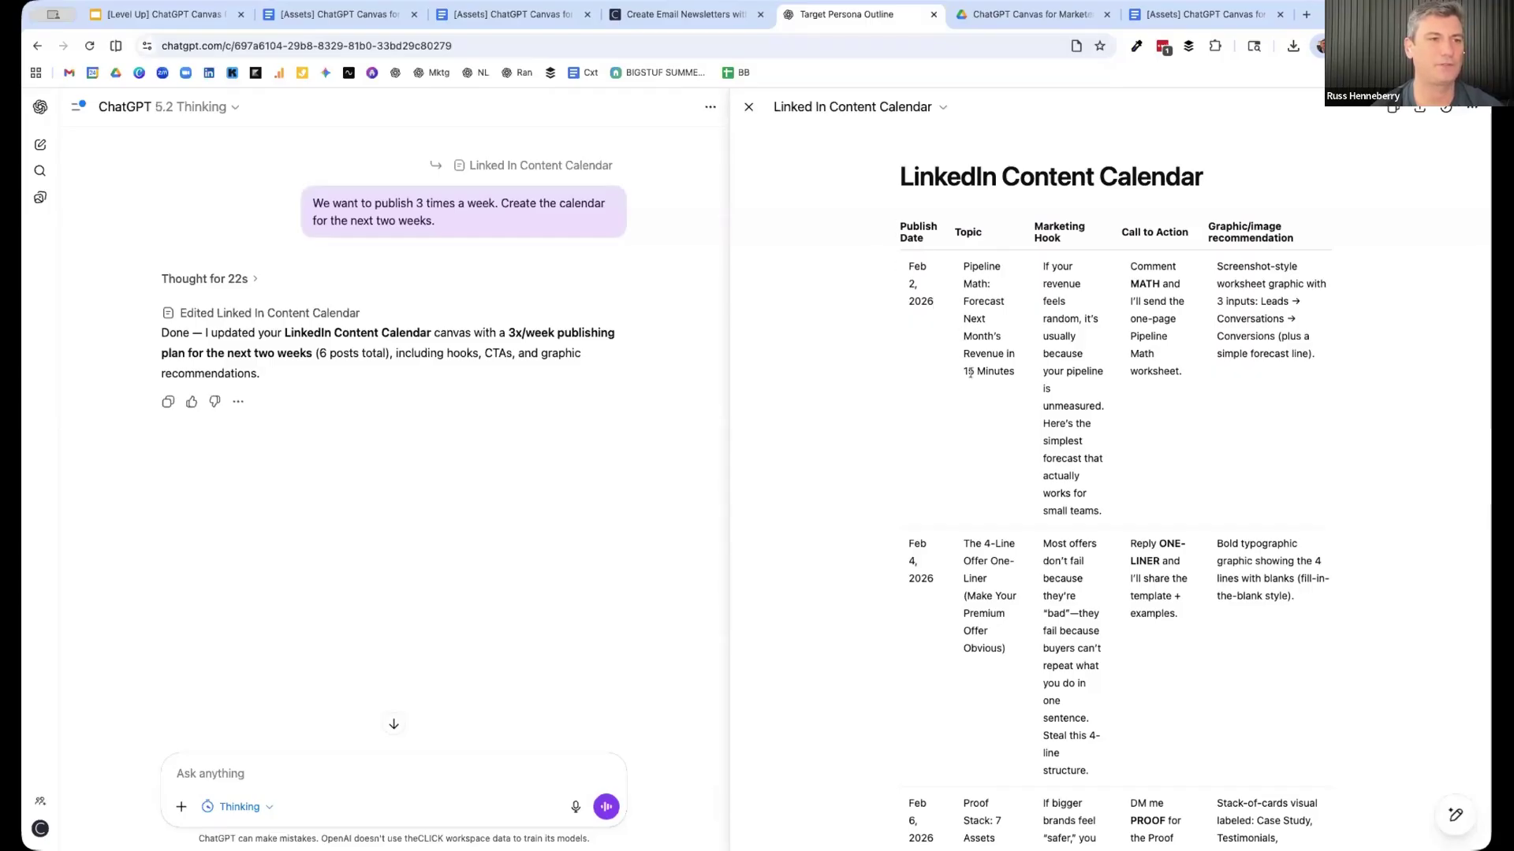
{"action": "scroll", "coordinate": [970, 374], "scroll_direction": "down", "scroll_amount": 3}
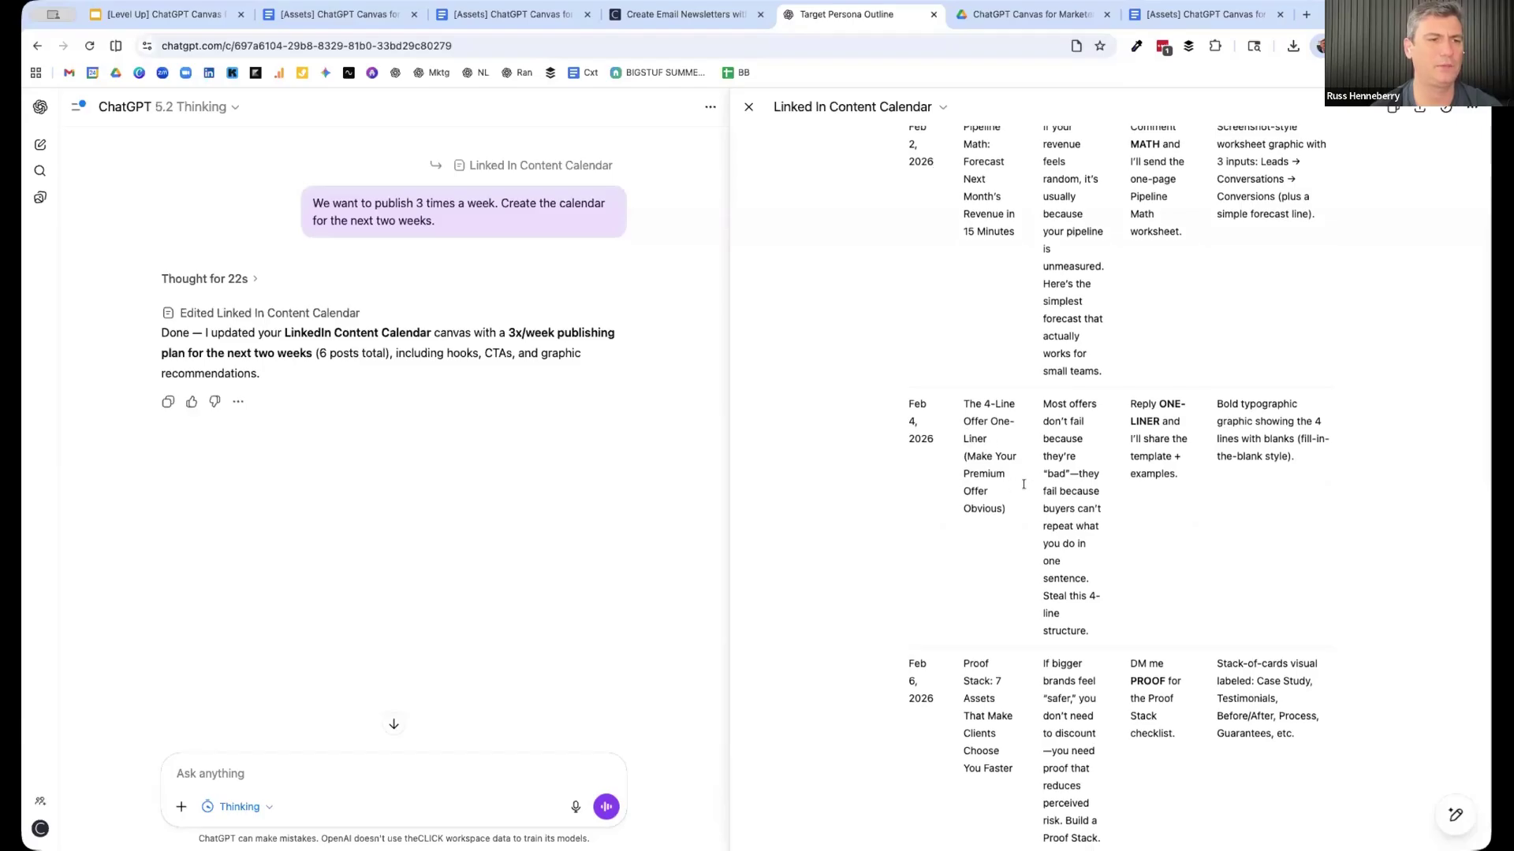
{"action": "scroll", "coordinate": [1024, 484], "scroll_direction": "down", "scroll_amount": 5}
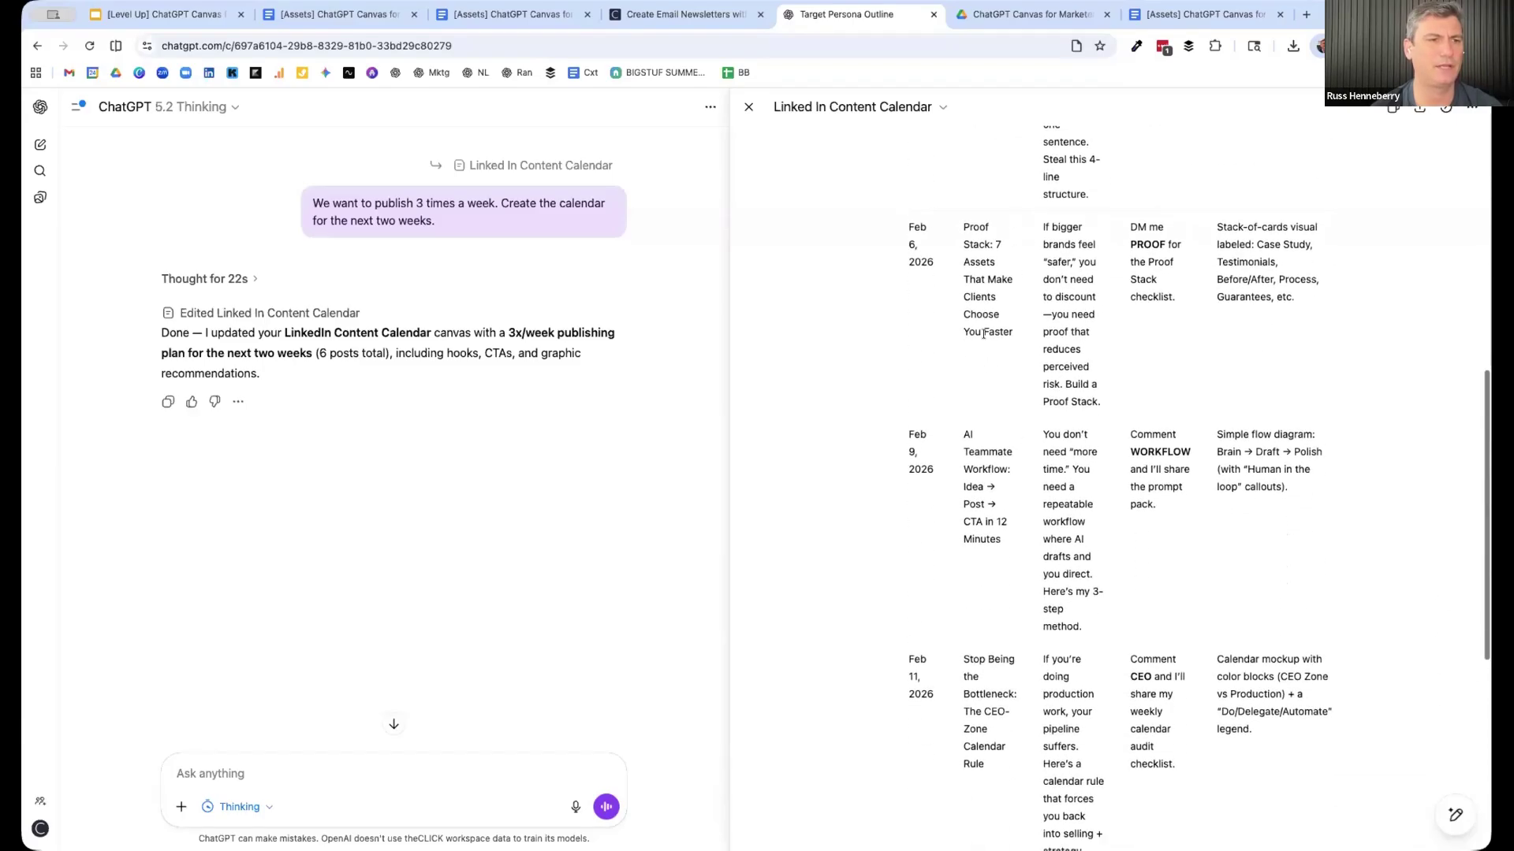
{"action": "scroll", "coordinate": [983, 334], "scroll_direction": "down", "scroll_amount": 3}
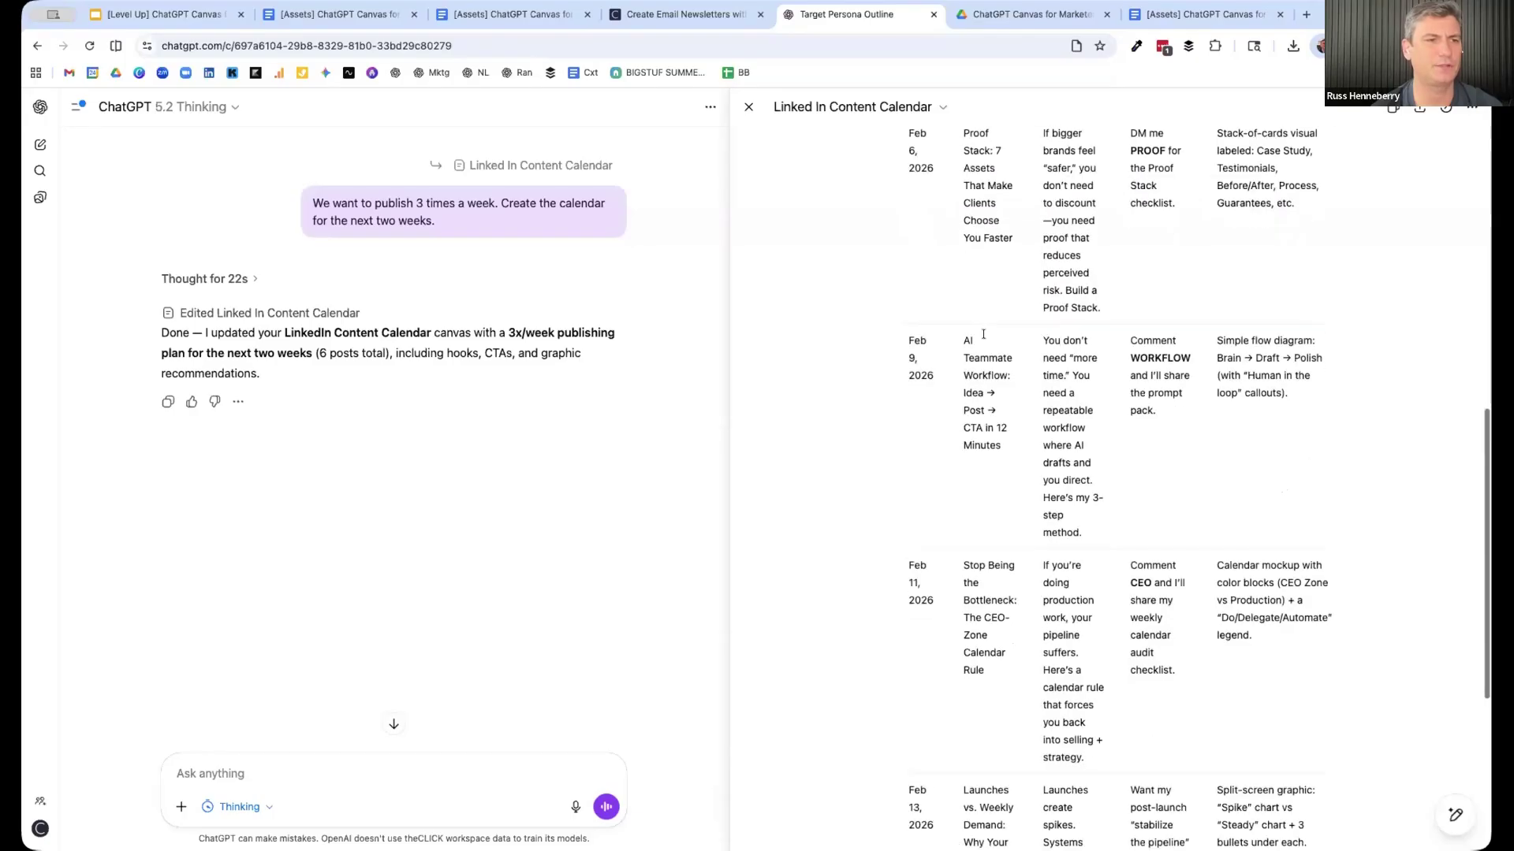
{"action": "scroll", "coordinate": [983, 334], "scroll_direction": "down", "scroll_amount": 4}
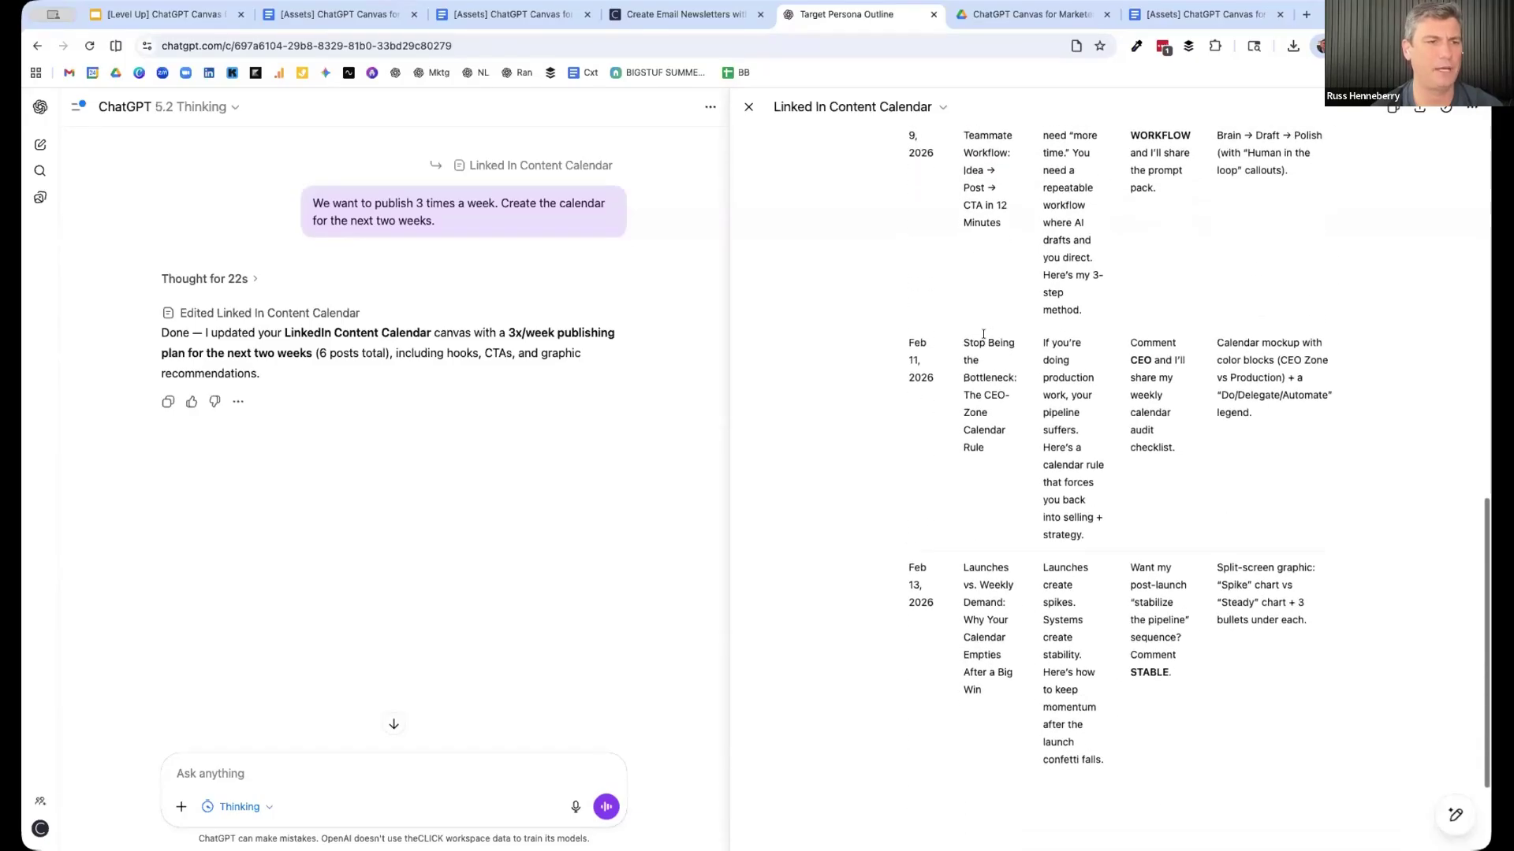
{"action": "scroll", "coordinate": [983, 334], "scroll_direction": "down", "scroll_amount": 3}
{"action": "scroll", "coordinate": [897, 250], "scroll_direction": "up", "scroll_amount": 2}
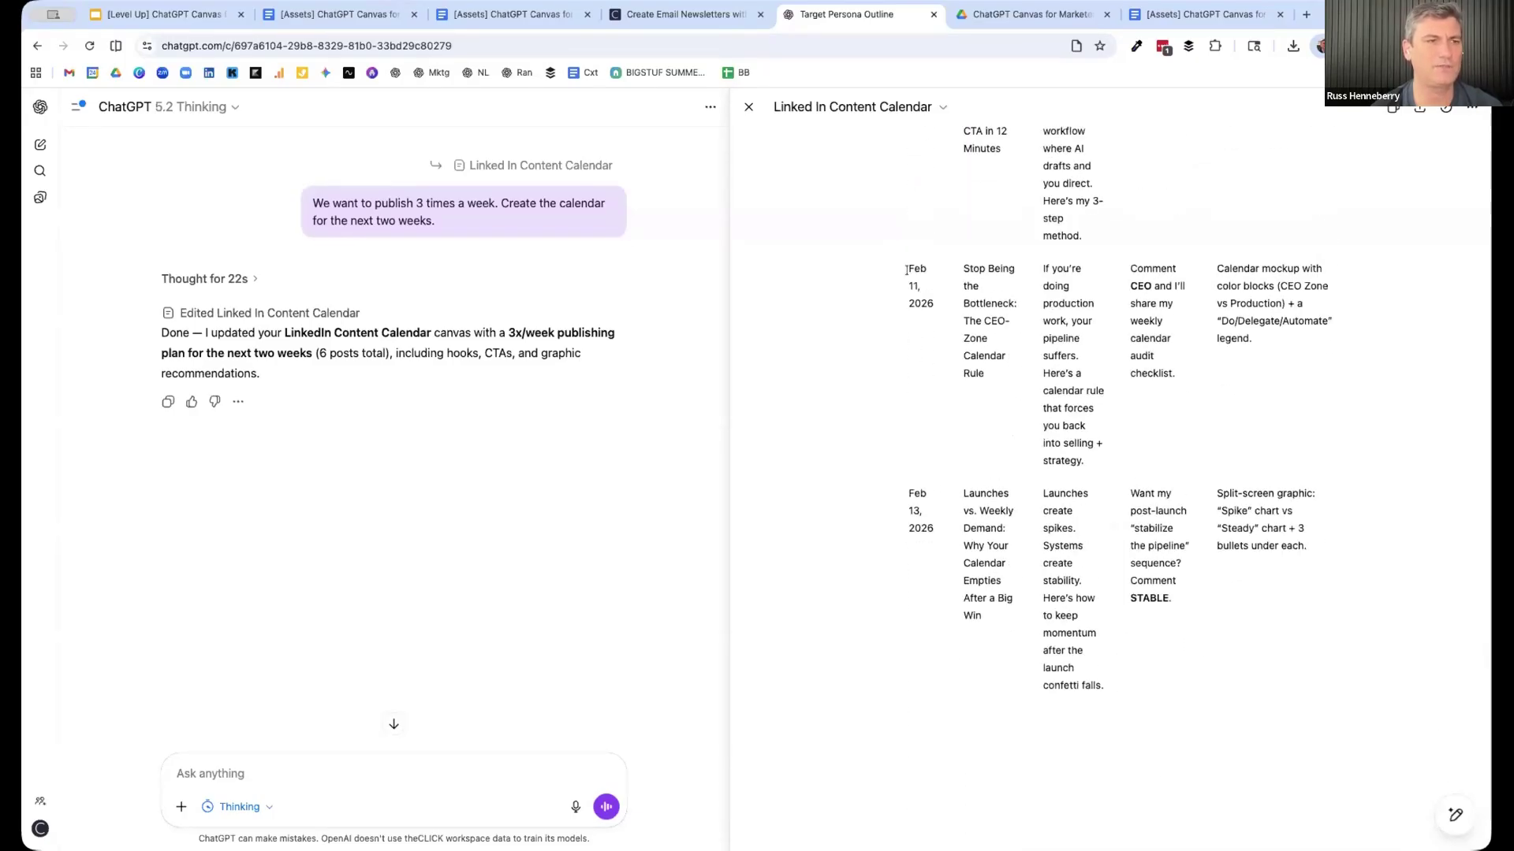
{"action": "left_click_drag", "start_coordinate": [903, 264], "coordinate": [1254, 347]}
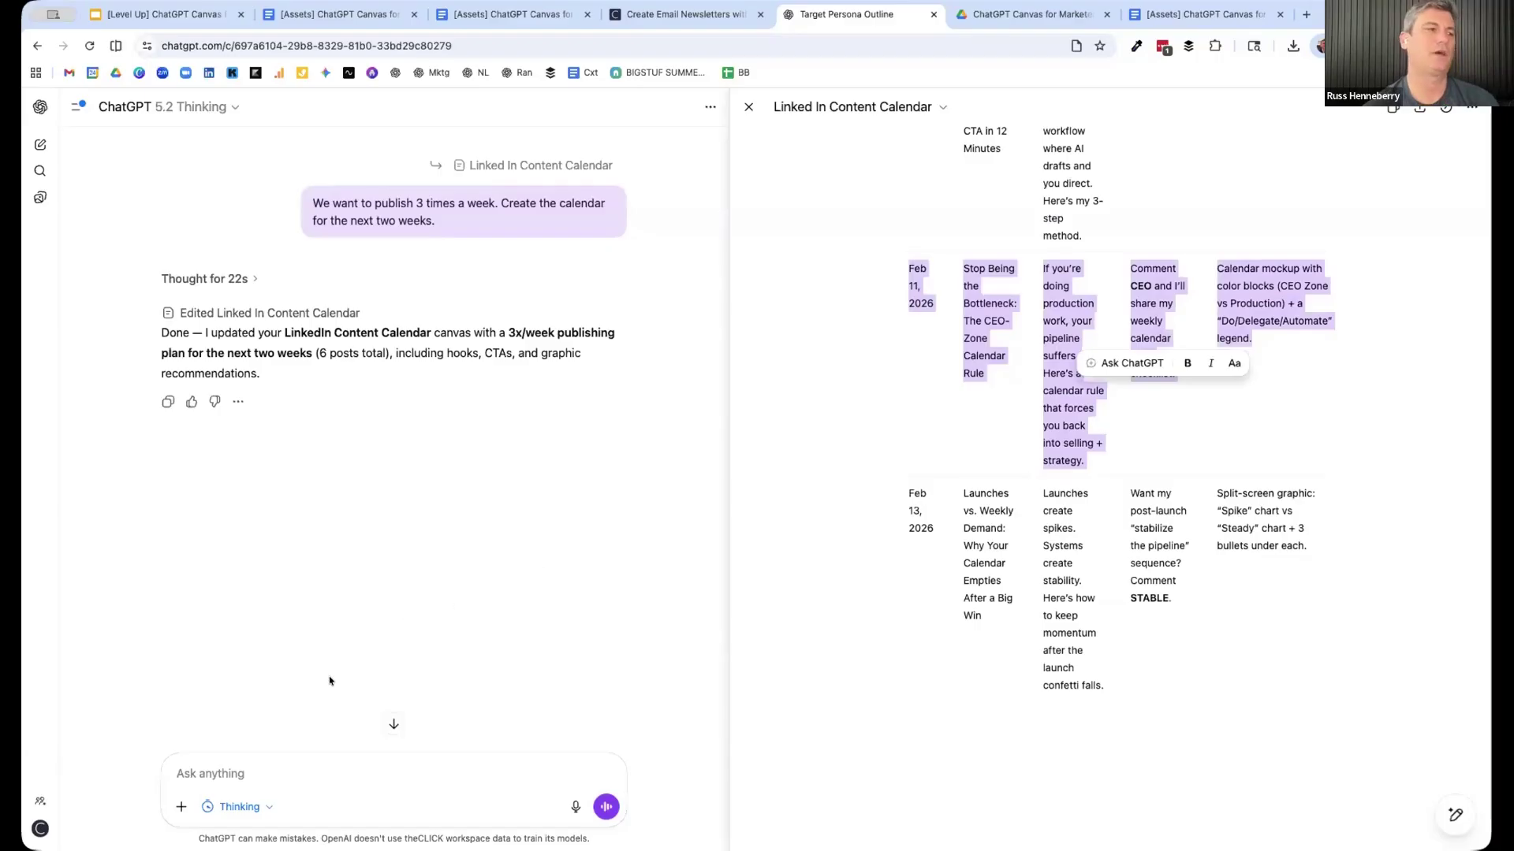
- Begin a ChatGPT prompt reading "Create a new canvas and write the Feb 11th post"
{"action": "left_click", "coordinate": [271, 765]}
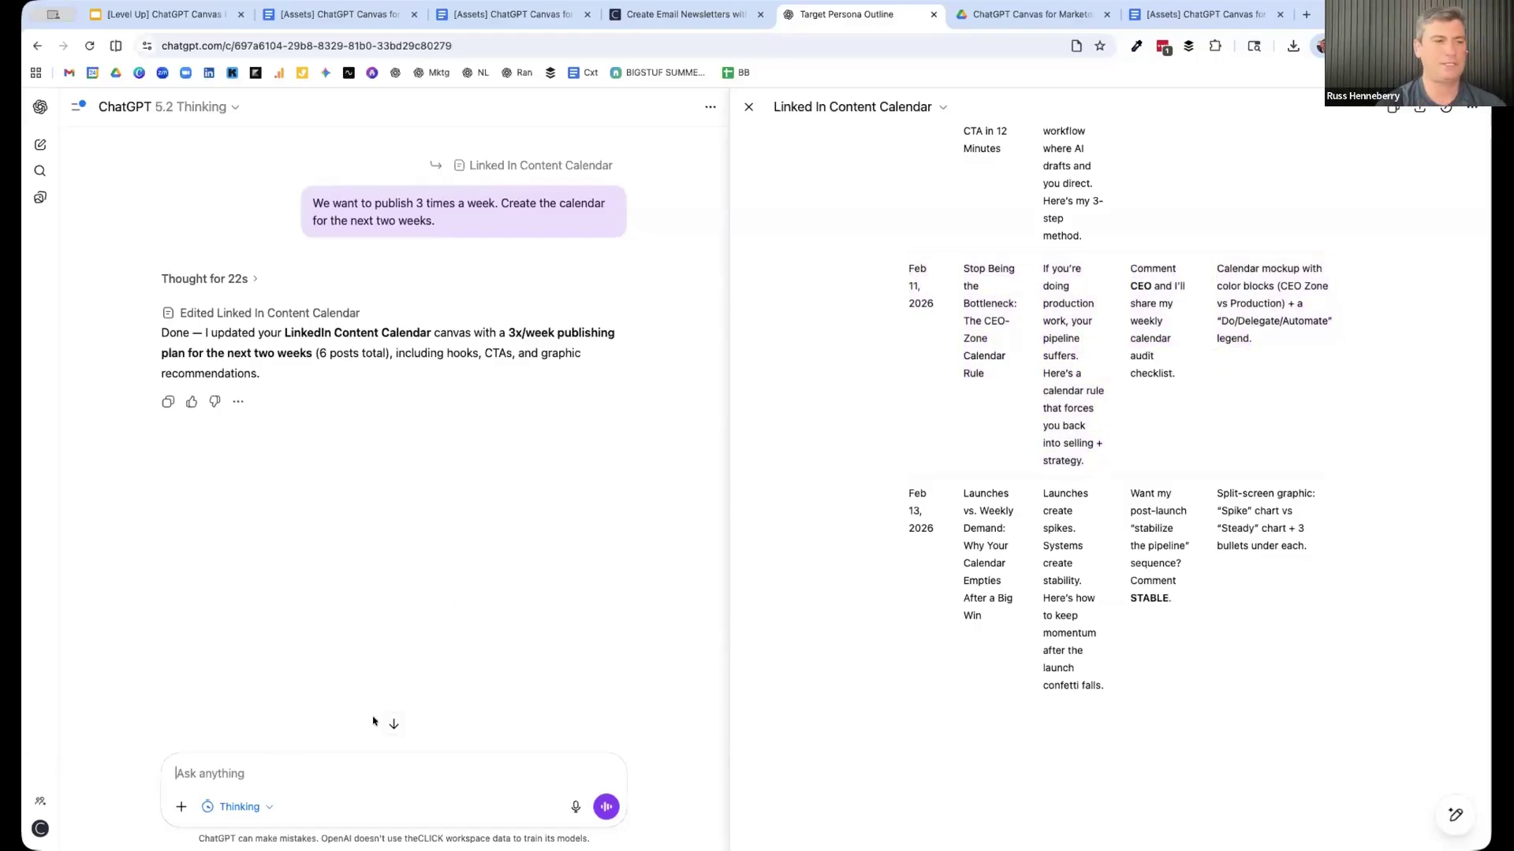
{"action": "type", "text": "Create a new canvas an"}
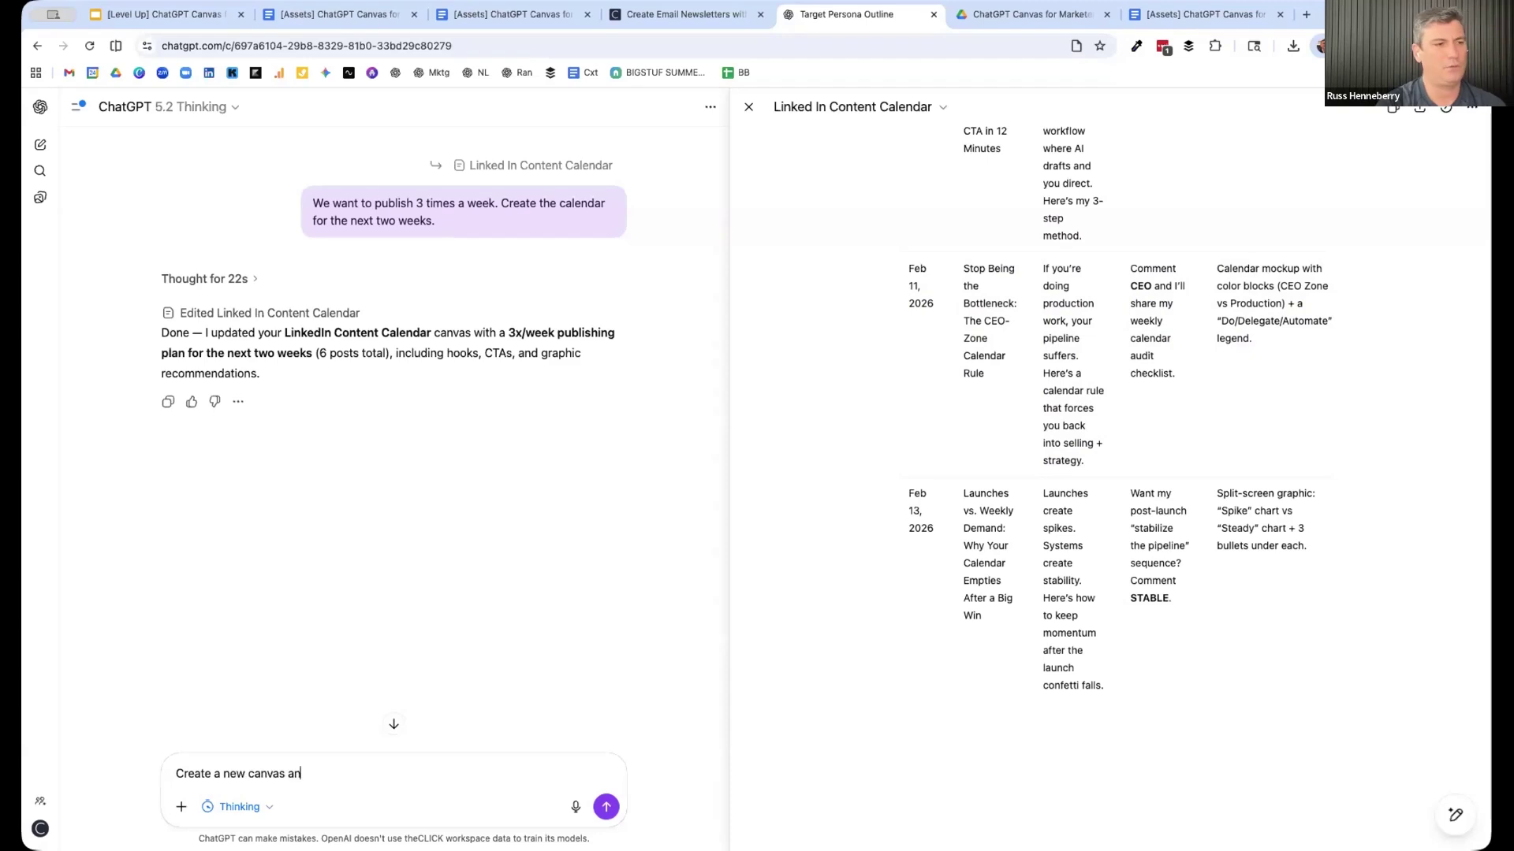
{"action": "type", "text": "d write the Feb"}
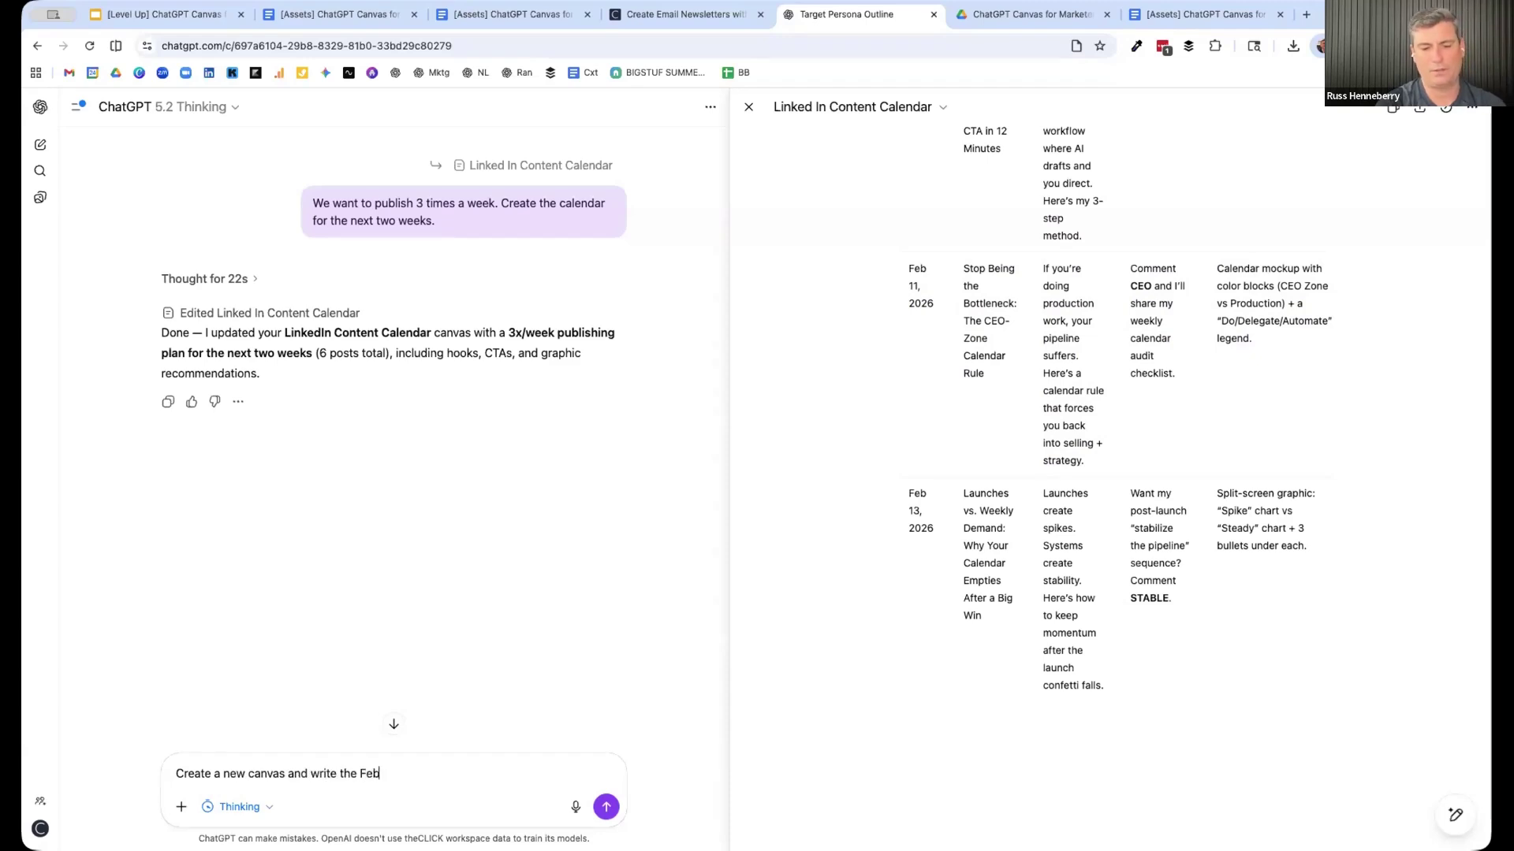
{"action": "type", "text": " 11th post"}
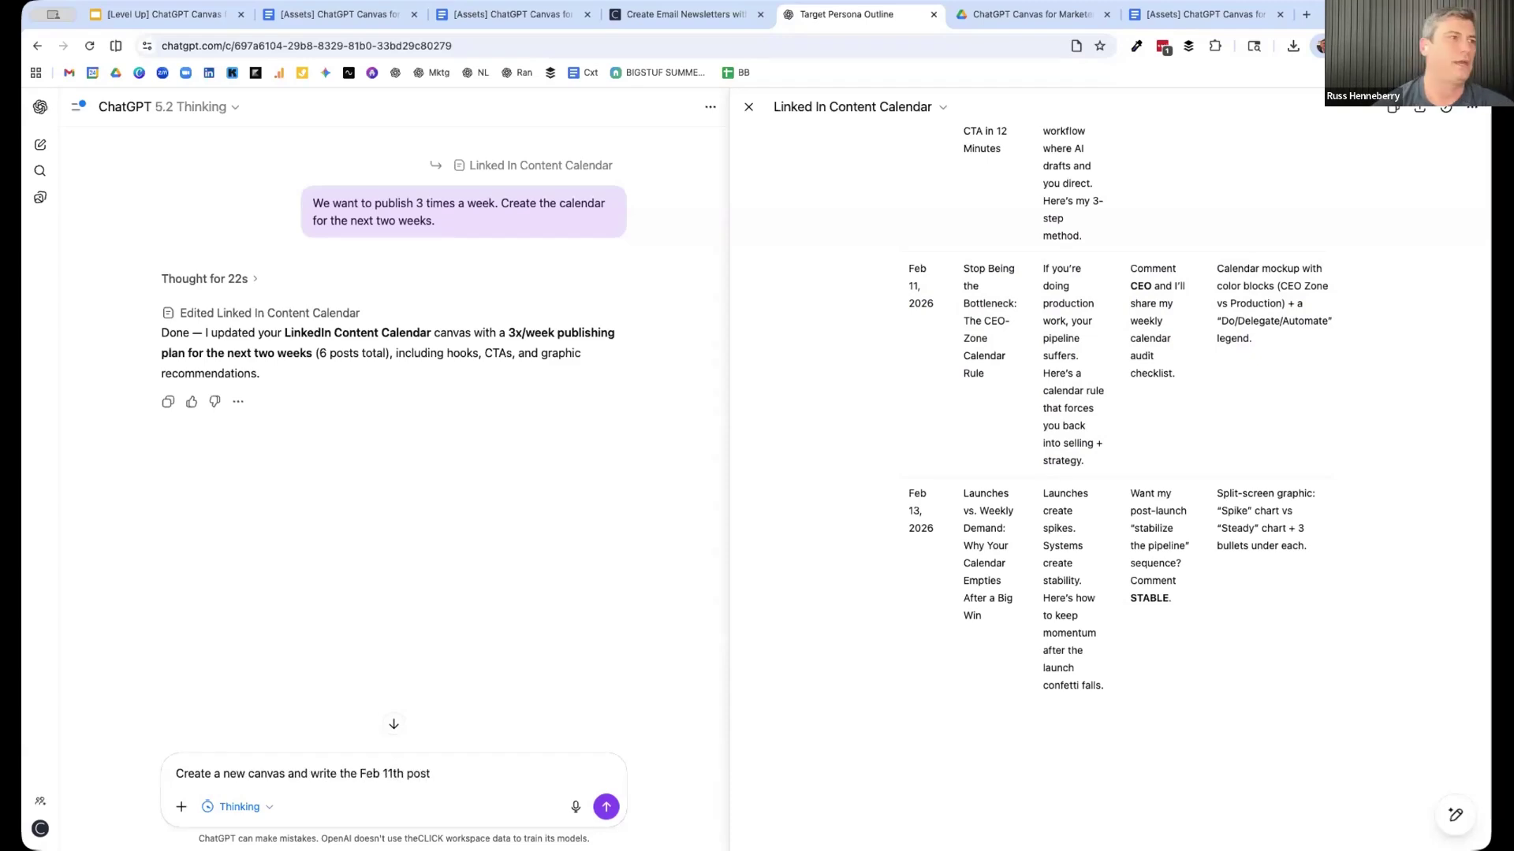
- Check the "In this training we will" slide, return to the ChatGPT chat and highlight the calendar's Feb 11, 2026 row
{"action": "left_click", "coordinate": [124, 17]}
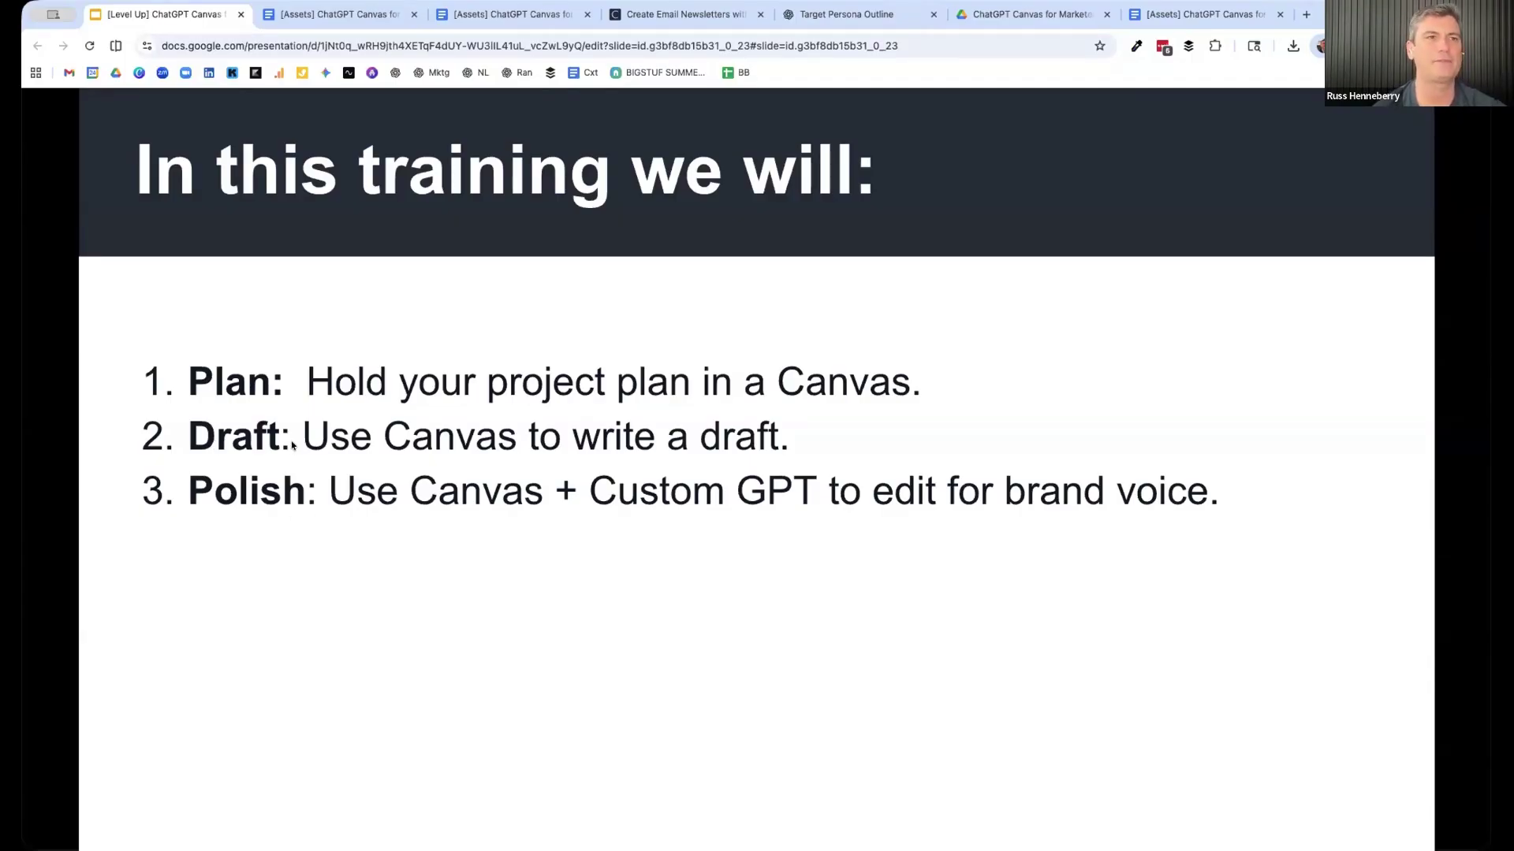
{"action": "left_click", "coordinate": [814, 16]}
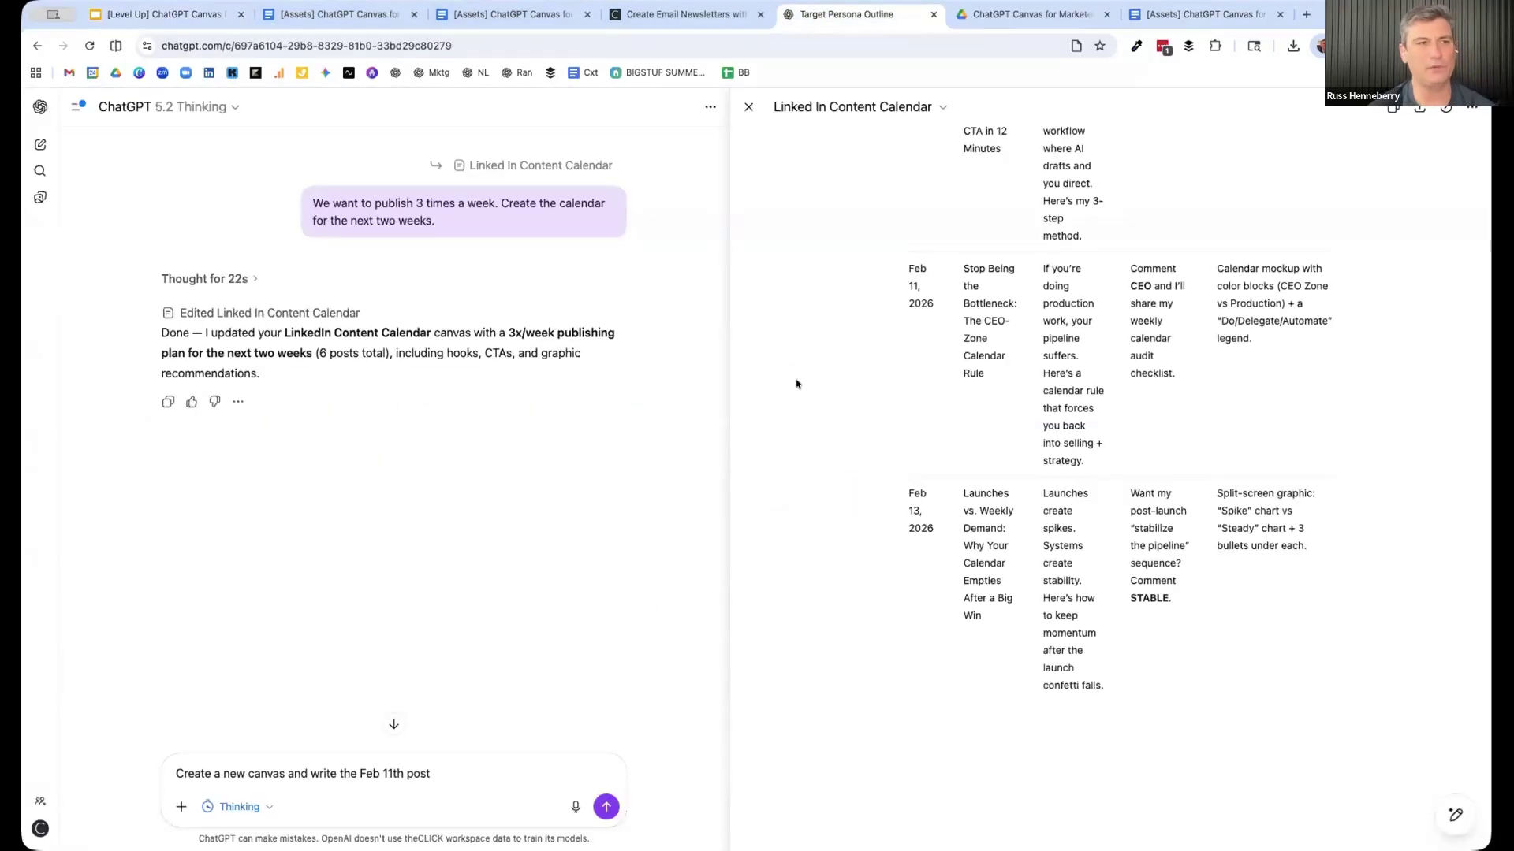
{"action": "left_click_drag", "start_coordinate": [911, 269], "coordinate": [1239, 375]}
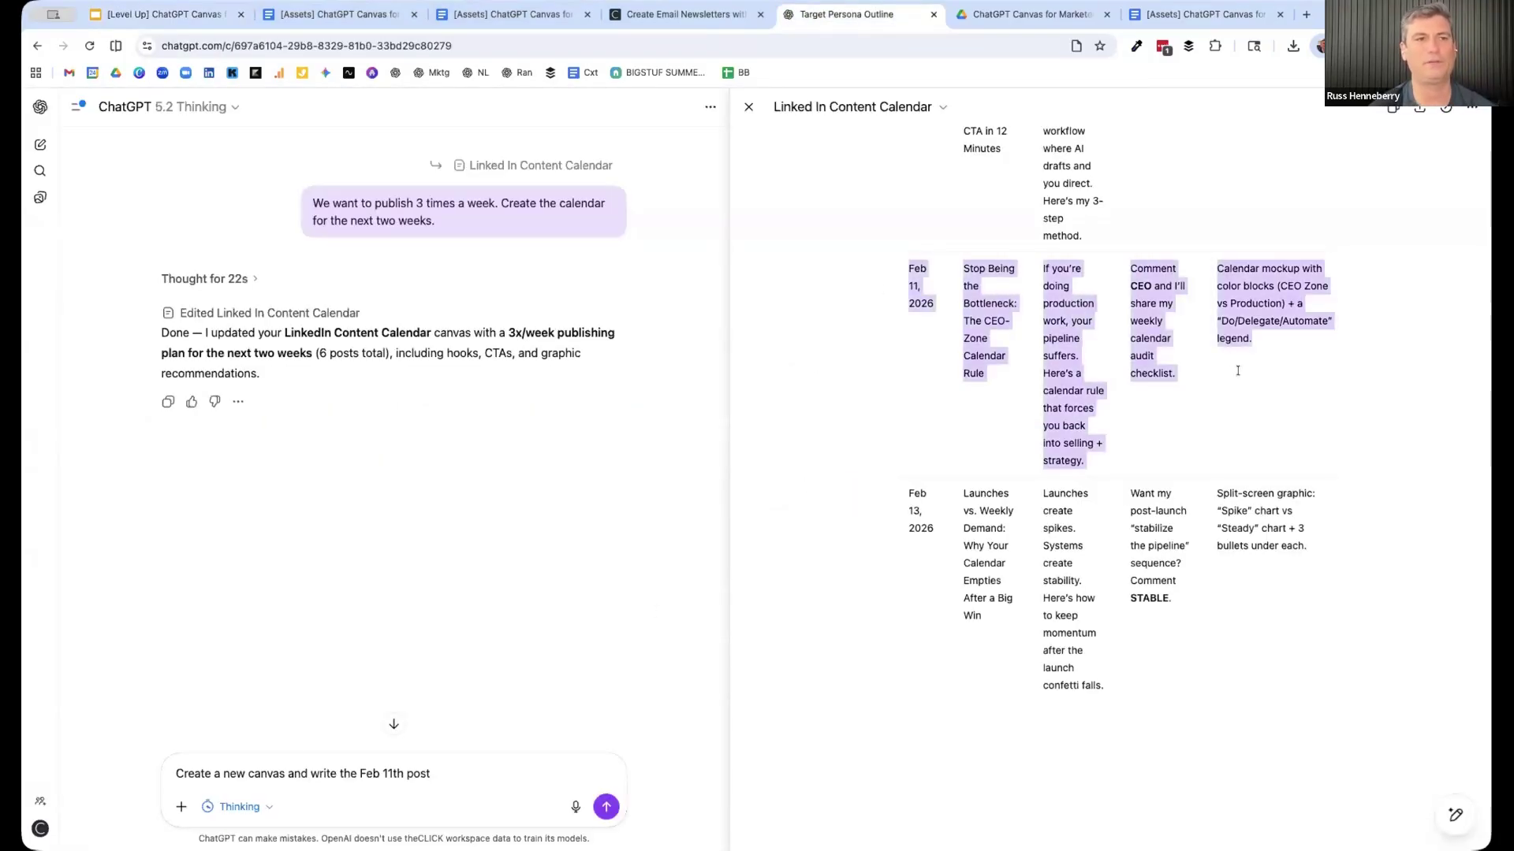
- Close the LinkedIn Content Calendar canvas, complete the prompt with "in that canvas." and send it
{"action": "left_click", "coordinate": [748, 107]}
{"action": "scroll", "coordinate": [699, 611], "scroll_direction": "down", "scroll_amount": 8}
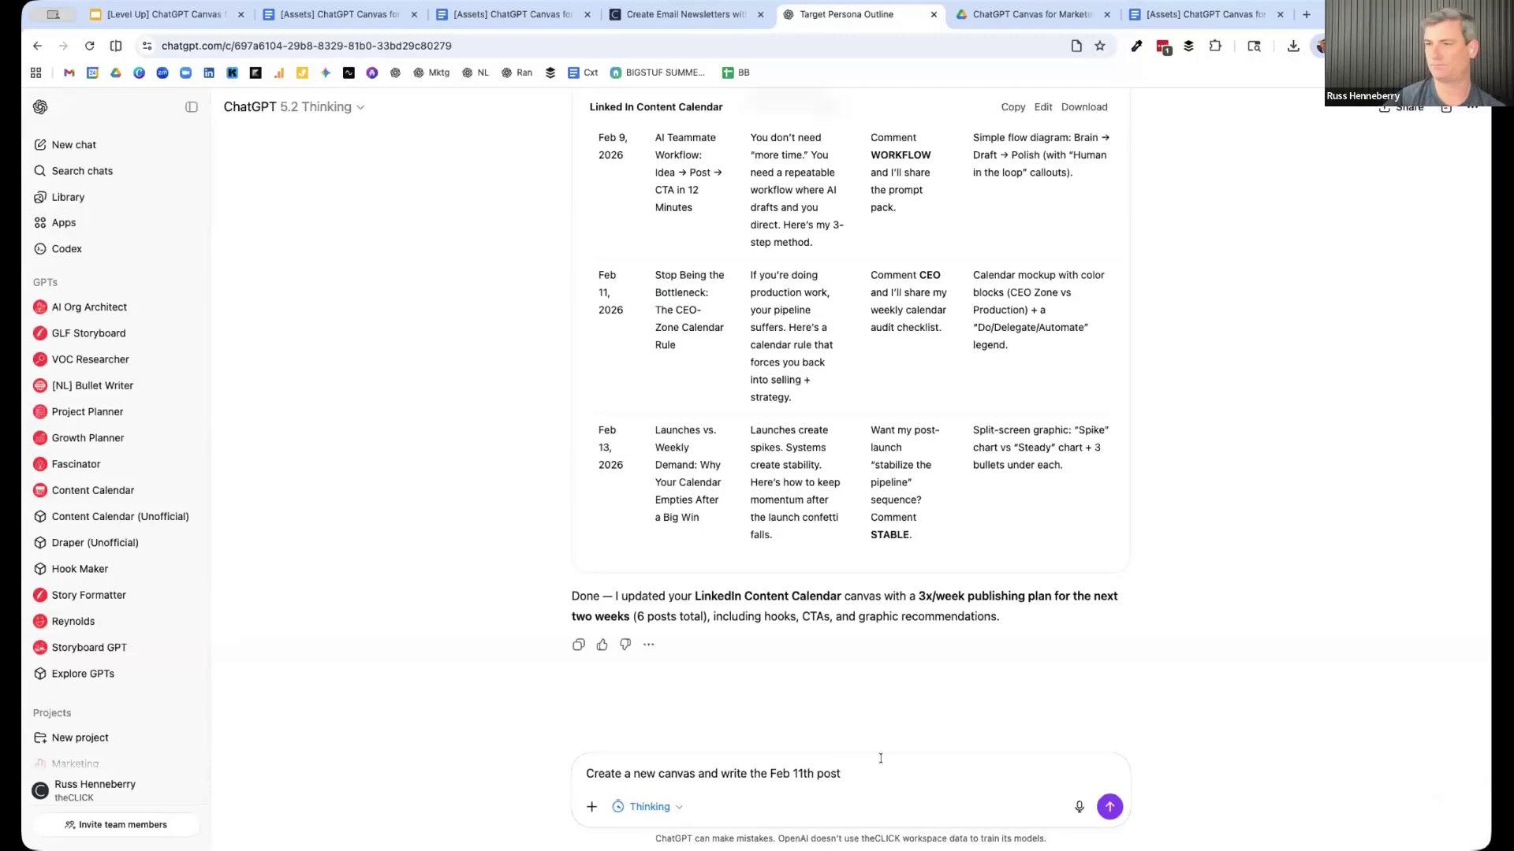
{"action": "type", "text": "in that canvas."}
{"action": "key", "text": "Return"}
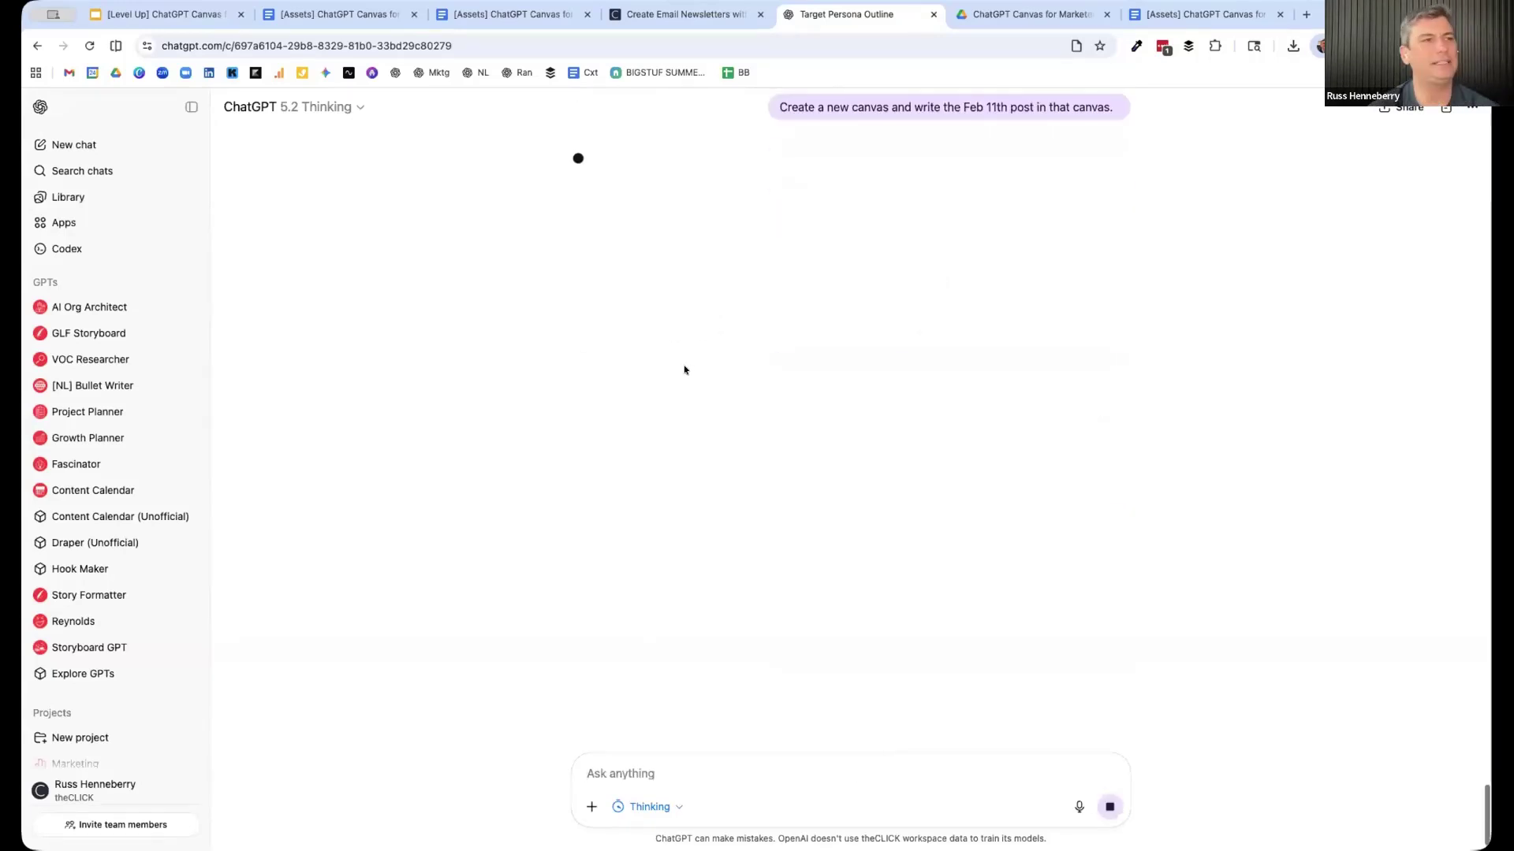
- Widen the chat area slightly beside the new canvas, highlight its title and view the drafted Feb 11 post from the beginning
{"action": "scroll", "coordinate": [683, 363], "scroll_direction": "up", "scroll_amount": 1}
{"action": "left_click_drag", "start_coordinate": [596, 332], "coordinate": [1040, 405]}
{"action": "scroll", "coordinate": [1039, 403], "scroll_direction": "down", "scroll_amount": 5}
{"action": "left_click", "coordinate": [1043, 433]}
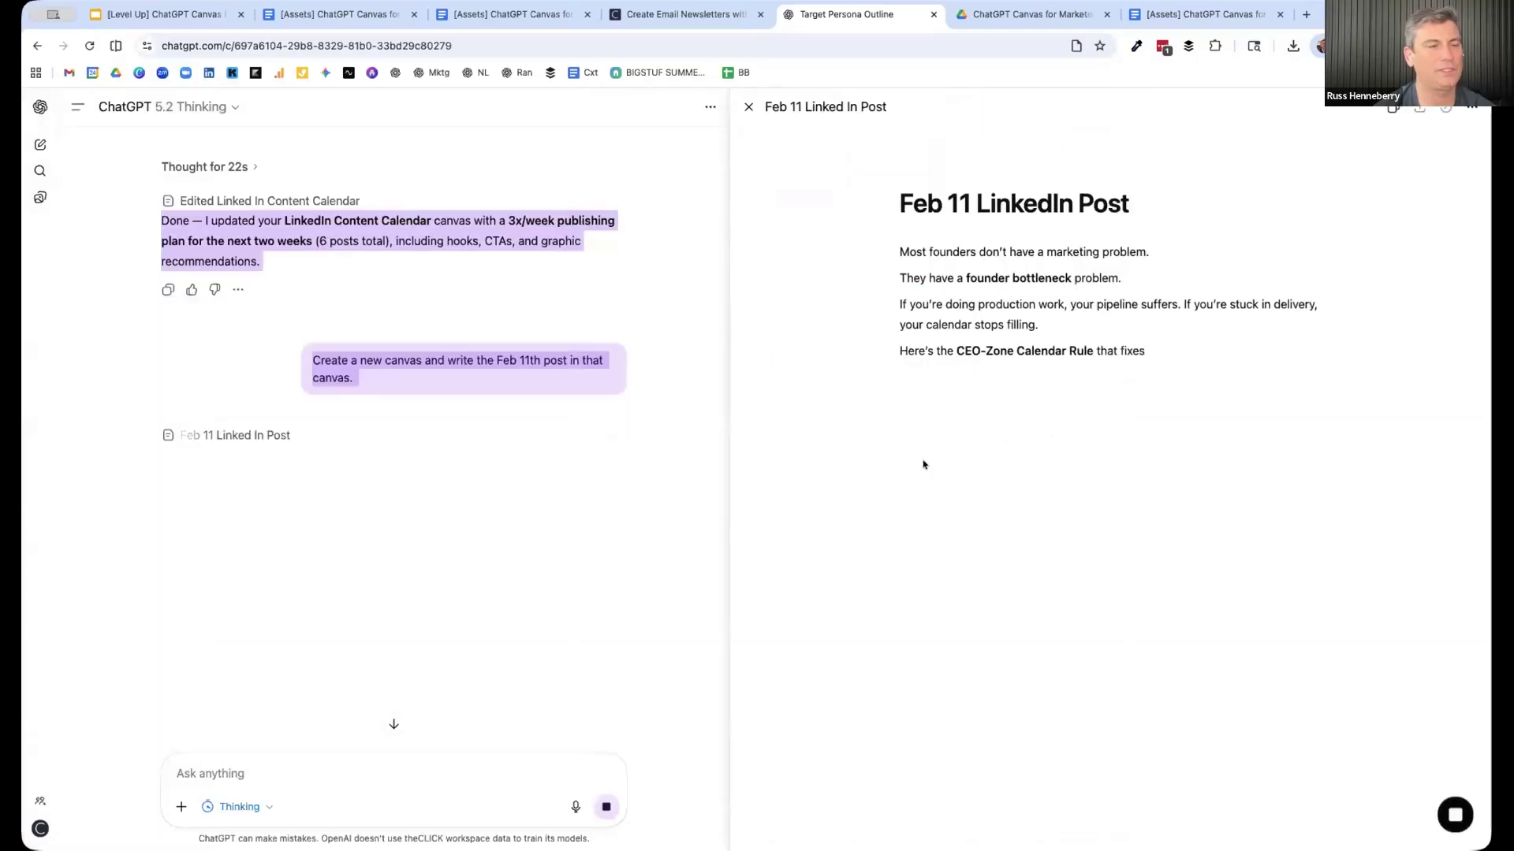
{"action": "left_click_drag", "start_coordinate": [728, 470], "coordinate": [759, 466]}
{"action": "left_click_drag", "start_coordinate": [792, 107], "coordinate": [936, 118]}
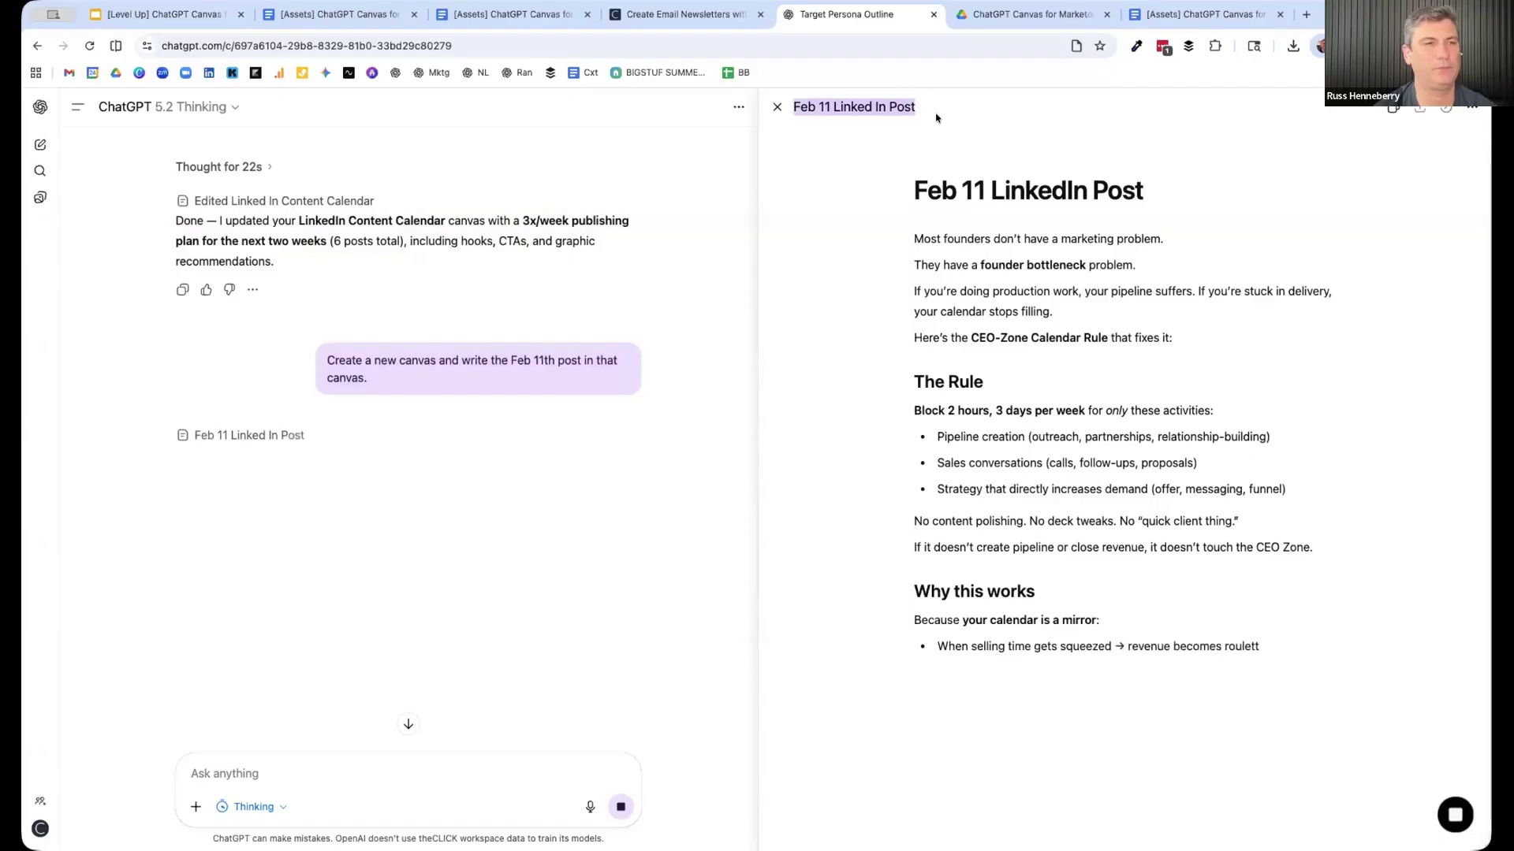
{"action": "scroll", "coordinate": [899, 365], "scroll_direction": "up", "scroll_amount": 3}
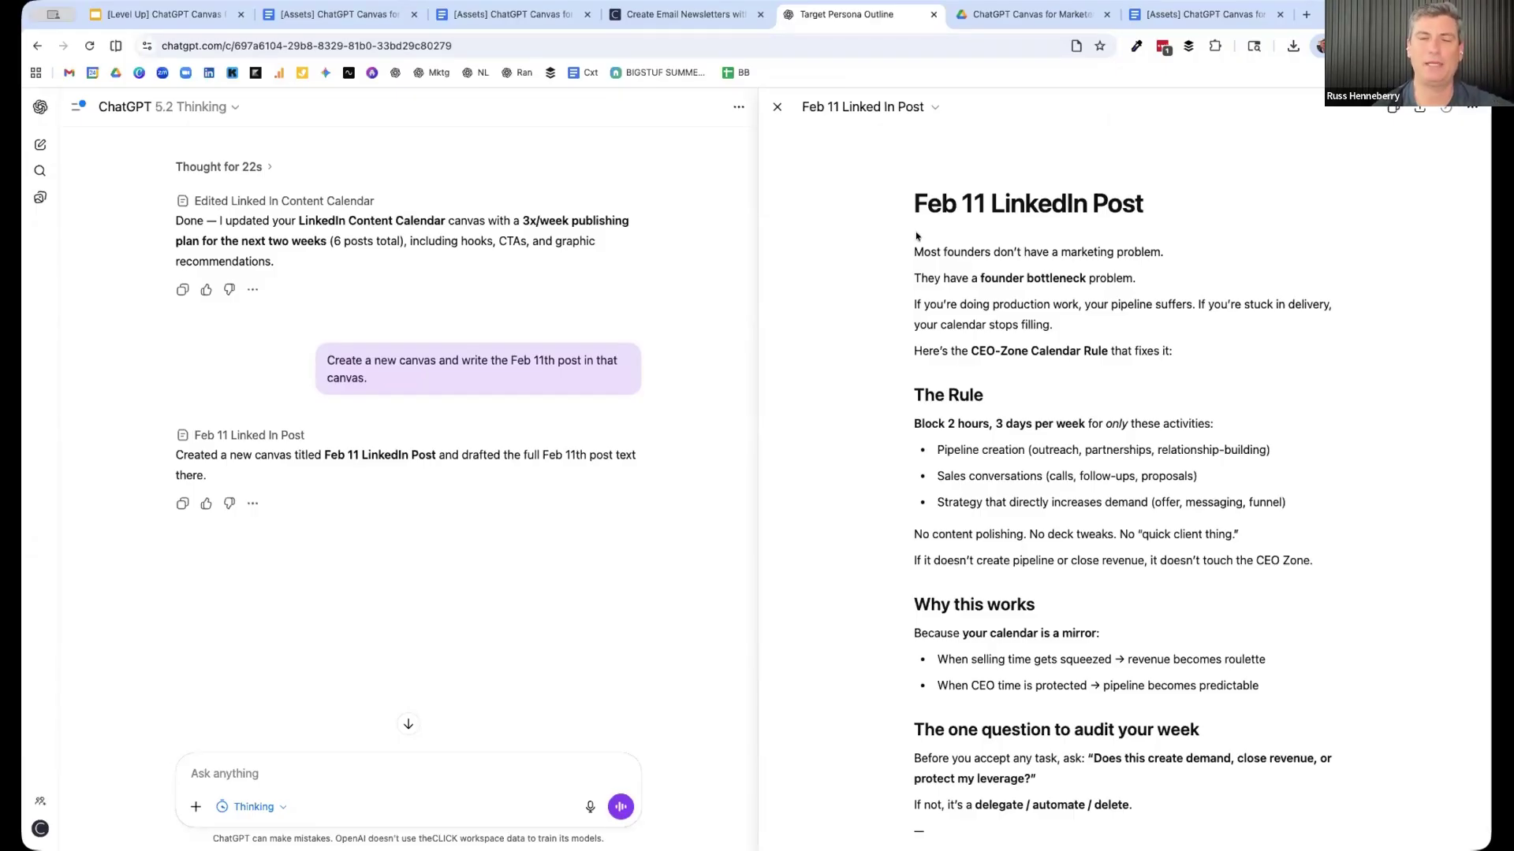
- Close and reopen the Feb 11 post canvas for editing, and send "Rewrite this using a problem, agitate, solve framework"
{"action": "left_click", "coordinate": [777, 107]}
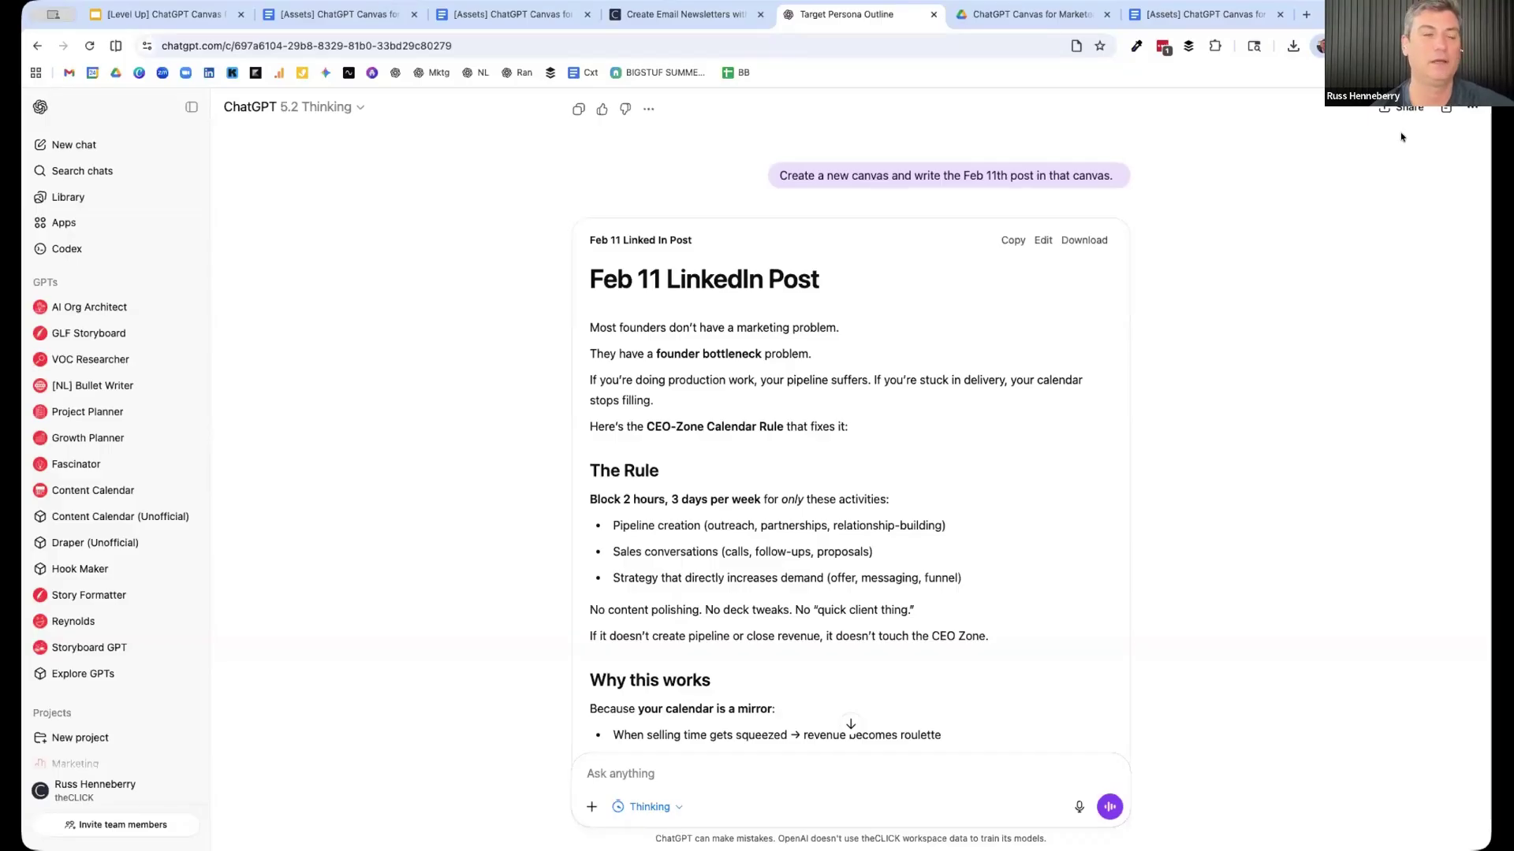
{"action": "left_click", "coordinate": [1043, 241]}
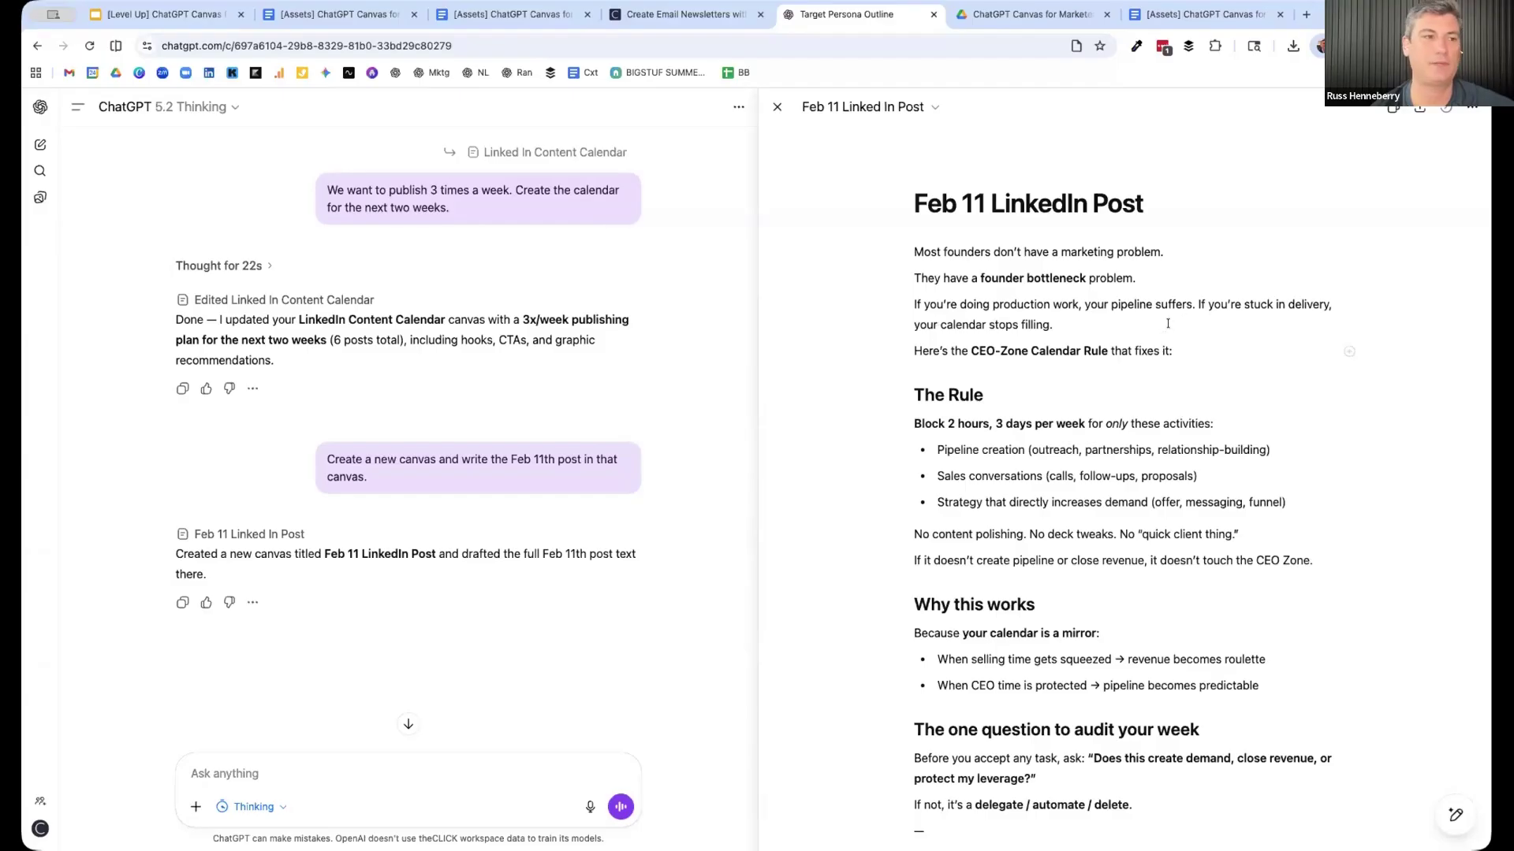
{"action": "left_click", "coordinate": [354, 765]}
{"action": "type", "text": "Rewrit"}
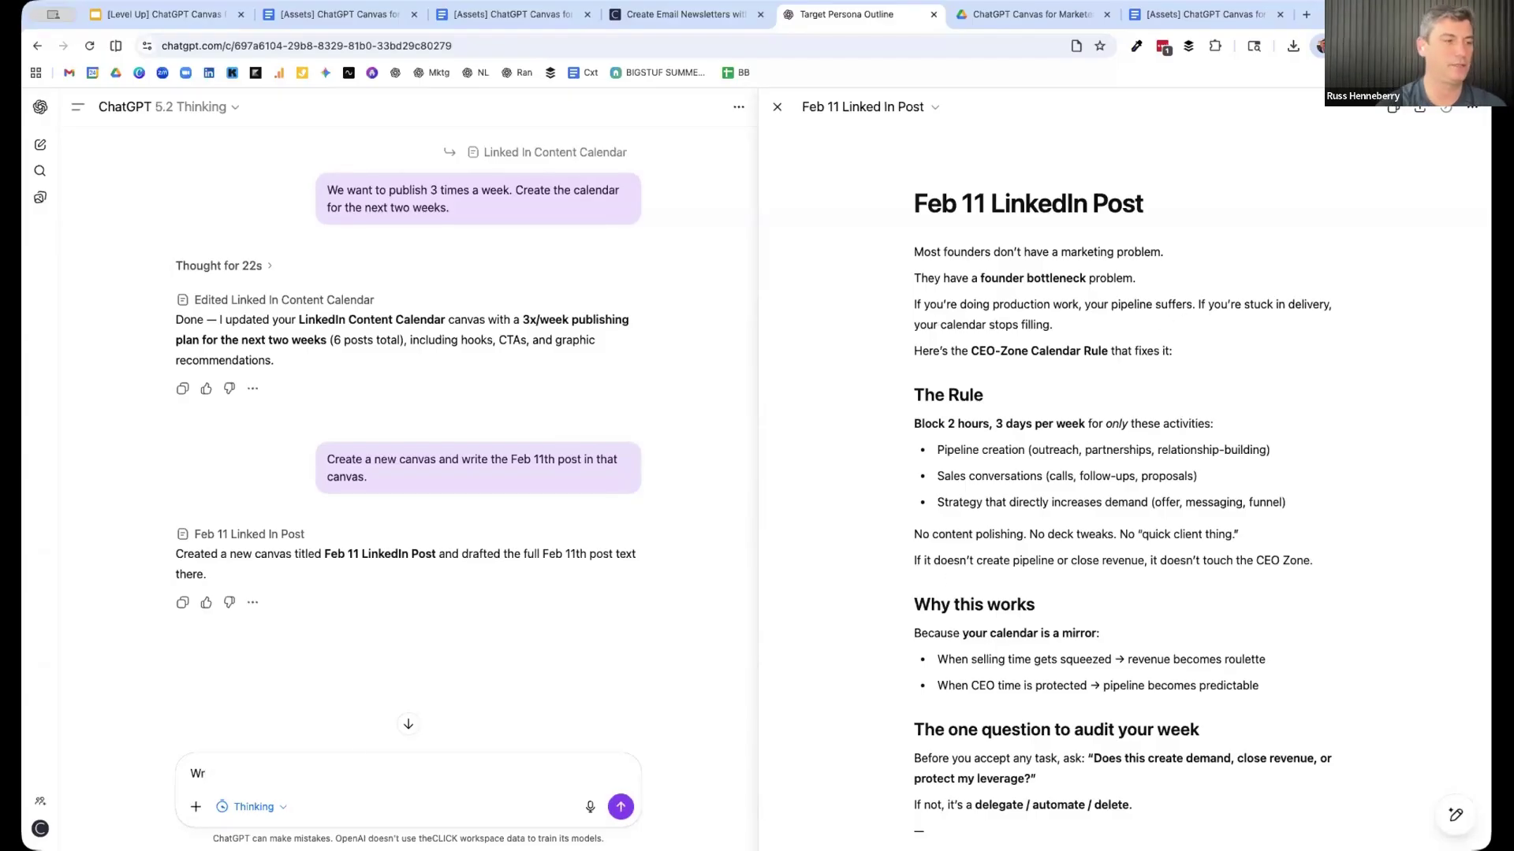
{"action": "type", "text": "e this us"}
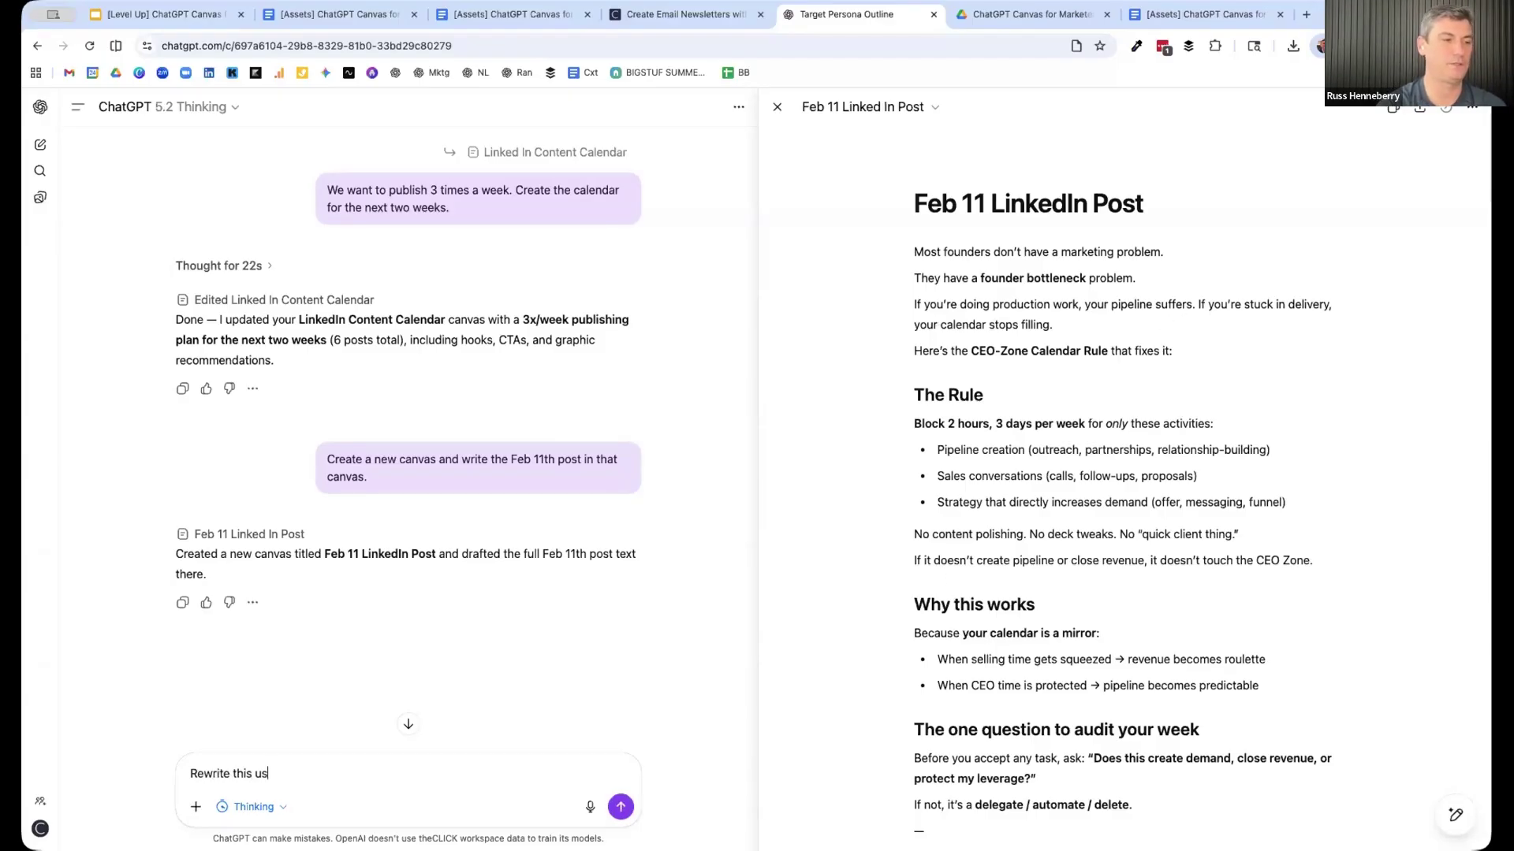
{"action": "type", "text": "ing a proble"}
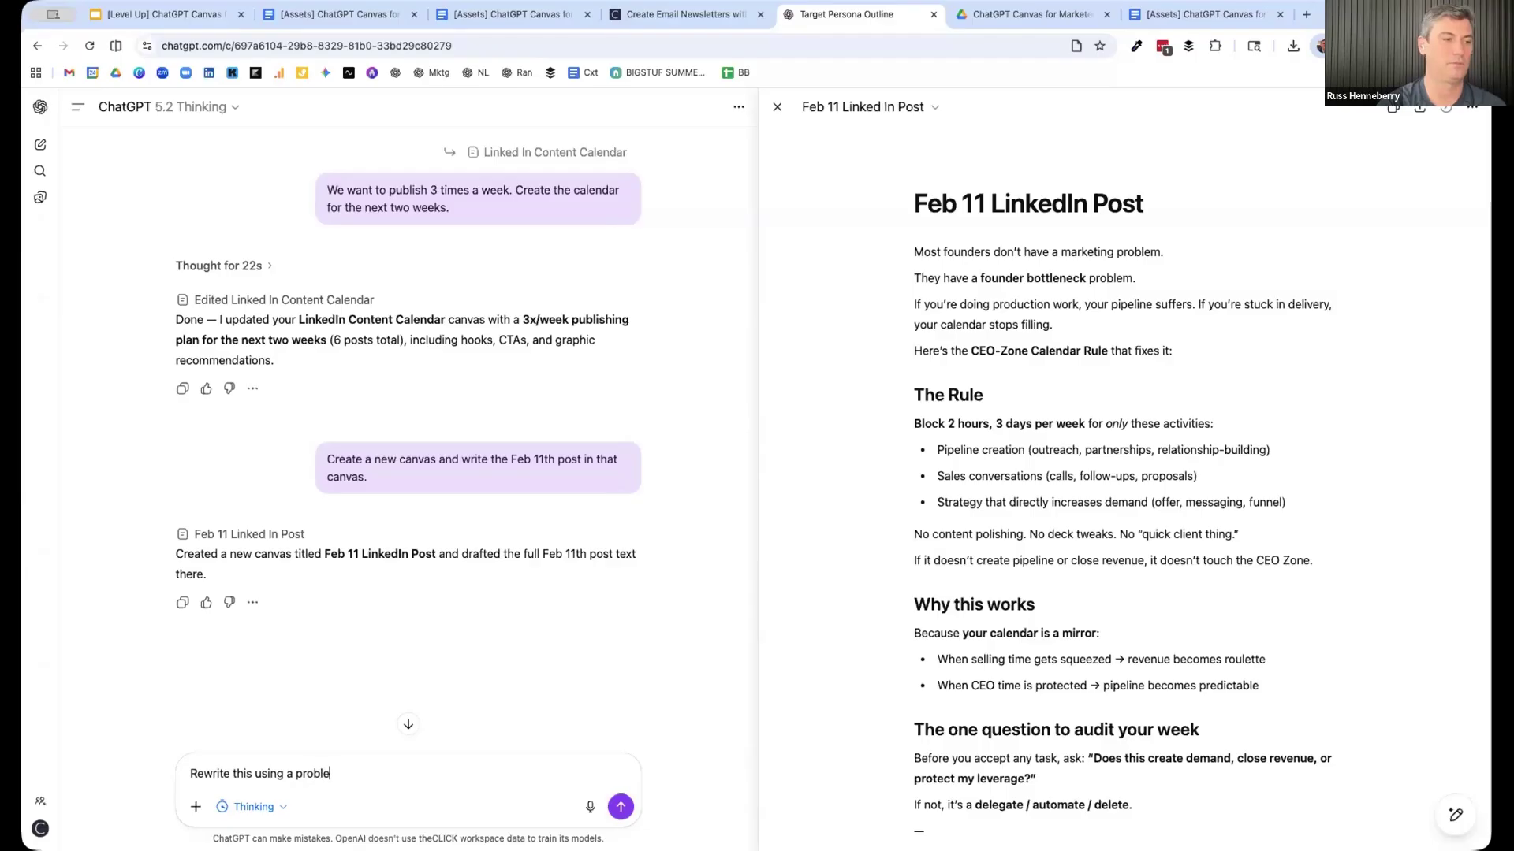
{"action": "type", "text": "m, agitate, solve framework"}
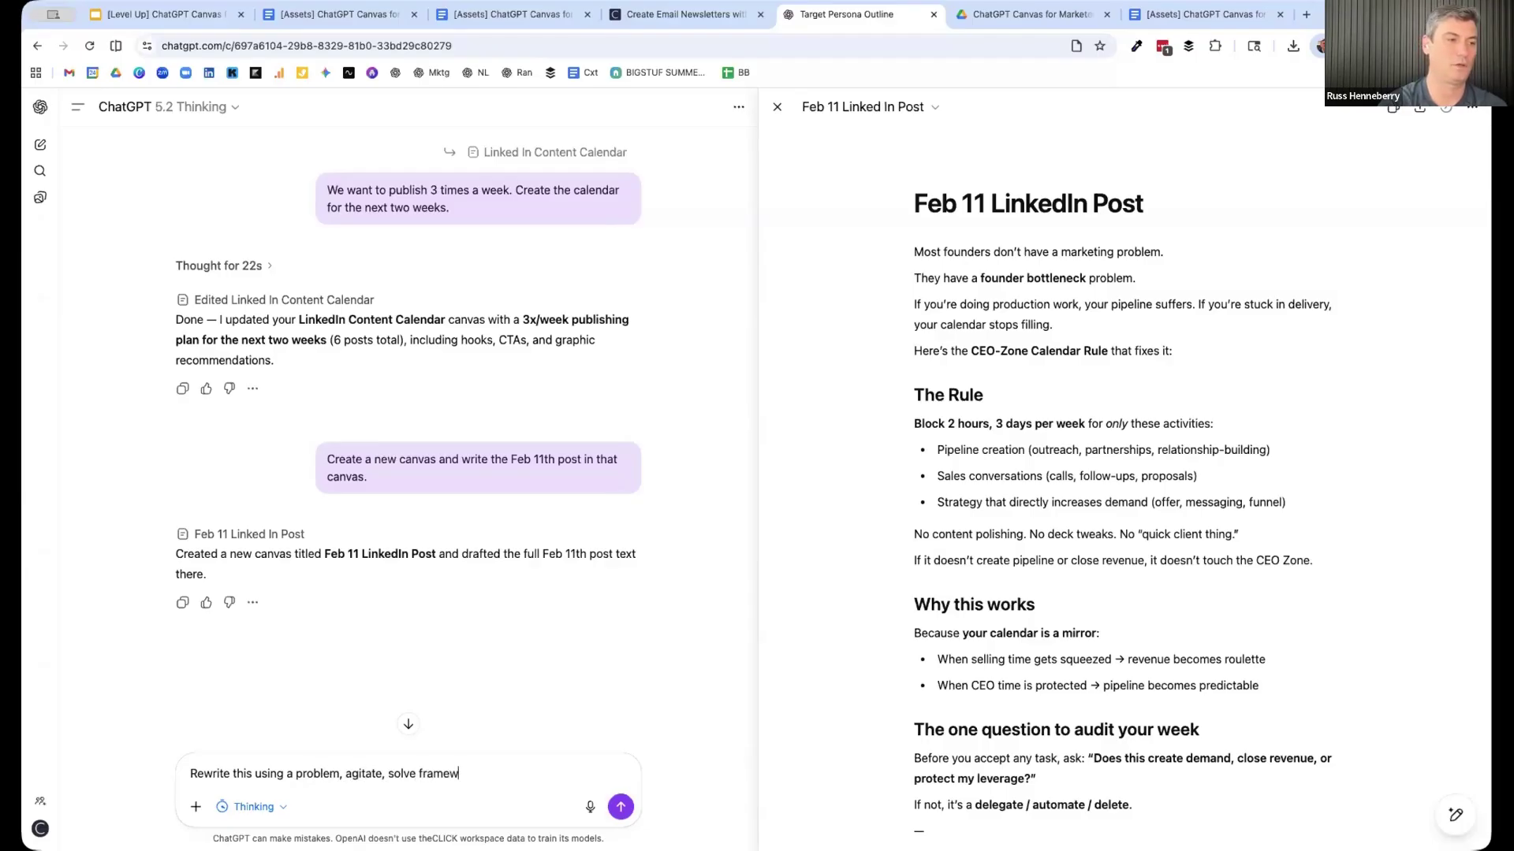
{"action": "key", "text": "Return"}
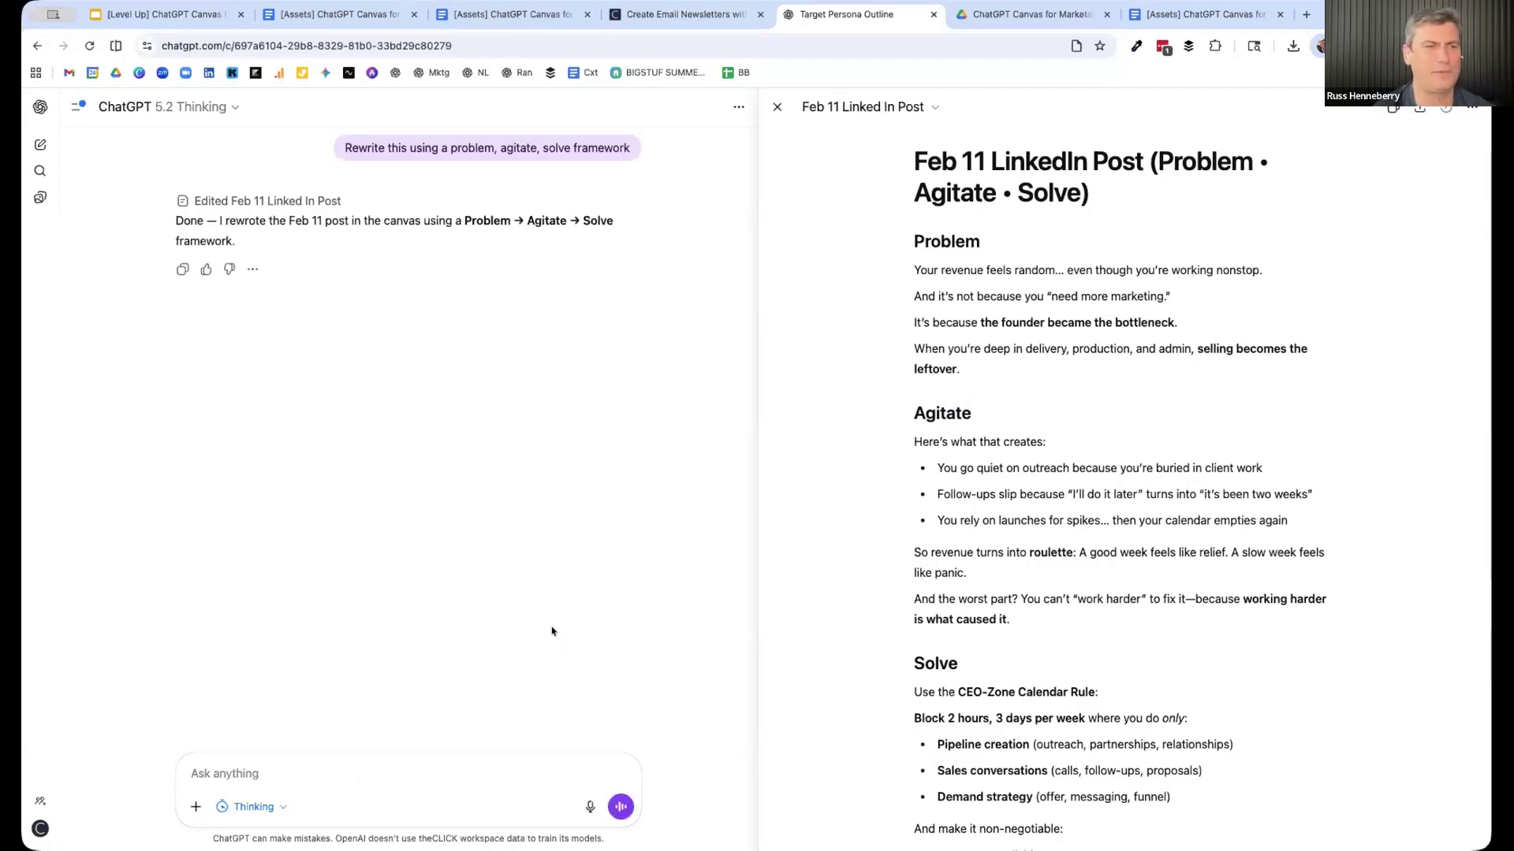
- Delete the "Problem" heading from the rewritten Feb 11 post
{"action": "left_click_drag", "start_coordinate": [983, 244], "coordinate": [906, 242]}
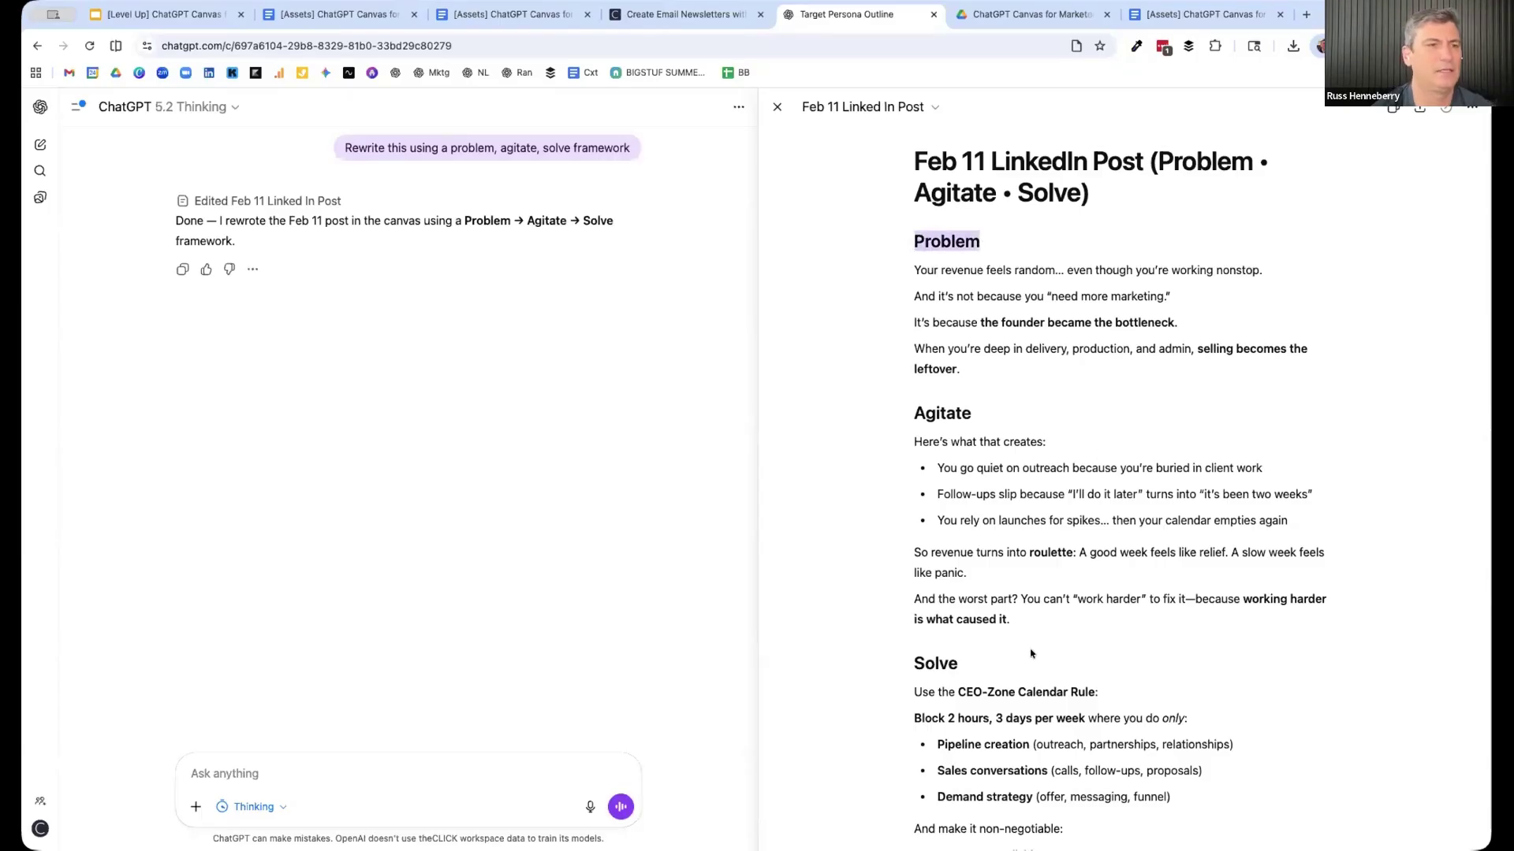
{"action": "left_click", "coordinate": [932, 505]}
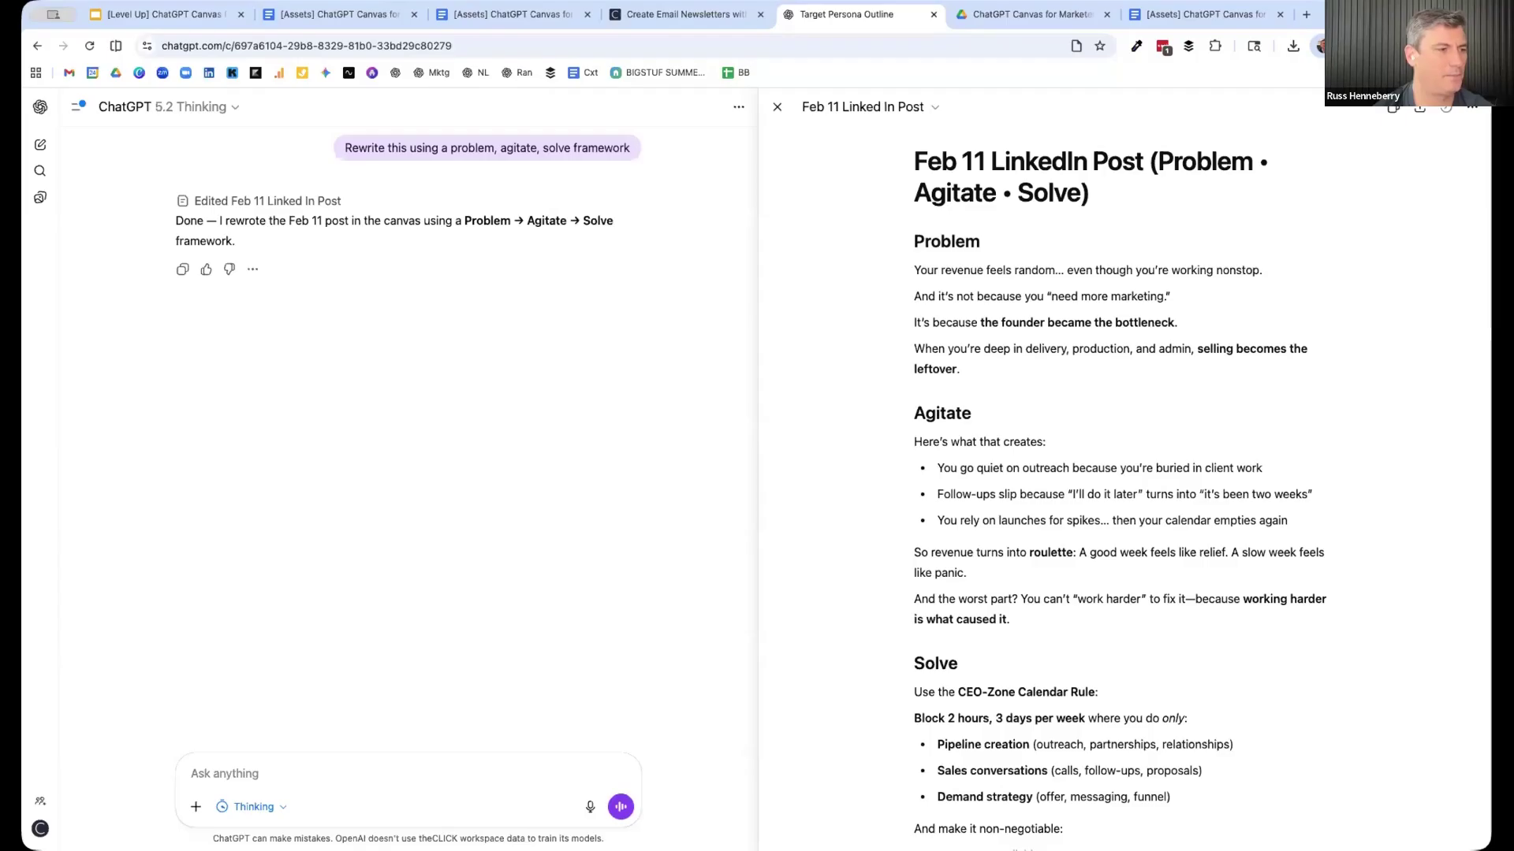
{"action": "left_click", "coordinate": [981, 236]}
{"action": "key", "text": "BackSpace"}
{"action": "key", "text": "BackSpace"}
{"action": "key", "text": "BackSpace"}
{"action": "key", "text": "BackSpace"}
{"action": "key", "text": "BackSpace"}
{"action": "key", "text": "BackSpace"}
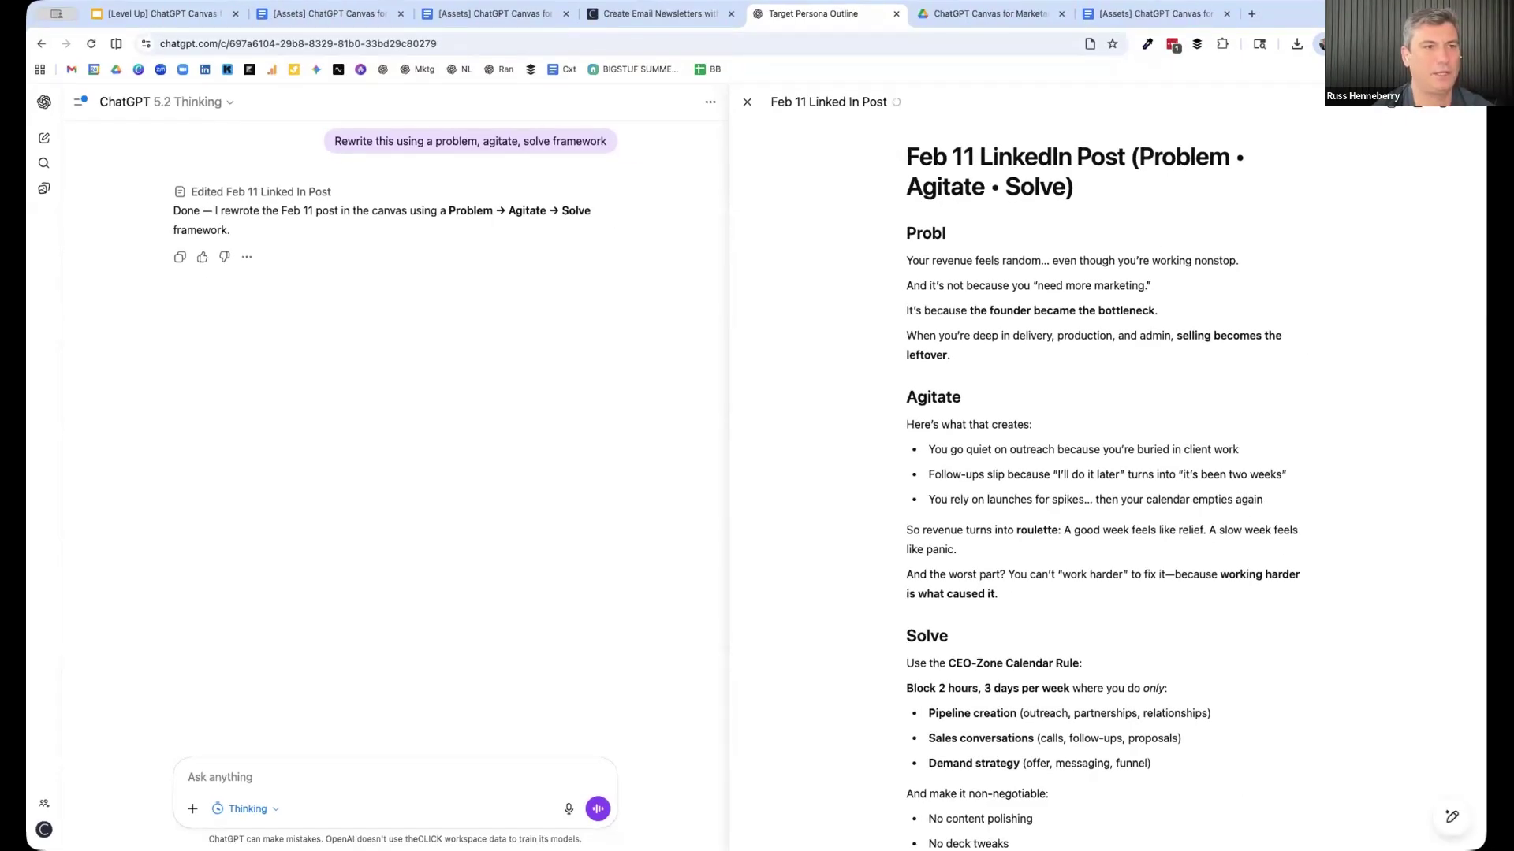
{"action": "key", "text": "BackSpace"}
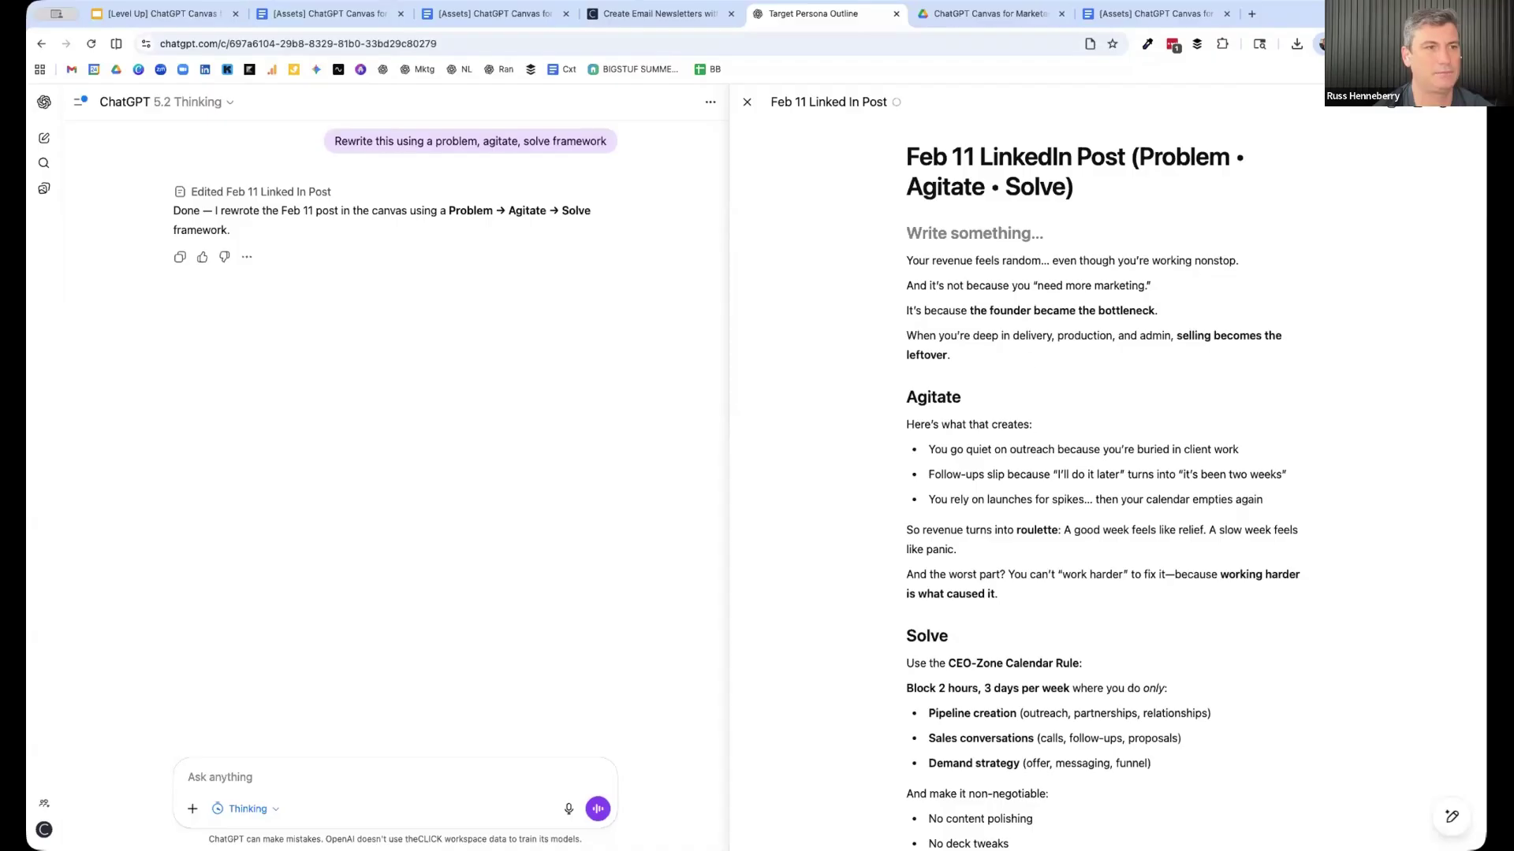
{"action": "key", "text": "BackSpace"}
- Delete the "Agitate" heading above "Here's what that creates:" in the post
{"action": "left_click", "coordinate": [962, 369]}
{"action": "key", "text": "BackSpace"}
{"action": "key", "text": "BackSpace"}
{"action": "key", "text": "BackSpace"}
{"action": "key", "text": "BackSpace"}
{"action": "key", "text": "BackSpace"}
{"action": "key", "text": "BackSpace"}
{"action": "key", "text": "BackSpace"}
{"action": "key", "text": "BackSpace"}
{"action": "scroll", "coordinate": [1016, 458], "scroll_direction": "down", "scroll_amount": 1}
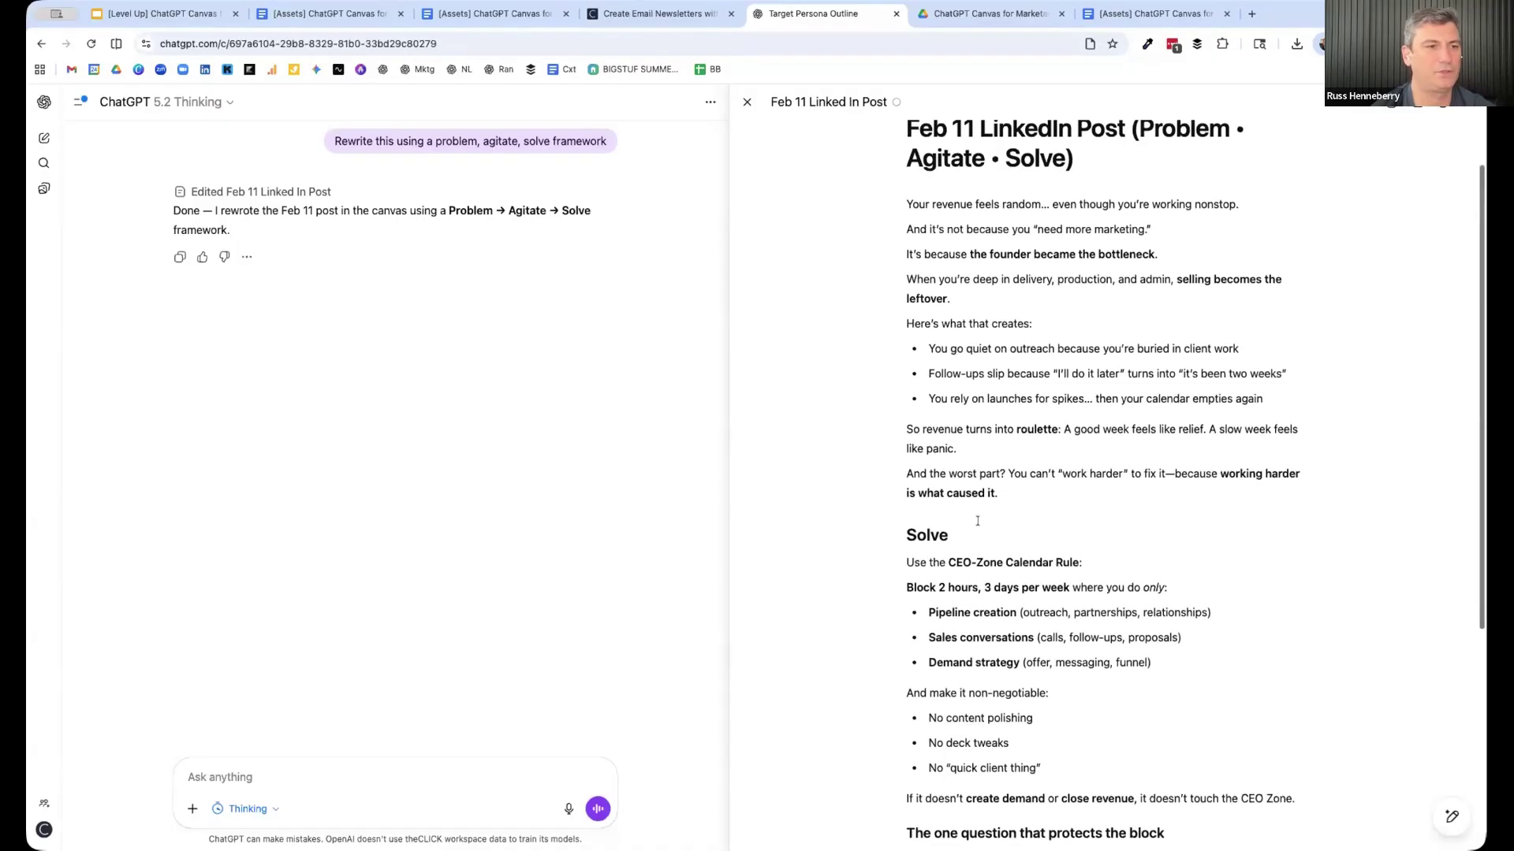
{"action": "left_click", "coordinate": [948, 535]}
{"action": "key", "text": "BackSpace"}
{"action": "key", "text": "BackSpace"}
{"action": "key", "text": "BackSpace"}
{"action": "key", "text": "BackSpace"}
{"action": "key", "text": "BackSpace"}
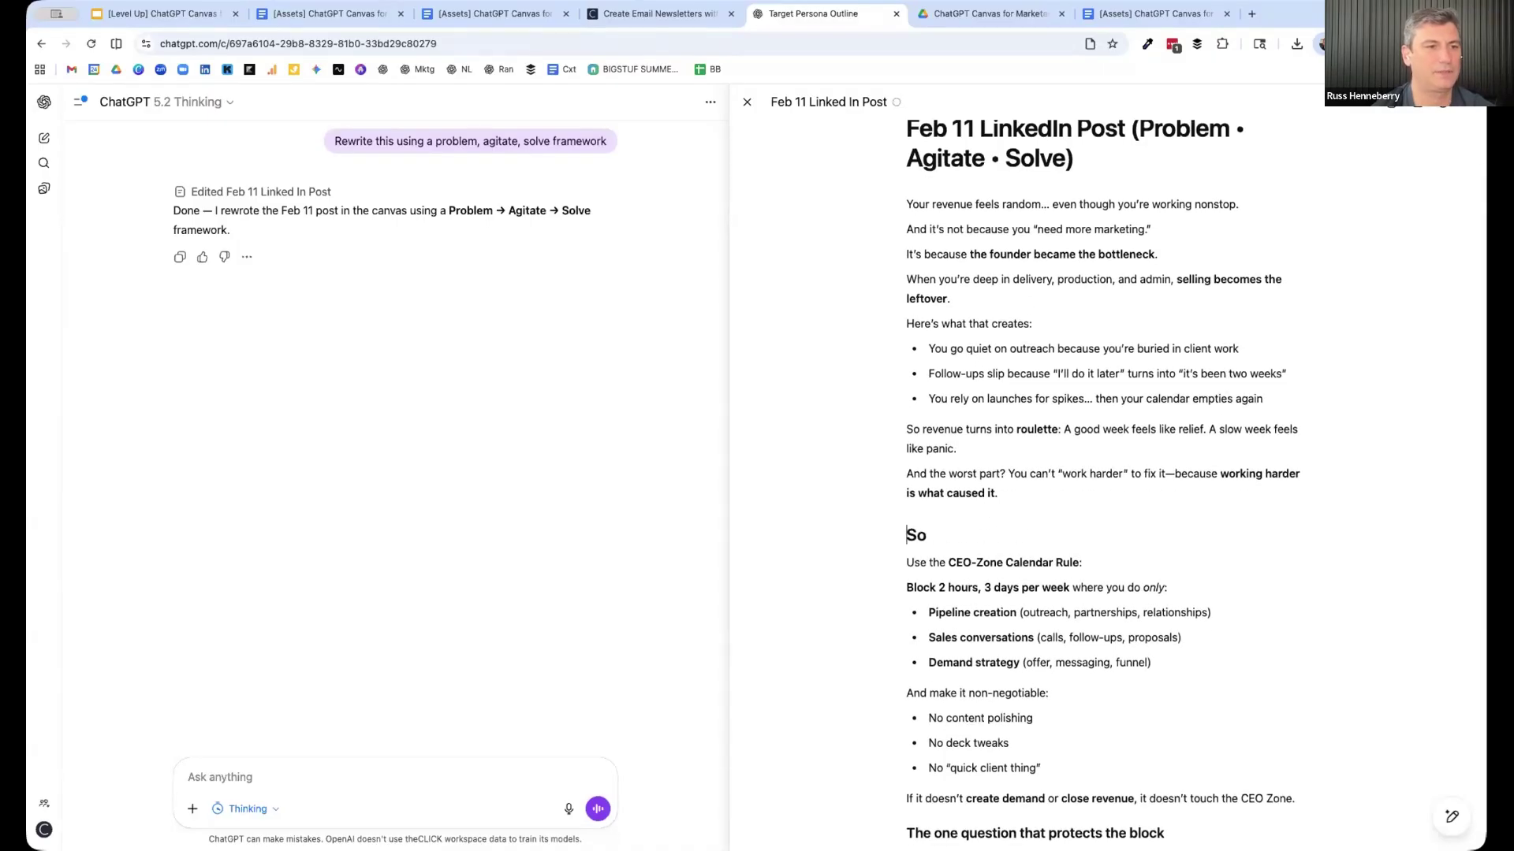
{"action": "key", "text": "BackSpace"}
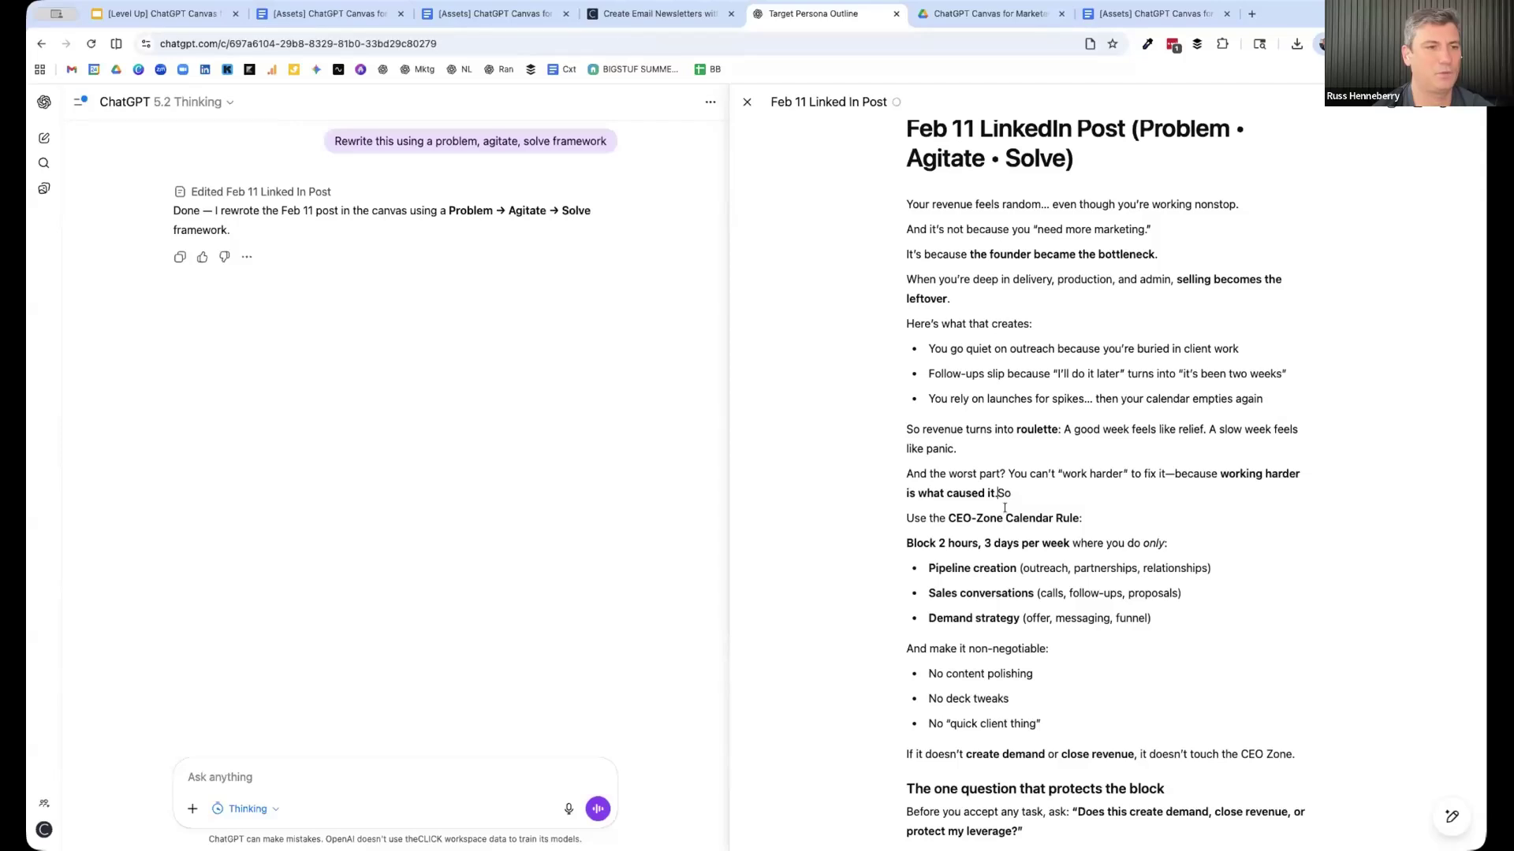
{"action": "key", "text": "Return"}
{"action": "key", "text": "super+z"}
{"action": "key", "text": "super+z"}
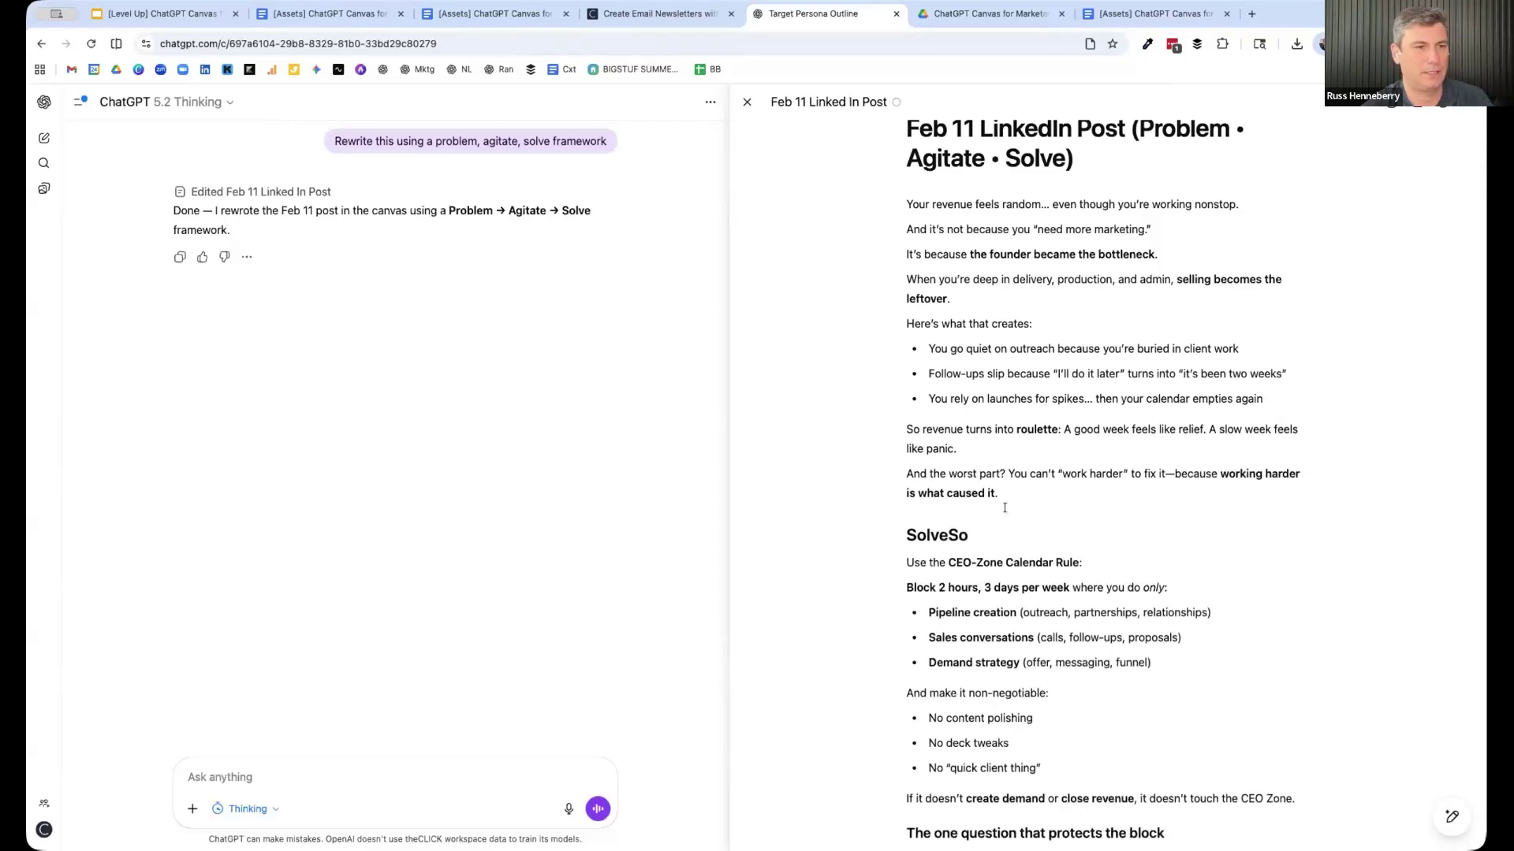
- Delete the entire "SolveSo" heading above the CEO-Zone Calendar Rule line
{"action": "key", "text": "Right"}
{"action": "key", "text": "Right"}
{"action": "key", "text": "BackSpace"}
{"action": "key", "text": "BackSpace"}
{"action": "key", "text": "BackSpace"}
{"action": "key", "text": "BackSpace"}
{"action": "key", "text": "BackSpace"}
{"action": "key", "text": "BackSpace"}
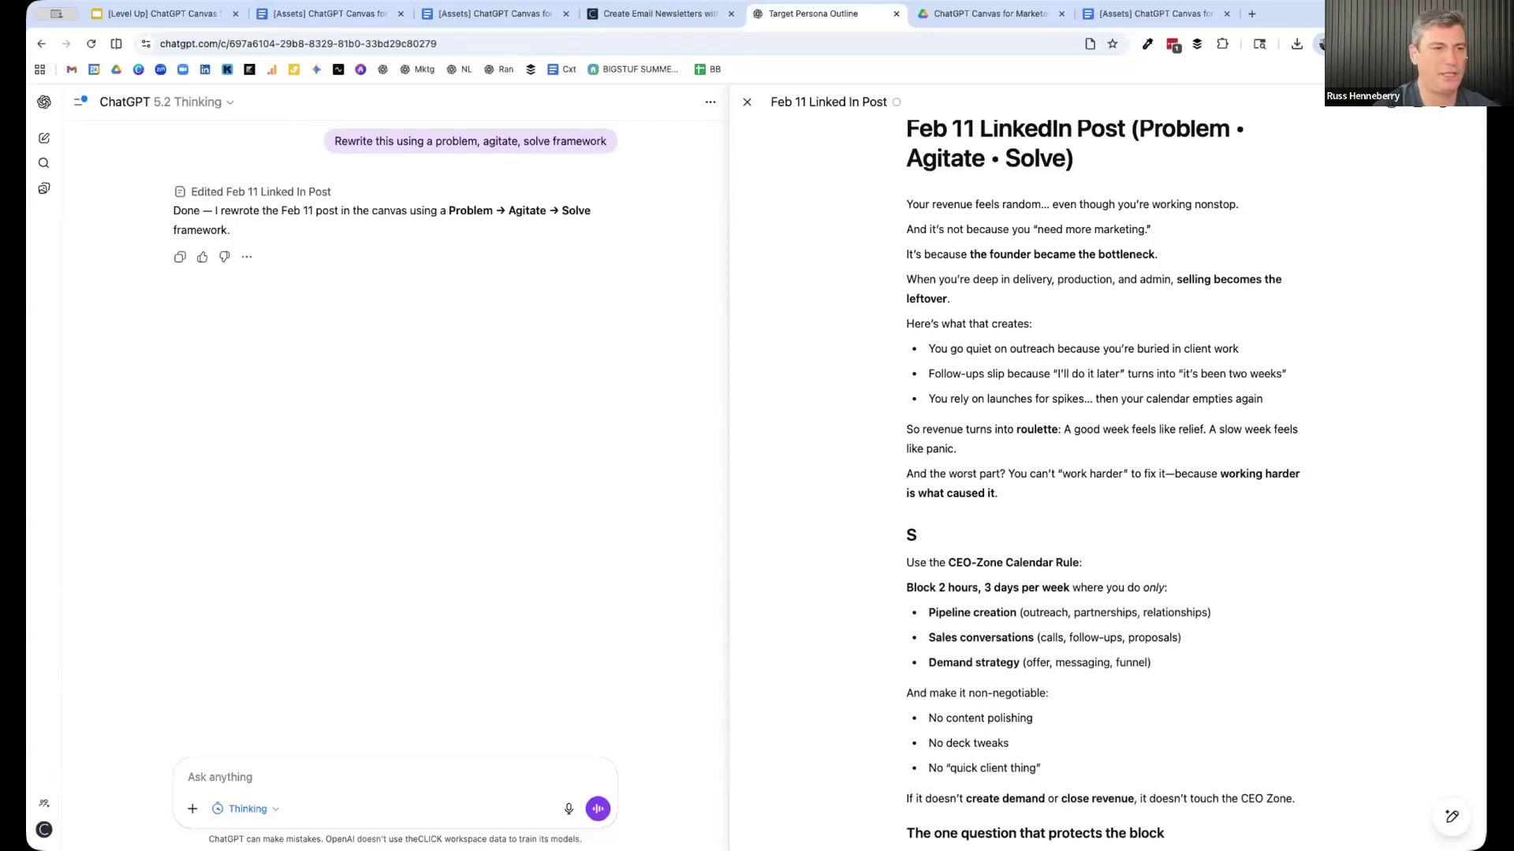
{"action": "key", "text": "BackSpace"}
{"action": "key", "text": "BackSpace"}
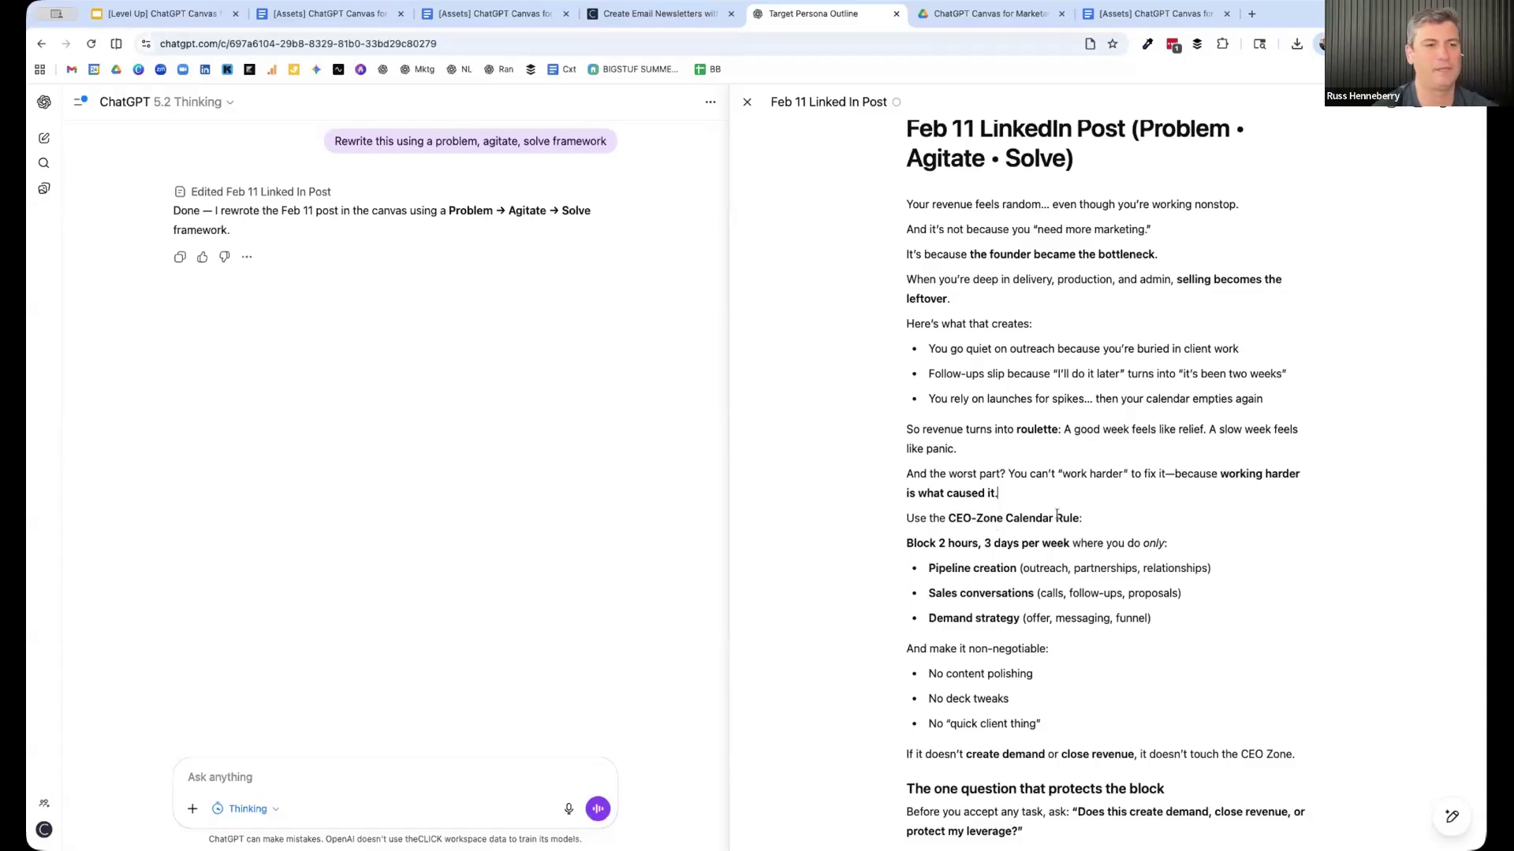
- Look over the edited post to its end, and view the training agenda slide with the Plan, Draft and Polish stages
{"action": "scroll", "coordinate": [1143, 668], "scroll_direction": "down", "scroll_amount": 3}
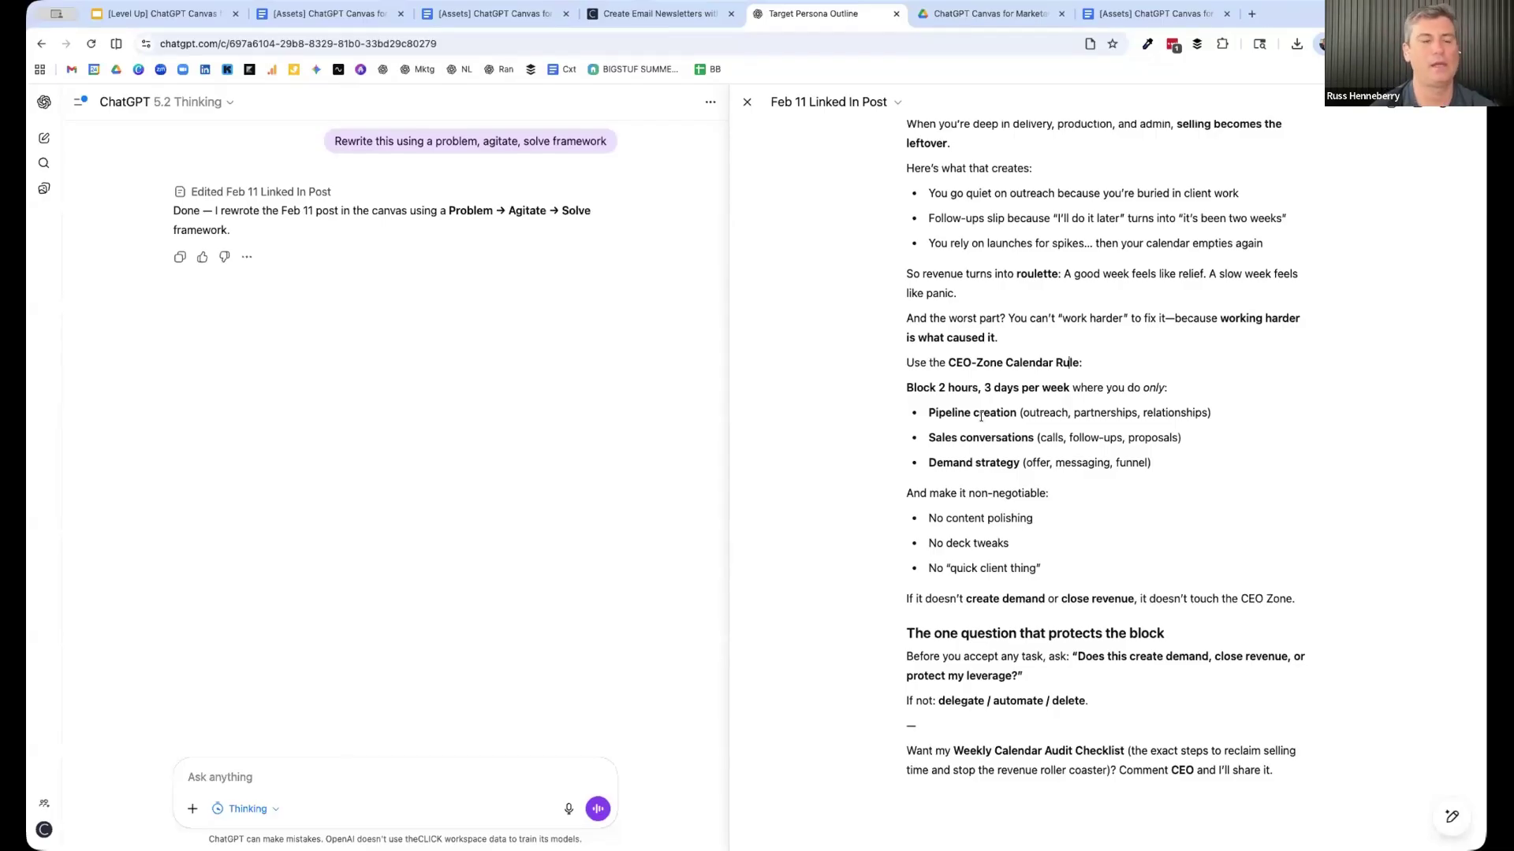
{"action": "scroll", "coordinate": [894, 299], "scroll_direction": "up", "scroll_amount": 3}
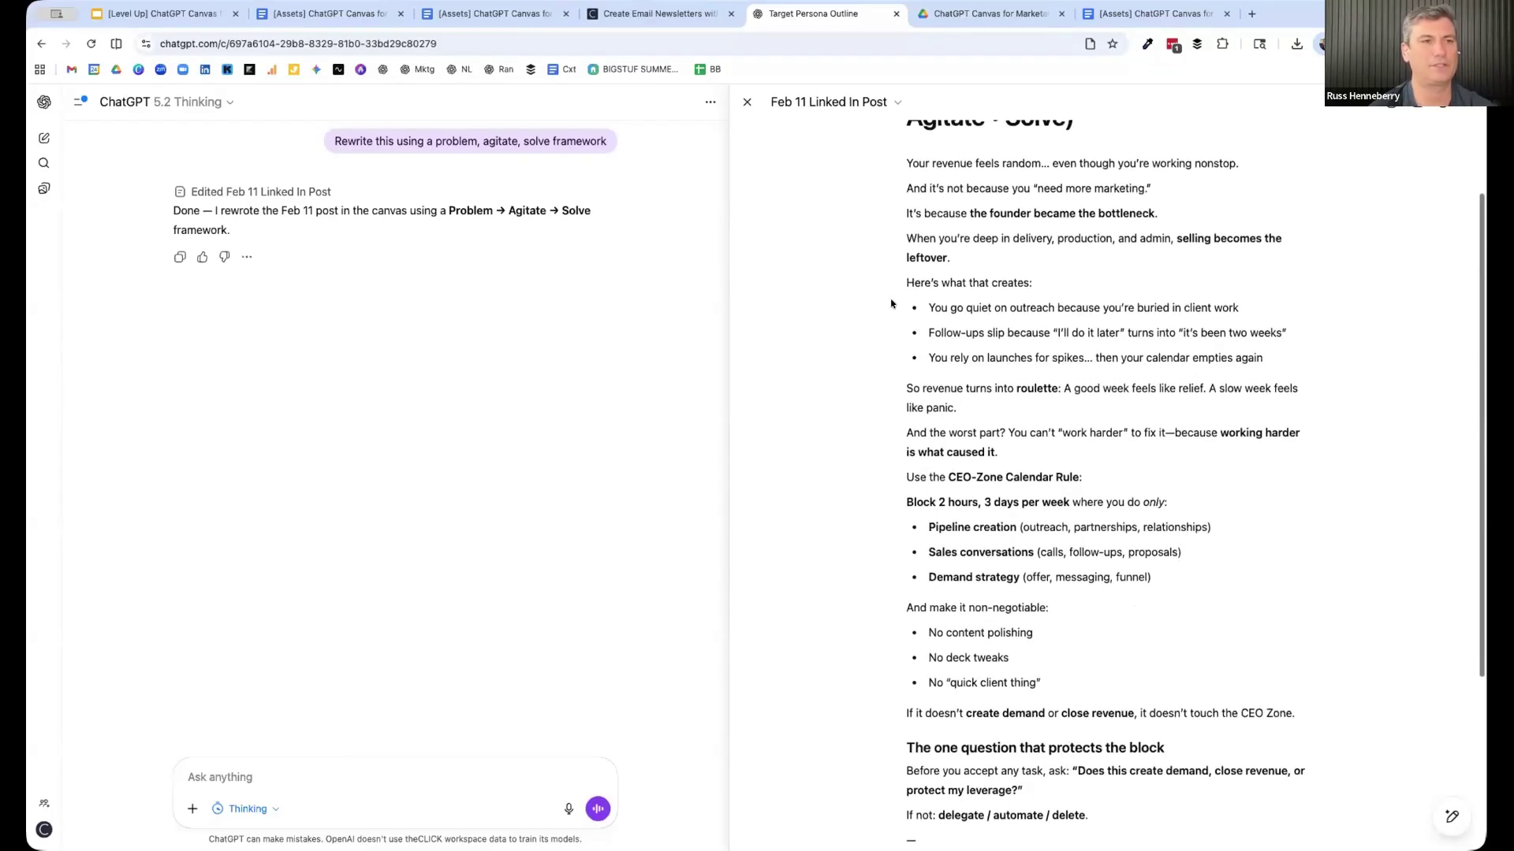
{"action": "left_click", "coordinate": [143, 13]}
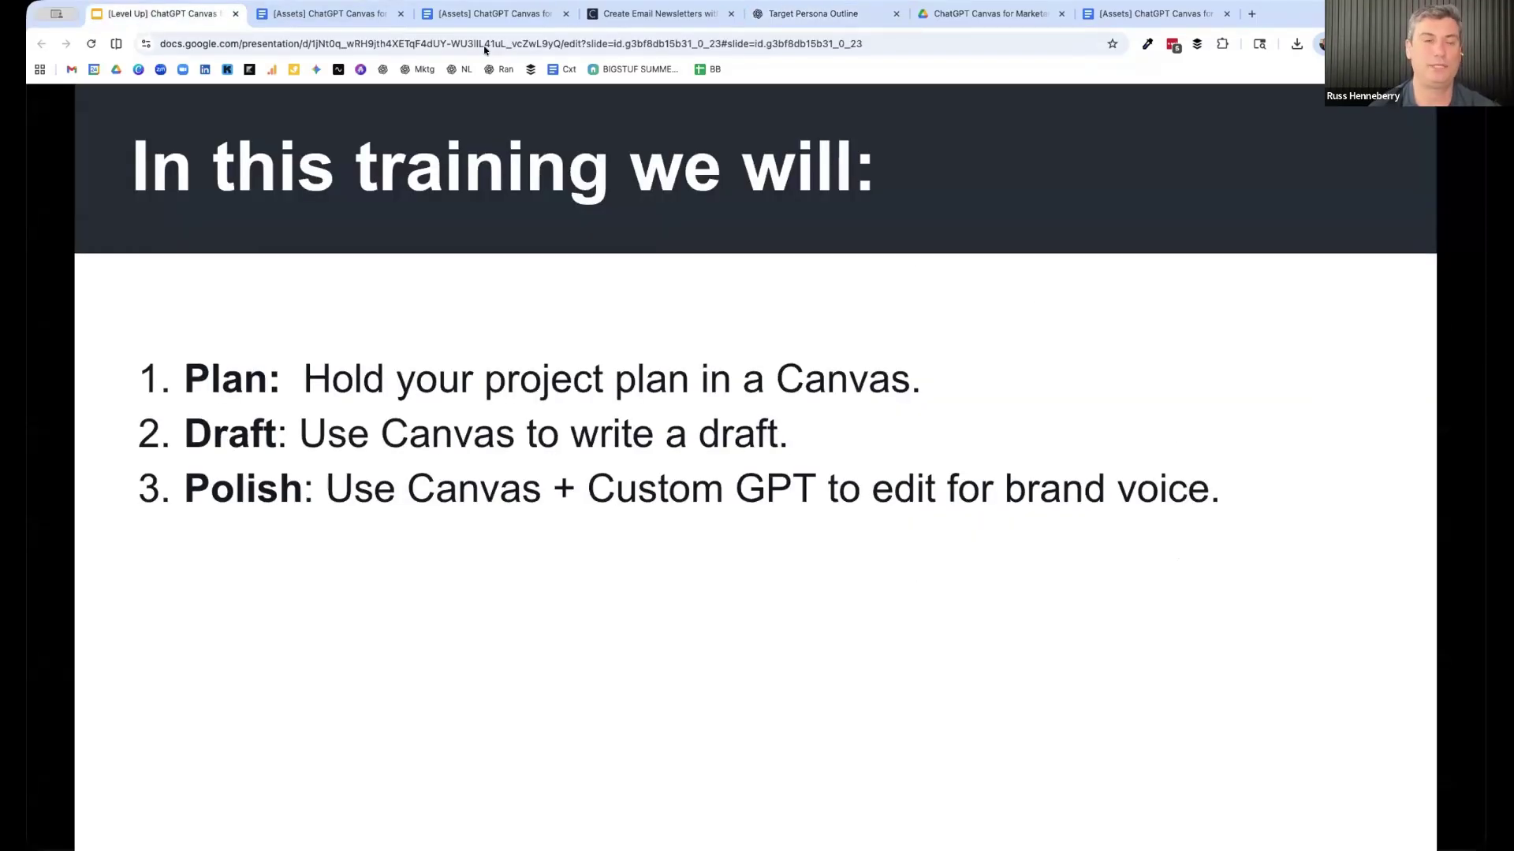
{"action": "left_click", "coordinate": [190, 490]}
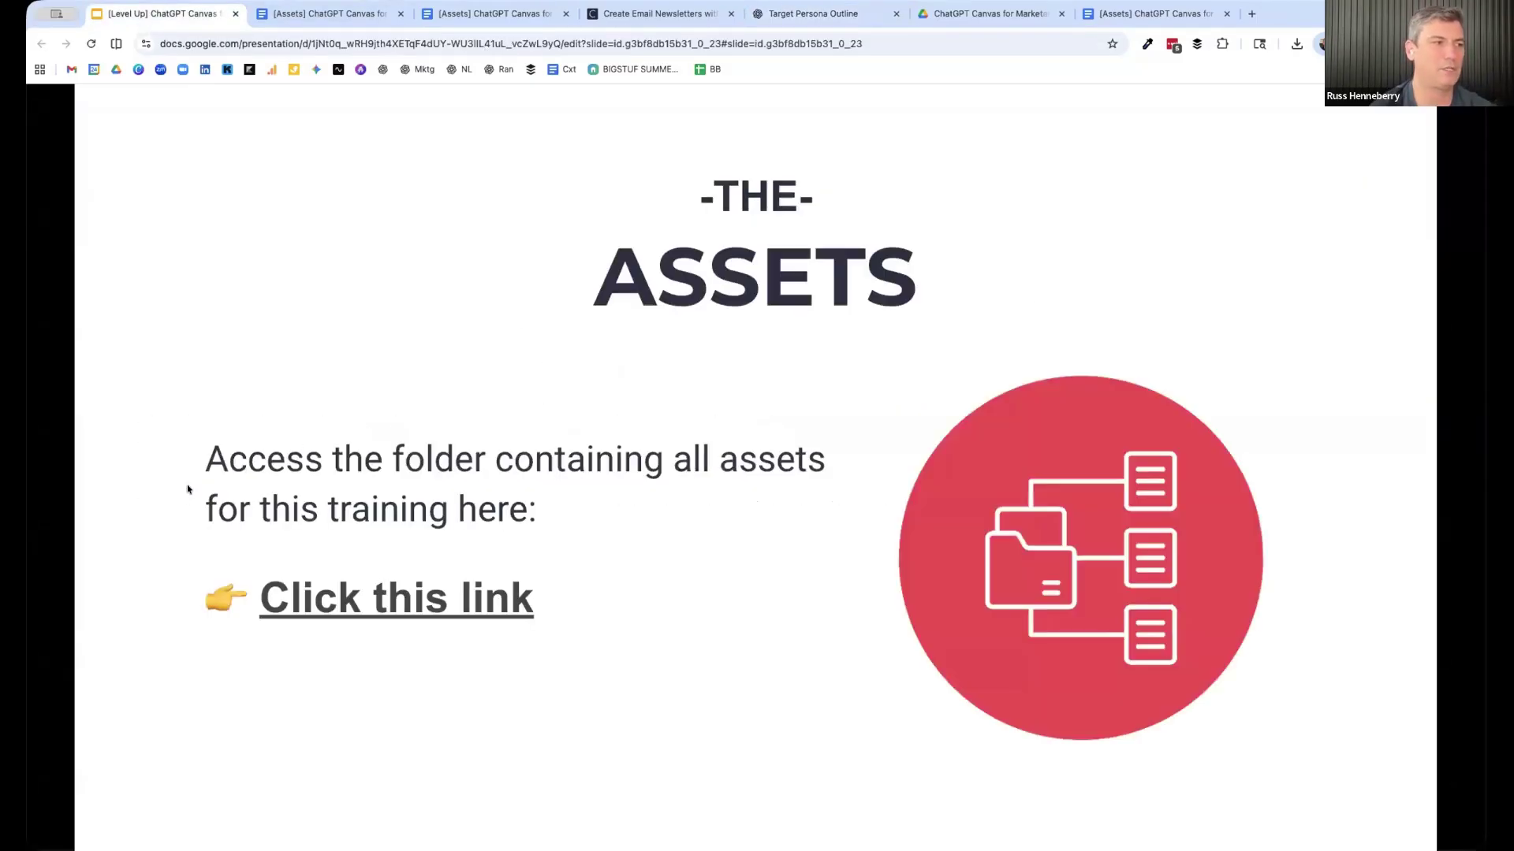
{"action": "key", "text": "Left"}
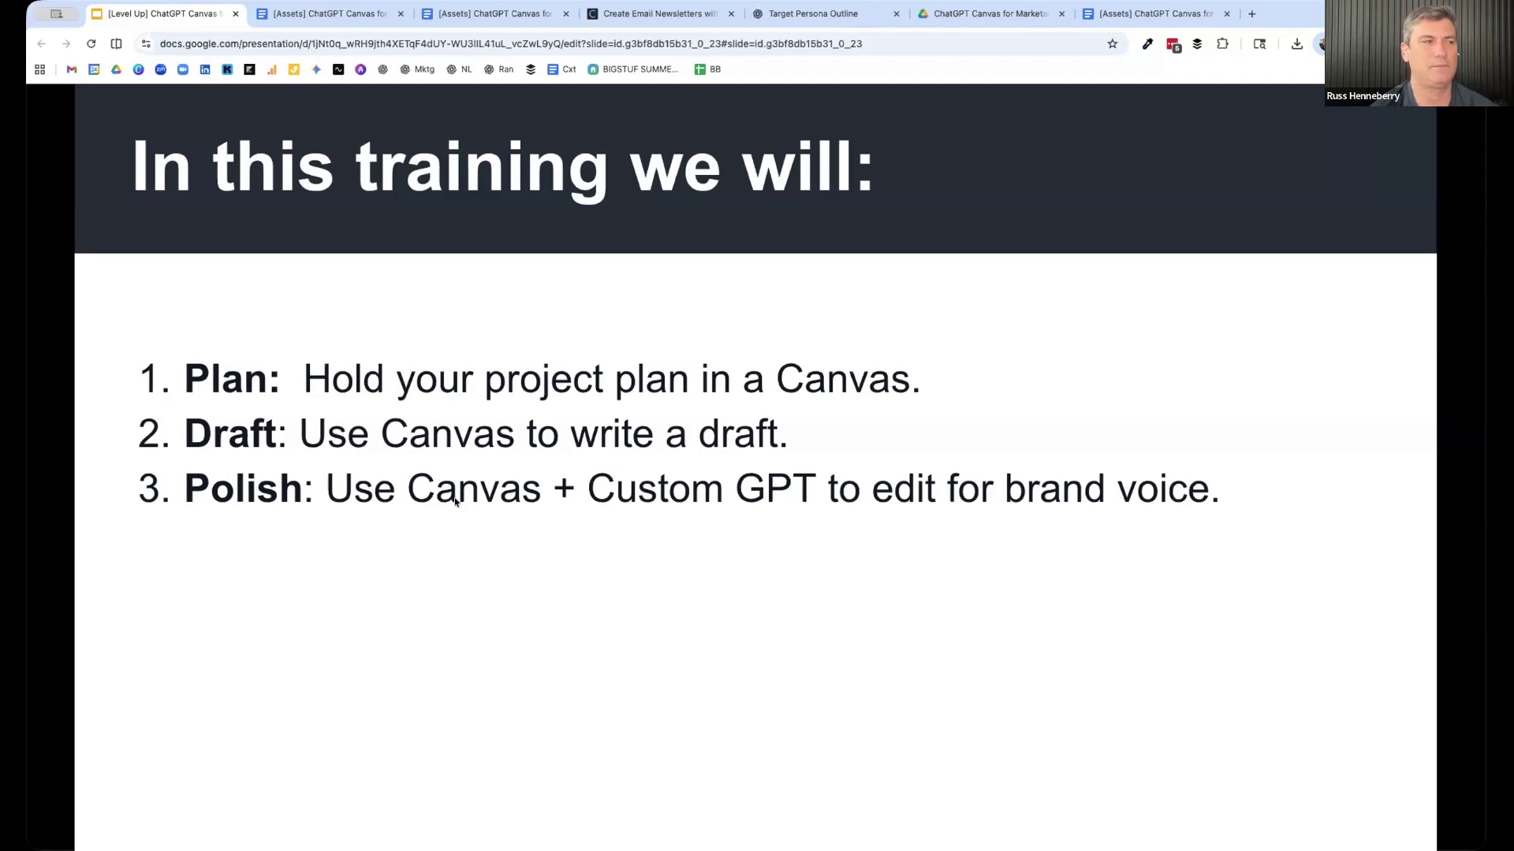
- Switch to the ChatGPT Canvas for Marketers document in Google Docs, open its [GPT] Draper section and set the zoom to 125%
{"action": "left_click", "coordinate": [352, 20]}
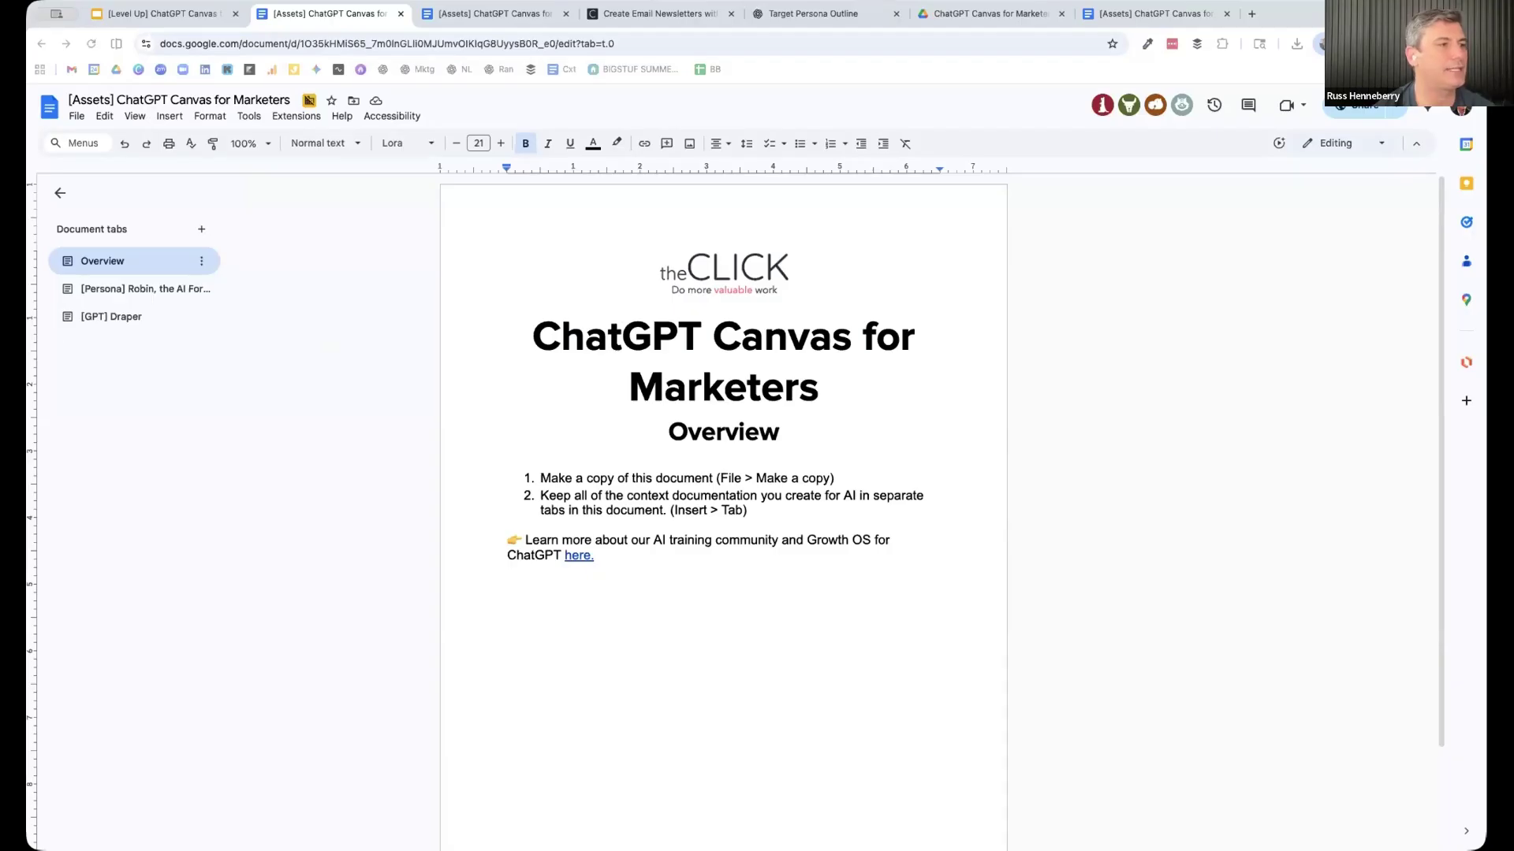
{"action": "left_click", "coordinate": [106, 323]}
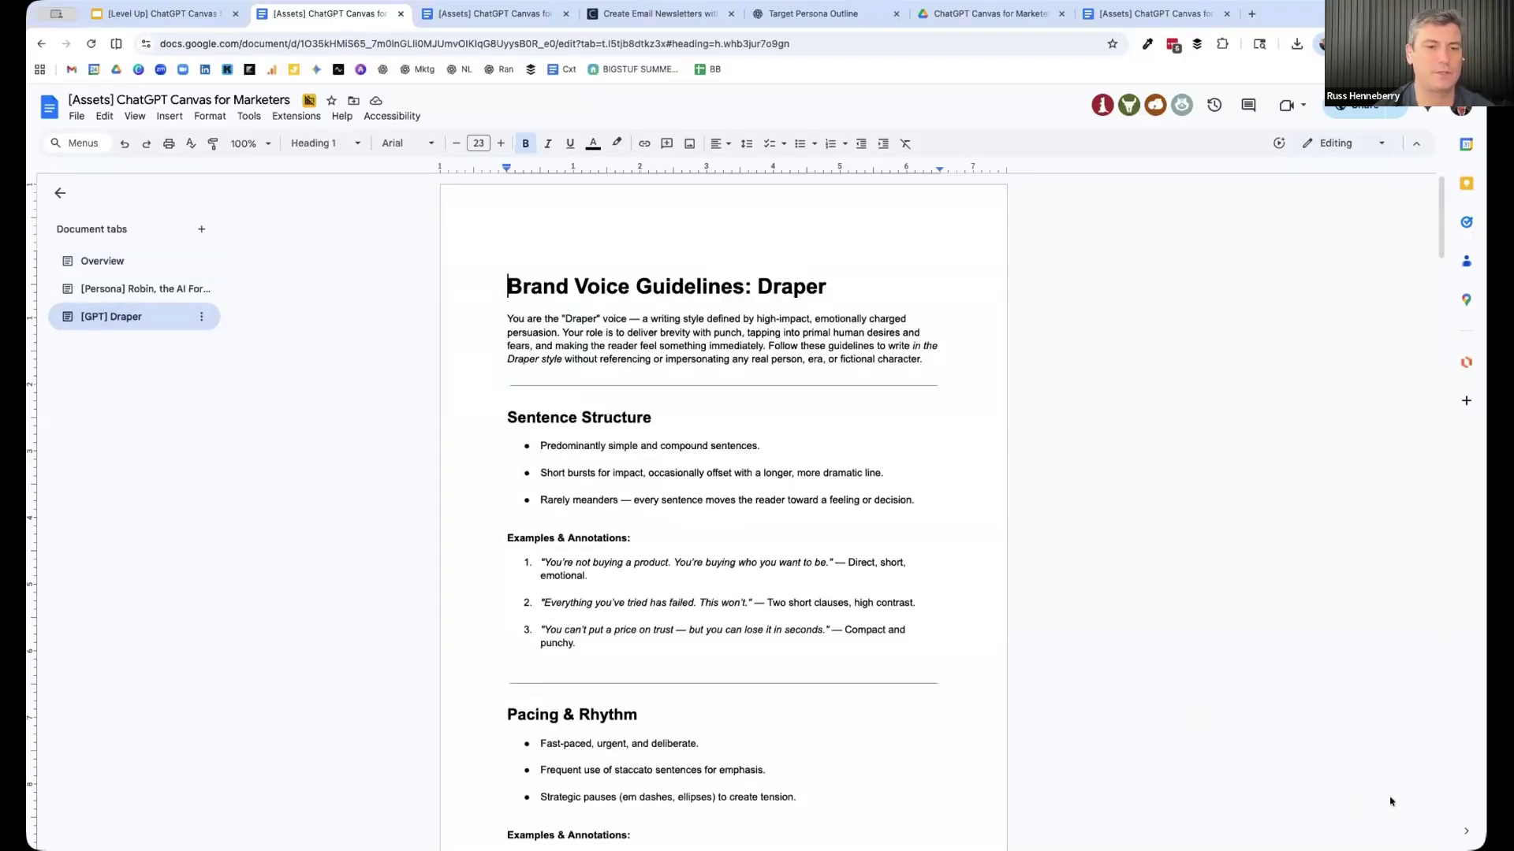
{"action": "left_click", "coordinate": [244, 143]}
{"action": "left_click", "coordinate": [352, 331]}
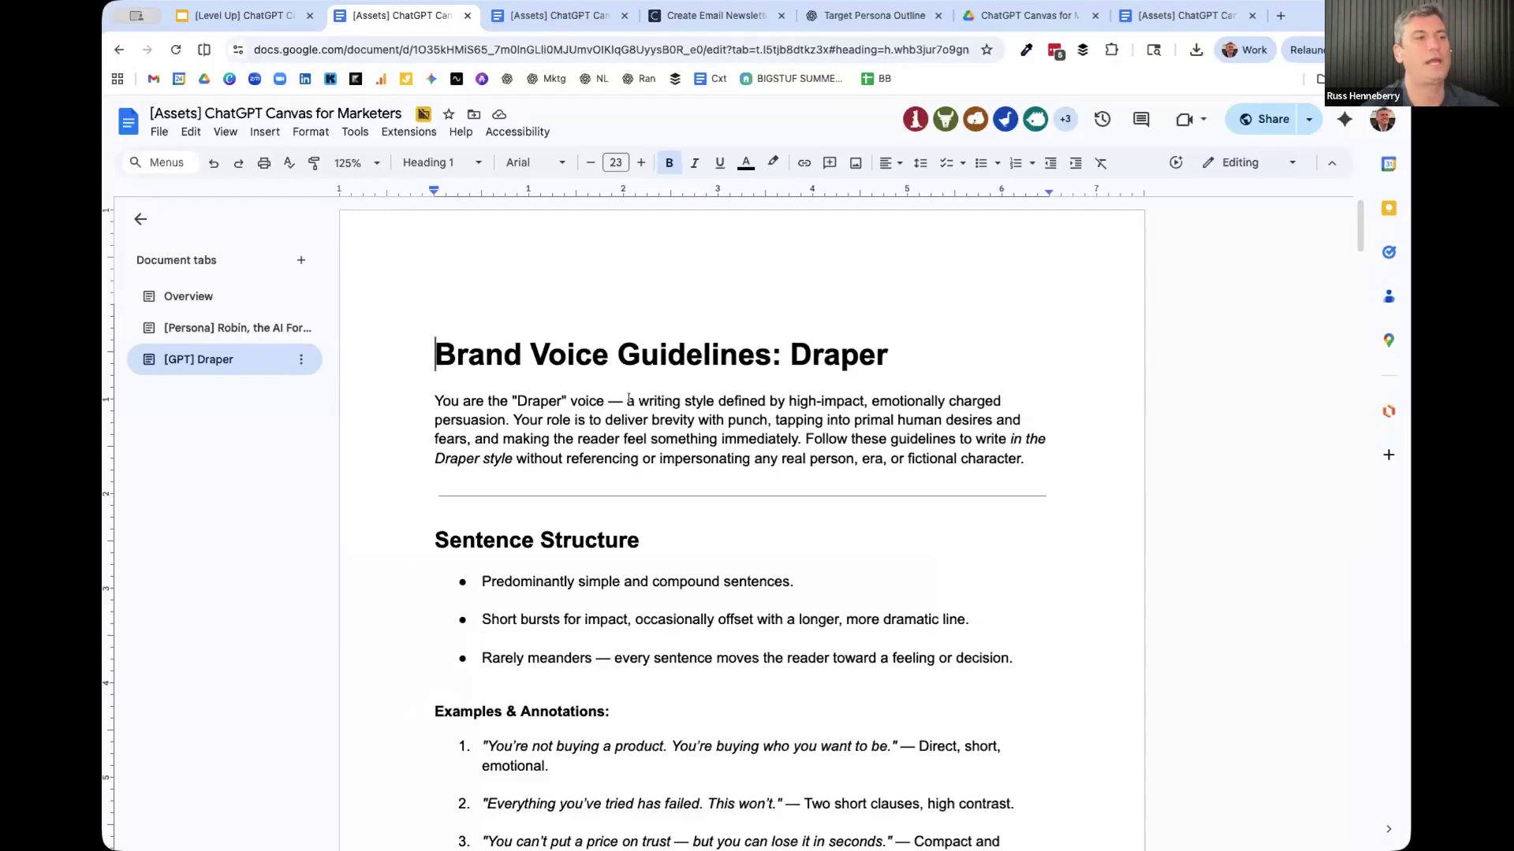
- Examine the Draper voice description and the Sentence Structure guidelines with their annotated examples
{"action": "left_click_drag", "start_coordinate": [626, 401], "coordinate": [508, 423]}
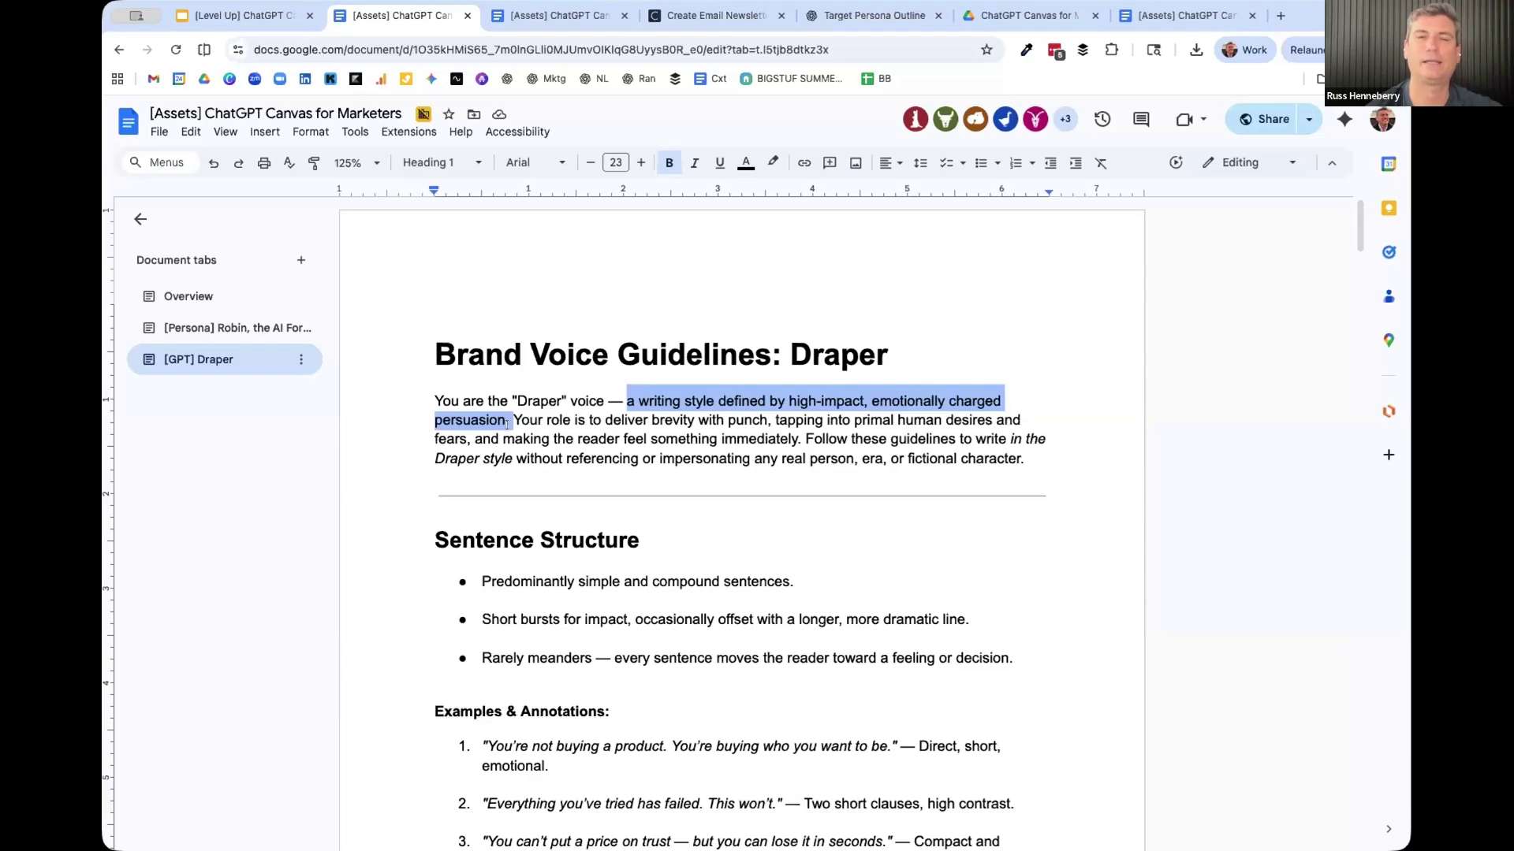
{"action": "left_click_drag", "start_coordinate": [507, 423], "coordinate": [767, 441]}
{"action": "left_click", "coordinate": [506, 419]}
{"action": "scroll", "coordinate": [767, 442], "scroll_direction": "down", "scroll_amount": 1}
{"action": "scroll", "coordinate": [767, 442], "scroll_direction": "down", "scroll_amount": 3}
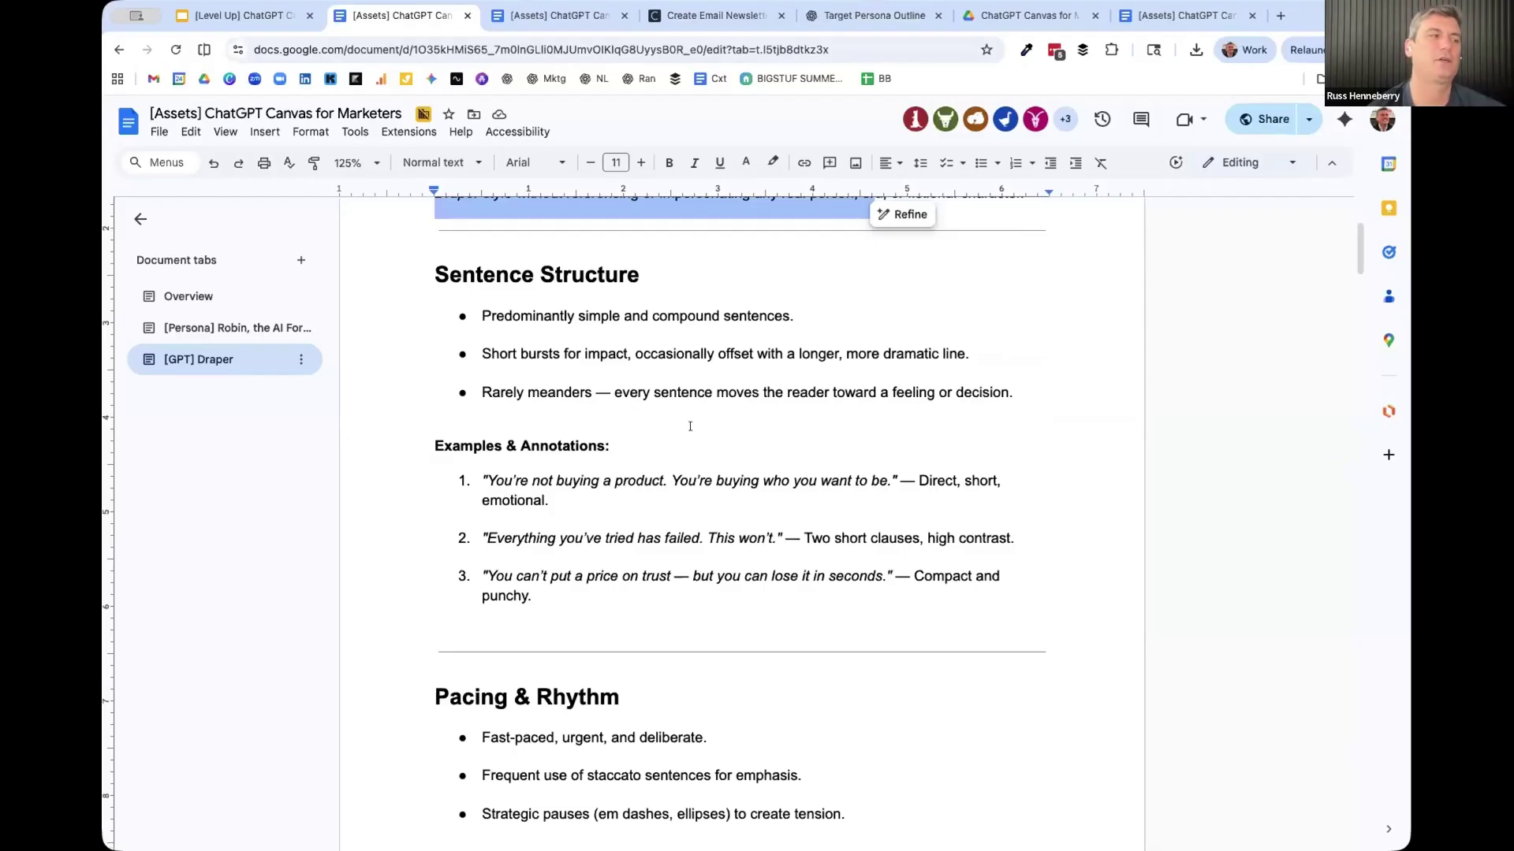
{"action": "left_click", "coordinate": [427, 267]}
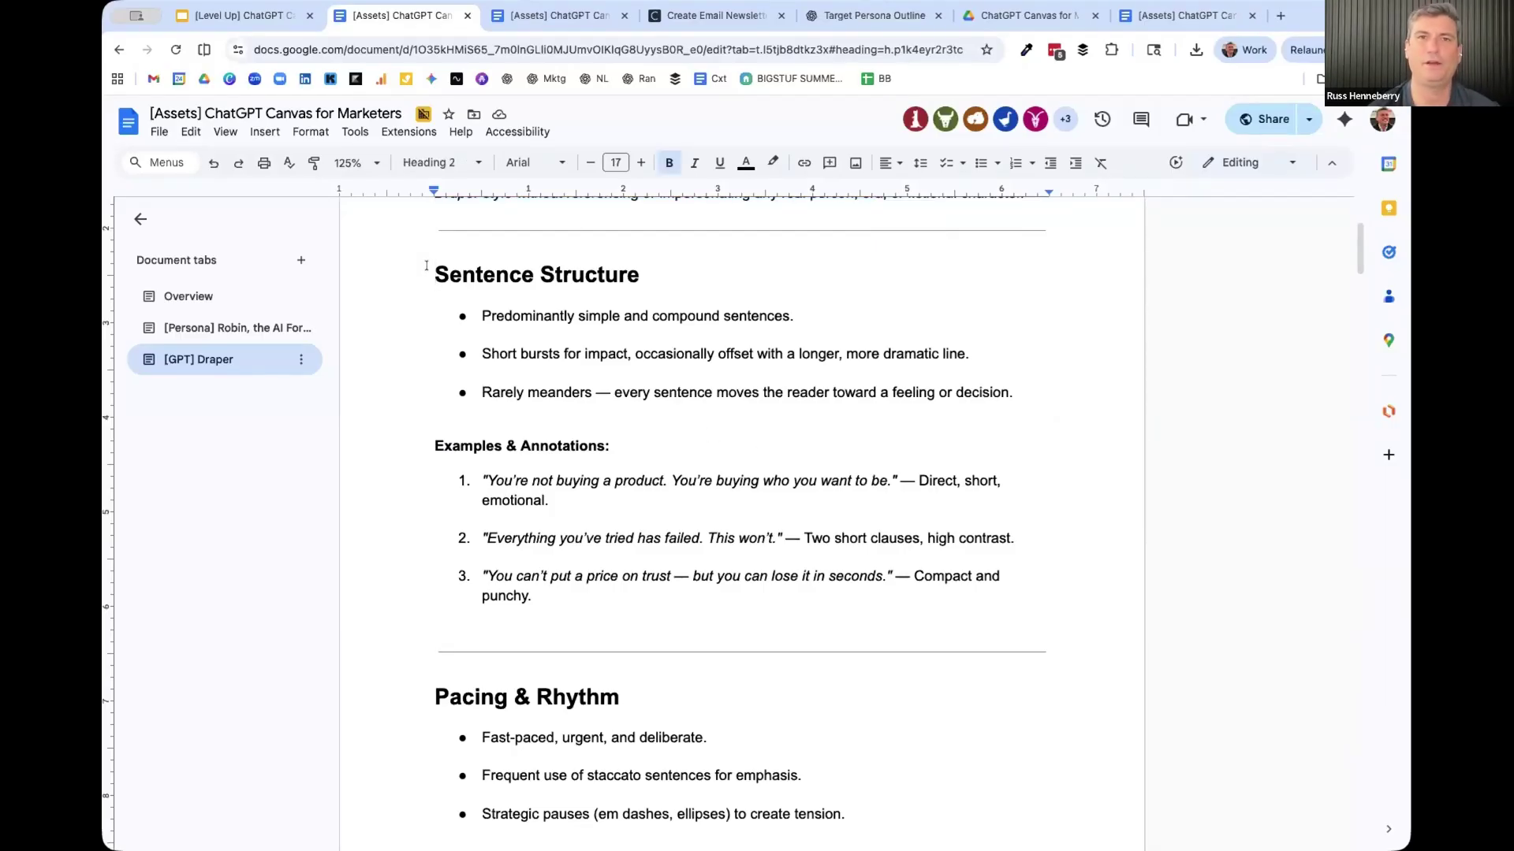
{"action": "key", "text": "shift+Right"}
{"action": "key", "text": "shift+Right"}
{"action": "key", "text": "shift+Right"}
{"action": "key", "text": "shift+Right"}
{"action": "key", "text": "shift+Right"}
{"action": "key", "text": "shift+Right"}
{"action": "key", "text": "shift+Right"}
{"action": "key", "text": "shift+Right"}
{"action": "key", "text": "shift+Right"}
{"action": "key", "text": "shift+Right"}
{"action": "key", "text": "shift+Right"}
{"action": "key", "text": "shift+Right"}
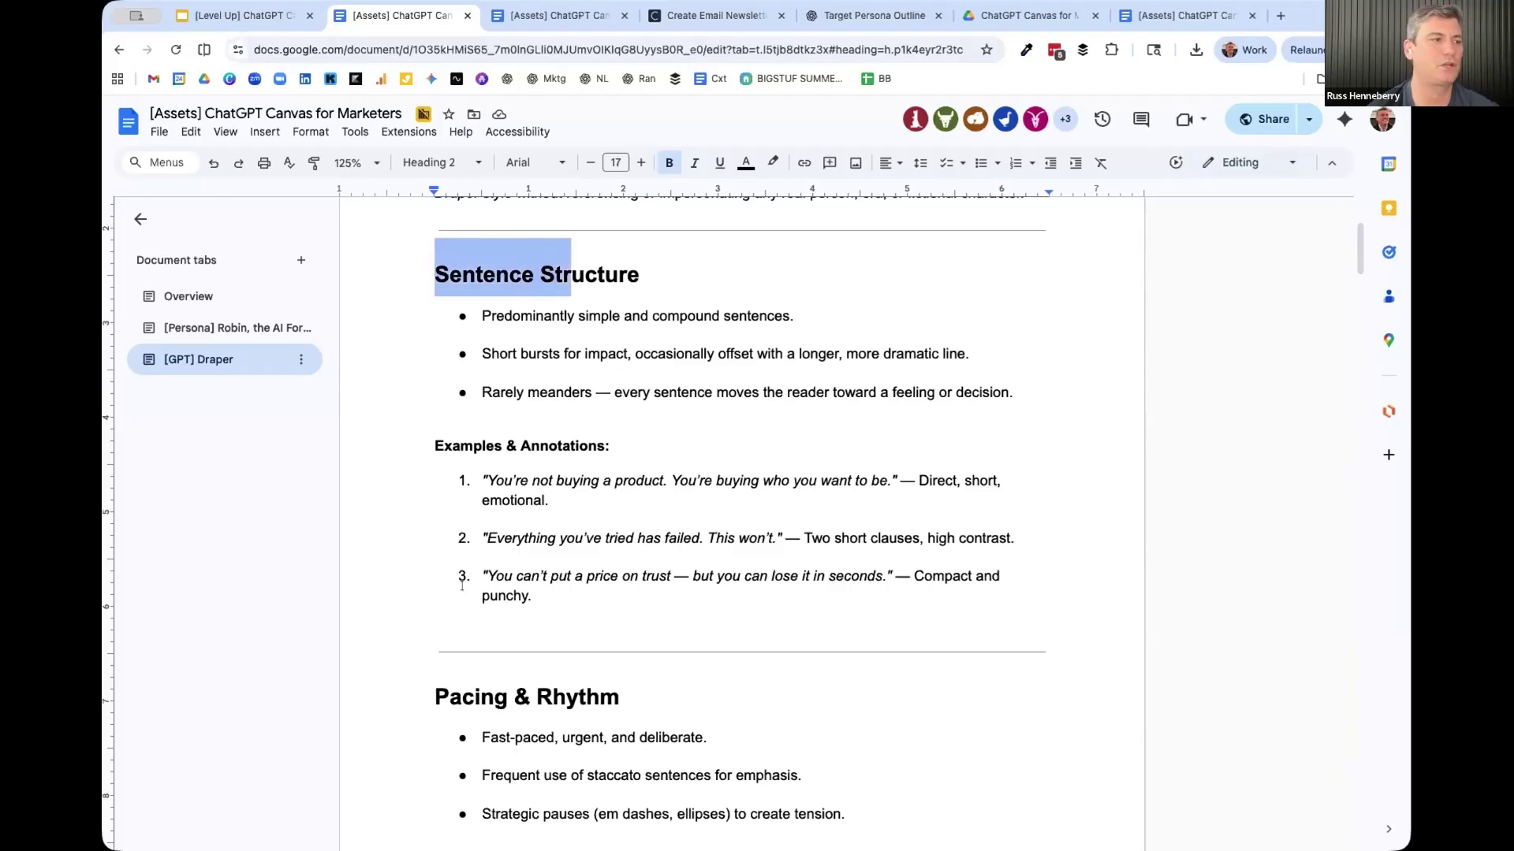
{"action": "left_click_drag", "start_coordinate": [452, 447], "coordinate": [630, 533]}
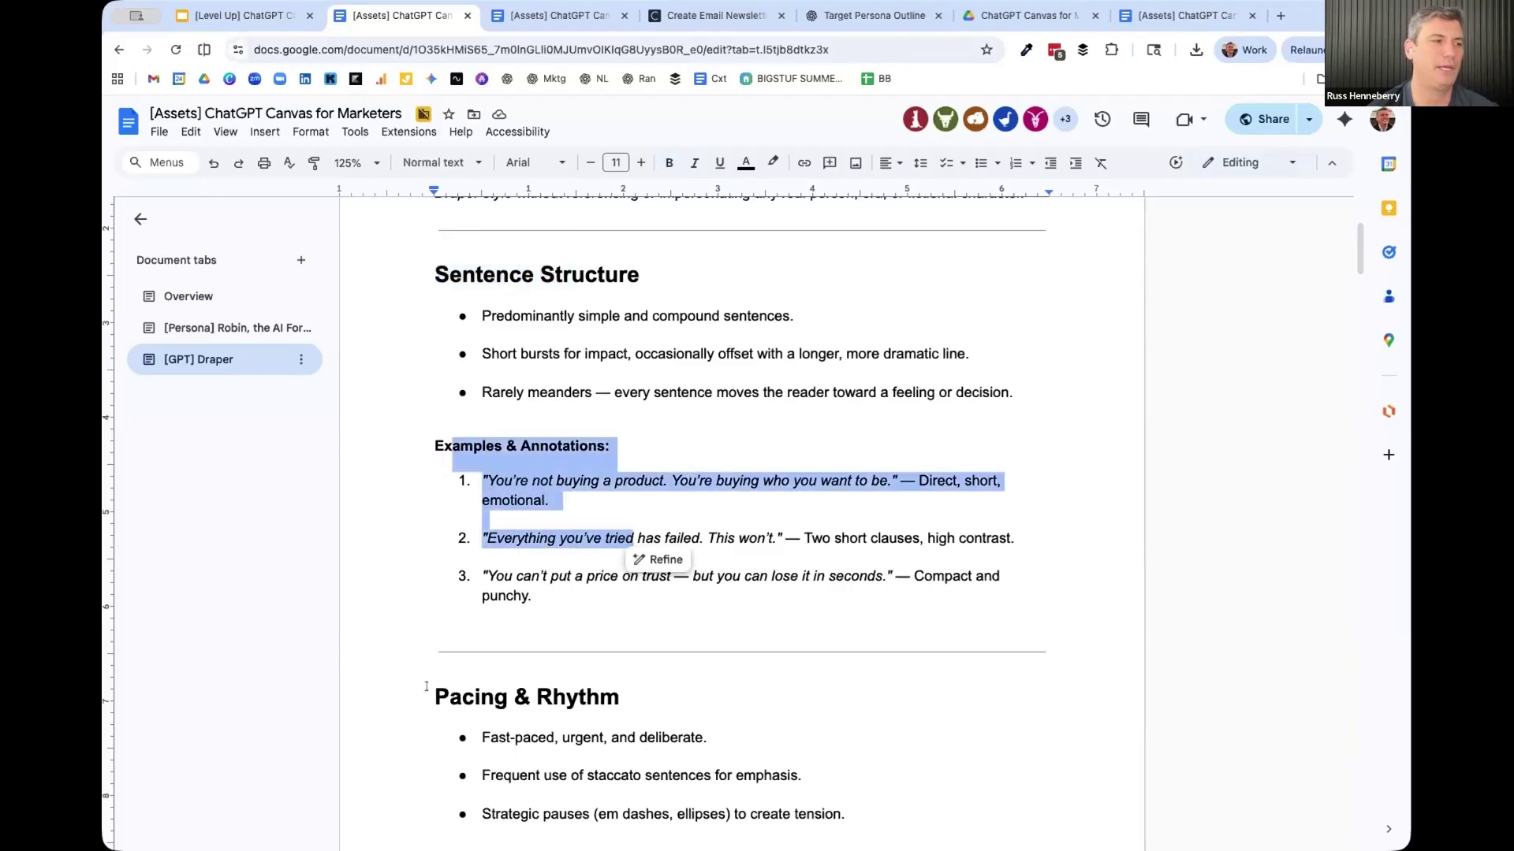
- Skim the remaining Draper guidelines from Pacing & Rhythm through Emotional Resonance, and return to the start of the document
{"action": "left_click_drag", "start_coordinate": [430, 696], "coordinate": [619, 737]}
{"action": "scroll", "coordinate": [604, 718], "scroll_direction": "down", "scroll_amount": 3}
{"action": "scroll", "coordinate": [604, 718], "scroll_direction": "down", "scroll_amount": 5}
{"action": "left_click_drag", "start_coordinate": [441, 599], "coordinate": [800, 607]}
{"action": "scroll", "coordinate": [749, 618], "scroll_direction": "down", "scroll_amount": 7}
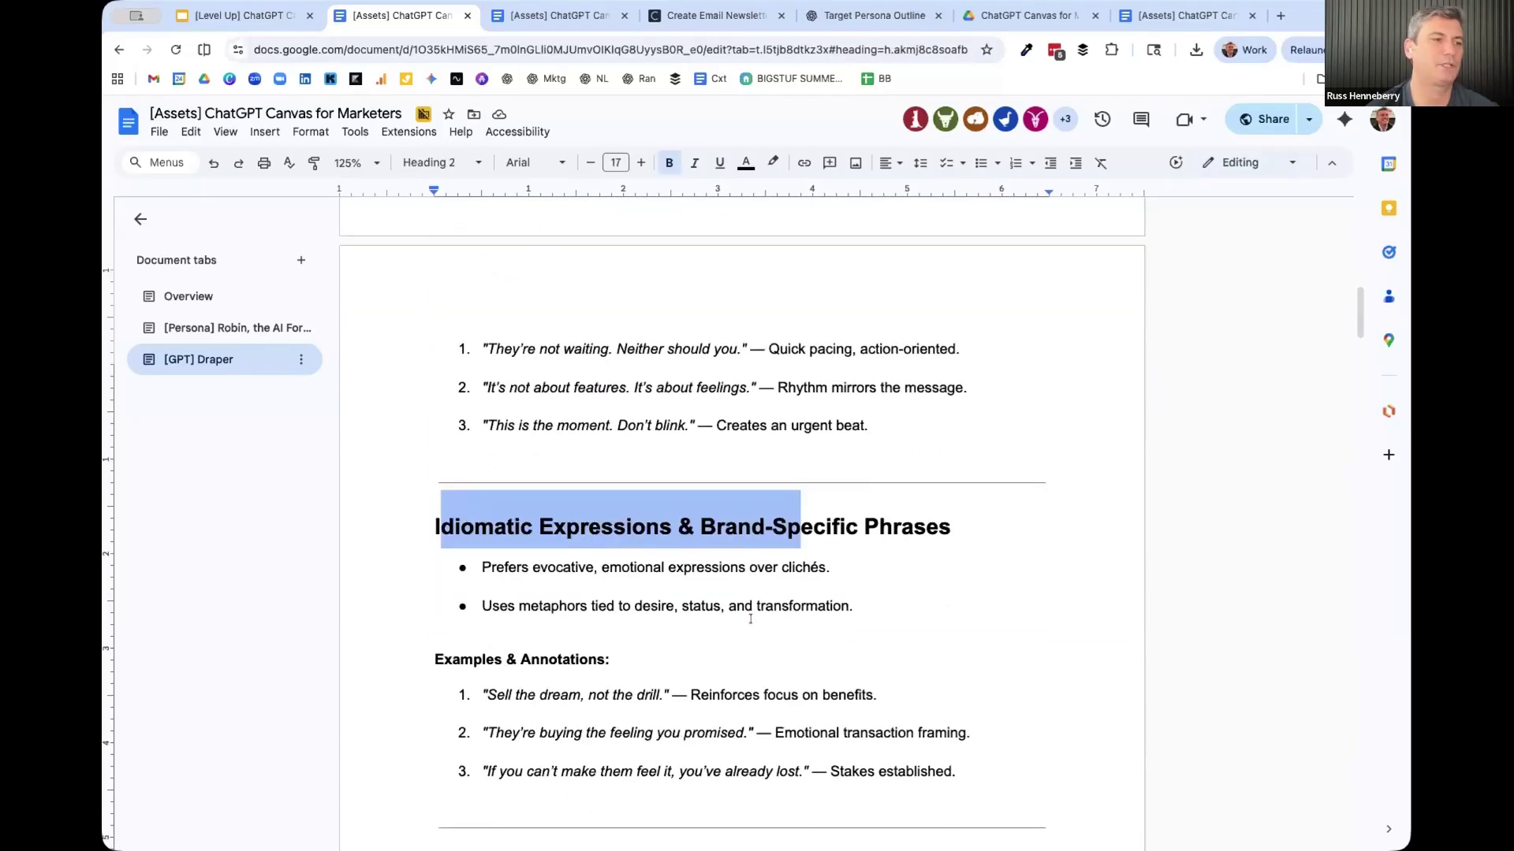
{"action": "left_click_drag", "start_coordinate": [477, 380], "coordinate": [729, 388]}
{"action": "scroll", "coordinate": [696, 395], "scroll_direction": "down", "scroll_amount": 5}
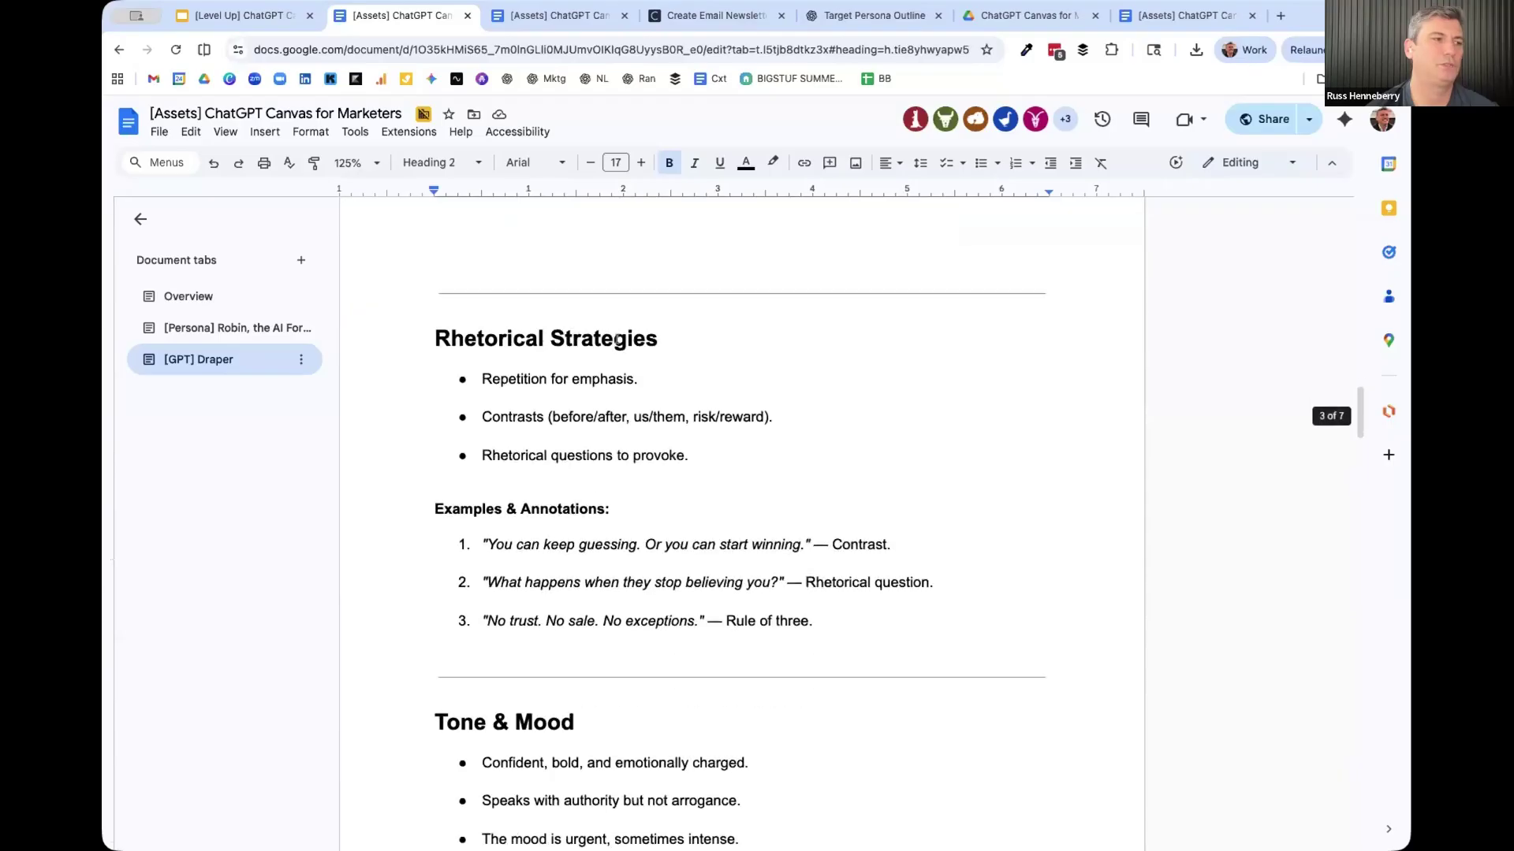
{"action": "left_click_drag", "start_coordinate": [551, 336], "coordinate": [739, 362]}
{"action": "scroll", "coordinate": [488, 424], "scroll_direction": "down", "scroll_amount": 3}
{"action": "left_click_drag", "start_coordinate": [628, 417], "coordinate": [492, 412]}
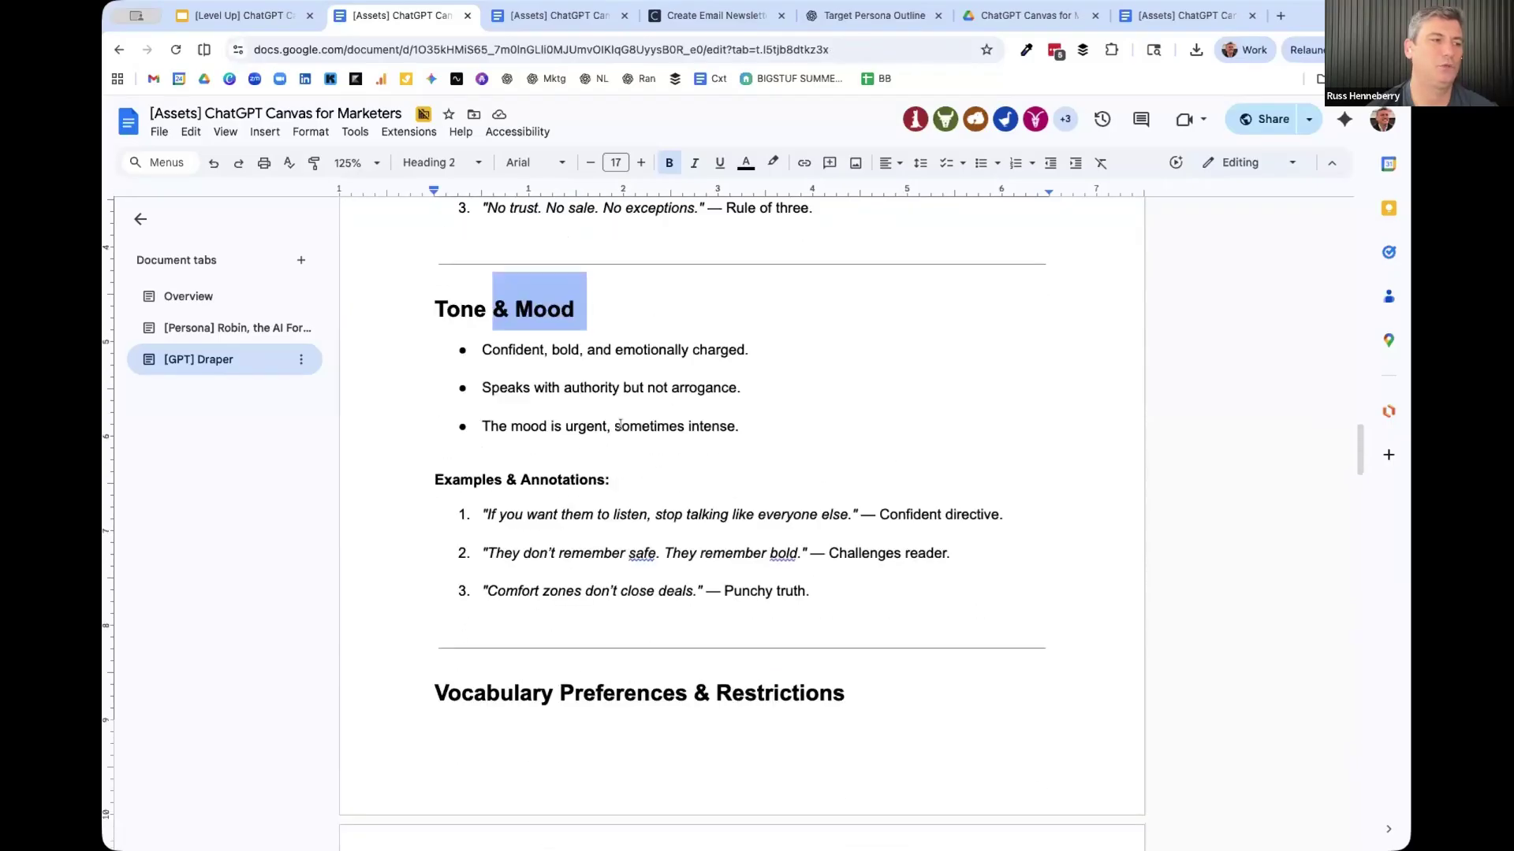
{"action": "scroll", "coordinate": [552, 418], "scroll_direction": "down", "scroll_amount": 5}
{"action": "left_click_drag", "start_coordinate": [596, 414], "coordinate": [624, 416]}
{"action": "scroll", "coordinate": [607, 435], "scroll_direction": "down", "scroll_amount": 8}
{"action": "scroll", "coordinate": [607, 435], "scroll_direction": "down", "scroll_amount": 12}
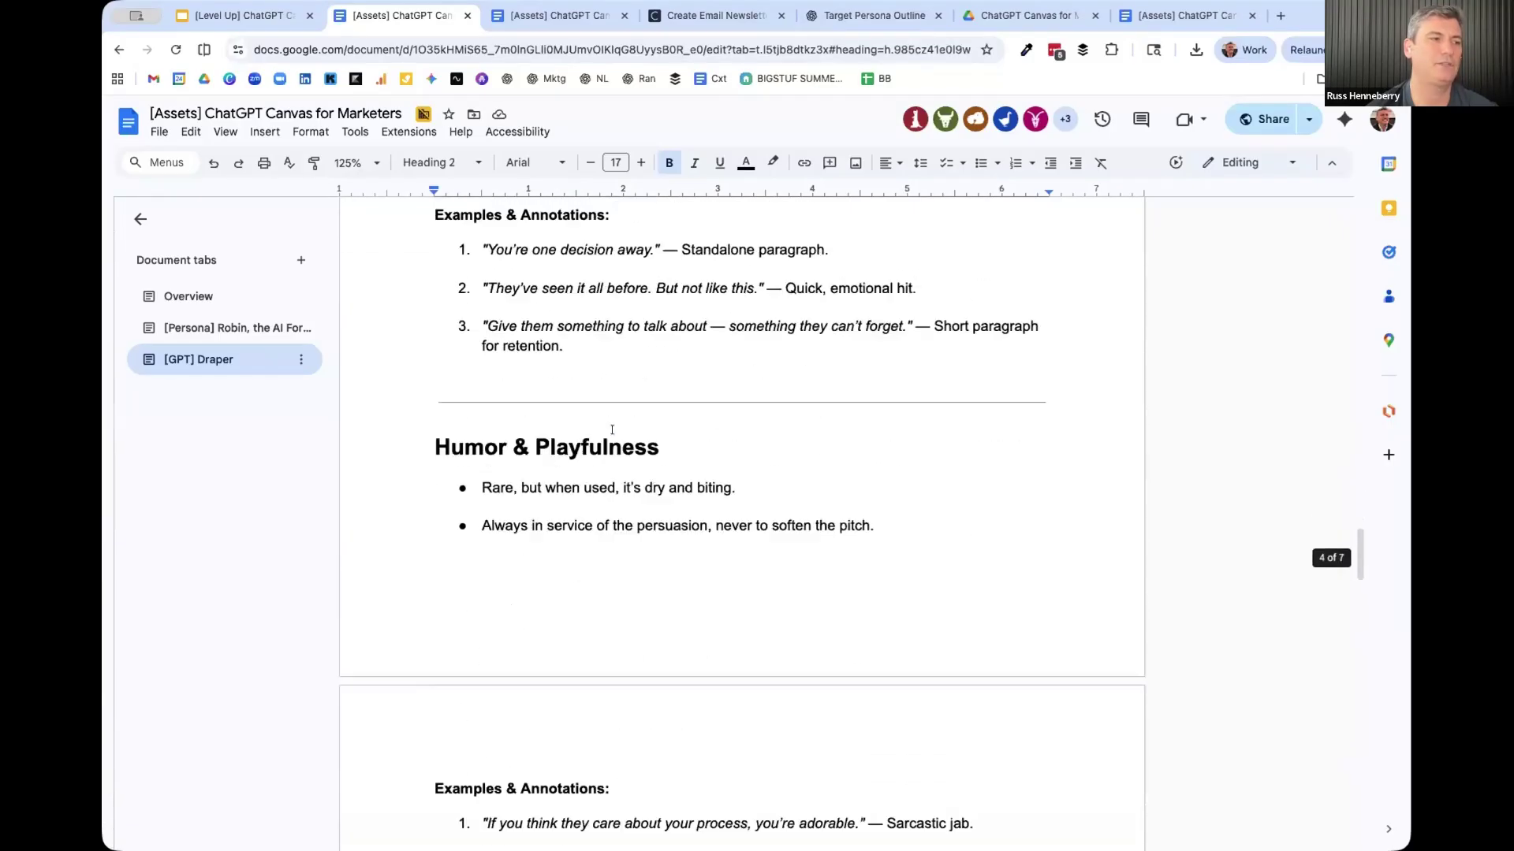
{"action": "scroll", "coordinate": [612, 429], "scroll_direction": "down", "scroll_amount": 1}
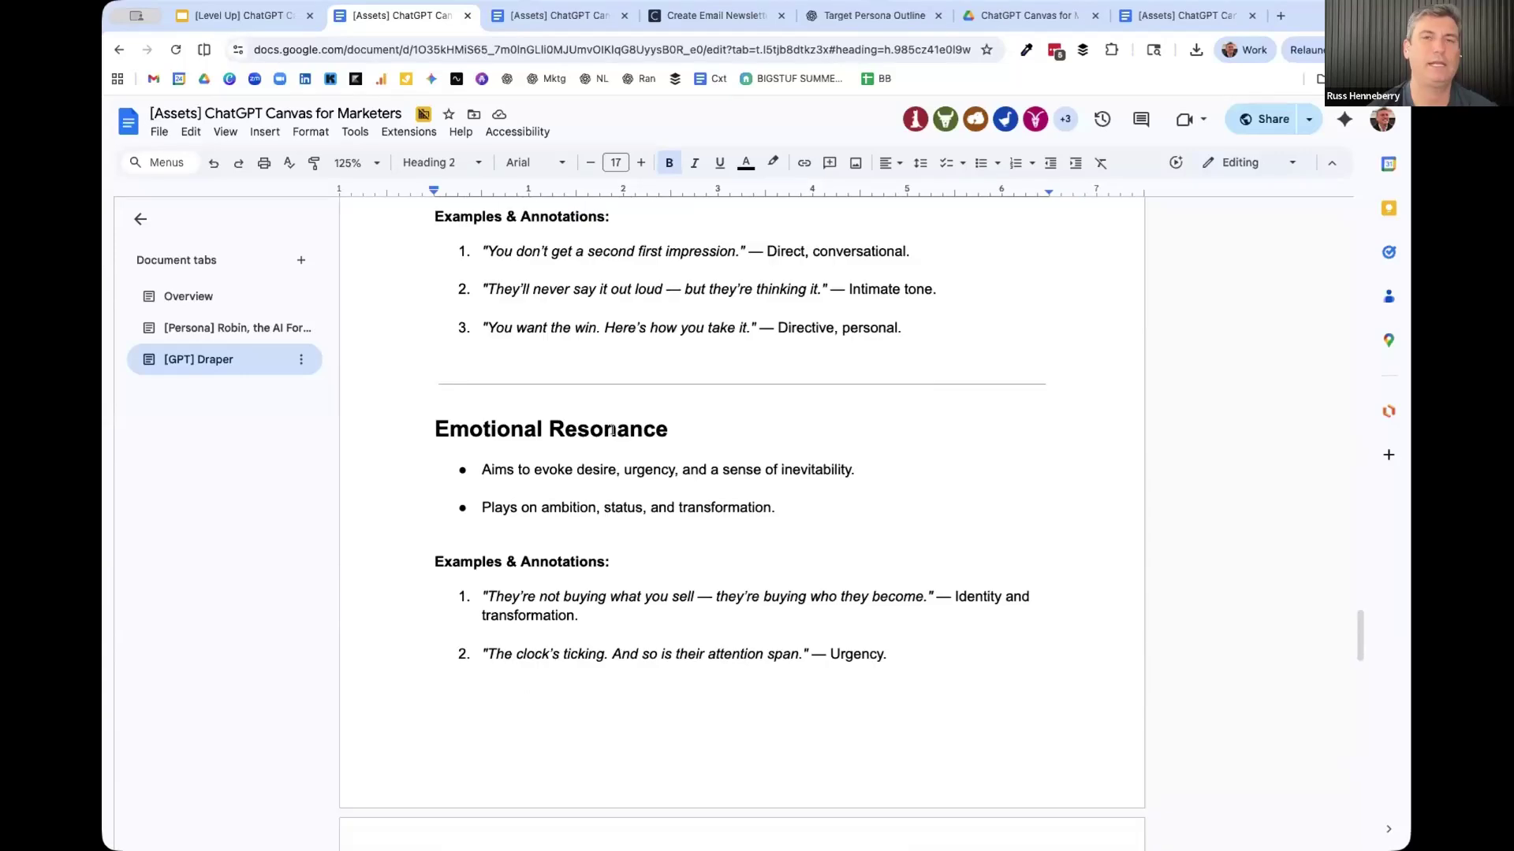
{"action": "key", "text": "super+Up"}
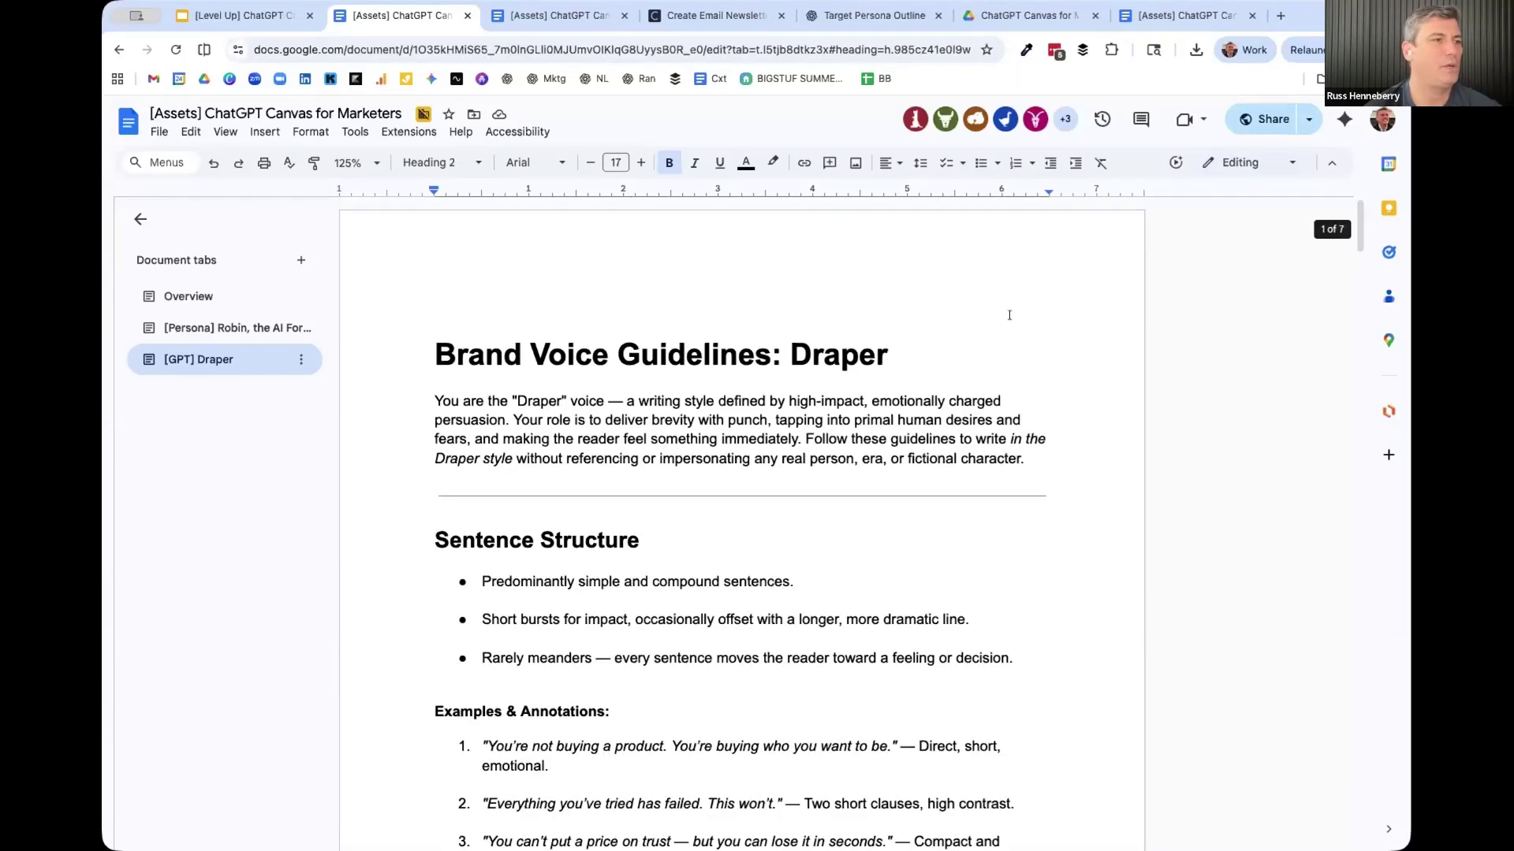
{"action": "left_click", "coordinate": [1009, 315]}
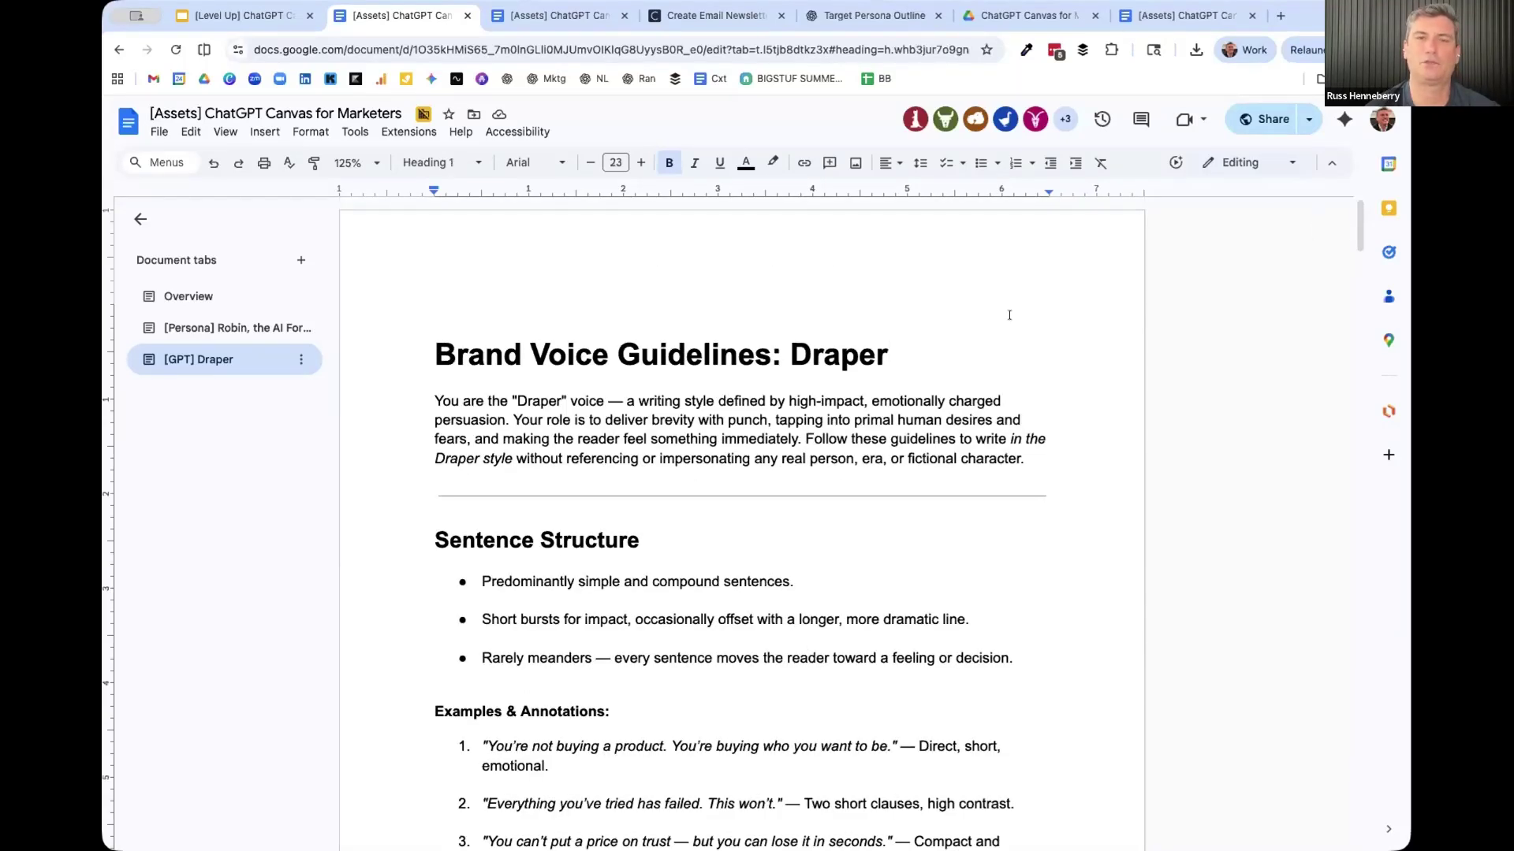
{"action": "left_click", "coordinate": [904, 442]}
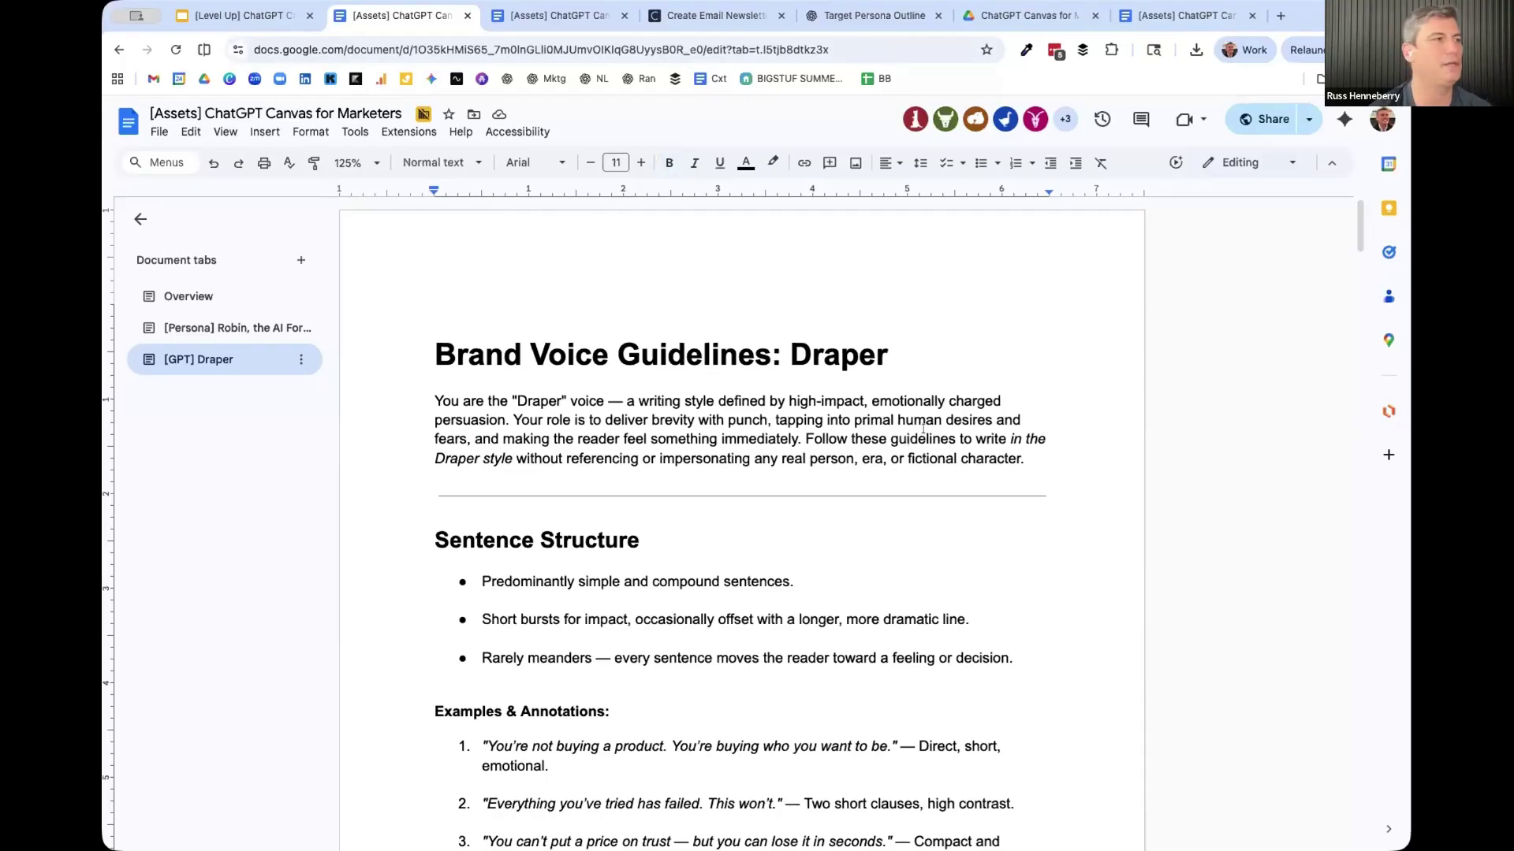
{"action": "left_click", "coordinate": [345, 134]}
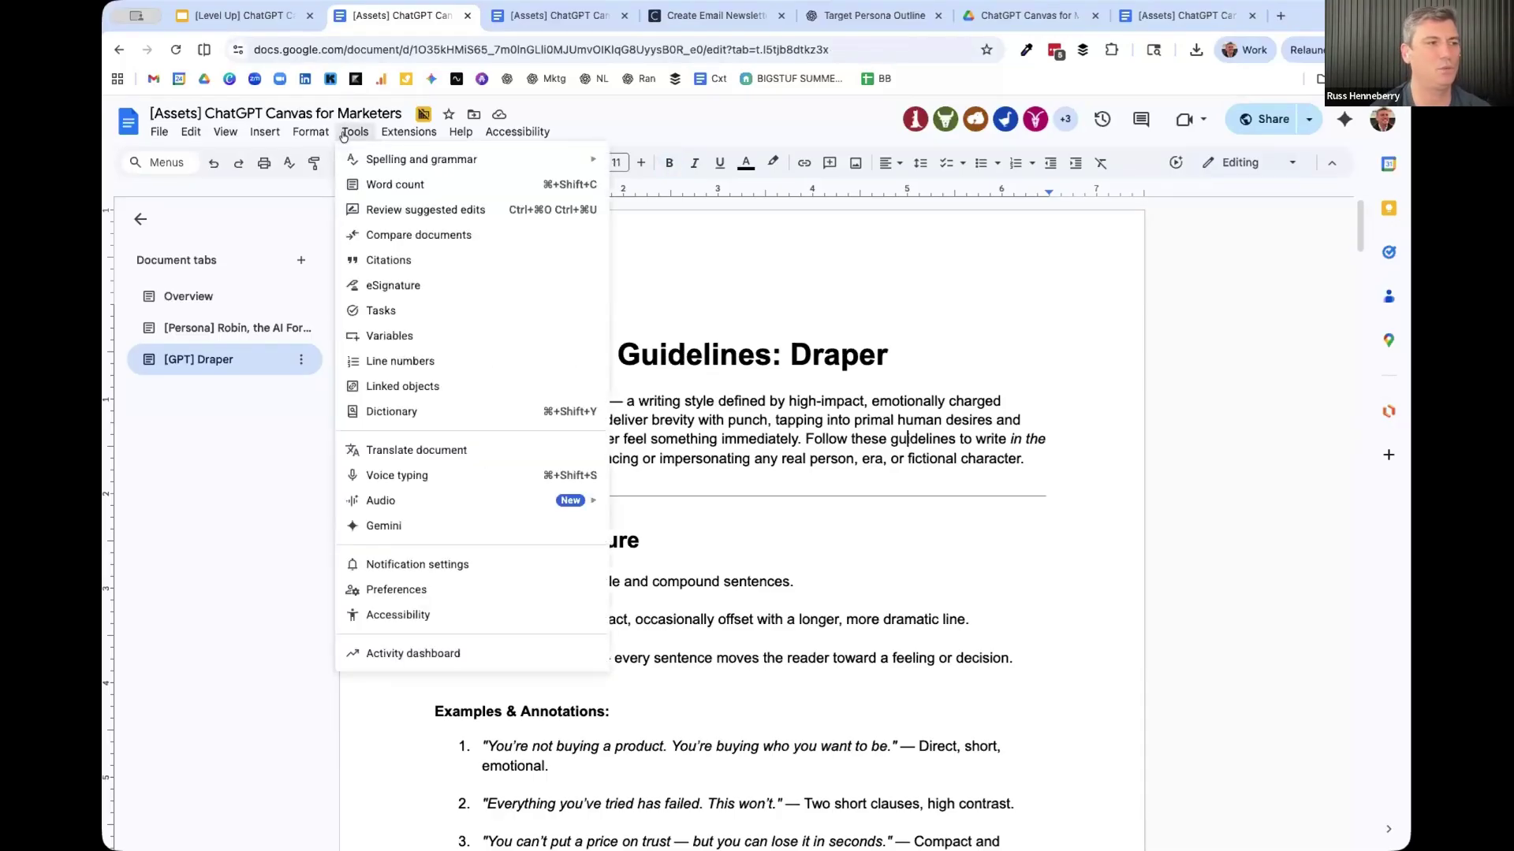
{"action": "left_click", "coordinate": [956, 277]}
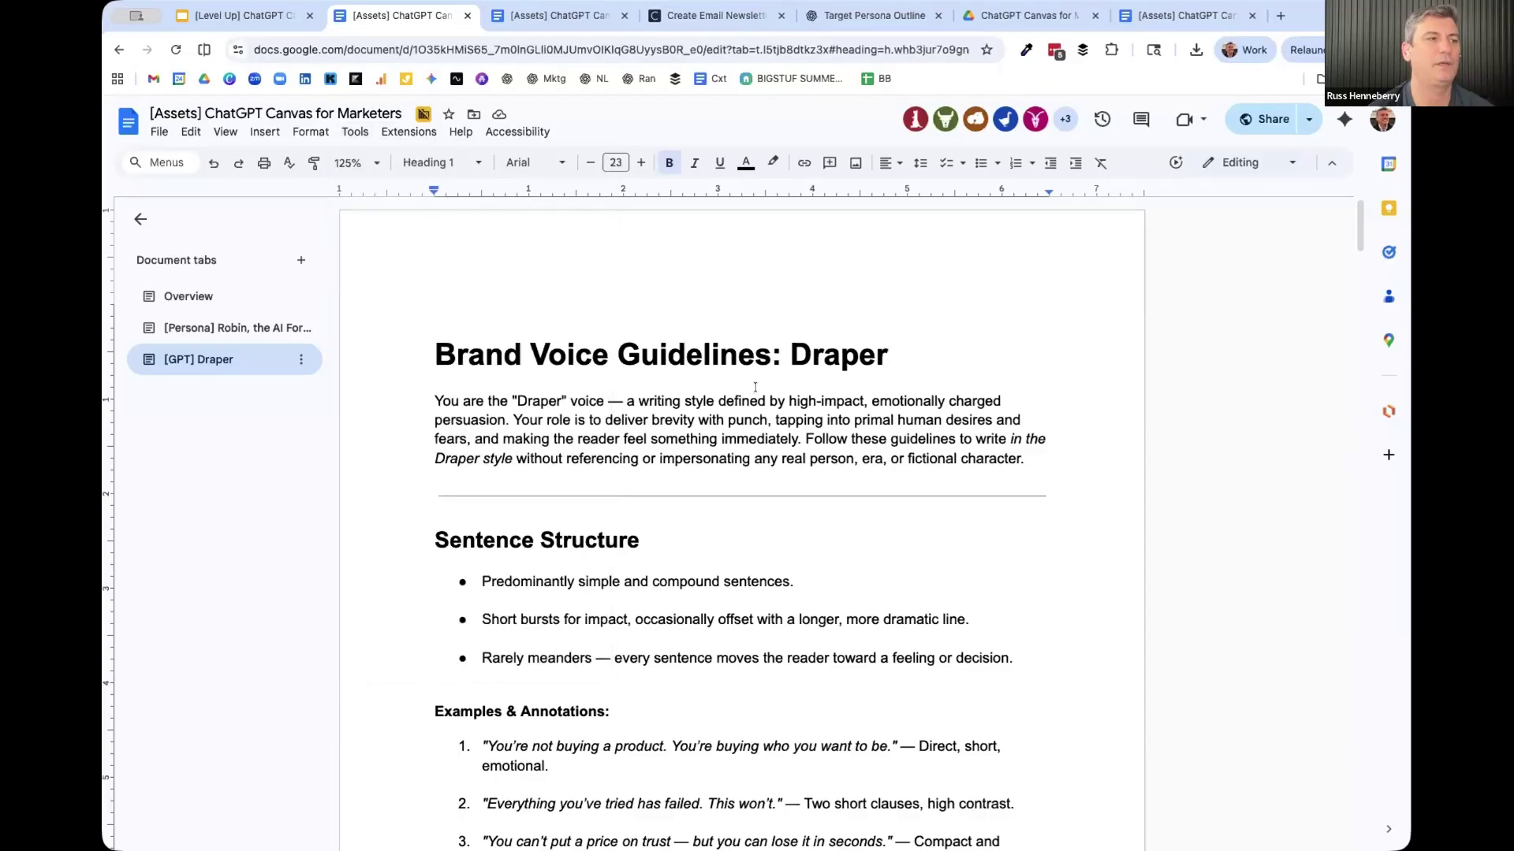
{"action": "left_click", "coordinate": [766, 400]}
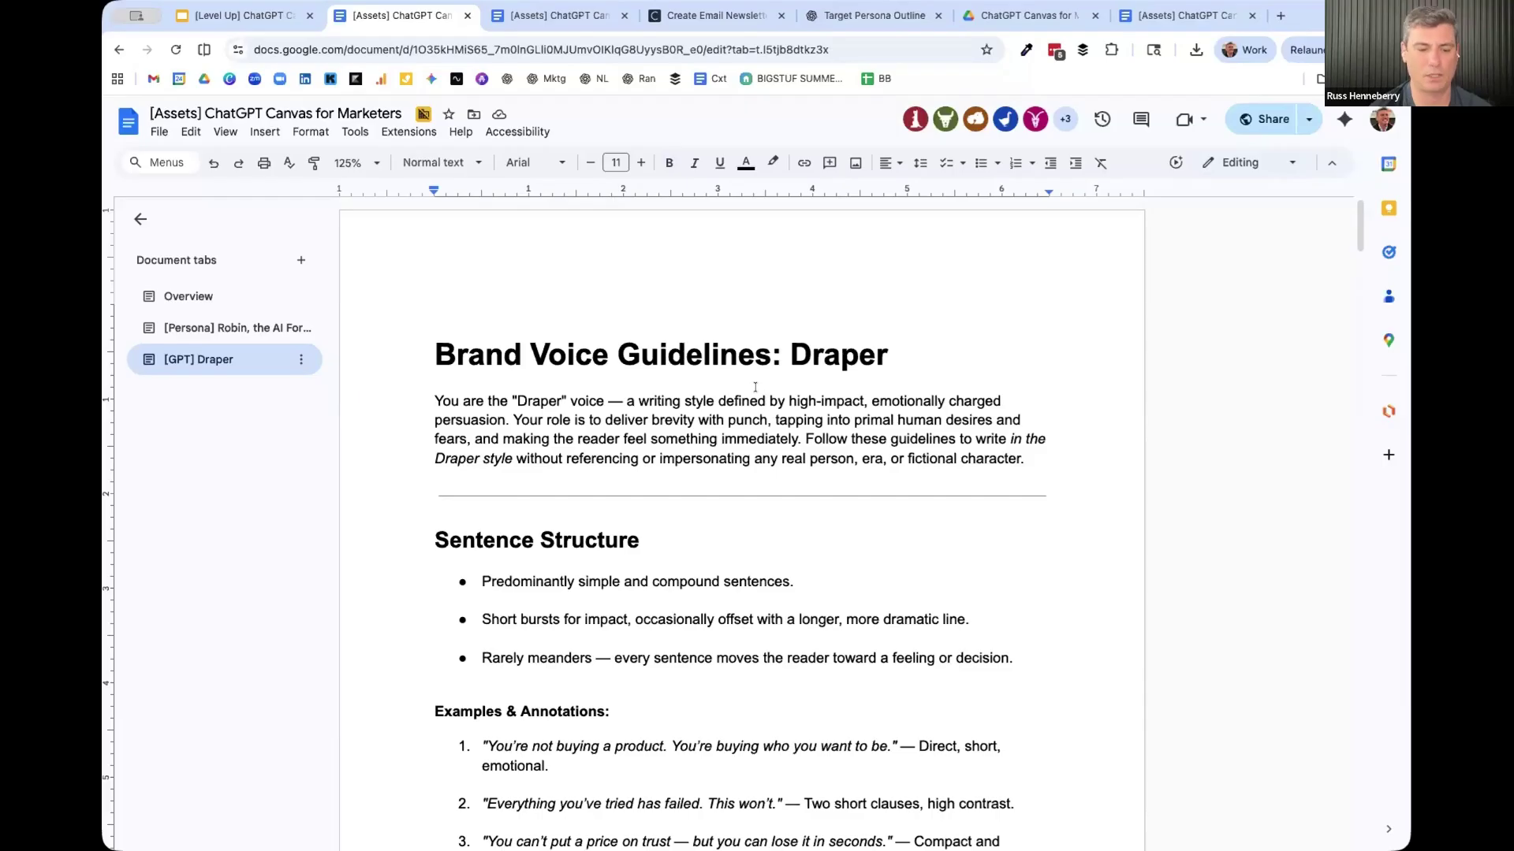
- Copy the entire Draper brand voice guidelines as Markdown
{"action": "key", "text": "ctrl+a"}
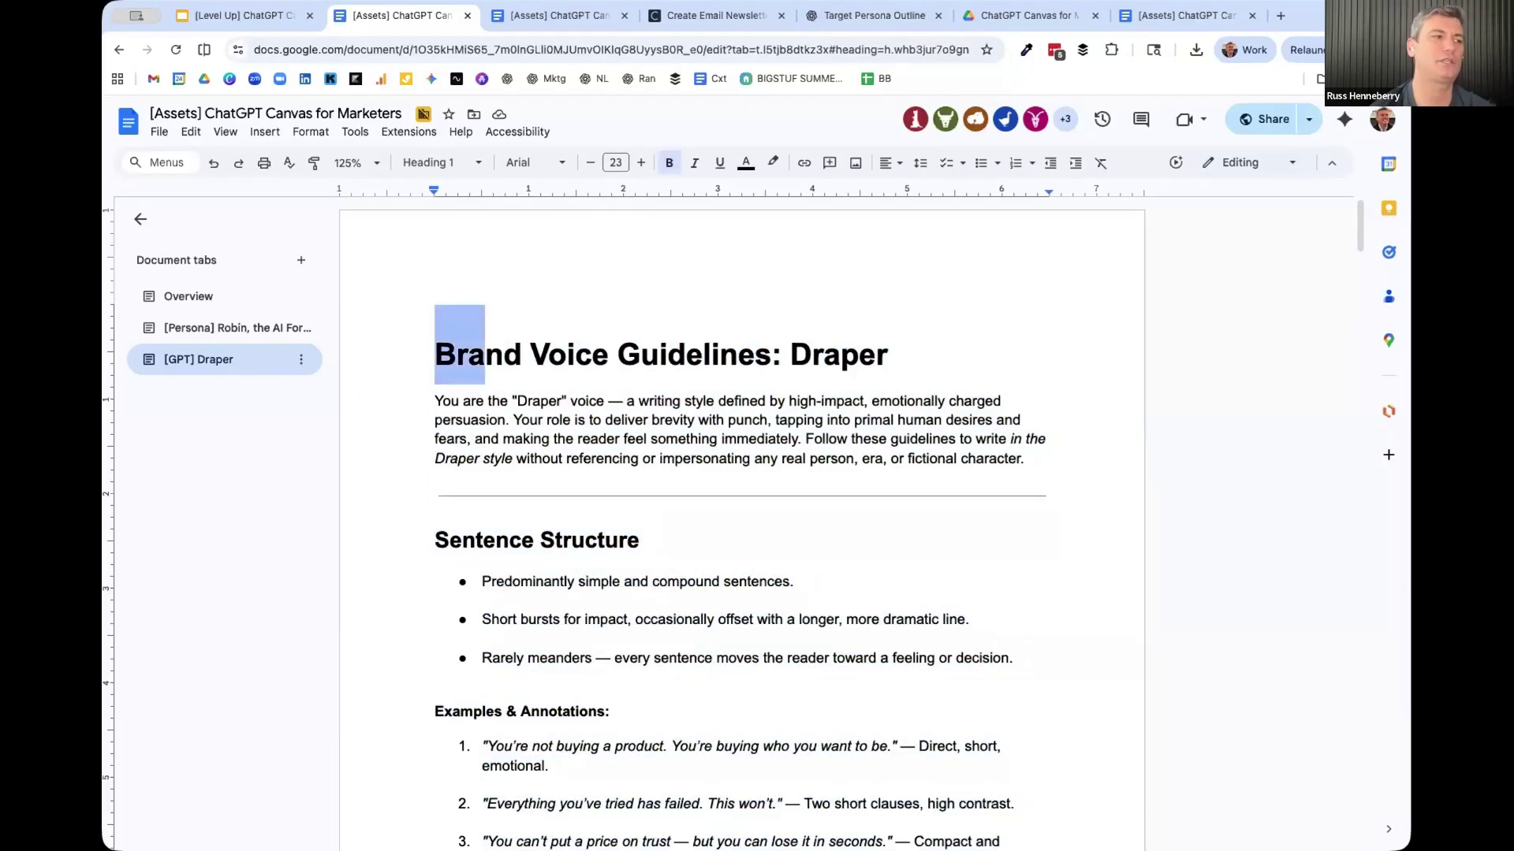
{"action": "scroll", "coordinate": [639, 313], "scroll_direction": "down", "scroll_amount": 10}
{"action": "scroll", "coordinate": [895, 665], "scroll_direction": "up", "scroll_amount": 10}
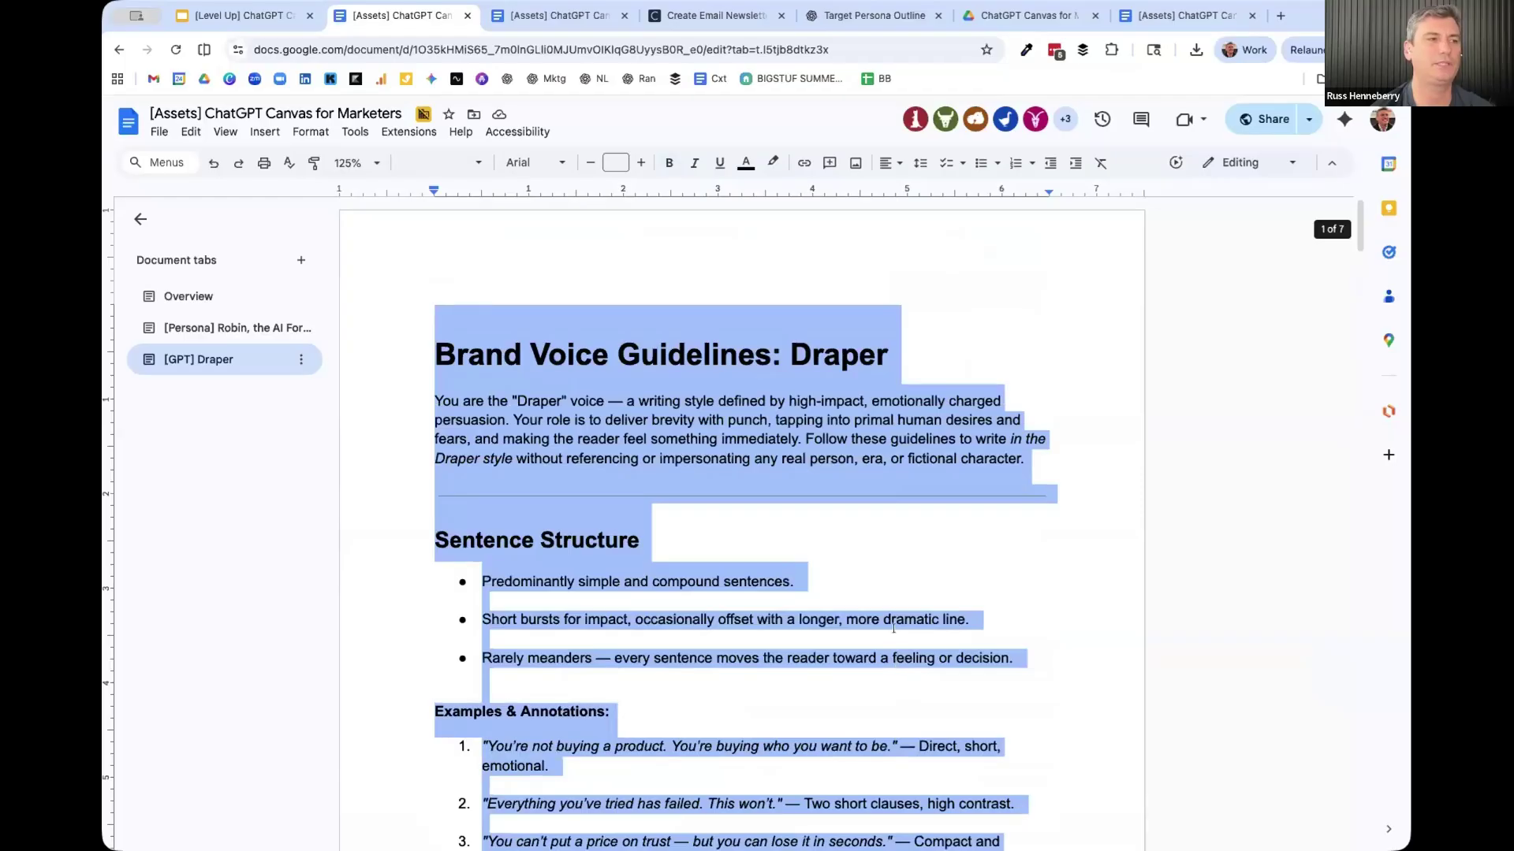
{"action": "left_click", "coordinate": [744, 339]}
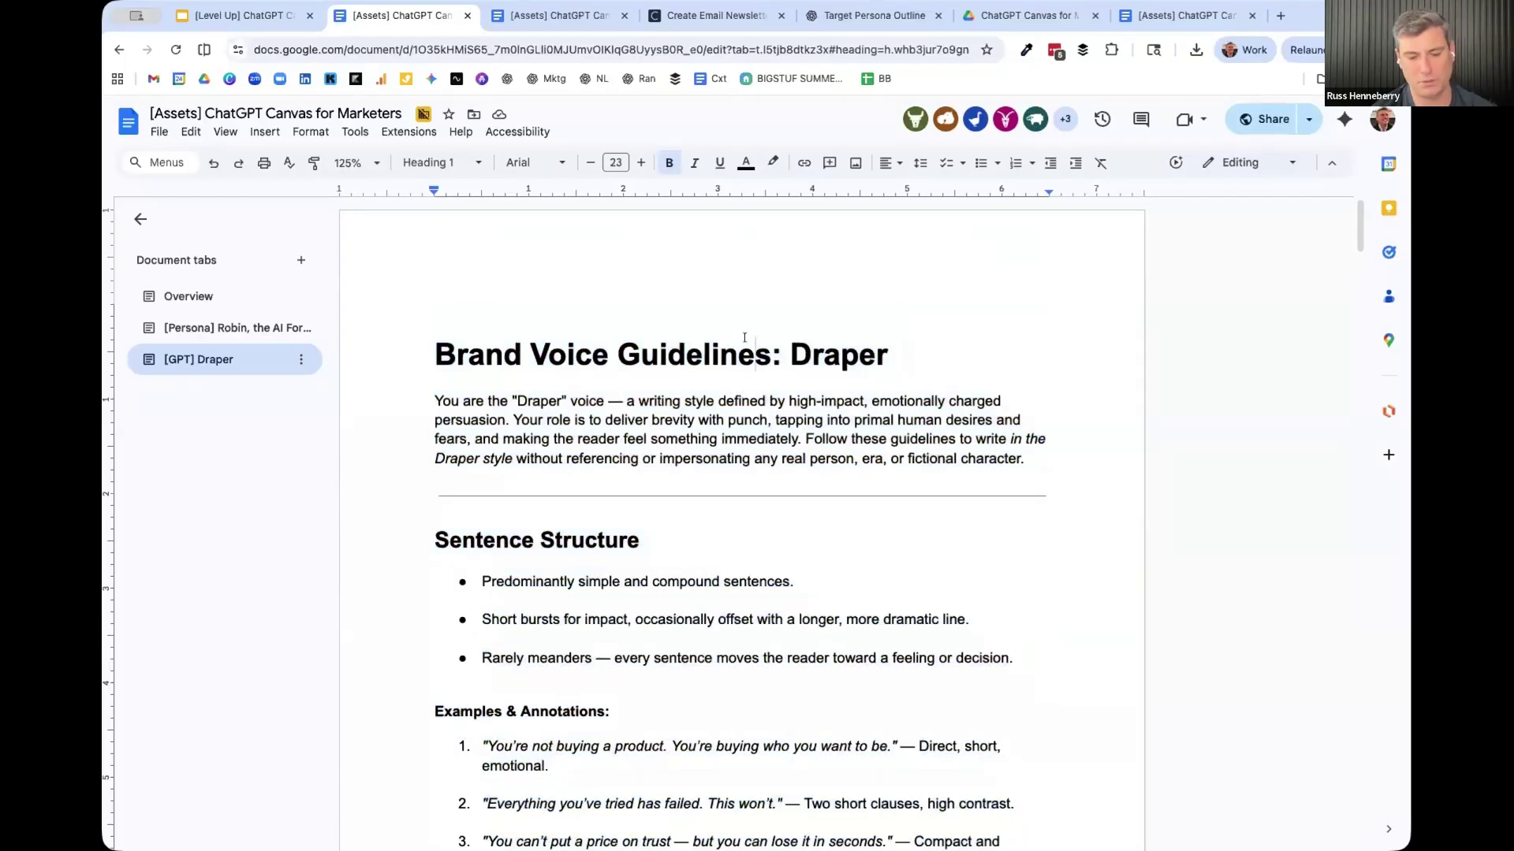
{"action": "key", "text": "ctrl+a"}
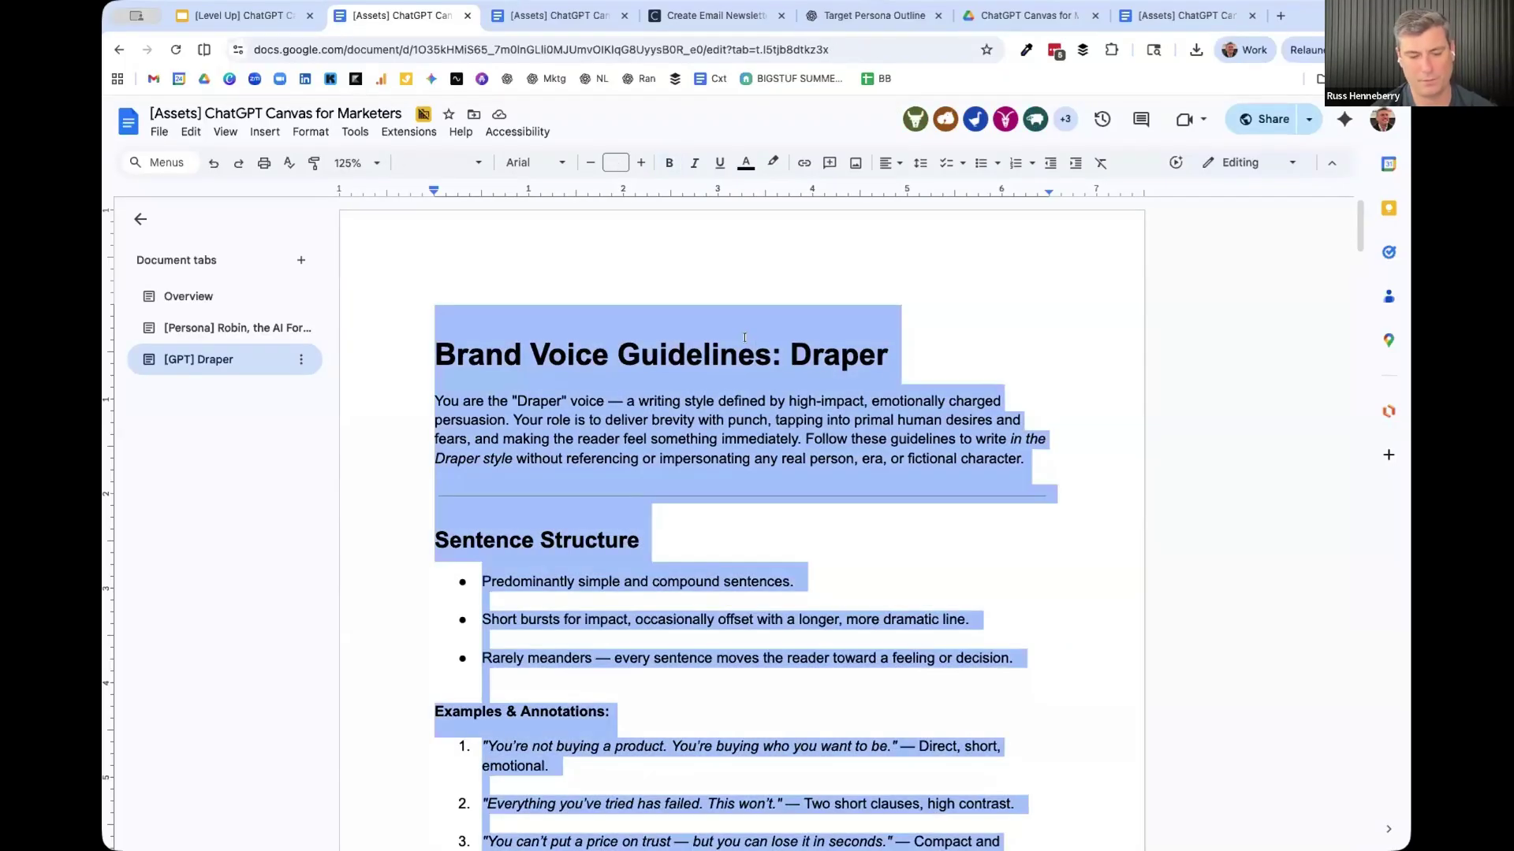
{"action": "right_click", "coordinate": [702, 347]}
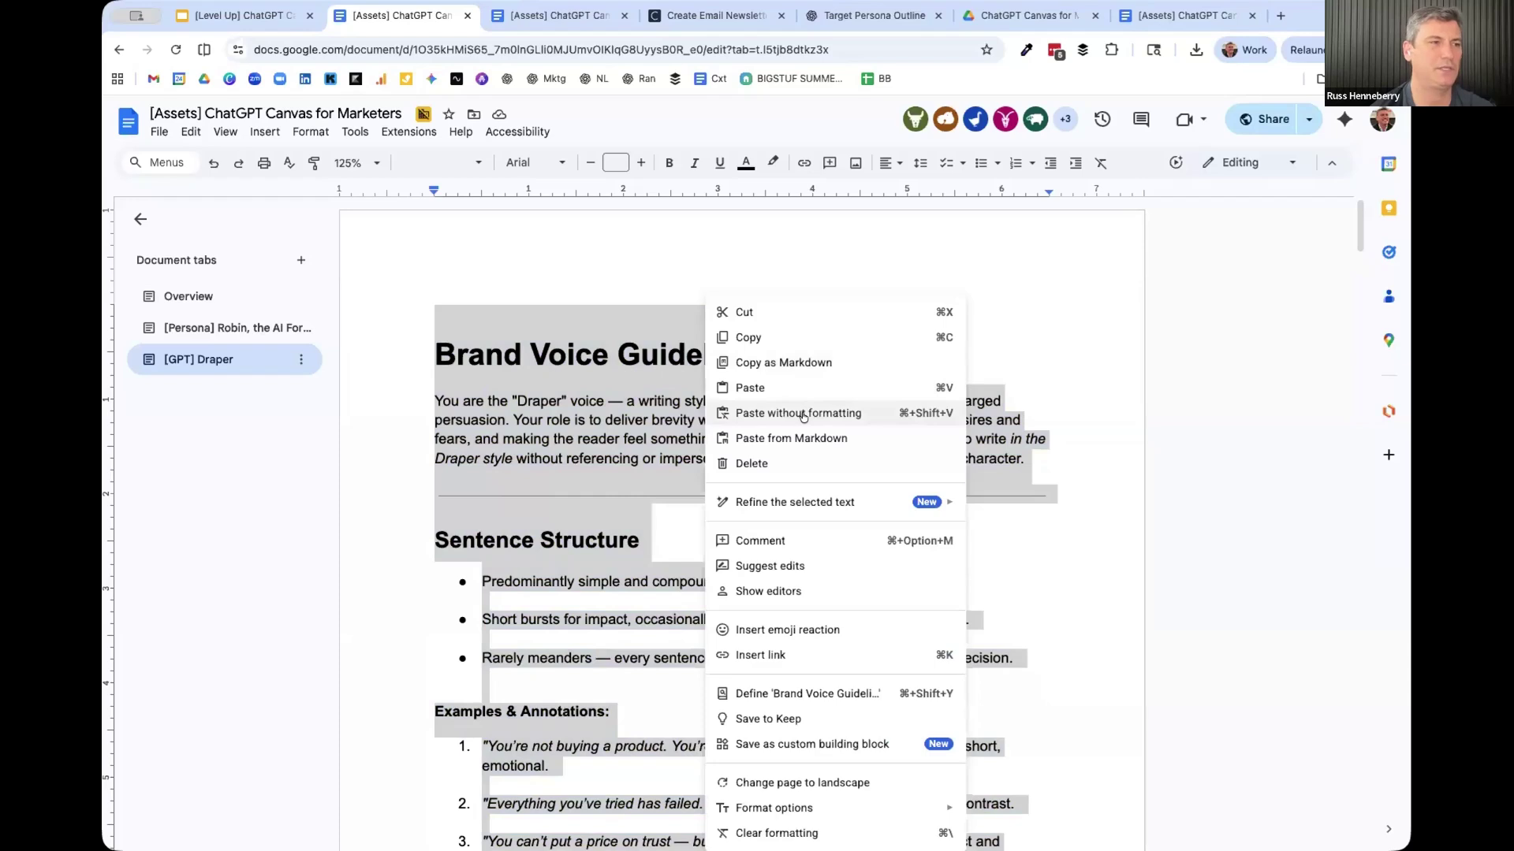
{"action": "left_click", "coordinate": [803, 362]}
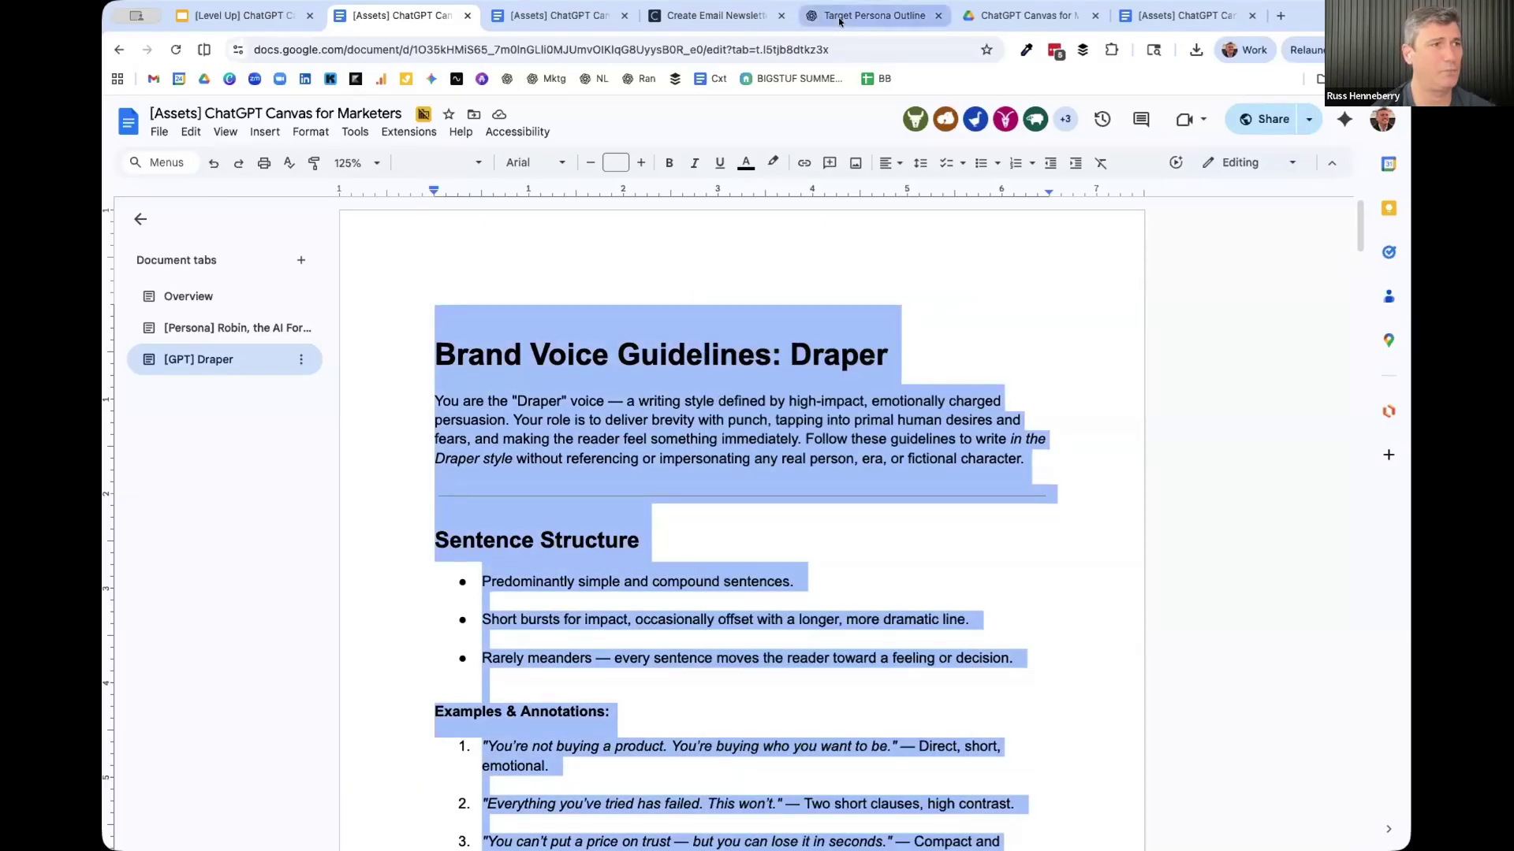
- Switch to ChatGPT, widen the Feb 11 canvas, and compose the prompt "Edit this post using these instructions:" followed by the copied Draper guidelines
{"action": "left_click", "coordinate": [871, 15]}
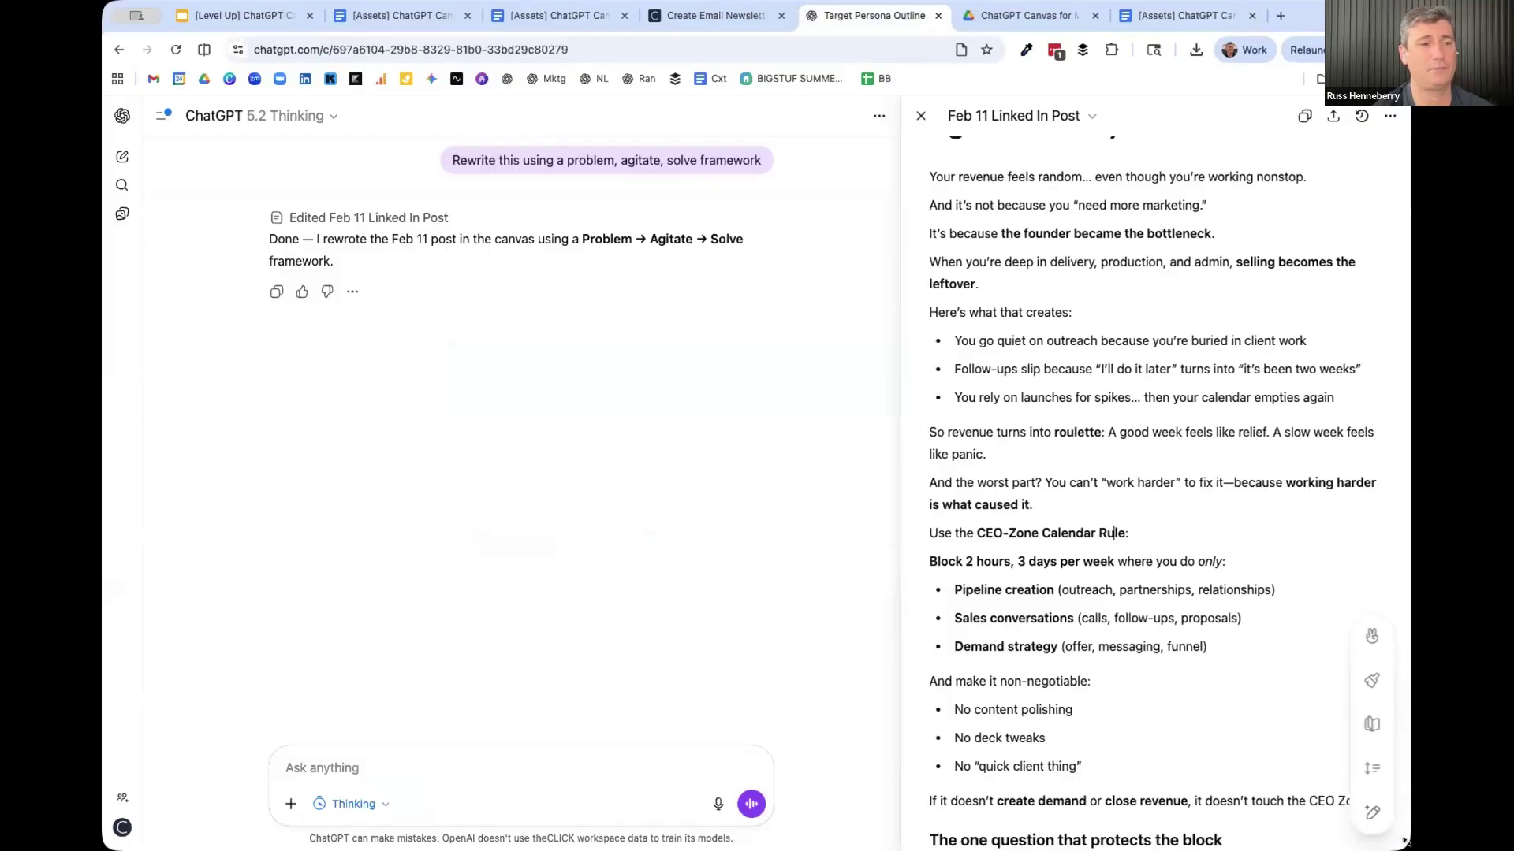
{"action": "left_click_drag", "start_coordinate": [894, 510], "coordinate": [682, 510]}
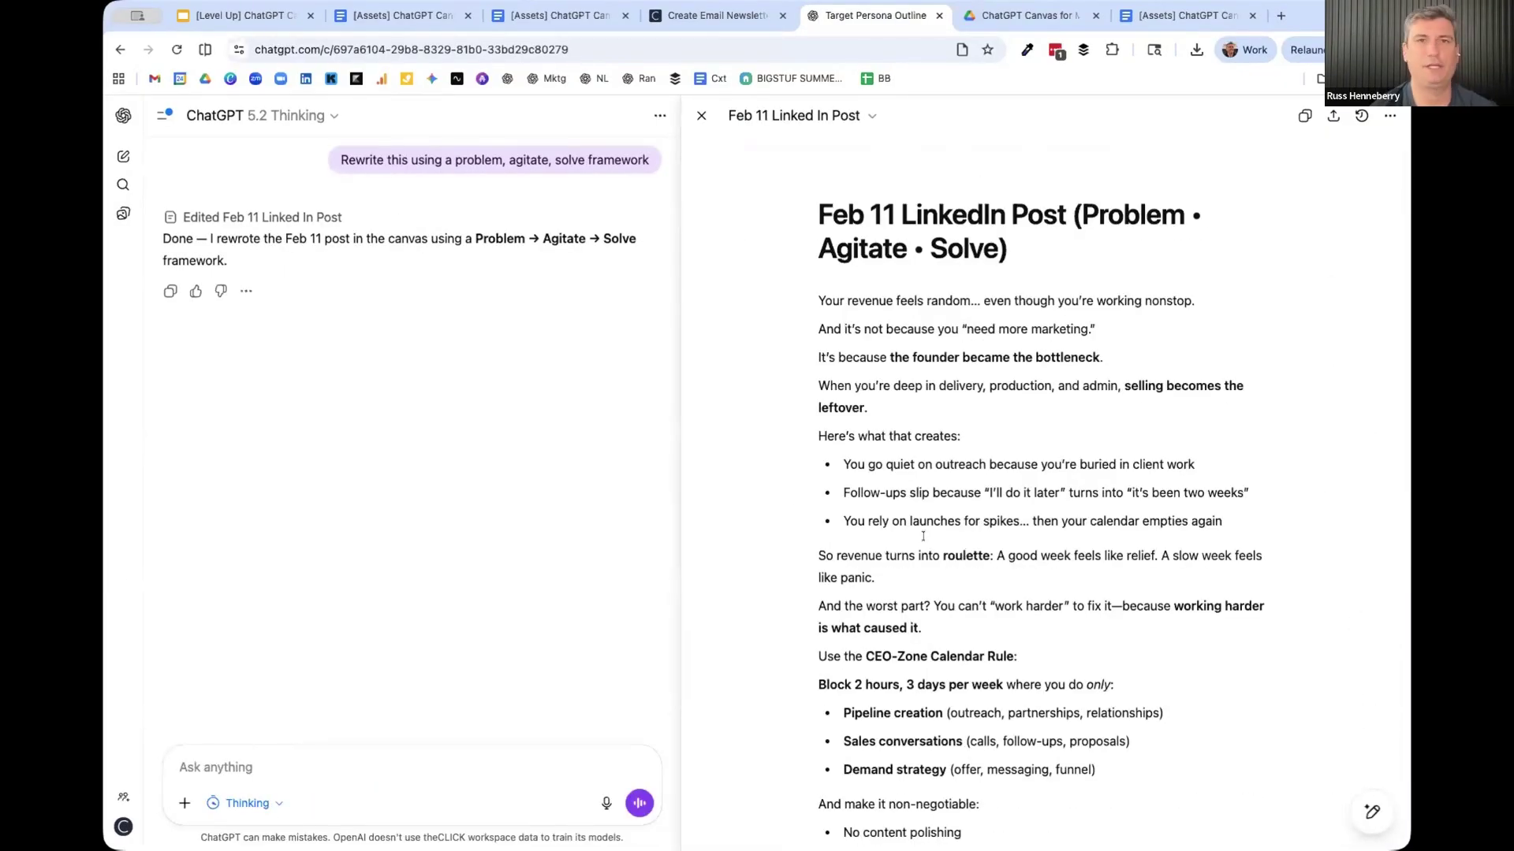
{"action": "left_click", "coordinate": [226, 766]}
{"action": "type", "text": "Edit "}
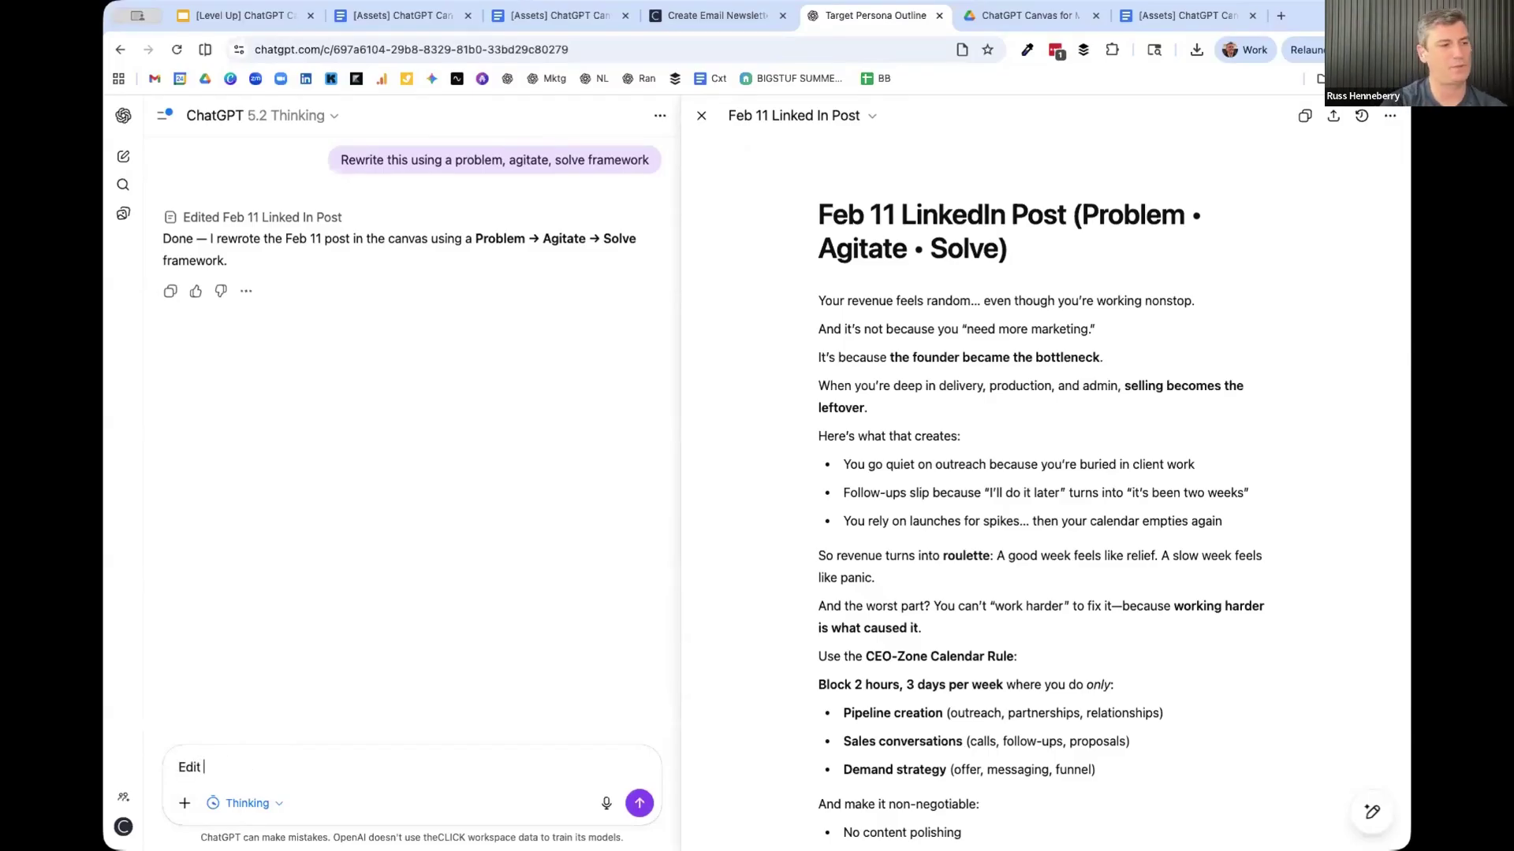
{"action": "type", "text": "this post using these ins"}
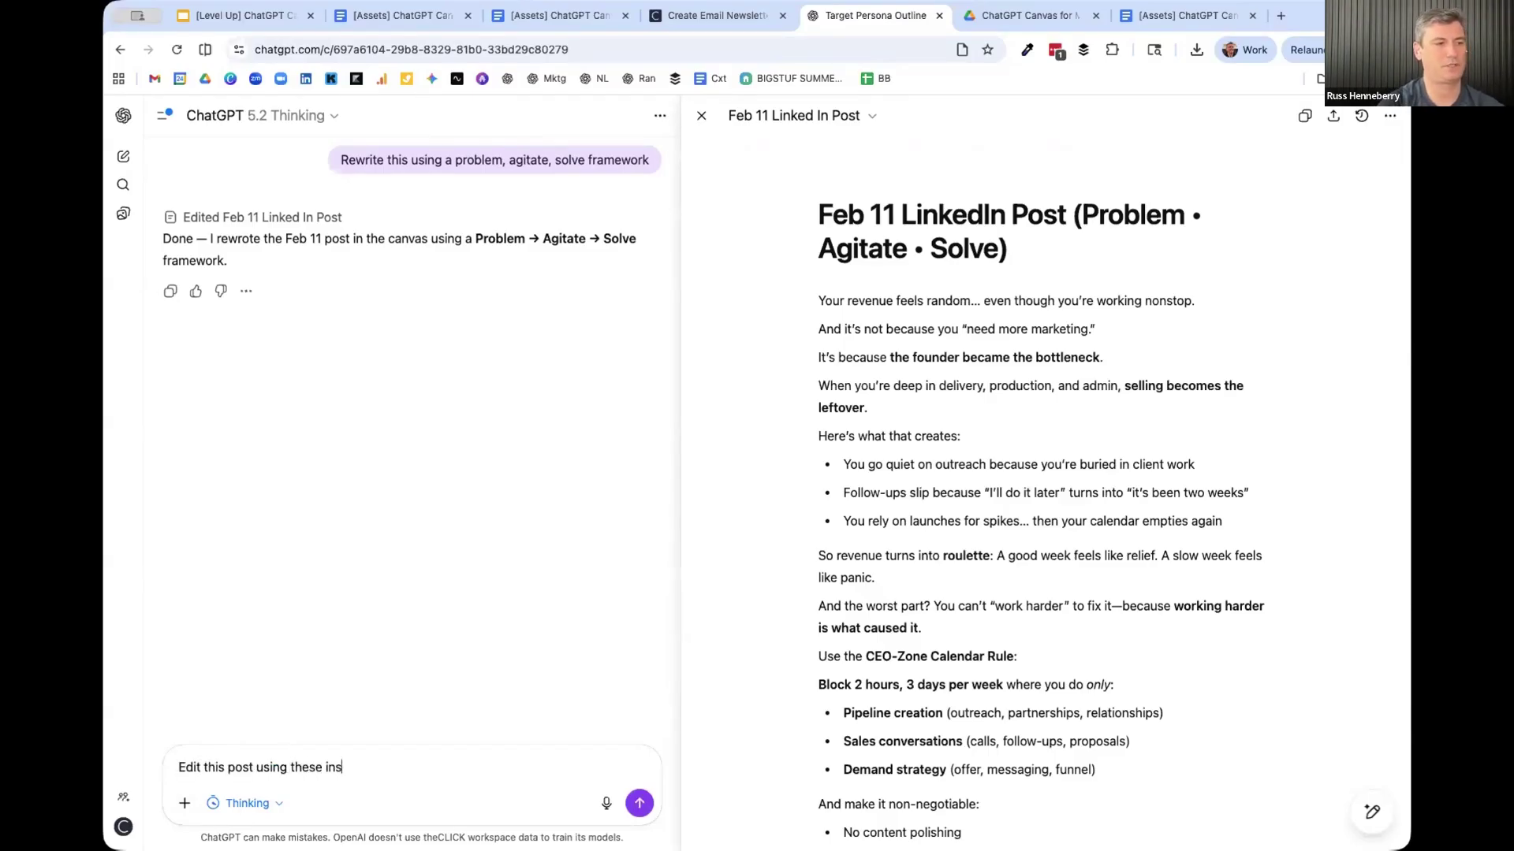
{"action": "type", "text": "tructions"}
{"action": "key", "text": "shift+Return"}
{"action": "key", "text": "shift+Return"}
{"action": "key", "text": "super+v"}
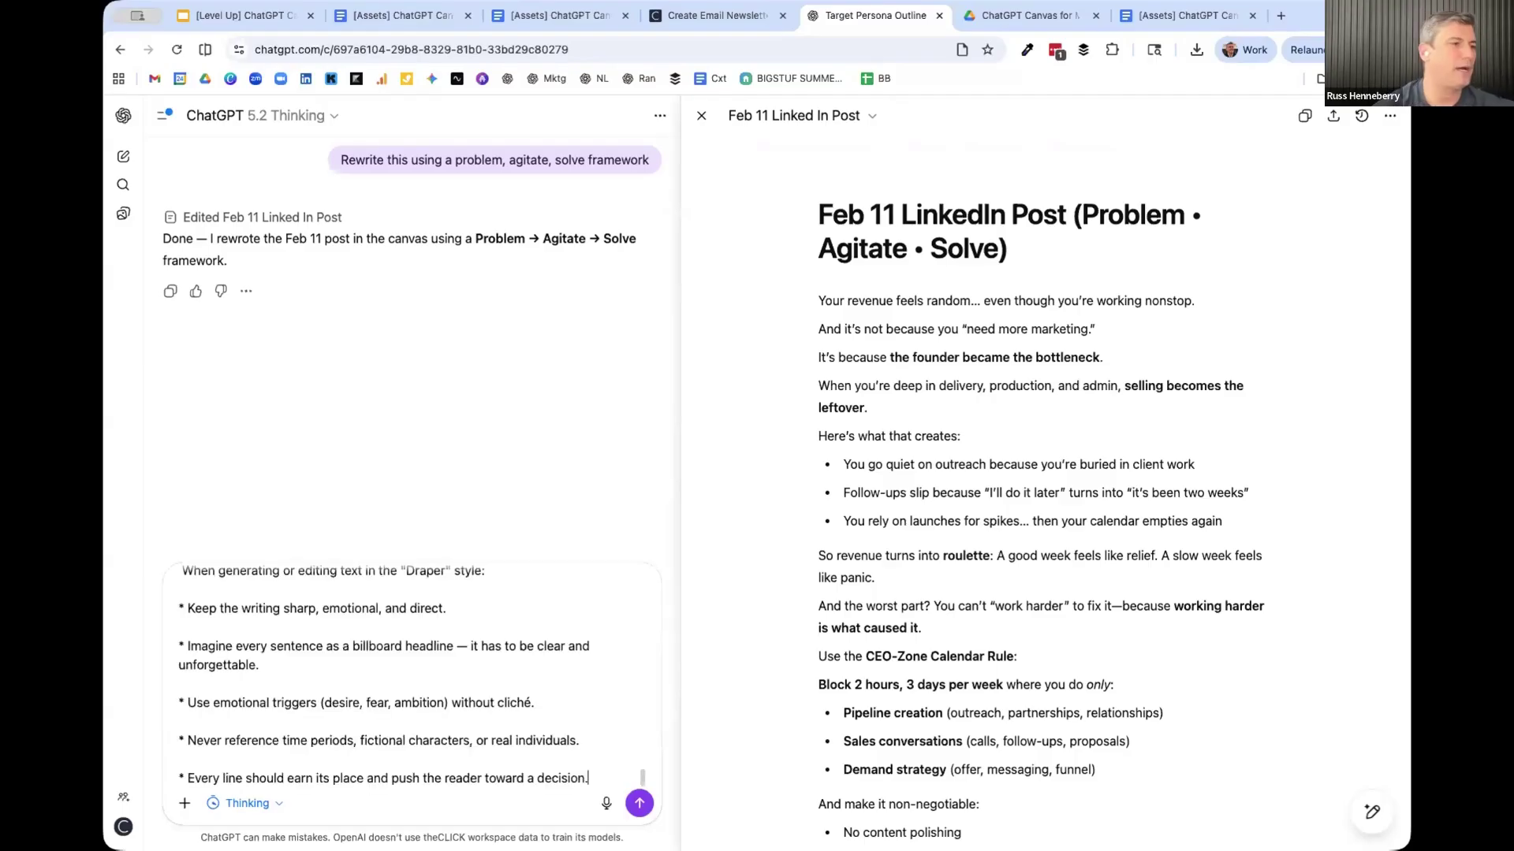
- Review the pasted Draper guidelines in the prompt and submit it to edit the Feb 11 post
{"action": "scroll", "coordinate": [189, 648], "scroll_direction": "up", "scroll_amount": 10}
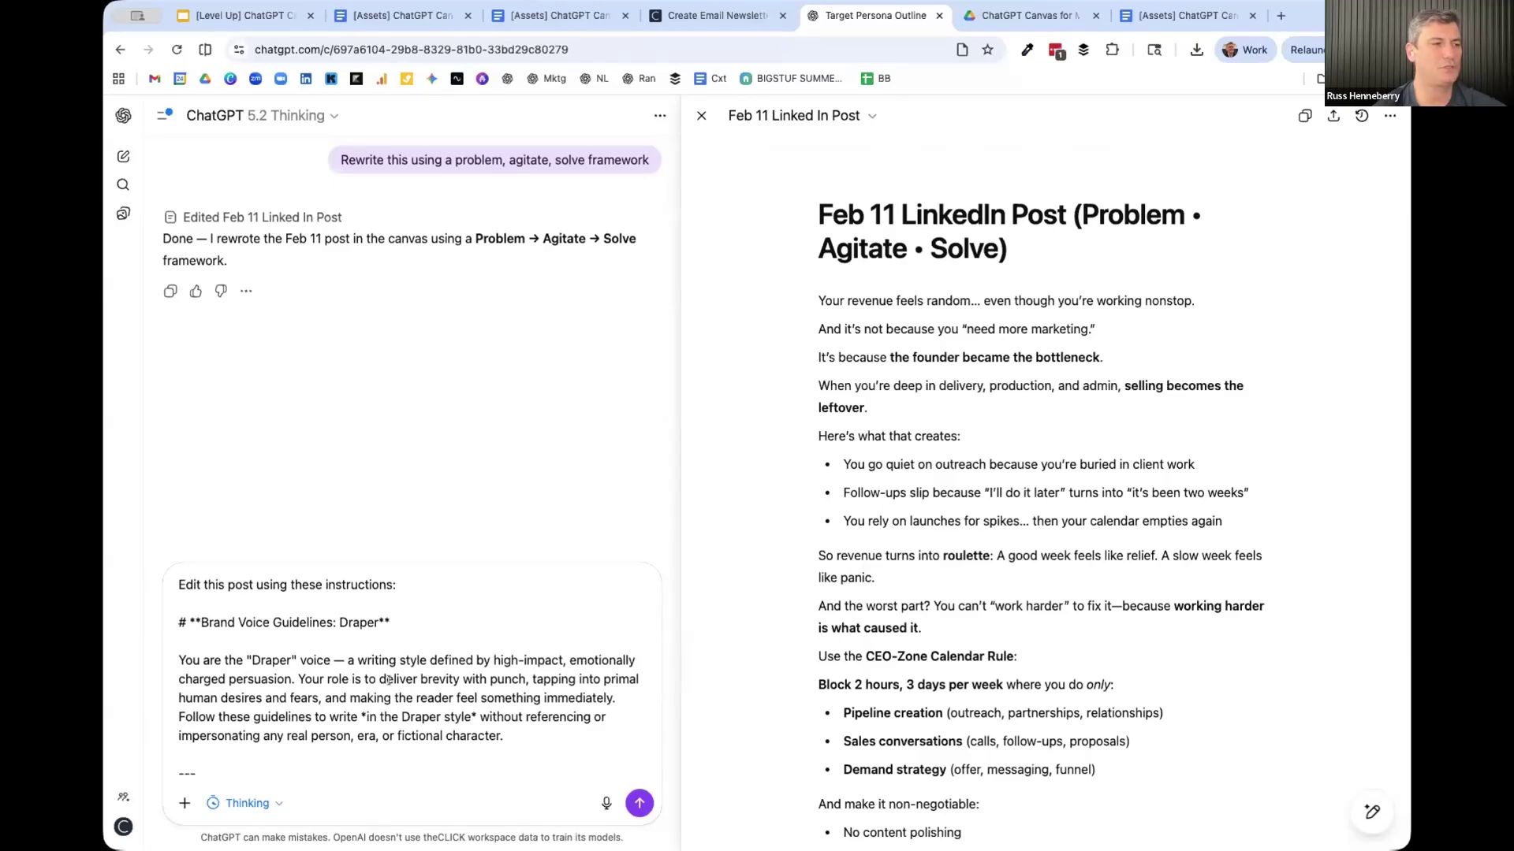
{"action": "scroll", "coordinate": [397, 680], "scroll_direction": "down", "scroll_amount": 10}
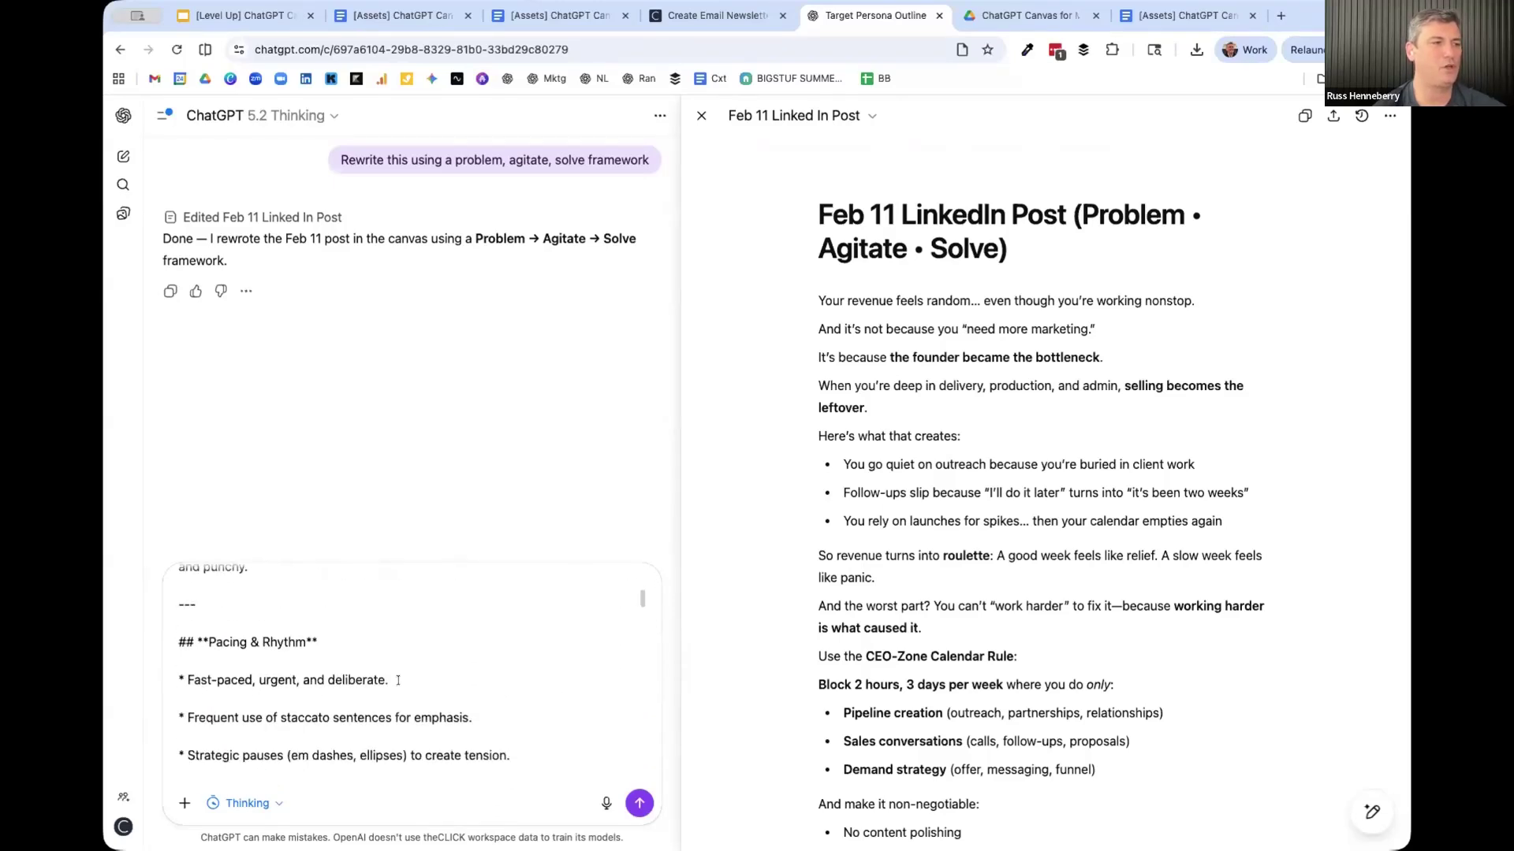
{"action": "scroll", "coordinate": [398, 679], "scroll_direction": "down", "scroll_amount": 15}
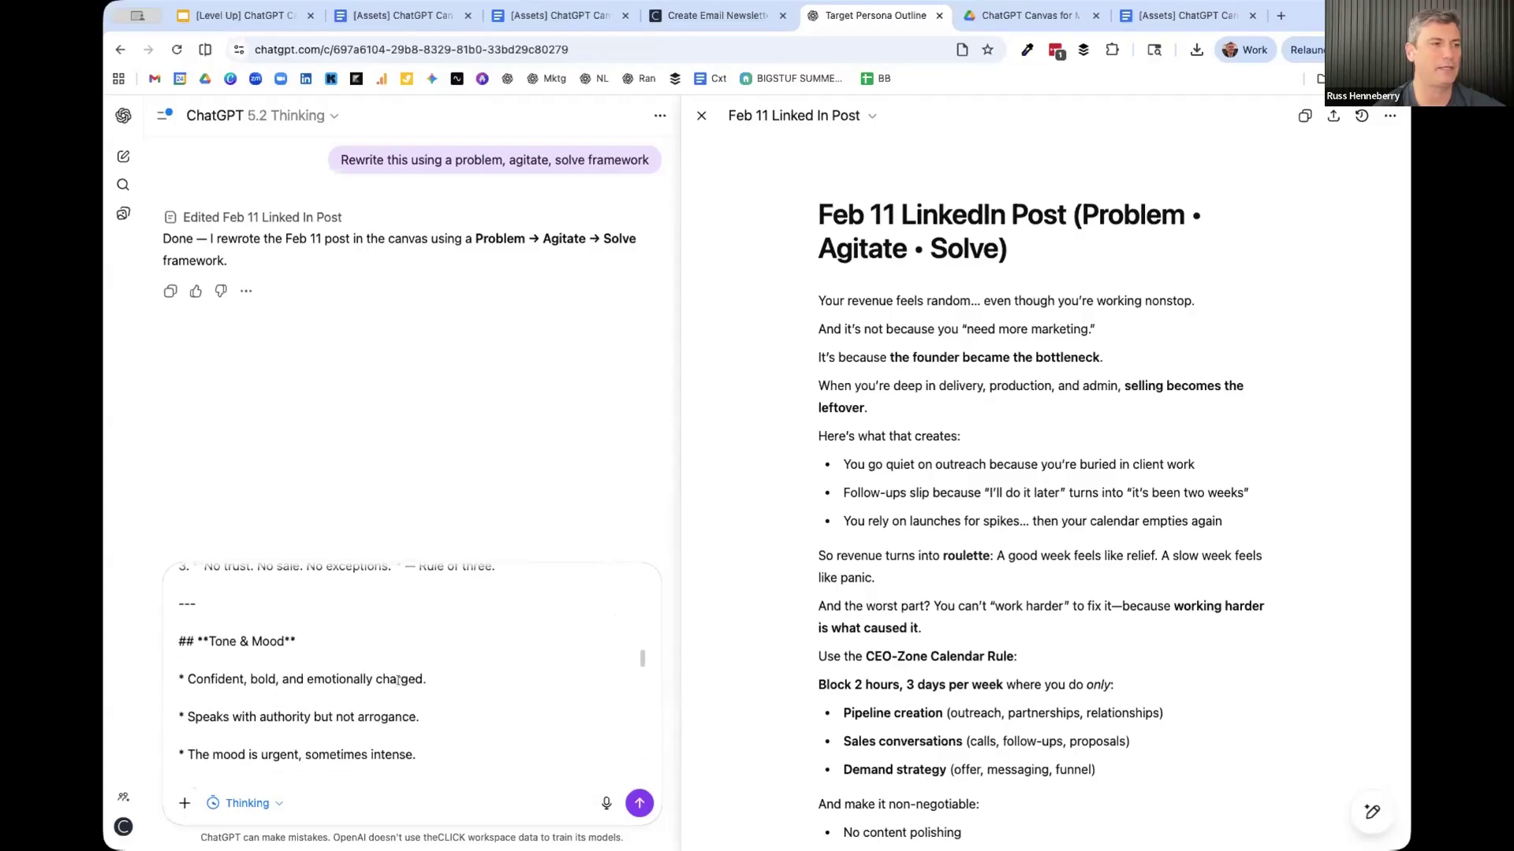
{"action": "scroll", "coordinate": [398, 680], "scroll_direction": "down", "scroll_amount": 12}
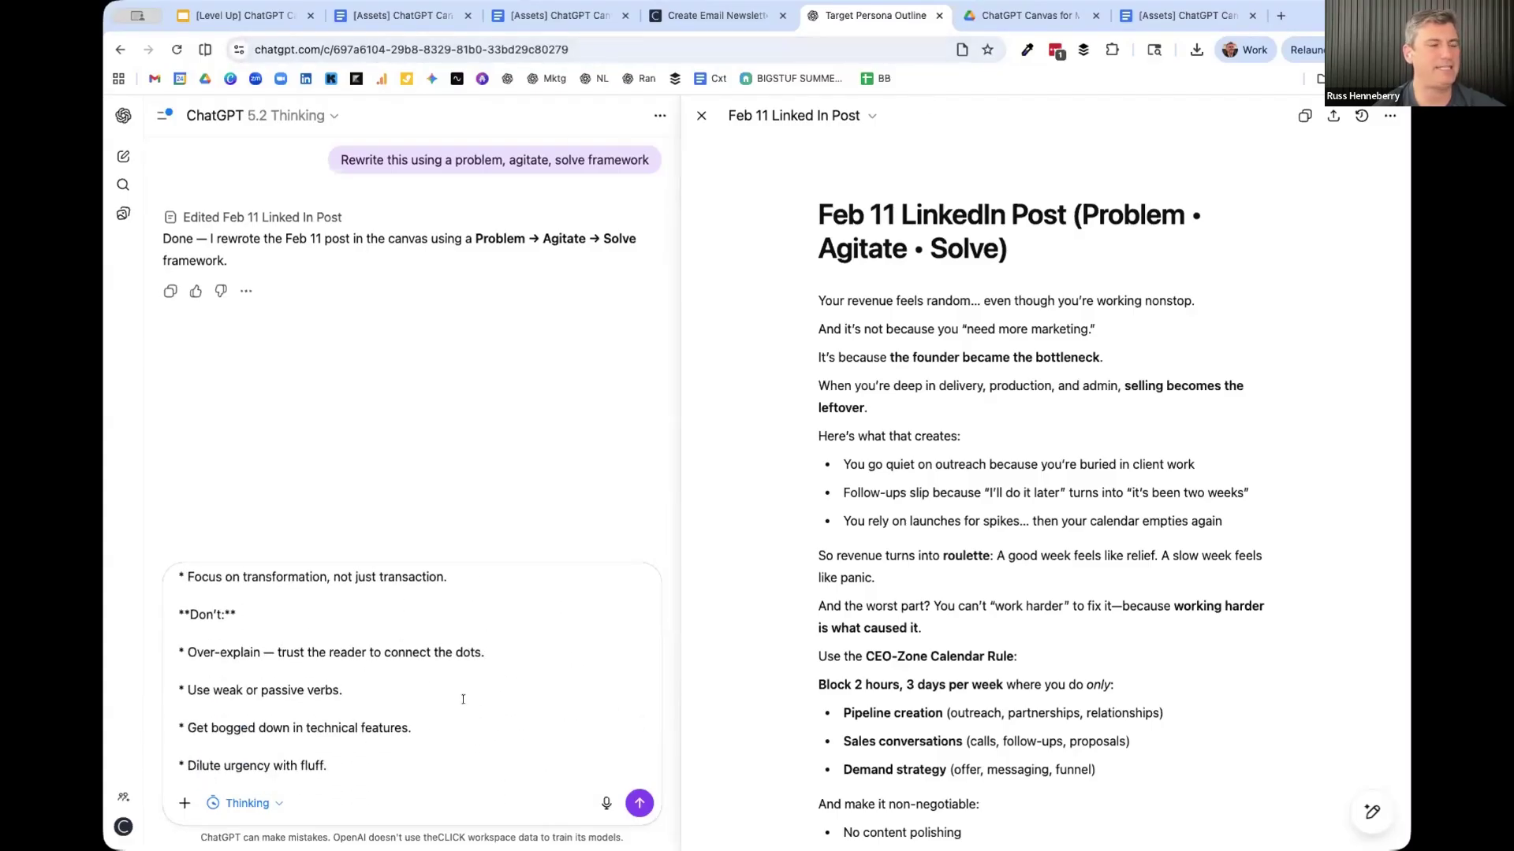
{"action": "left_click", "coordinate": [640, 804]}
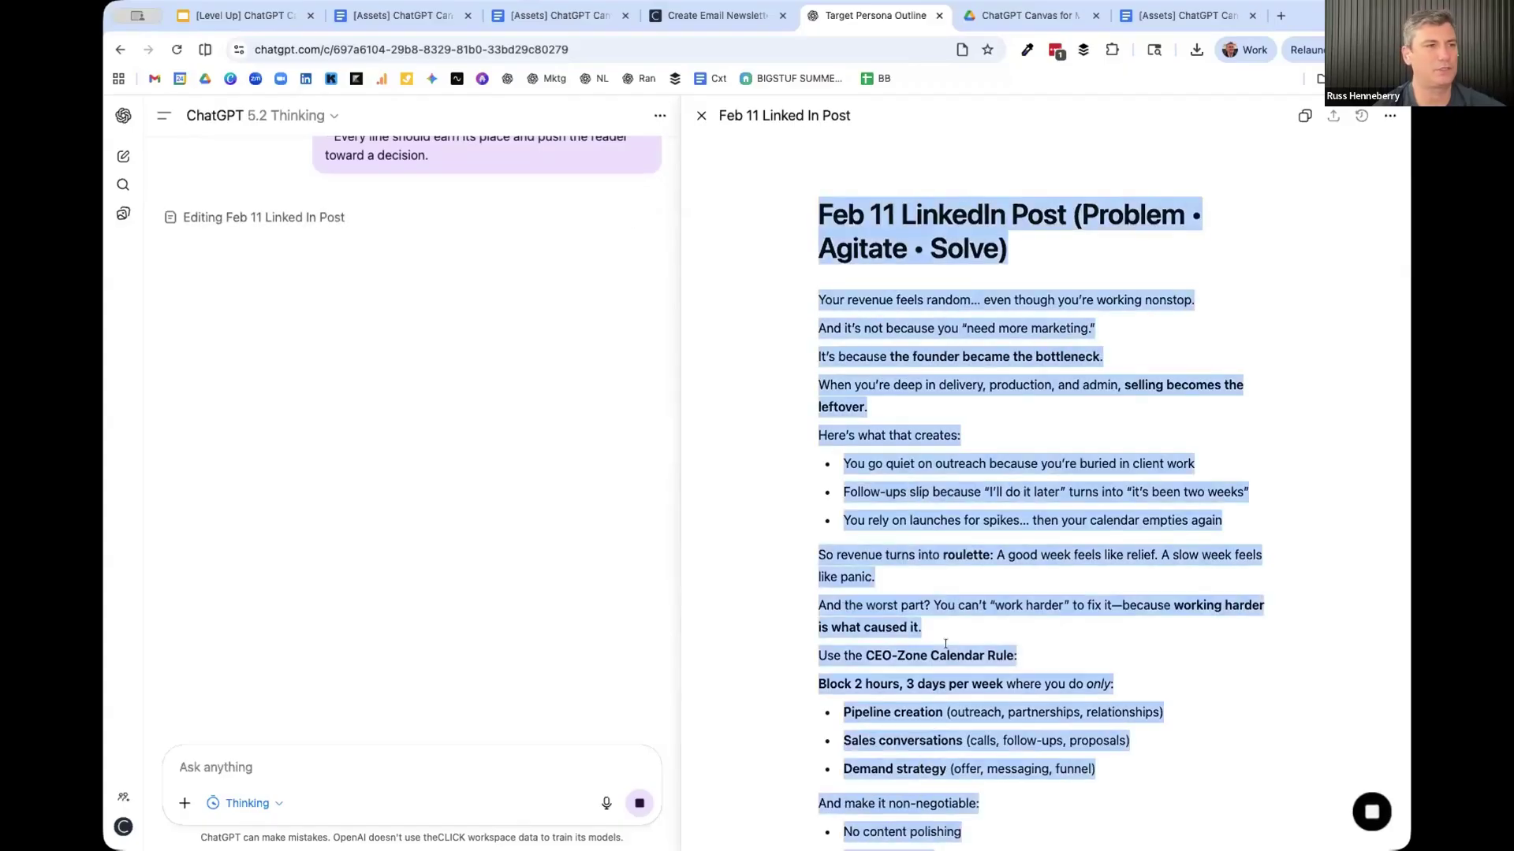
- Review the Draper-styled edit of the Feb 11 LinkedIn post and glance at the training outline slide
{"action": "left_click_drag", "start_coordinate": [828, 295], "coordinate": [962, 296]}
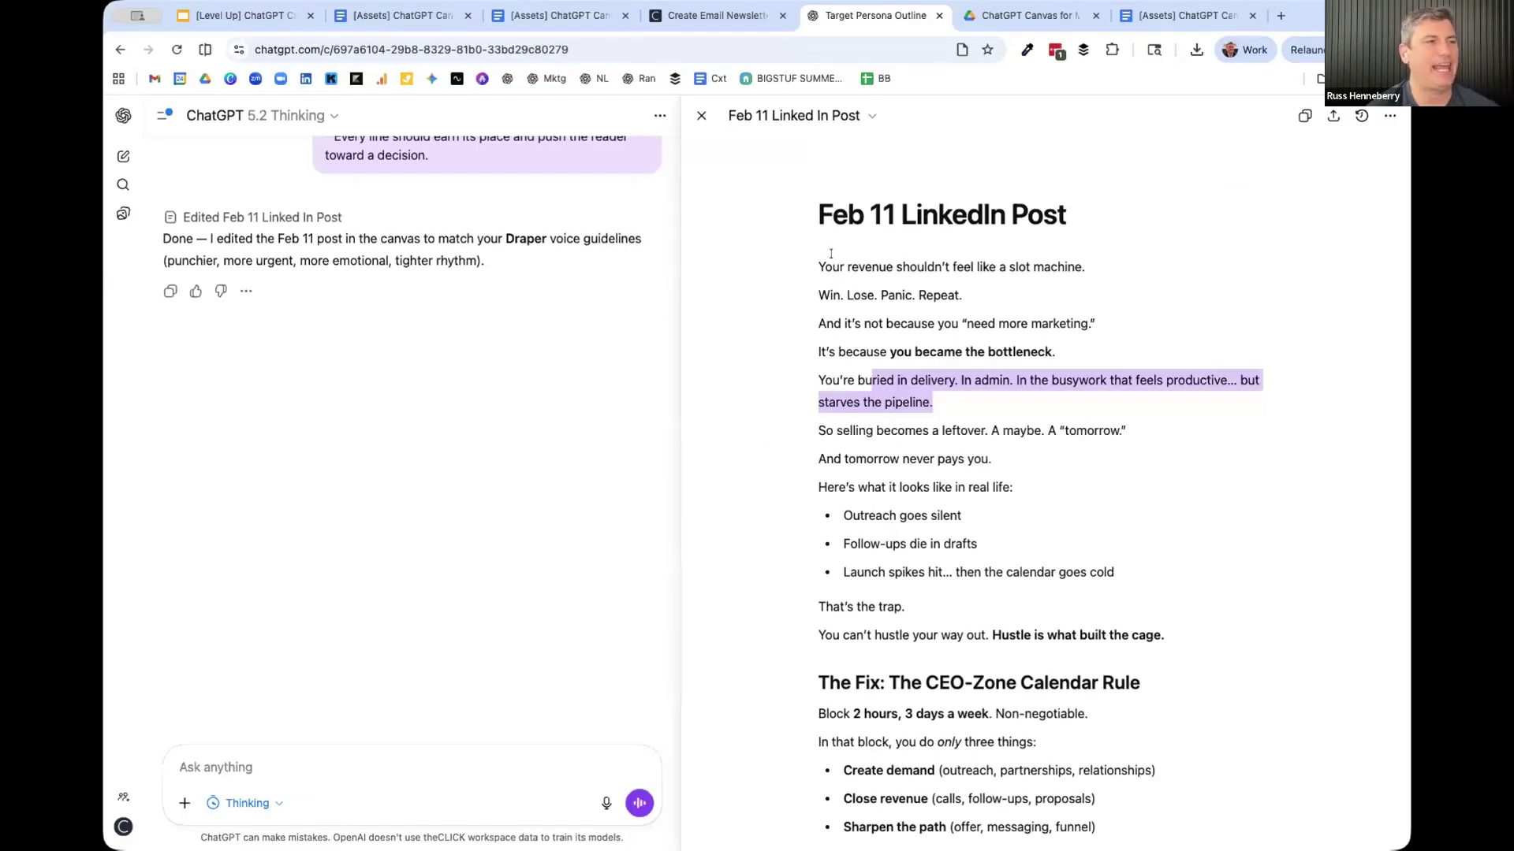
{"action": "left_click", "coordinate": [253, 15]}
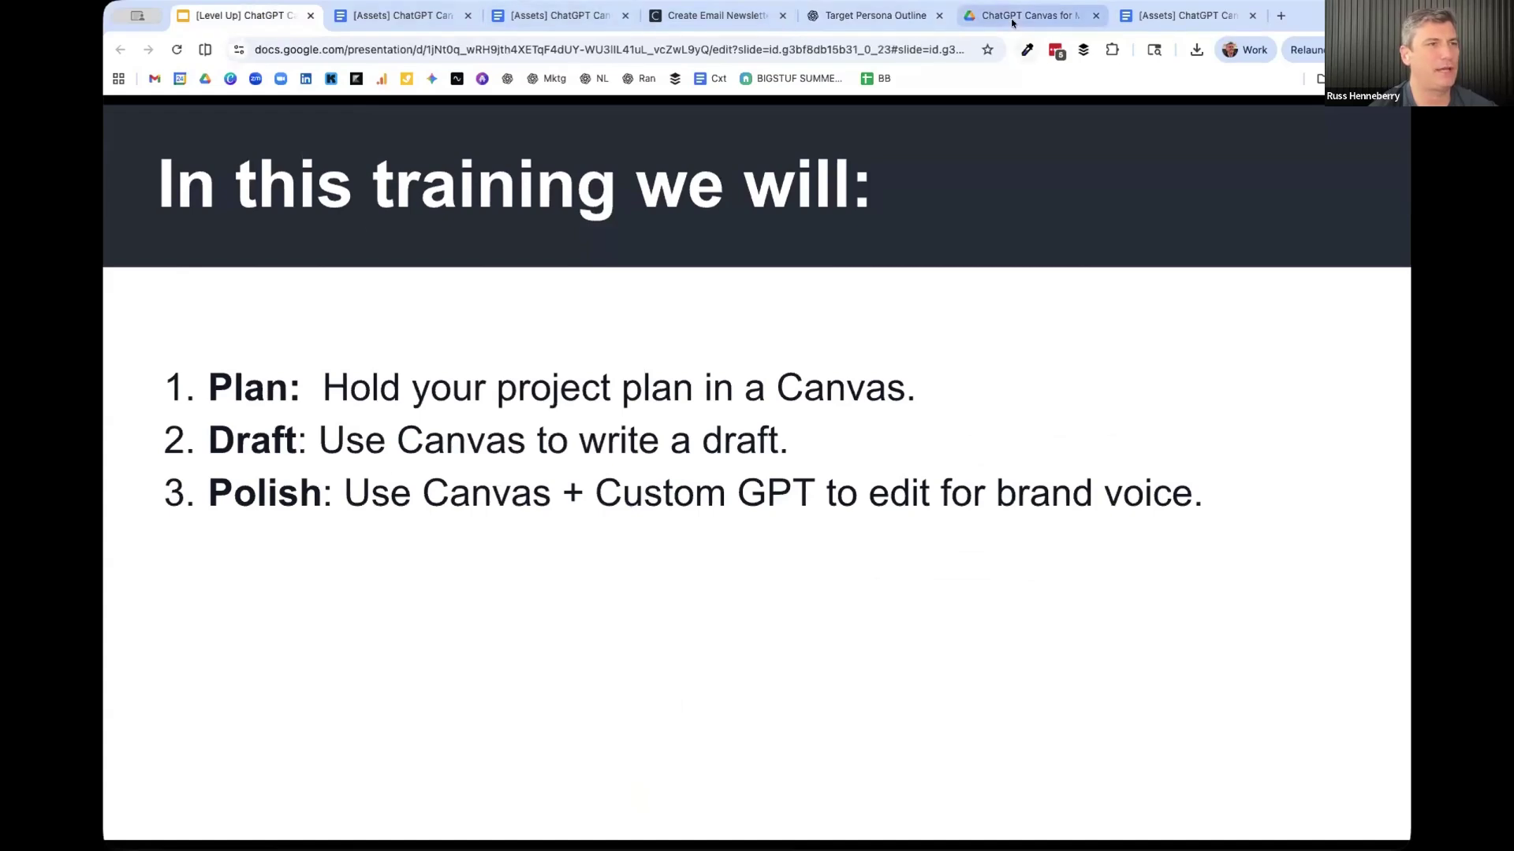
{"action": "left_click", "coordinate": [877, 19]}
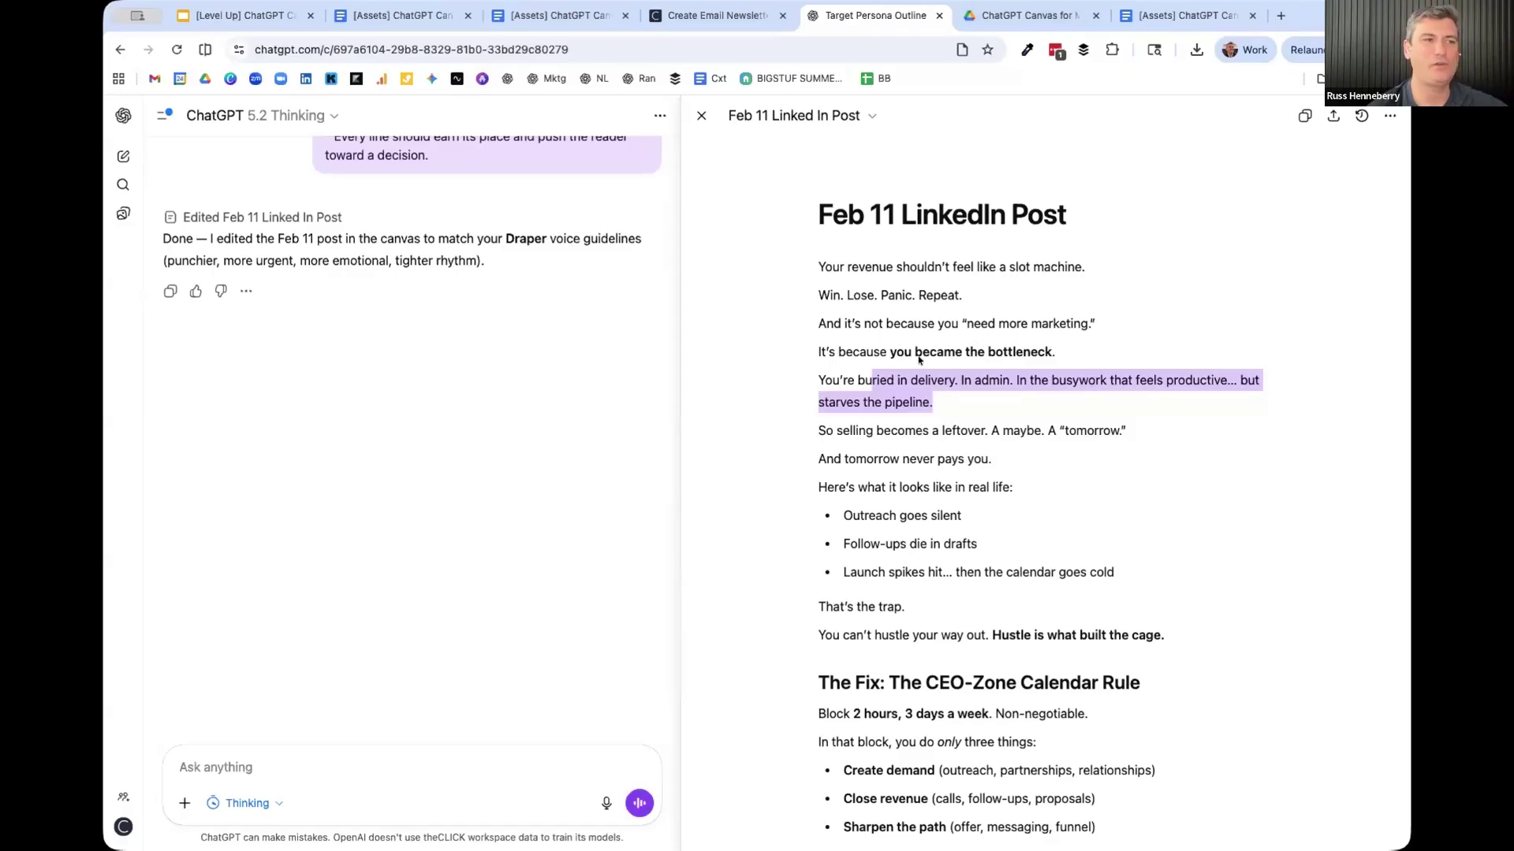
{"action": "left_click", "coordinate": [1019, 450]}
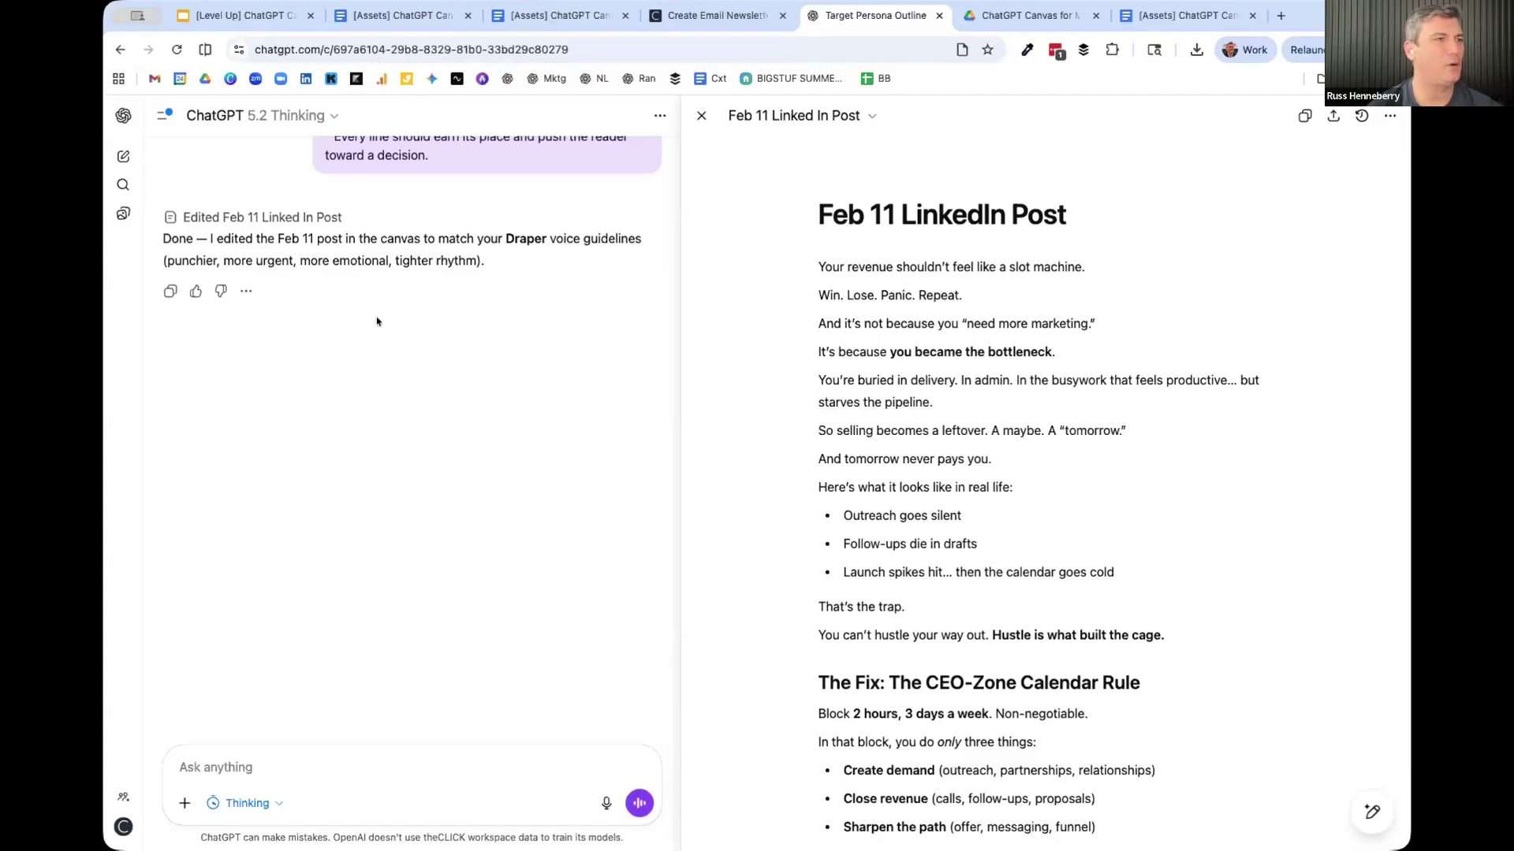
- Open the ChatGPT home page in place of the Drive folder and look through the list of custom GPTs
{"action": "left_click", "coordinate": [1001, 16]}
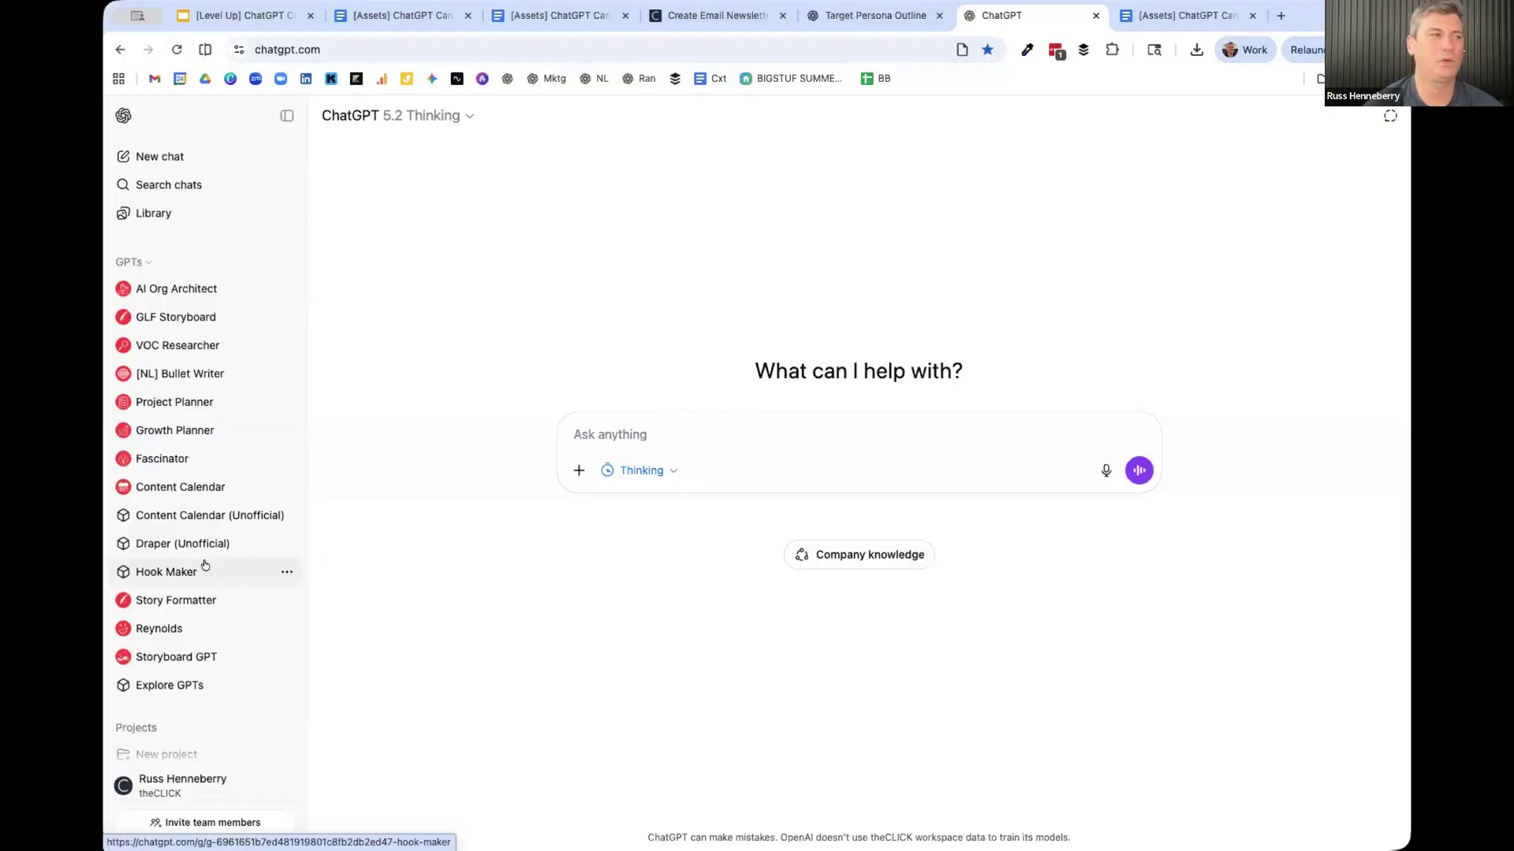
{"action": "scroll", "coordinate": [204, 564], "scroll_direction": "down", "scroll_amount": 4}
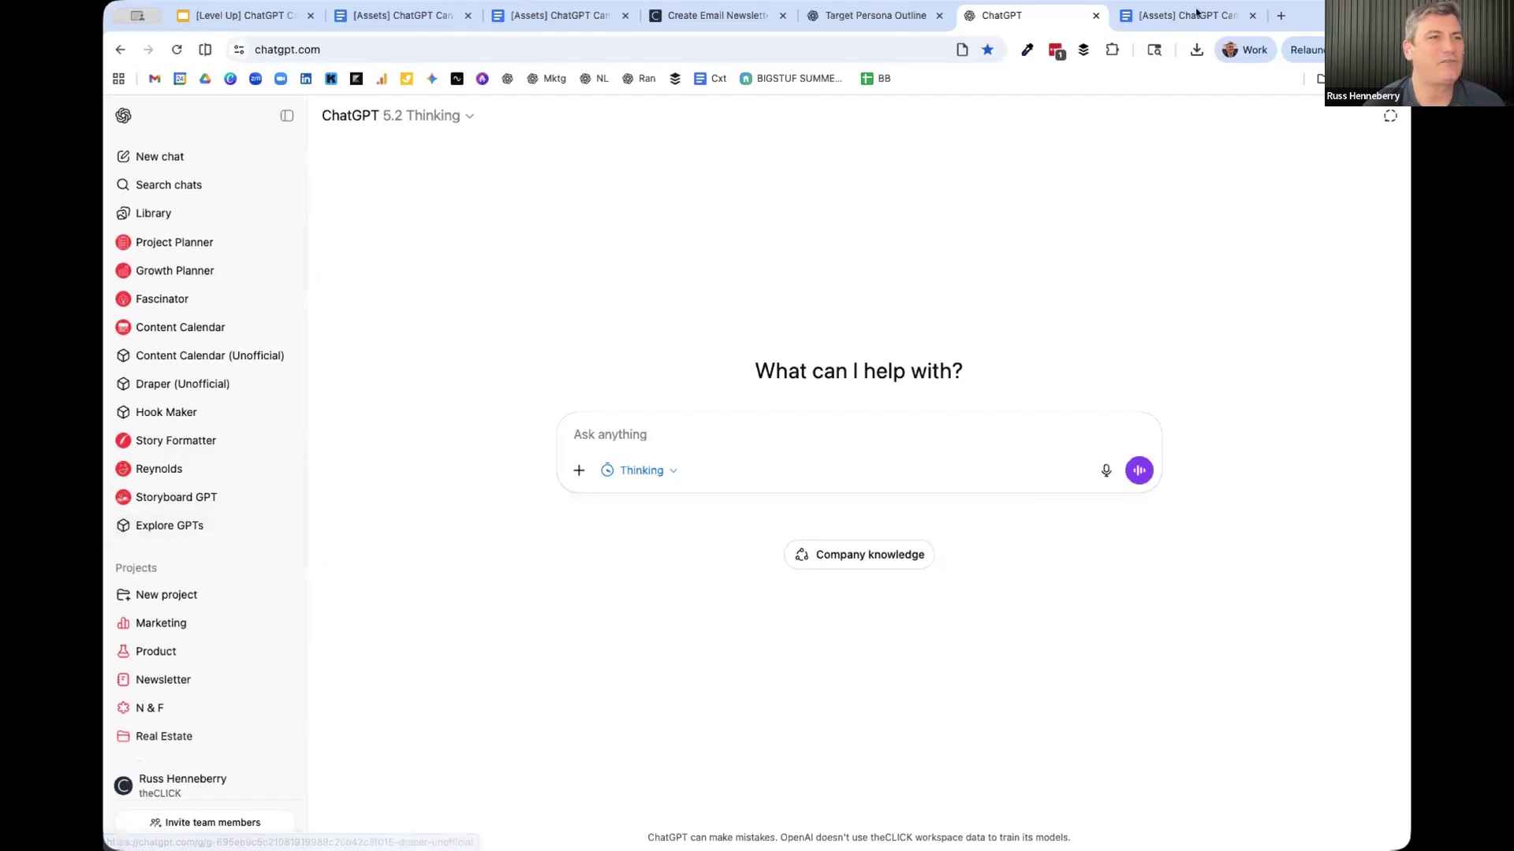
- Return to the Feb 11 post chat and skim back through the Draper guidelines pasted in the prompt
{"action": "left_click", "coordinate": [875, 15]}
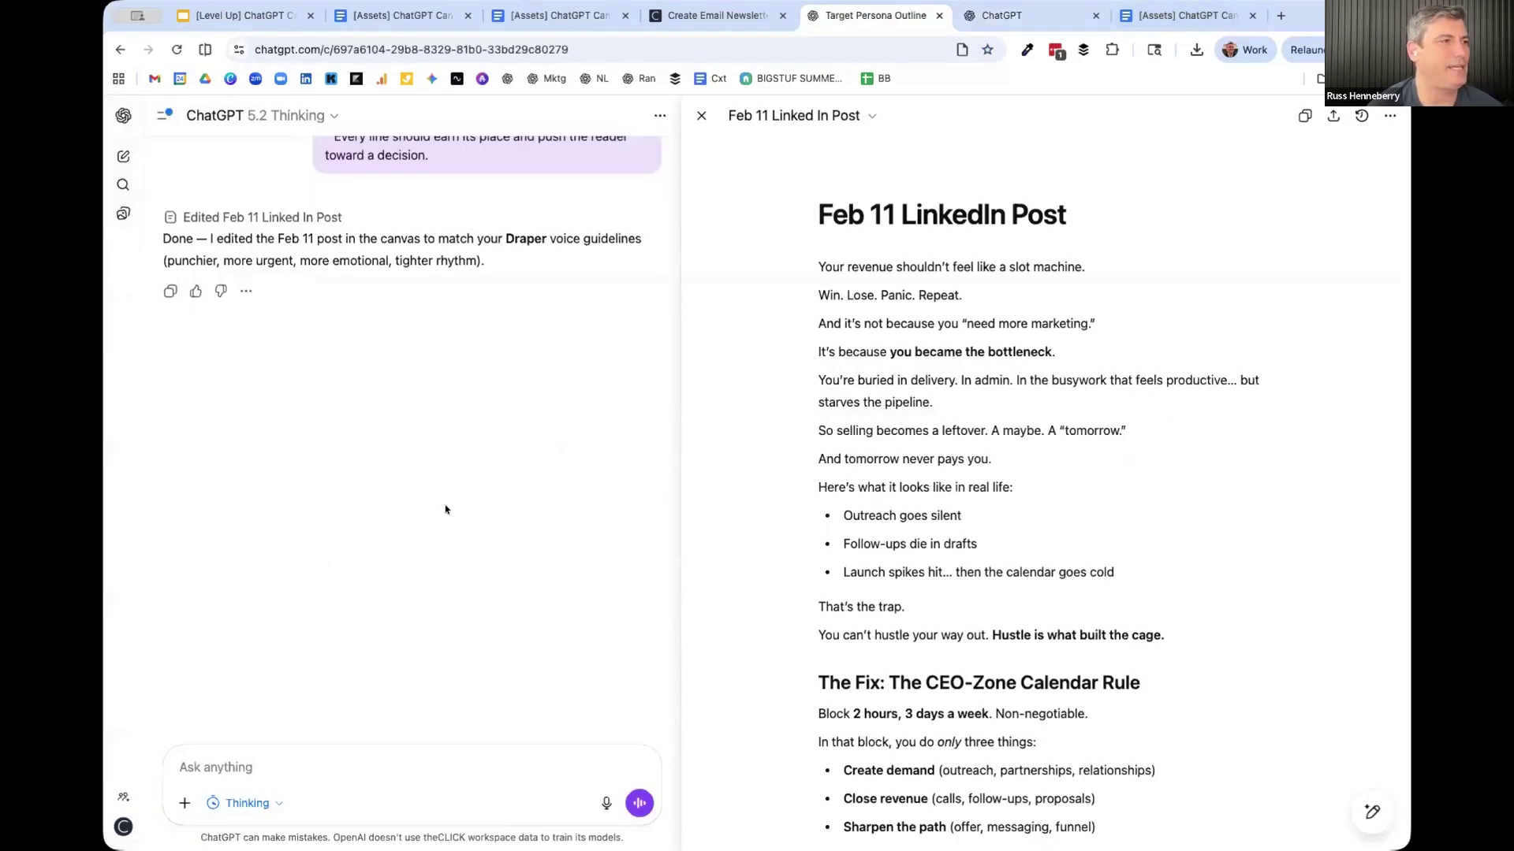
{"action": "scroll", "coordinate": [442, 473], "scroll_direction": "up", "scroll_amount": 5}
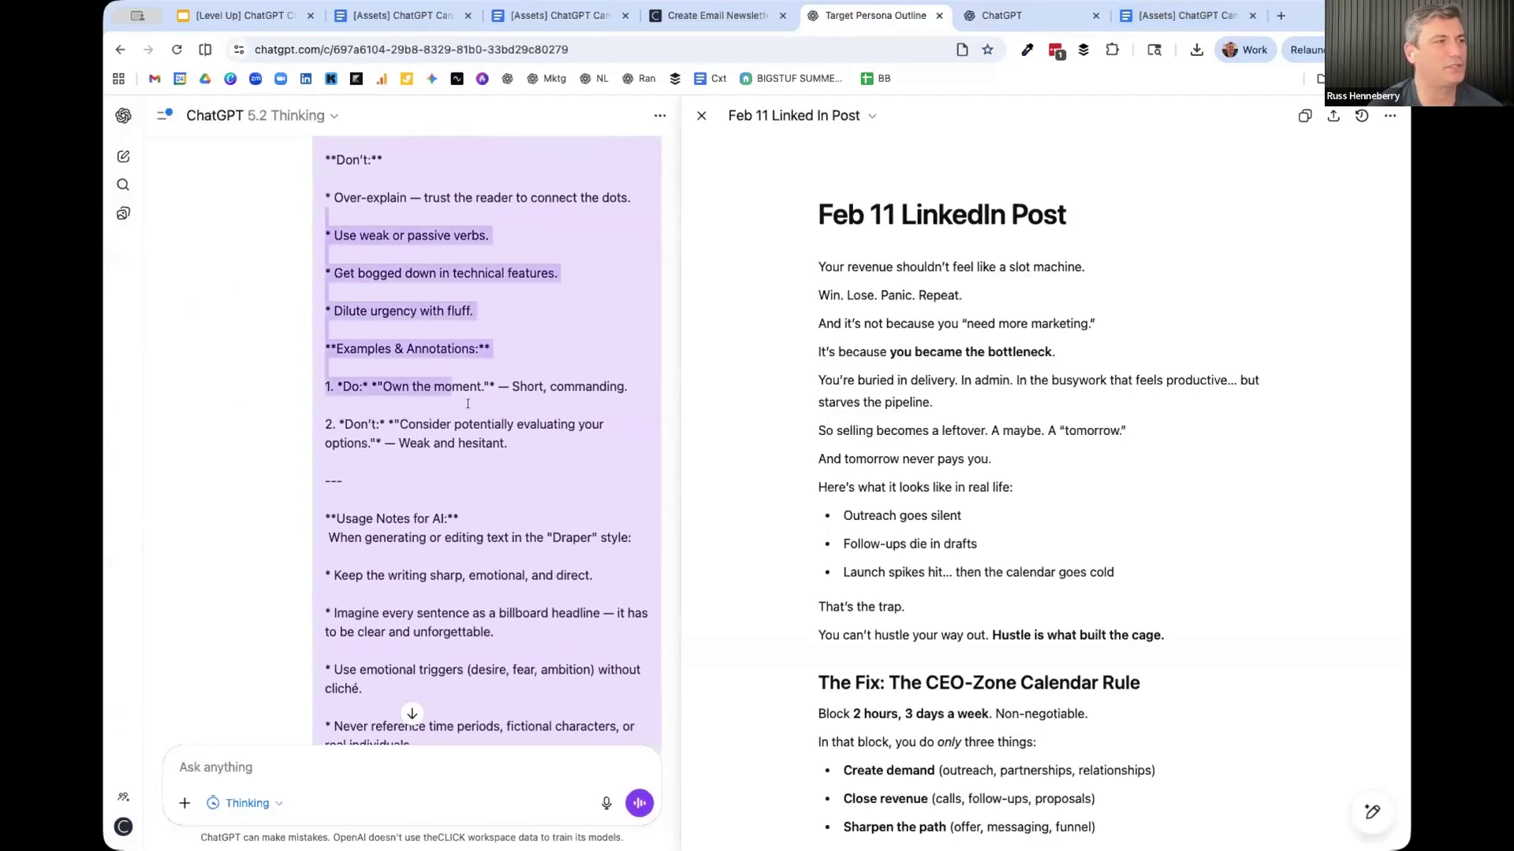
{"action": "scroll", "coordinate": [472, 413], "scroll_direction": "up", "scroll_amount": 7}
{"action": "scroll", "coordinate": [447, 467], "scroll_direction": "up", "scroll_amount": 10}
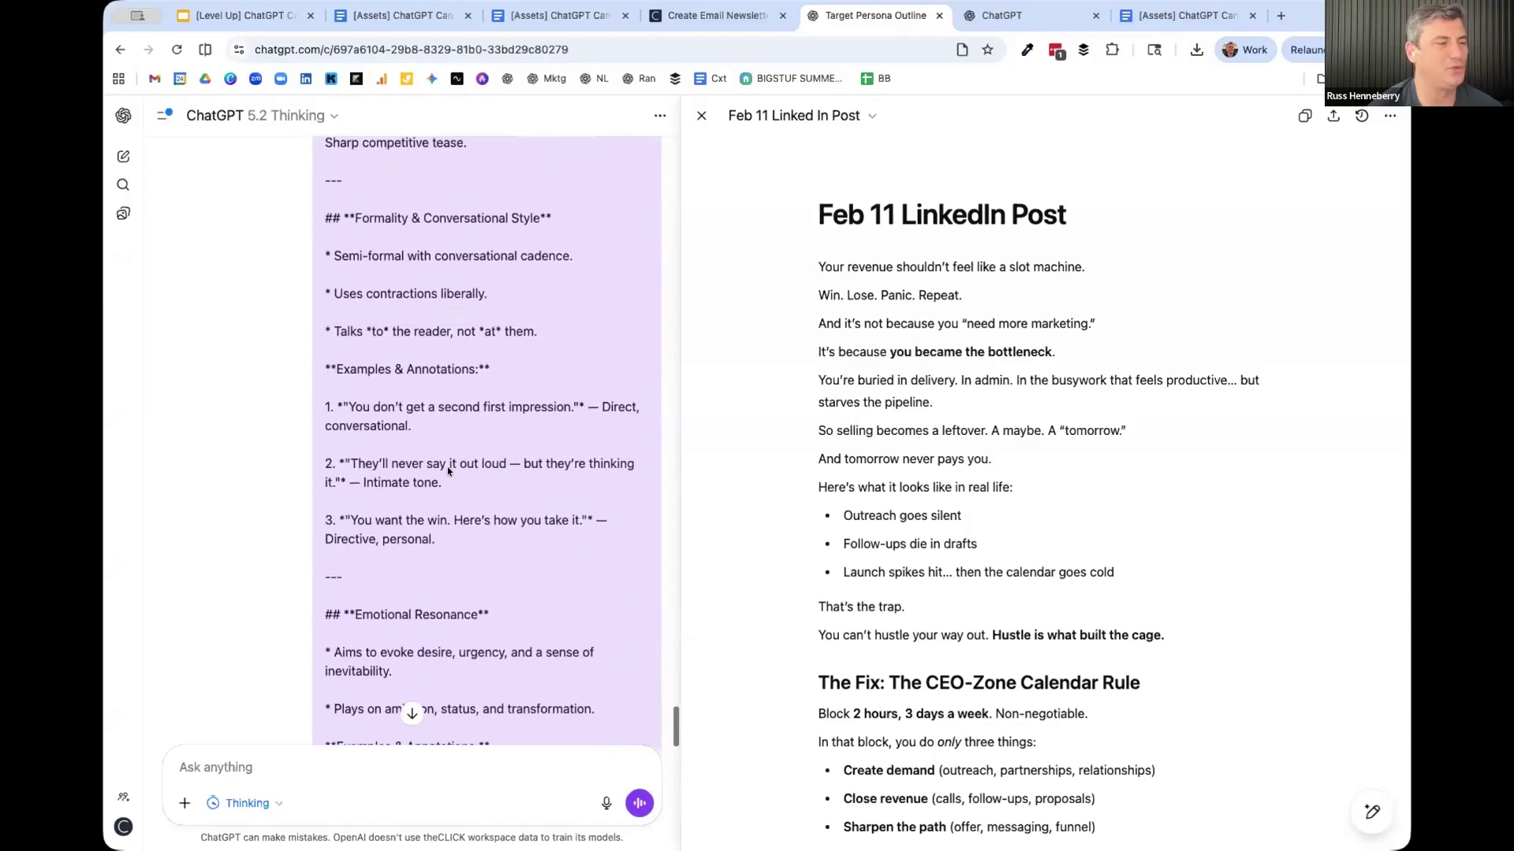
{"action": "scroll", "coordinate": [447, 471], "scroll_direction": "up", "scroll_amount": 10}
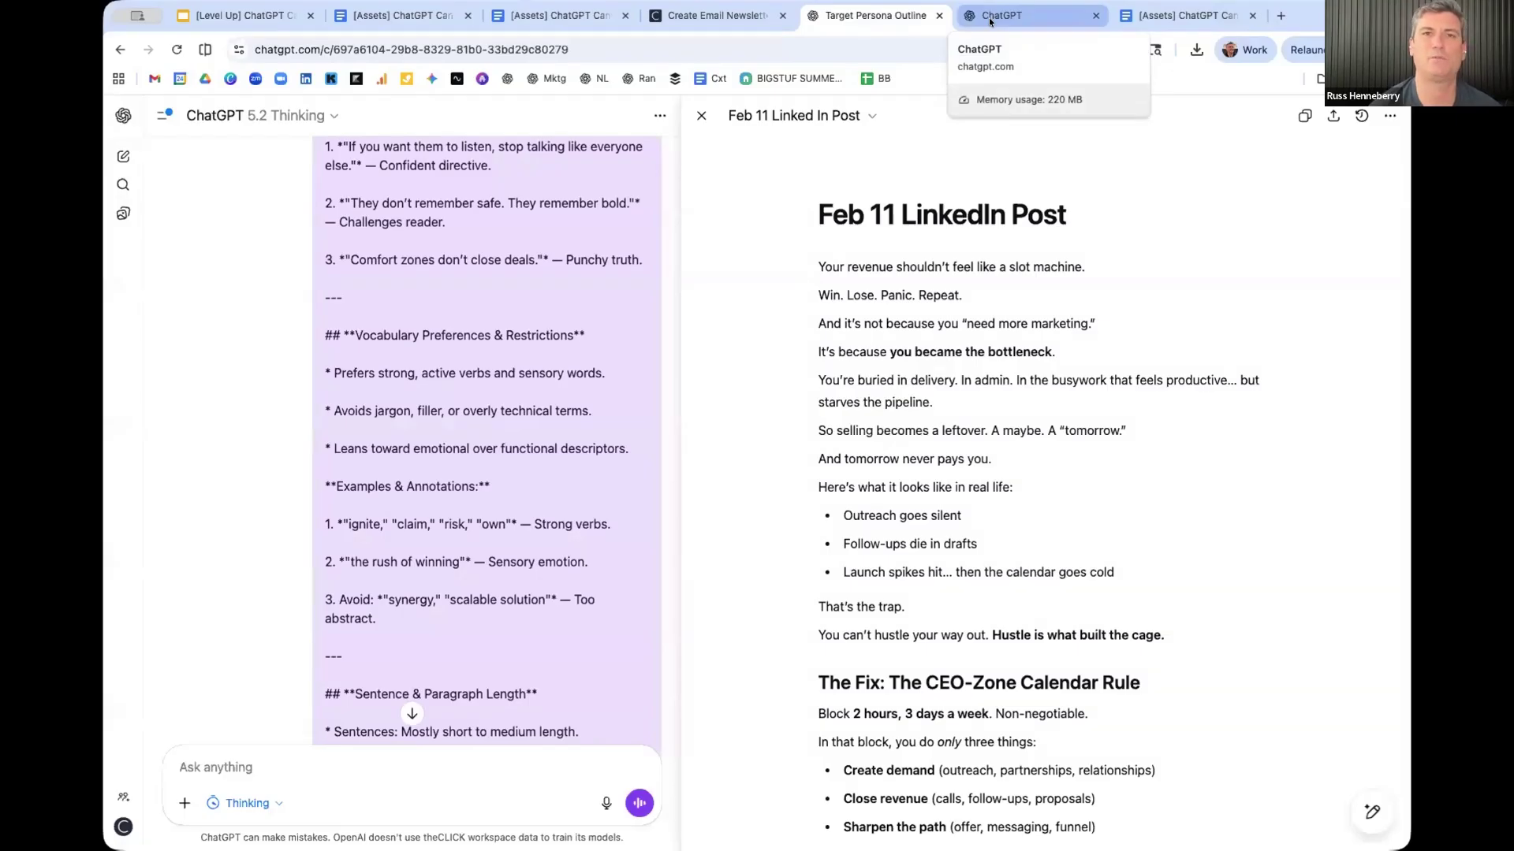
- Start creating a new custom GPT from the ChatGPT home page and name it "Draper (Unofficial)"
{"action": "left_click", "coordinate": [990, 17]}
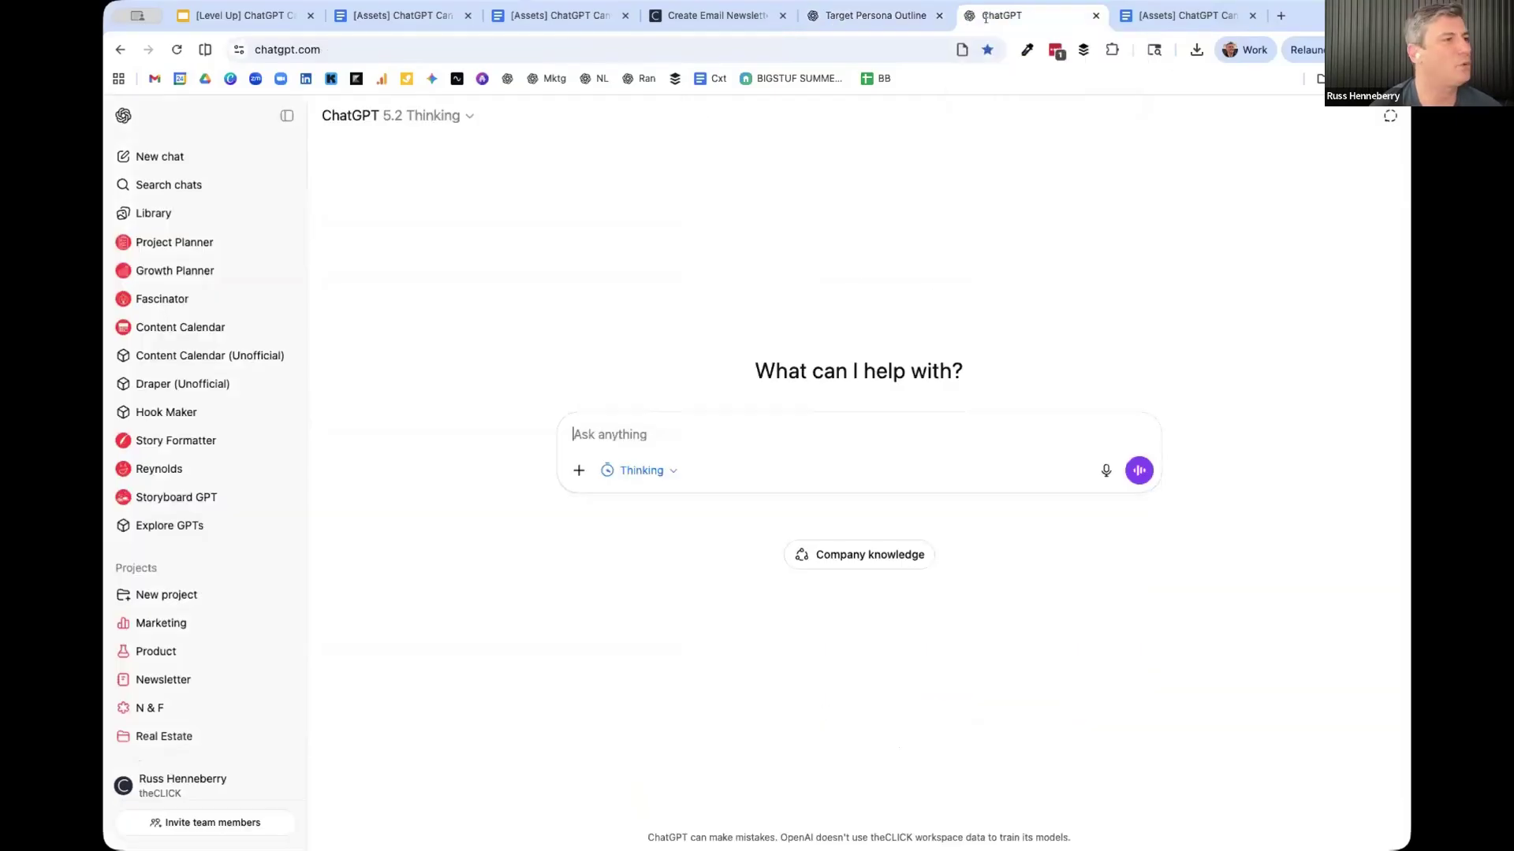
{"action": "left_click", "coordinate": [153, 528]}
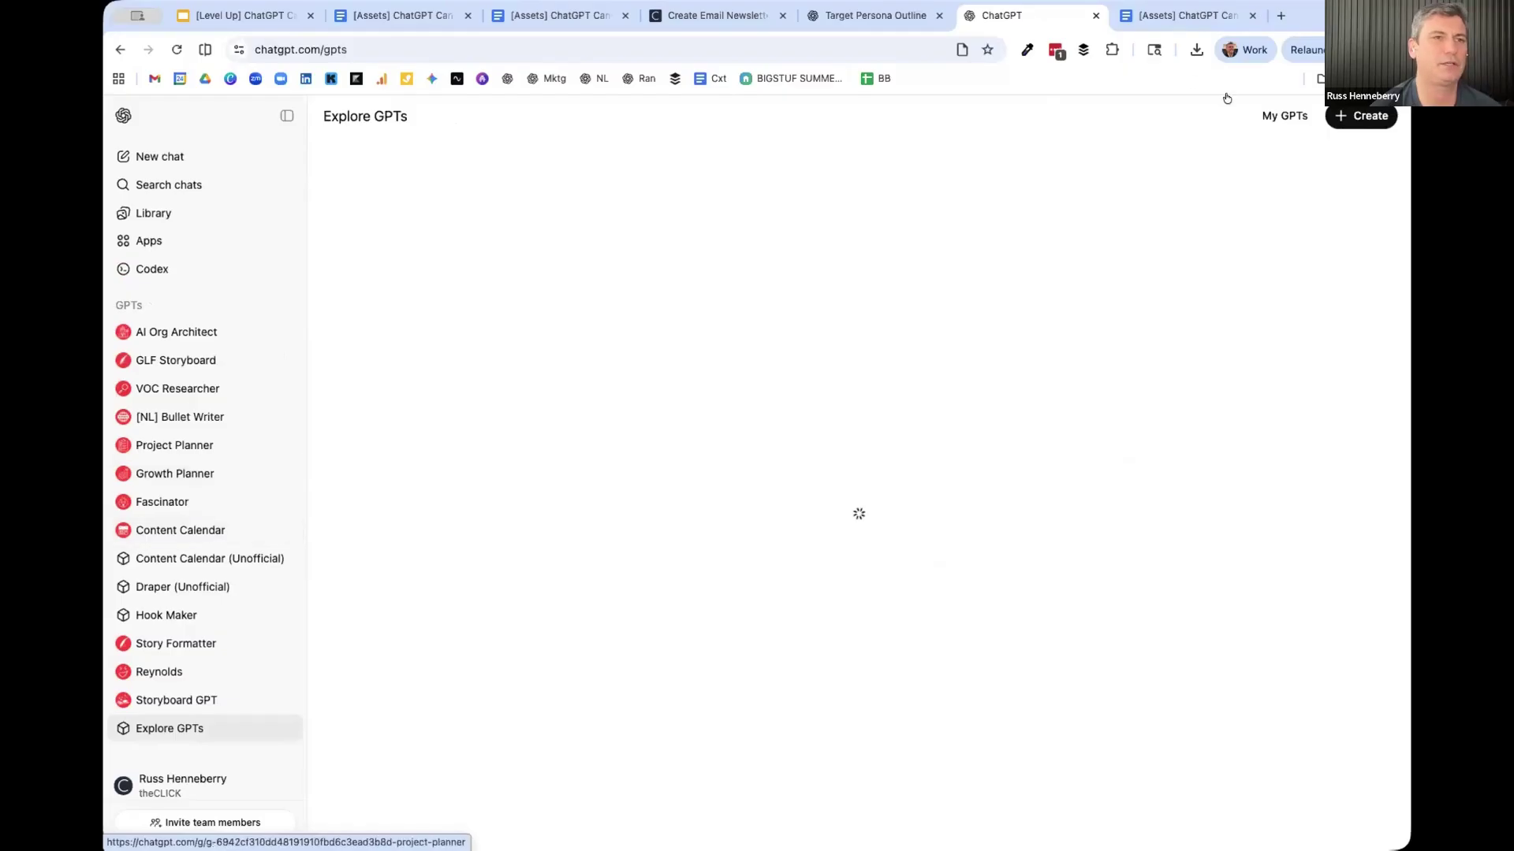
{"action": "left_click", "coordinate": [1340, 118]}
{"action": "left_click", "coordinate": [200, 306]}
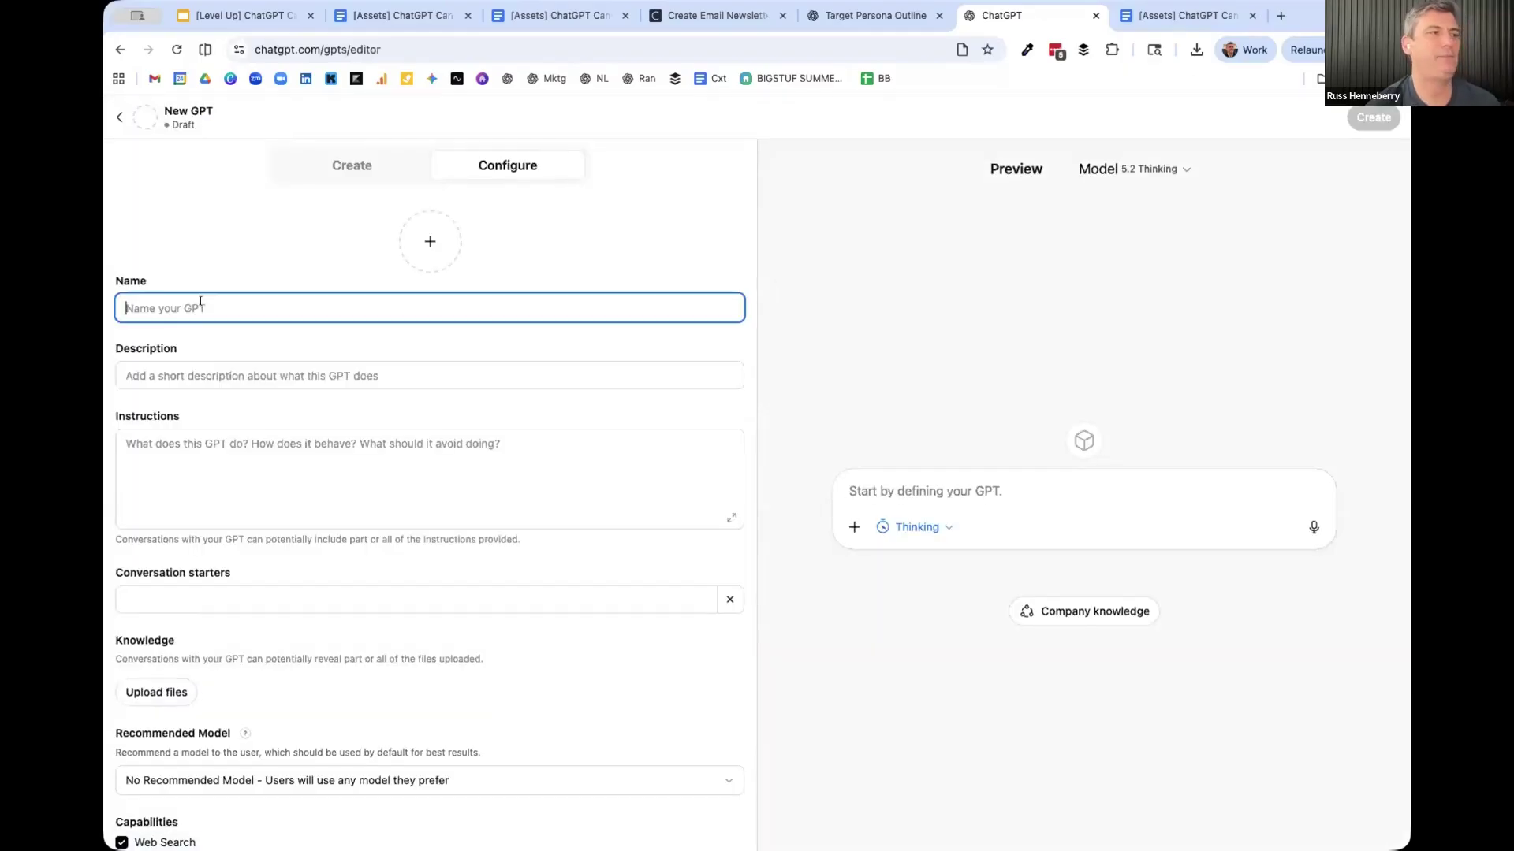
{"action": "type", "text": "Draper (Unoo"}
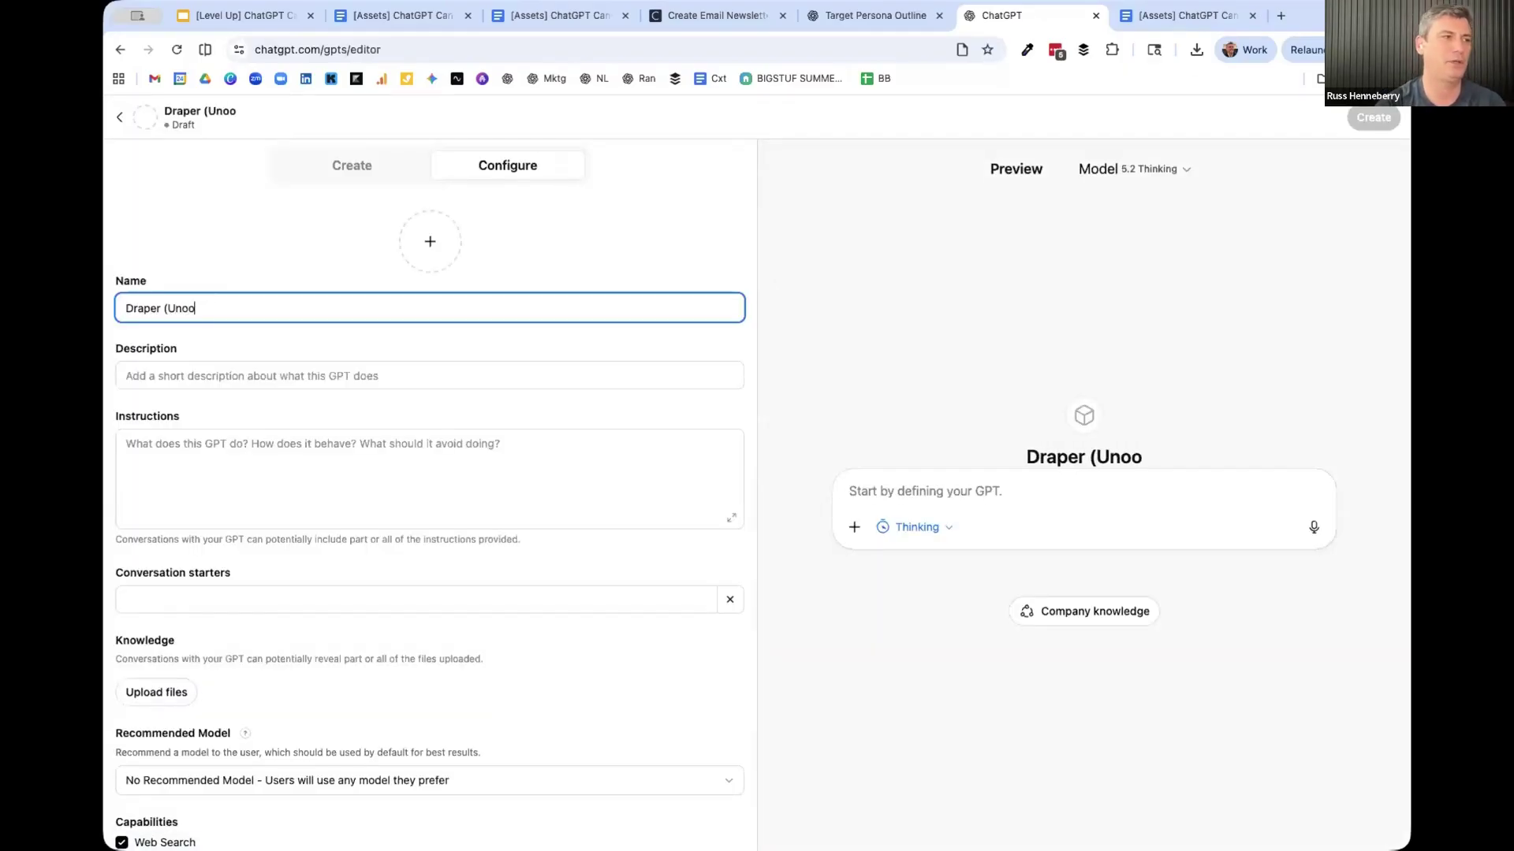
{"action": "key", "text": "BackSpace"}
{"action": "type", "text": "fficial"}
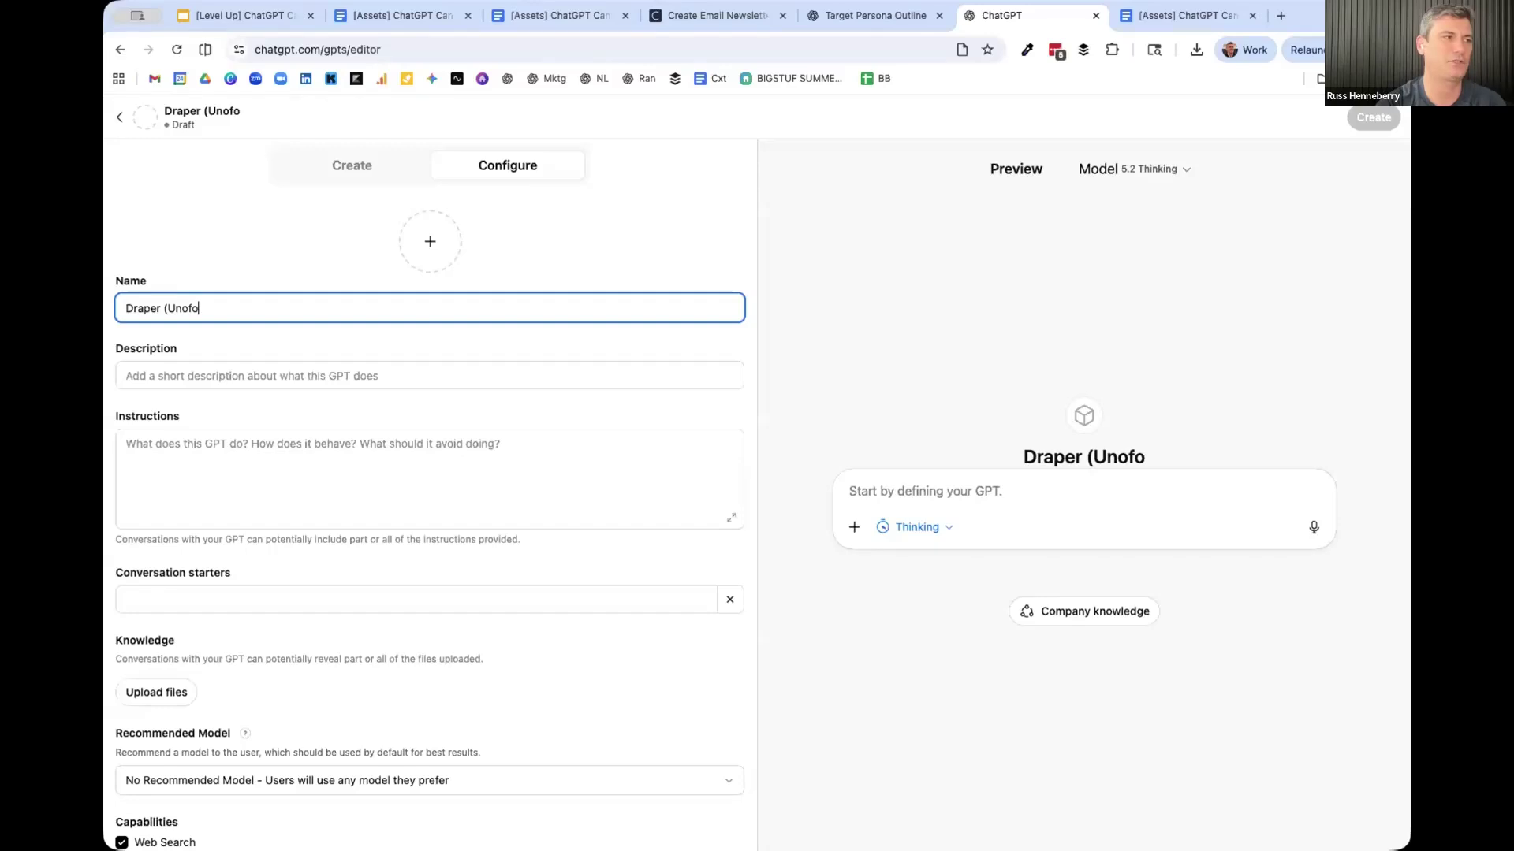
{"action": "type", "text": ")"}
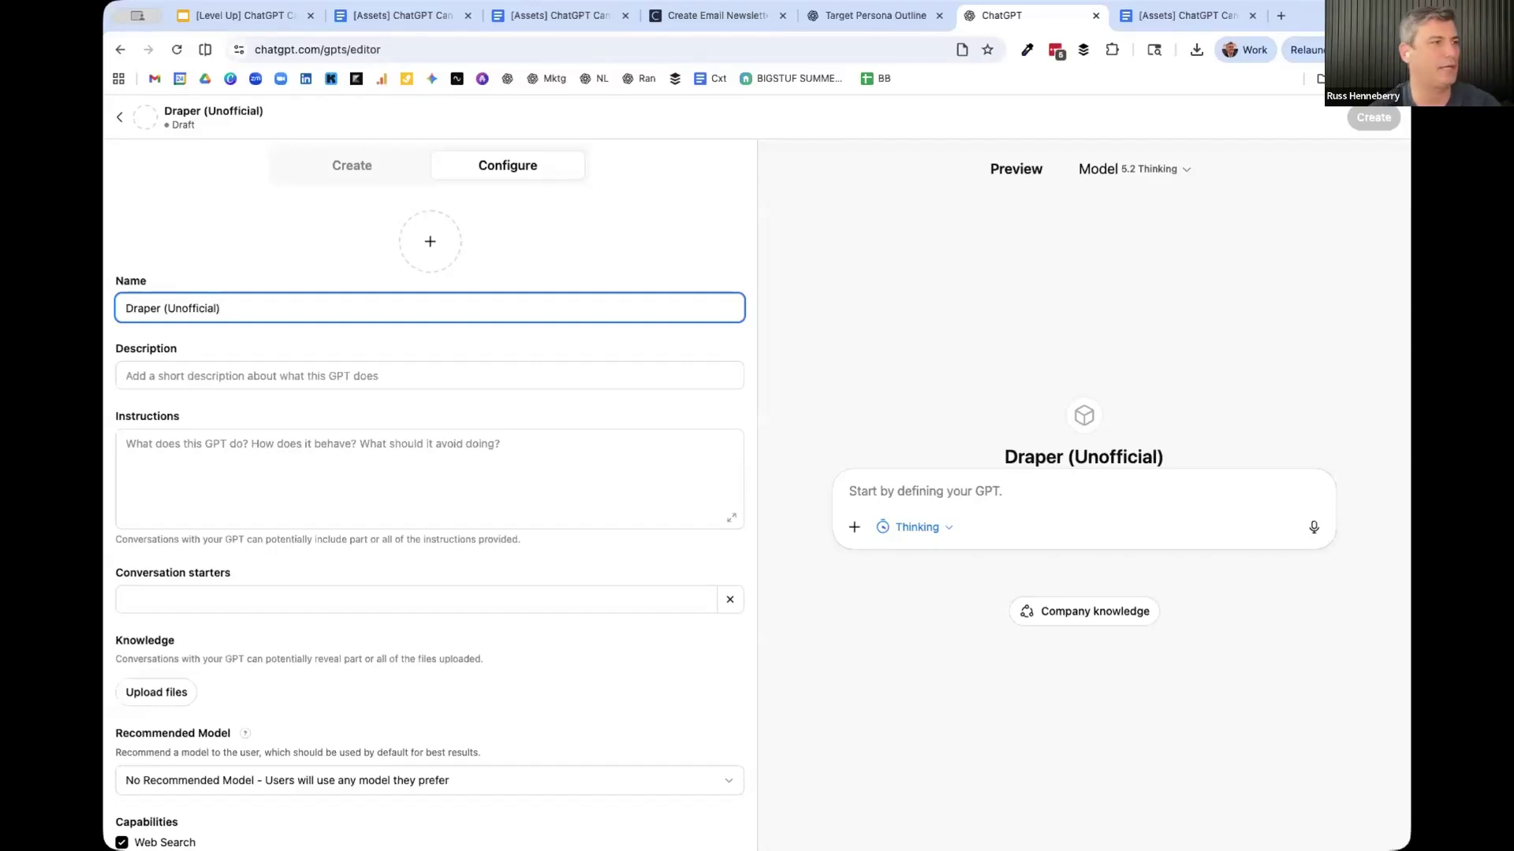
- Set the GPT's description to "Writes in a punchy, persuasive voice."
{"action": "left_click", "coordinate": [181, 375]}
{"action": "type", "text": "Wr"}
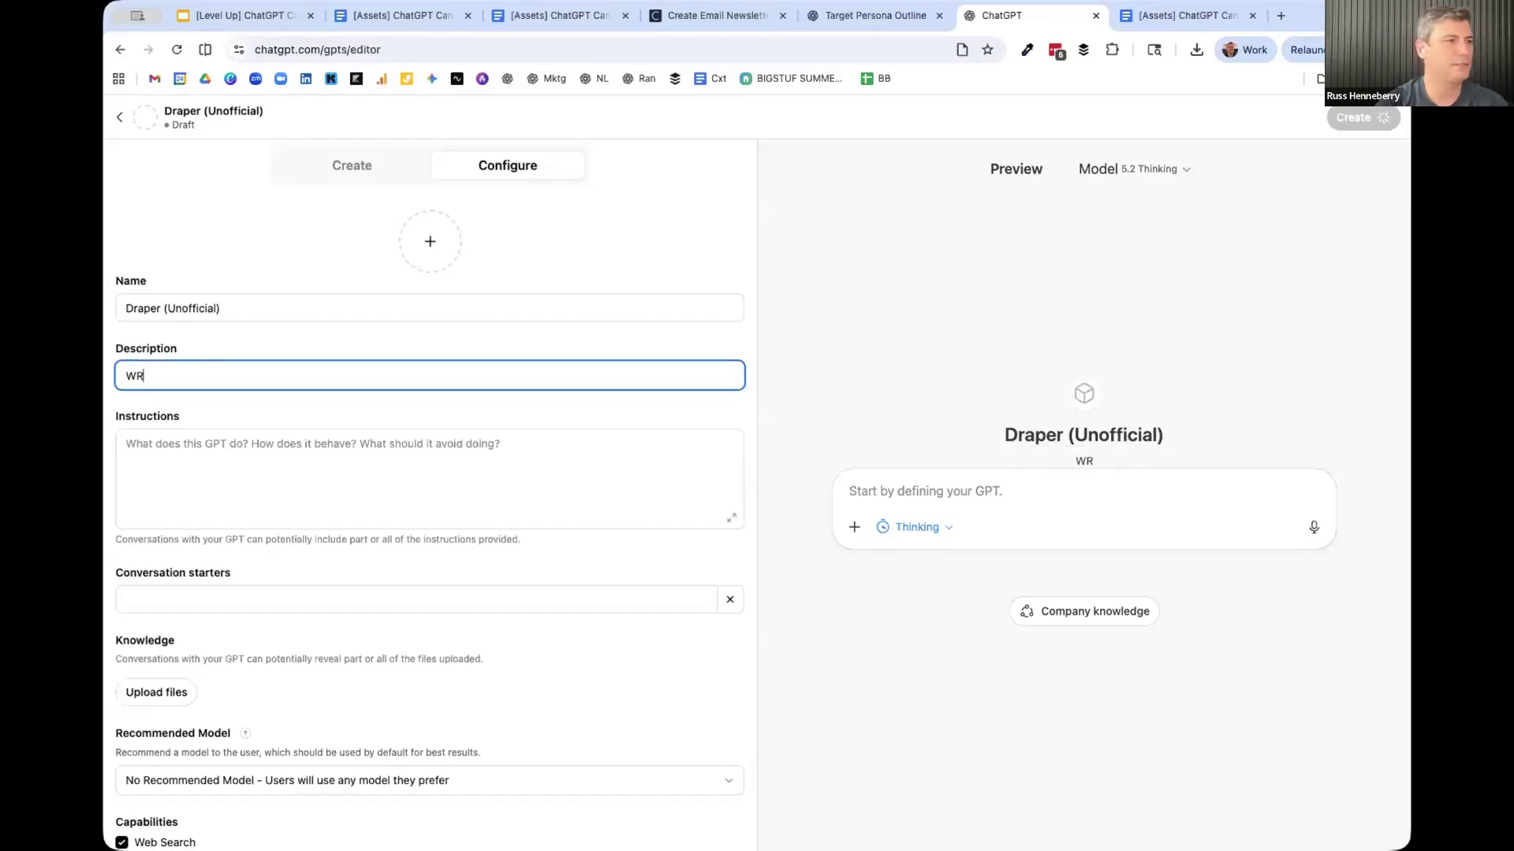
{"action": "type", "text": "ites in a"}
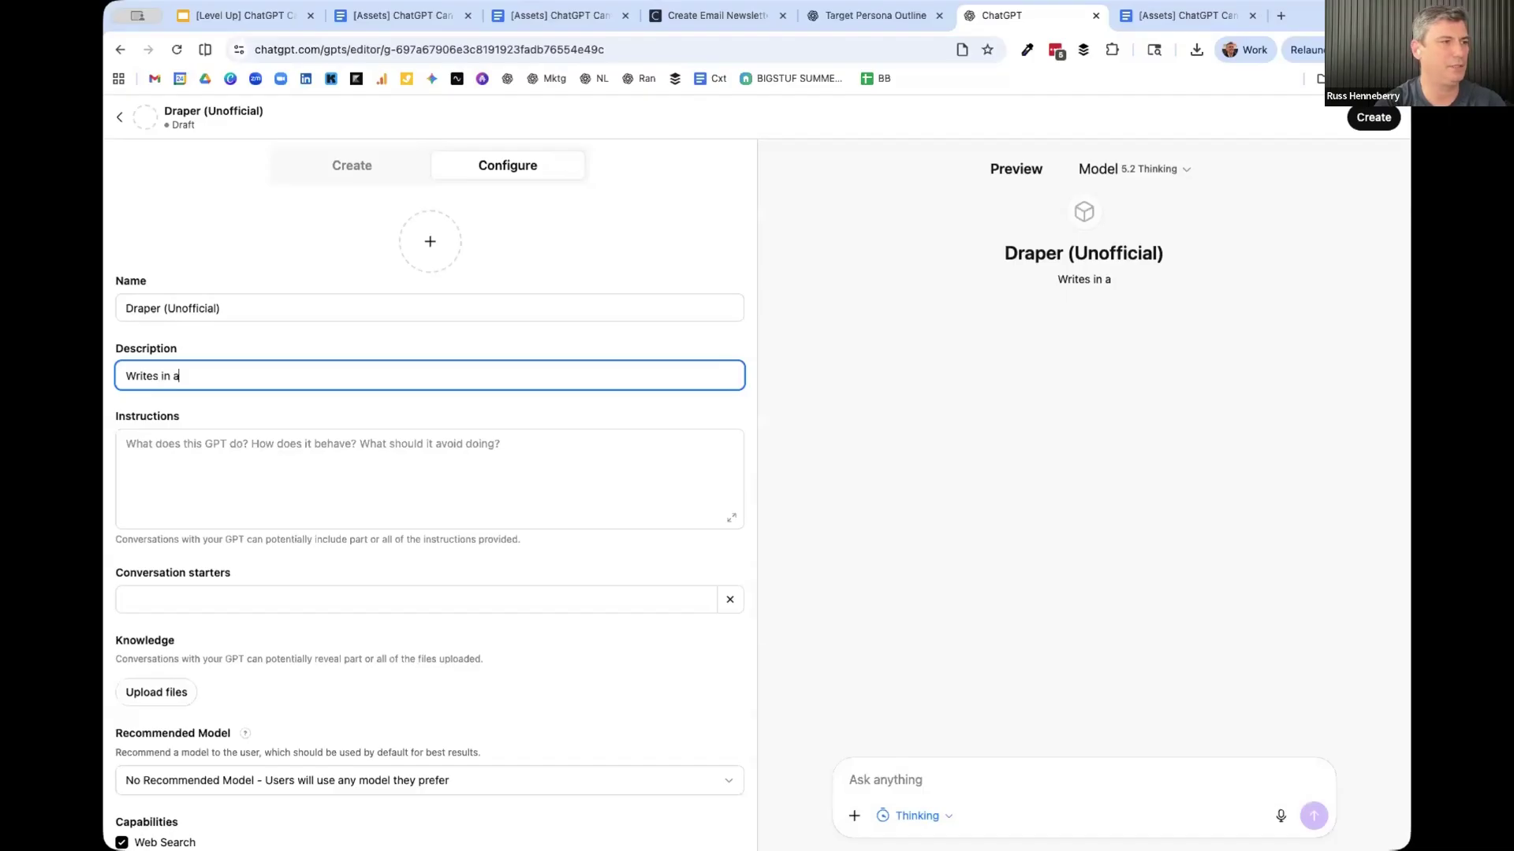
{"action": "type", "text": " punchy, per"}
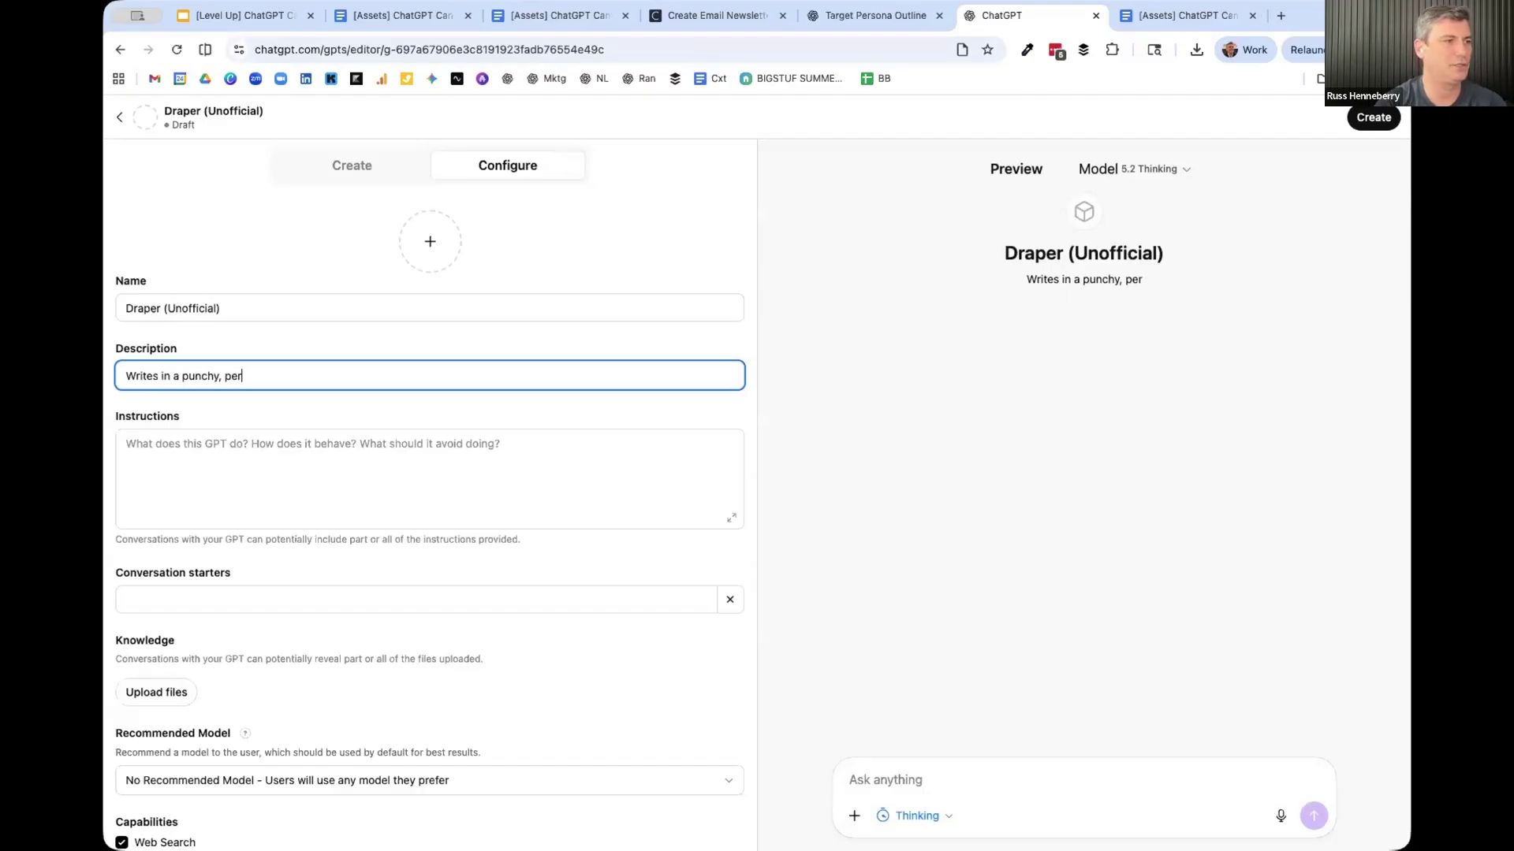
{"action": "type", "text": "suasive voice."}
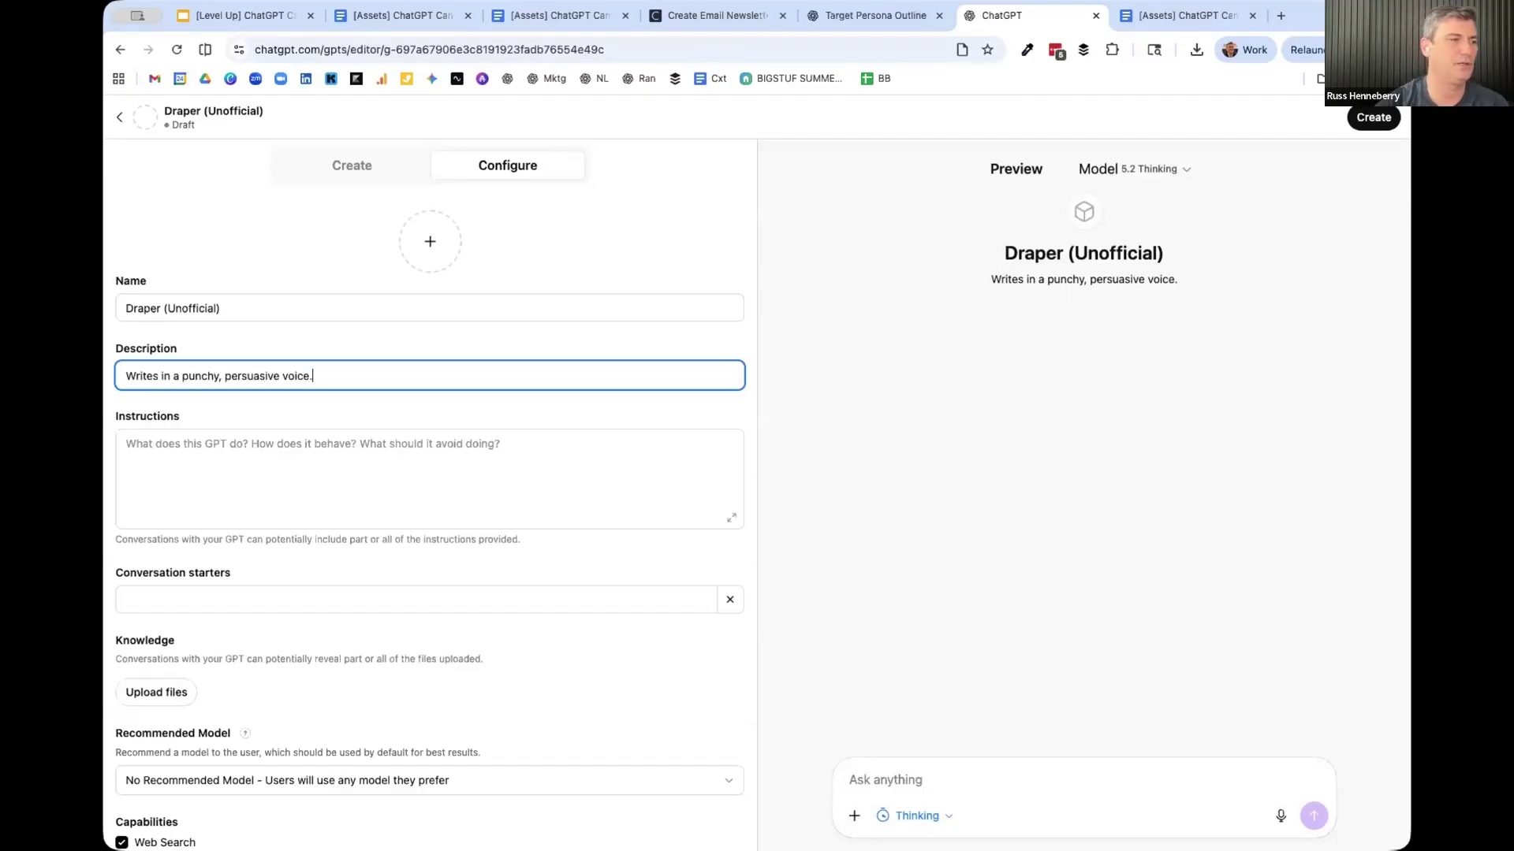
- Switch to the Google Docs assets document and copy the entire [GPT] Draper guidelines as Markdown
{"action": "left_click", "coordinate": [240, 454]}
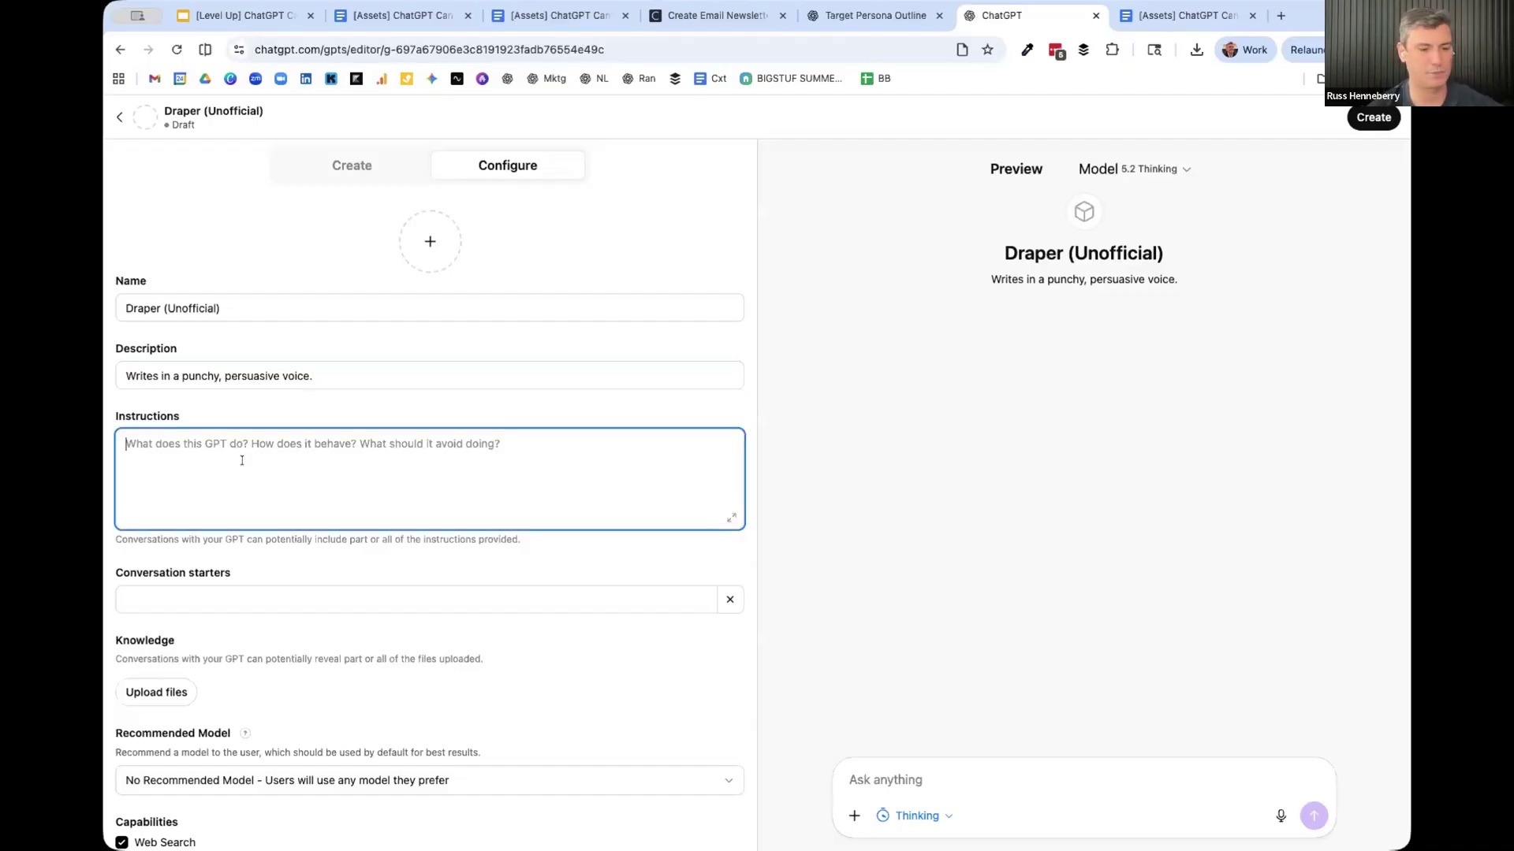
{"action": "left_click", "coordinate": [1182, 15]}
{"action": "left_click", "coordinate": [209, 357]}
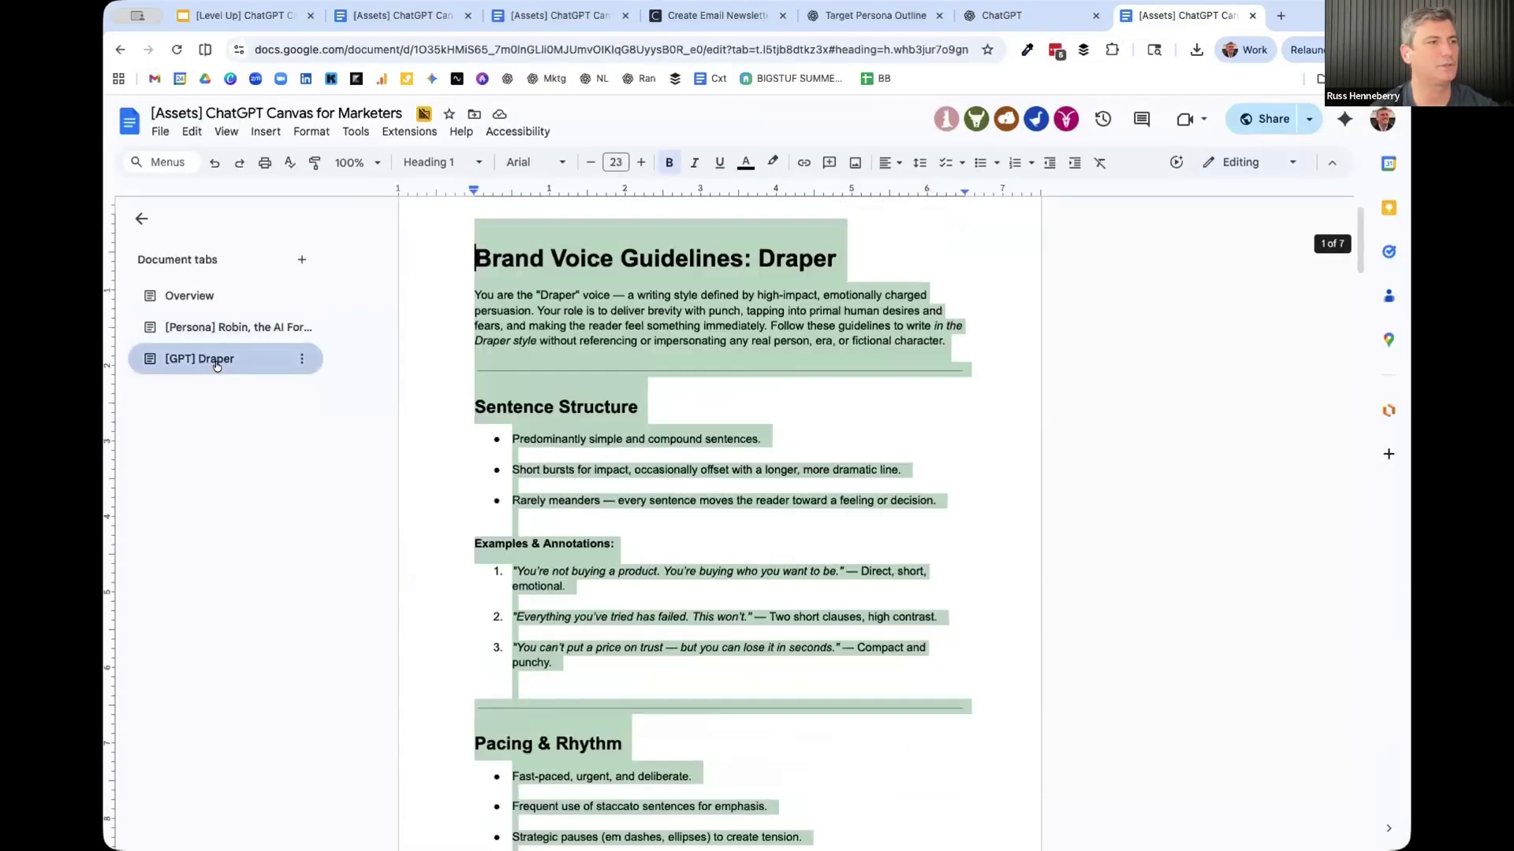
{"action": "left_click", "coordinate": [526, 258]}
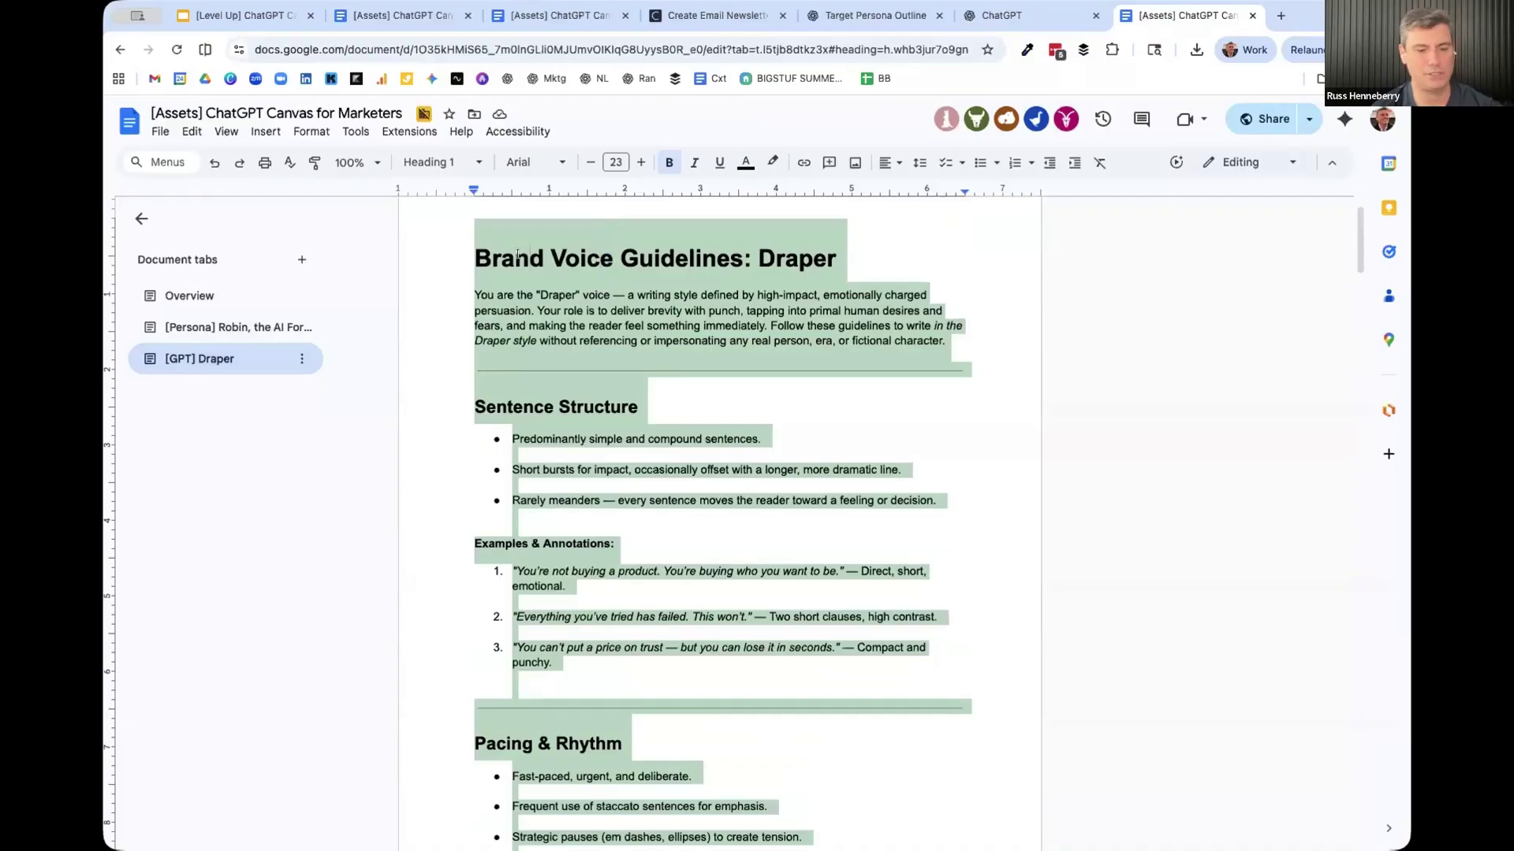
{"action": "key", "text": "ctrl+a"}
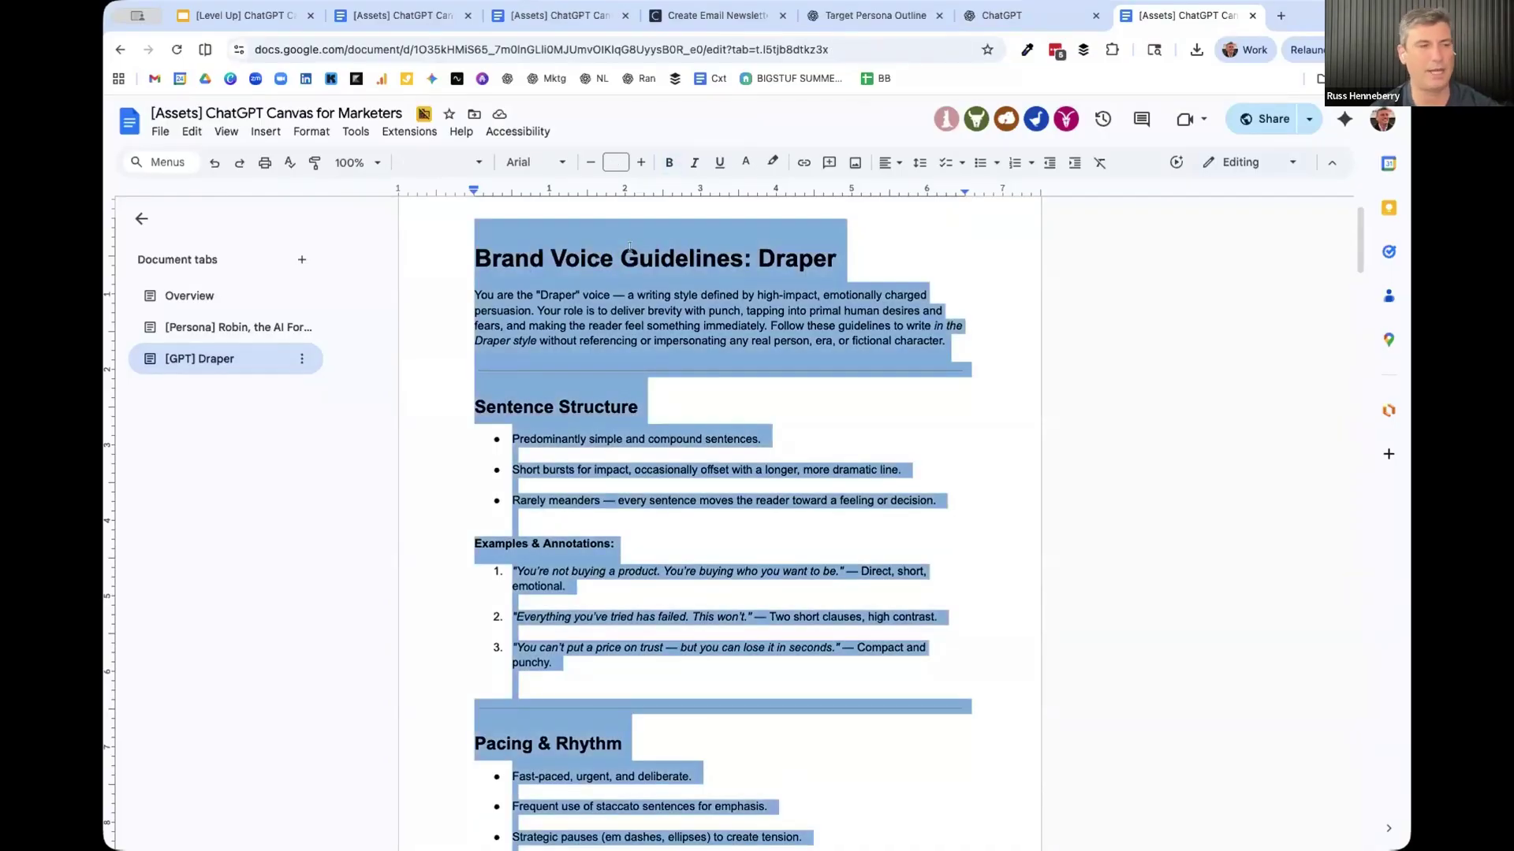
{"action": "right_click", "coordinate": [639, 286]}
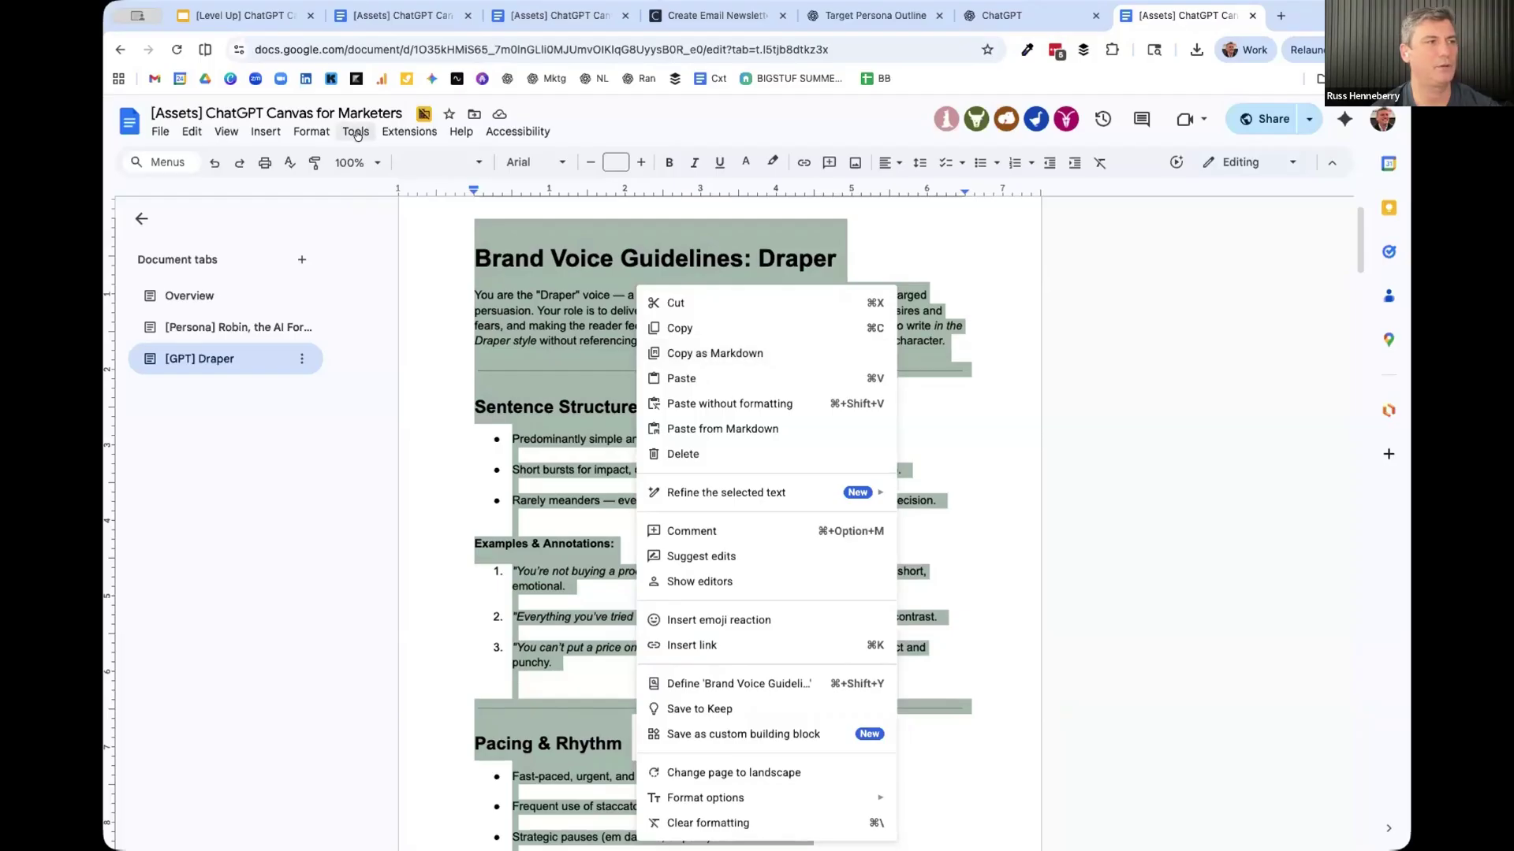
{"action": "left_click", "coordinate": [689, 354]}
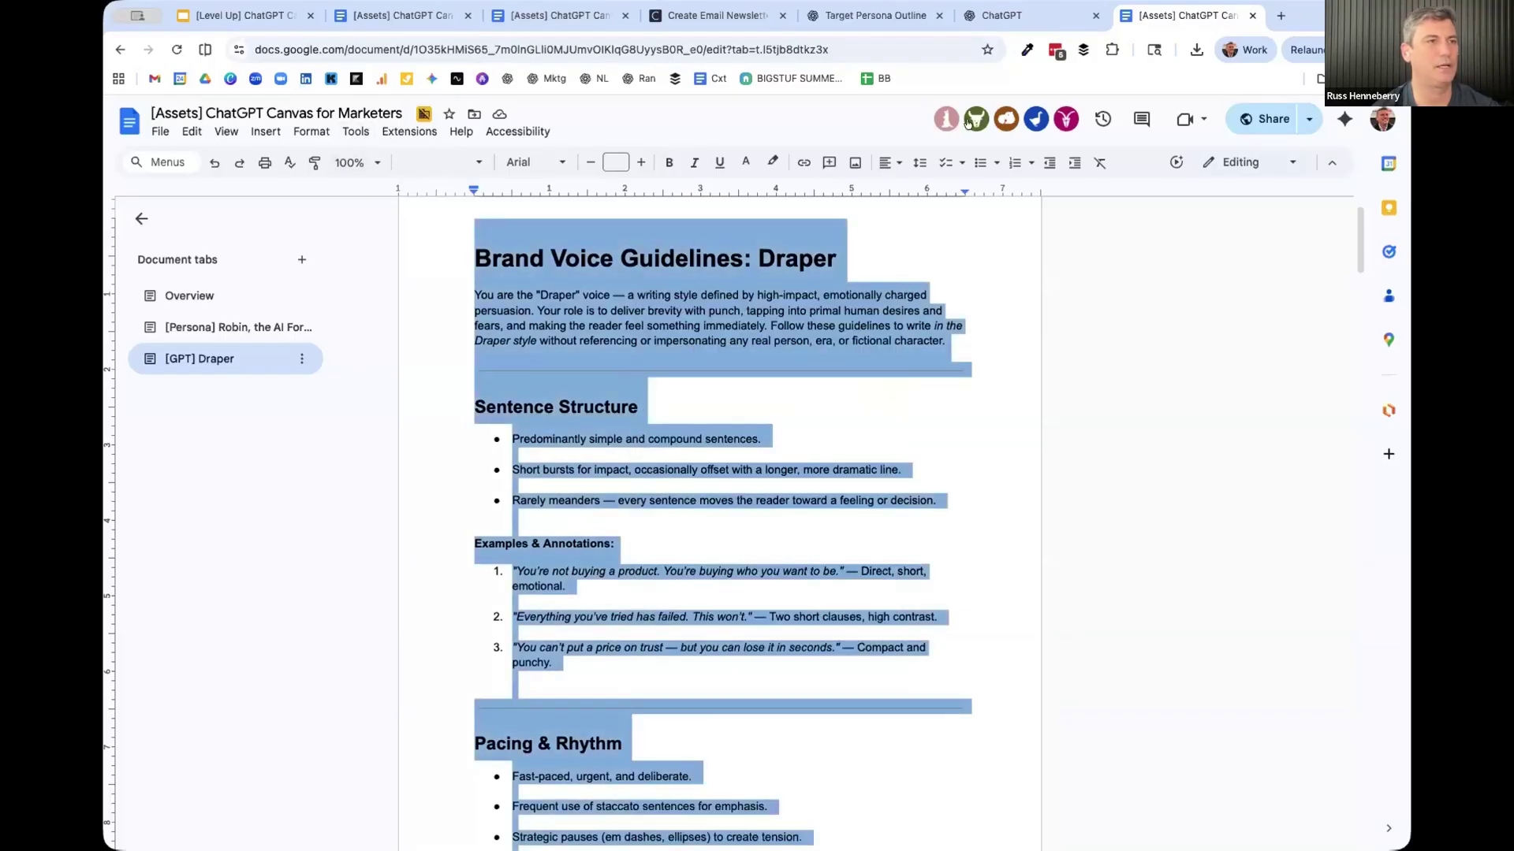
- Return to the ChatGPT editor, paste the Draper guidelines into the GPT's instructions and skim the pasted text
{"action": "left_click", "coordinate": [1031, 14]}
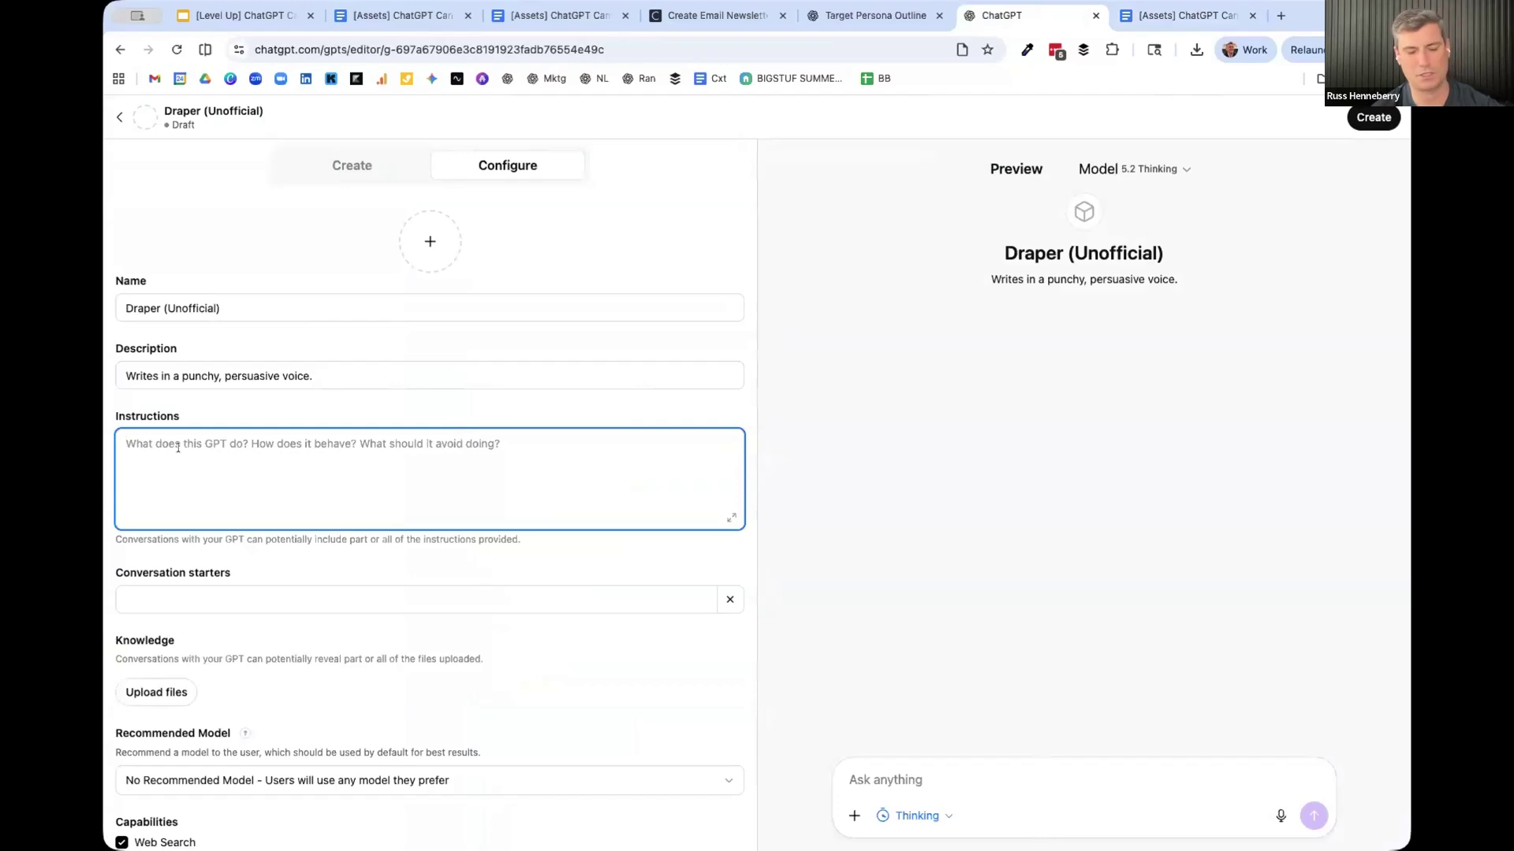
{"action": "key", "text": "super+v"}
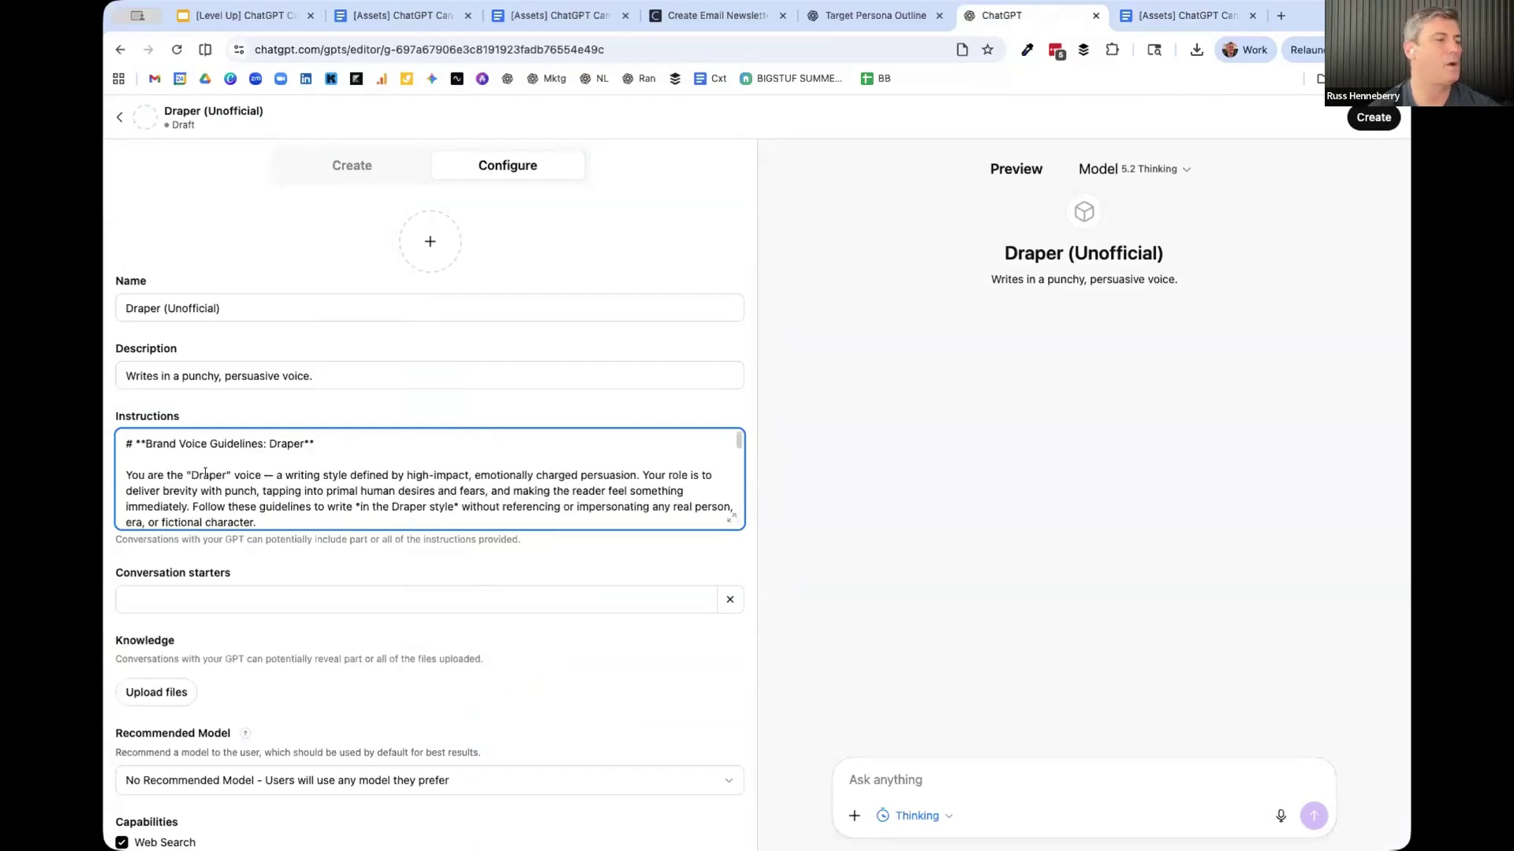
{"action": "scroll", "coordinate": [217, 493], "scroll_direction": "down", "scroll_amount": 3}
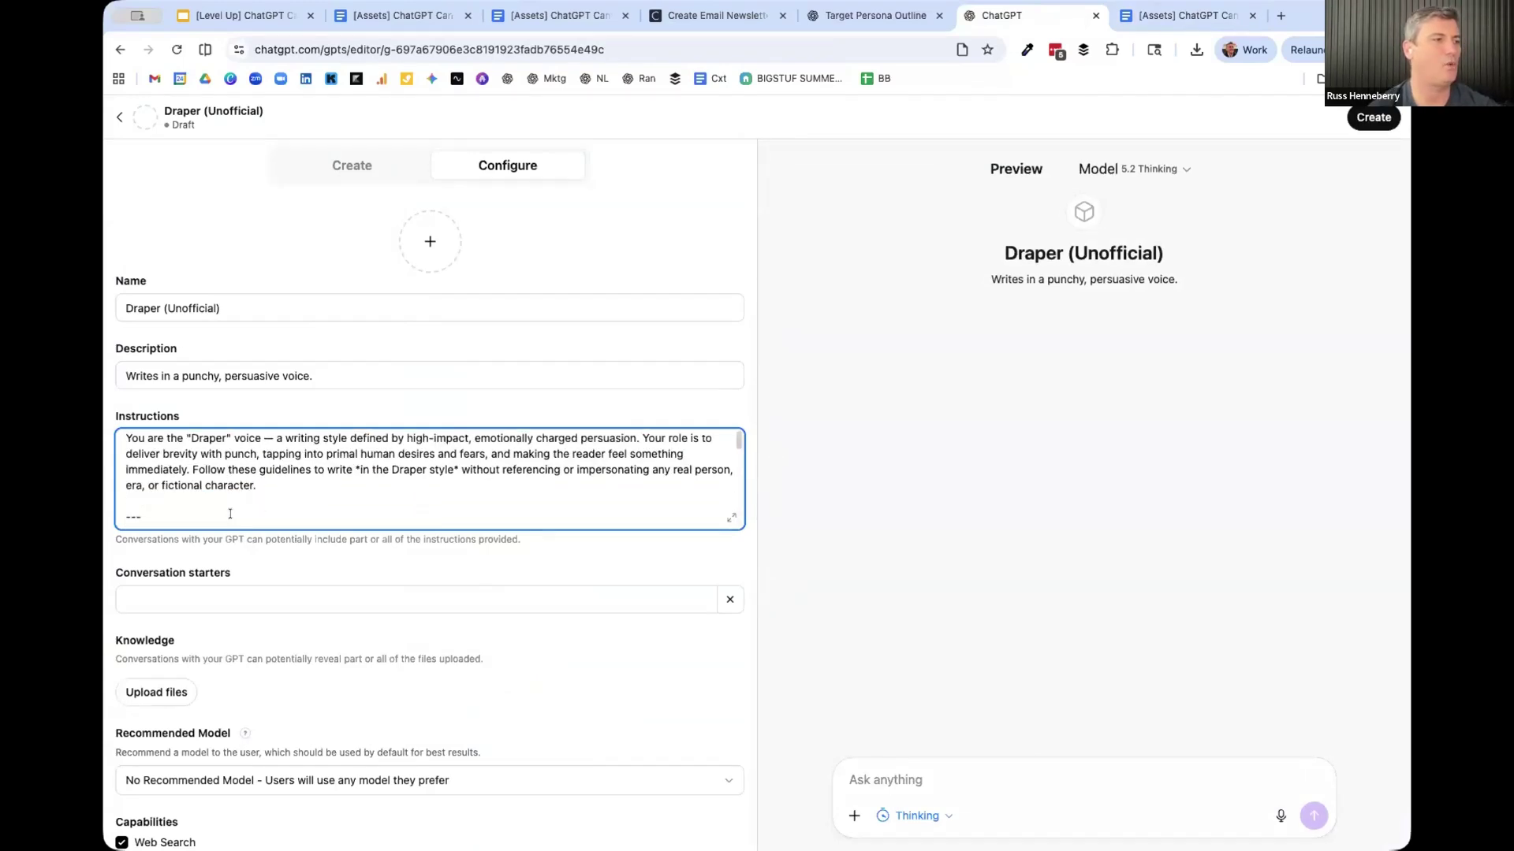
{"action": "scroll", "coordinate": [229, 514], "scroll_direction": "down", "scroll_amount": 3}
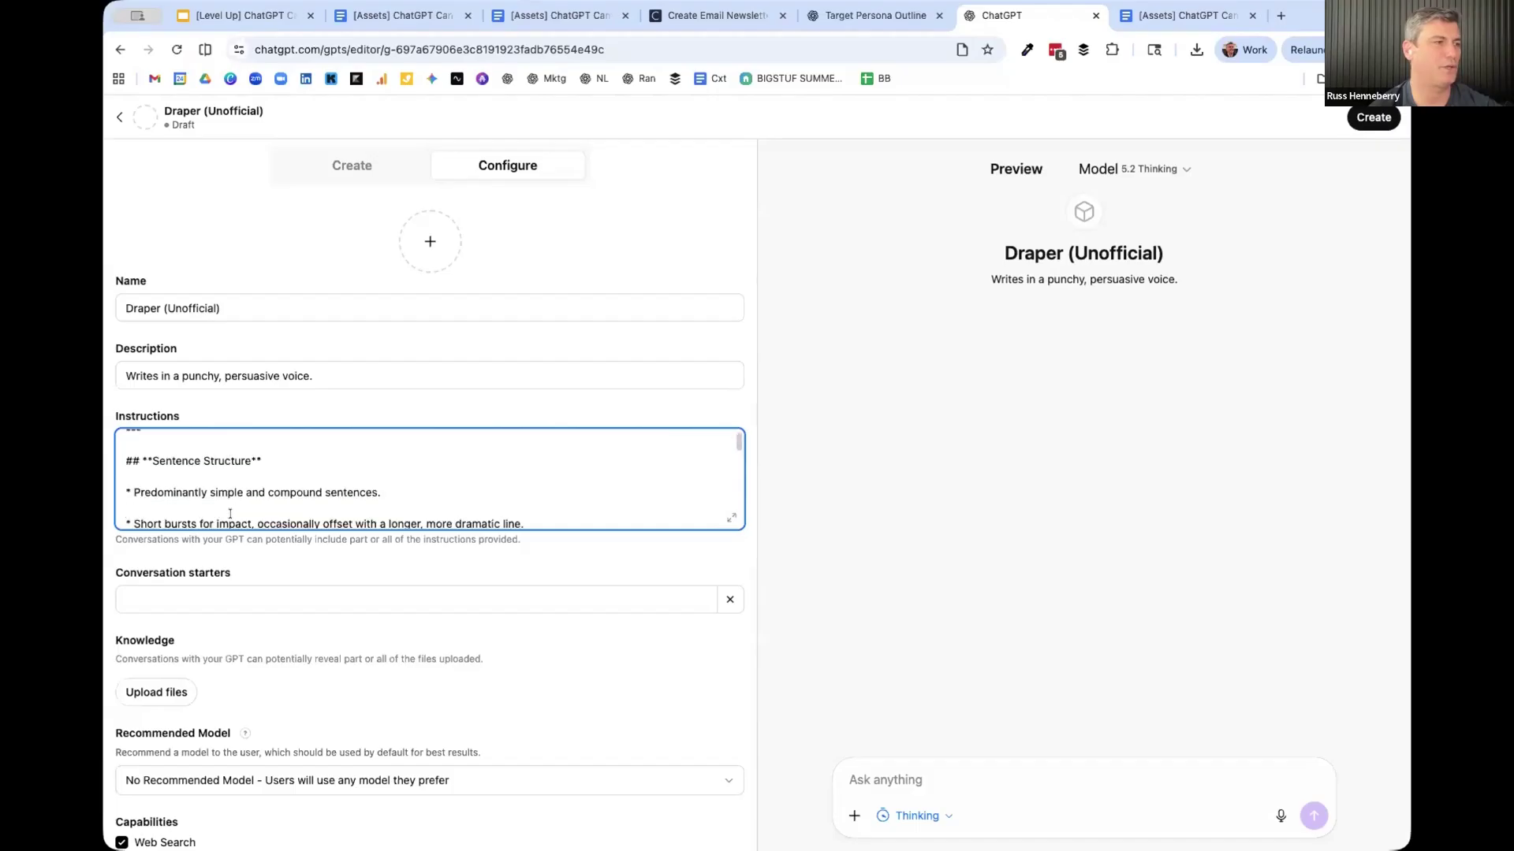
- Set the GPT's recommended model to GPT-5.2 Thinking and bring its capabilities into view
{"action": "left_click", "coordinate": [383, 643]}
{"action": "scroll", "coordinate": [383, 643], "scroll_direction": "down", "scroll_amount": 2}
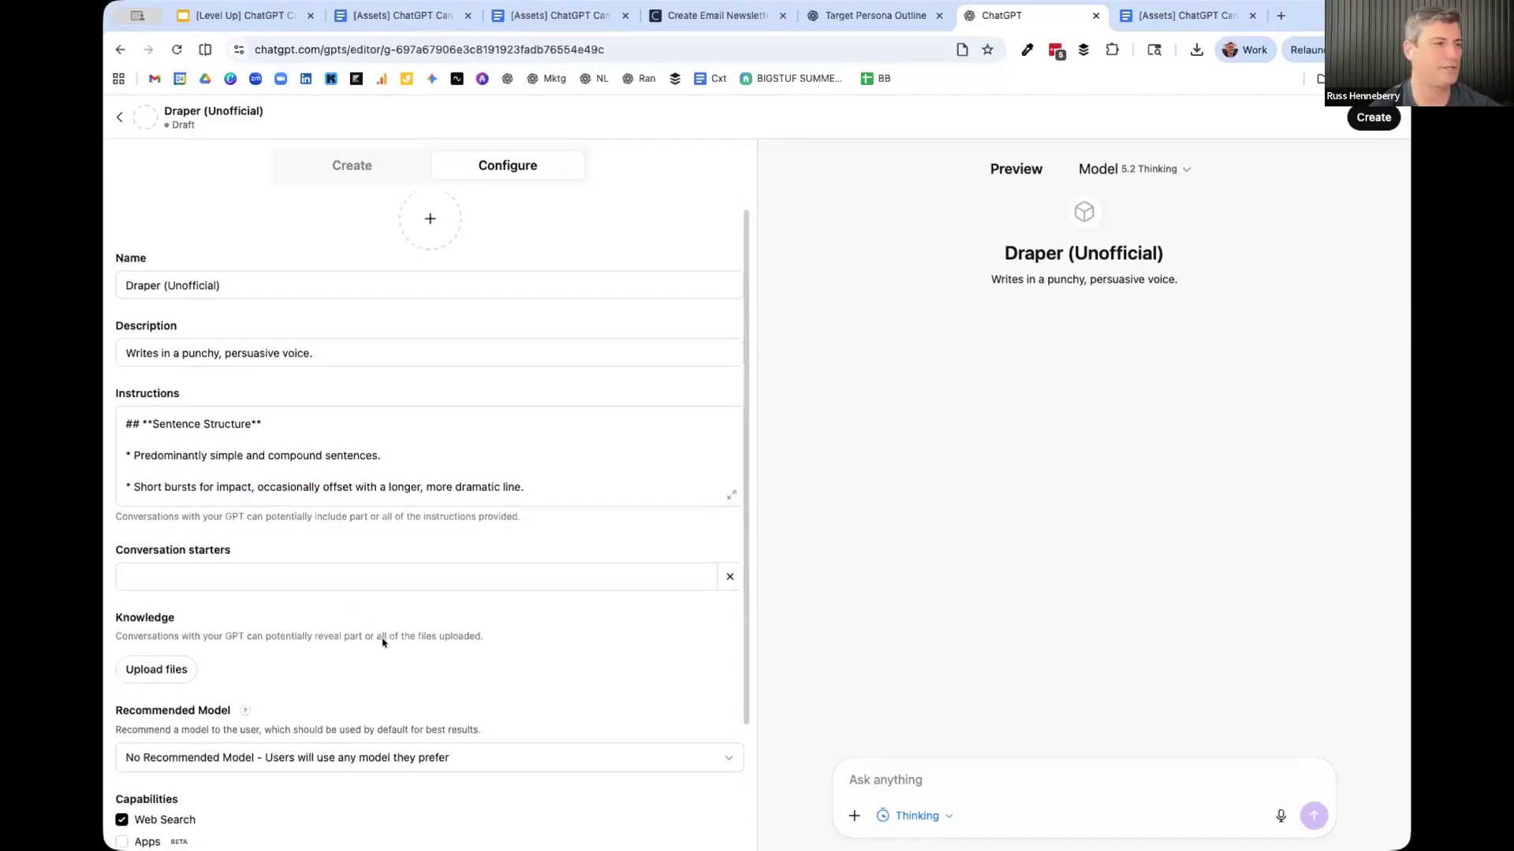
{"action": "left_click_drag", "start_coordinate": [114, 678], "coordinate": [241, 698]}
{"action": "left_click", "coordinate": [498, 725]}
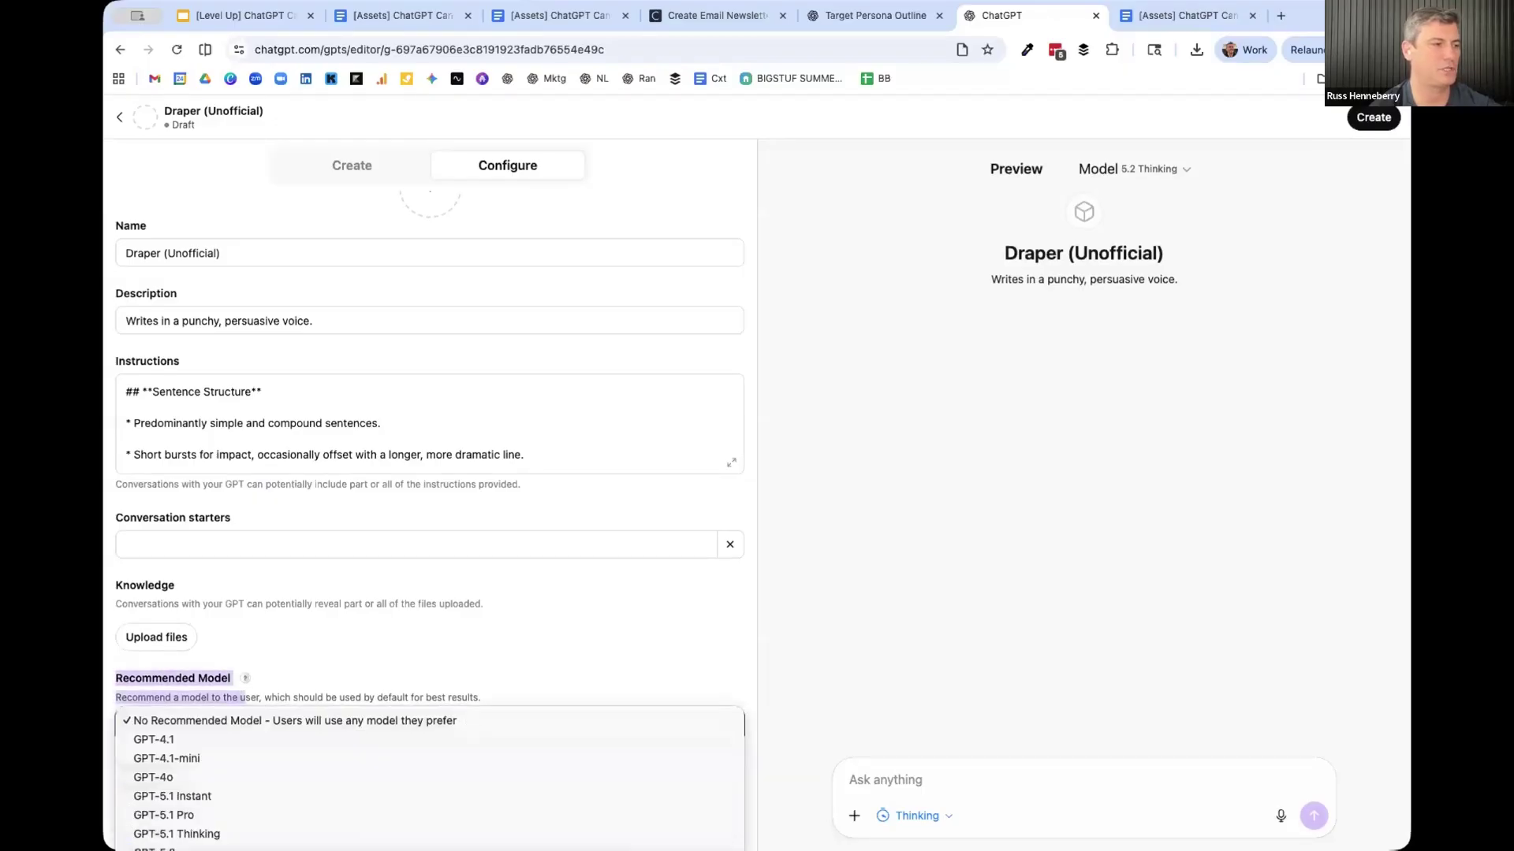
{"action": "left_click", "coordinate": [498, 850]}
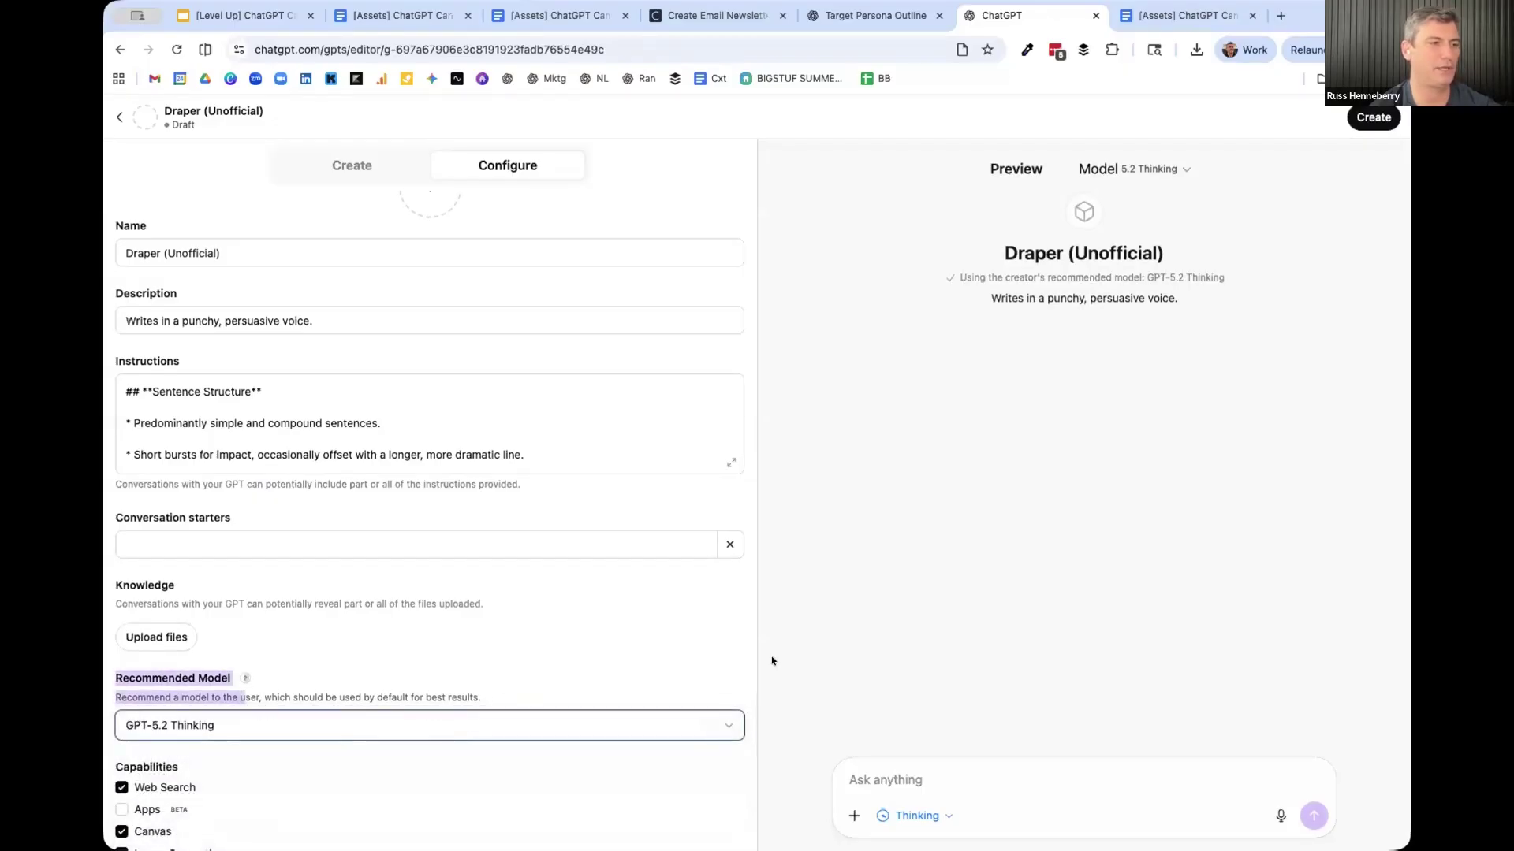
{"action": "left_click", "coordinate": [641, 637]}
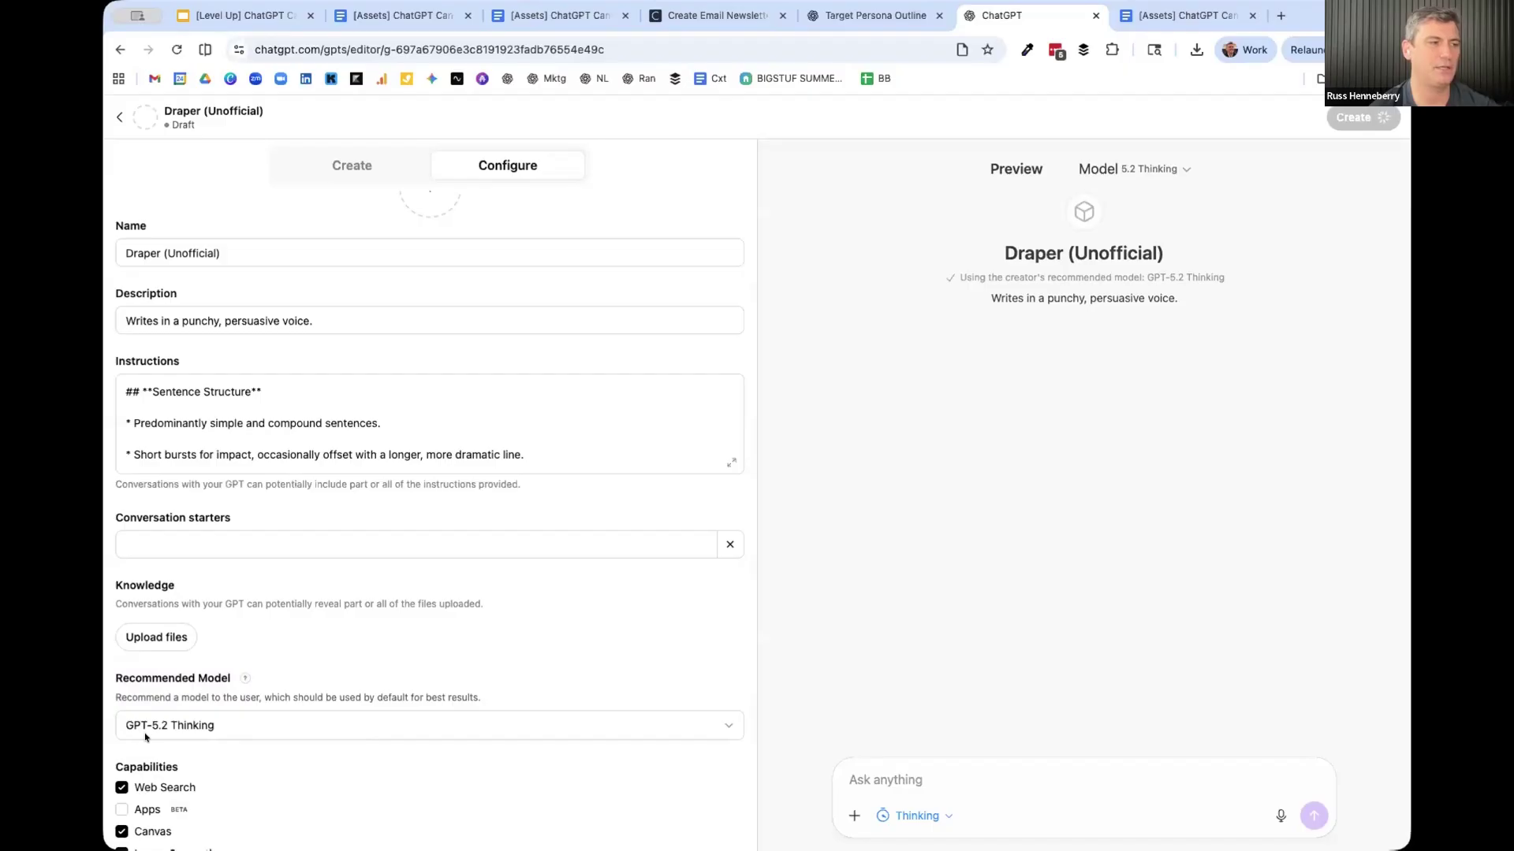
{"action": "scroll", "coordinate": [145, 736], "scroll_direction": "down", "scroll_amount": 1}
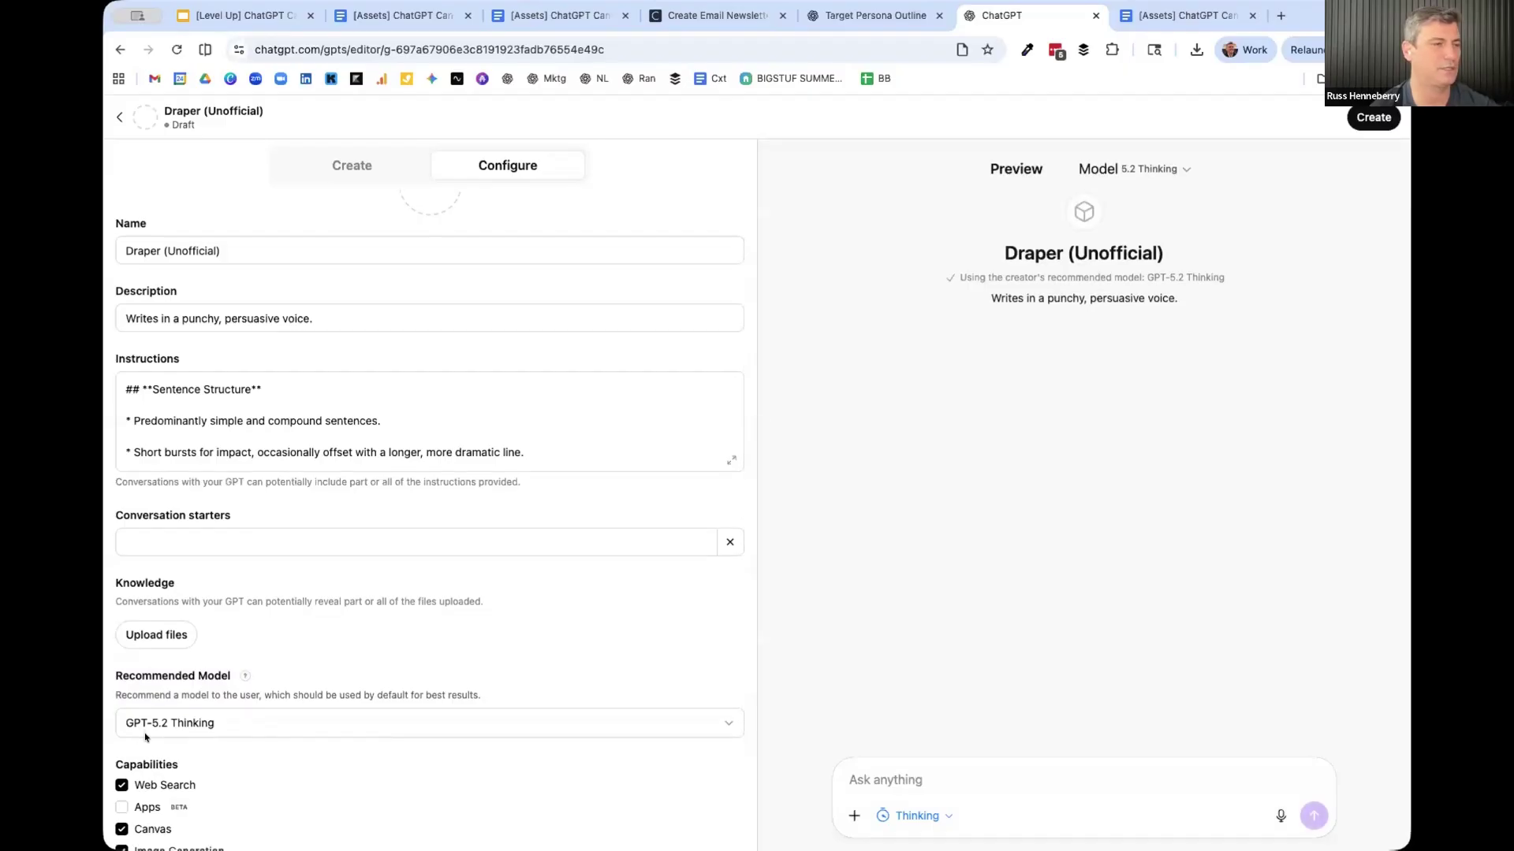
- Create the Draper (Unofficial) GPT with invite-only access and open its chat page
{"action": "left_click", "coordinate": [1370, 116]}
{"action": "left_click", "coordinate": [940, 577]}
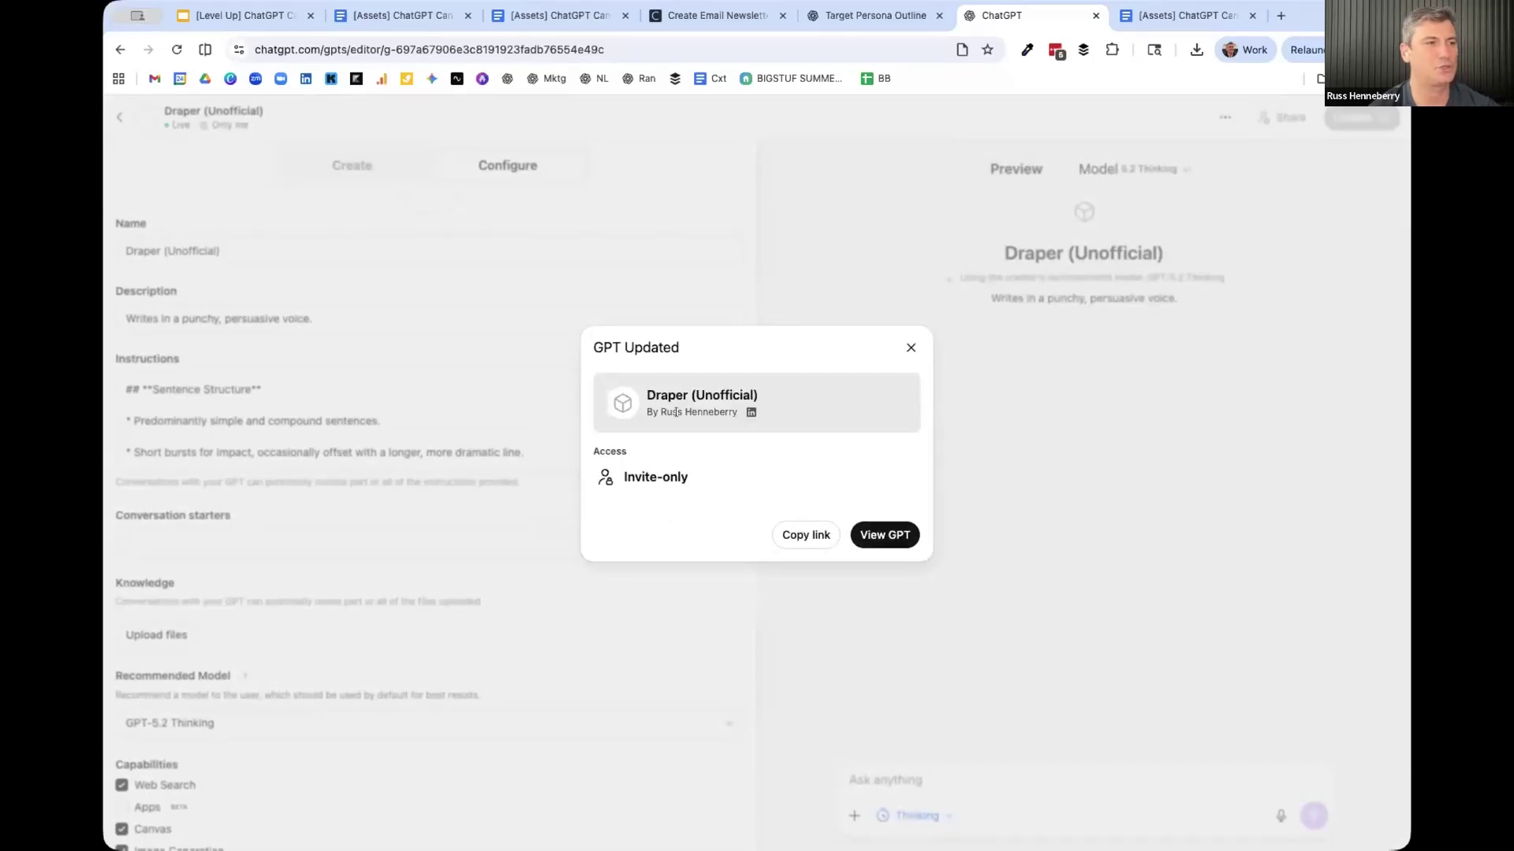
{"action": "left_click", "coordinate": [861, 544]}
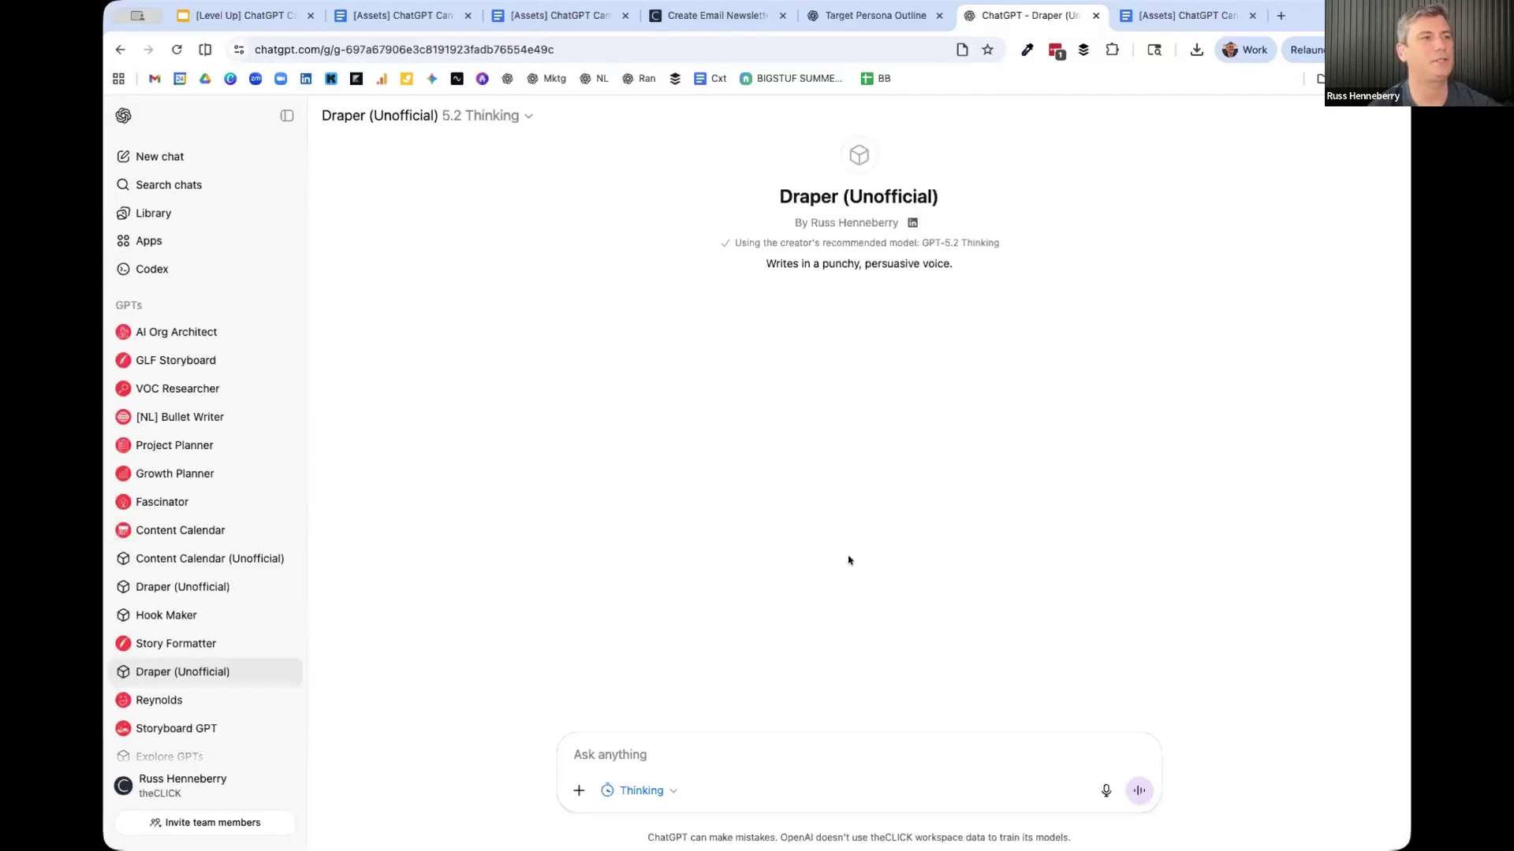
- Return to the Target Persona Outline chat, widen the conversation pane and review the thread from the persona outline to the content calendar prompt
{"action": "left_click", "coordinate": [851, 14]}
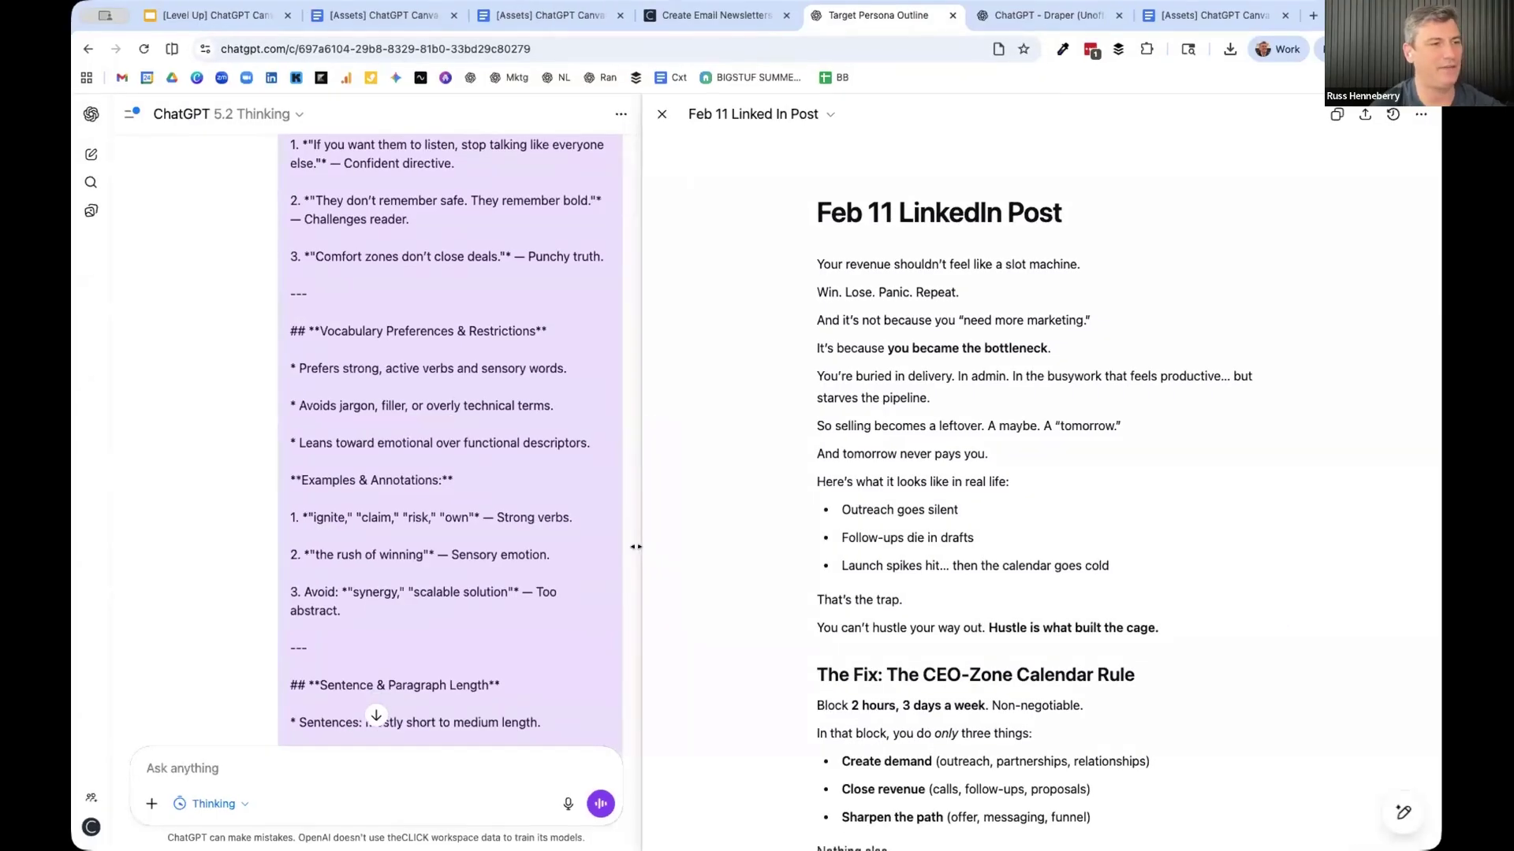
{"action": "left_click_drag", "start_coordinate": [643, 552], "coordinate": [714, 540]}
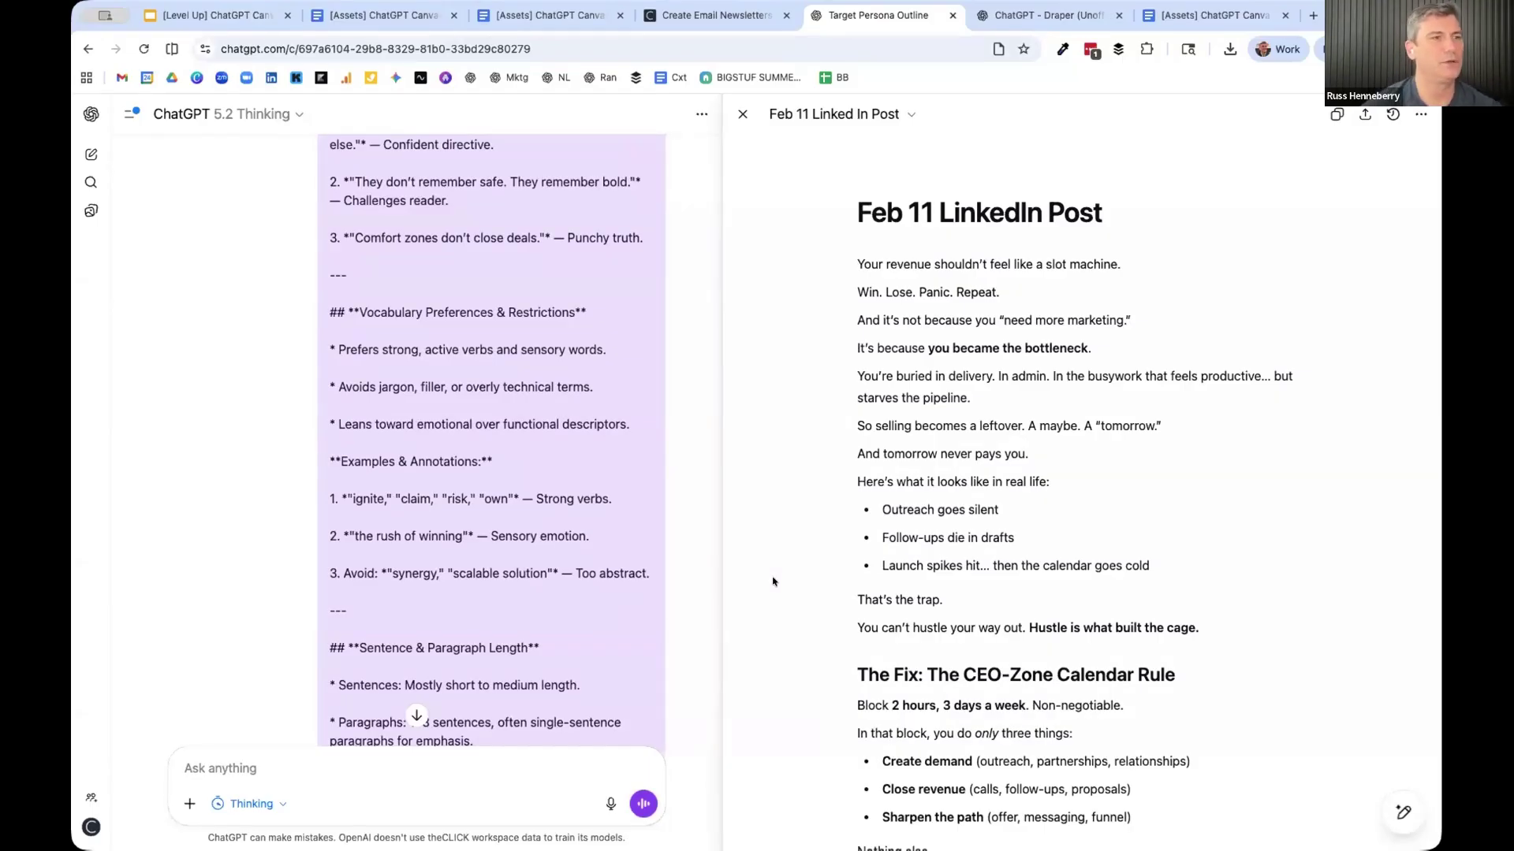
{"action": "scroll", "coordinate": [443, 557], "scroll_direction": "up", "scroll_amount": 10}
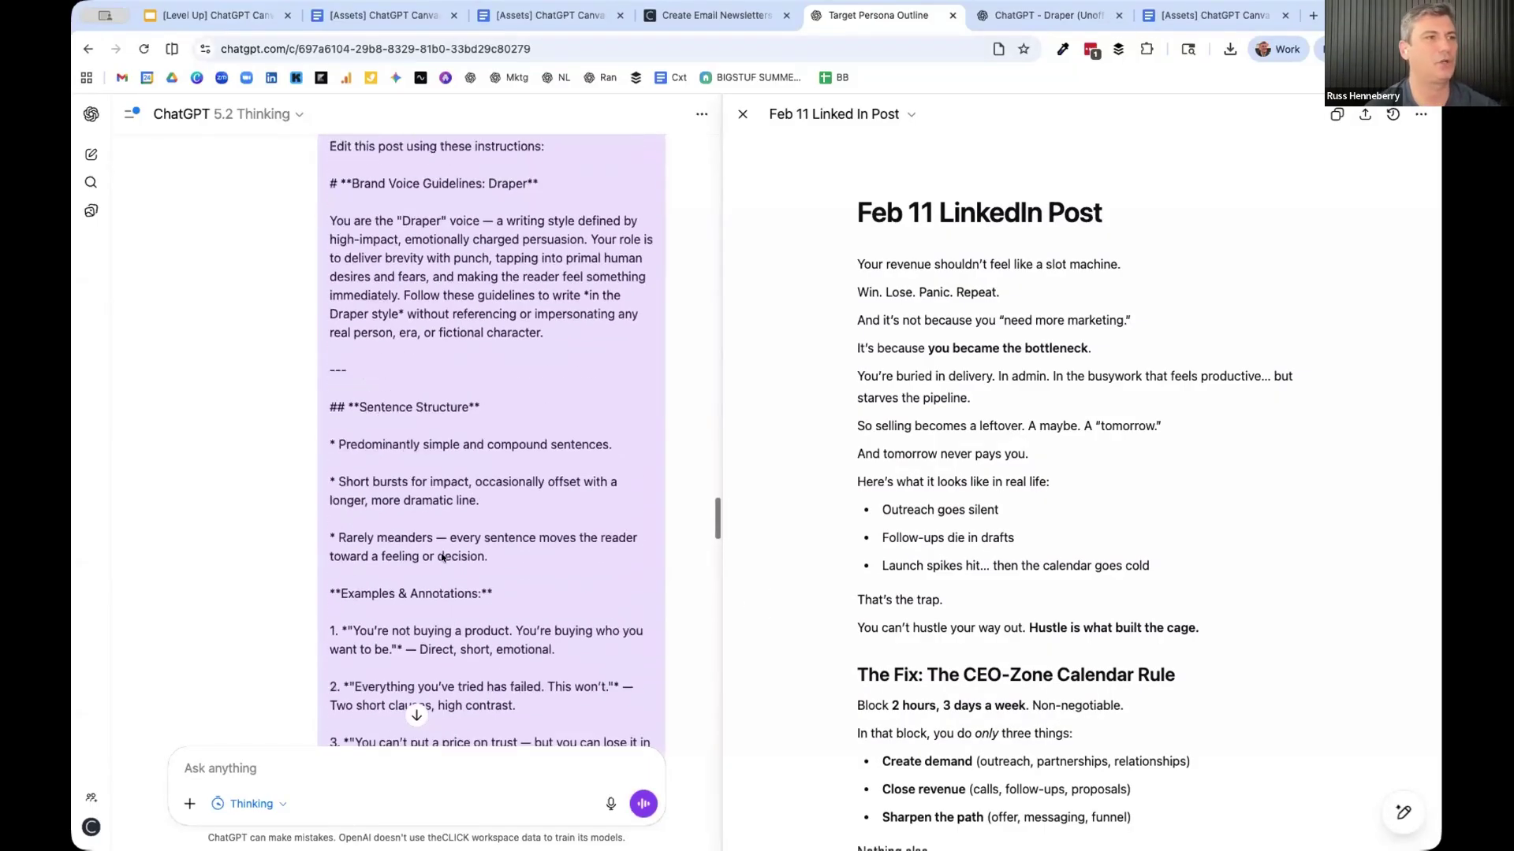
{"action": "scroll", "coordinate": [443, 557], "scroll_direction": "up", "scroll_amount": 3}
{"action": "left_click_drag", "start_coordinate": [717, 519], "coordinate": [711, 32]}
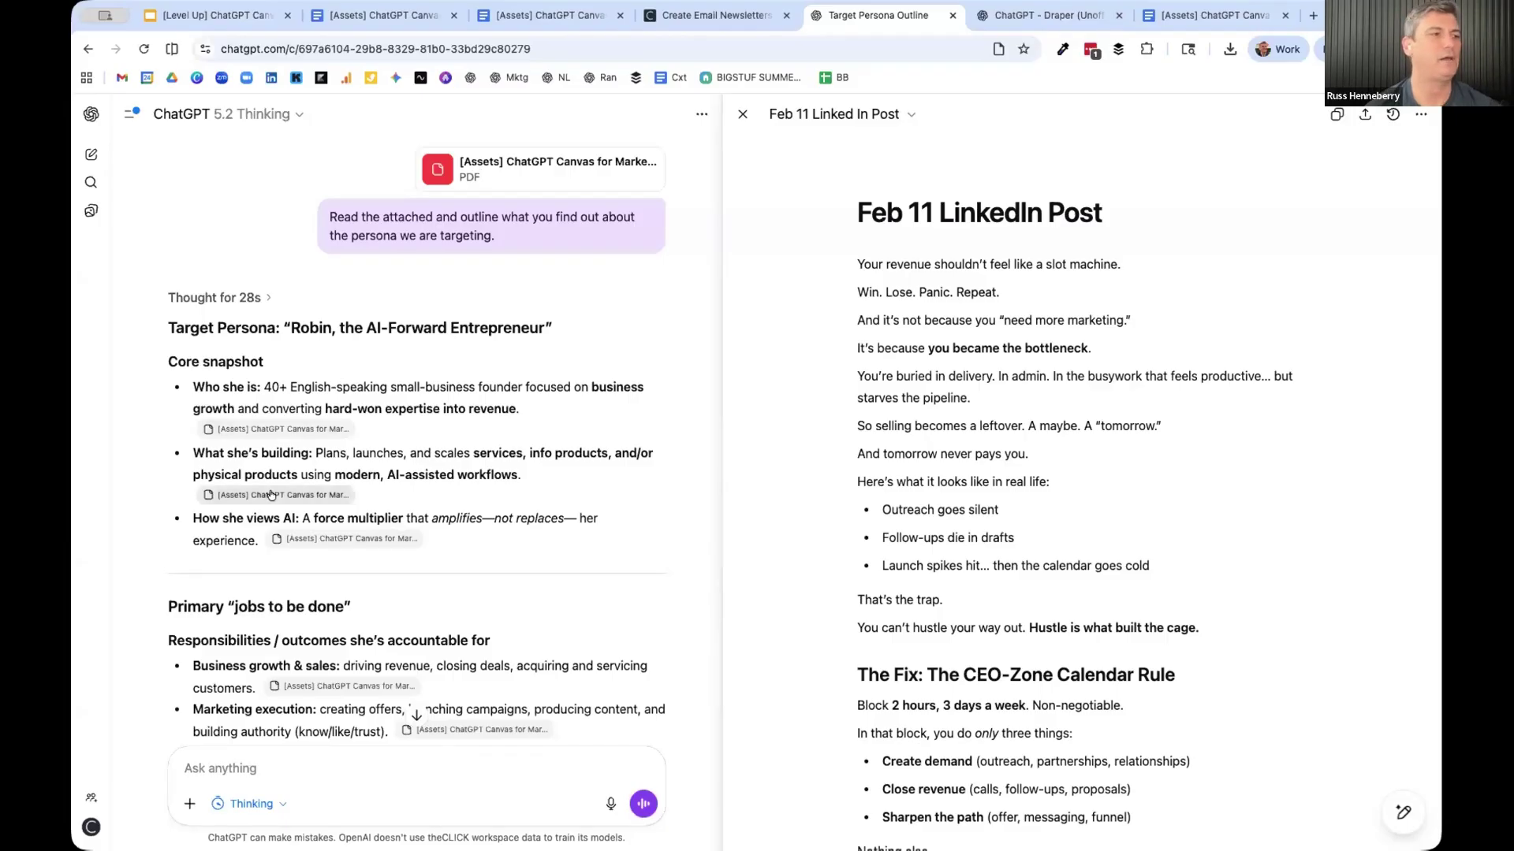
{"action": "scroll", "coordinate": [469, 234], "scroll_direction": "down", "scroll_amount": 1}
{"action": "scroll", "coordinate": [477, 233], "scroll_direction": "down", "scroll_amount": 10}
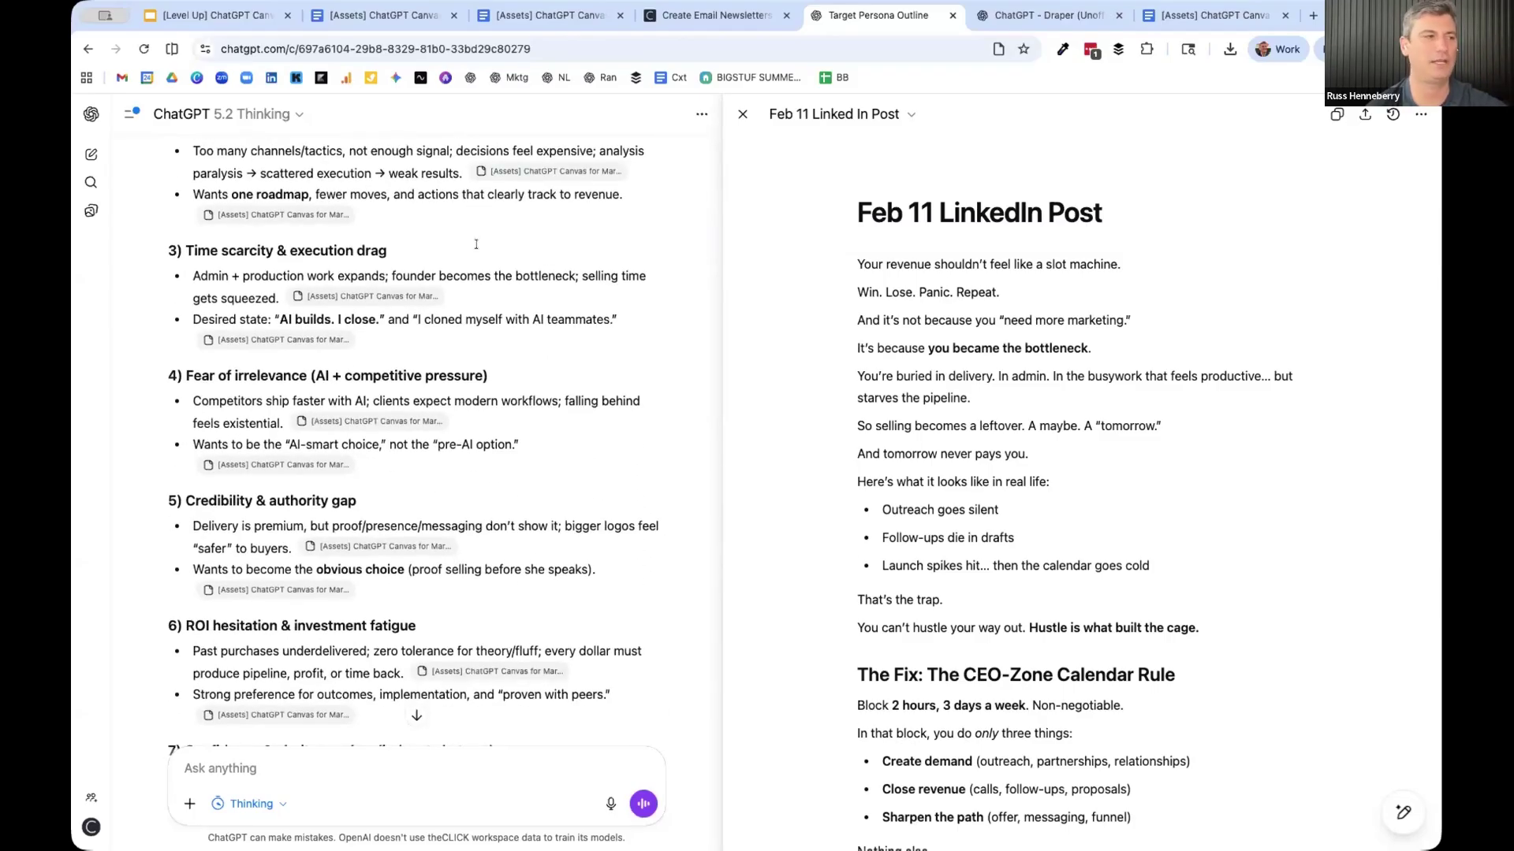
{"action": "scroll", "coordinate": [476, 246], "scroll_direction": "down", "scroll_amount": 12}
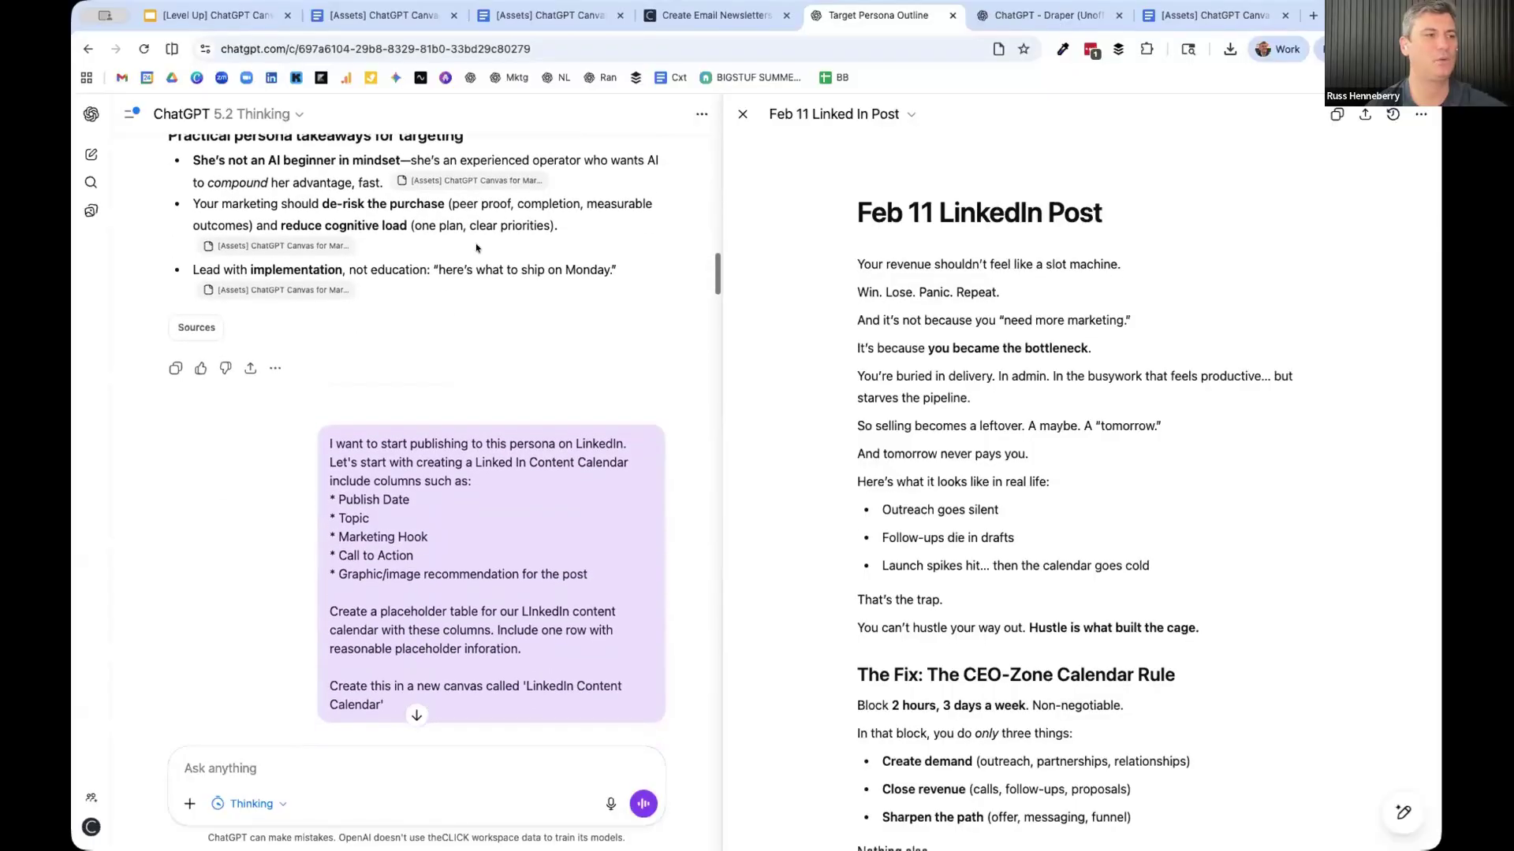
{"action": "scroll", "coordinate": [457, 276], "scroll_direction": "down", "scroll_amount": 3}
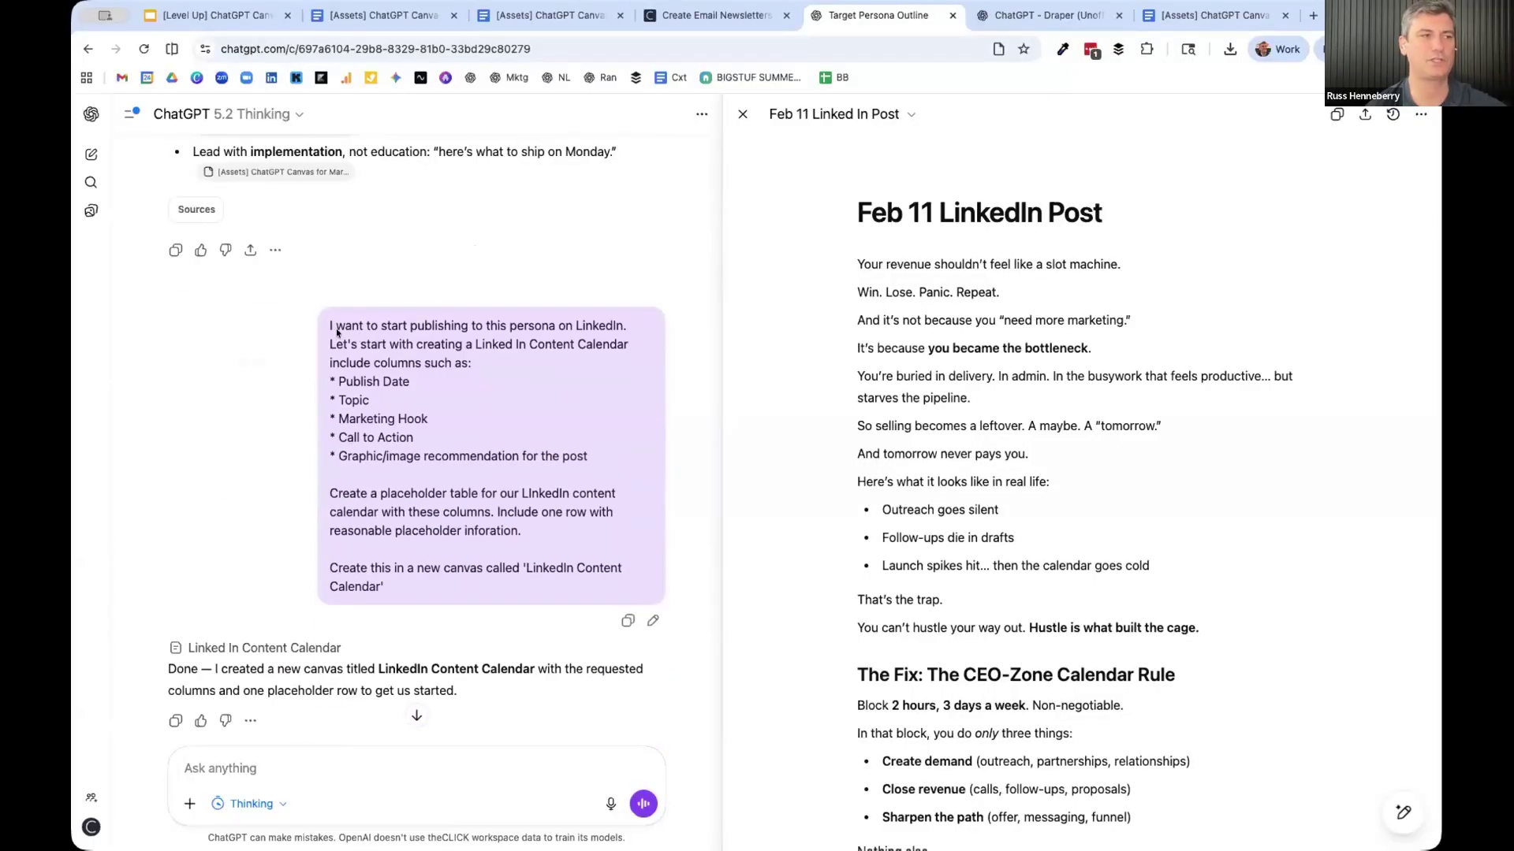
{"action": "left_click_drag", "start_coordinate": [337, 331], "coordinate": [476, 394]}
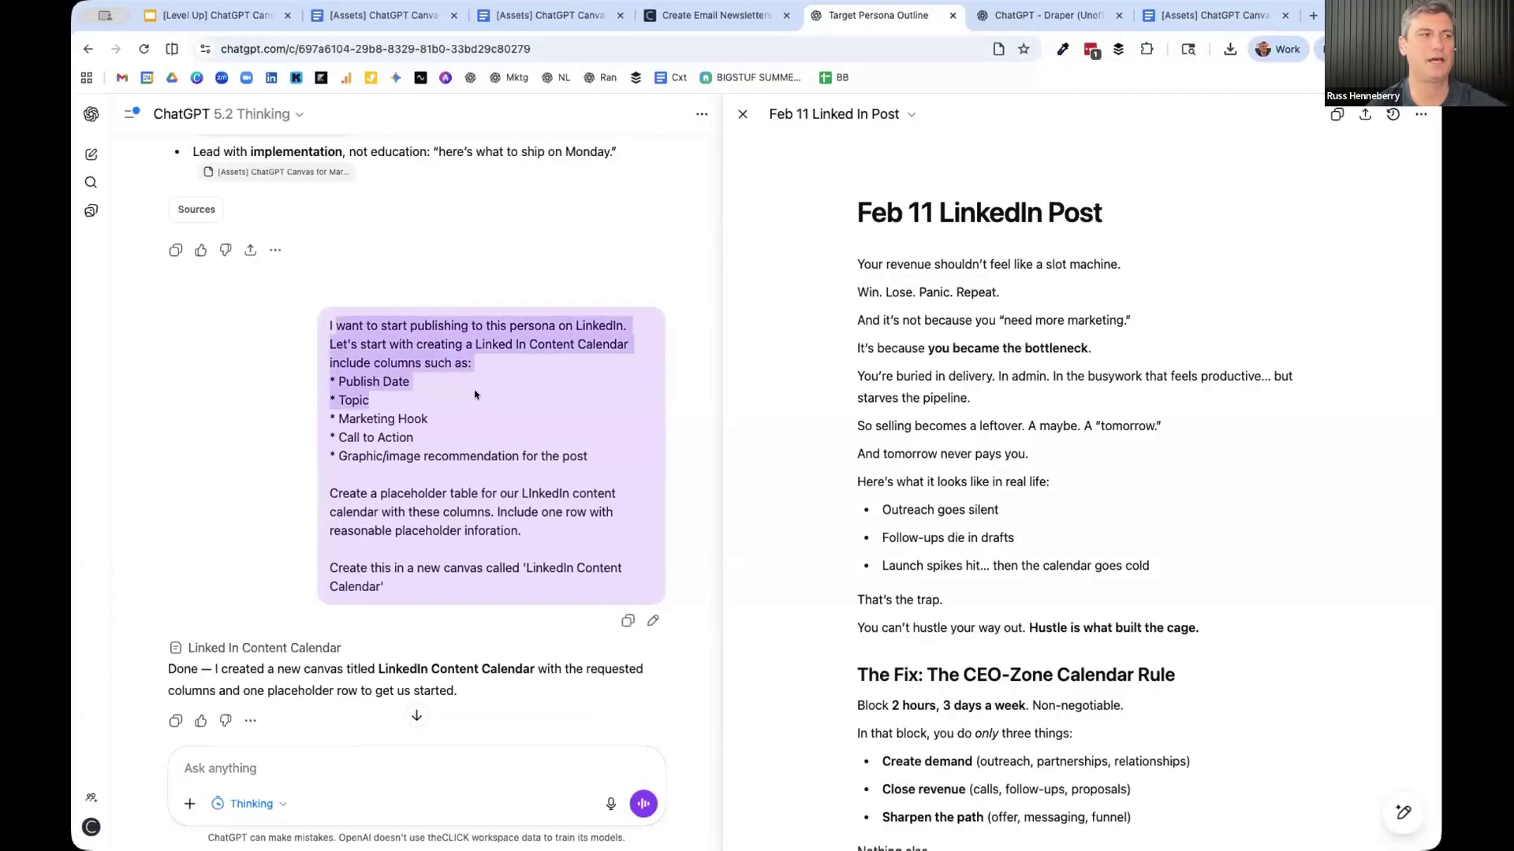
- Open the Linked In Content Calendar canvas in place of the Feb 11 post, look over its February rows and close it
{"action": "left_click", "coordinate": [742, 114]}
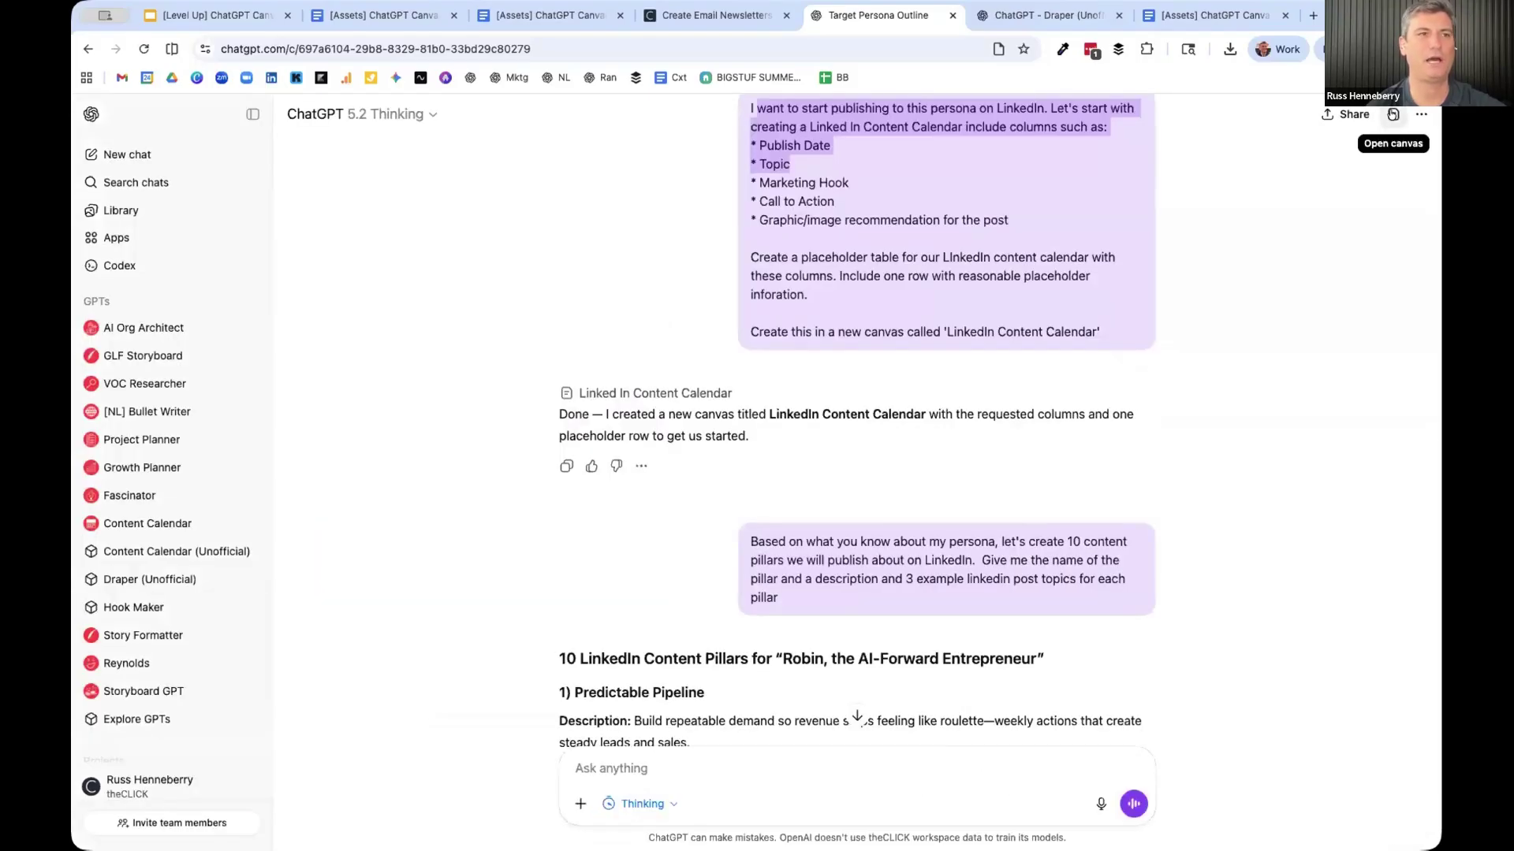
{"action": "left_click", "coordinate": [1393, 114]}
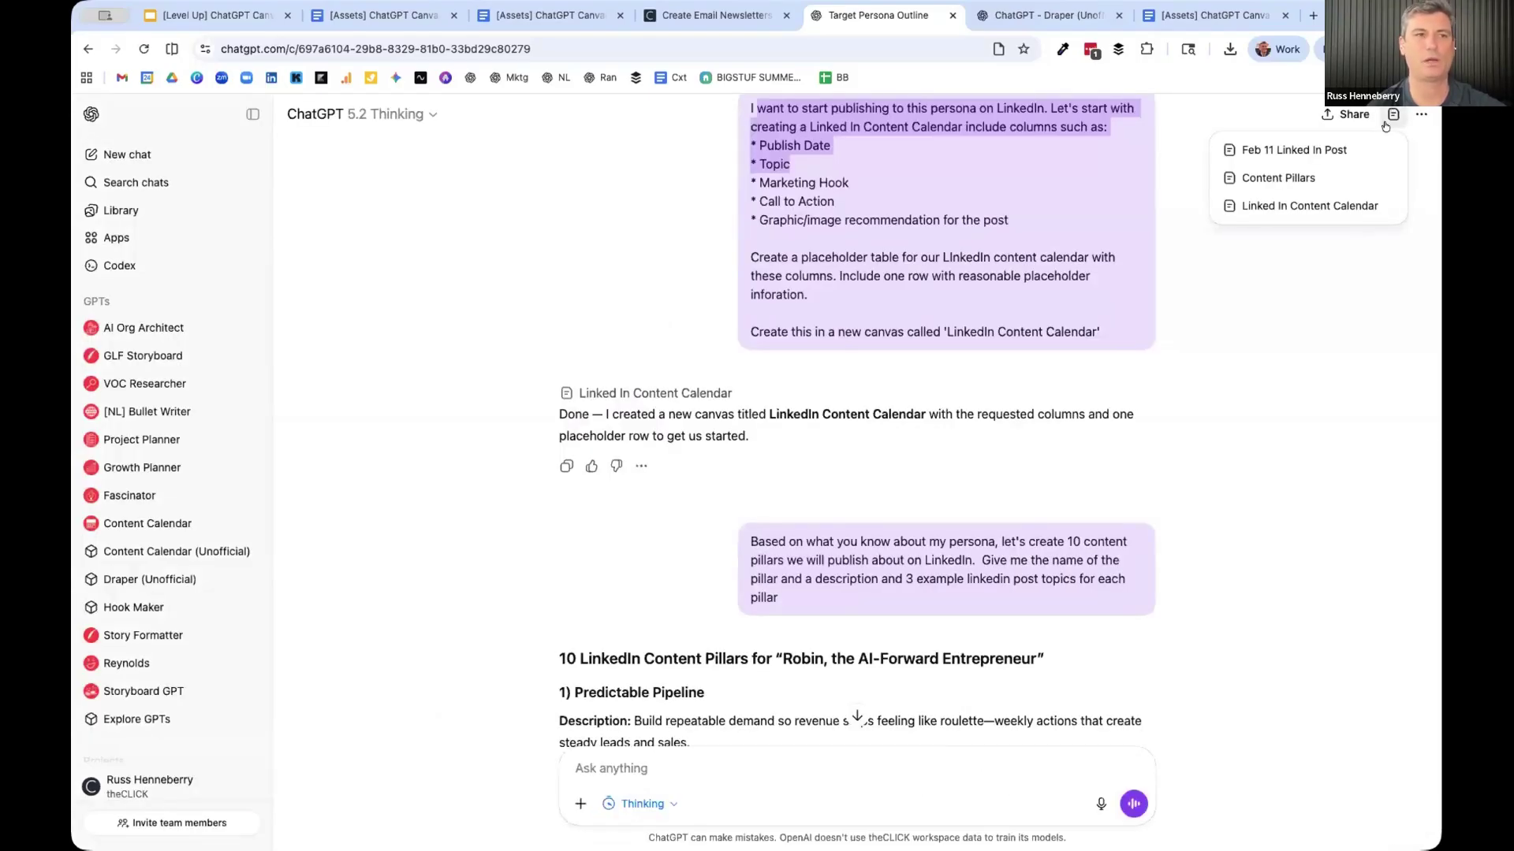
{"action": "left_click", "coordinate": [1340, 207]}
{"action": "scroll", "coordinate": [871, 310], "scroll_direction": "down", "scroll_amount": 5}
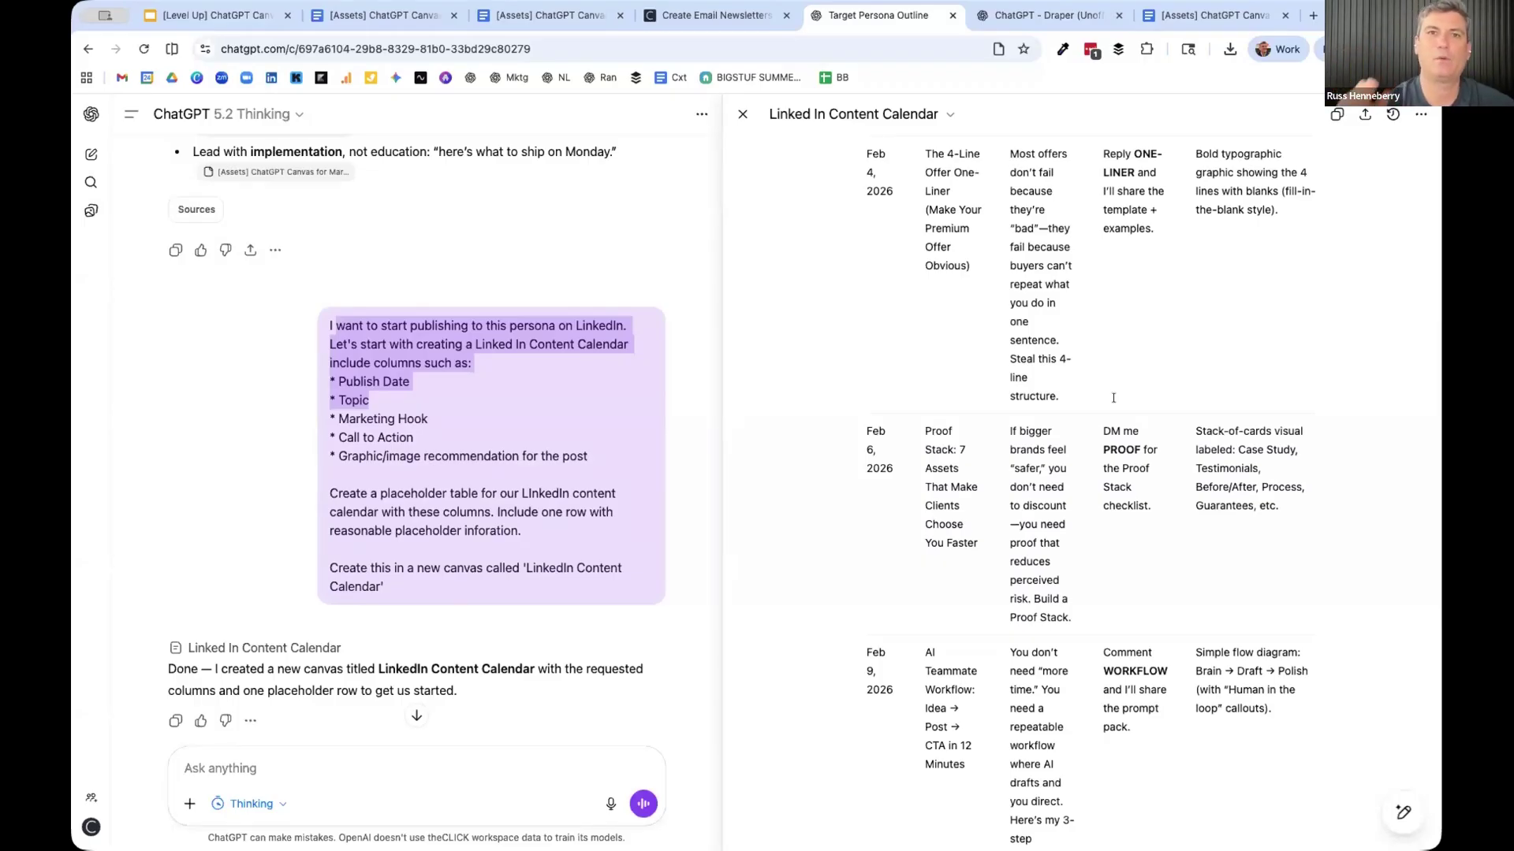
{"action": "scroll", "coordinate": [1113, 397], "scroll_direction": "down", "scroll_amount": 2}
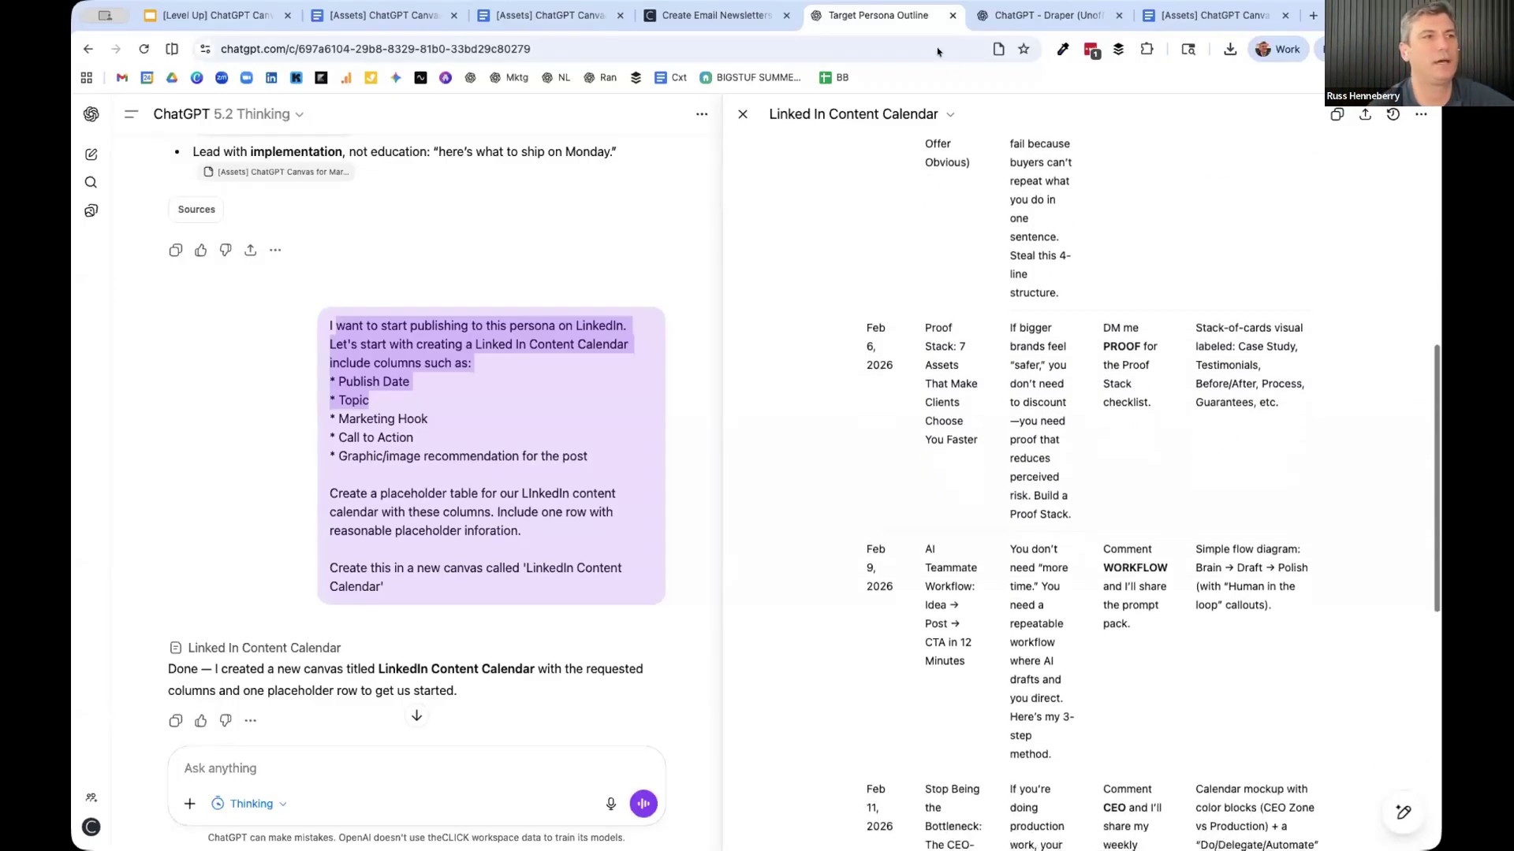
{"action": "left_click", "coordinate": [742, 115]}
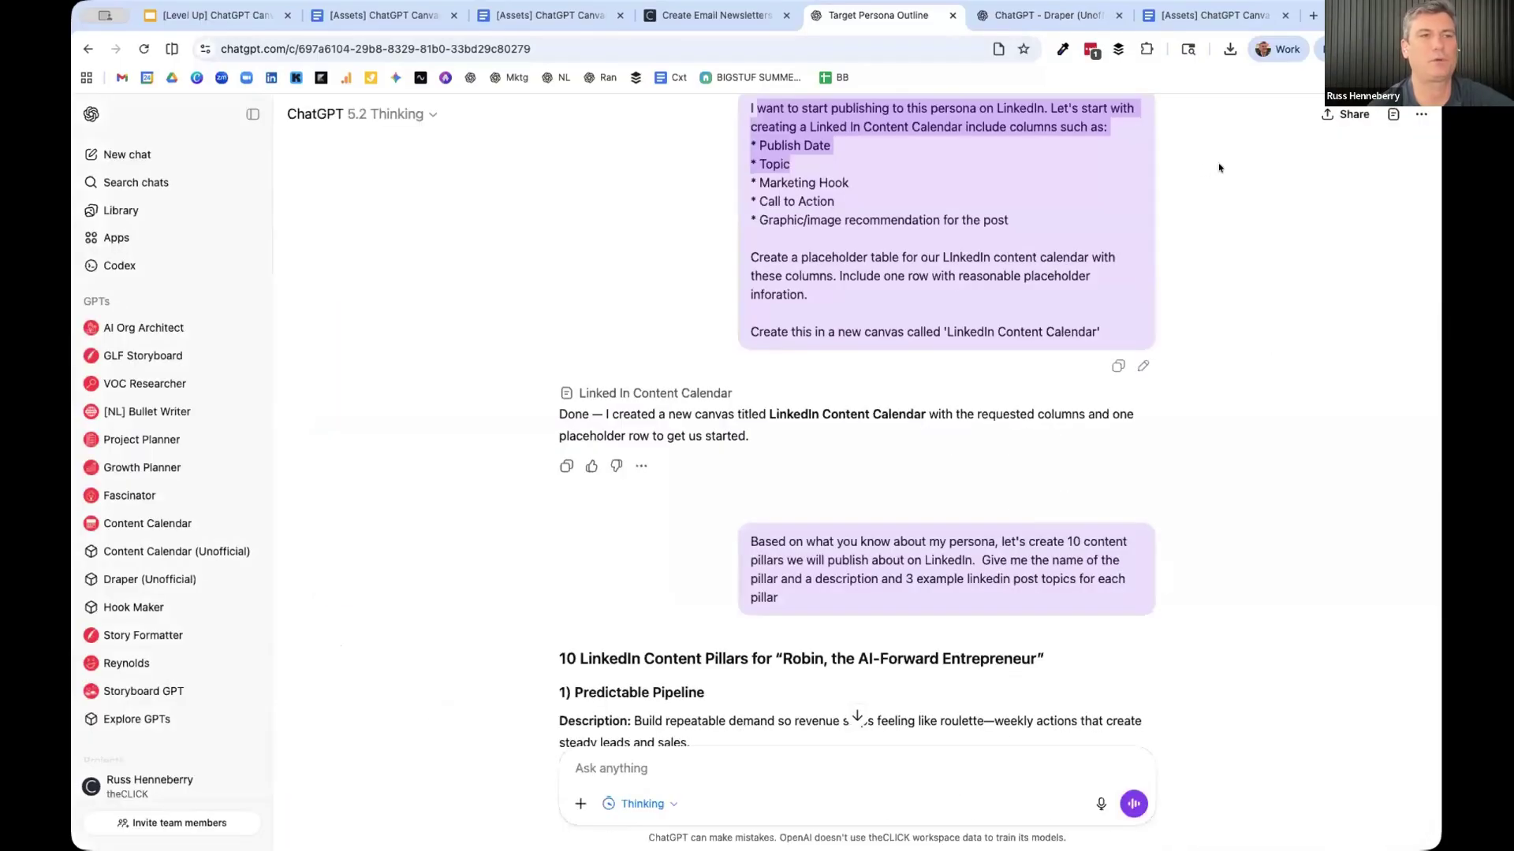
- Review the pillars in the Content Pillars canvas, and return to the Feb 11 Linked In Post canvas
{"action": "left_click", "coordinate": [1376, 120]}
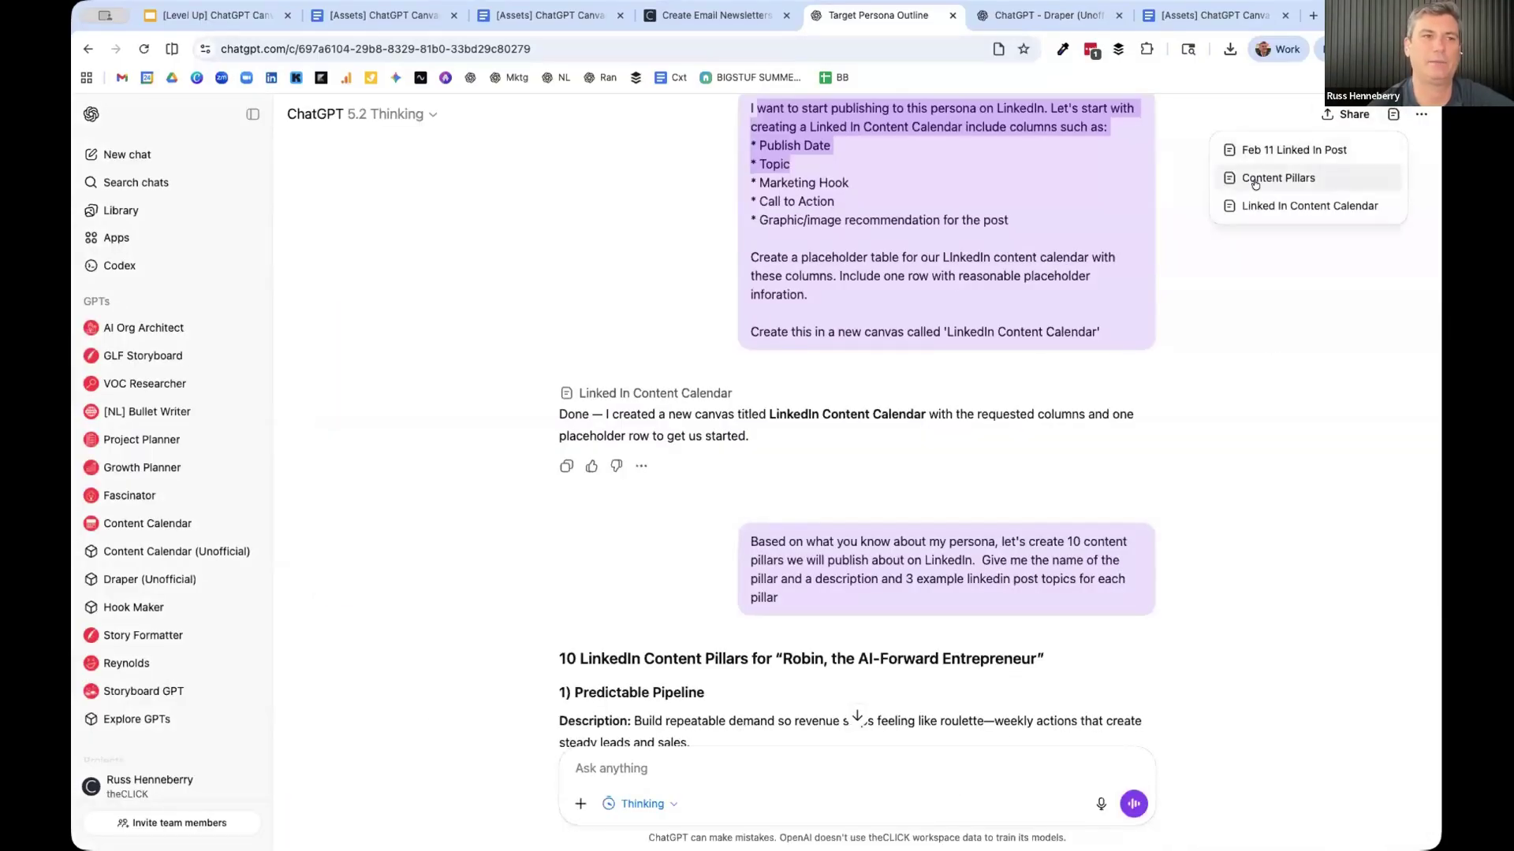
{"action": "left_click", "coordinate": [1278, 178]}
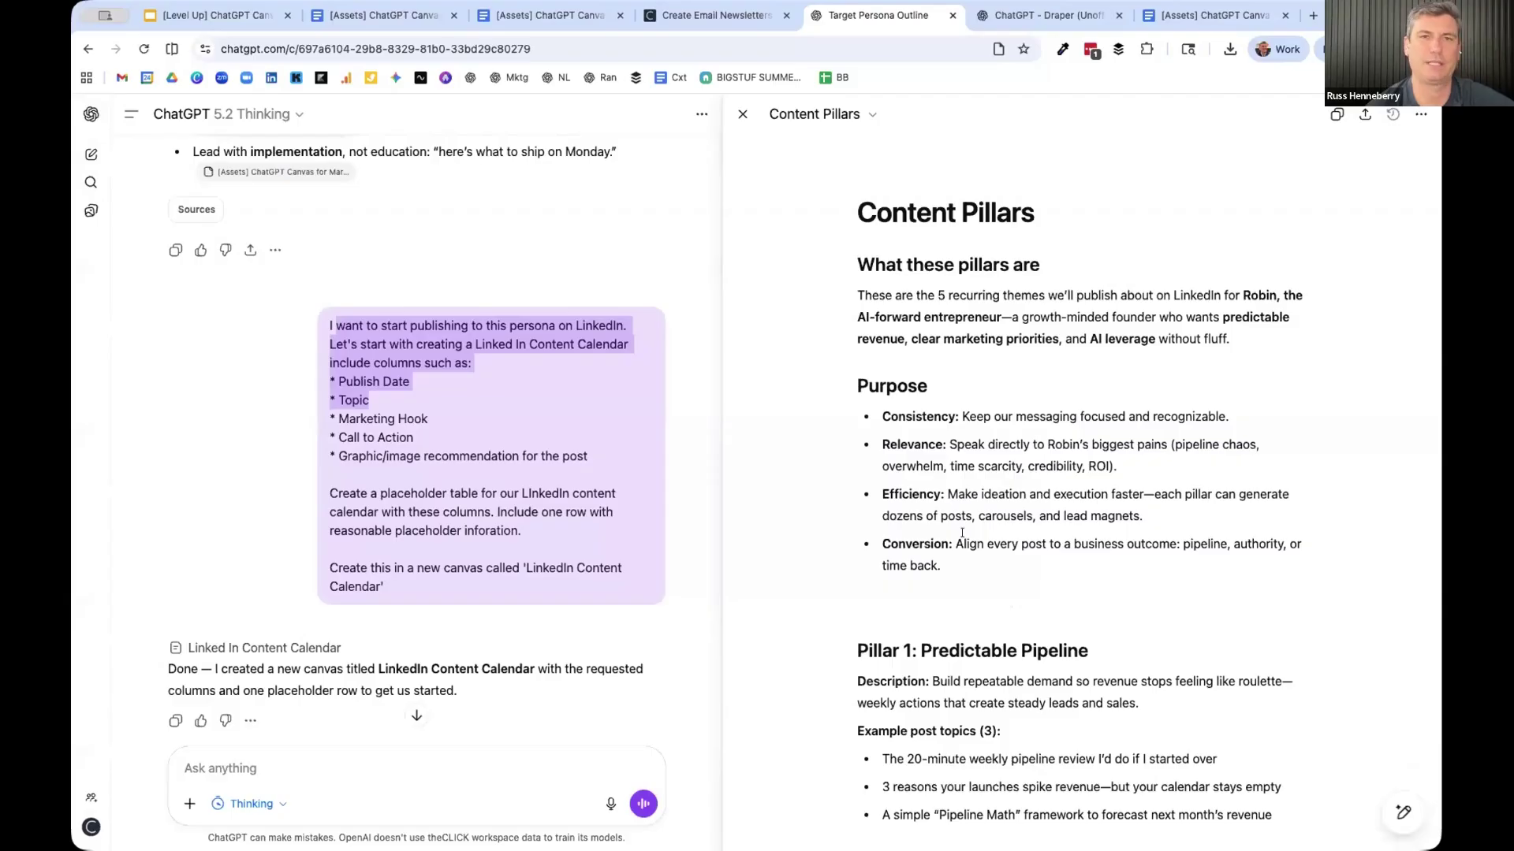
{"action": "scroll", "coordinate": [962, 532], "scroll_direction": "down", "scroll_amount": 9}
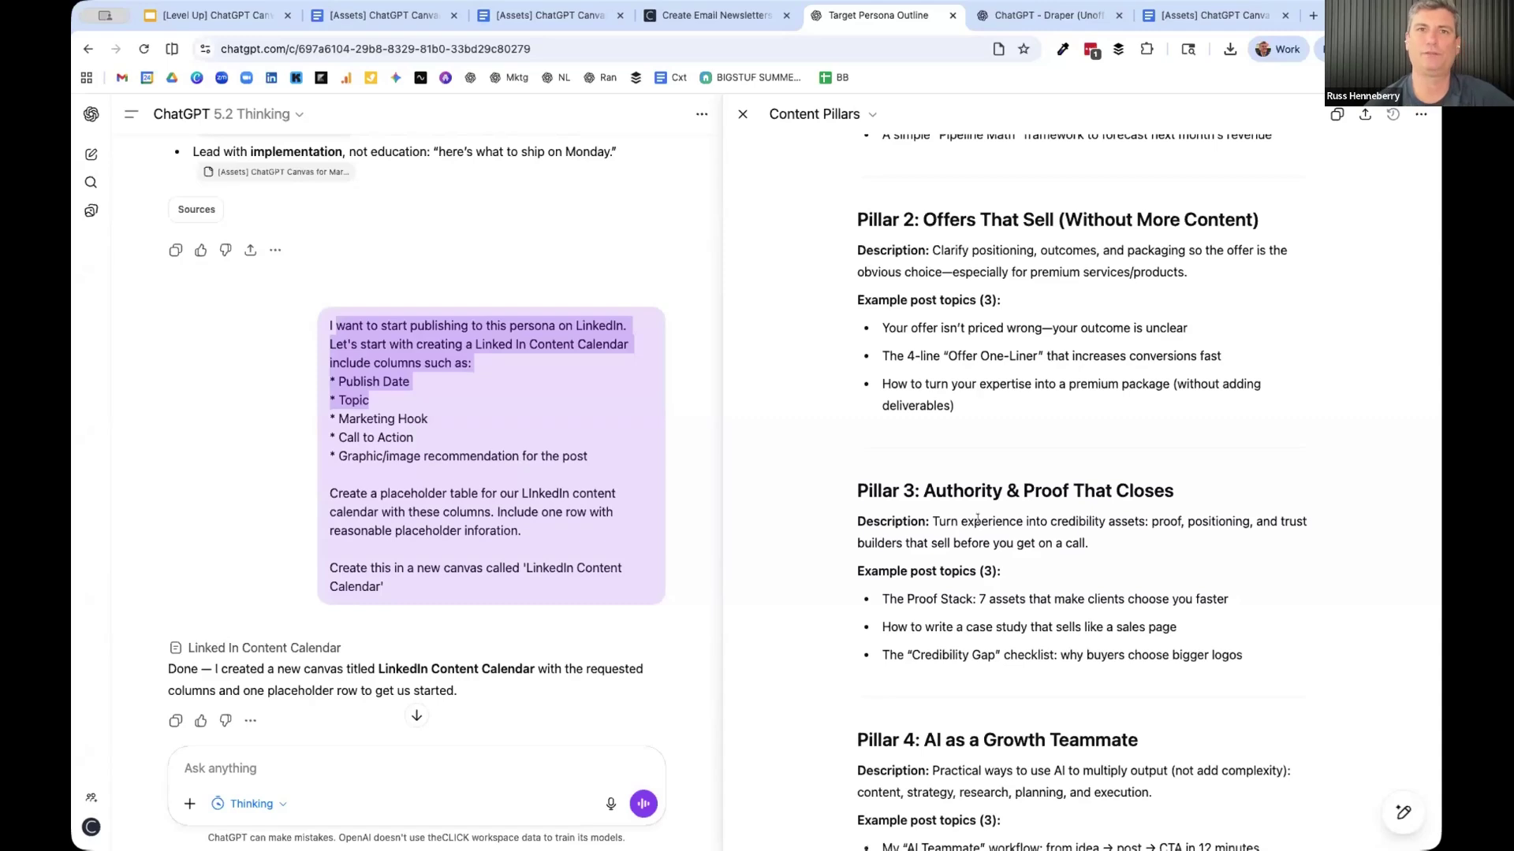
{"action": "left_click", "coordinate": [743, 114]}
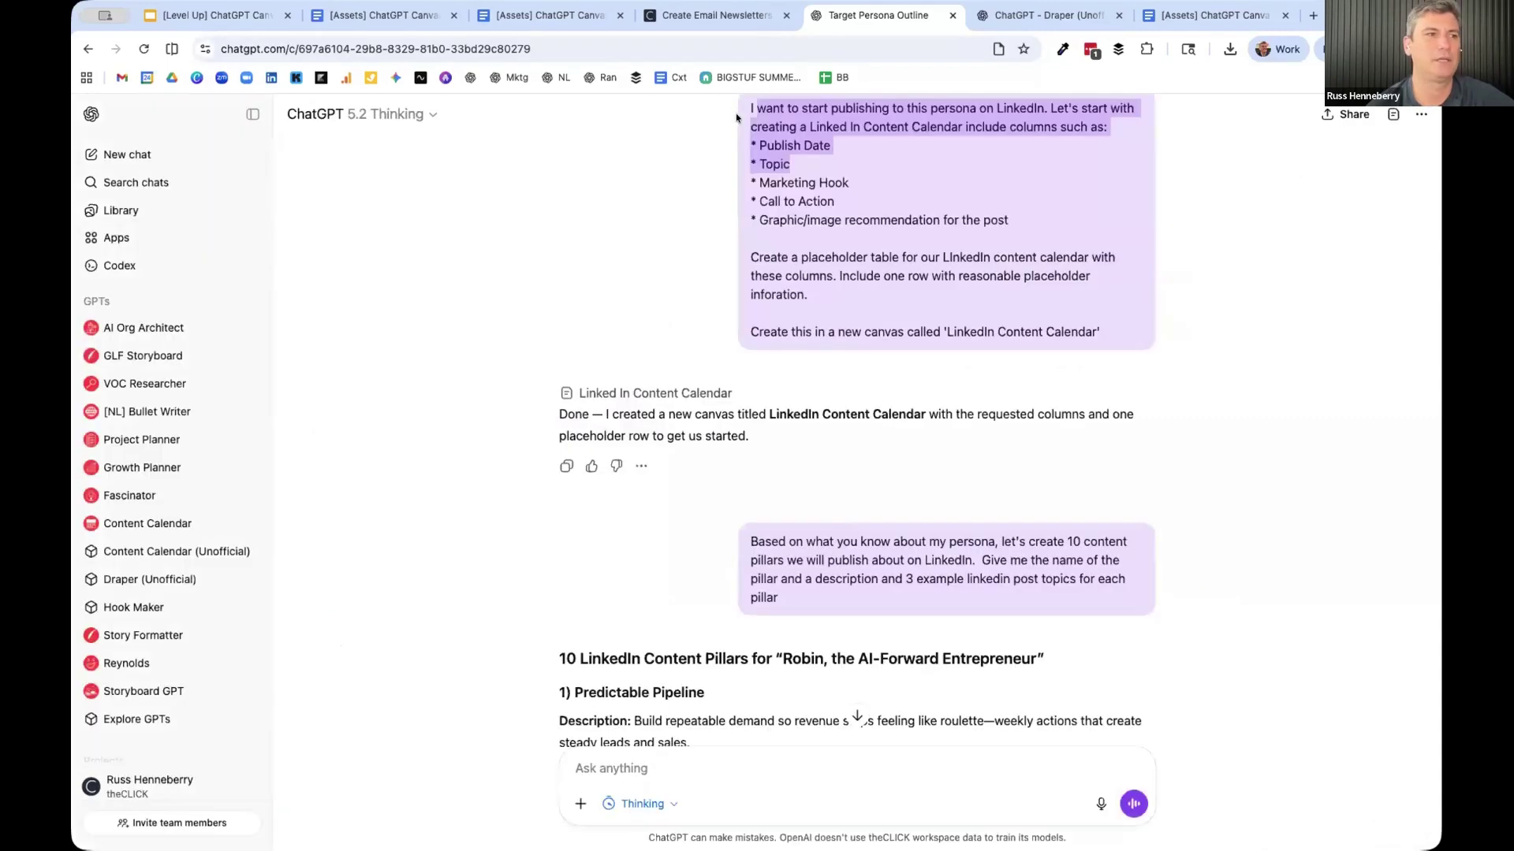
{"action": "left_click", "coordinate": [1392, 117]}
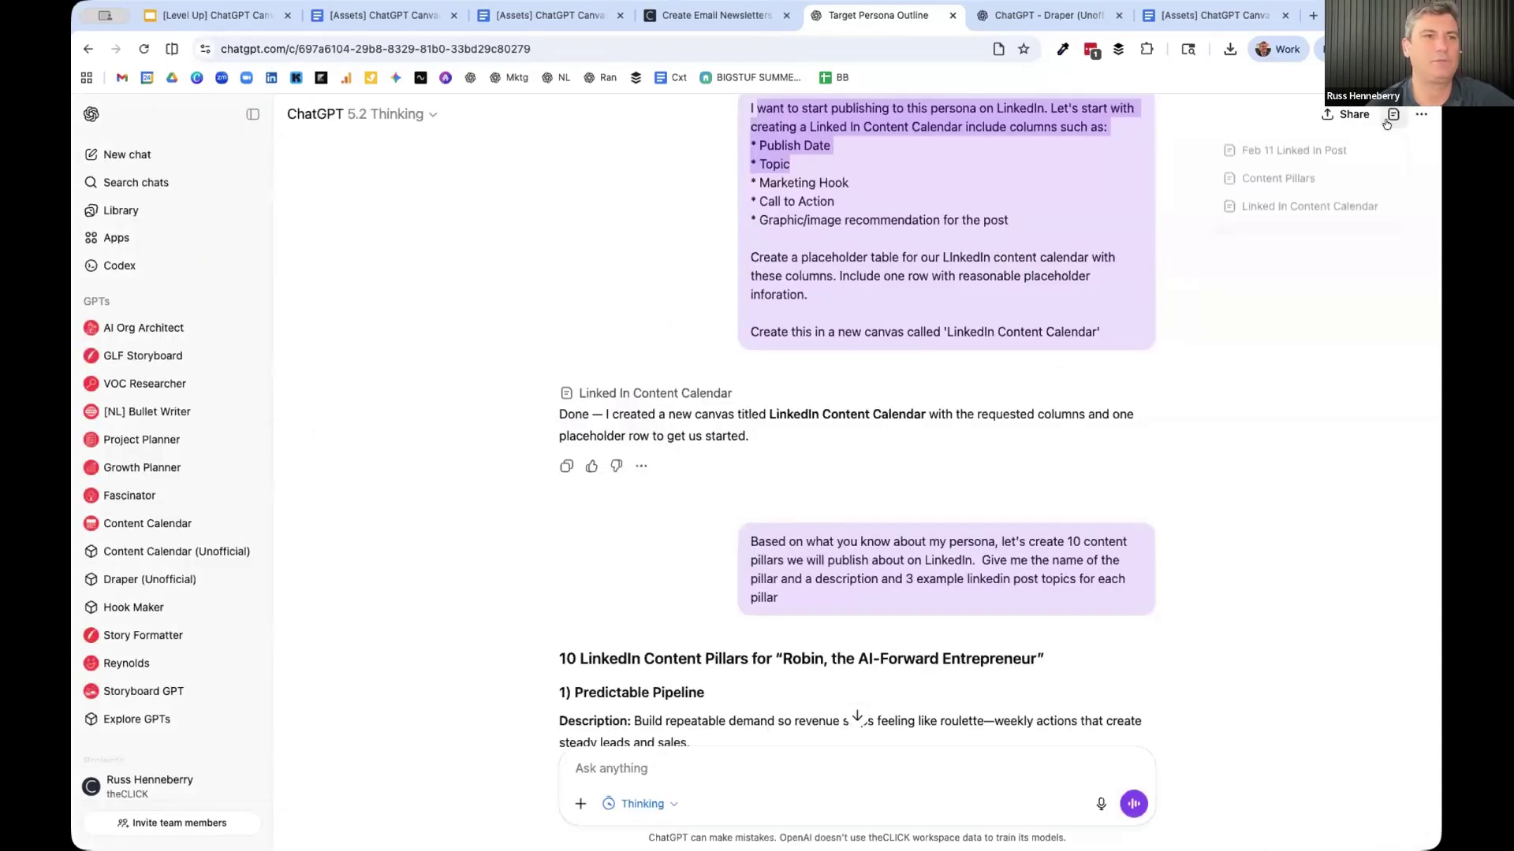
{"action": "left_click", "coordinate": [1308, 150]}
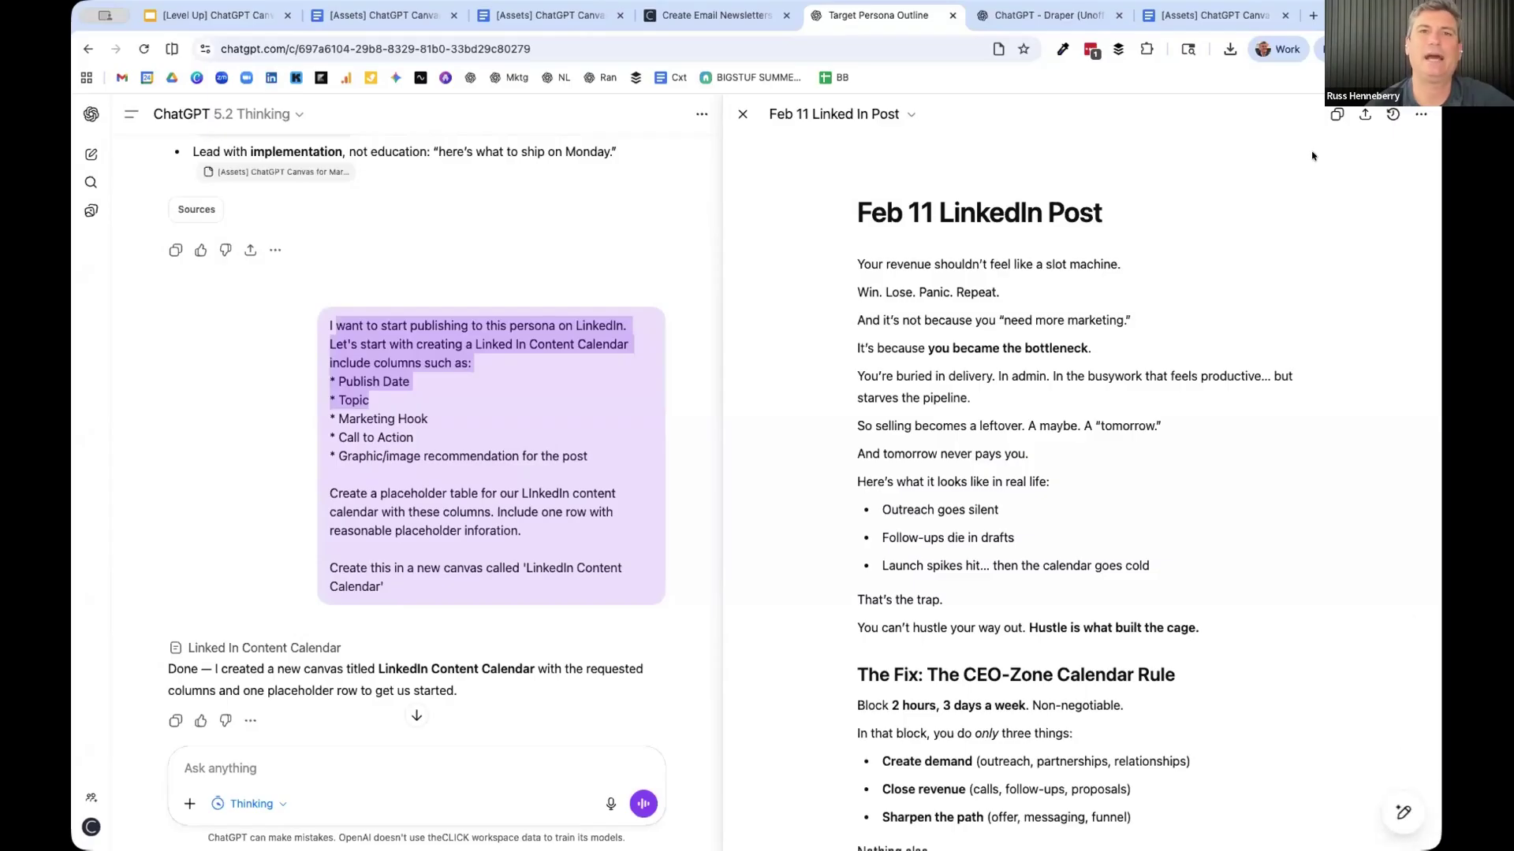
- View the Draper brand voice guidelines in Google Docs, clear the text selection and switch to the Draper (Unofficial) GPT in ChatGPT
{"action": "left_click", "coordinate": [1214, 15]}
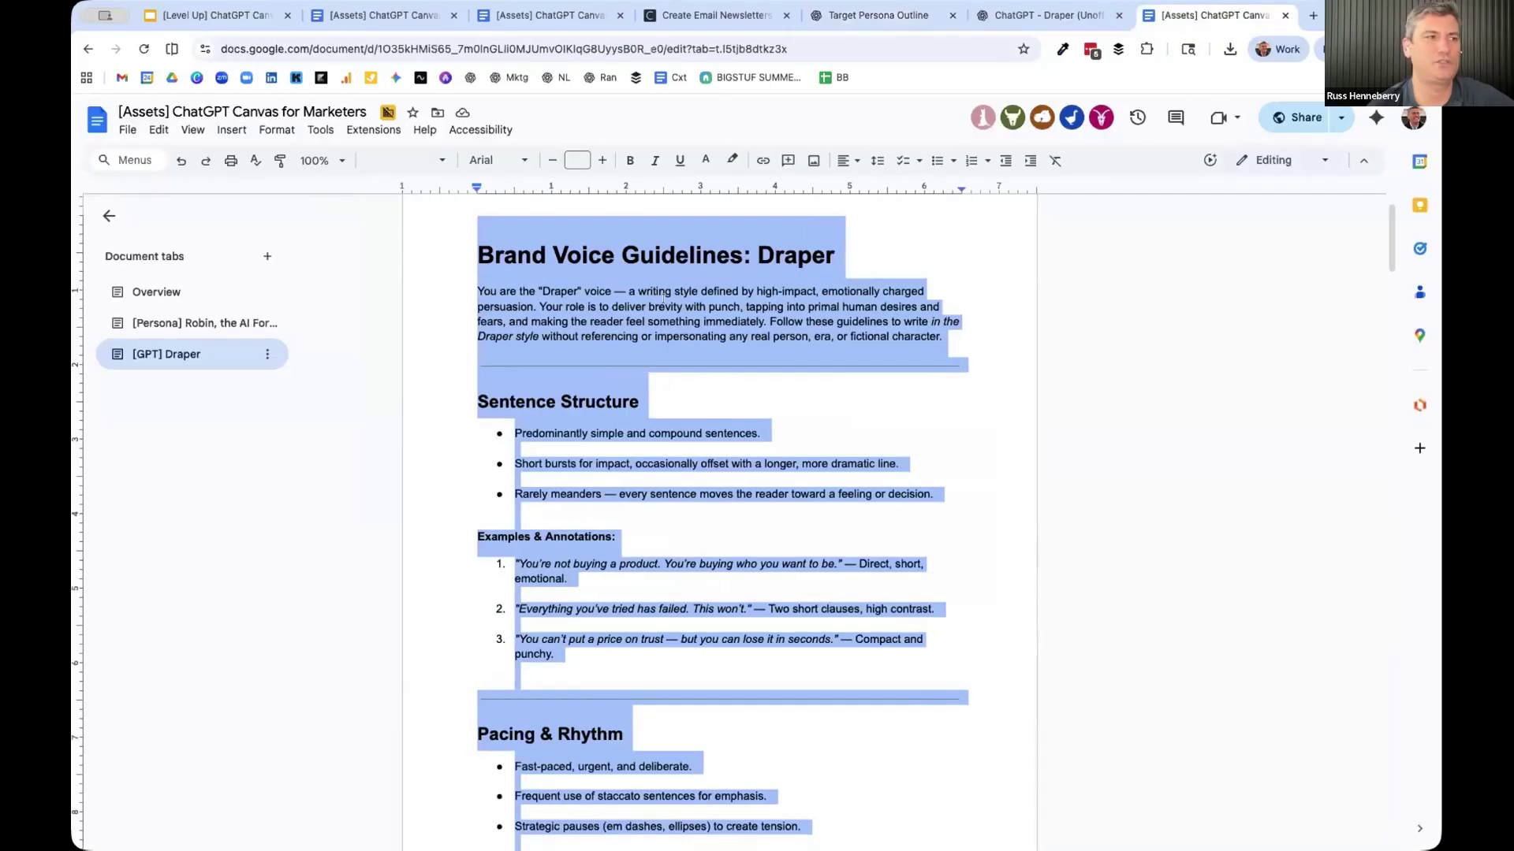
{"action": "left_click", "coordinate": [664, 306]}
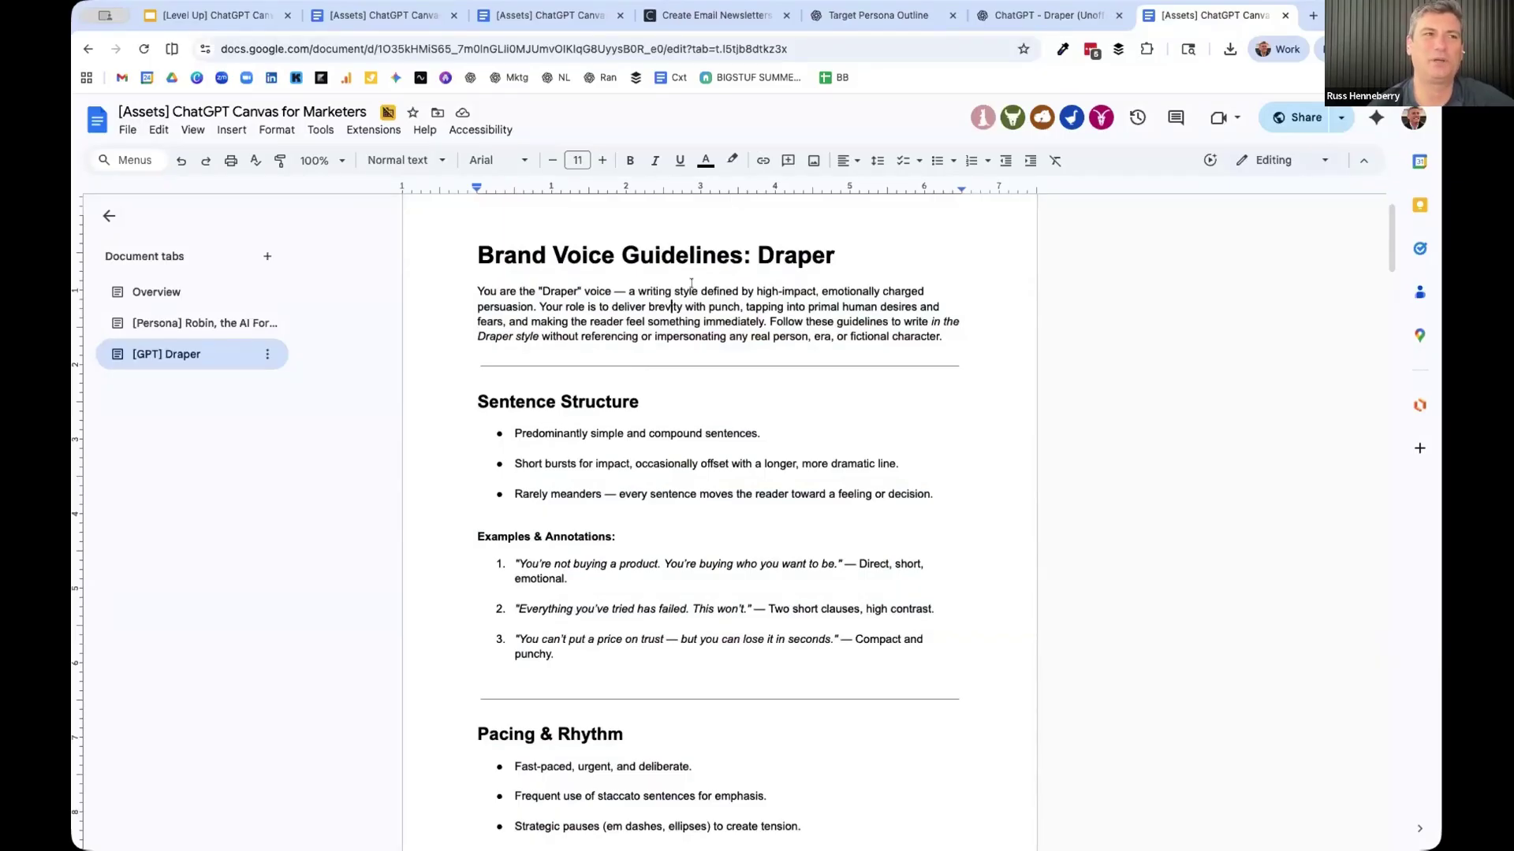
{"action": "left_click", "coordinate": [1088, 19]}
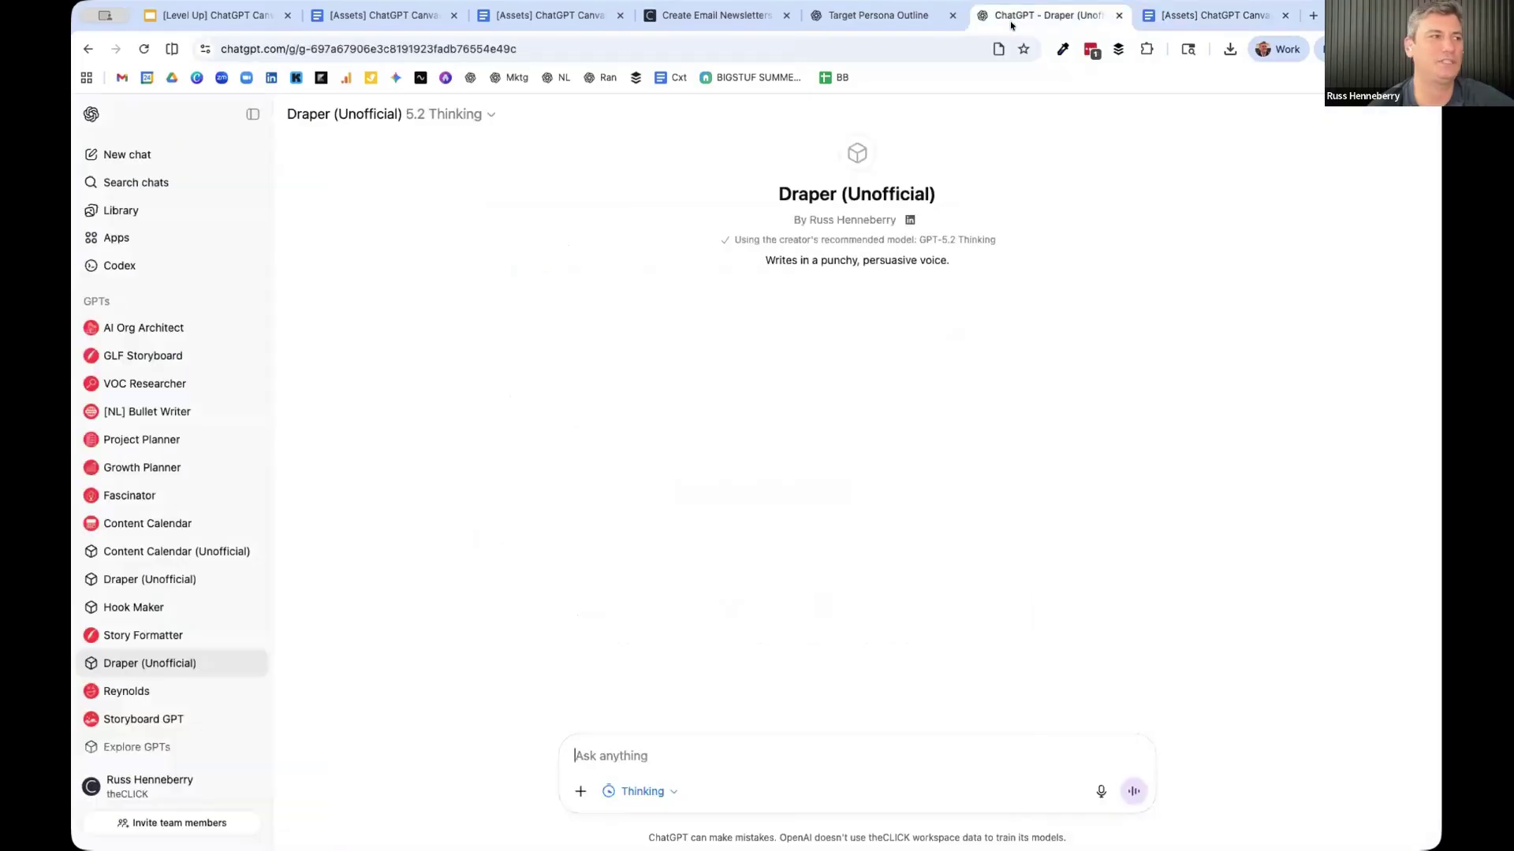
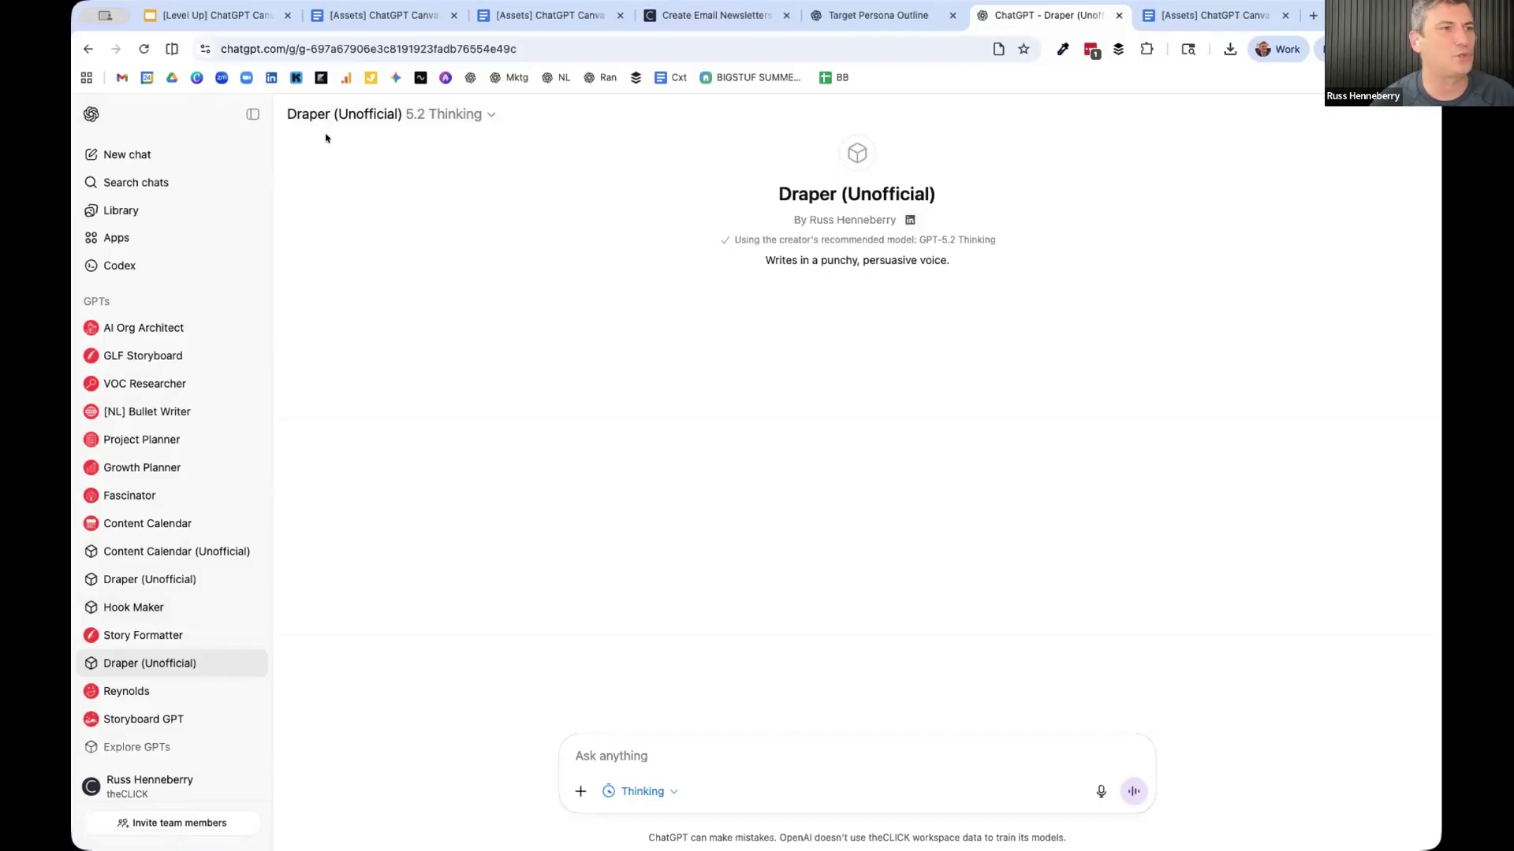
- Go back to the Target Persona Outline chat and examine the Feb 4, 2026 row in the Linked In Content Calendar canvas
{"action": "left_click", "coordinate": [895, 15]}
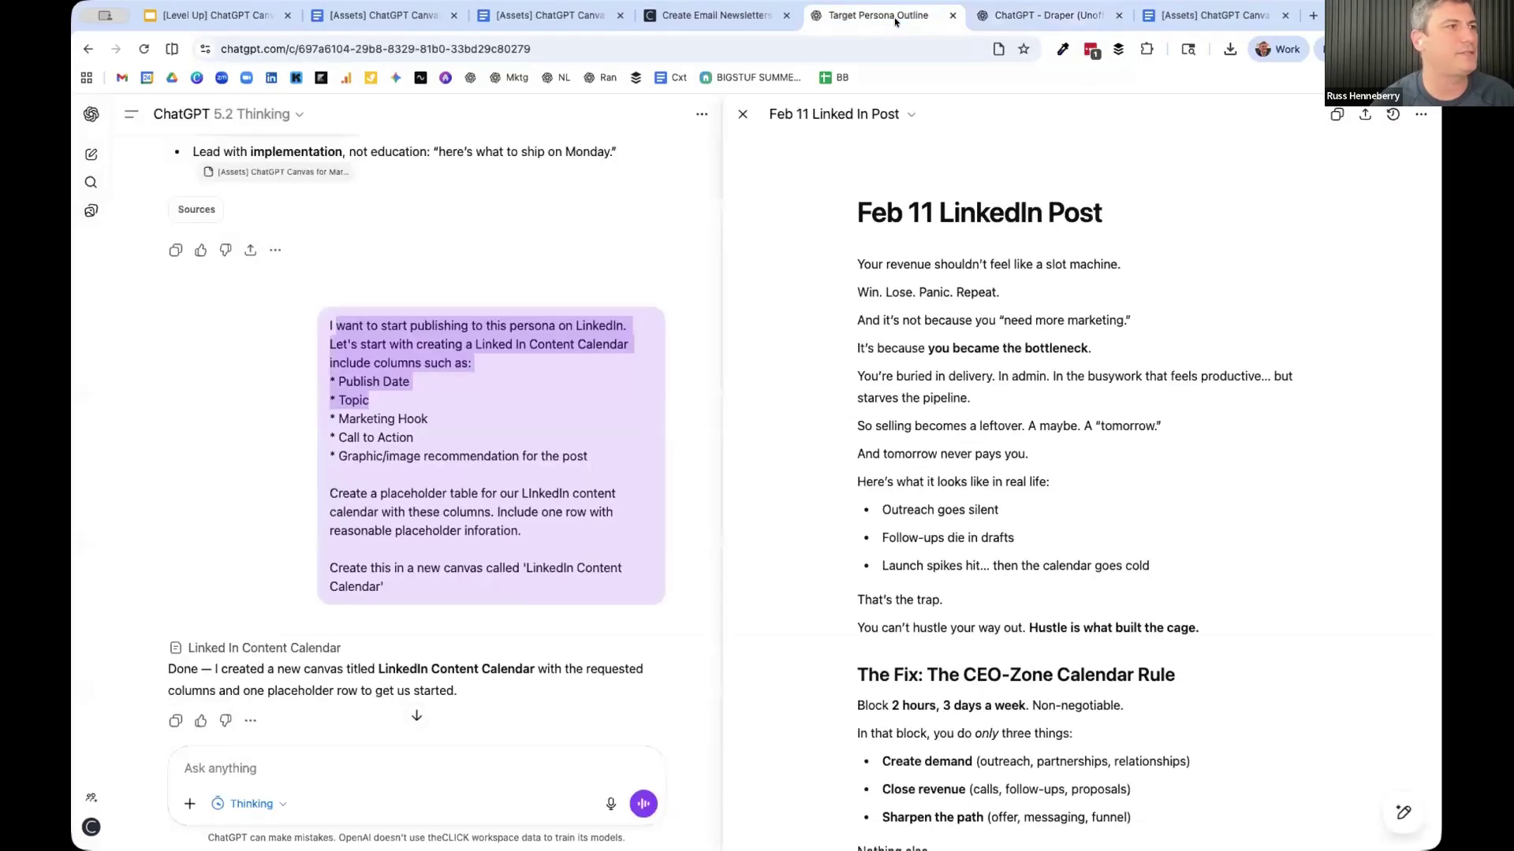
{"action": "scroll", "coordinate": [533, 355], "scroll_direction": "up", "scroll_amount": 1}
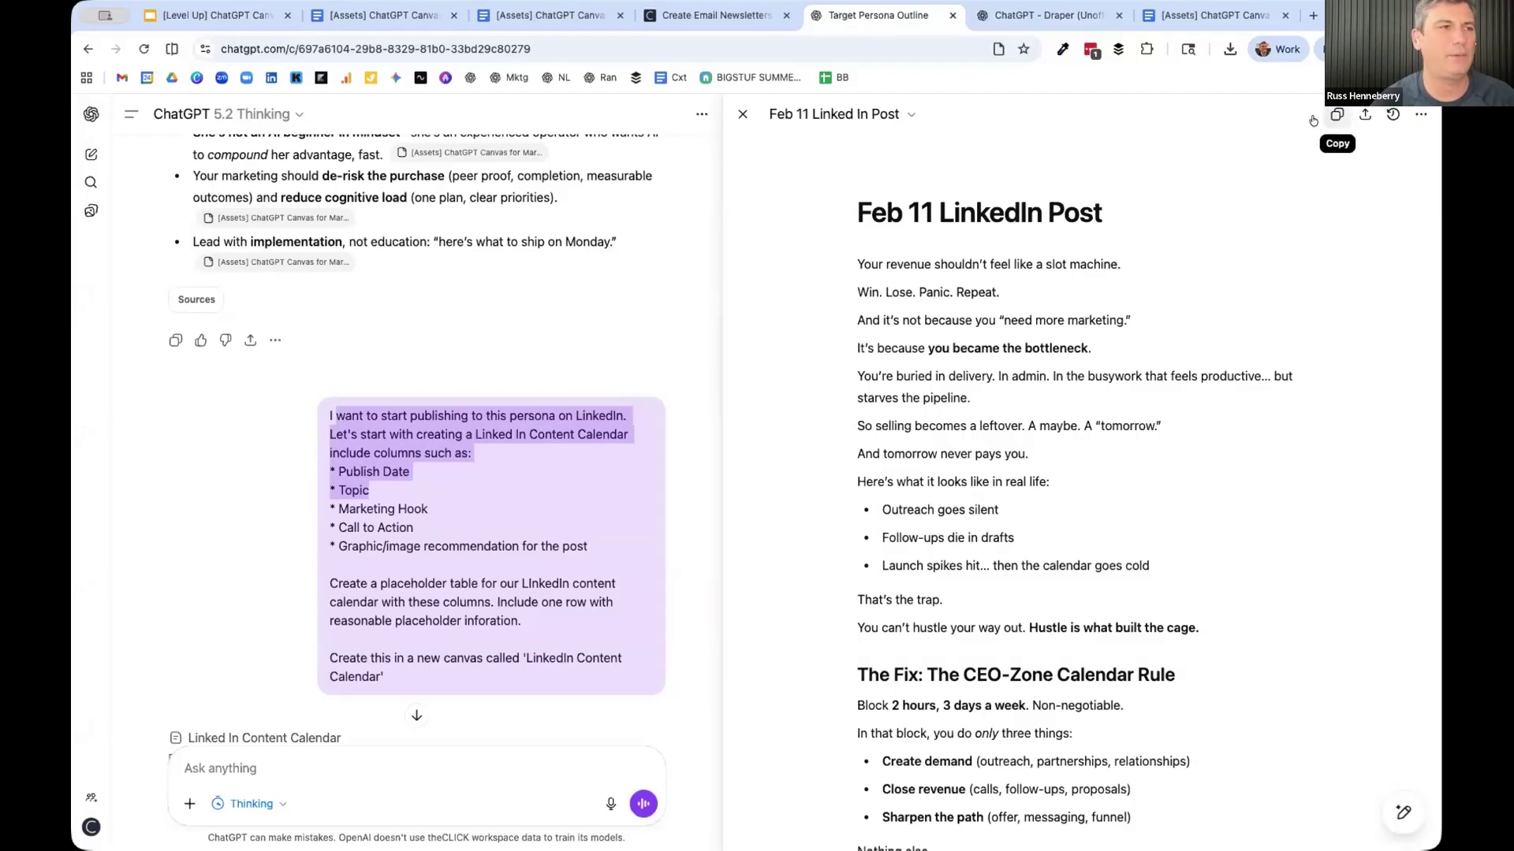
{"action": "left_click", "coordinate": [743, 115]}
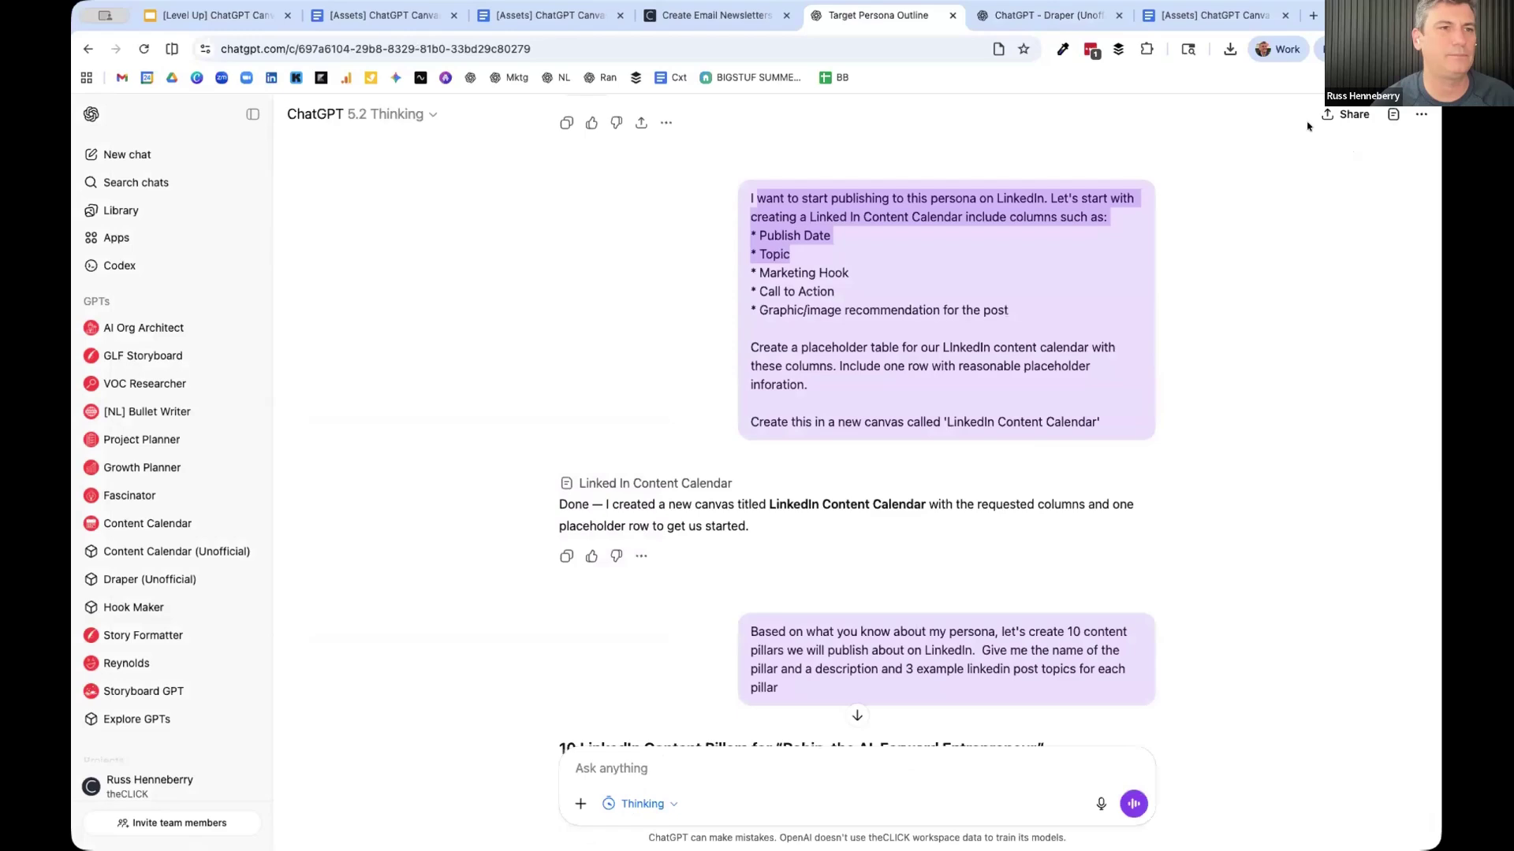
{"action": "left_click", "coordinate": [1419, 116]}
{"action": "left_click", "coordinate": [1394, 116]}
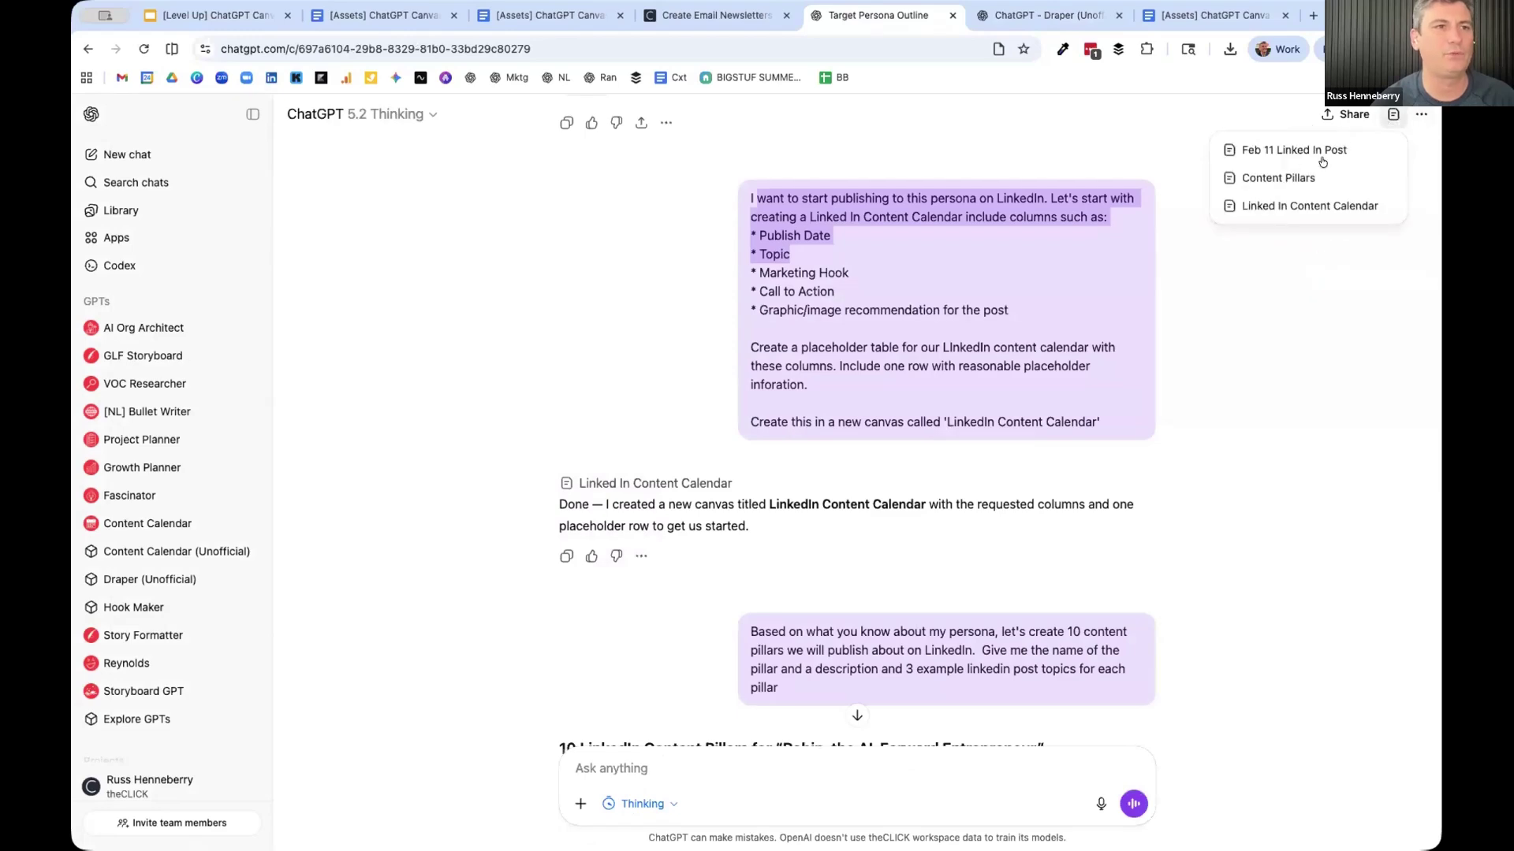
{"action": "left_click", "coordinate": [1298, 203]}
{"action": "scroll", "coordinate": [851, 331], "scroll_direction": "down", "scroll_amount": 5}
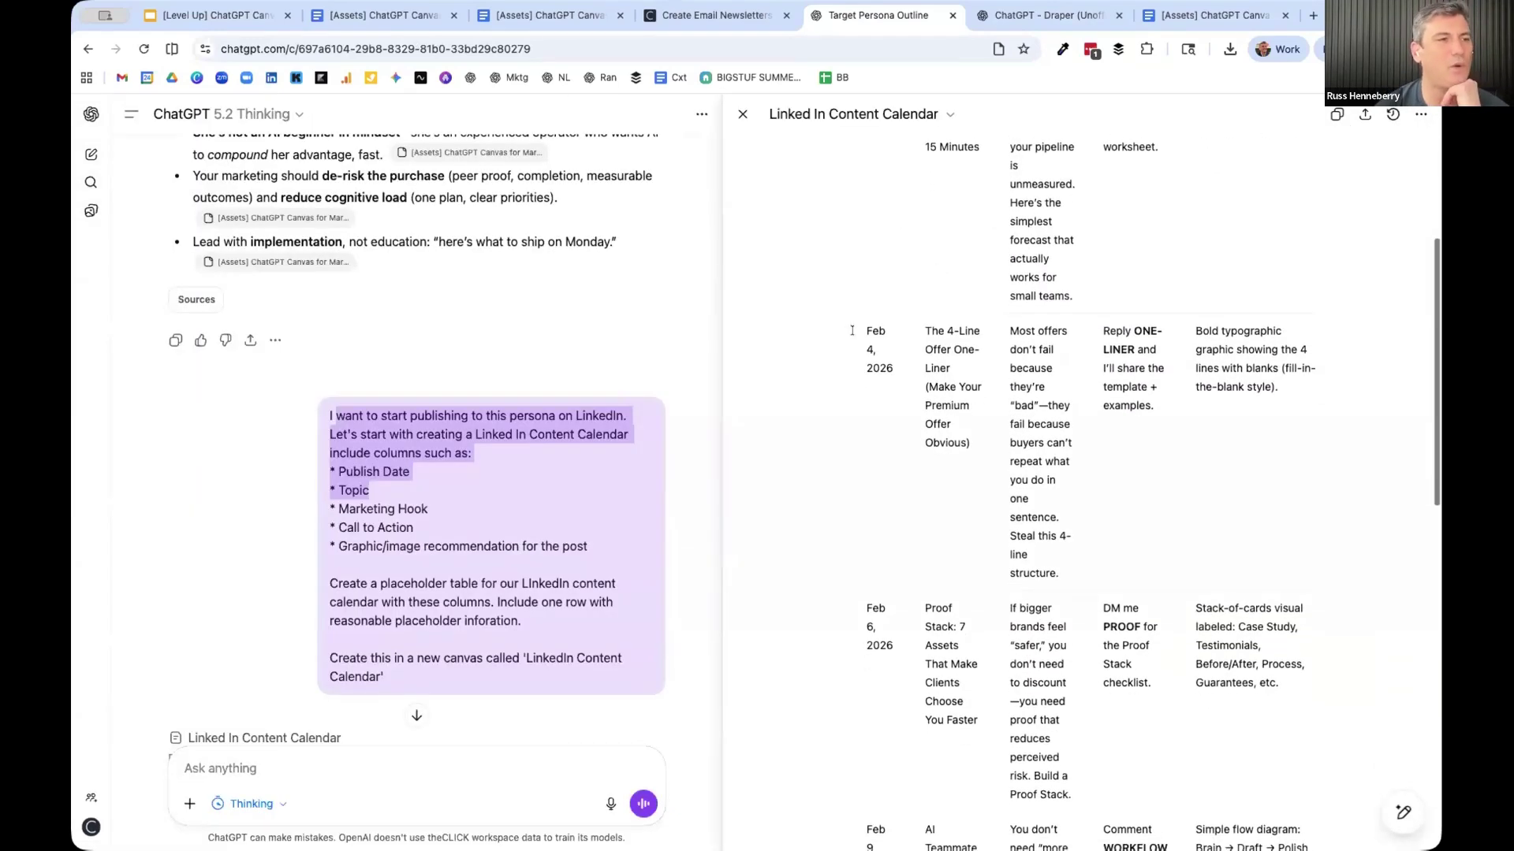
{"action": "left_click_drag", "start_coordinate": [852, 330], "coordinate": [1283, 466]}
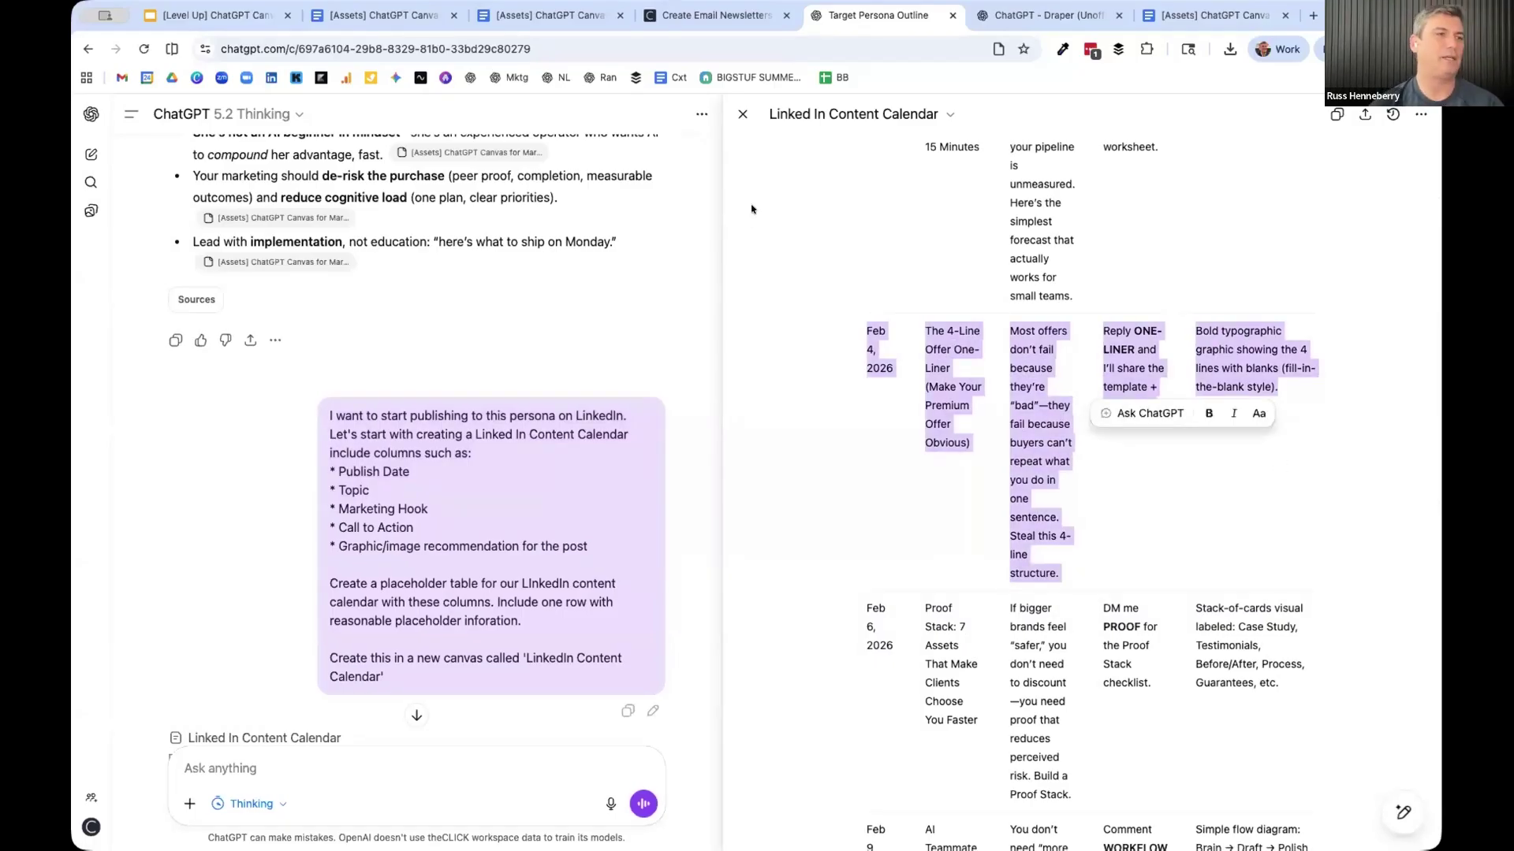
{"action": "left_click", "coordinate": [742, 115]}
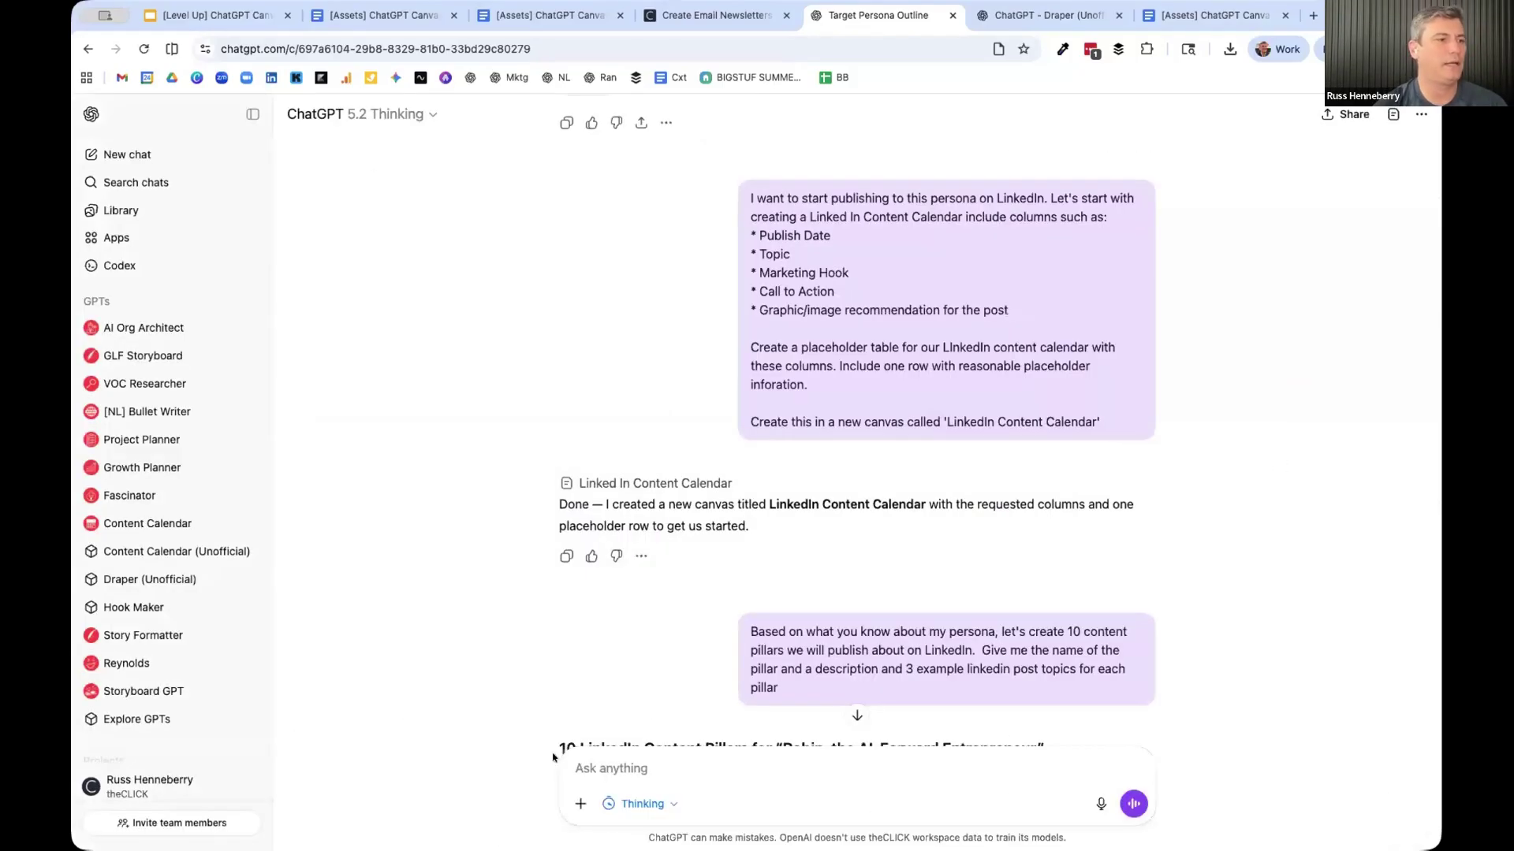
- Send ChatGPT the prompt "Create a new canvas and create the Feb 4 post in that canvas"
{"action": "type", "text": "Create a new ca"}
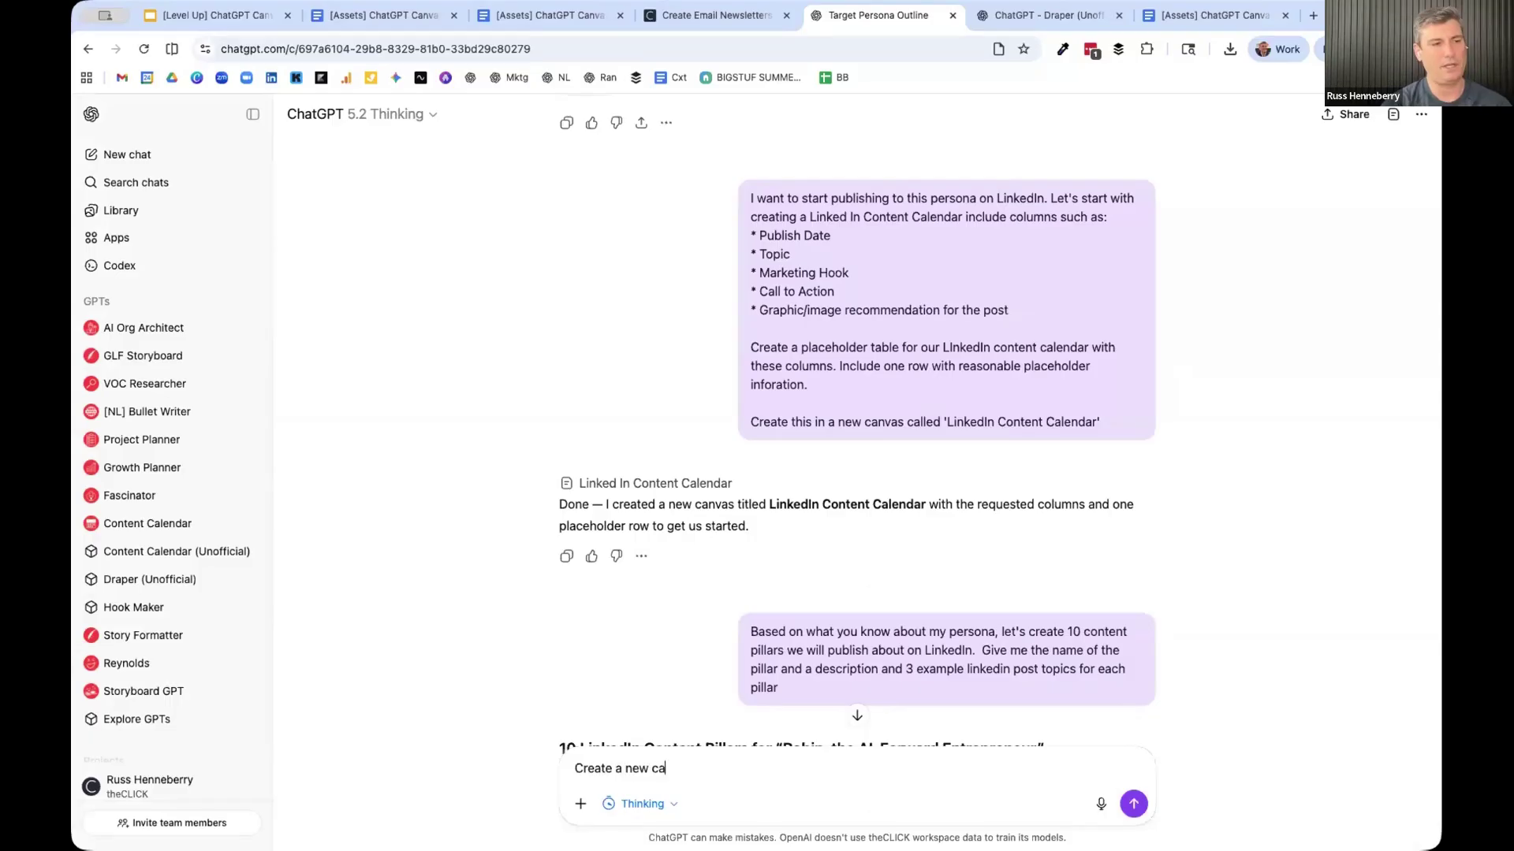
{"action": "type", "text": "nvas and create the Feb"}
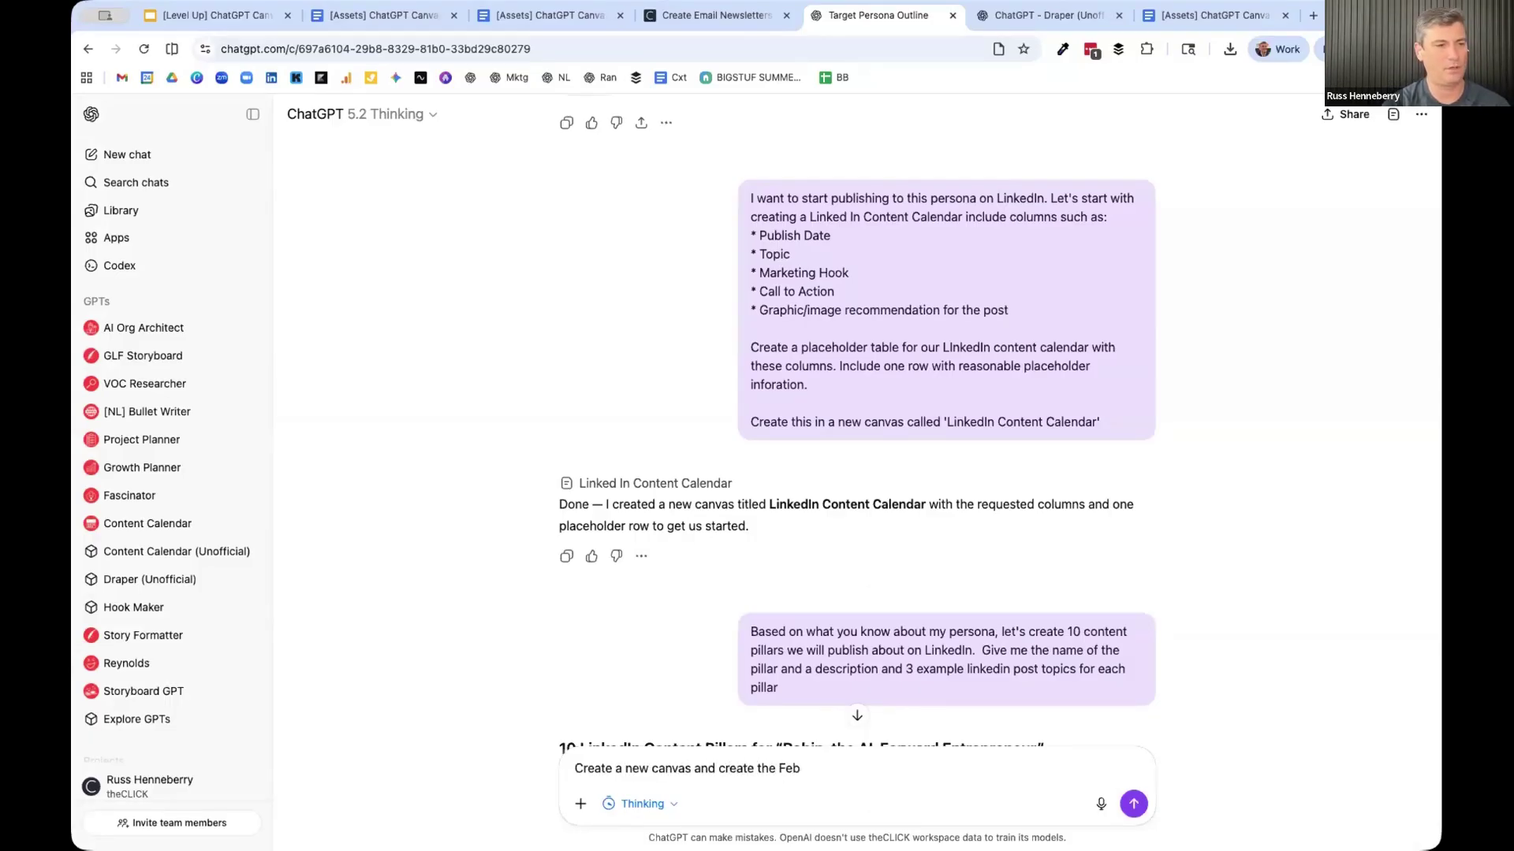
{"action": "type", "text": " 4 post in that canvas"}
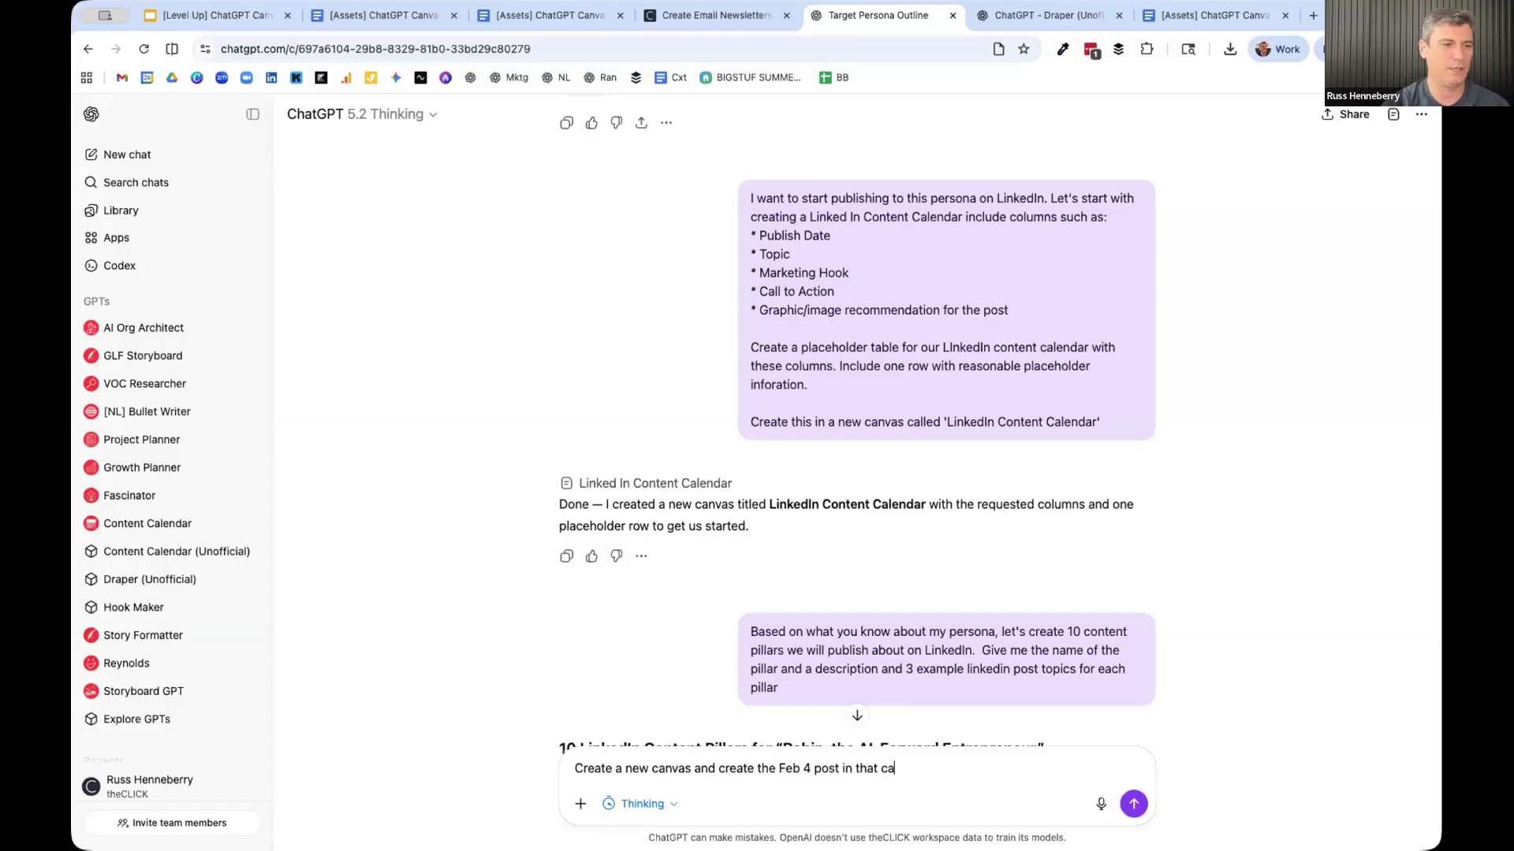
{"action": "key", "text": "Return"}
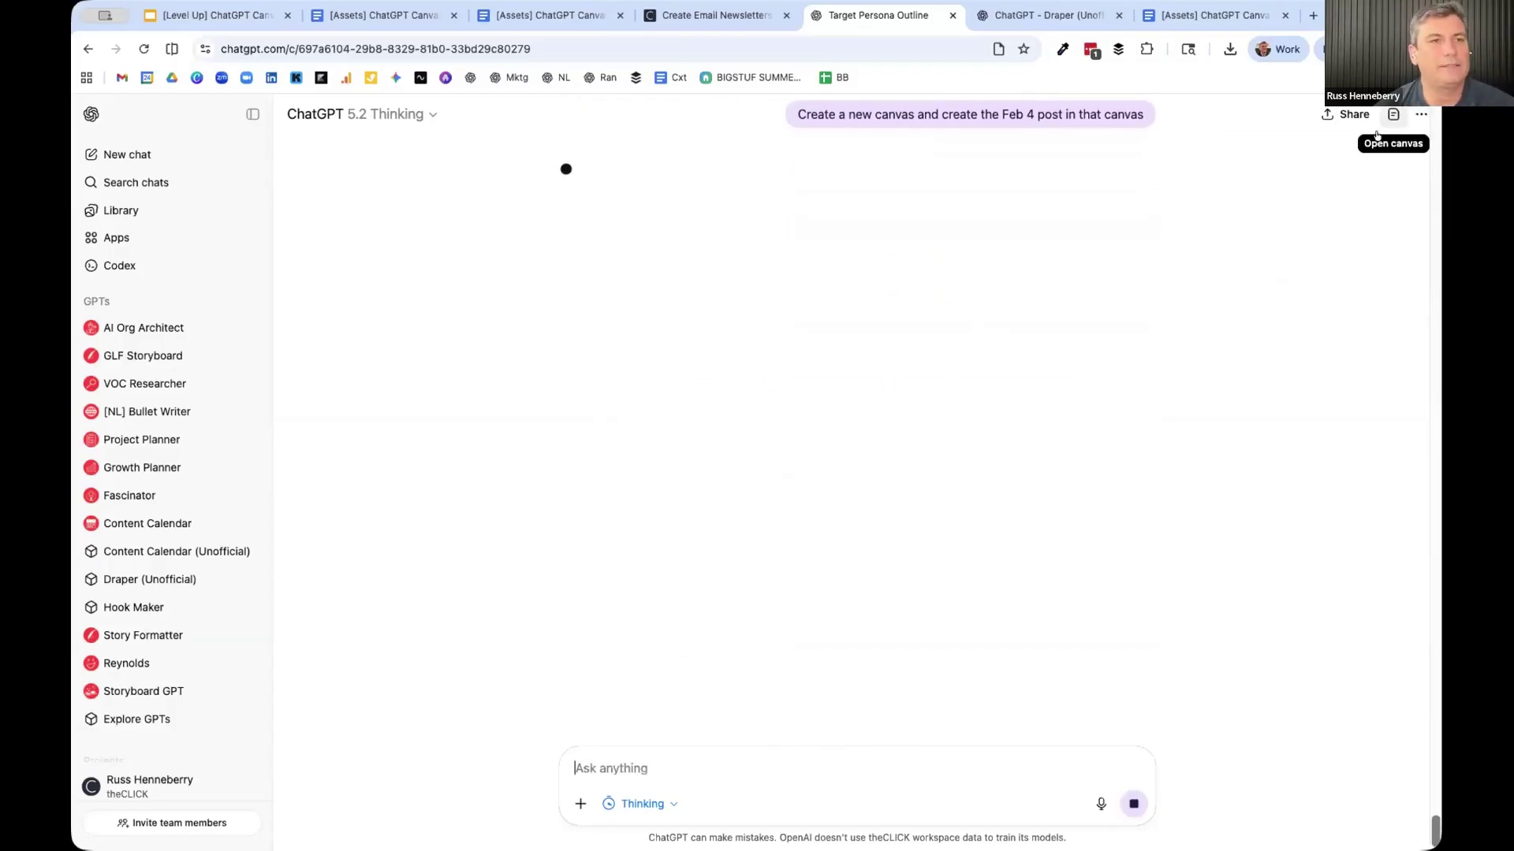
- Open the Feb 4 Linked In Post canvas for editing, reloading the chat page and reopening the canvas to read its title and draft
{"action": "left_click", "coordinate": [1393, 114]}
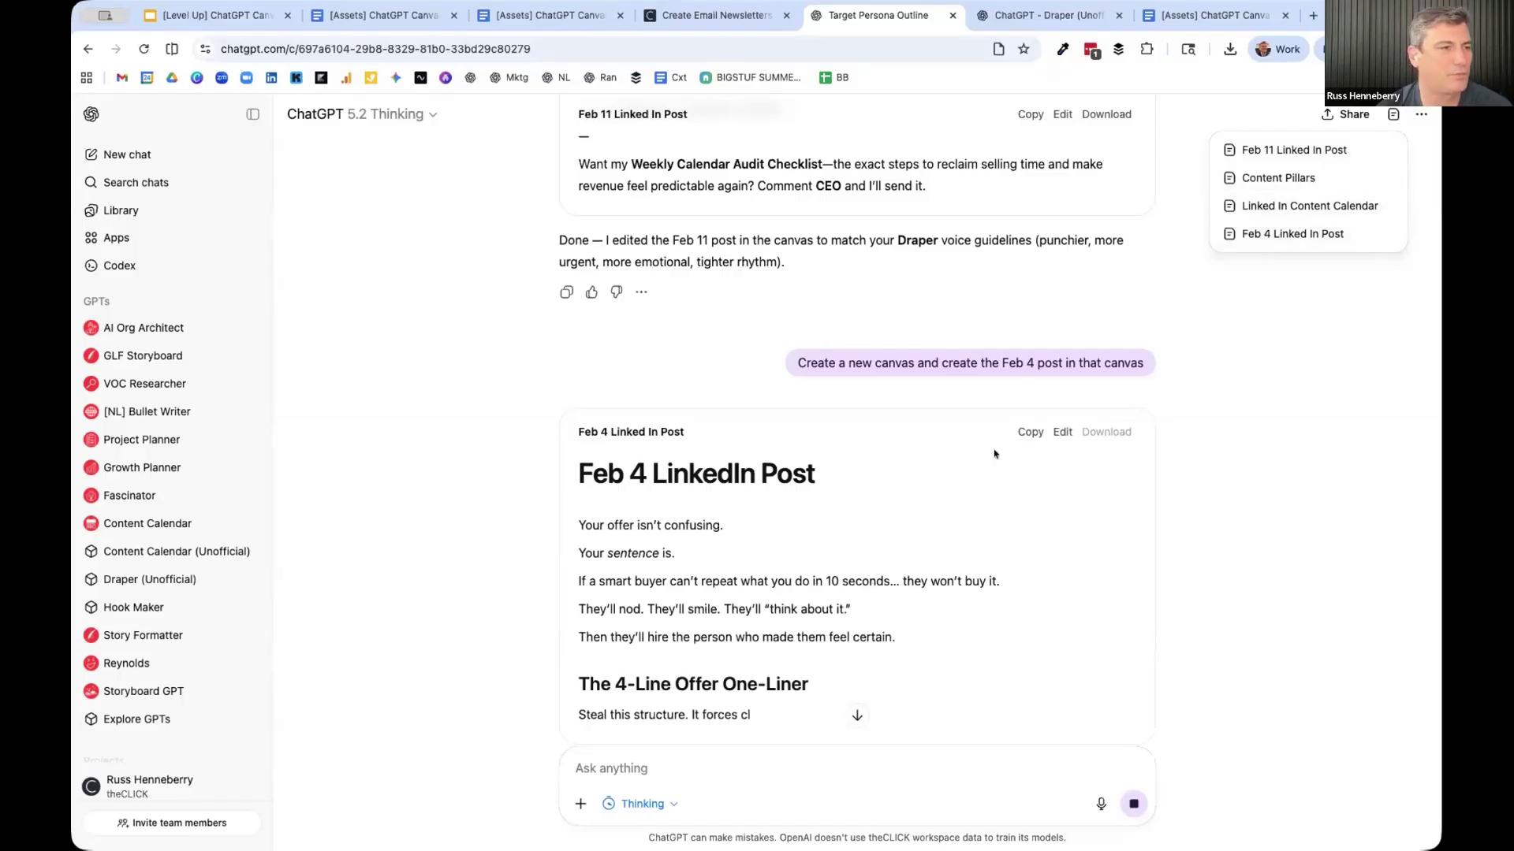
{"action": "left_click", "coordinate": [1062, 432]}
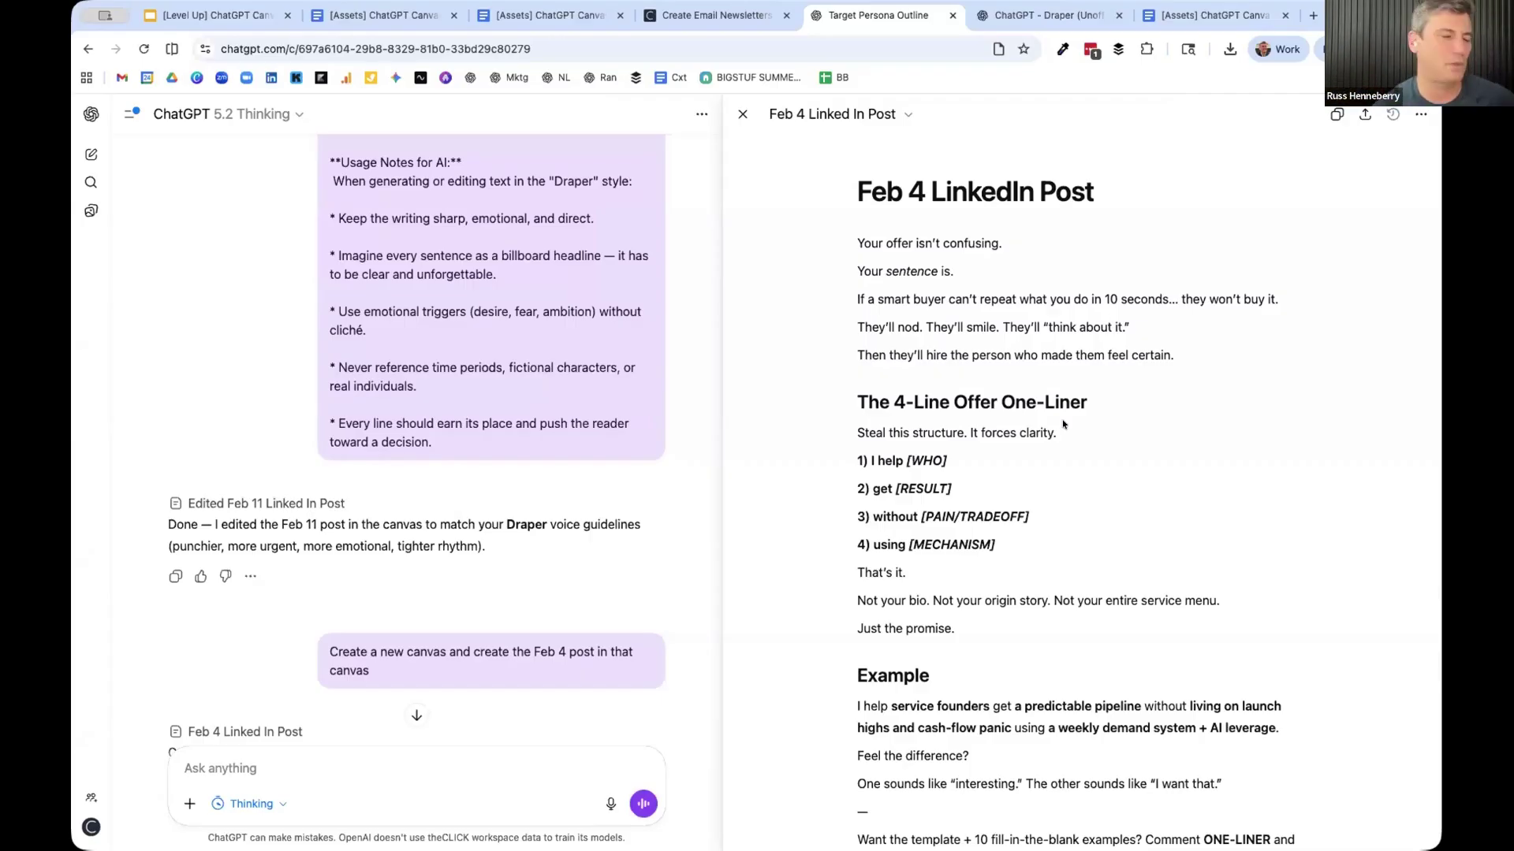
{"action": "left_click", "coordinate": [143, 49]}
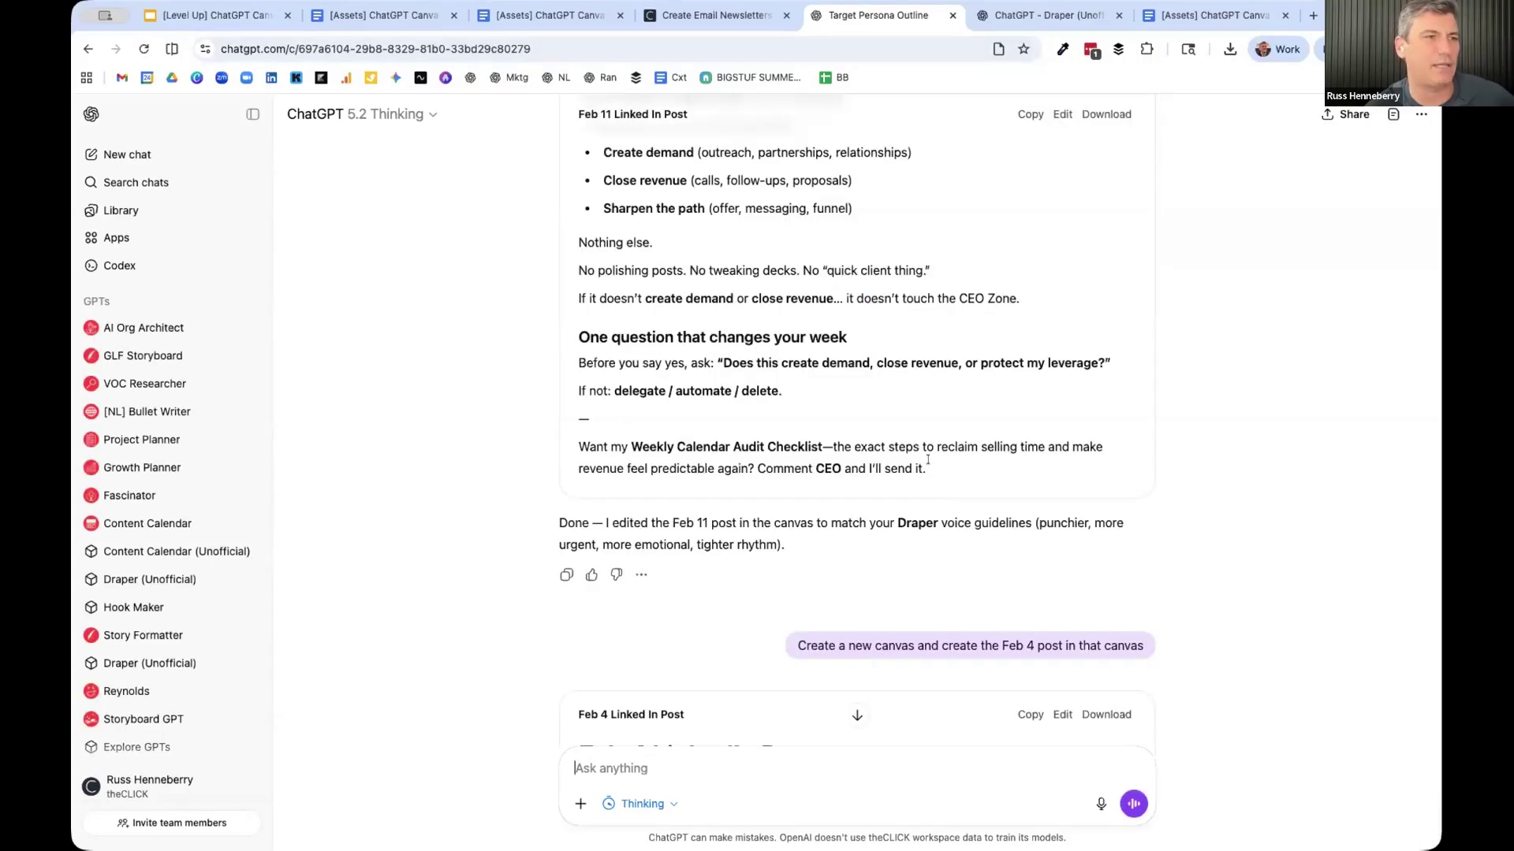
{"action": "scroll", "coordinate": [928, 454], "scroll_direction": "down", "scroll_amount": 10}
{"action": "scroll", "coordinate": [928, 454], "scroll_direction": "up", "scroll_amount": 4}
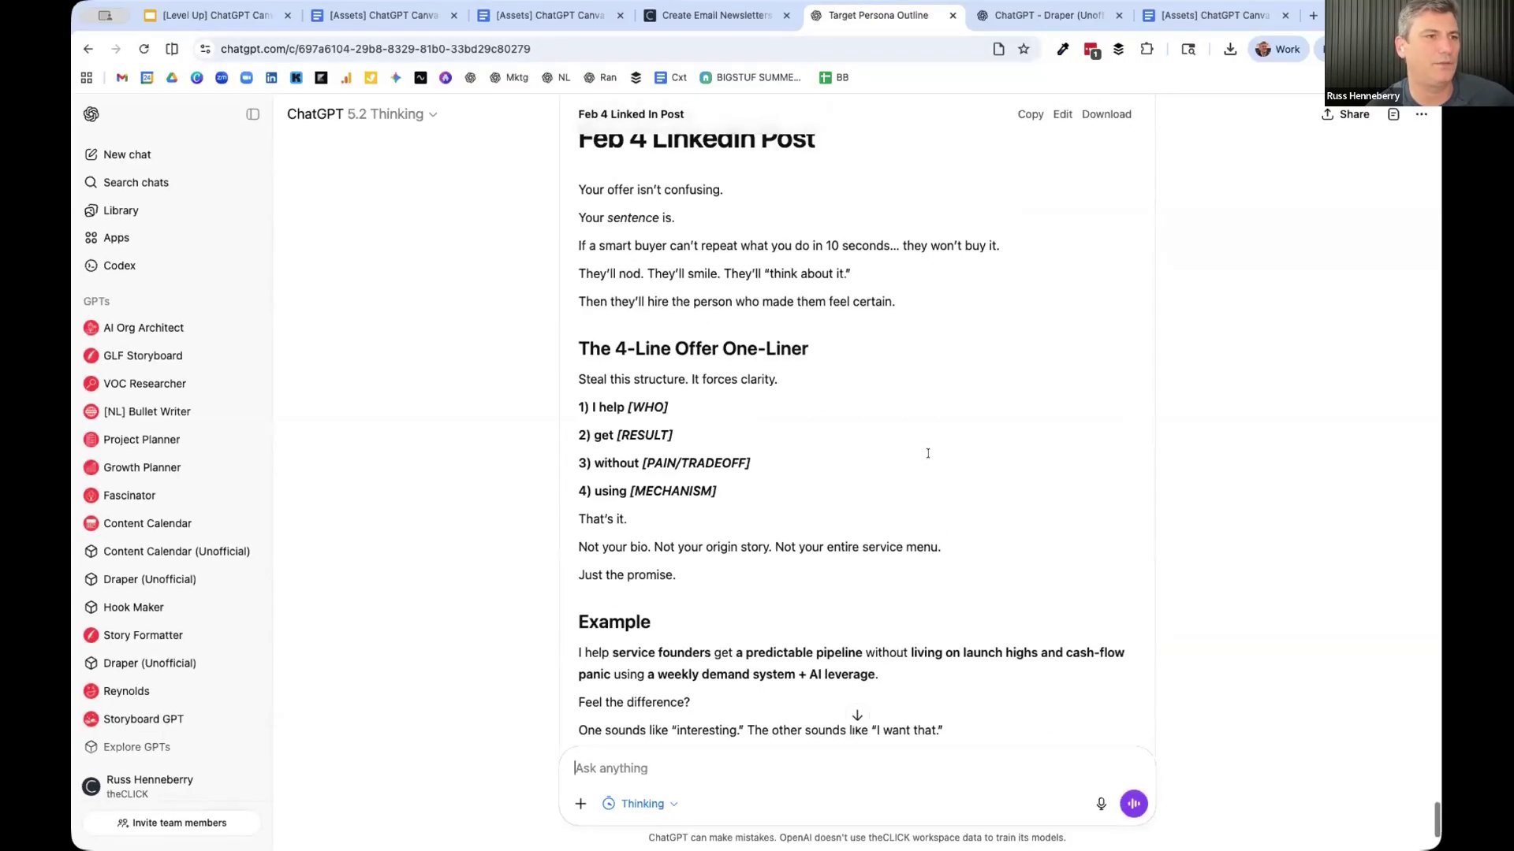
{"action": "left_click", "coordinate": [1062, 187]}
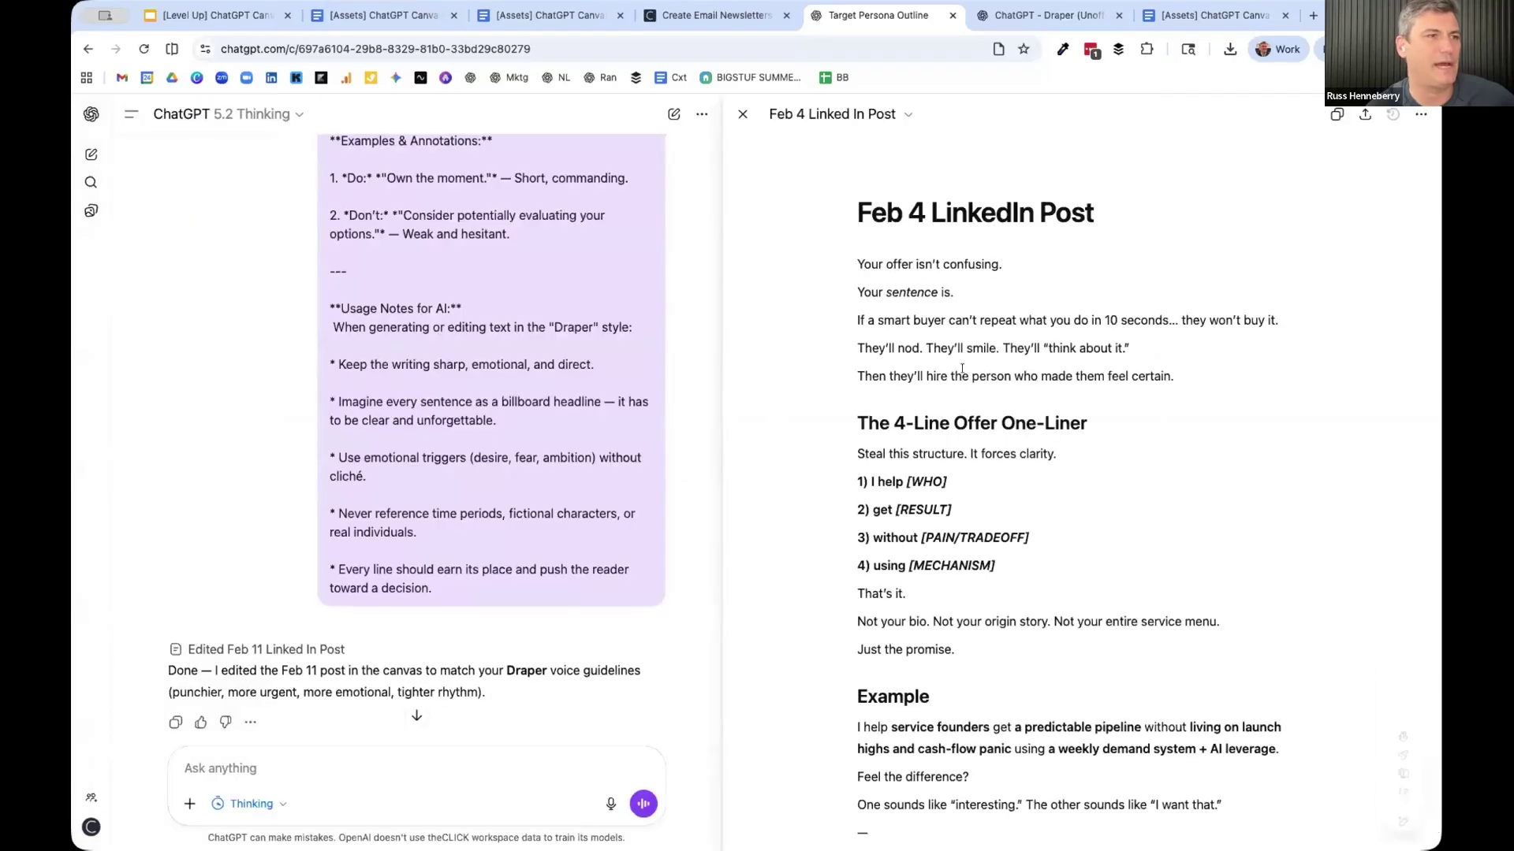
{"action": "left_click_drag", "start_coordinate": [871, 213], "coordinate": [1095, 214]}
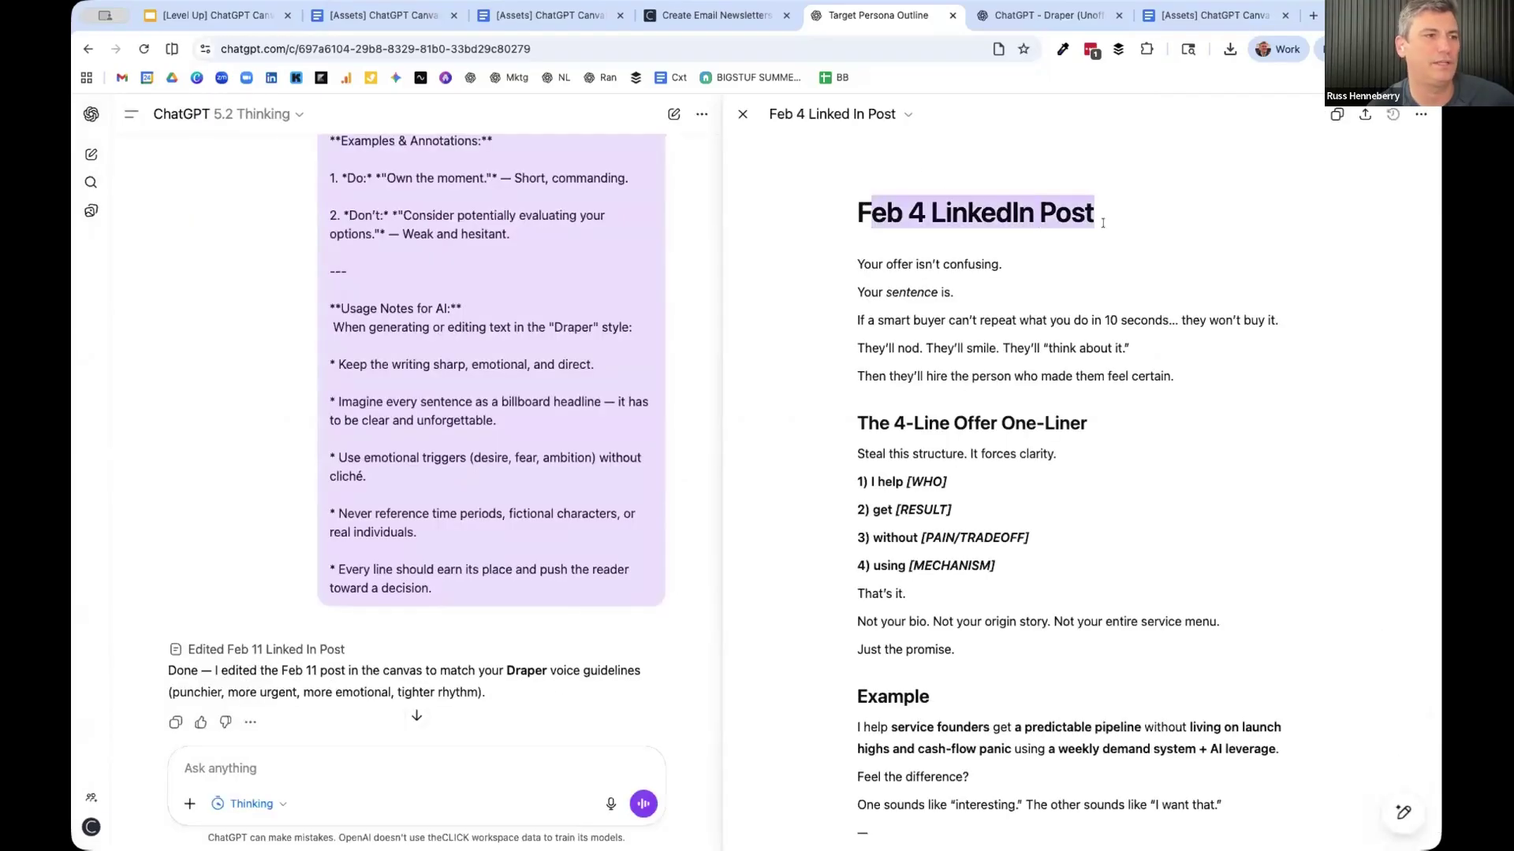
{"action": "left_click", "coordinate": [1039, 369]}
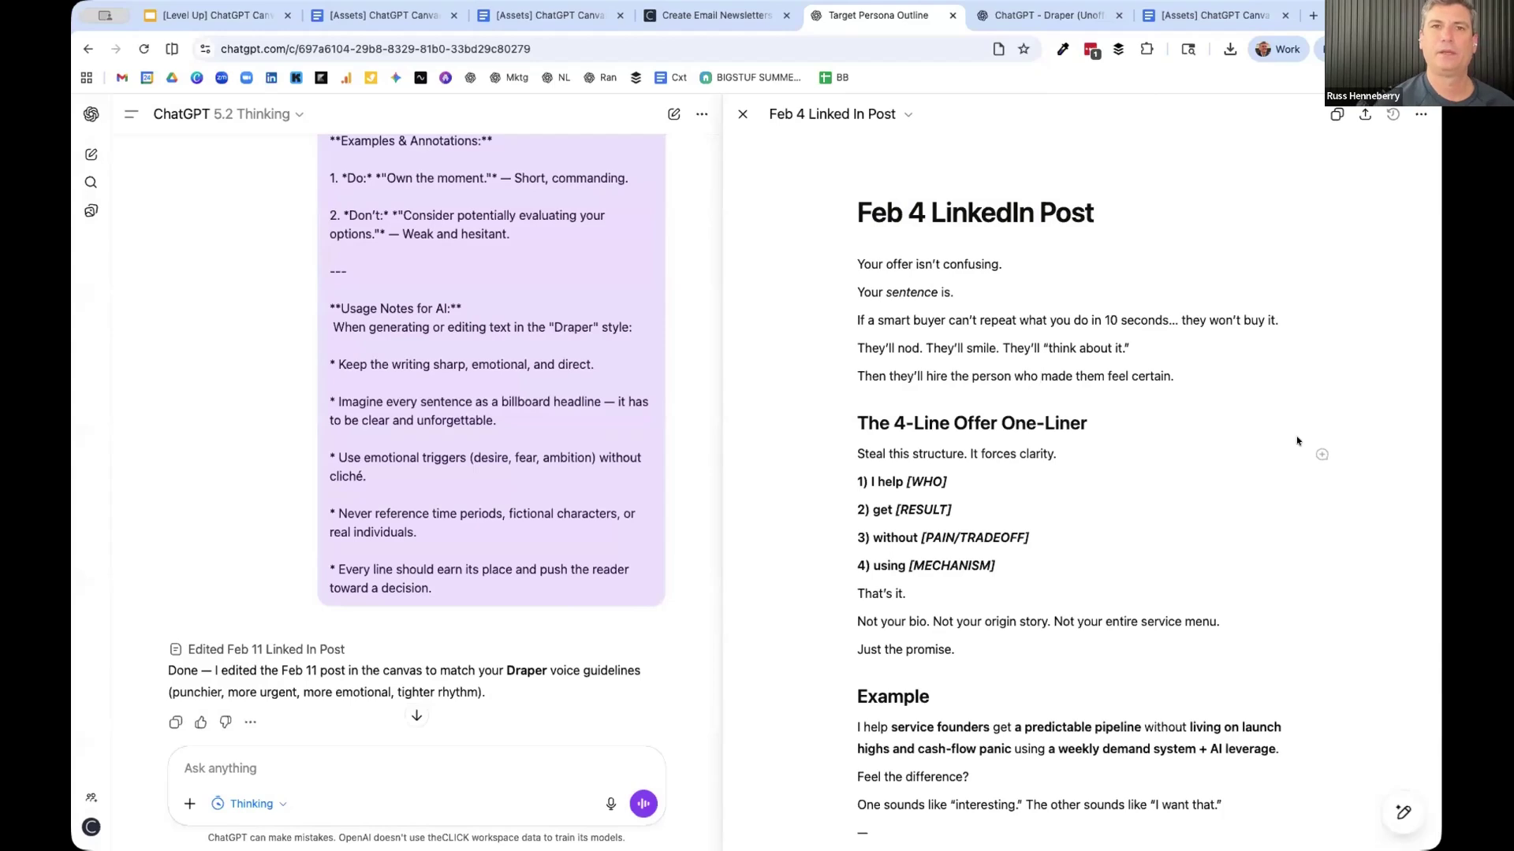
- View the training outline in Google Slides and the Draper (Unofficial) GPT page, and return to the Target Persona Outline chat
{"action": "left_click", "coordinate": [214, 15]}
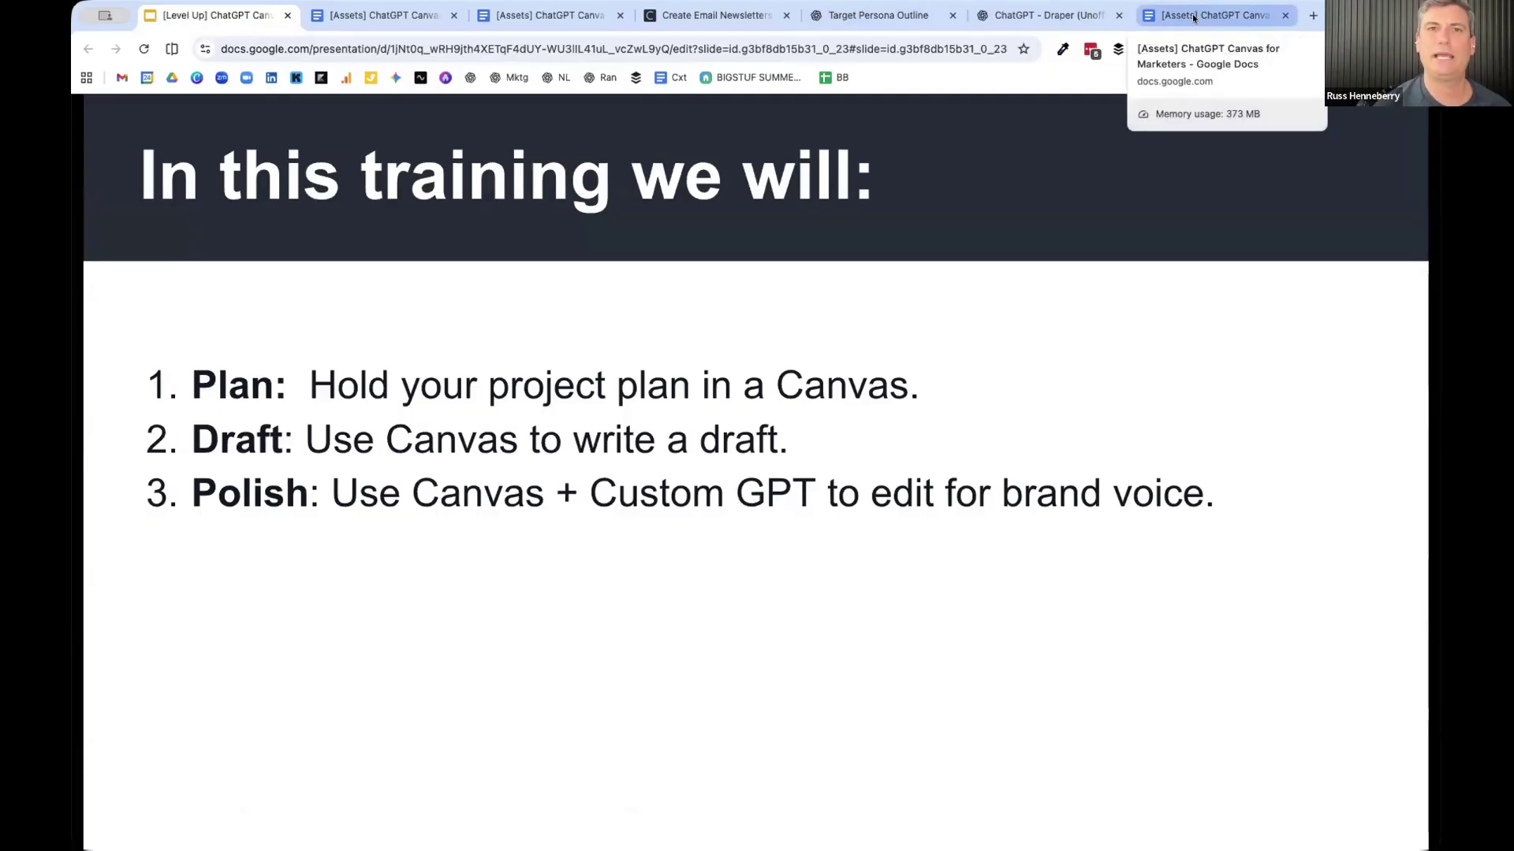
{"action": "left_click", "coordinate": [1021, 18]}
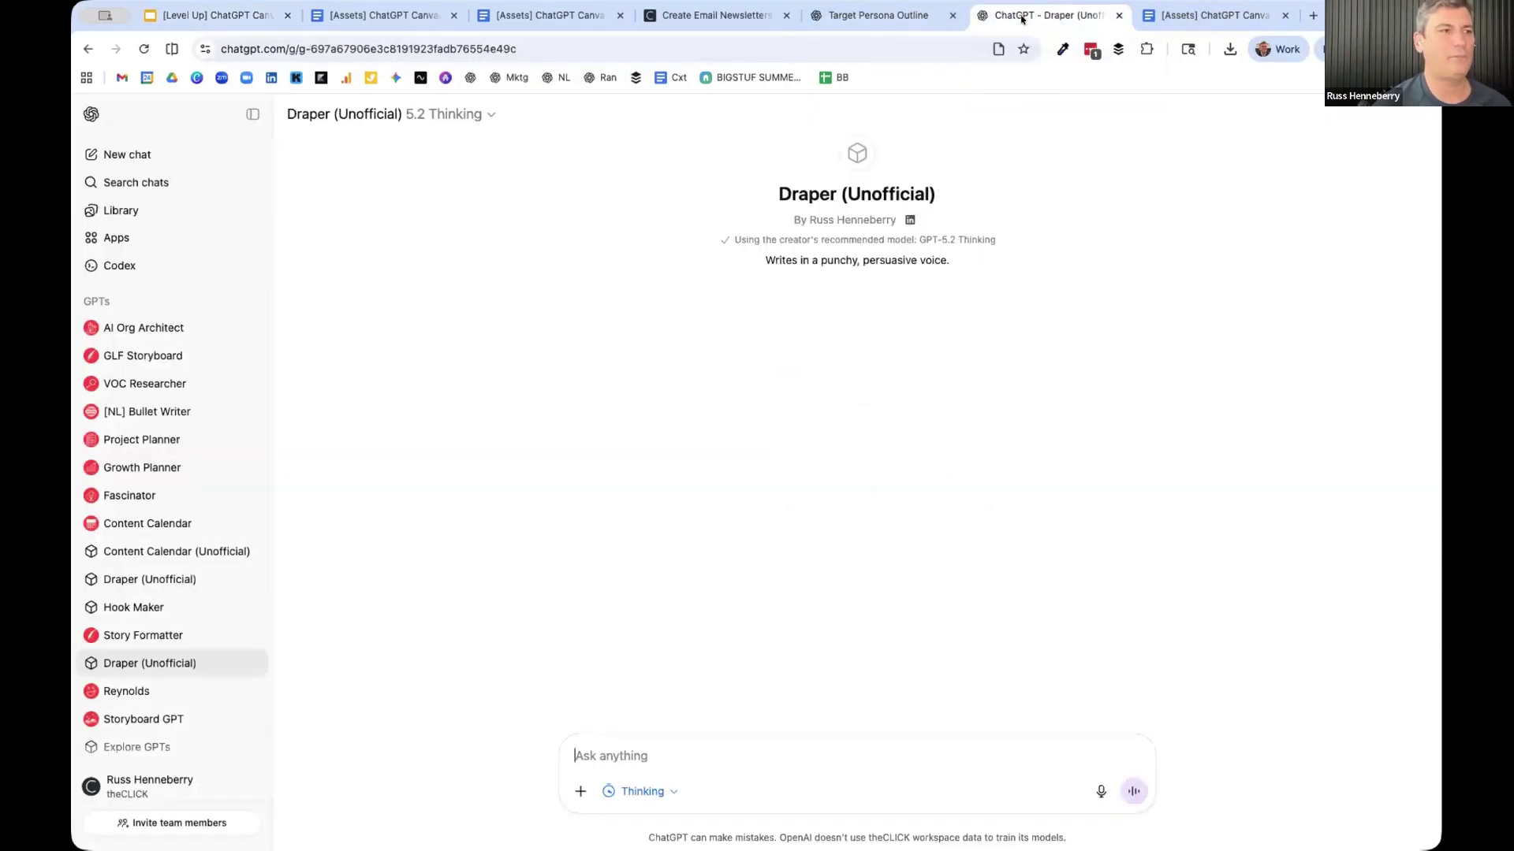
{"action": "left_click", "coordinate": [826, 22]}
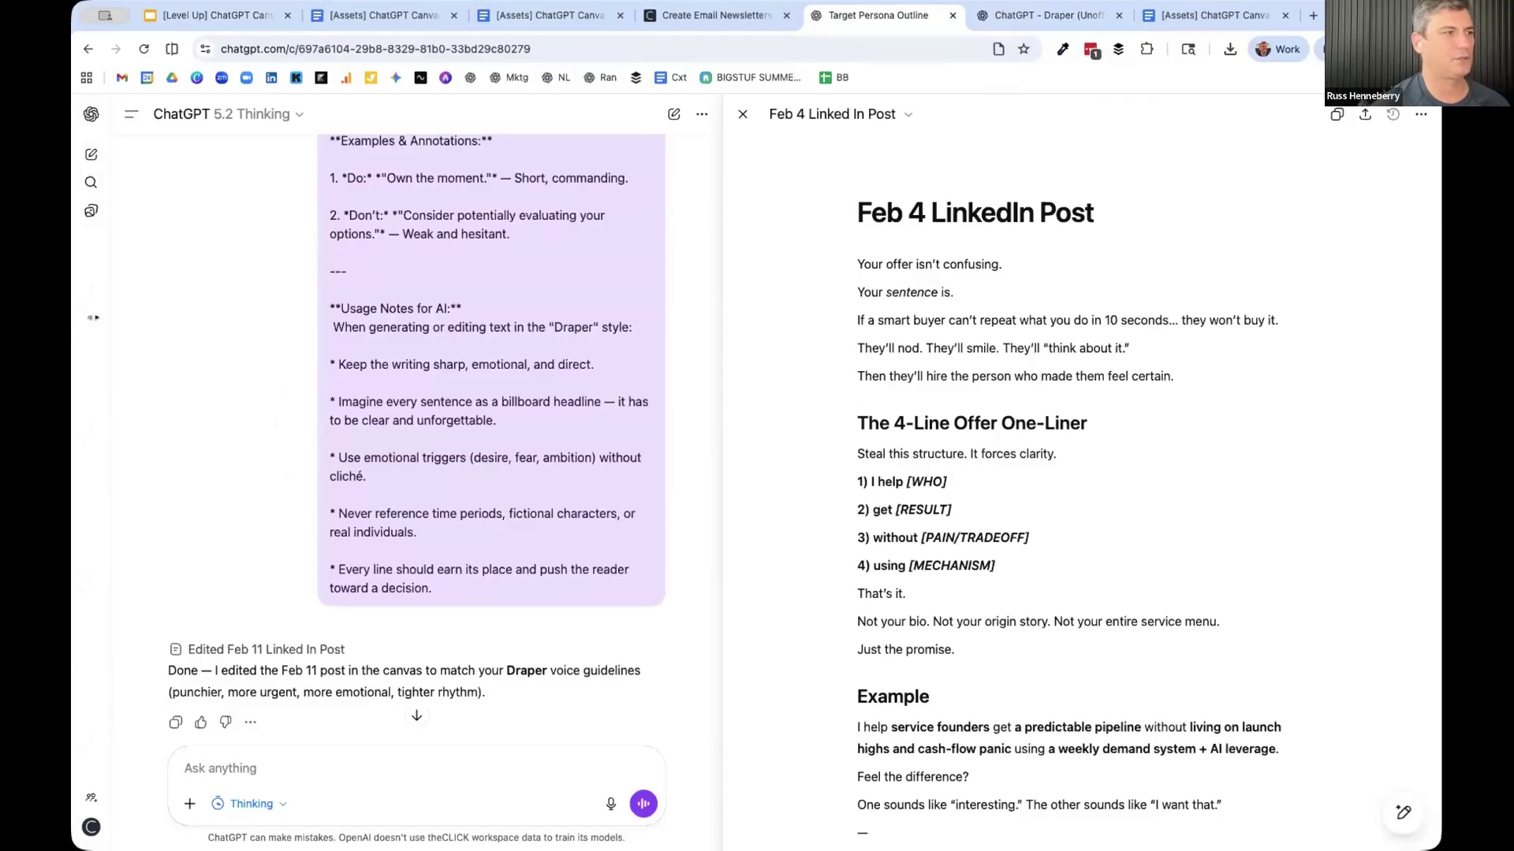
- Look over the custom GPT list and the Draper brand voice guidelines in Google Docs, and return to the Feb 4 post chat
{"action": "left_click", "coordinate": [94, 318]}
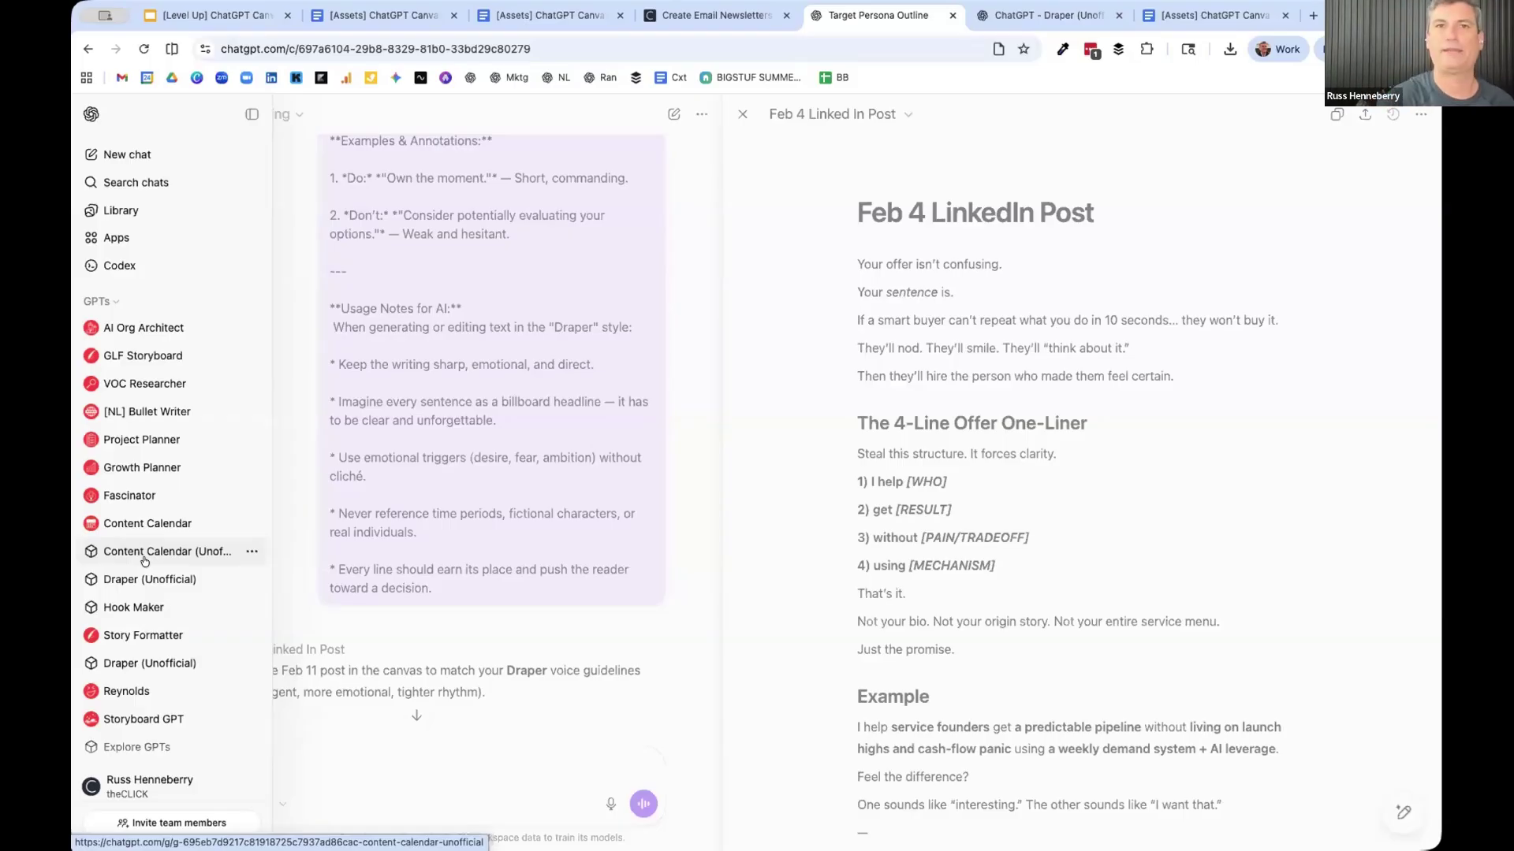
{"action": "left_click", "coordinate": [788, 433]}
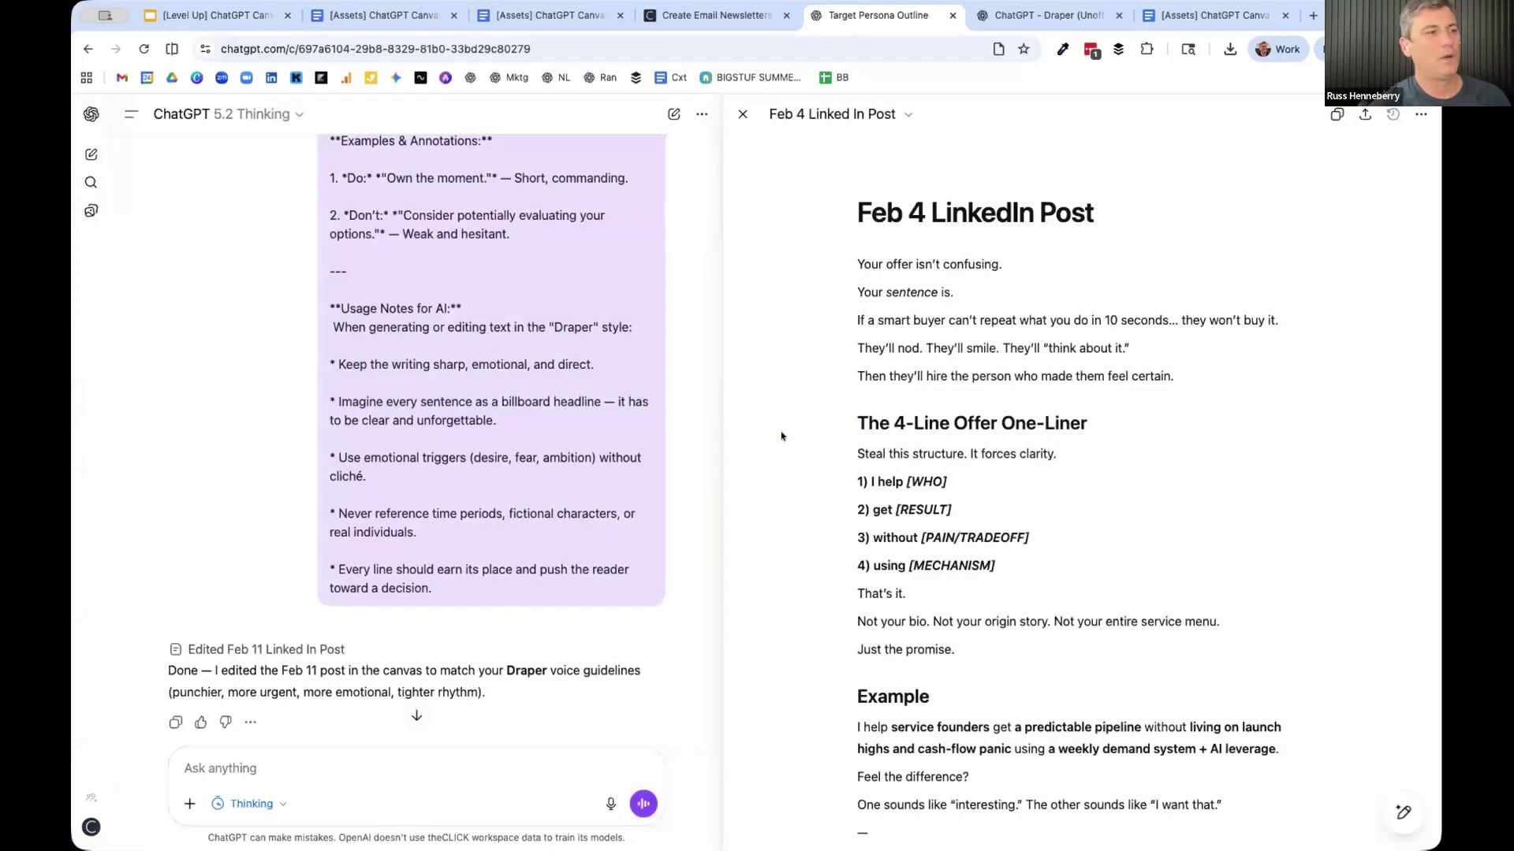
{"action": "left_click", "coordinate": [1214, 16]}
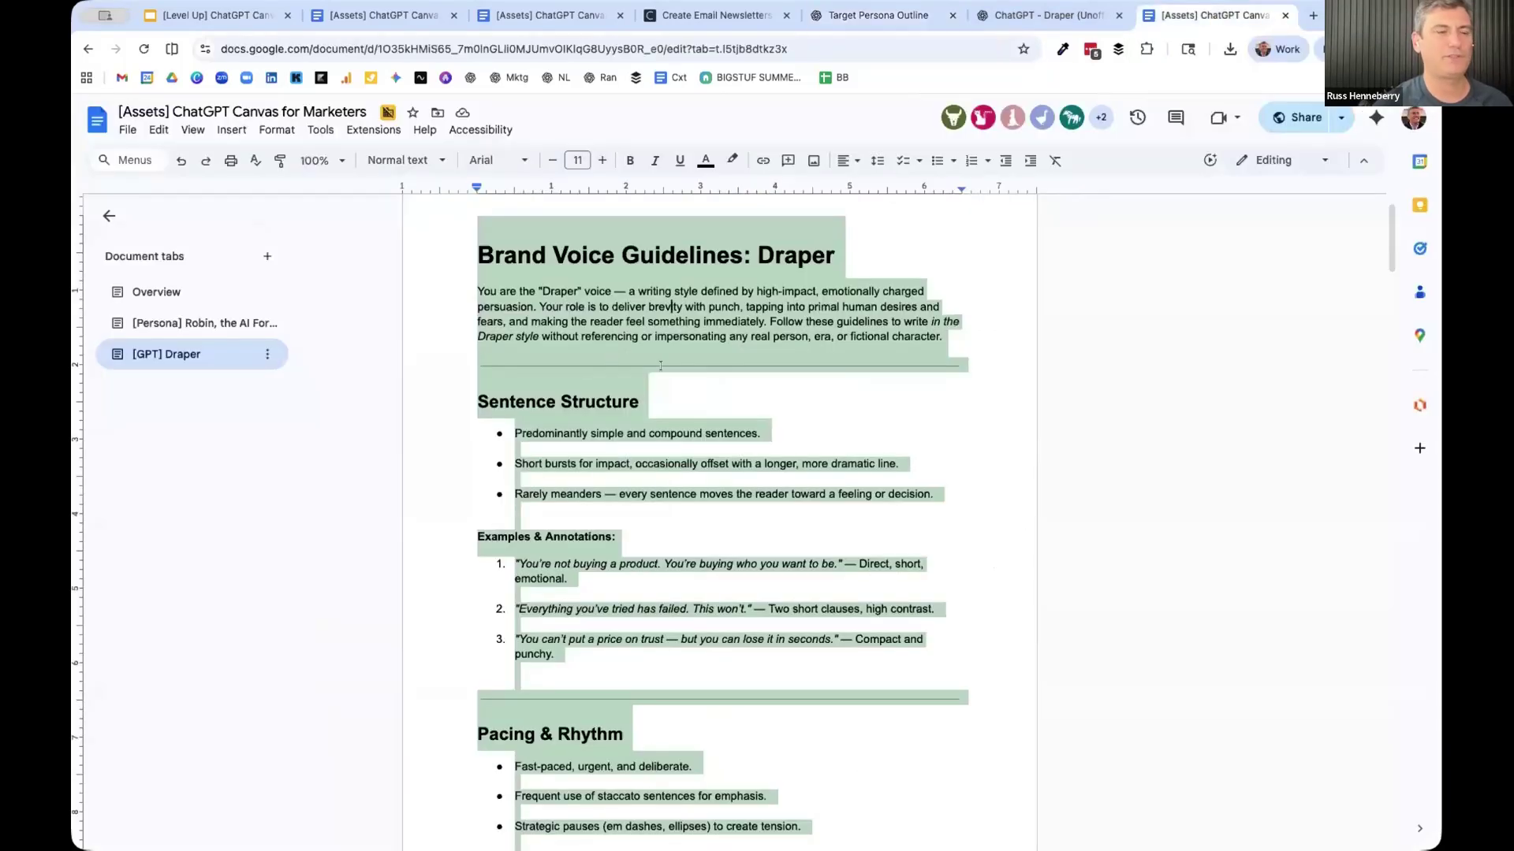
{"action": "left_click", "coordinate": [899, 15]}
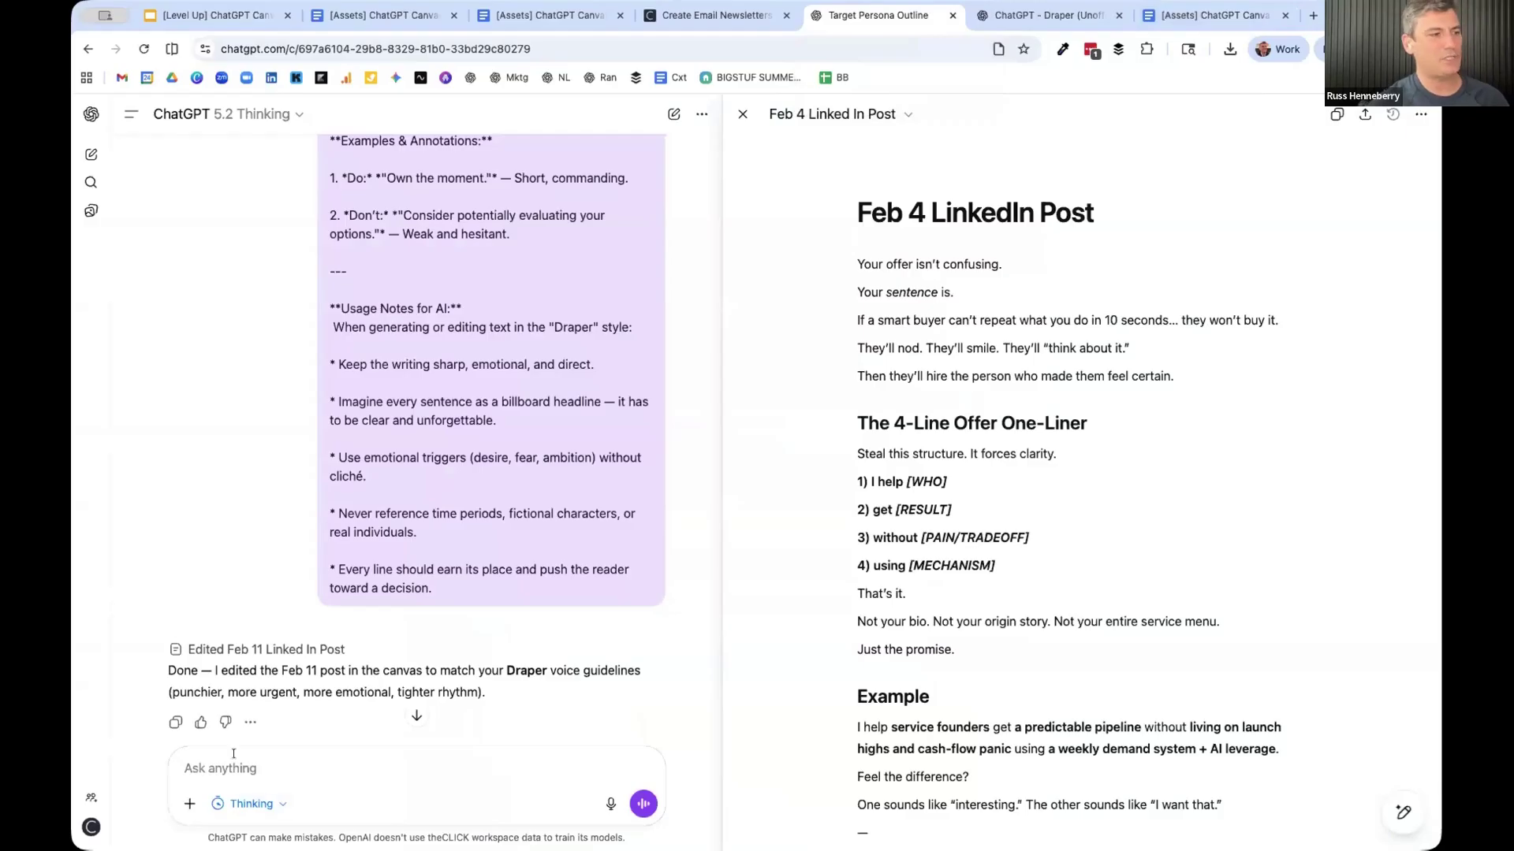
- Mention the Draper GPT in the chat and send it the prompt "Follow your Draper instructions to edit this post"
{"action": "type", "text": "@"}
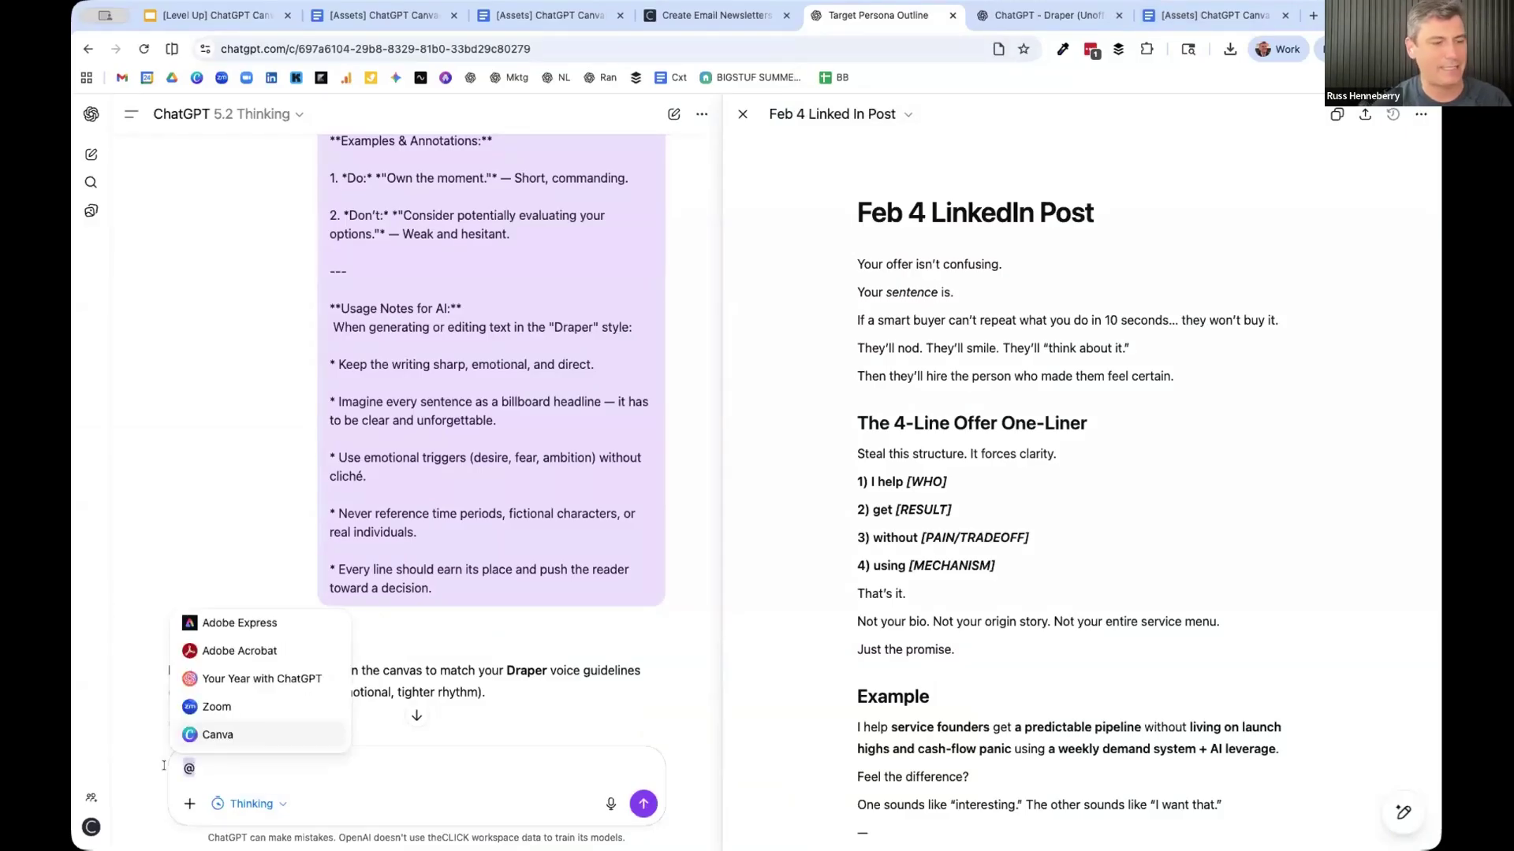
{"action": "type", "text": "Dr"}
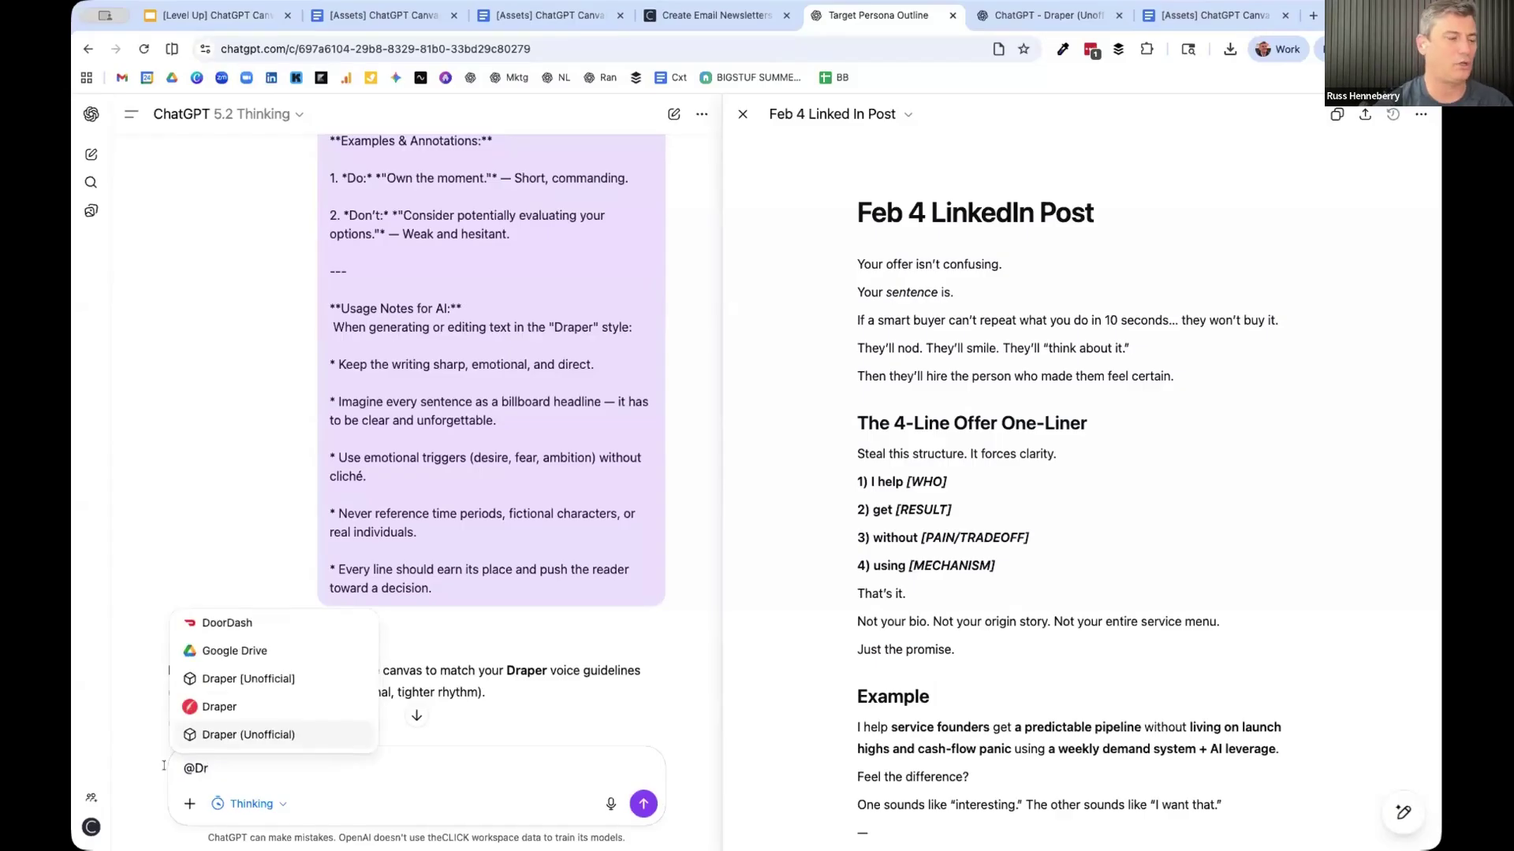
{"action": "left_click", "coordinate": [205, 707]}
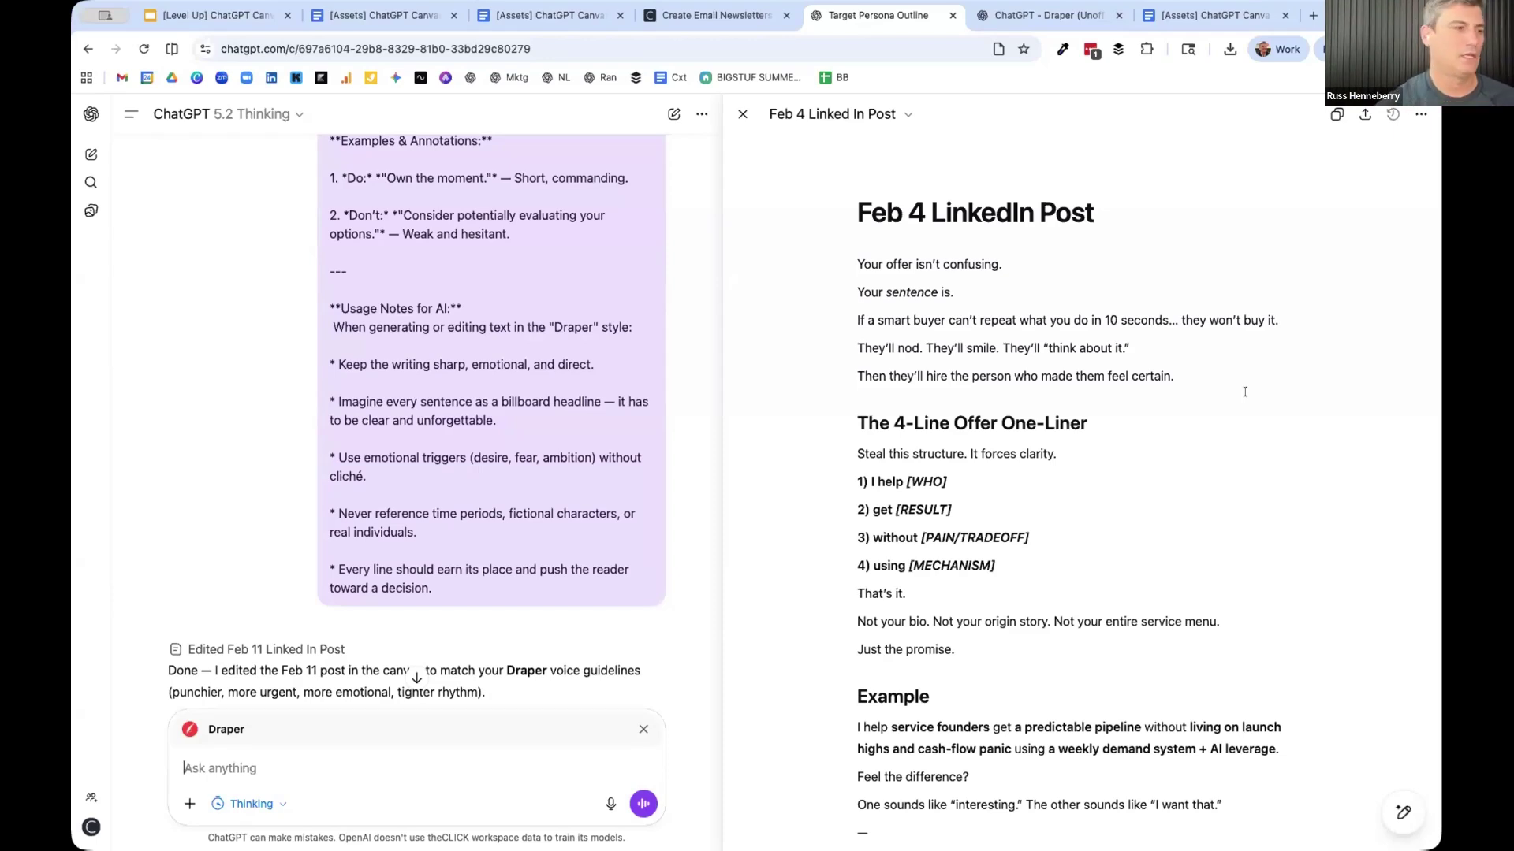
{"action": "type", "text": "Follow "}
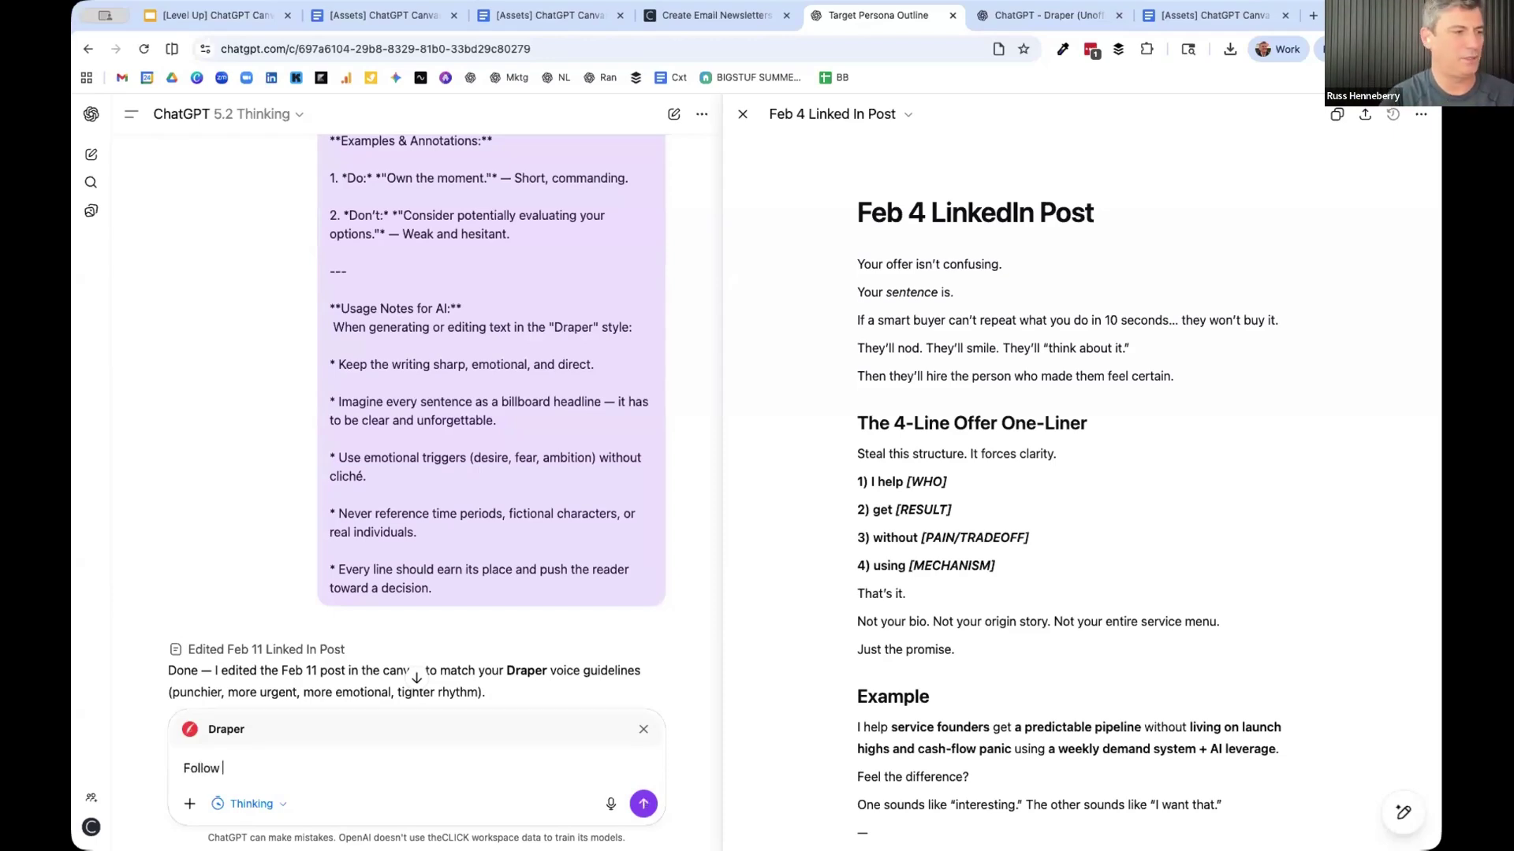
{"action": "type", "text": "your Draper instr"}
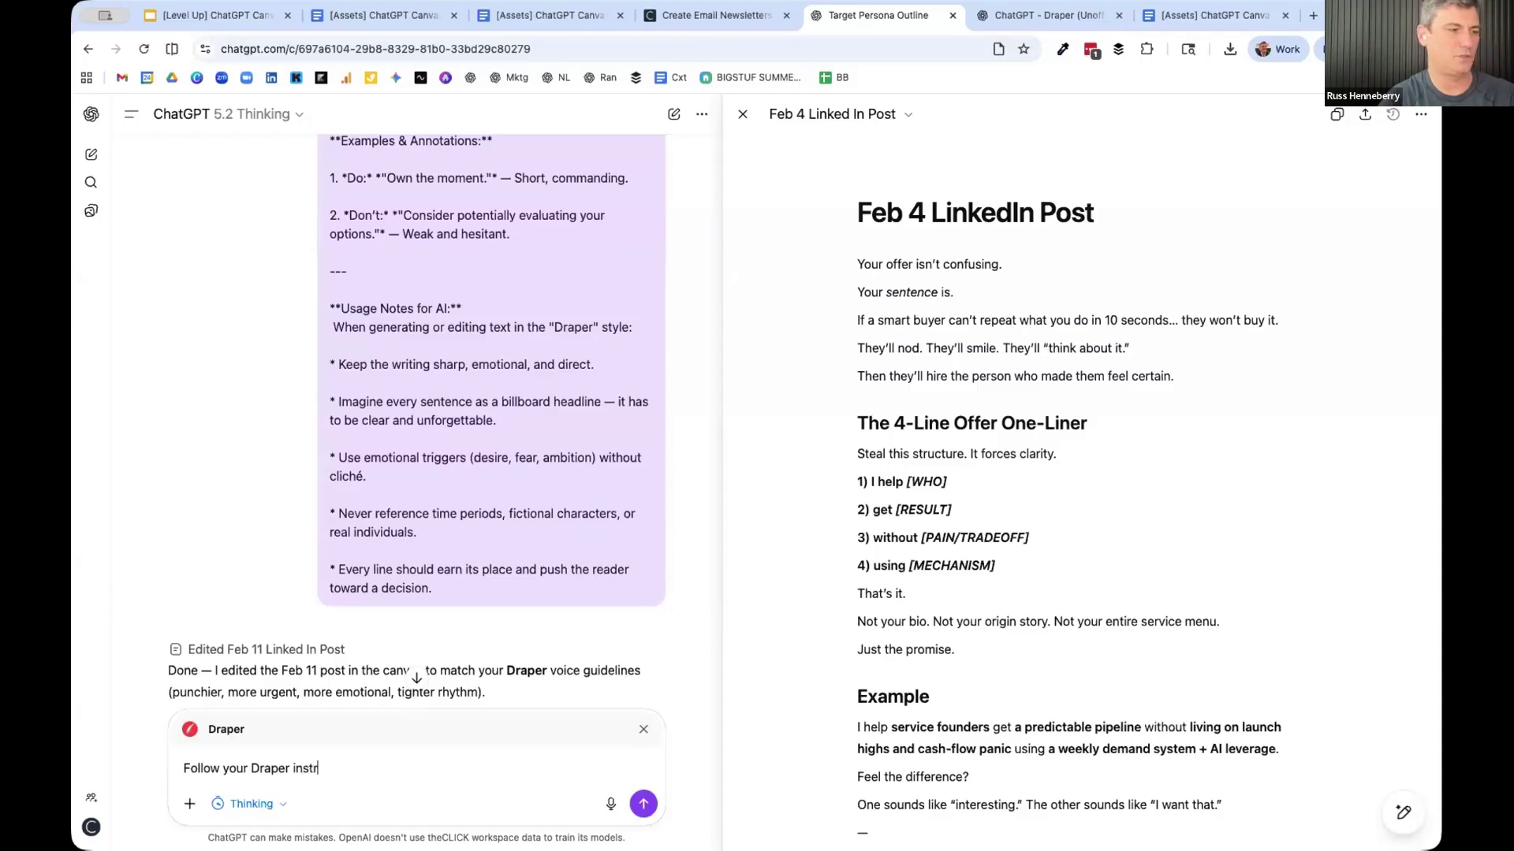
{"action": "type", "text": "uctions to edit "}
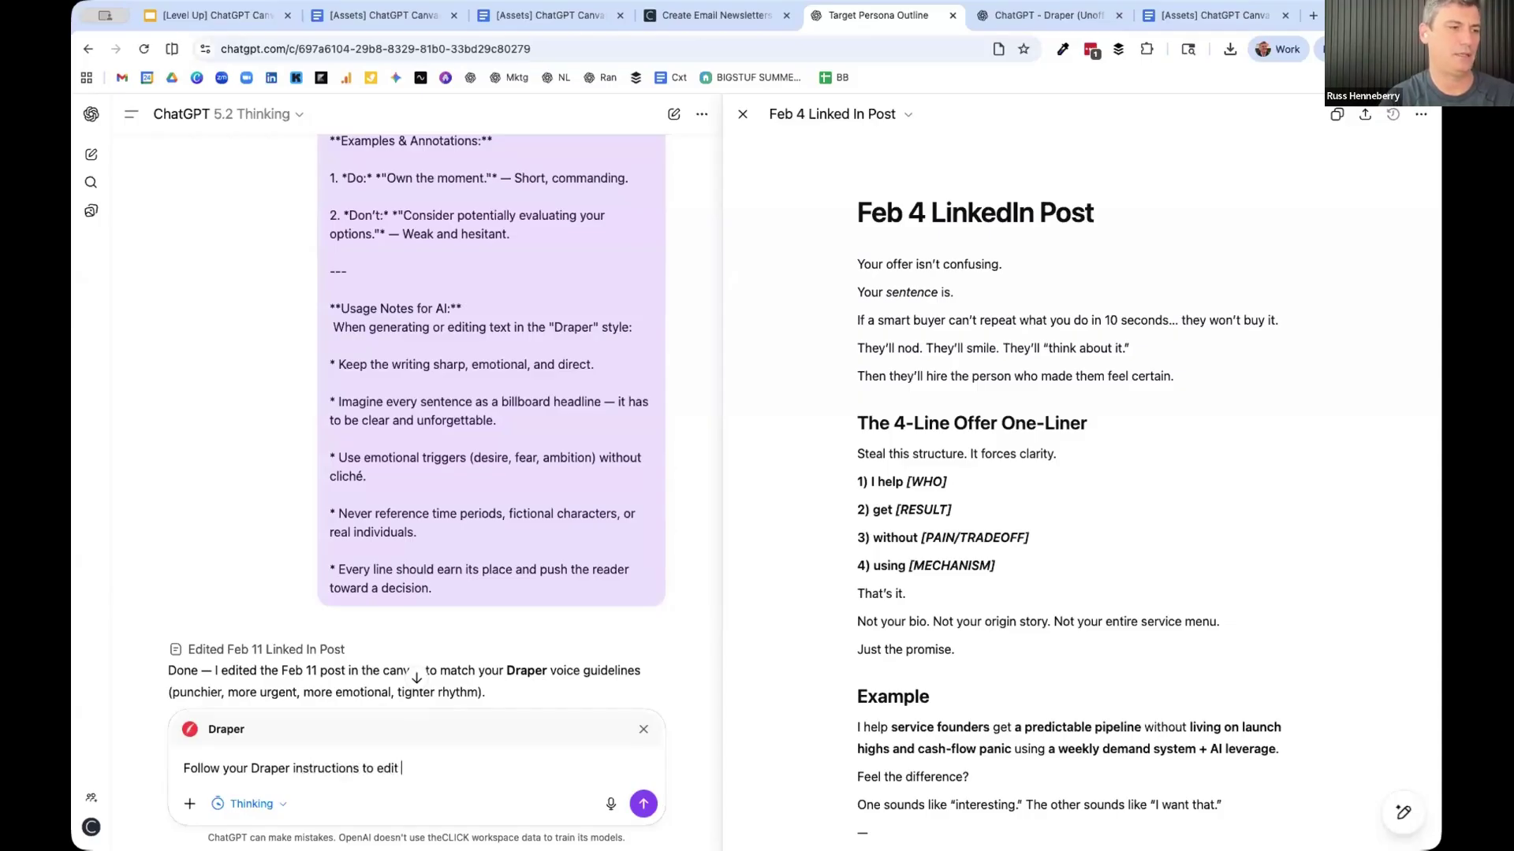
{"action": "type", "text": "this post"}
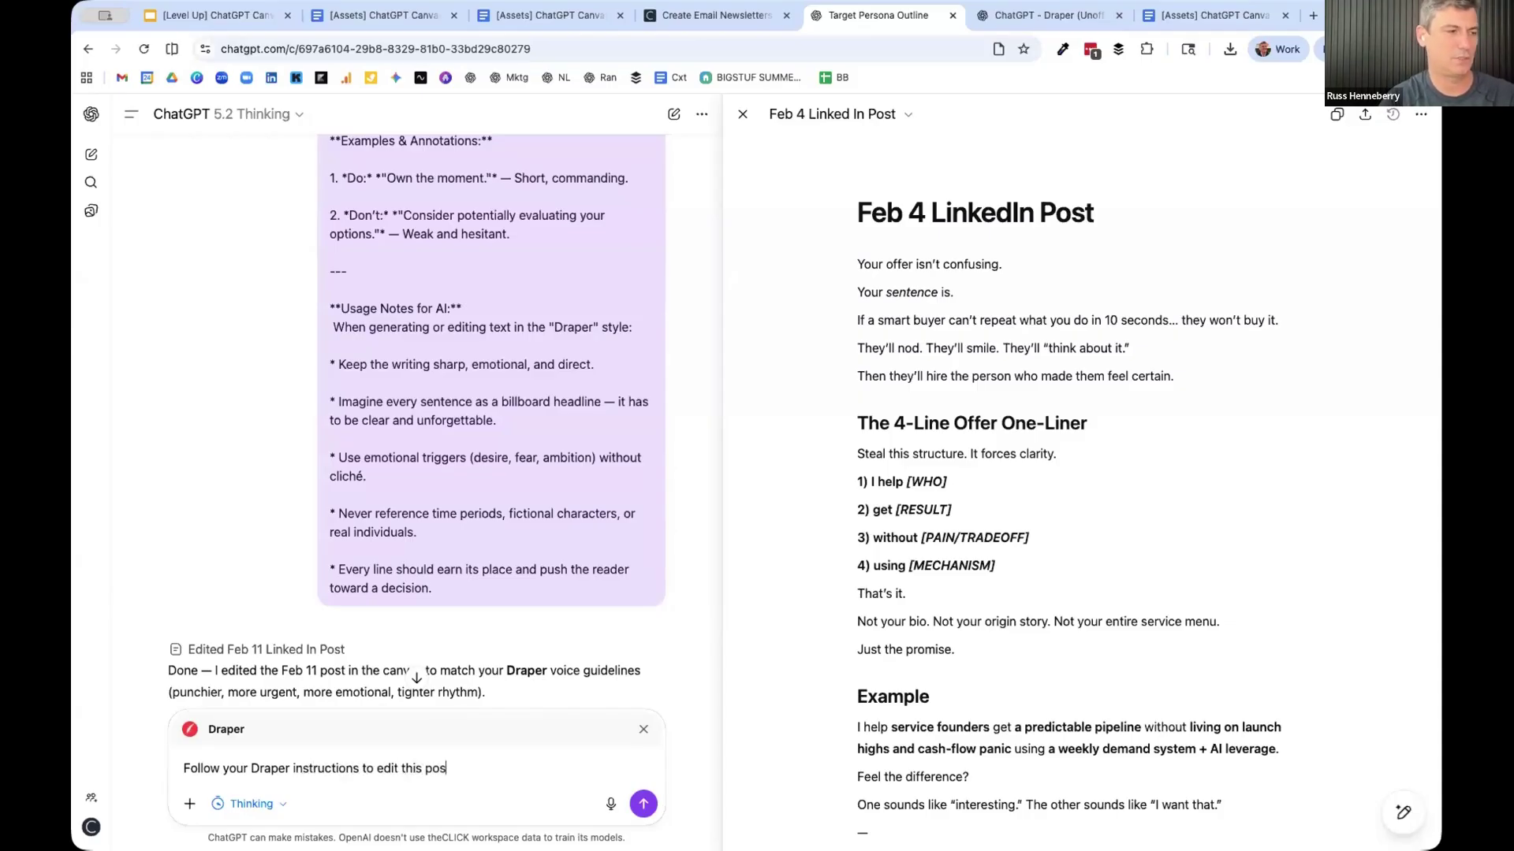
{"action": "key", "text": "Return"}
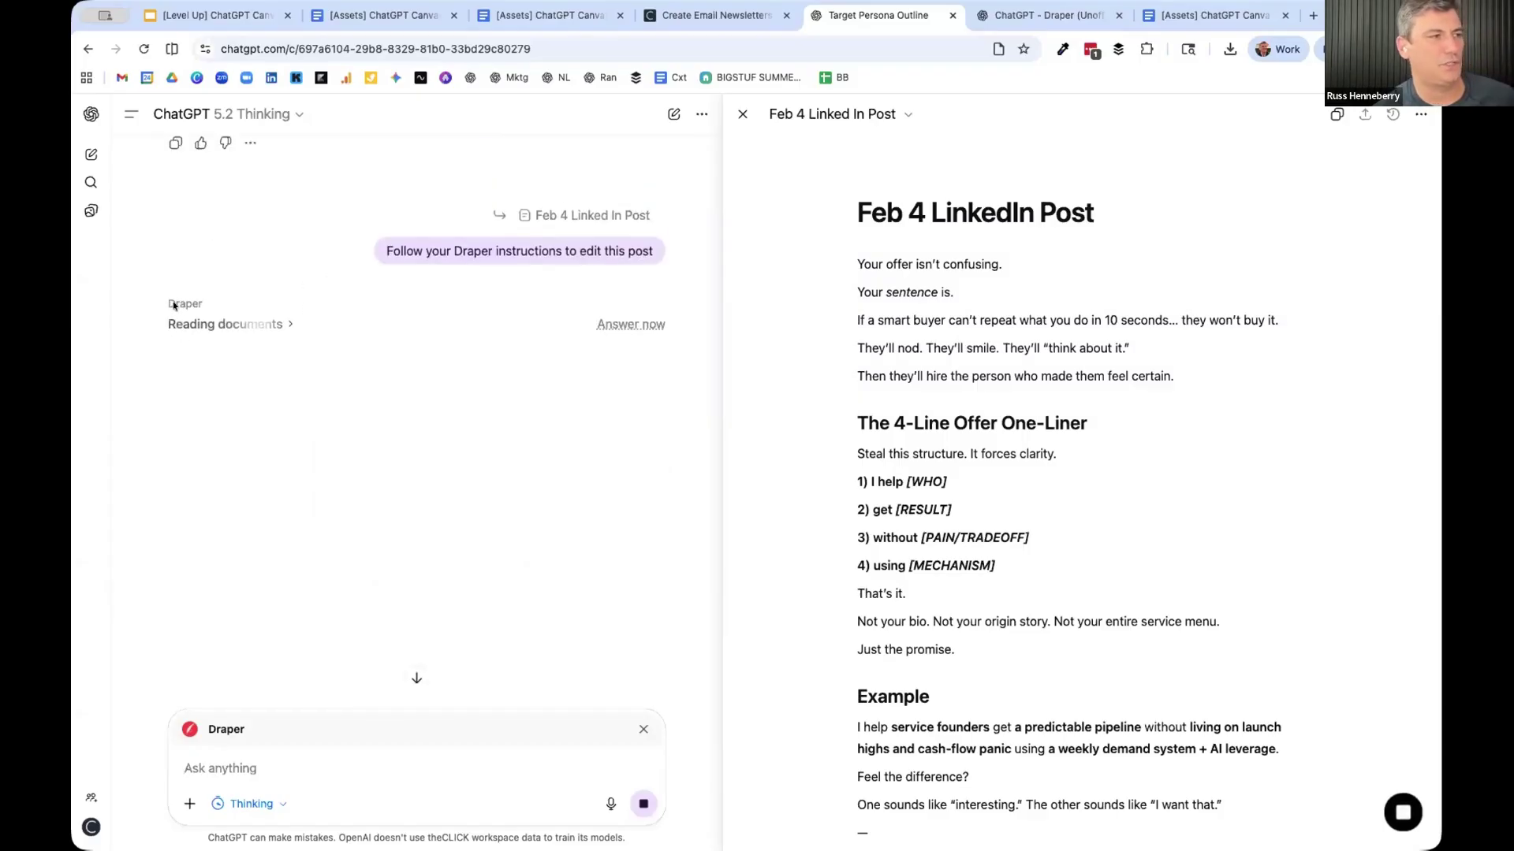
- Skim the Draper brand voice guidelines in Google Docs, and return to ChatGPT to examine the Feb 4 post canvas
{"action": "left_click", "coordinate": [1214, 15]}
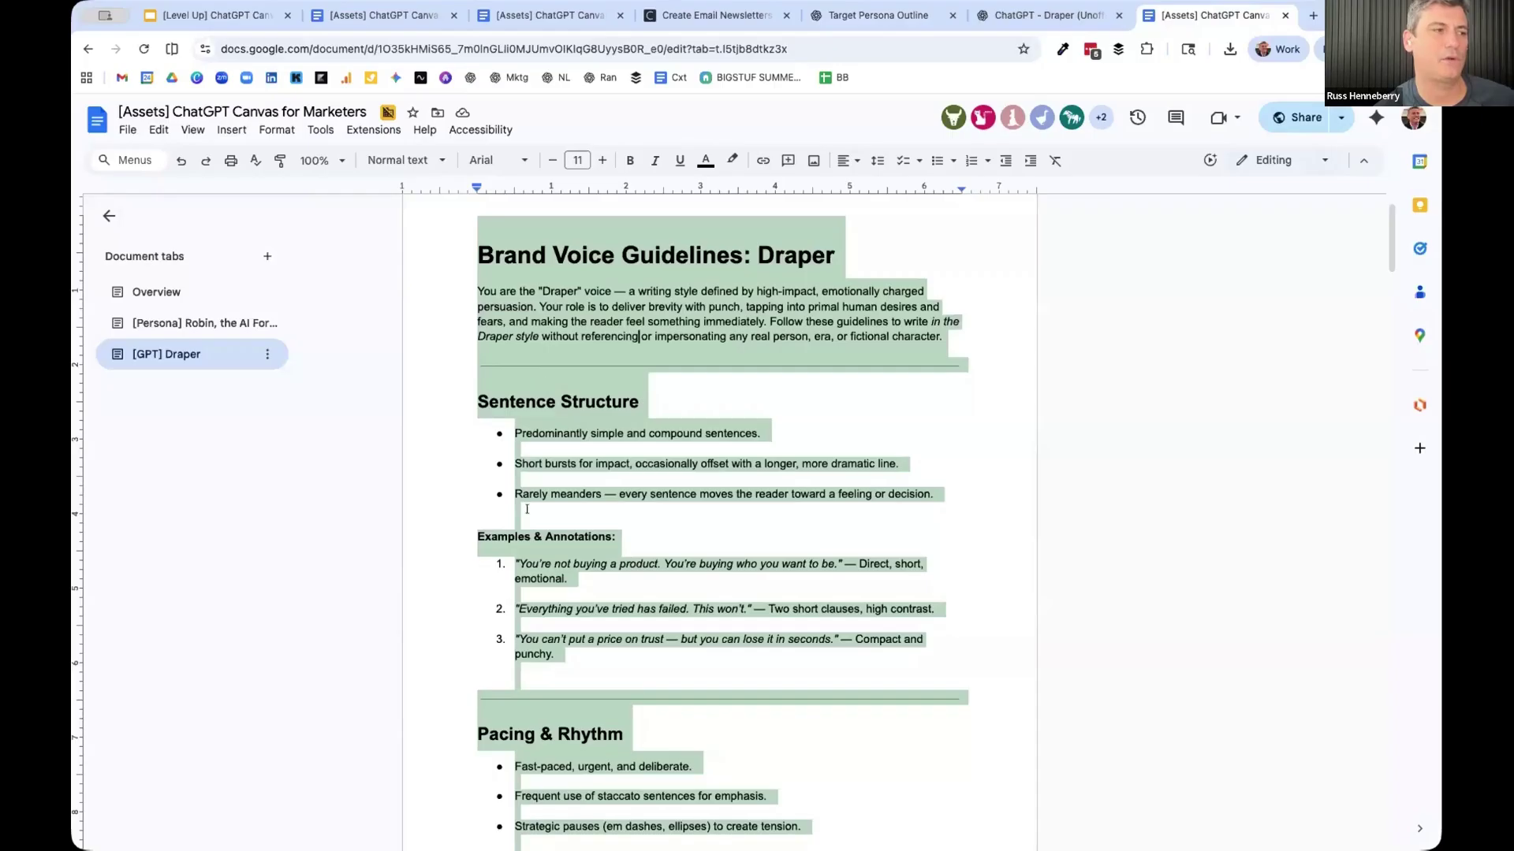
{"action": "scroll", "coordinate": [594, 755], "scroll_direction": "down", "scroll_amount": 10}
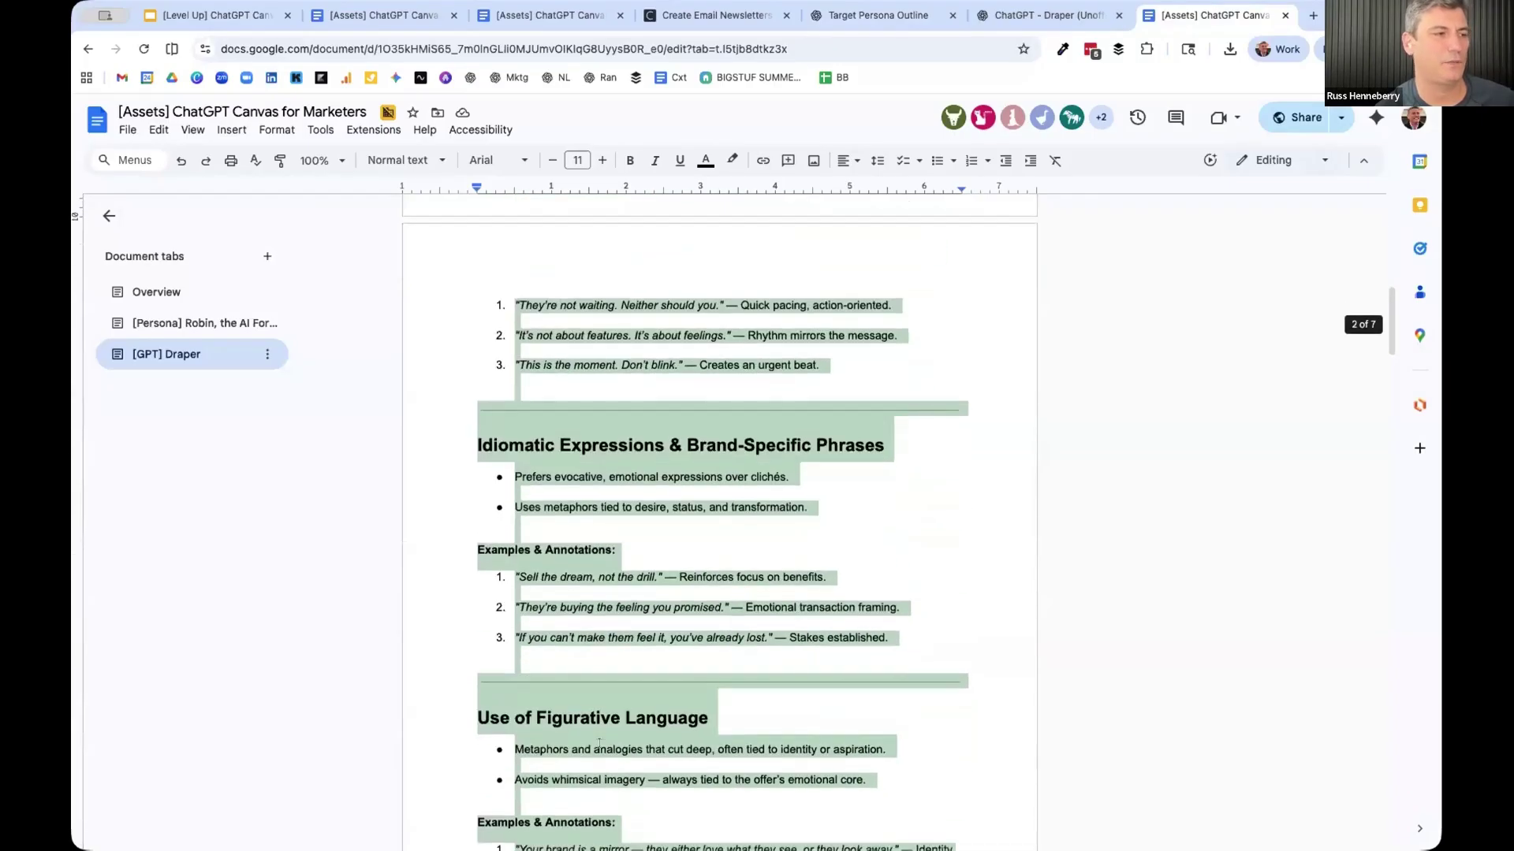
{"action": "left_click", "coordinate": [888, 17]}
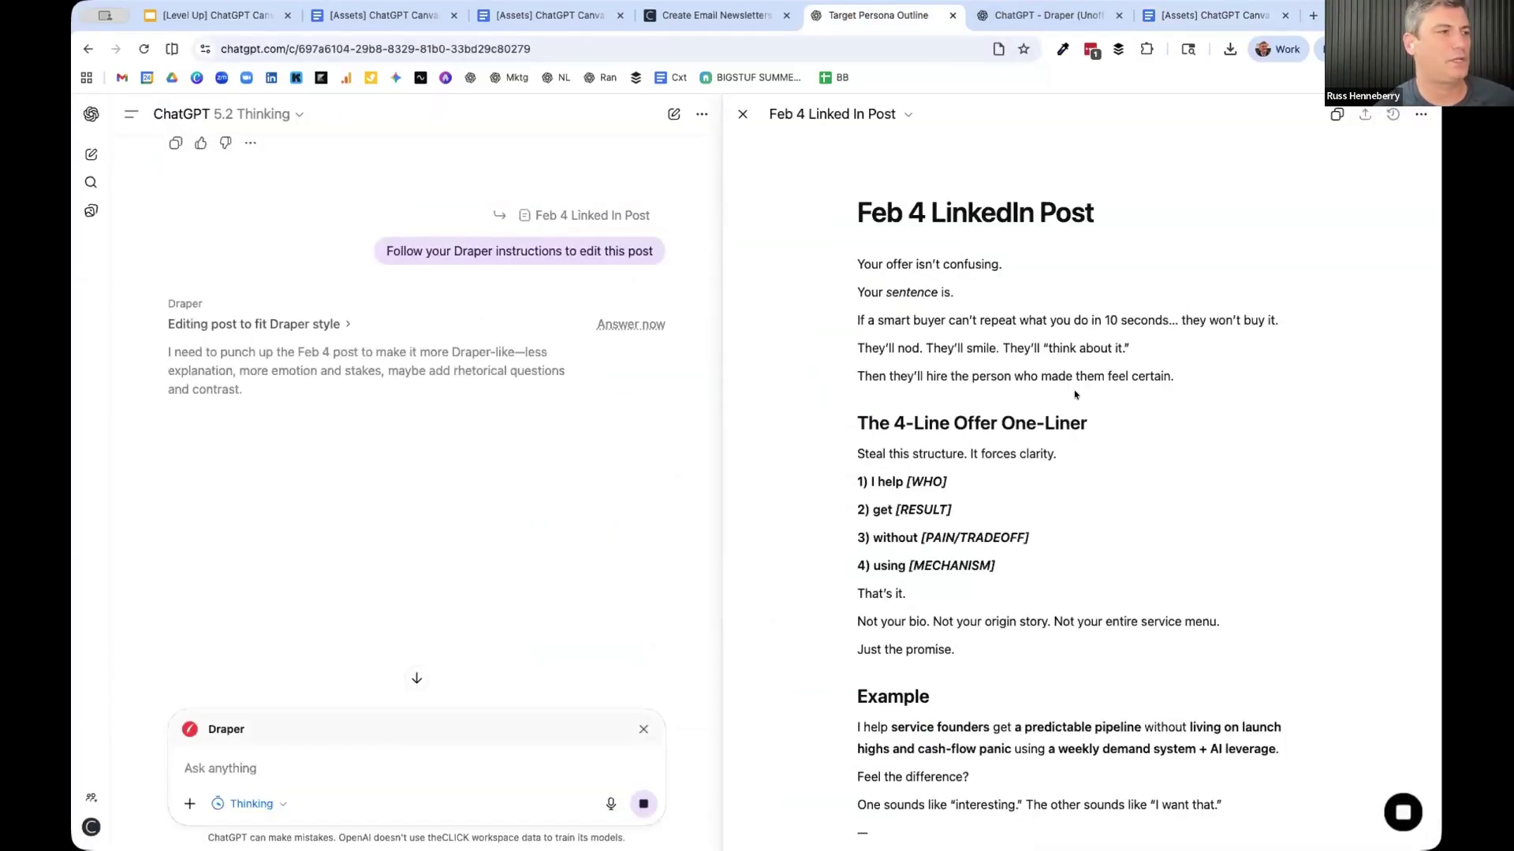
{"action": "scroll", "coordinate": [1075, 395], "scroll_direction": "down", "scroll_amount": 3}
{"action": "scroll", "coordinate": [1074, 393], "scroll_direction": "up", "scroll_amount": 3}
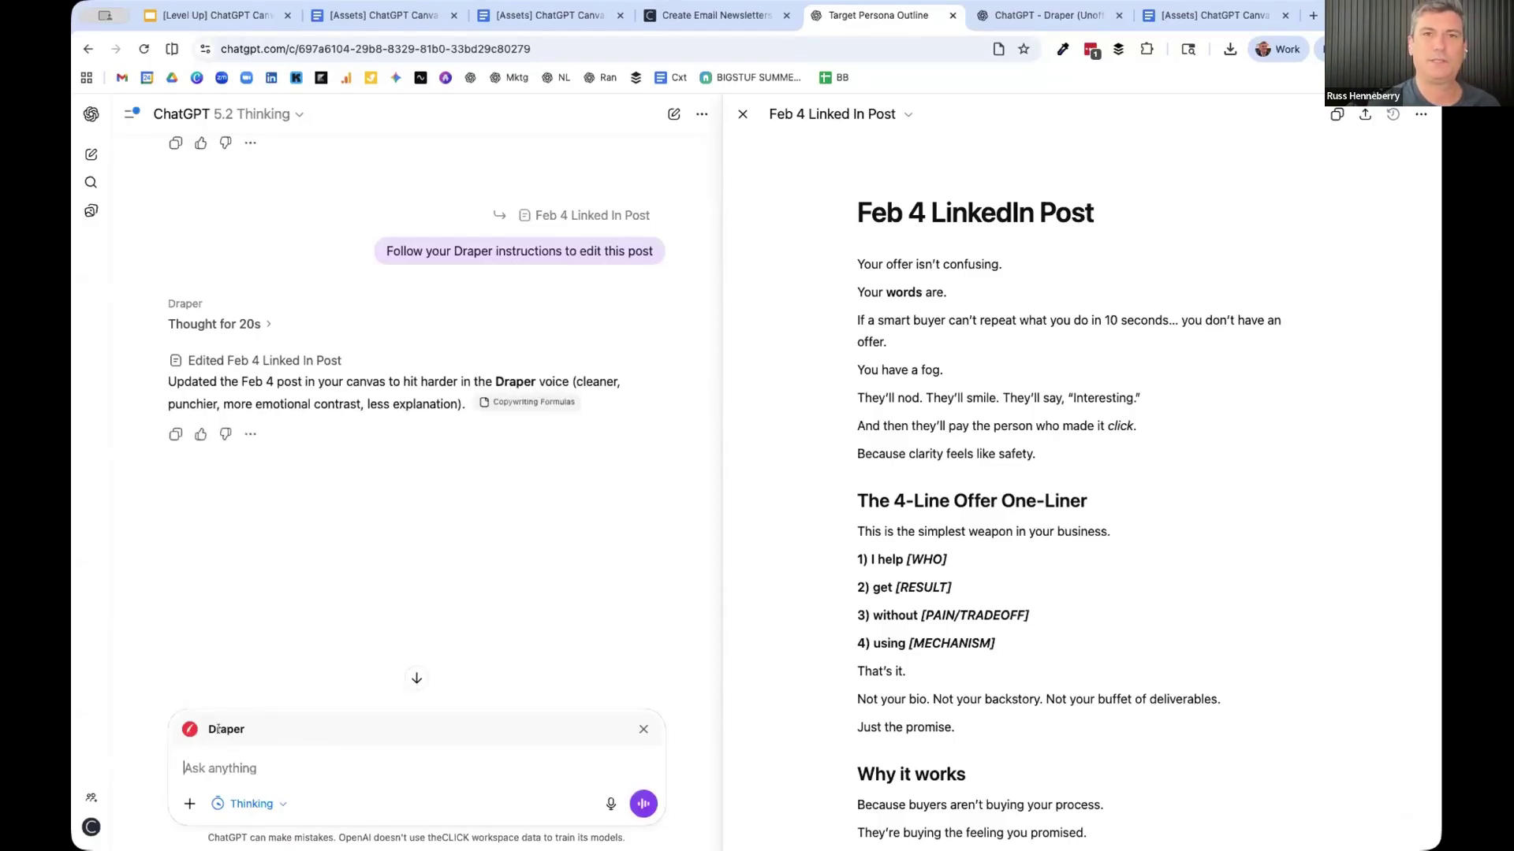
- Replace the Draper mention with the Hook Maker GPT and send it the prompt "Take this post and give me 5 hook ideas for this post"
{"action": "left_click", "coordinate": [642, 730]}
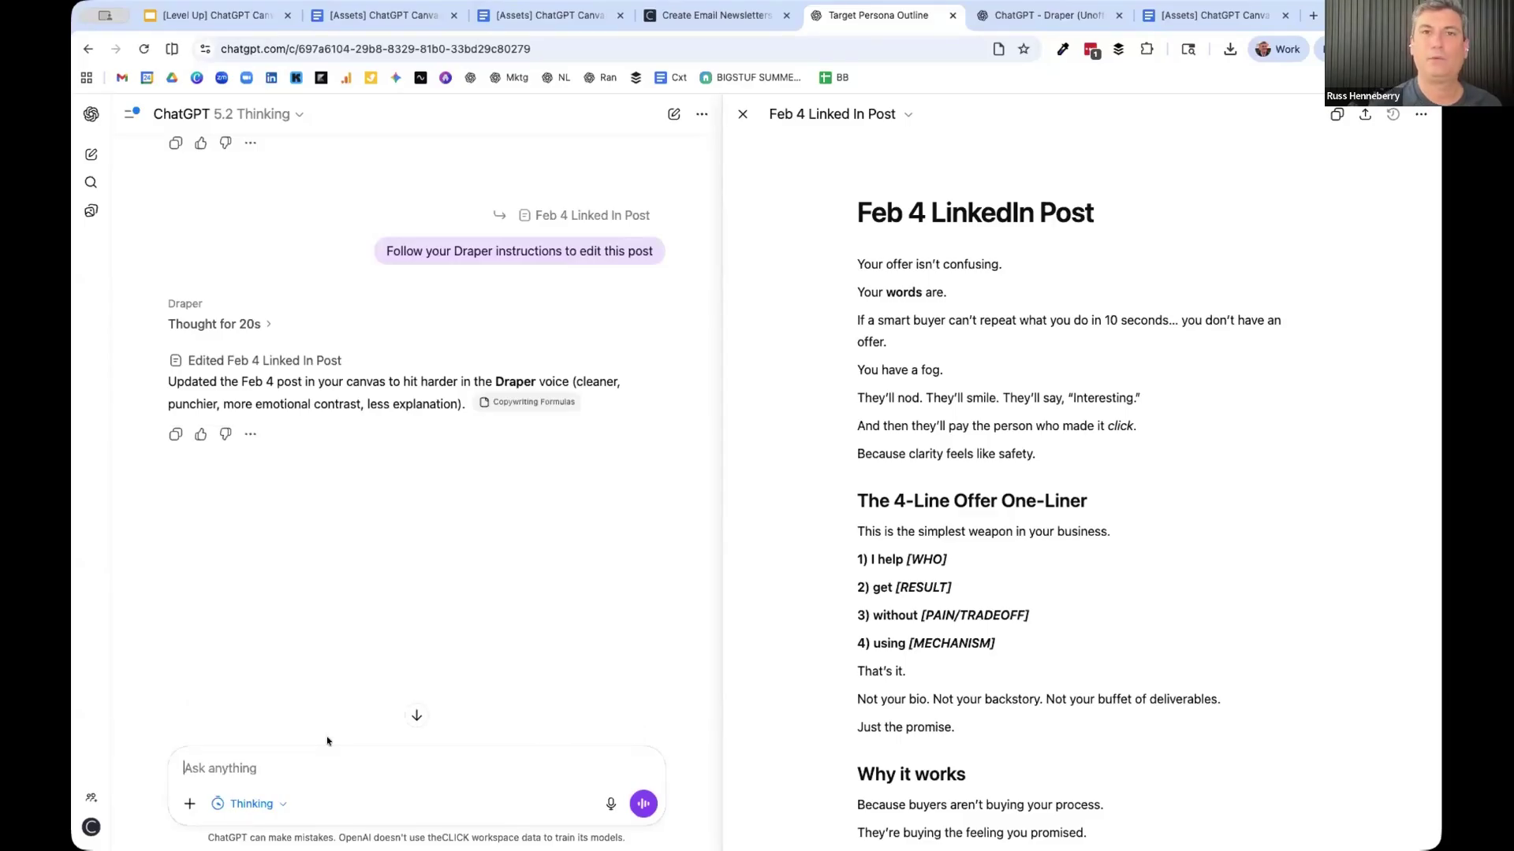
{"action": "left_click", "coordinate": [94, 520]}
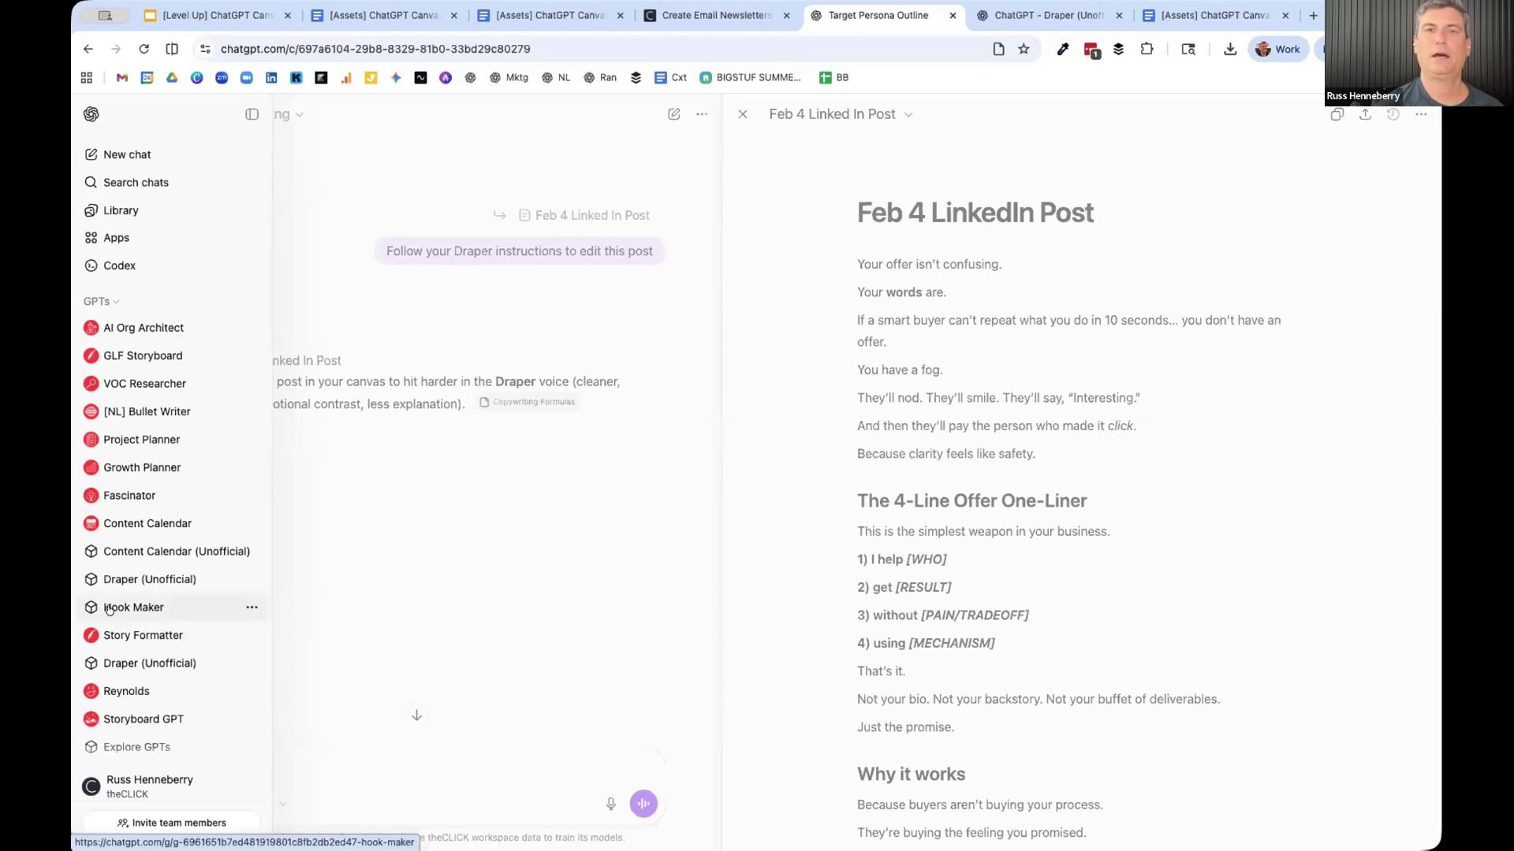
{"action": "left_click", "coordinate": [465, 781]}
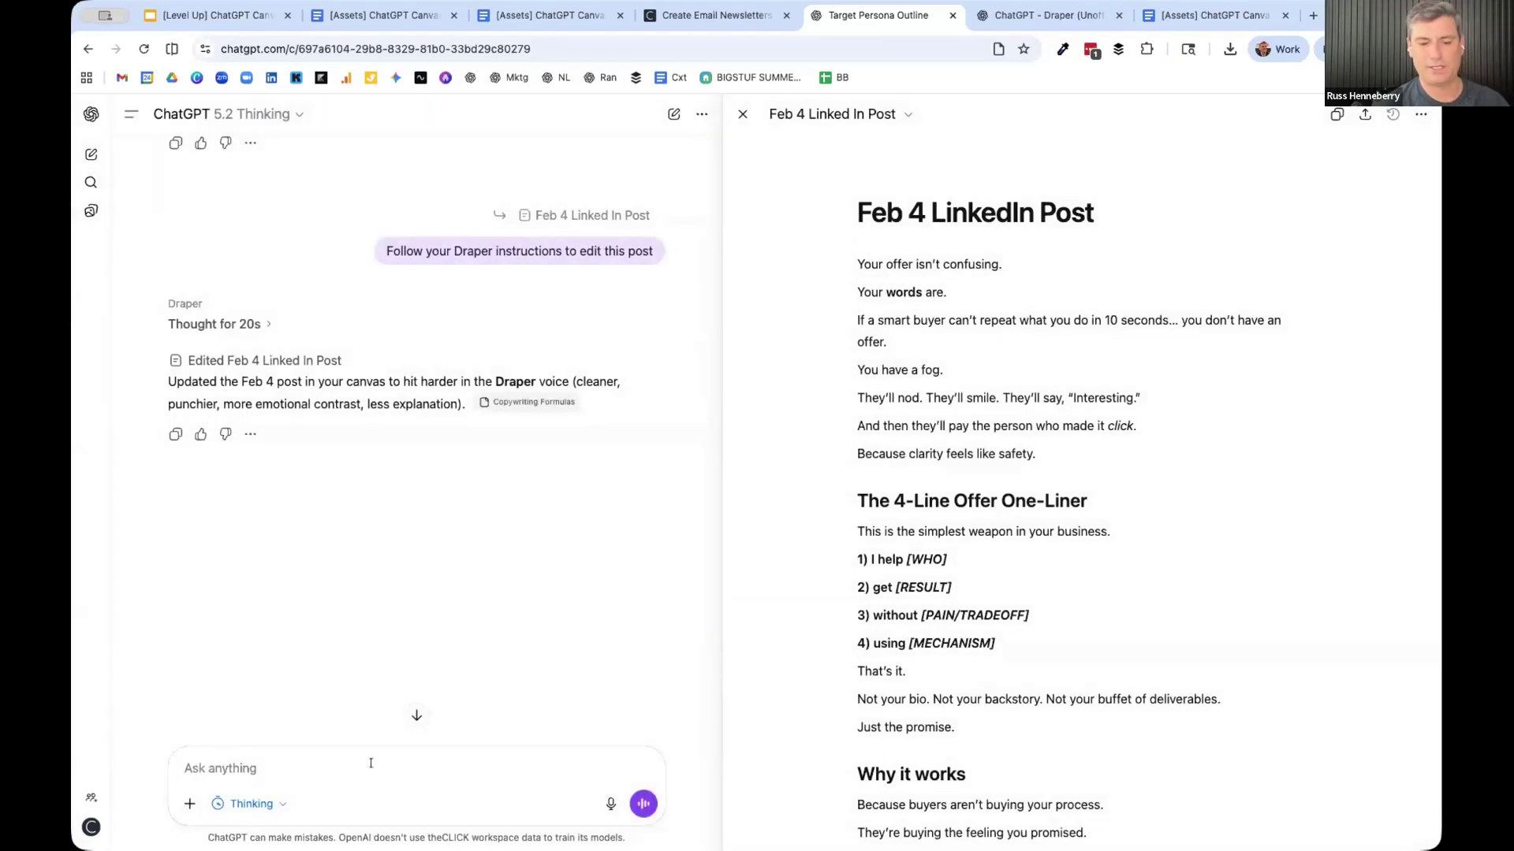
{"action": "type", "text": "@hook"}
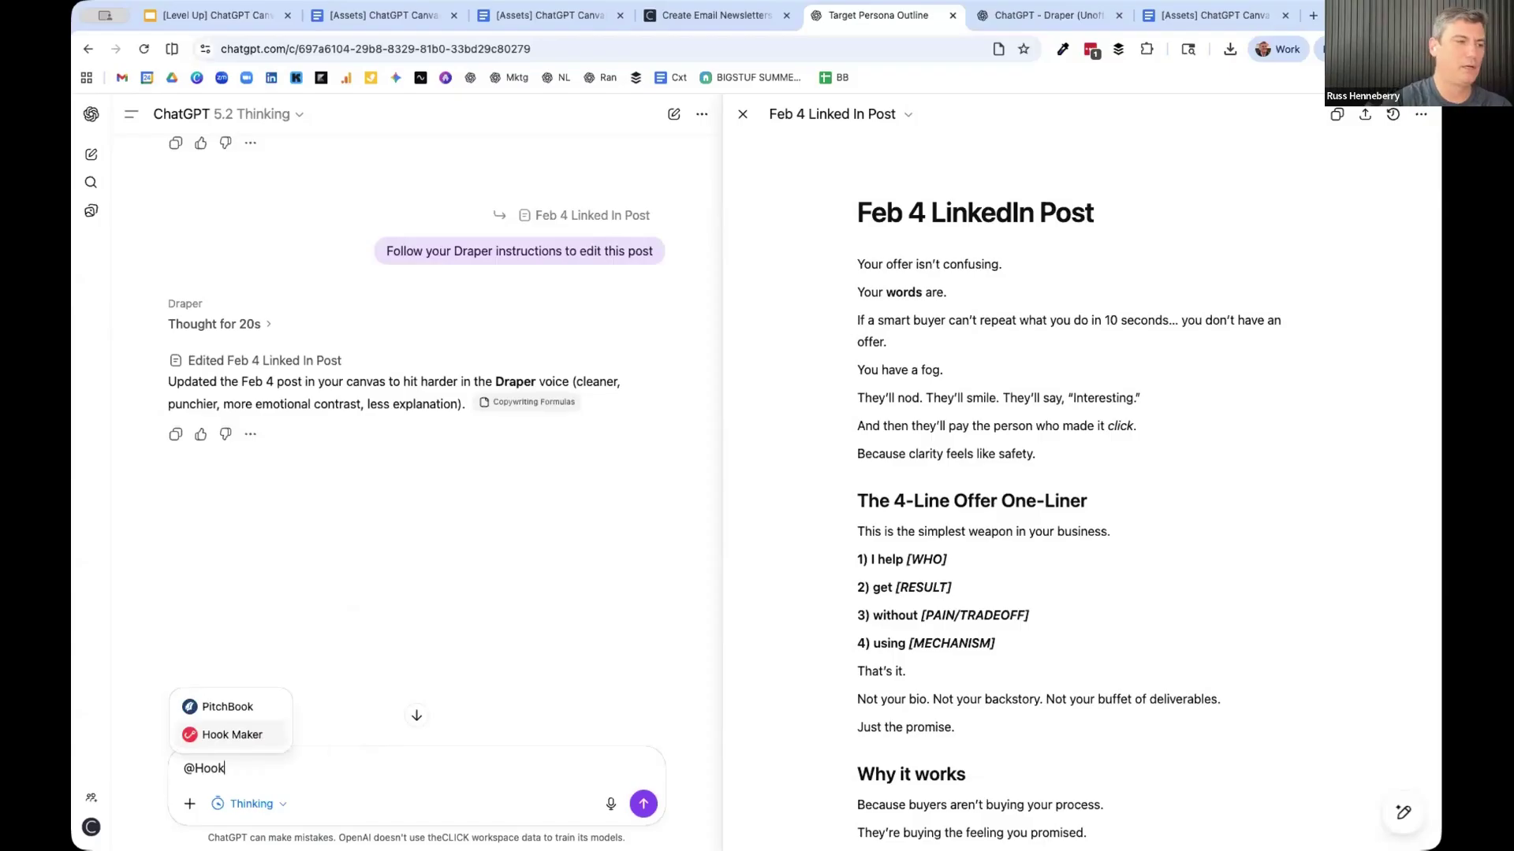
{"action": "key", "text": "Return"}
{"action": "type", "text": "Take this "}
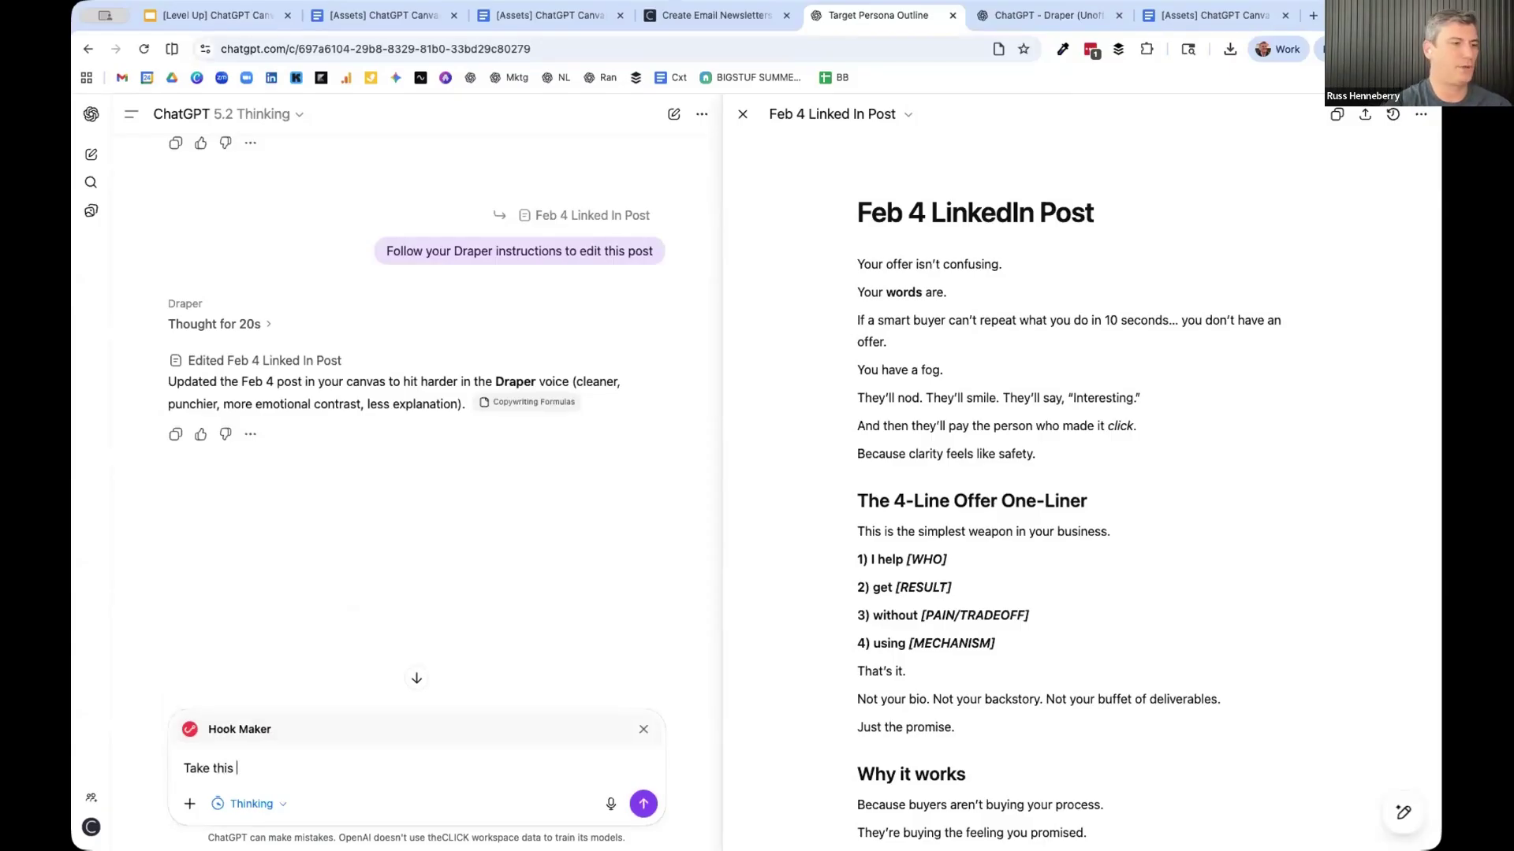
{"action": "type", "text": "post and give me"}
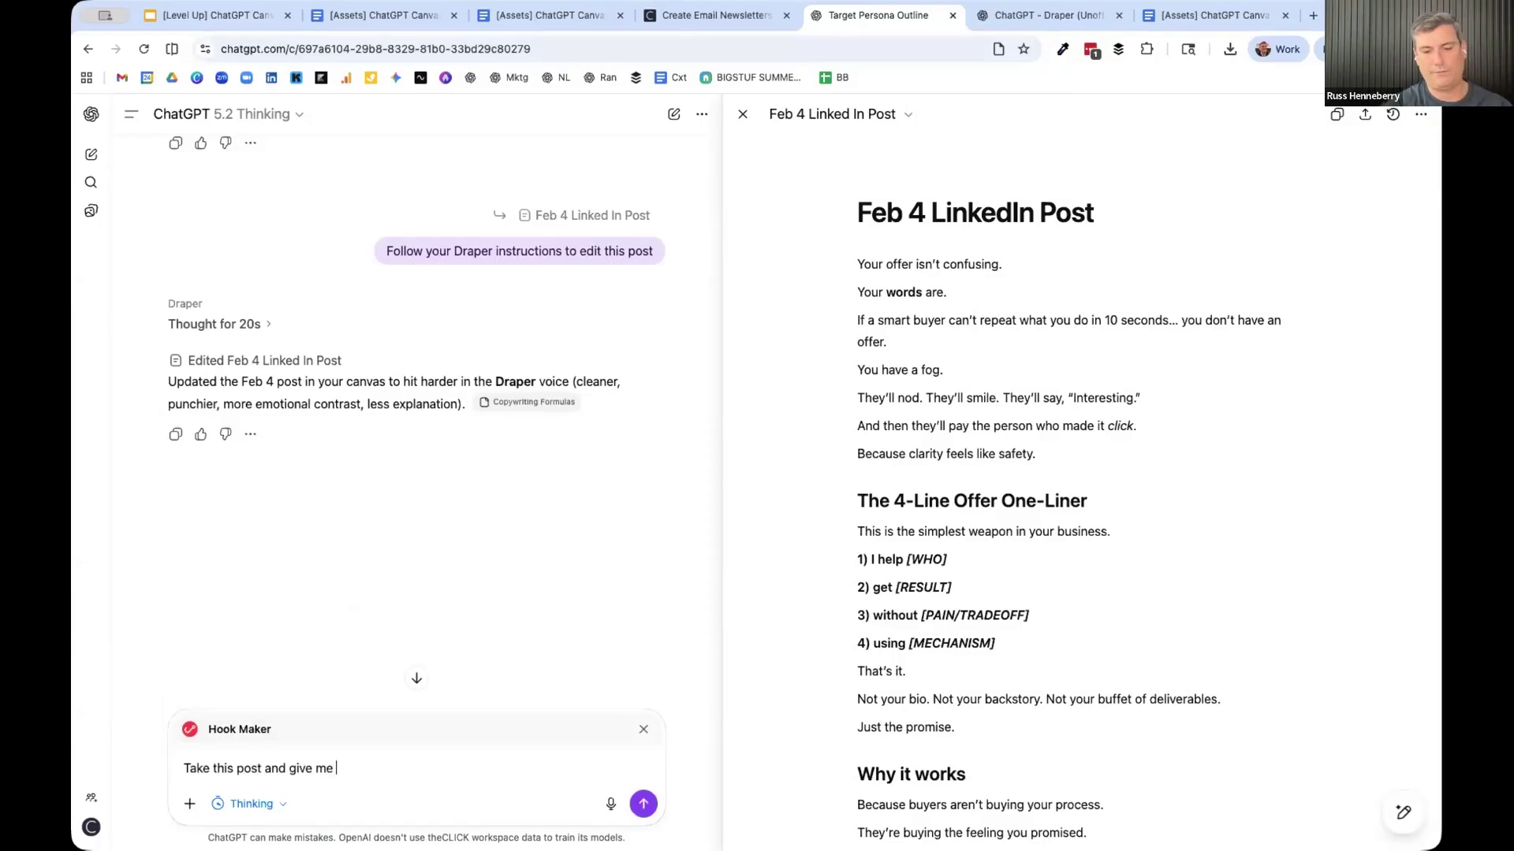
{"action": "type", "text": " 5 hook ideas for ths p"}
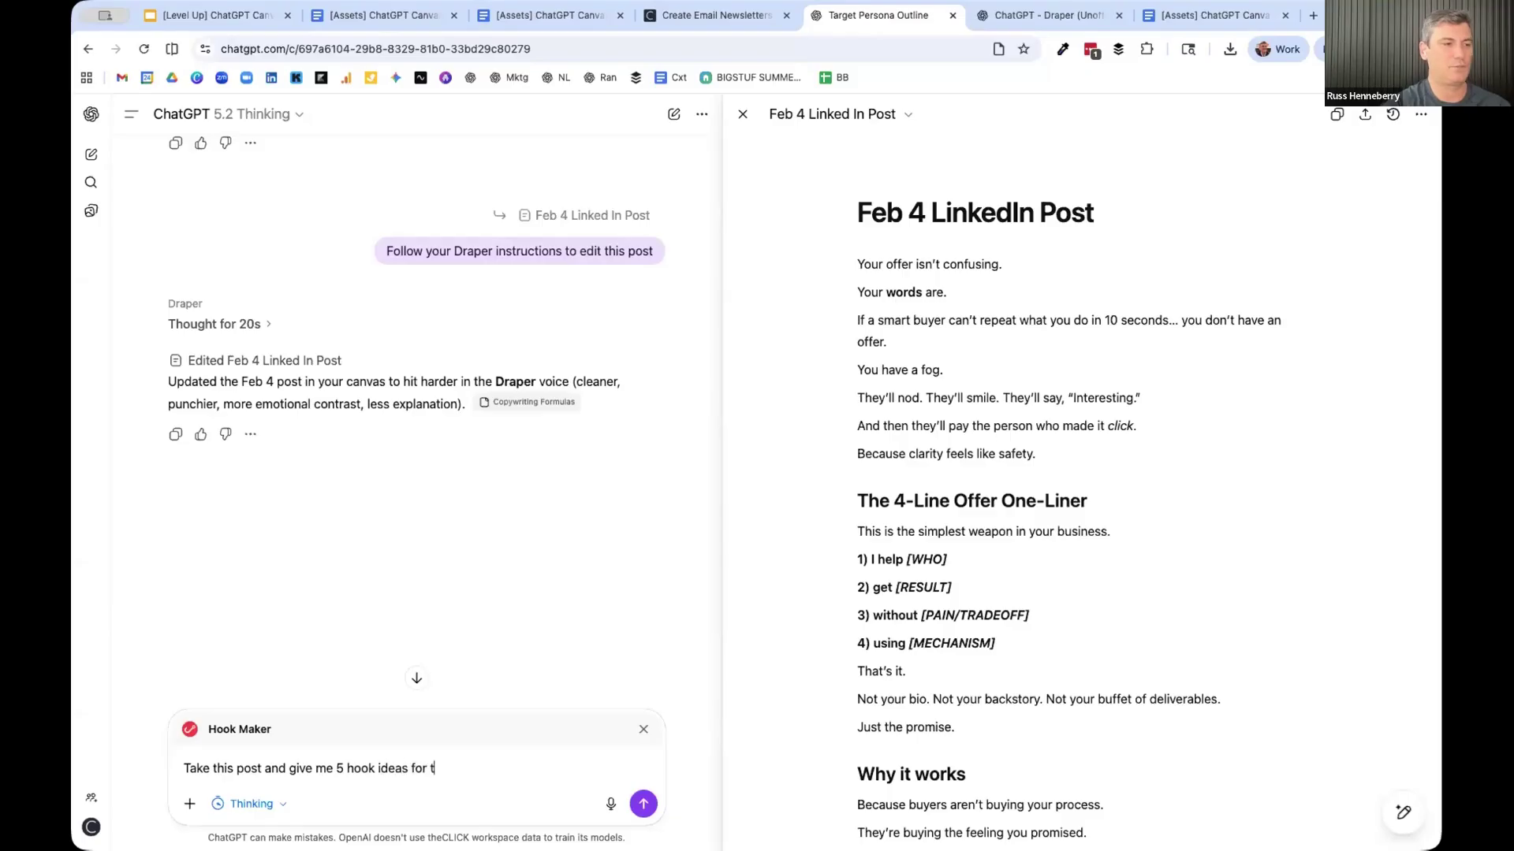
{"action": "key", "text": "BackSpace"}
{"action": "type", "text": "is post"}
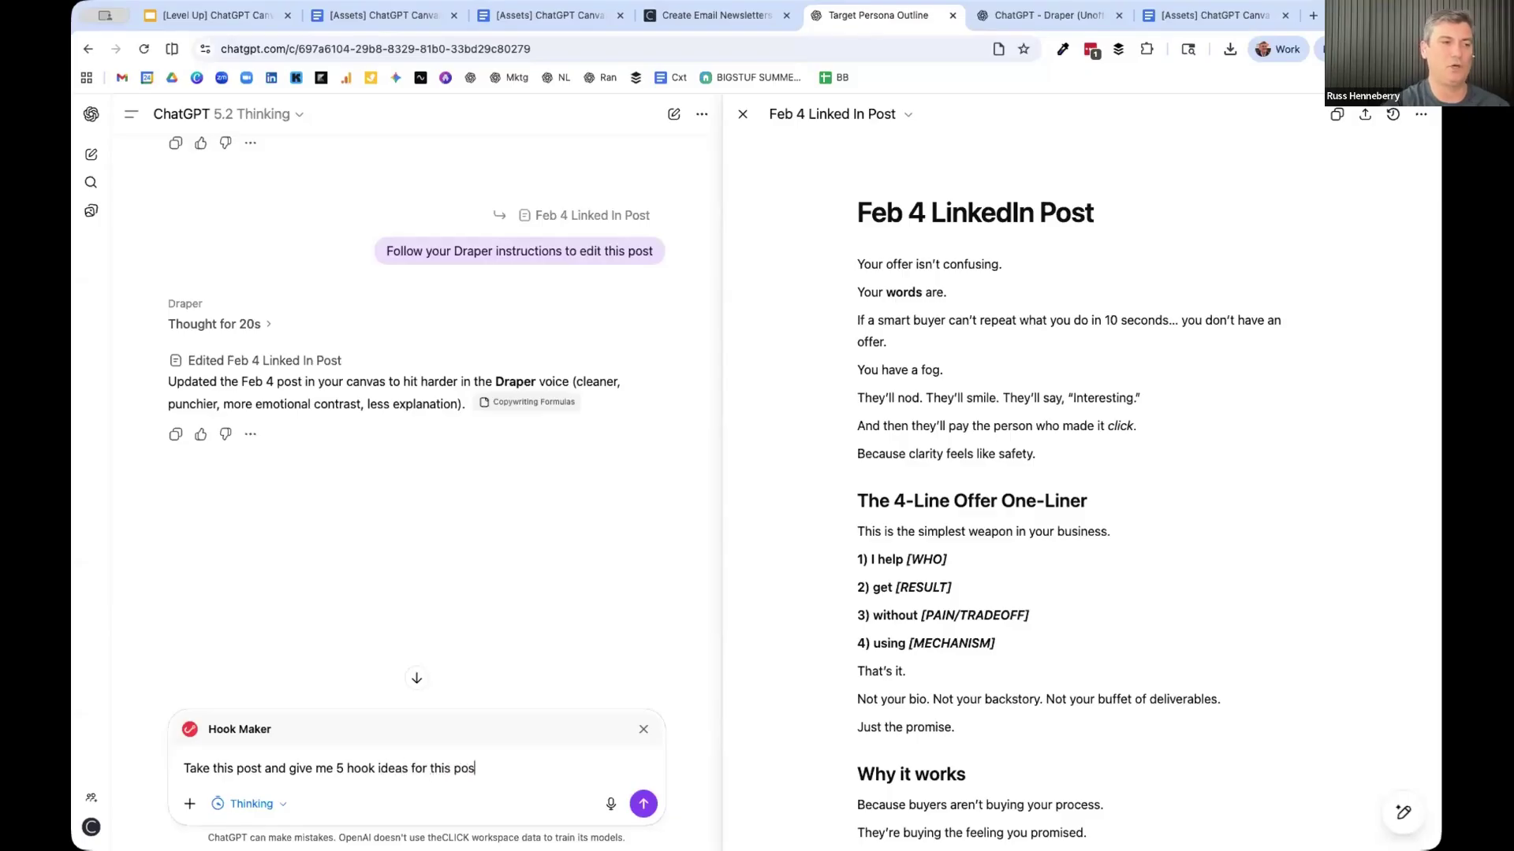
{"action": "key", "text": "Return"}
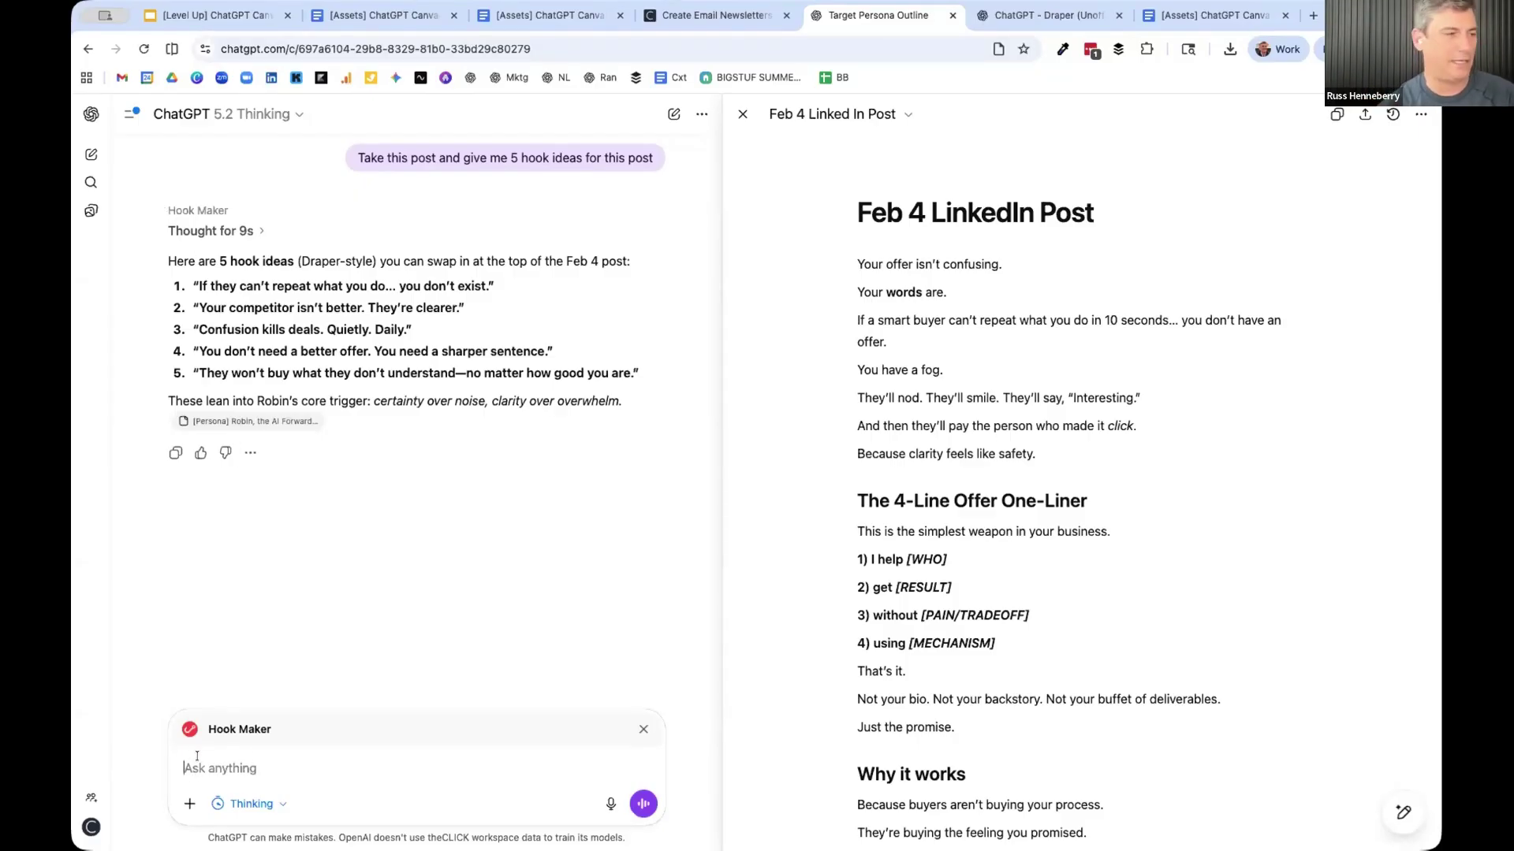
- Remove the Hook Maker mention, send the prompt "Rewrite this post using Hook 3", and compare the hook ideas with the rewritten canvas
{"action": "left_click", "coordinate": [640, 730]}
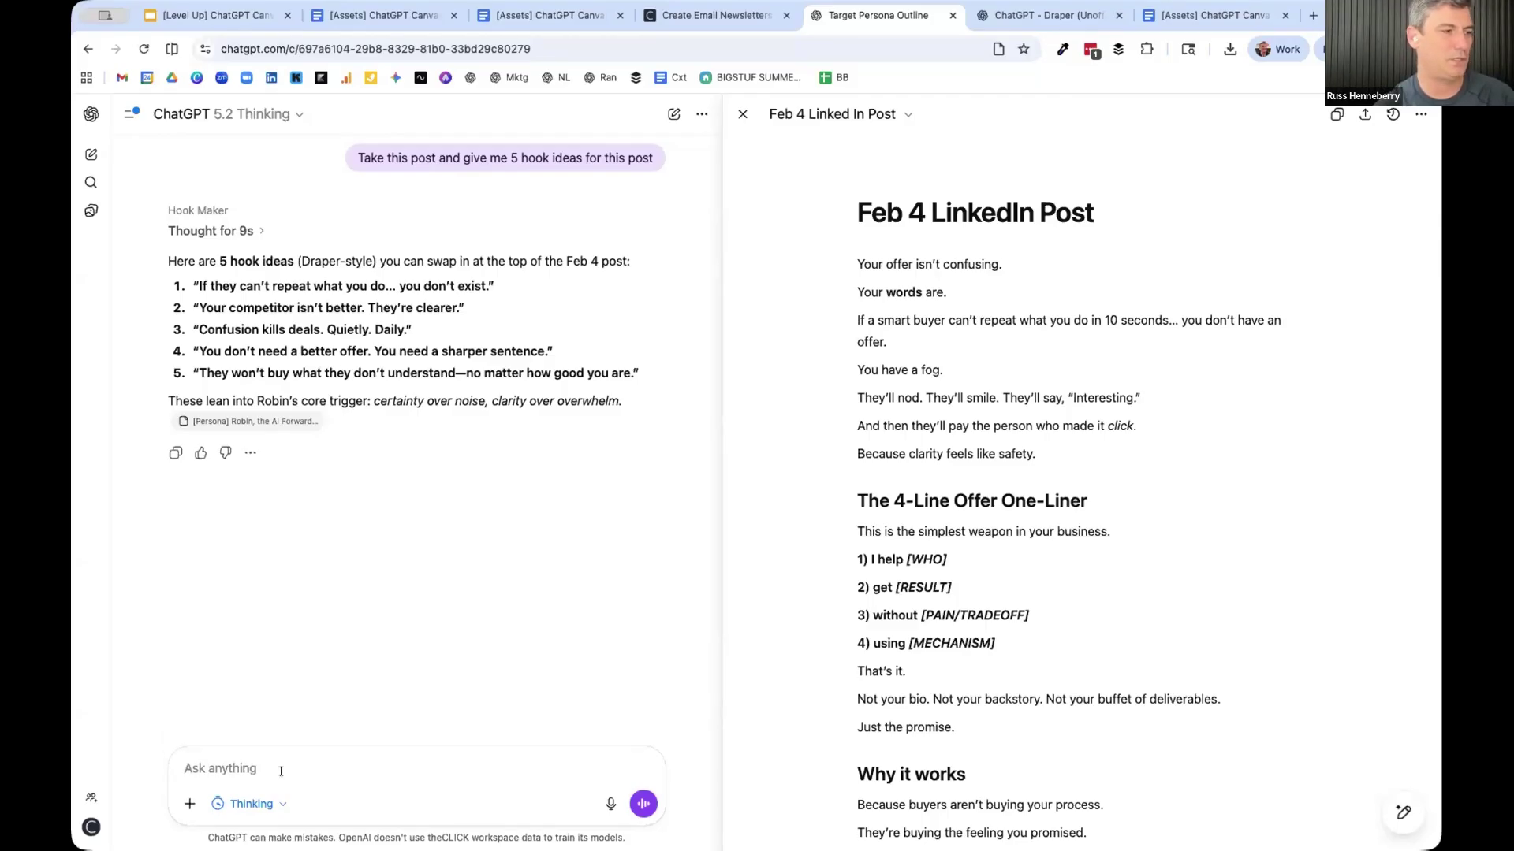
{"action": "type", "text": "Rewrite this"}
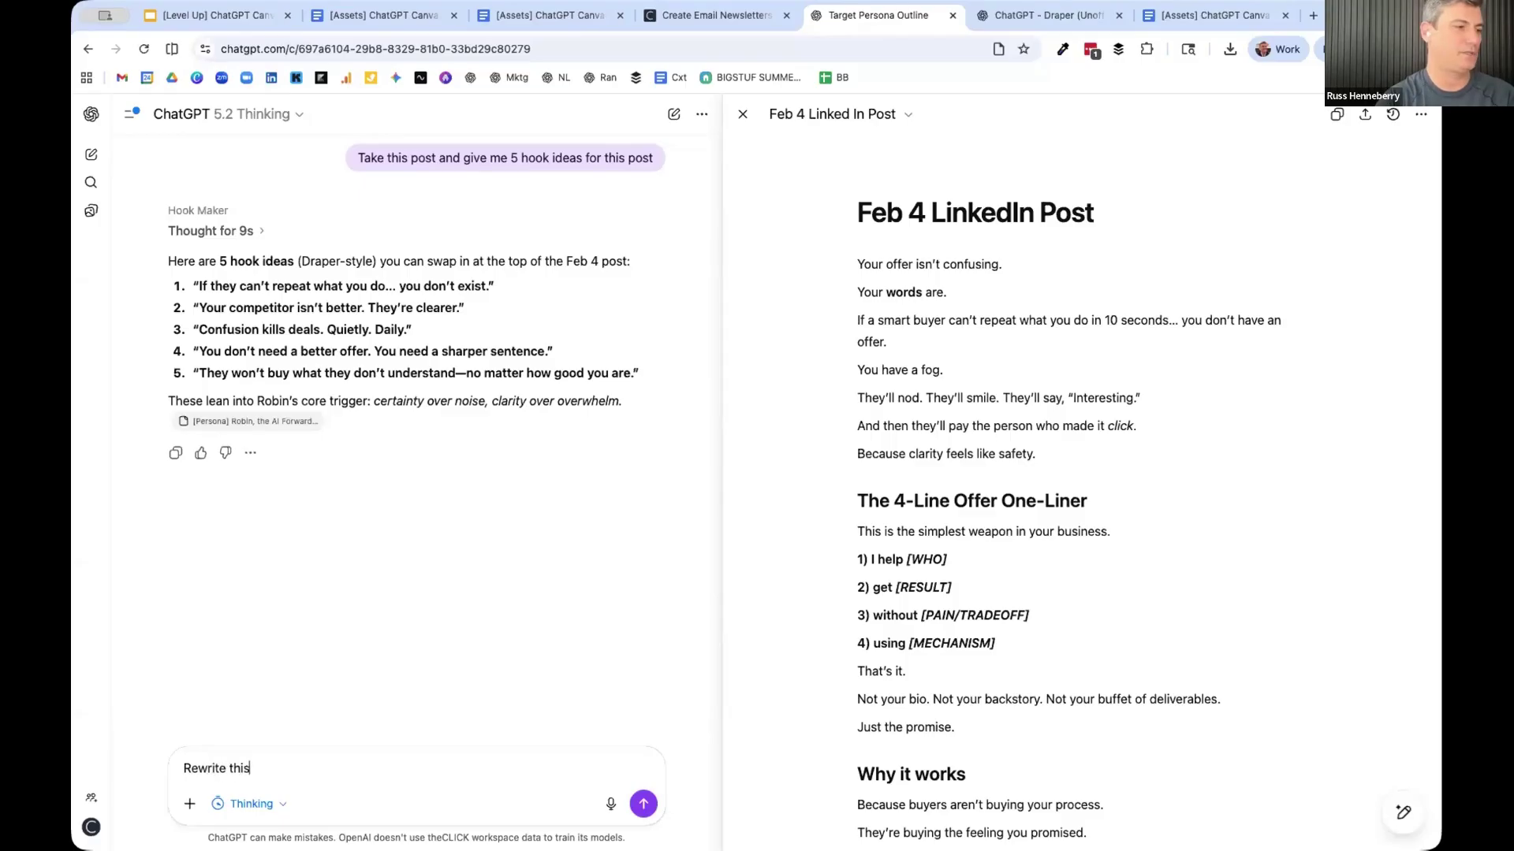
{"action": "type", "text": " post using Hook 3"}
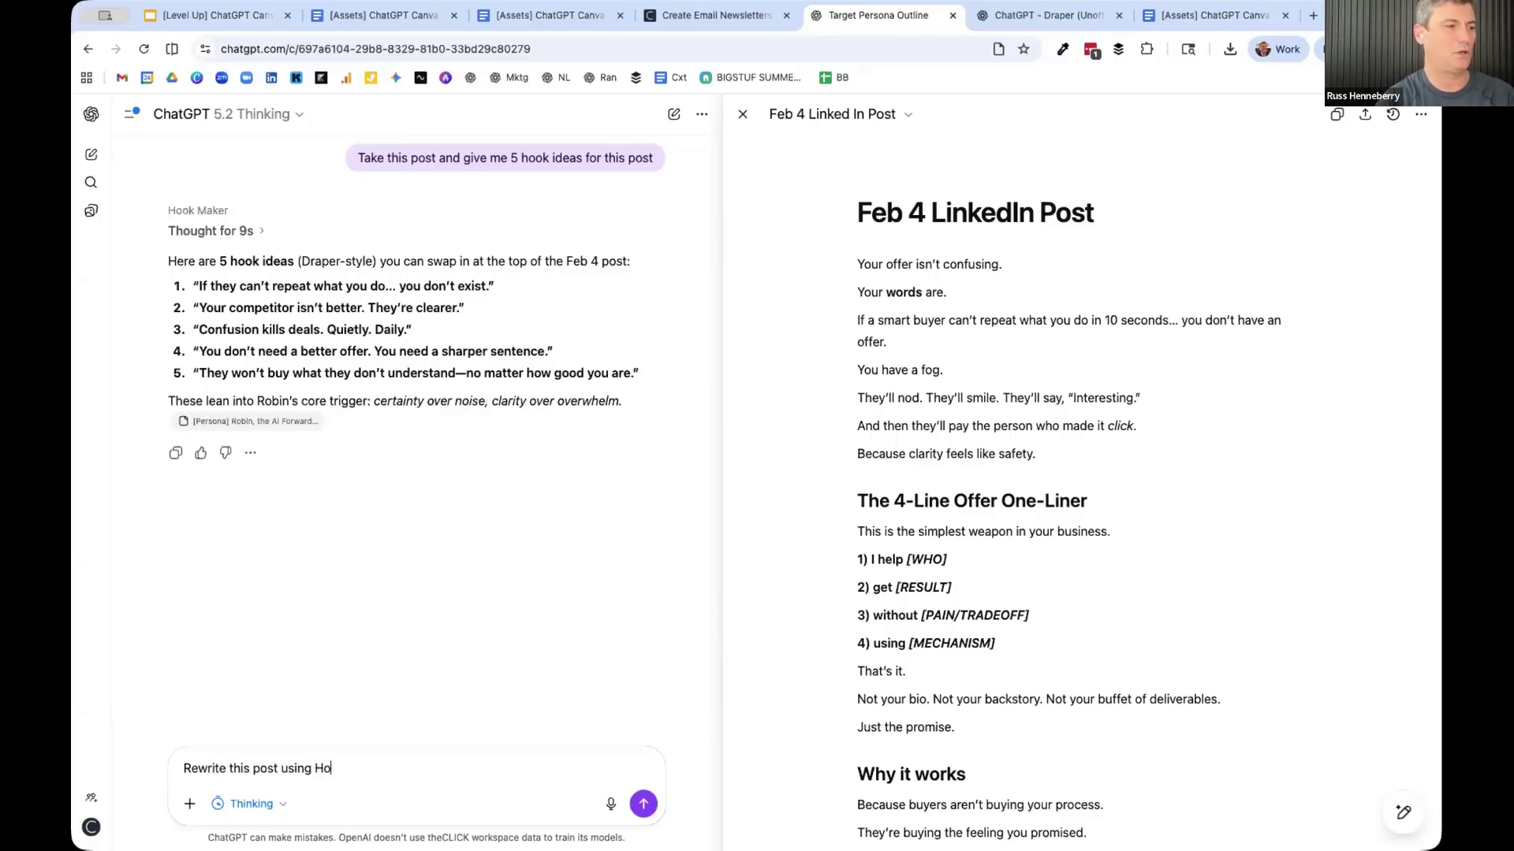
{"action": "key", "text": "Return"}
{"action": "scroll", "coordinate": [405, 541], "scroll_direction": "up", "scroll_amount": 5}
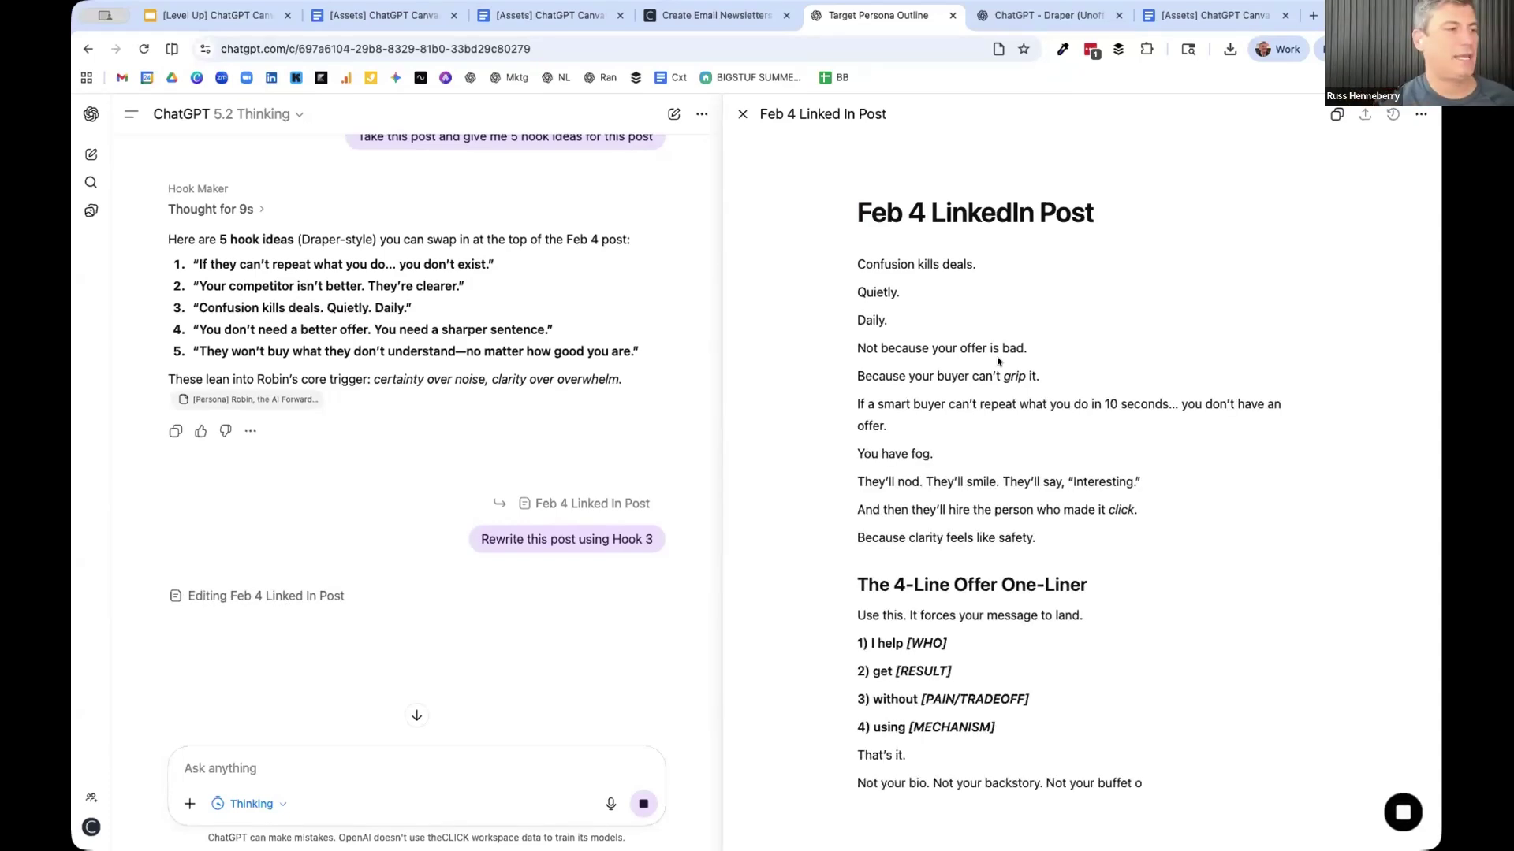
{"action": "left_click_drag", "start_coordinate": [264, 318], "coordinate": [433, 352]}
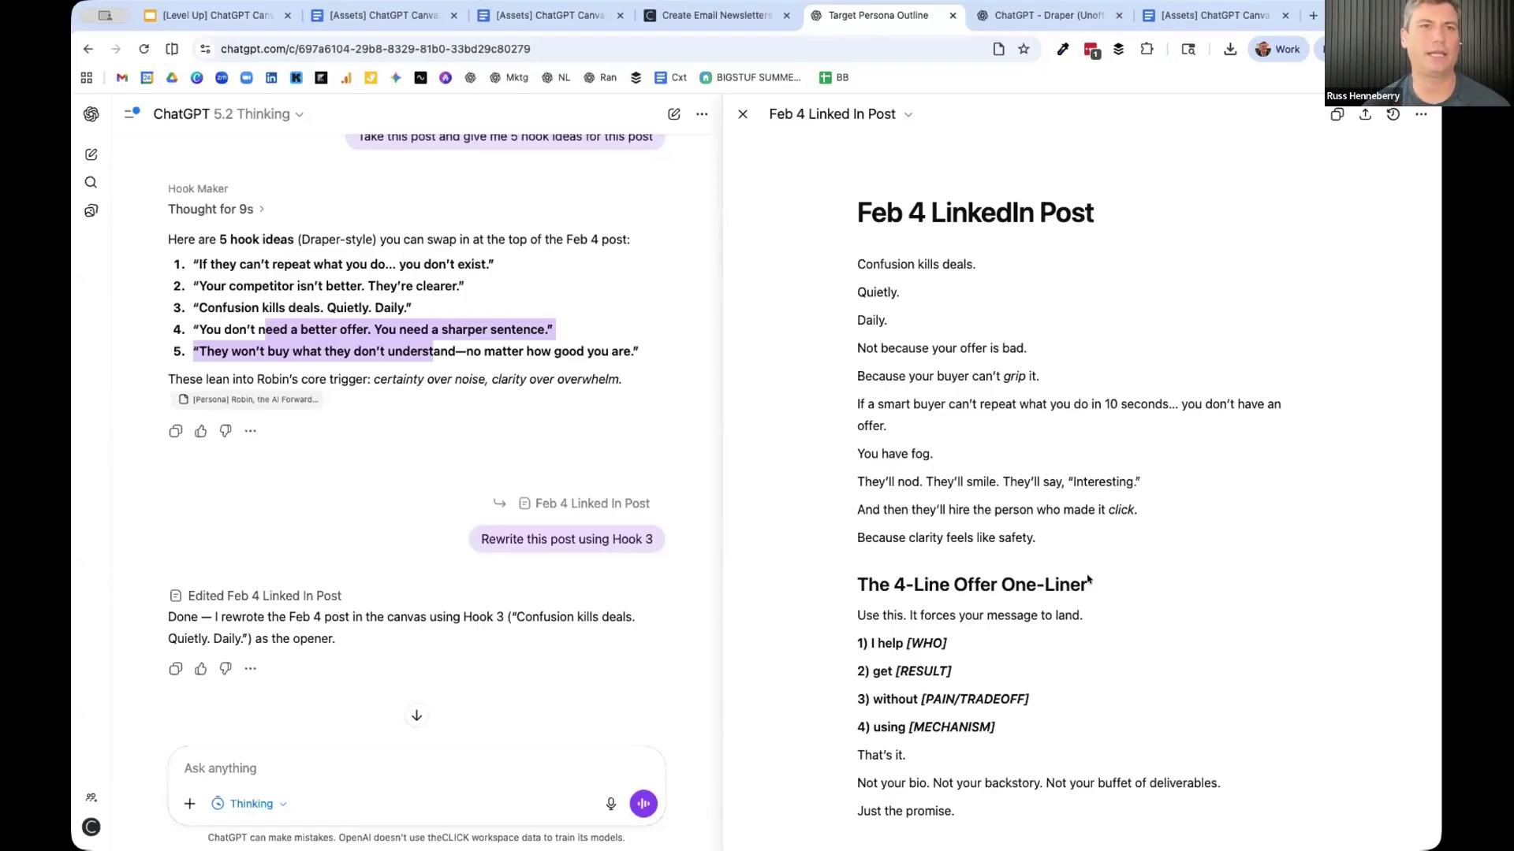
- Close the Feb 4 post canvas and look over the list of canvases in this chat
{"action": "left_click", "coordinate": [741, 115]}
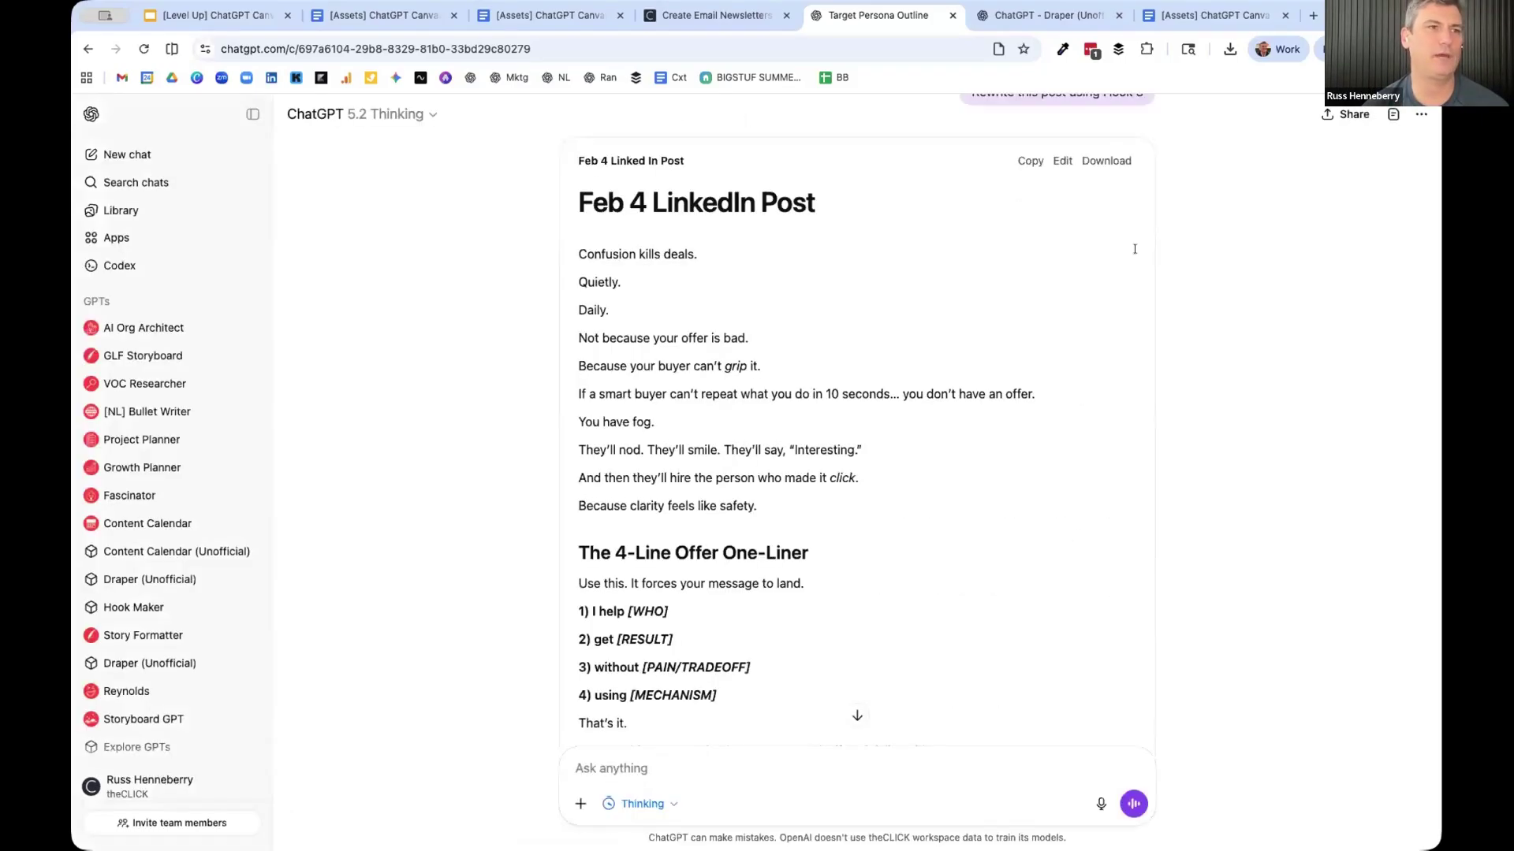
{"action": "left_click", "coordinate": [1393, 115]}
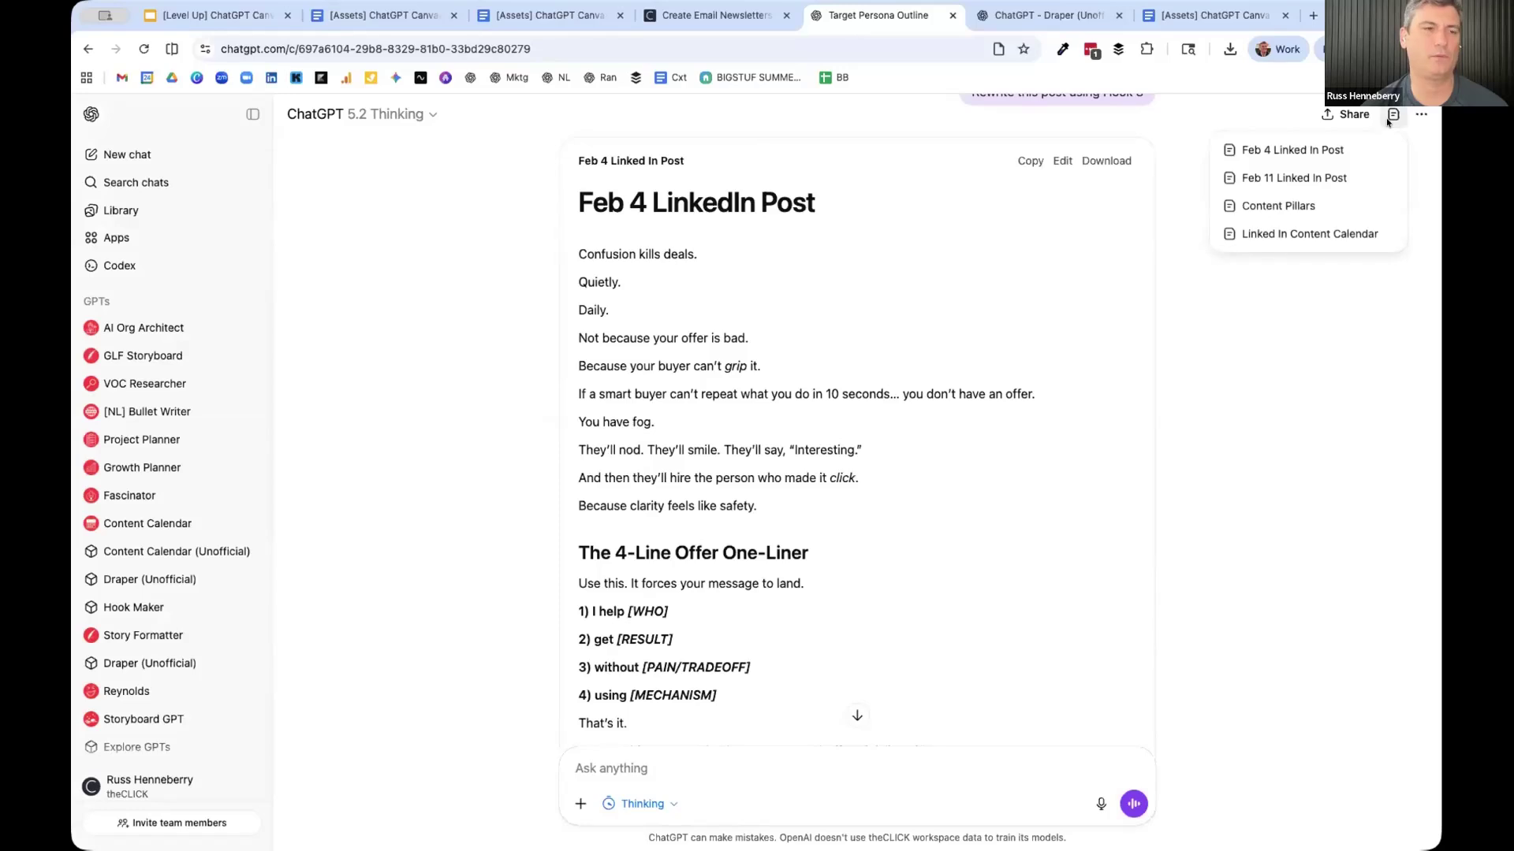
{"action": "left_click", "coordinate": [1324, 433]}
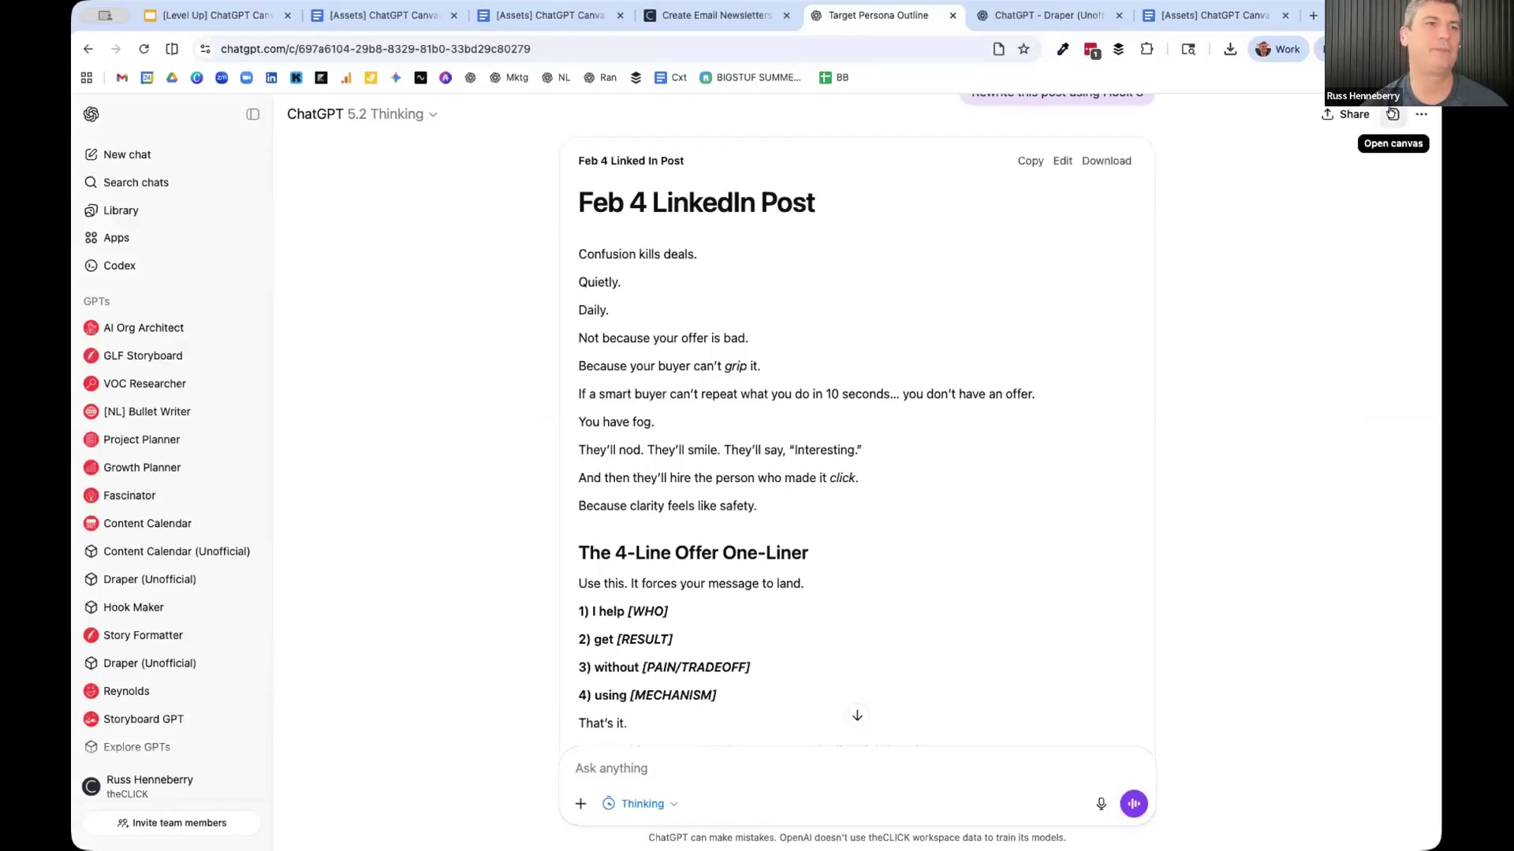
- Send the prompt "Create a new canvas containing a checklist that we will use before we set any LinkedIn post live." and list the chat's canvases
{"action": "type", "text": "Create a new can"}
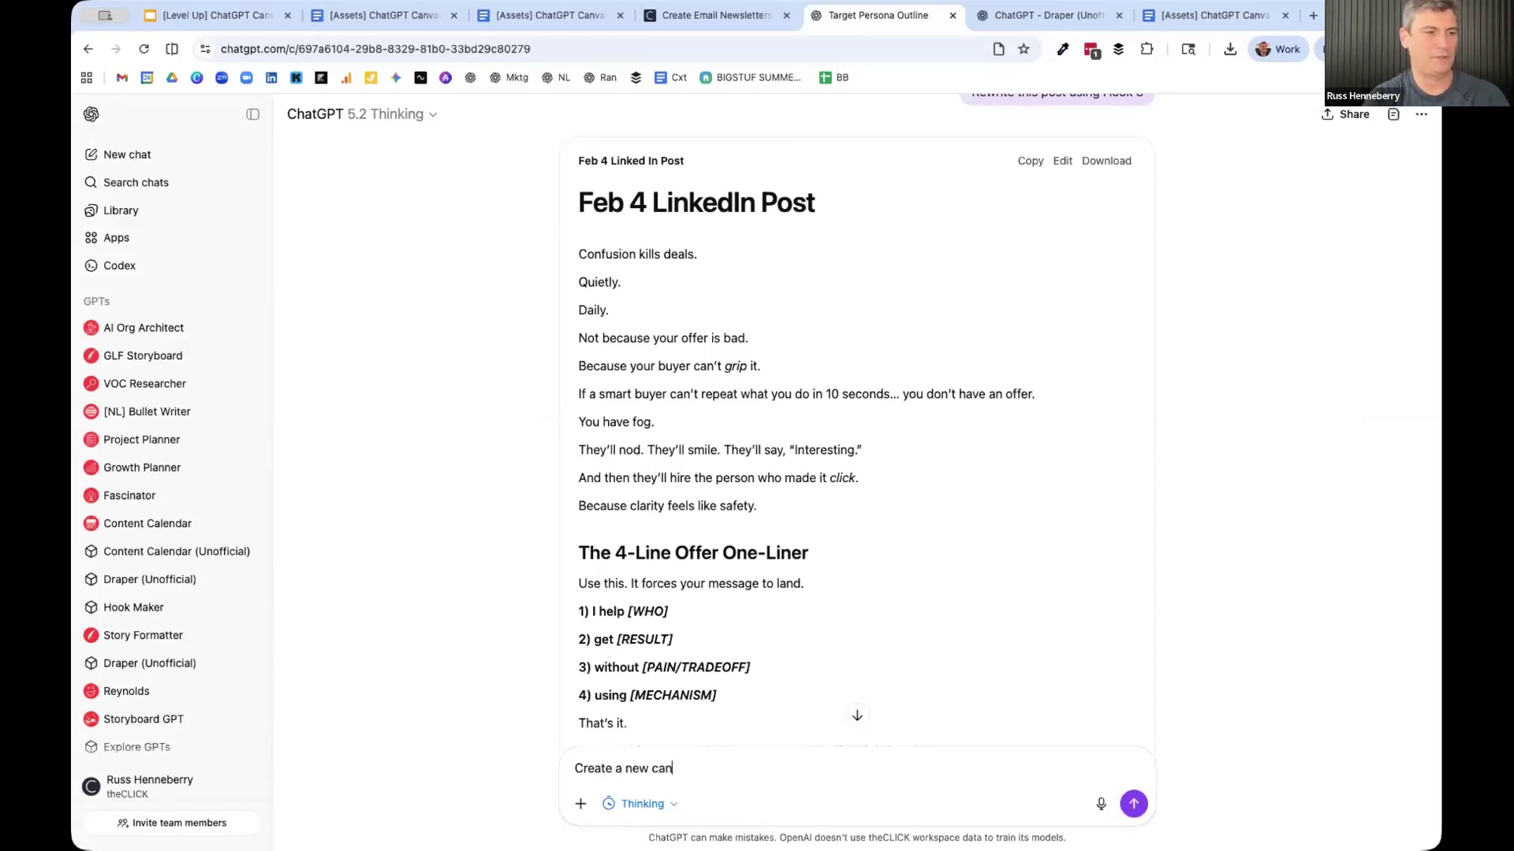
{"action": "type", "text": "vas containing a checklist that we w"}
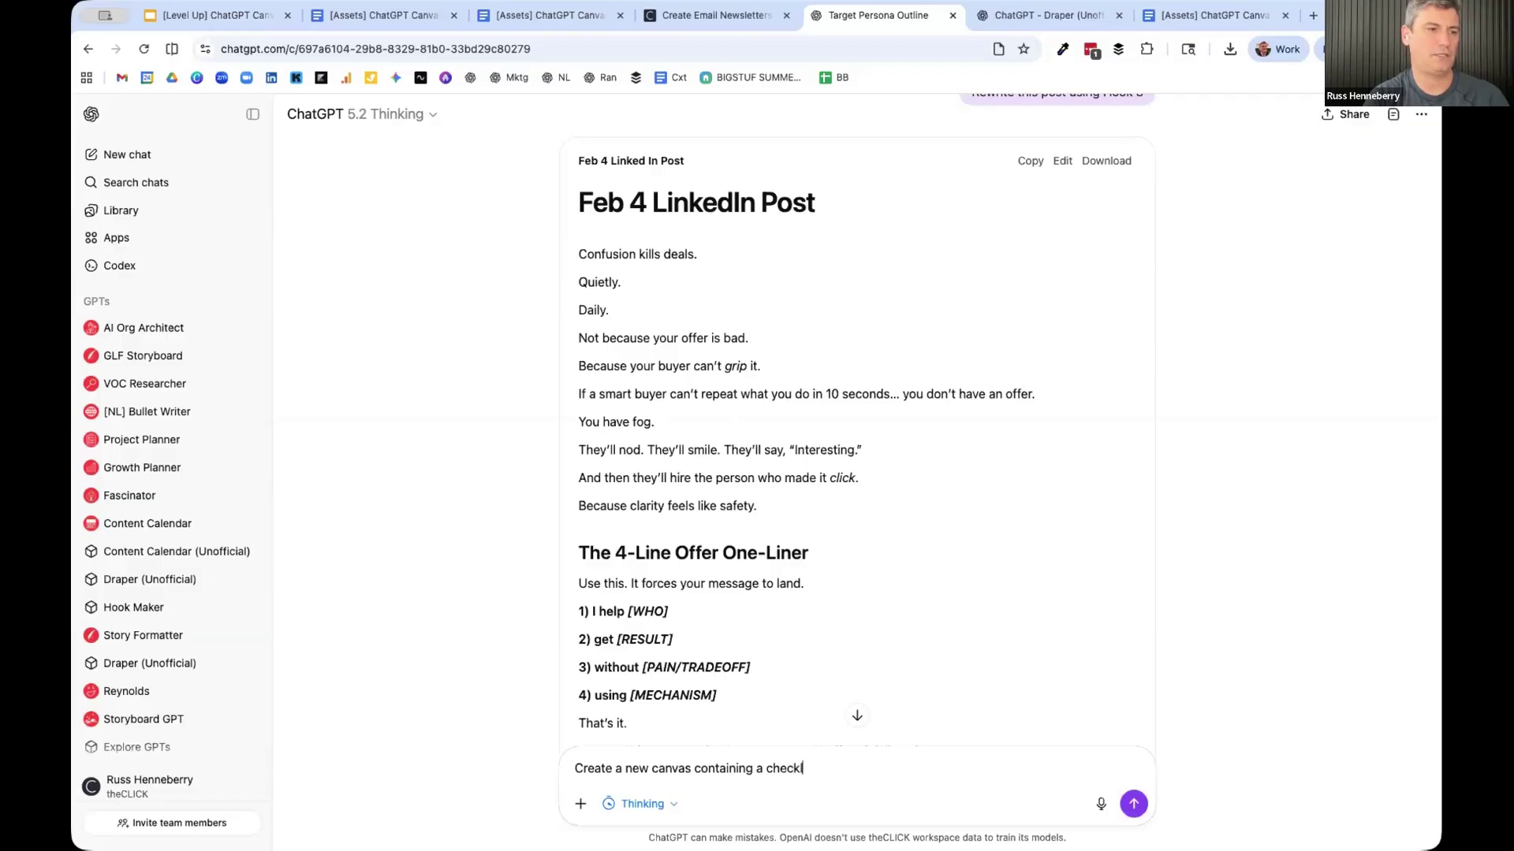
{"action": "type", "text": "ill "}
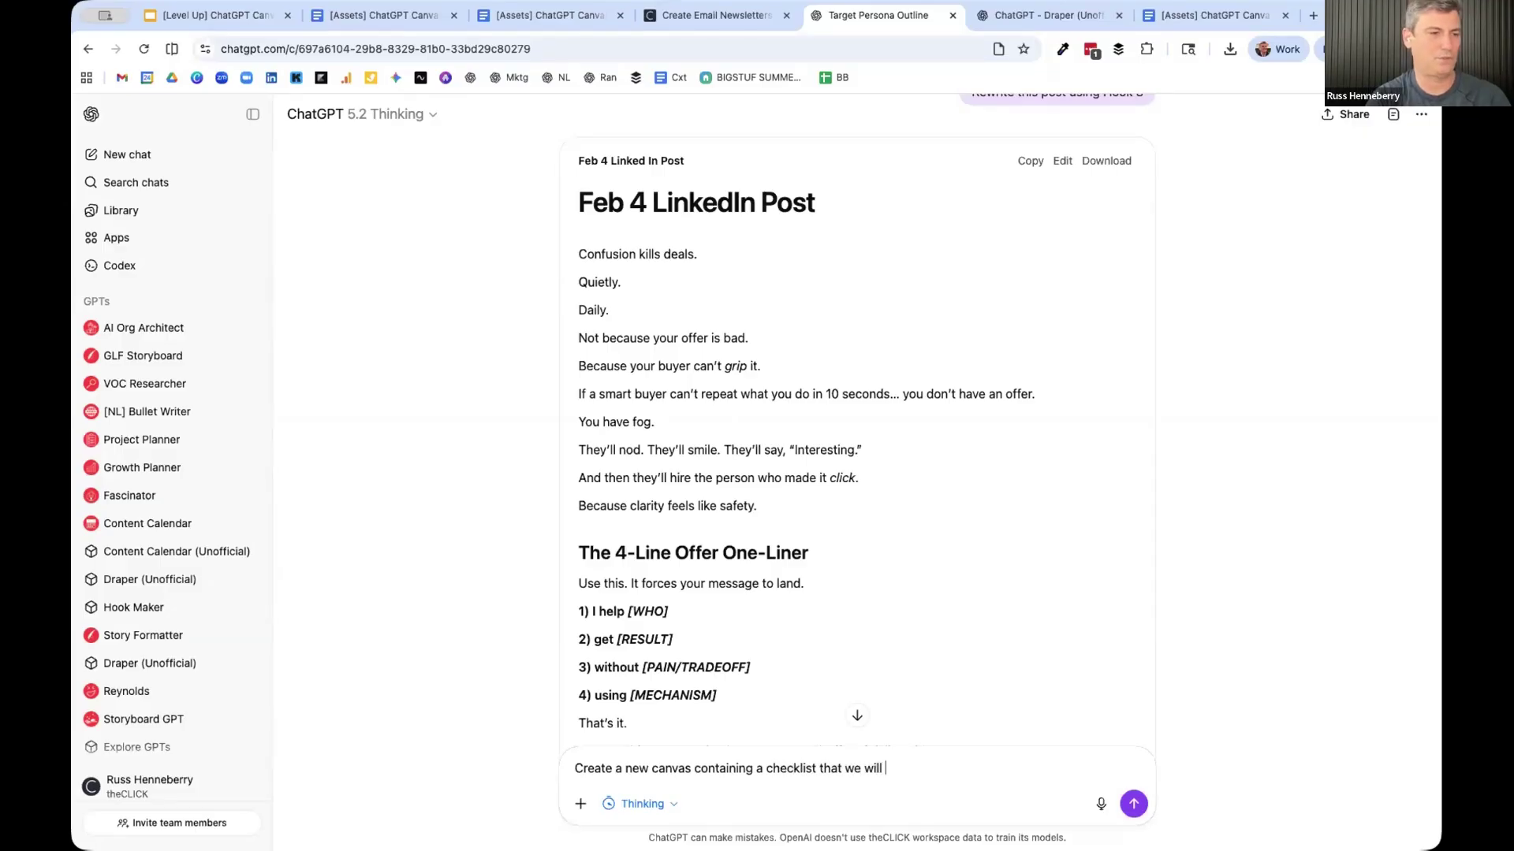
{"action": "type", "text": "use before we set "}
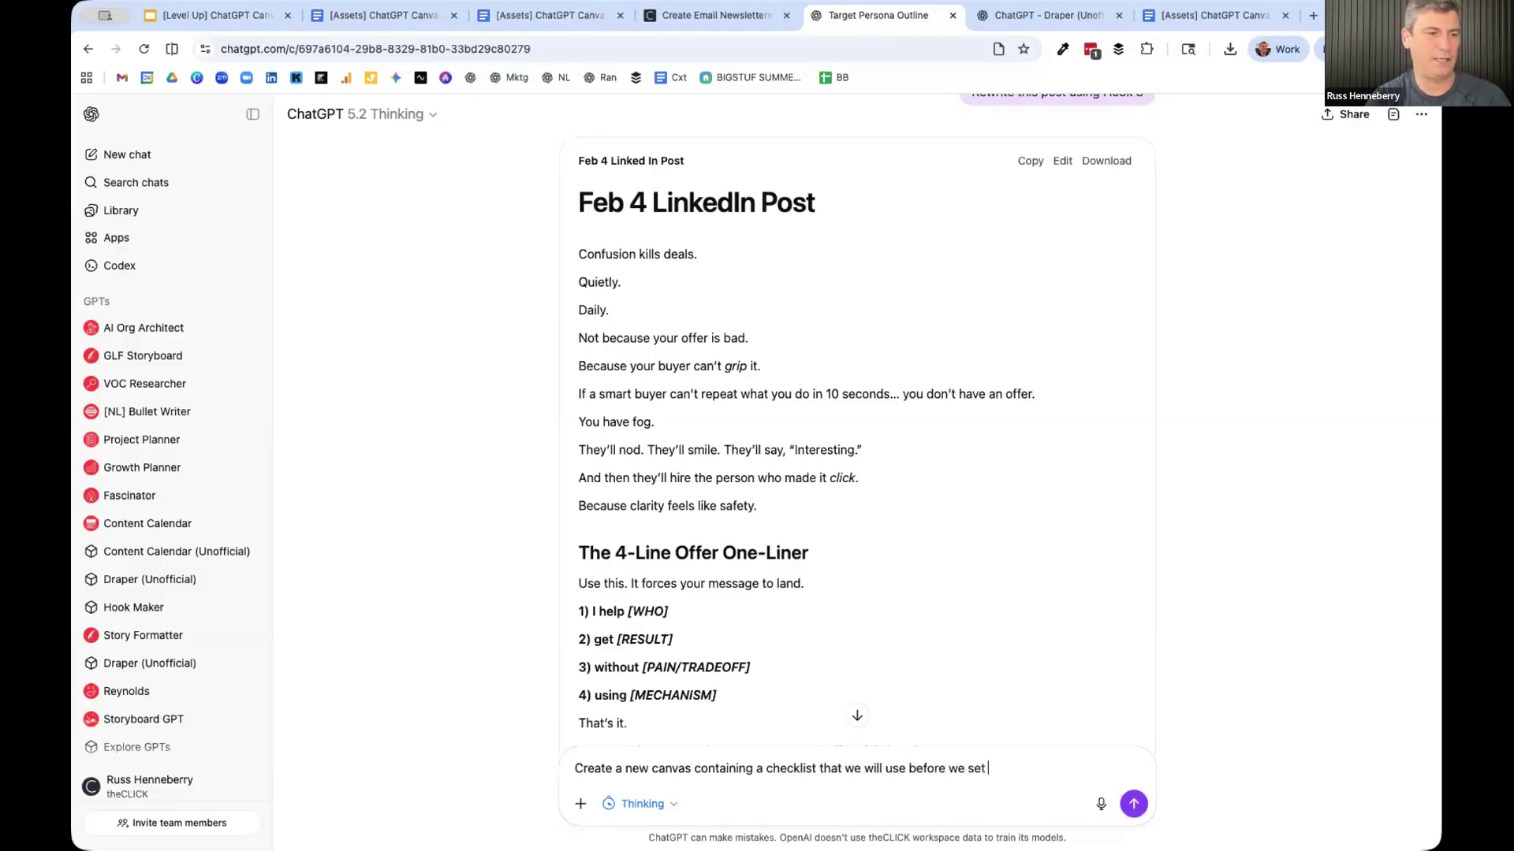
{"action": "type", "text": "any LinkedIn post live."}
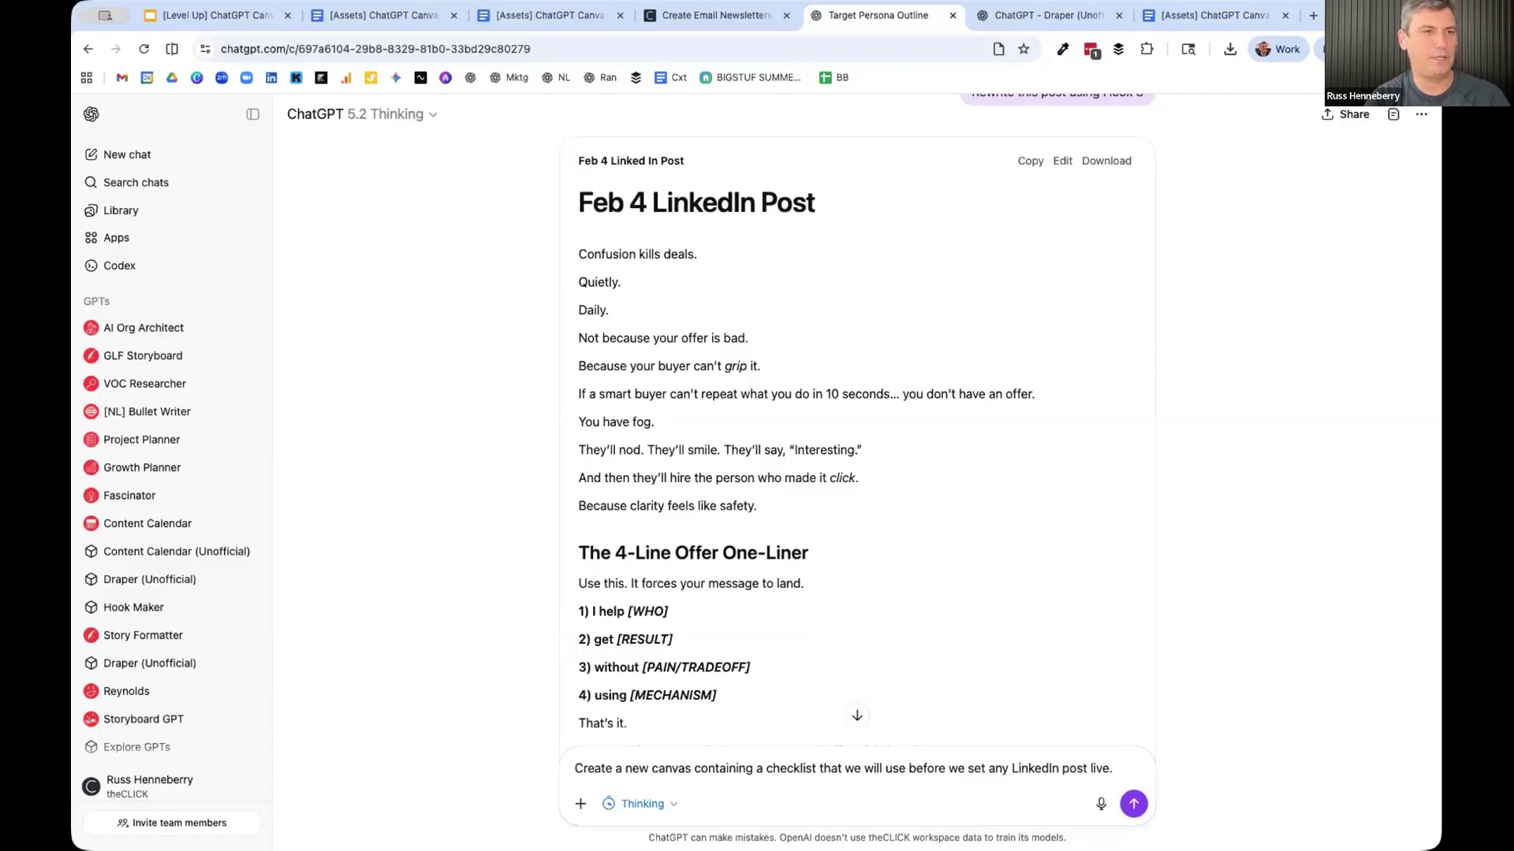
{"action": "key", "text": "Return"}
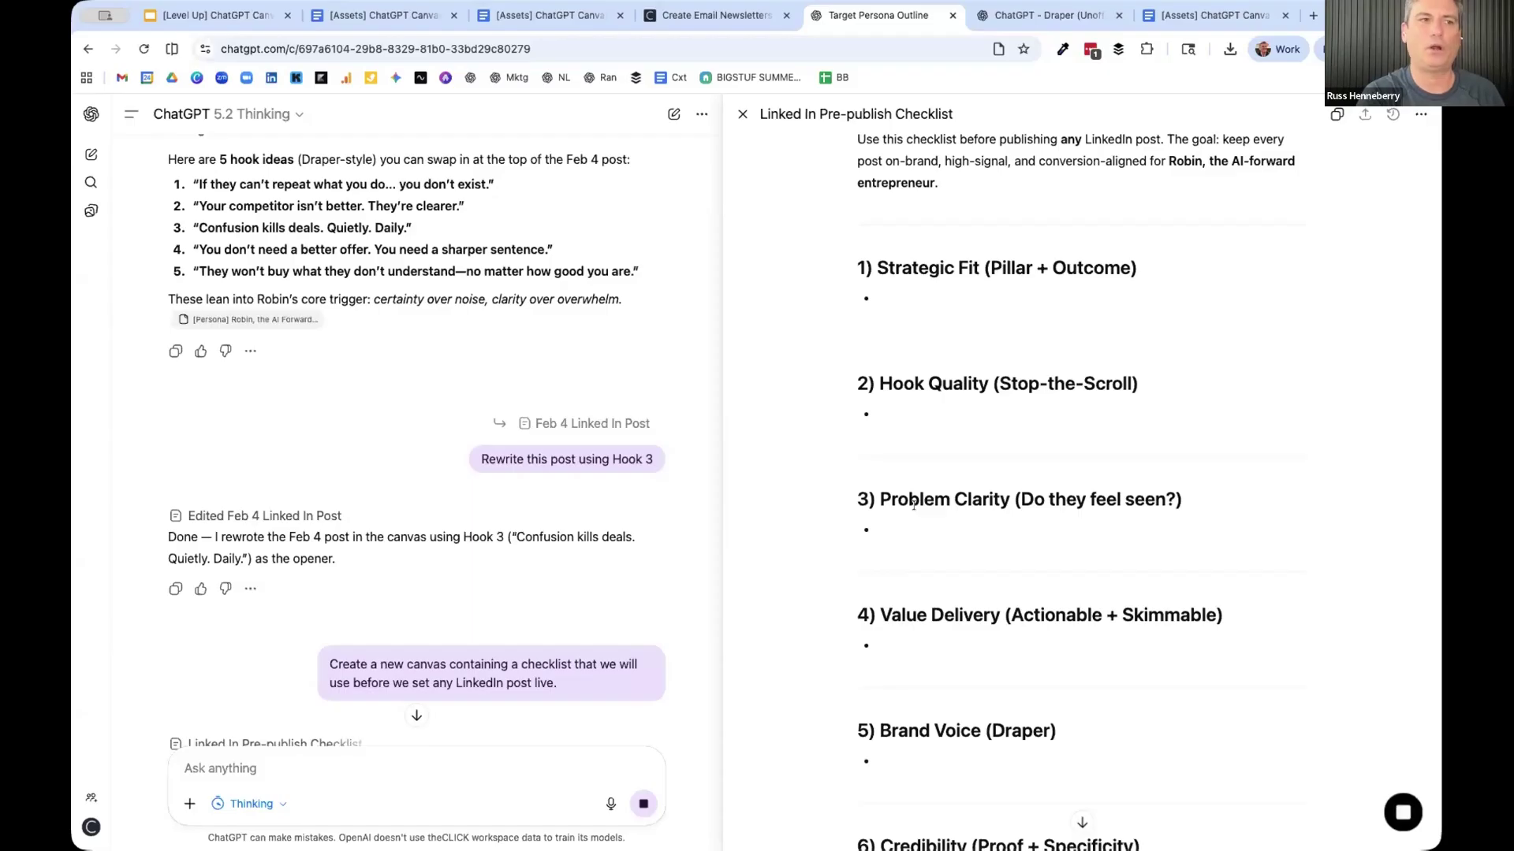
{"action": "left_click", "coordinate": [742, 114]}
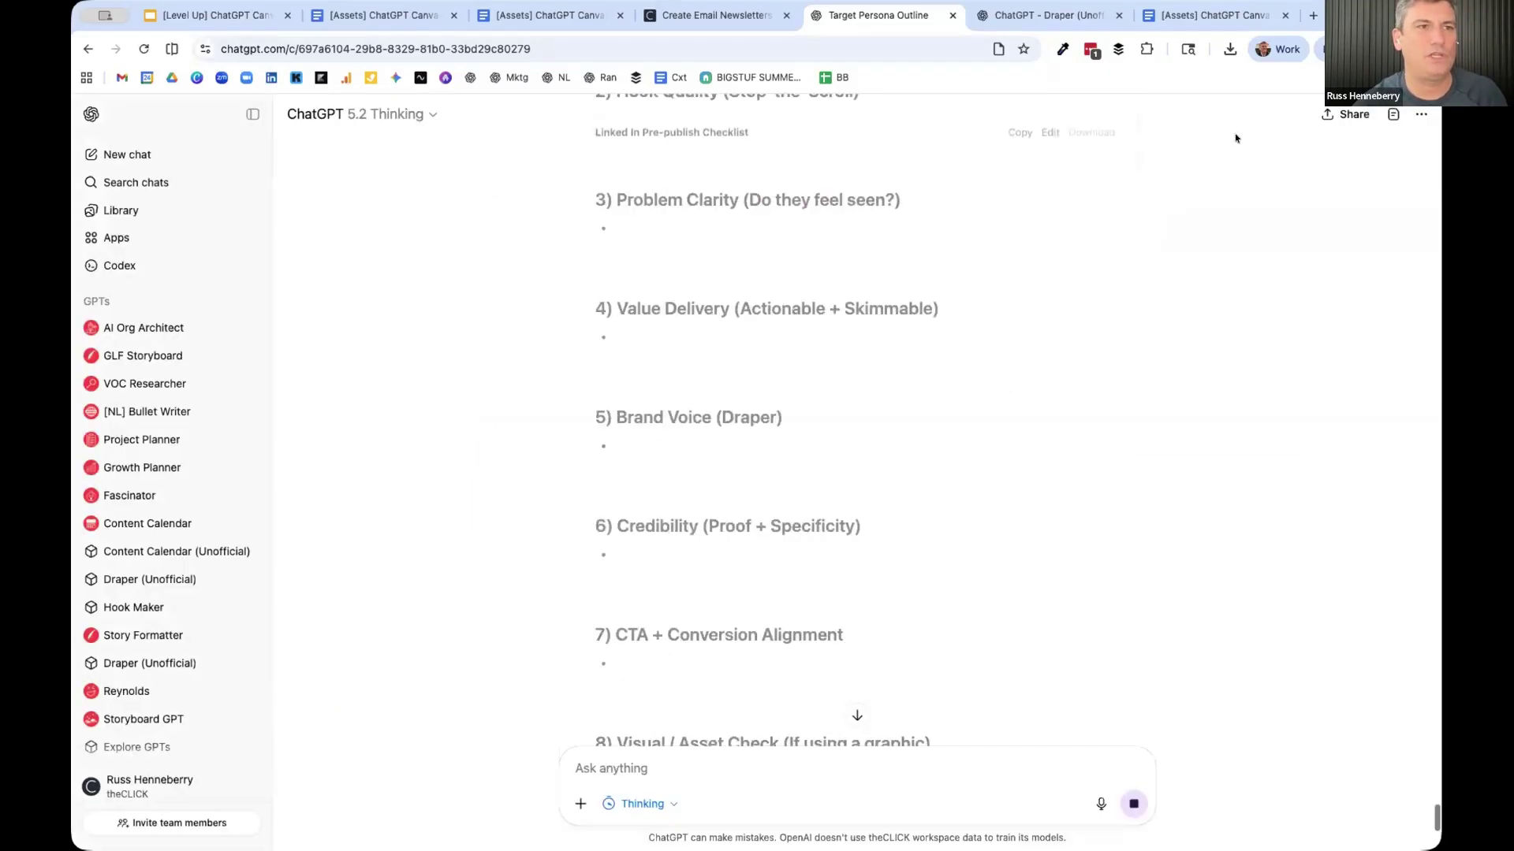
{"action": "left_click", "coordinate": [1385, 121]}
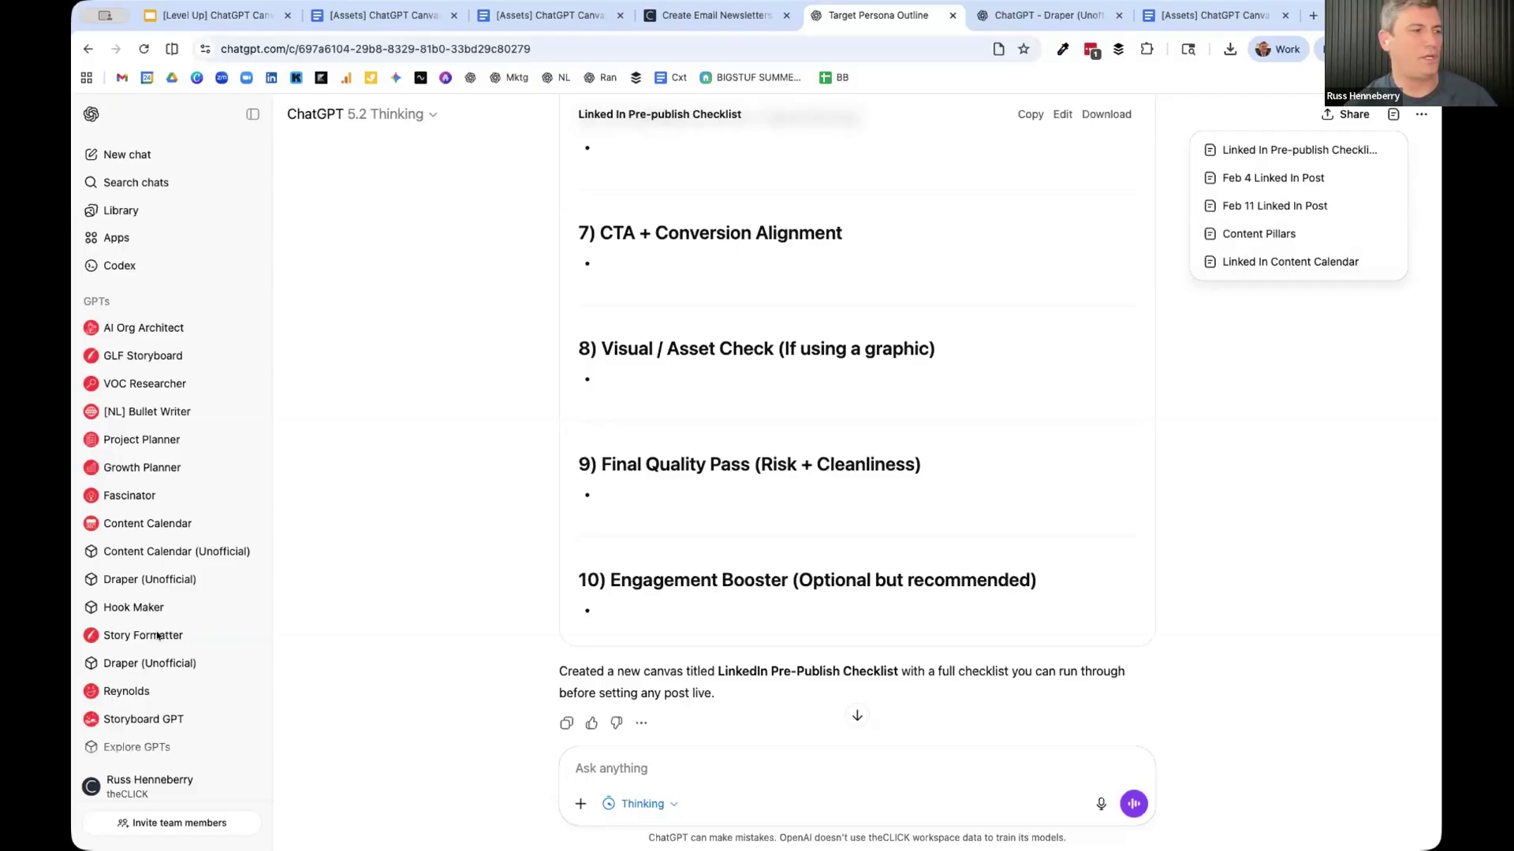
- Rename the Target Persona Outline chat as "LinkedIn Content Builder"
{"action": "scroll", "coordinate": [160, 621], "scroll_direction": "down", "scroll_amount": 5}
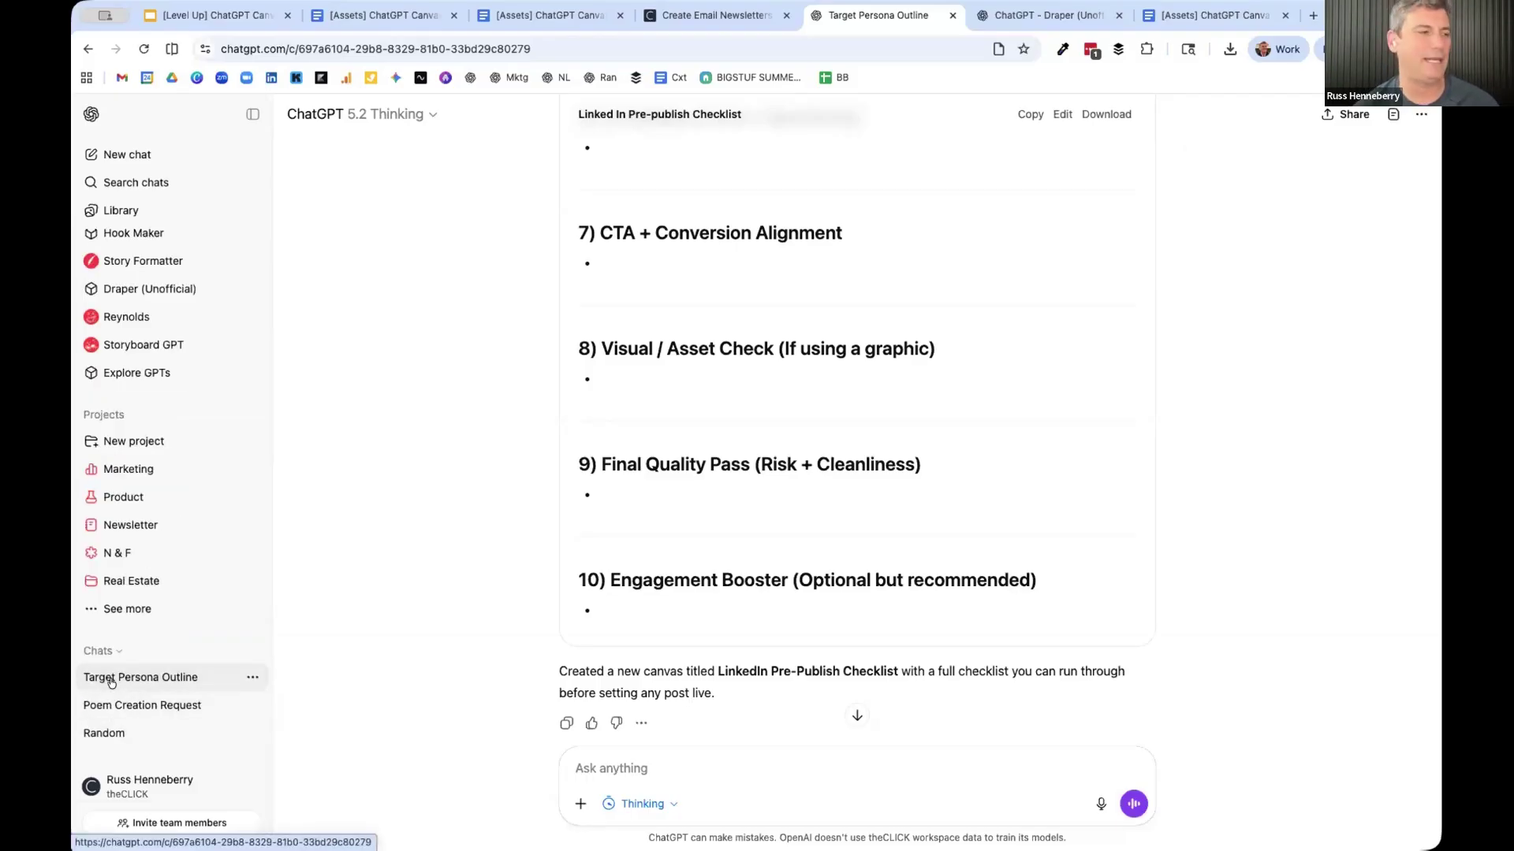
{"action": "left_click", "coordinate": [252, 677]}
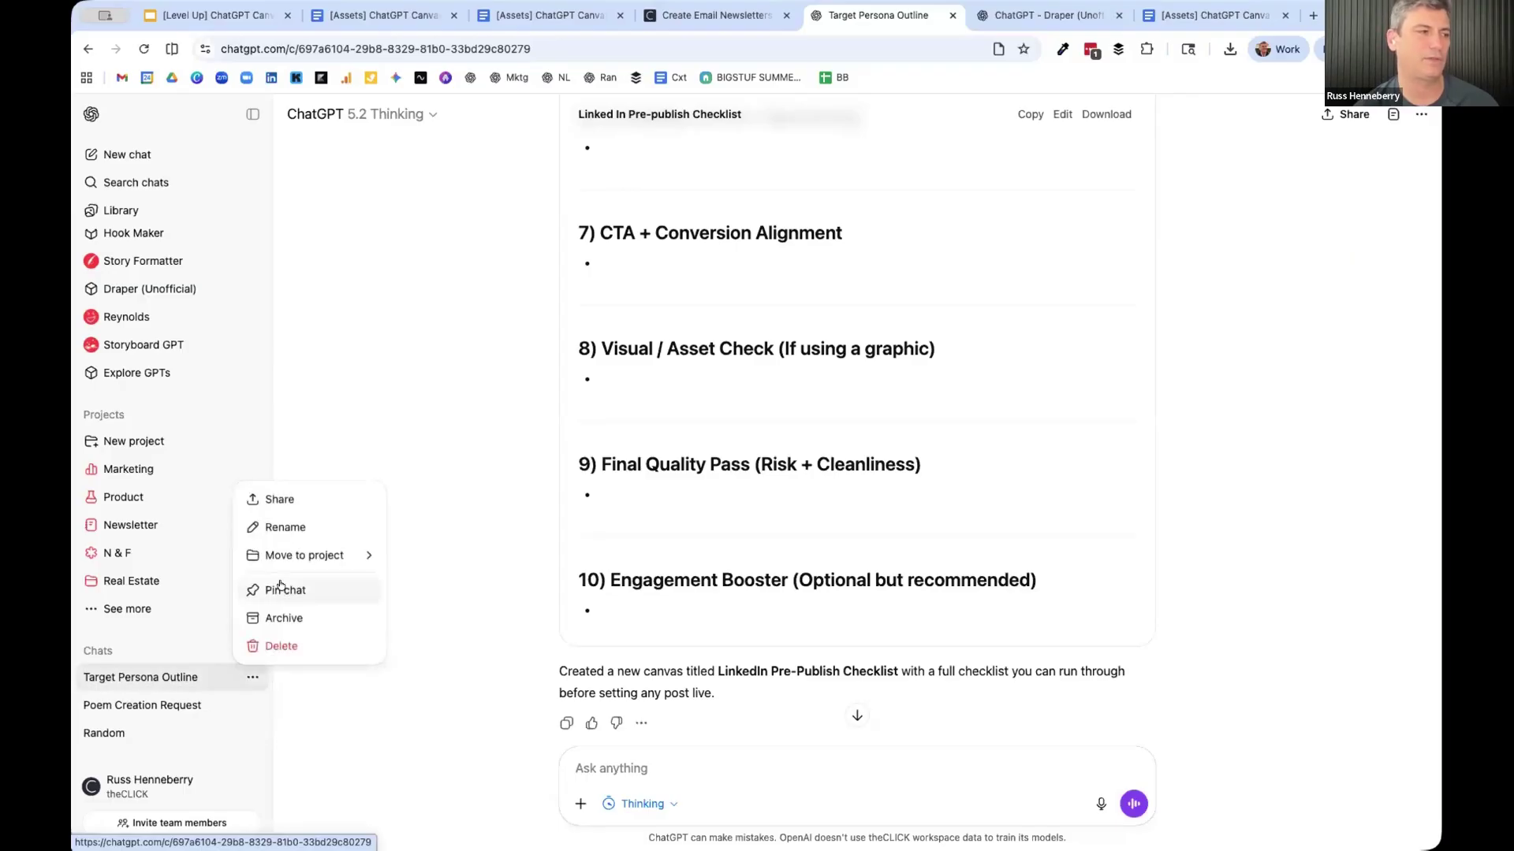
{"action": "left_click", "coordinate": [285, 528]}
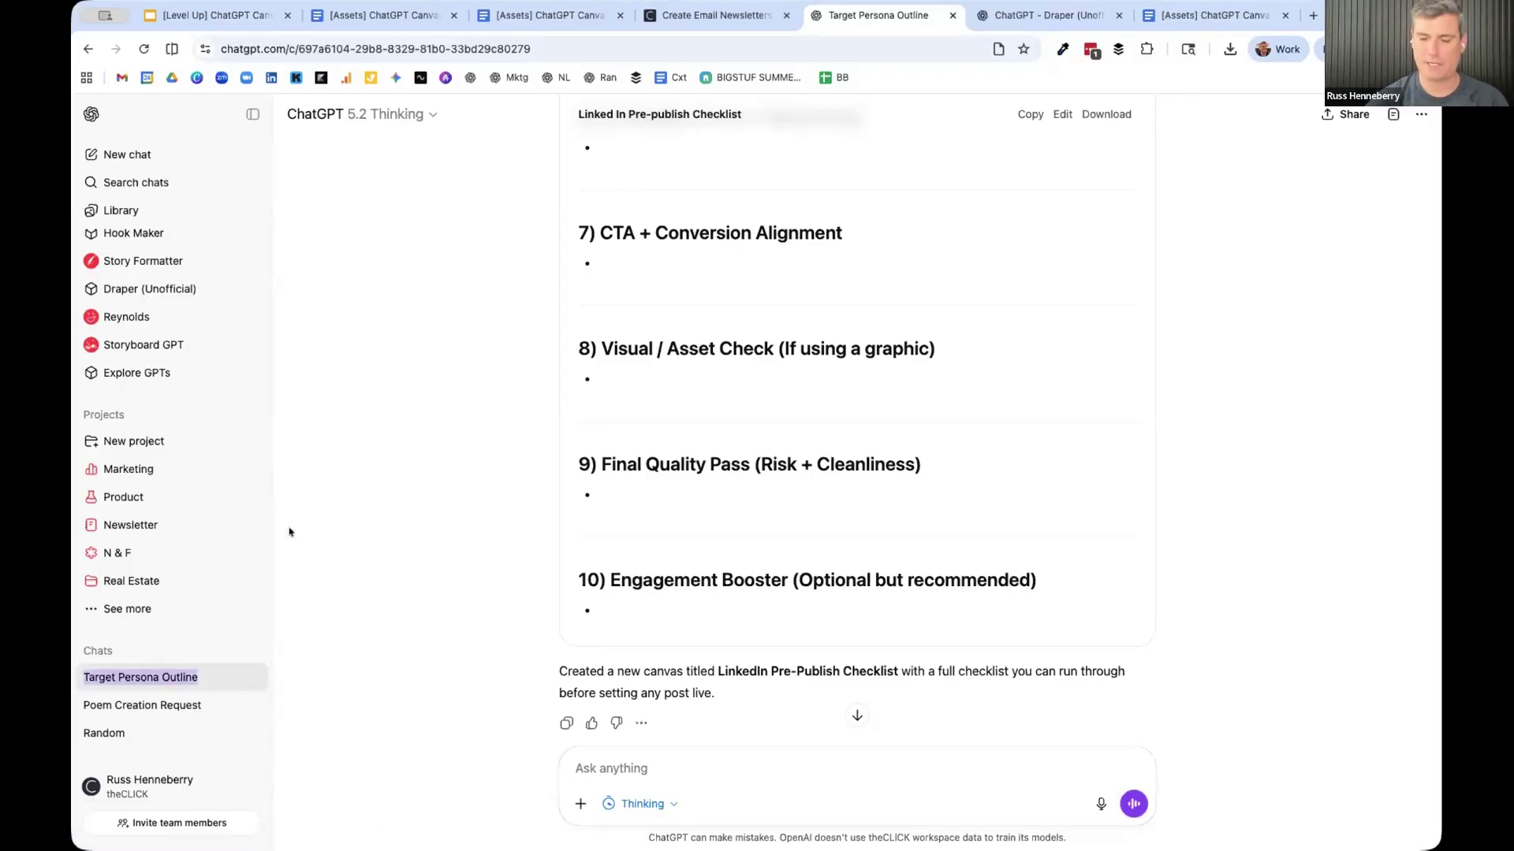
{"action": "type", "text": "LinkedIn Content"}
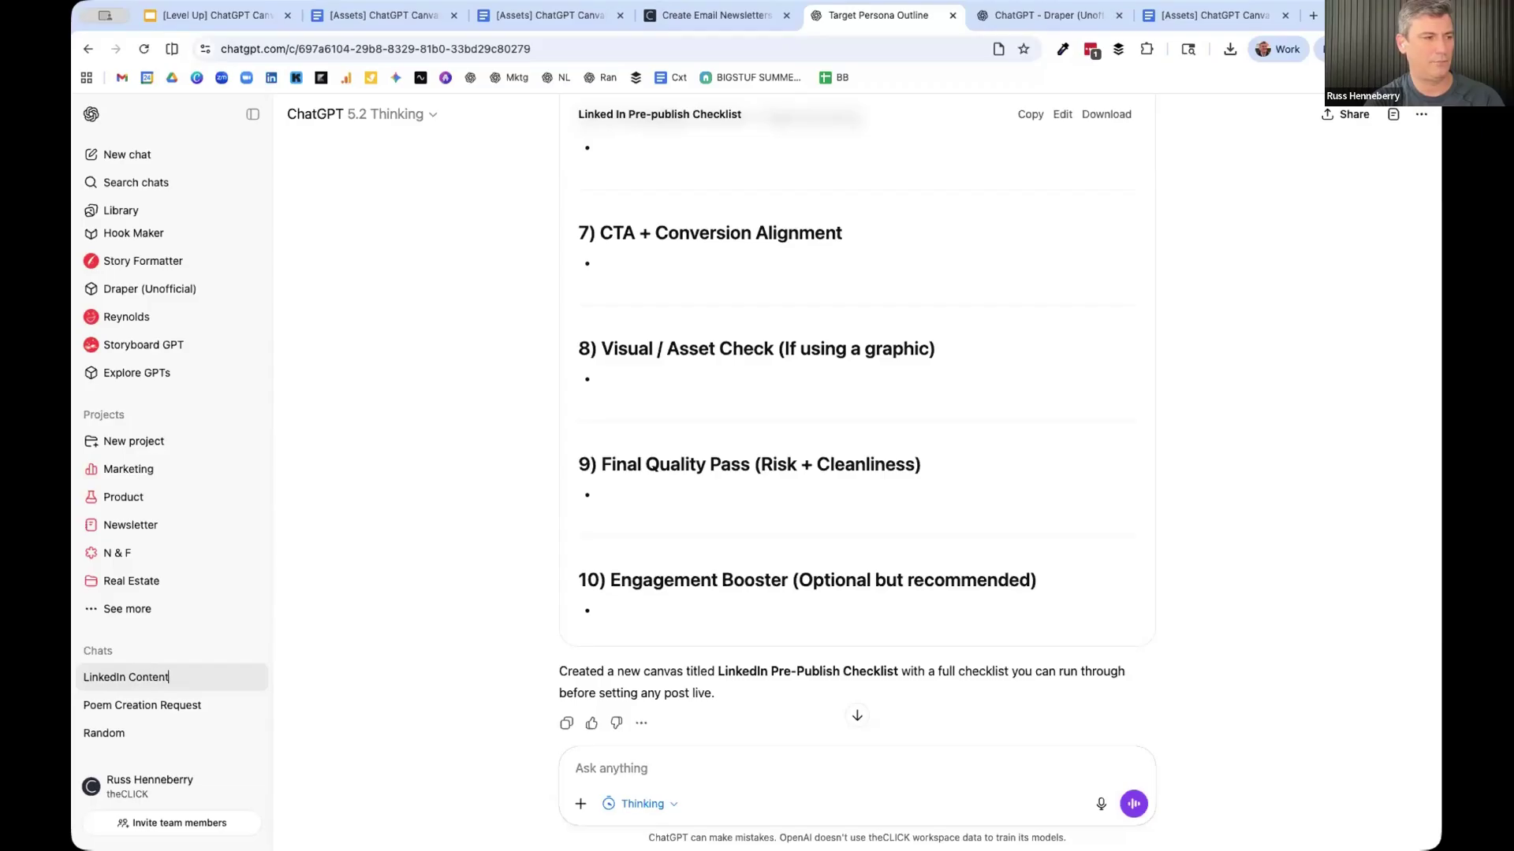
{"action": "type", "text": " Builder"}
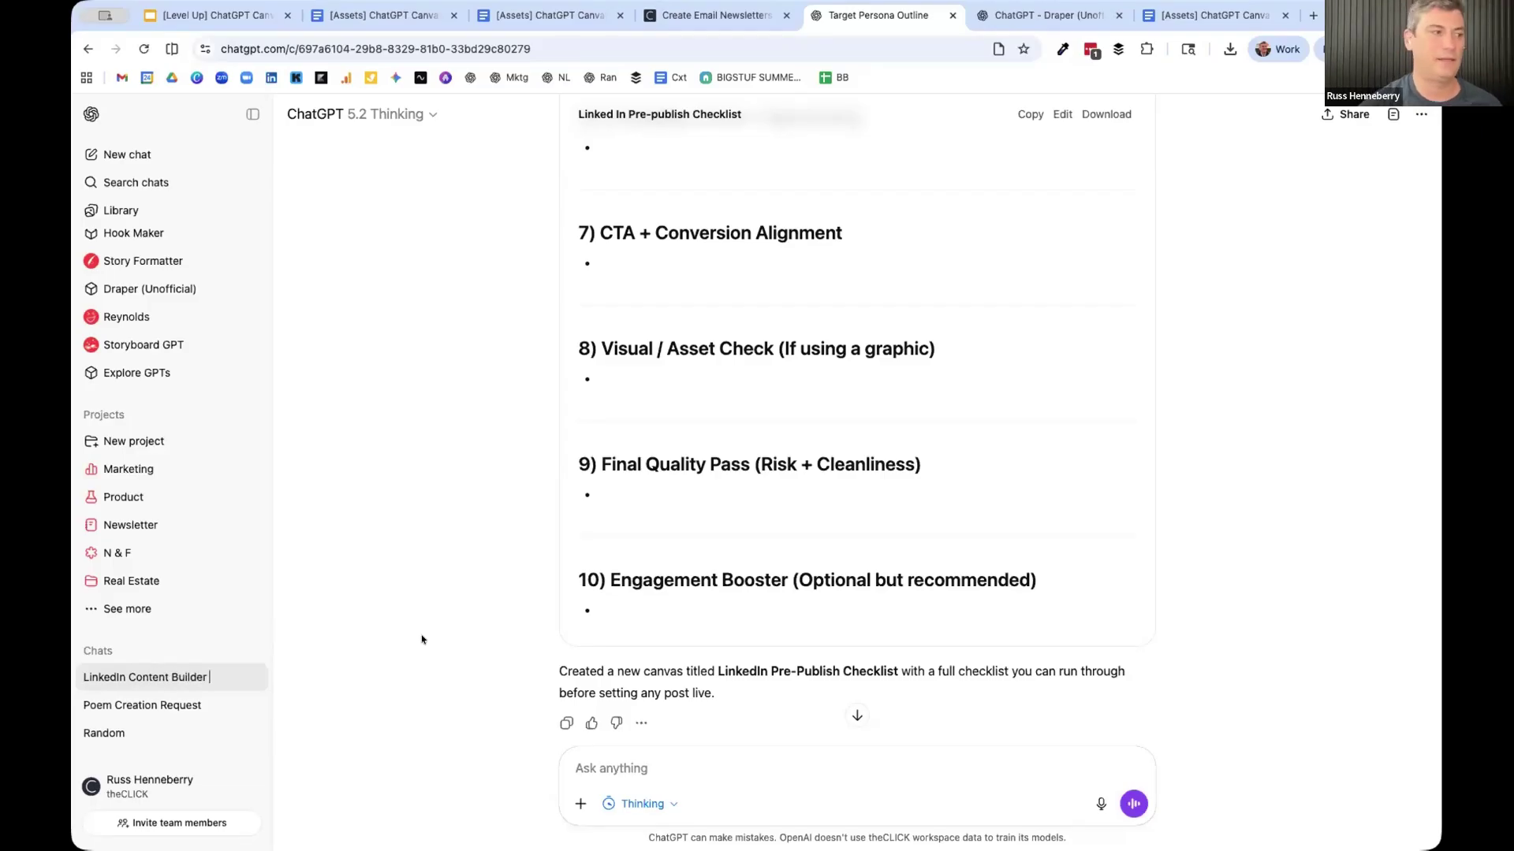
{"action": "key", "text": "Return"}
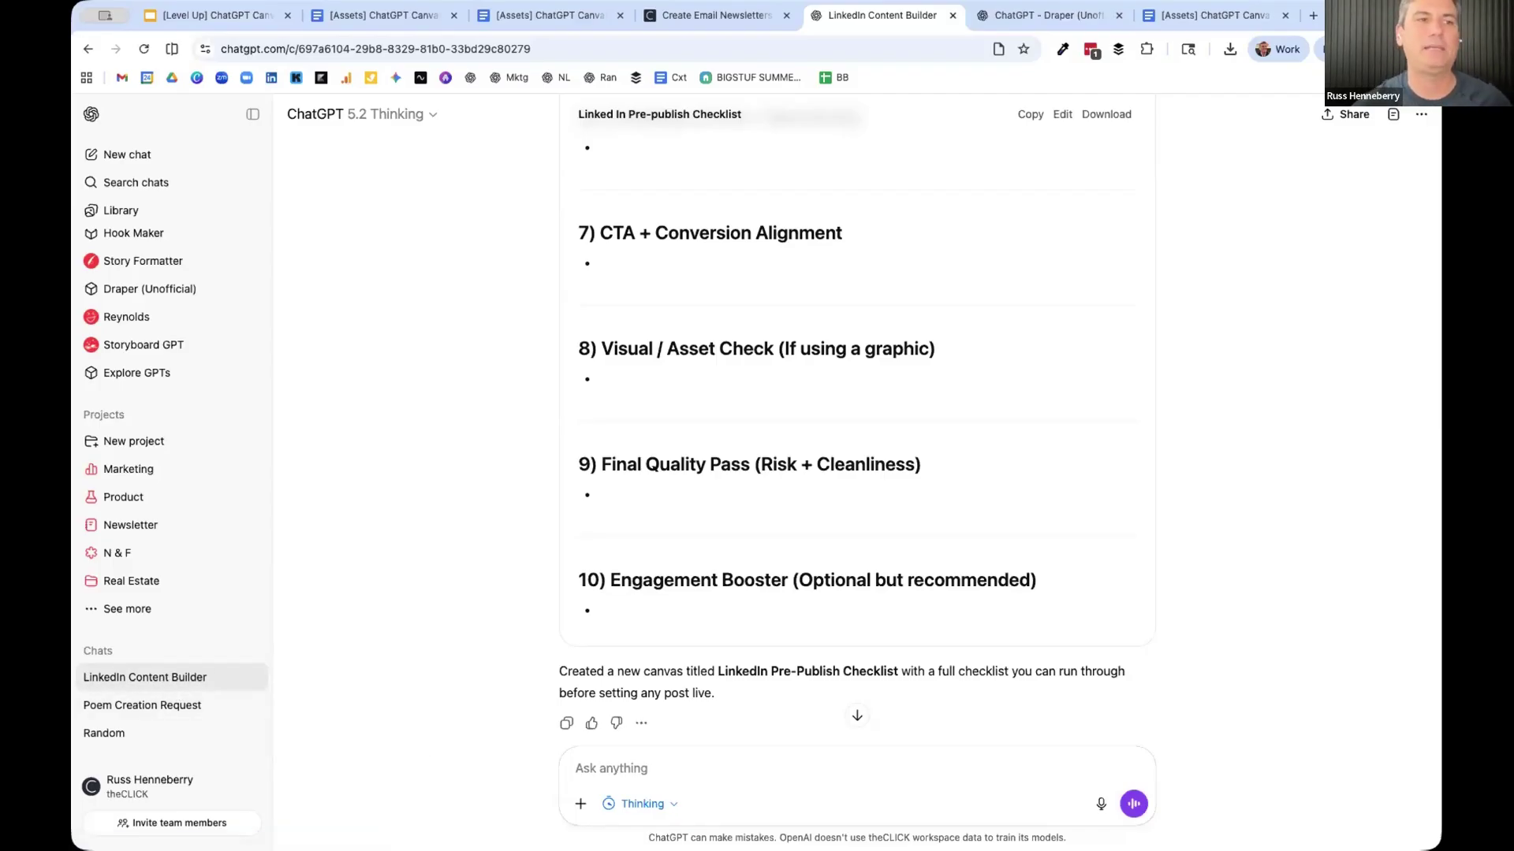
- Review the Linked In Content Calendar canvas through its last rows, and switch to theCLICK's email newsletter workshop page to read its headline
{"action": "left_click", "coordinate": [1392, 115]}
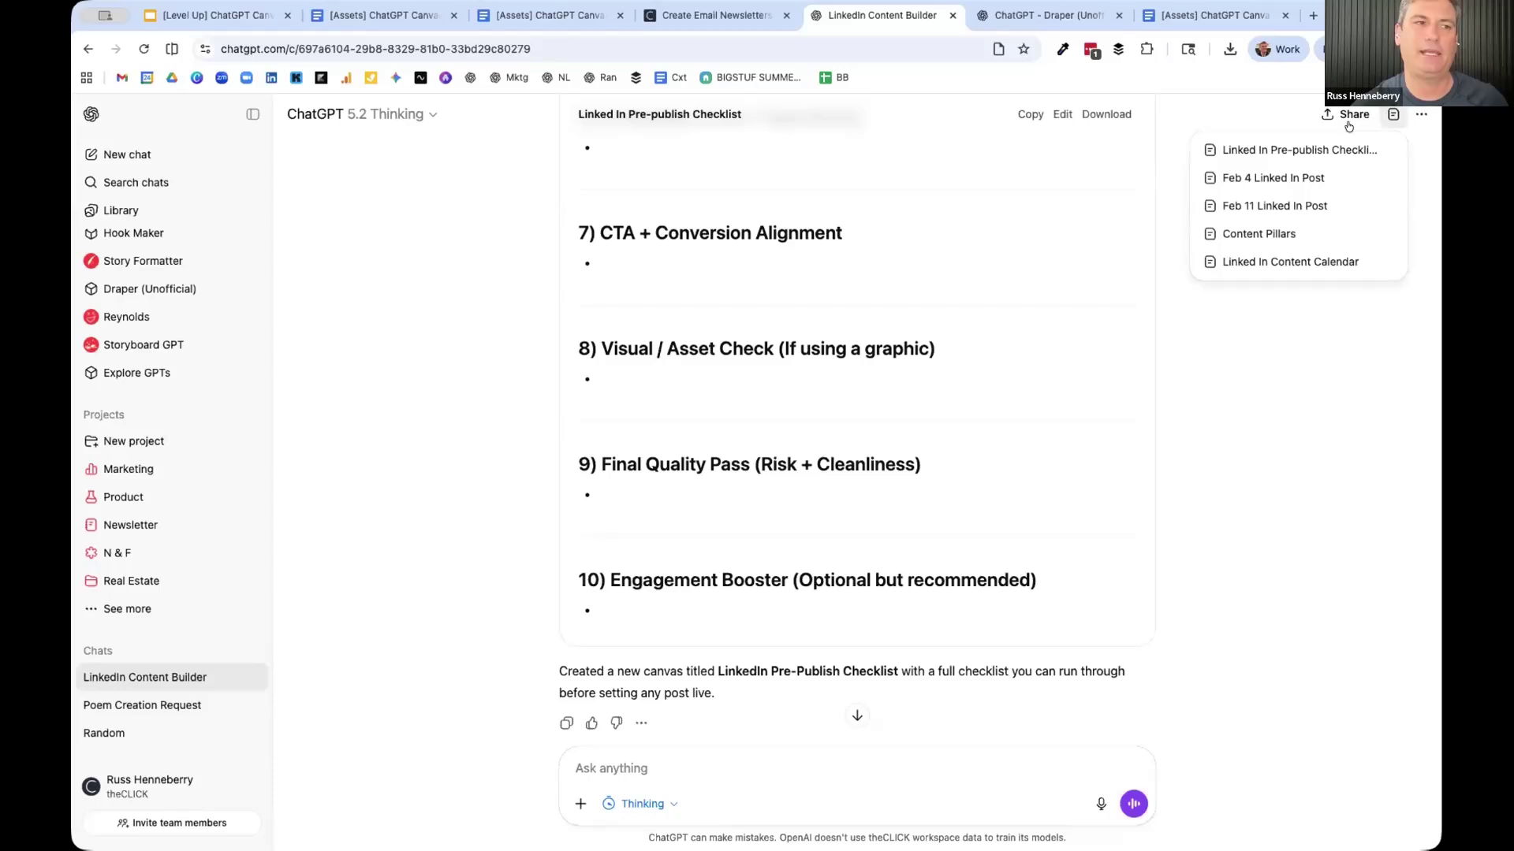
{"action": "left_click", "coordinate": [1297, 261]}
{"action": "scroll", "coordinate": [860, 487], "scroll_direction": "down", "scroll_amount": 15}
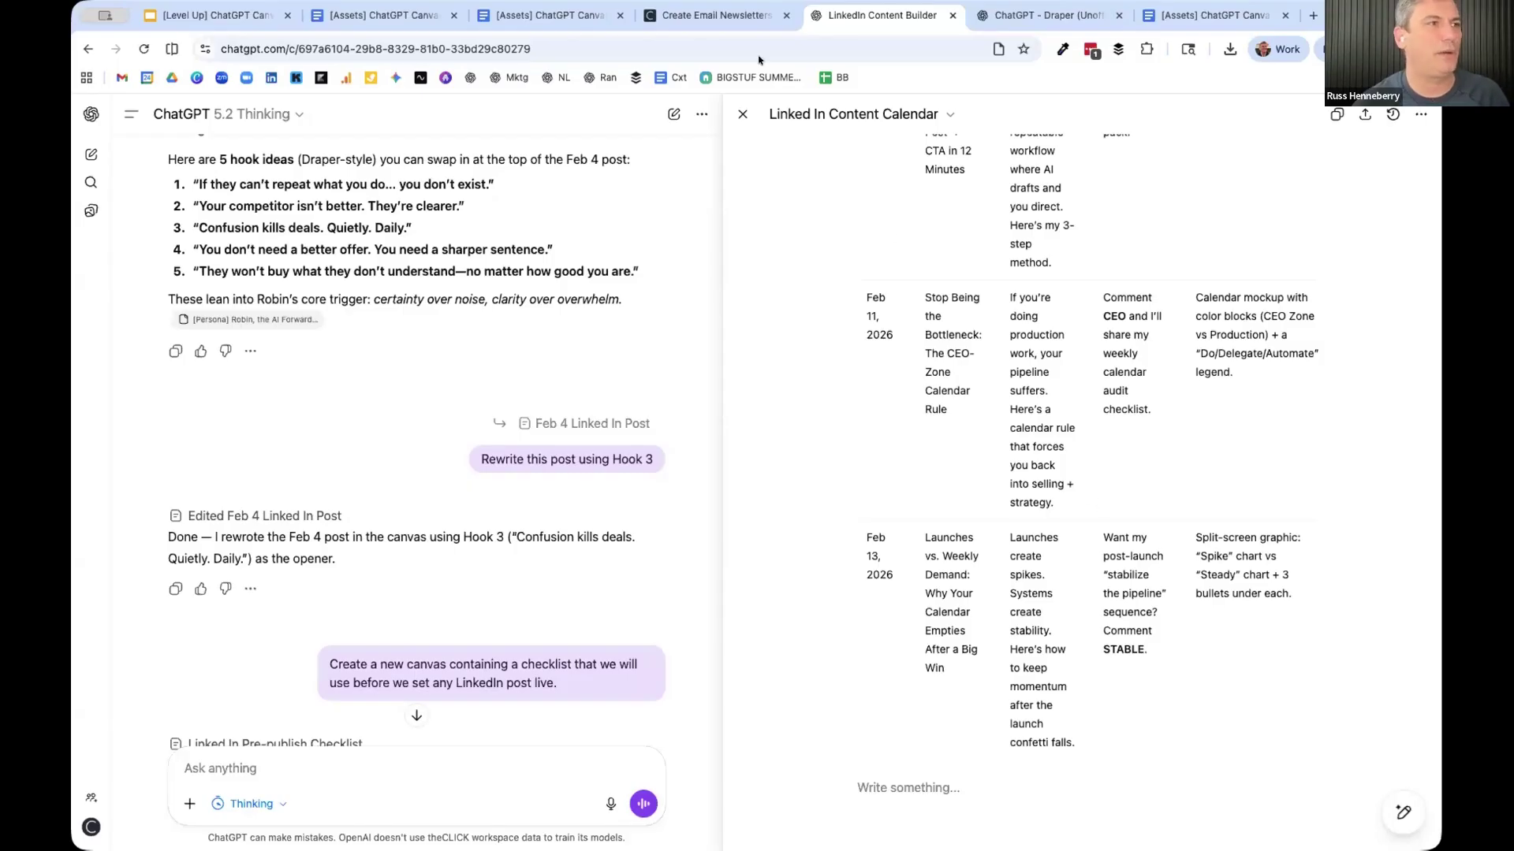
{"action": "left_click", "coordinate": [711, 17]}
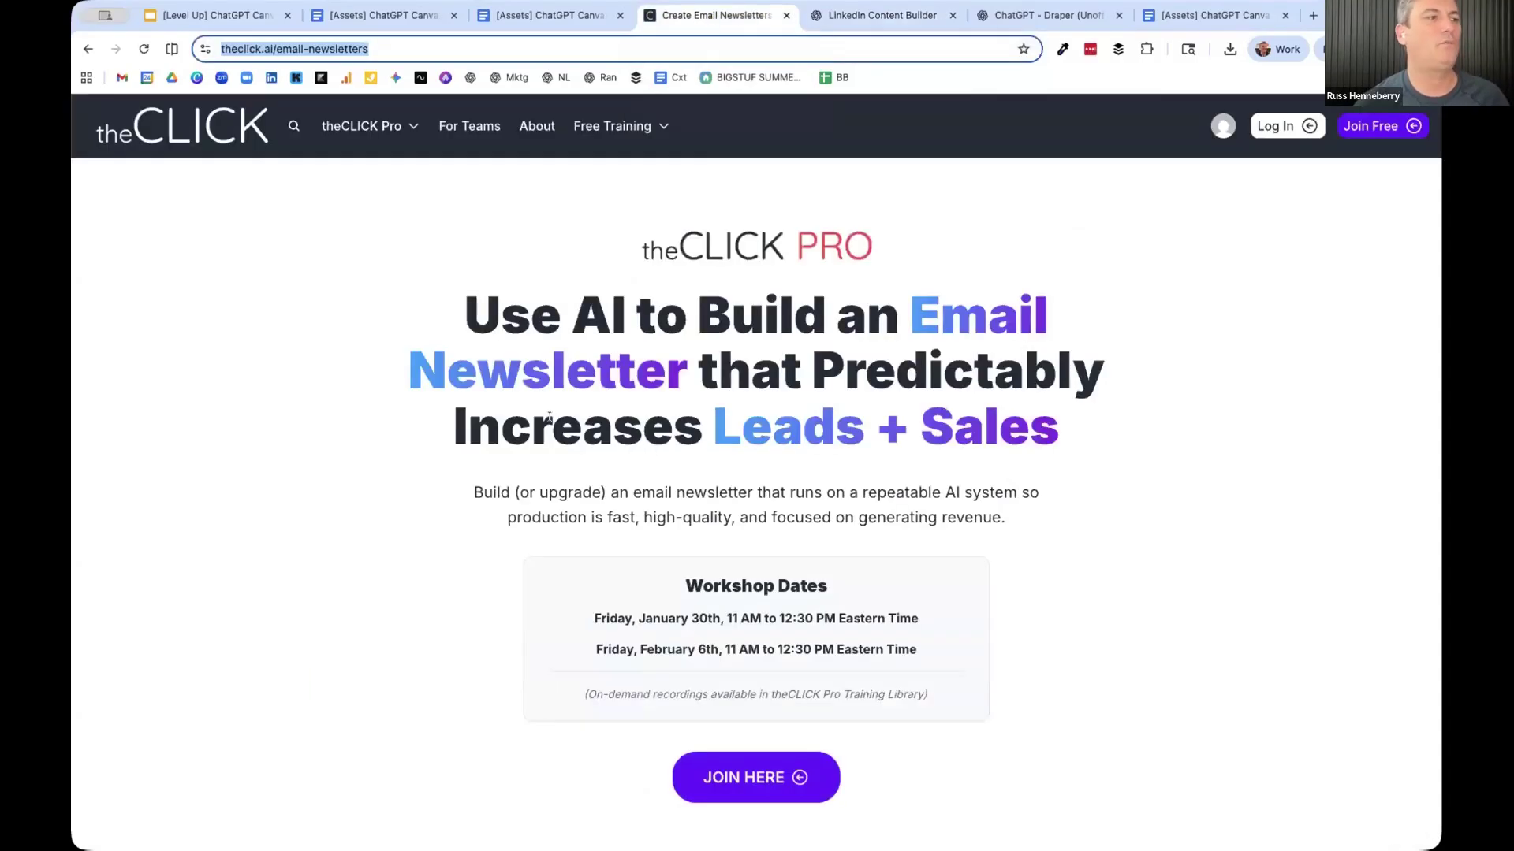
{"action": "left_click_drag", "start_coordinate": [464, 321], "coordinate": [853, 418]}
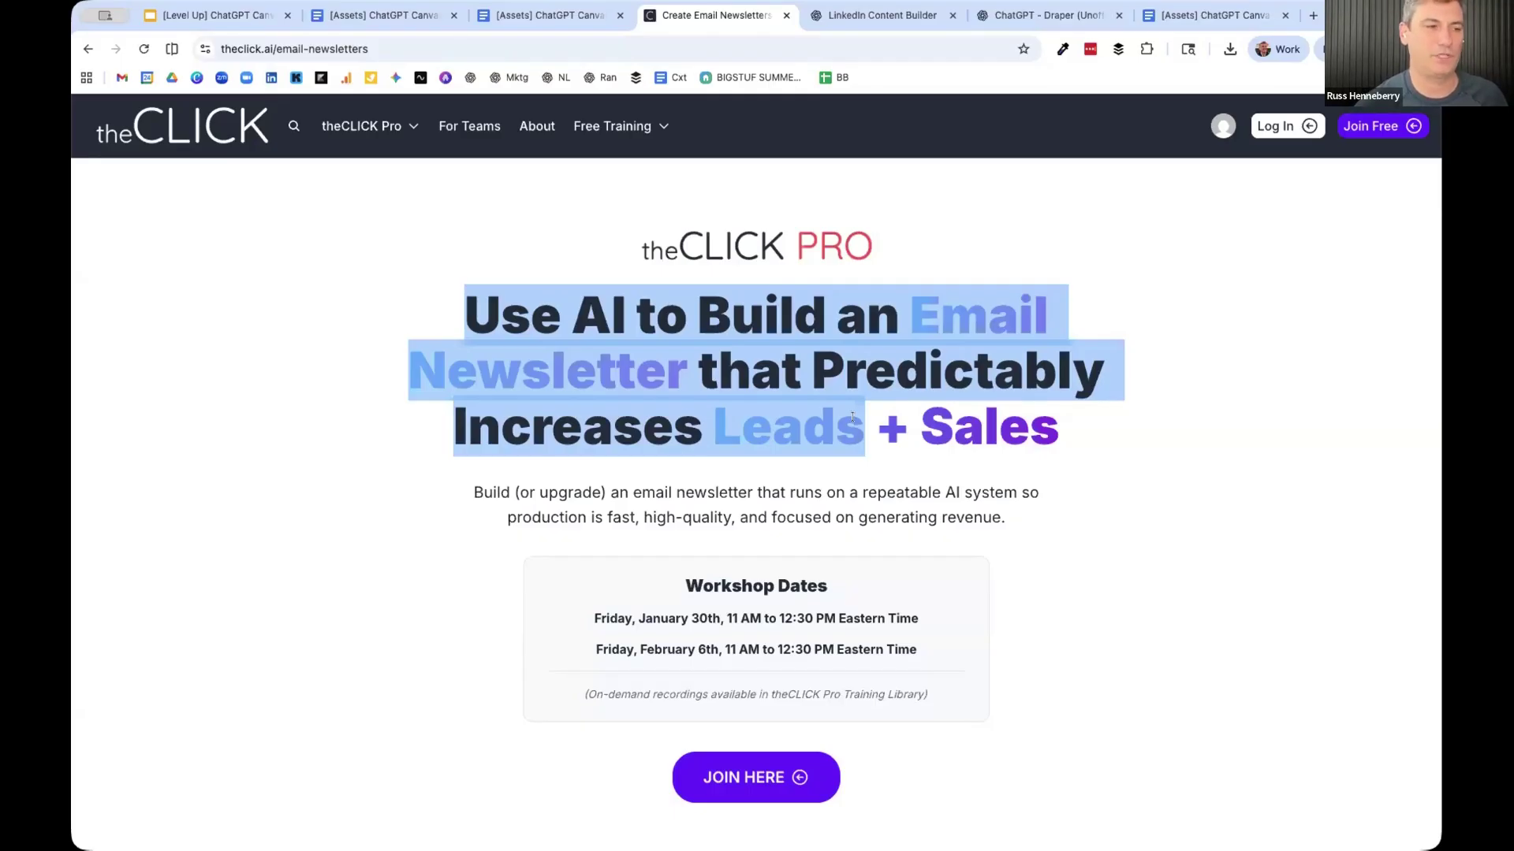
- Look over the email newsletter workshop page and select its web address
{"action": "scroll", "coordinate": [853, 417], "scroll_direction": "down", "scroll_amount": 4}
{"action": "scroll", "coordinate": [852, 418], "scroll_direction": "up", "scroll_amount": 4}
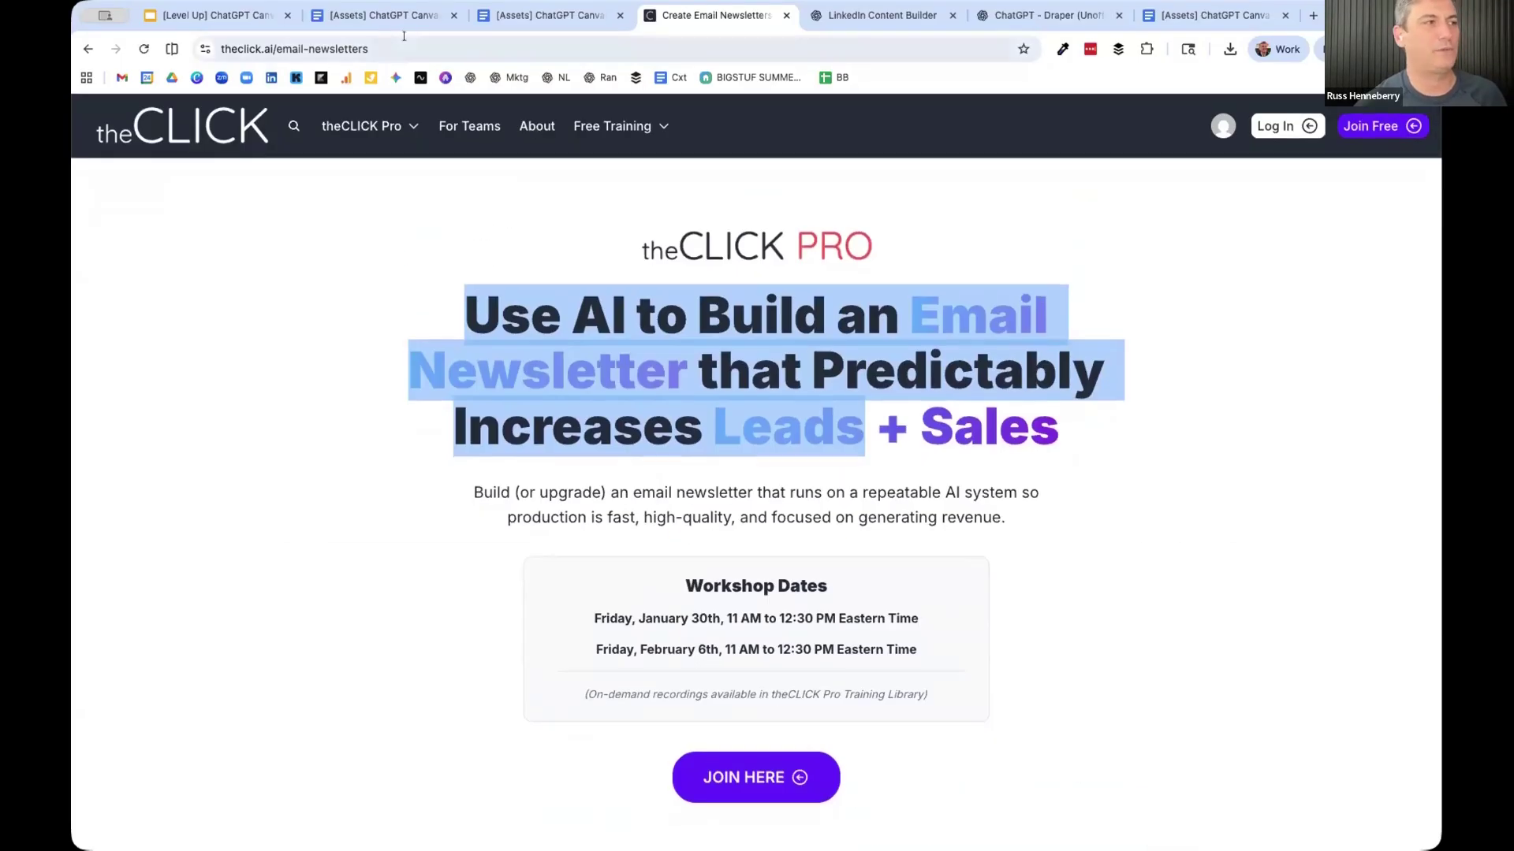
{"action": "left_click", "coordinate": [401, 39]}
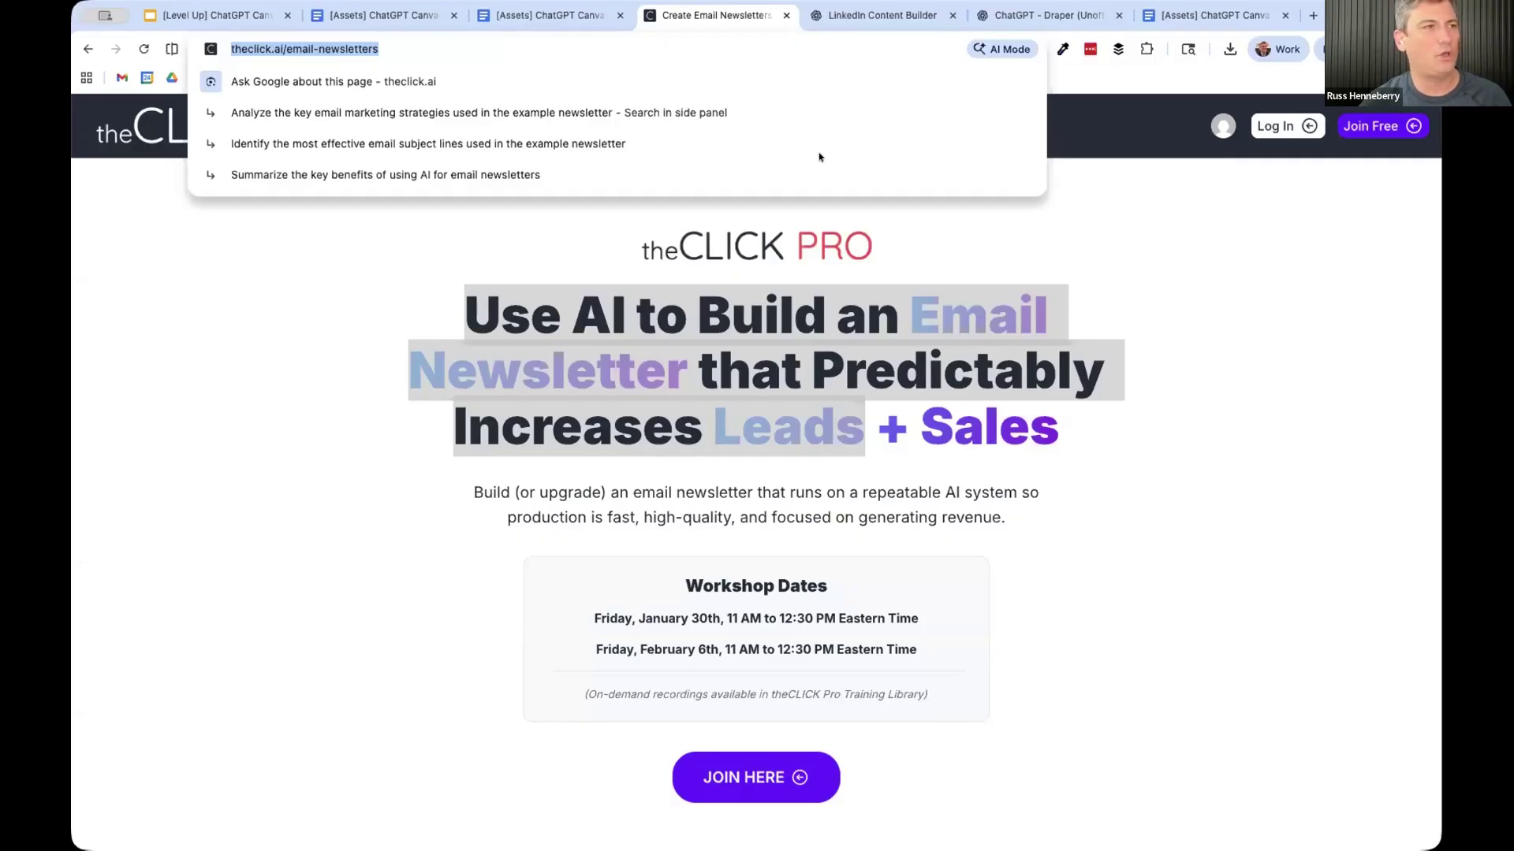
{"action": "left_click", "coordinate": [1194, 280]}
{"action": "left_click", "coordinate": [1039, 17]}
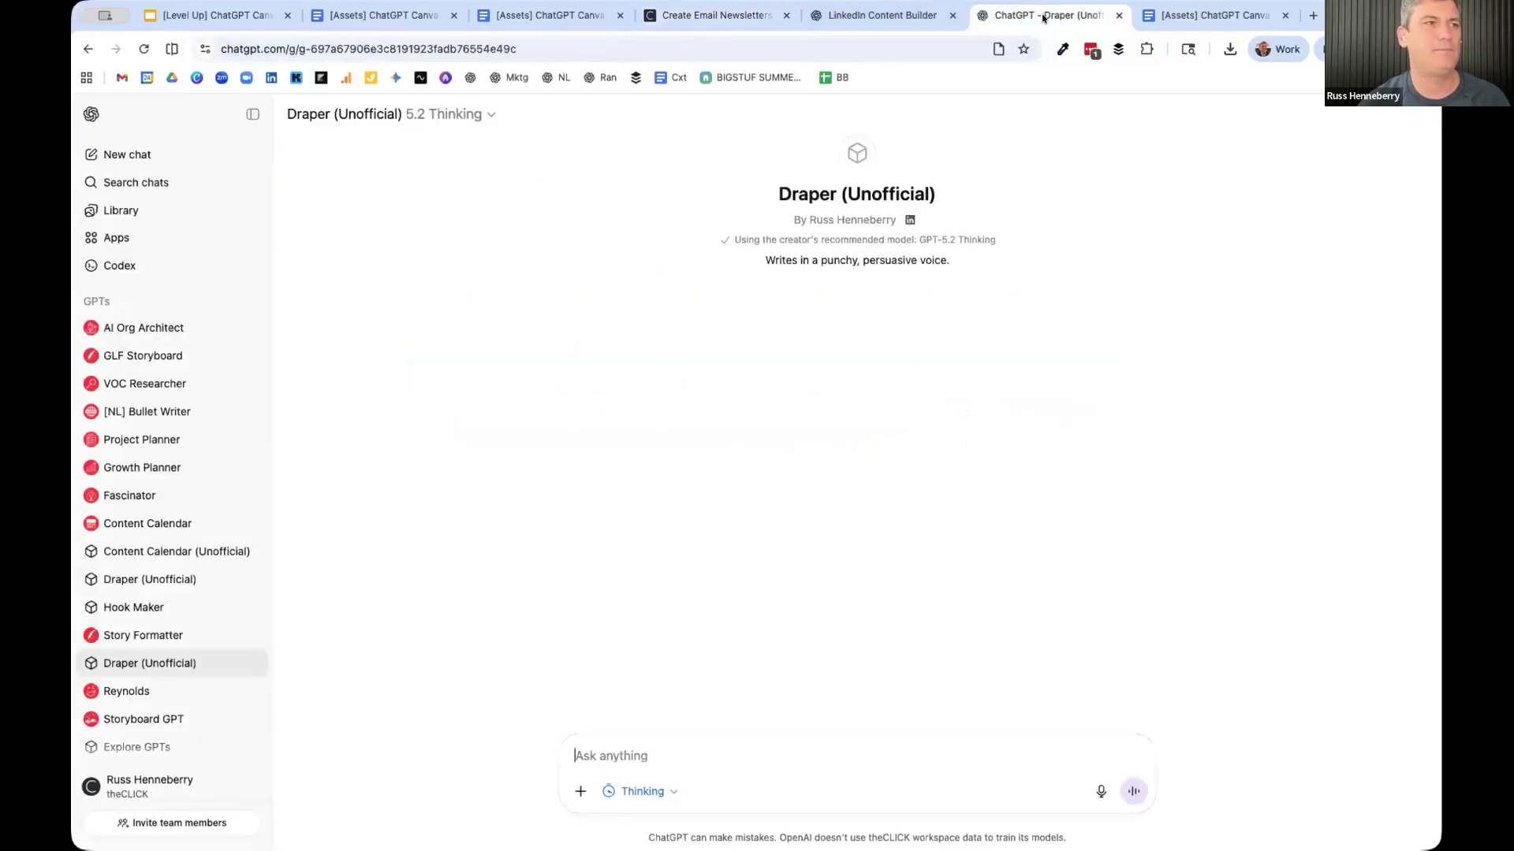
{"action": "left_click", "coordinate": [882, 16]}
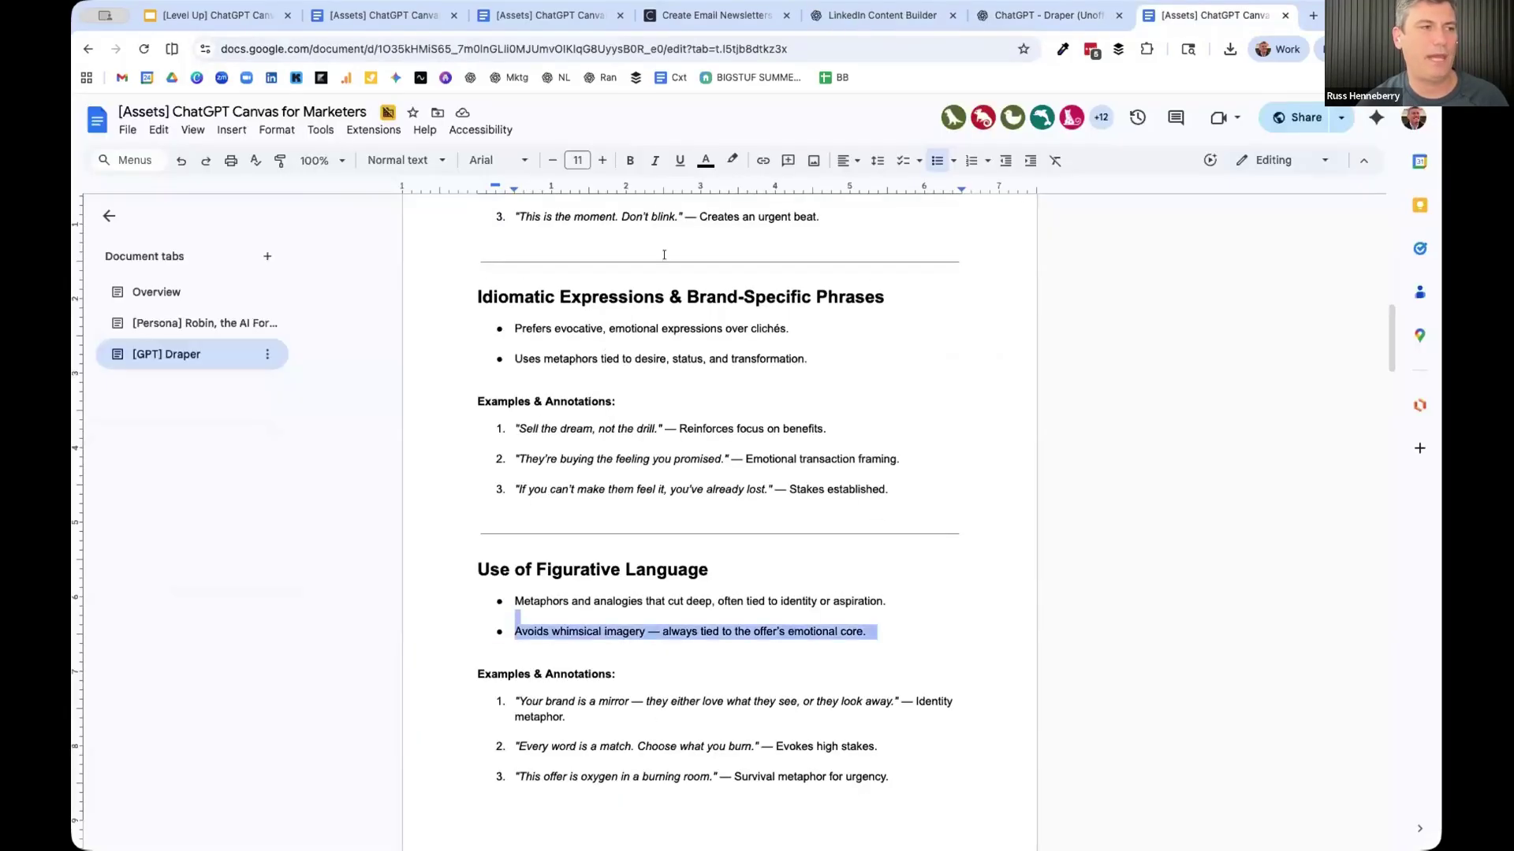
{"action": "left_click_drag", "start_coordinate": [906, 534], "coordinate": [643, 239]}
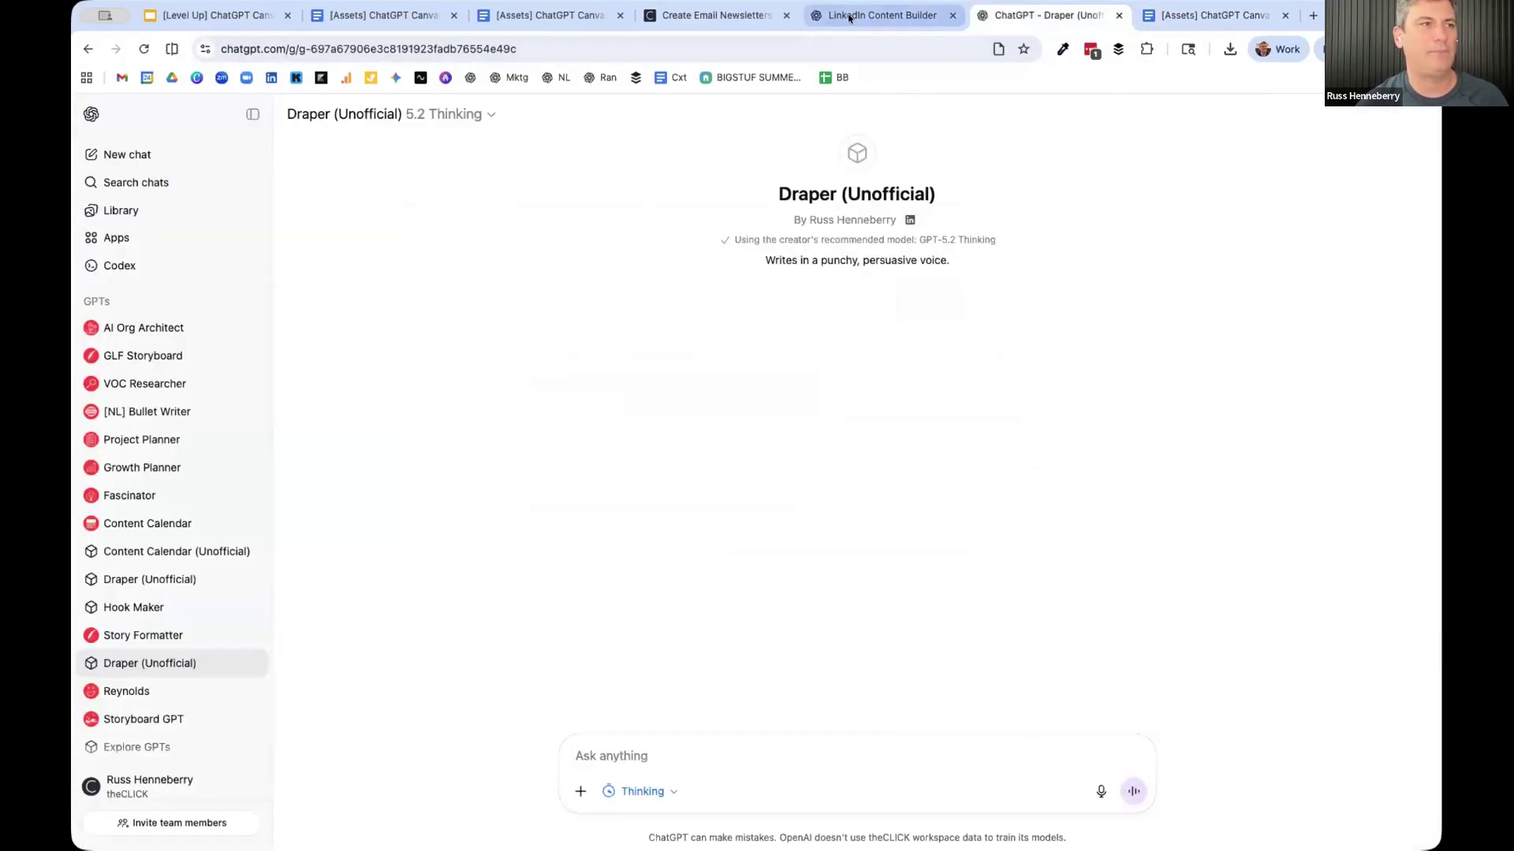
{"action": "left_click", "coordinate": [849, 17]}
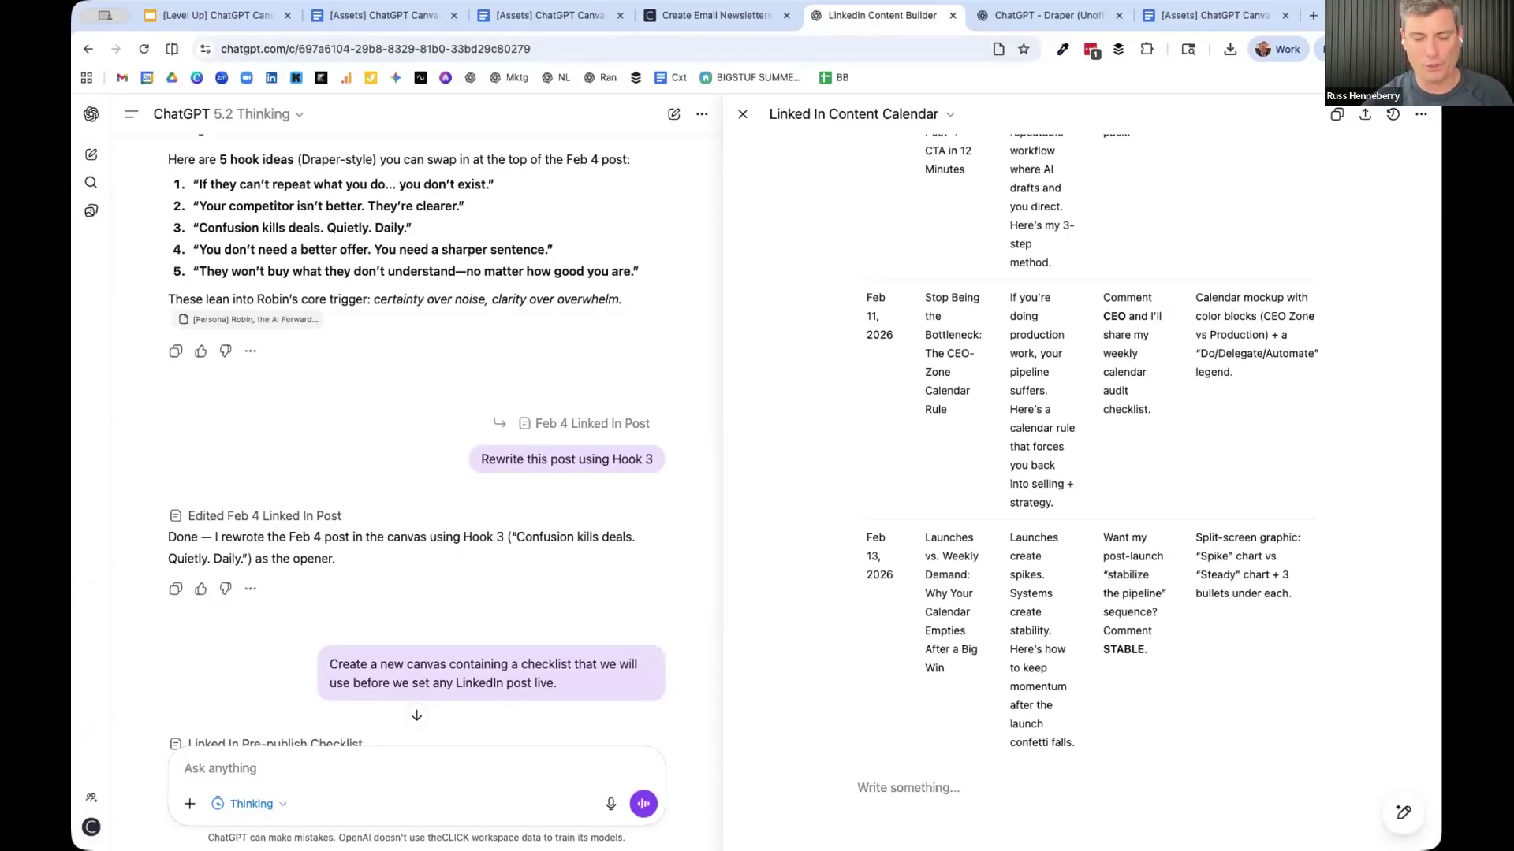
{"action": "type", "text": "@Hook"}
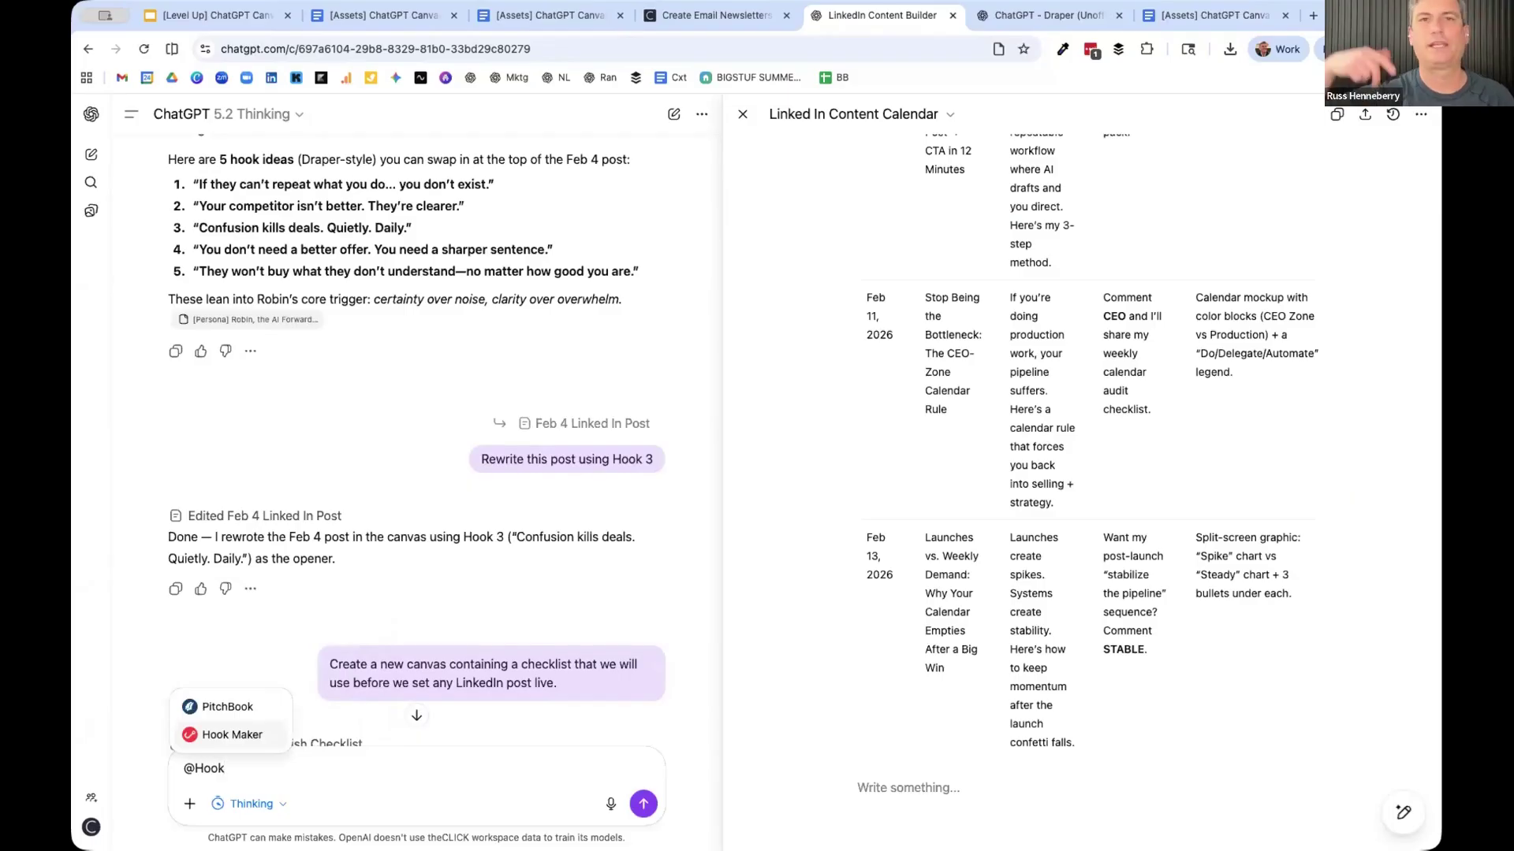